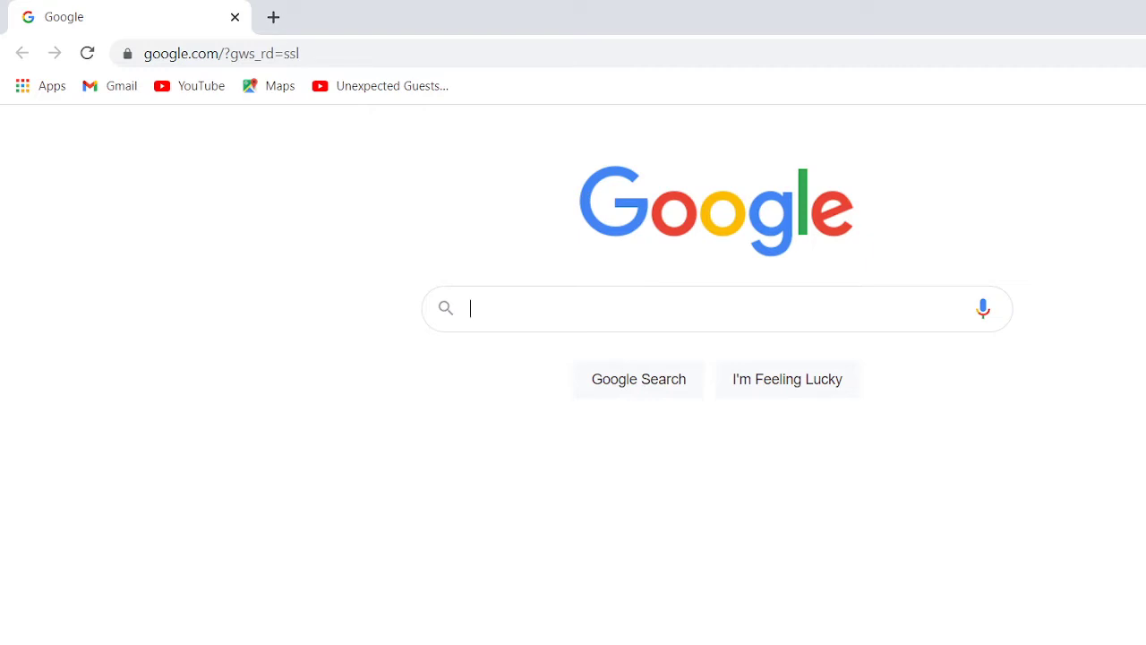
click(339, 49)
key(ctrl+a)
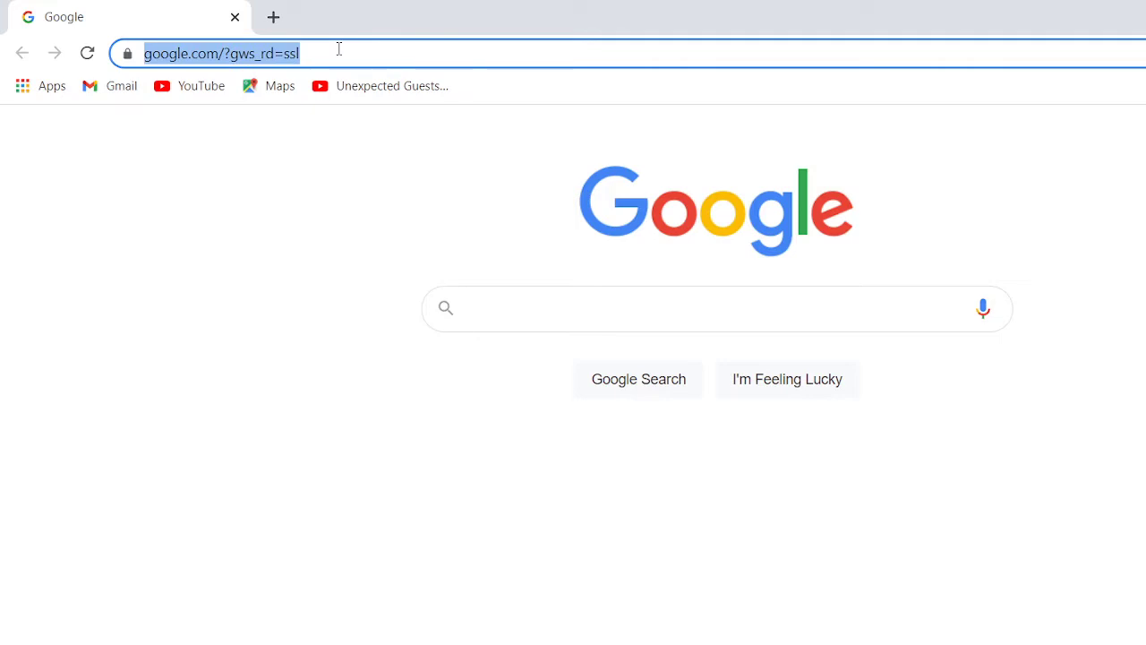
key(BackSpace)
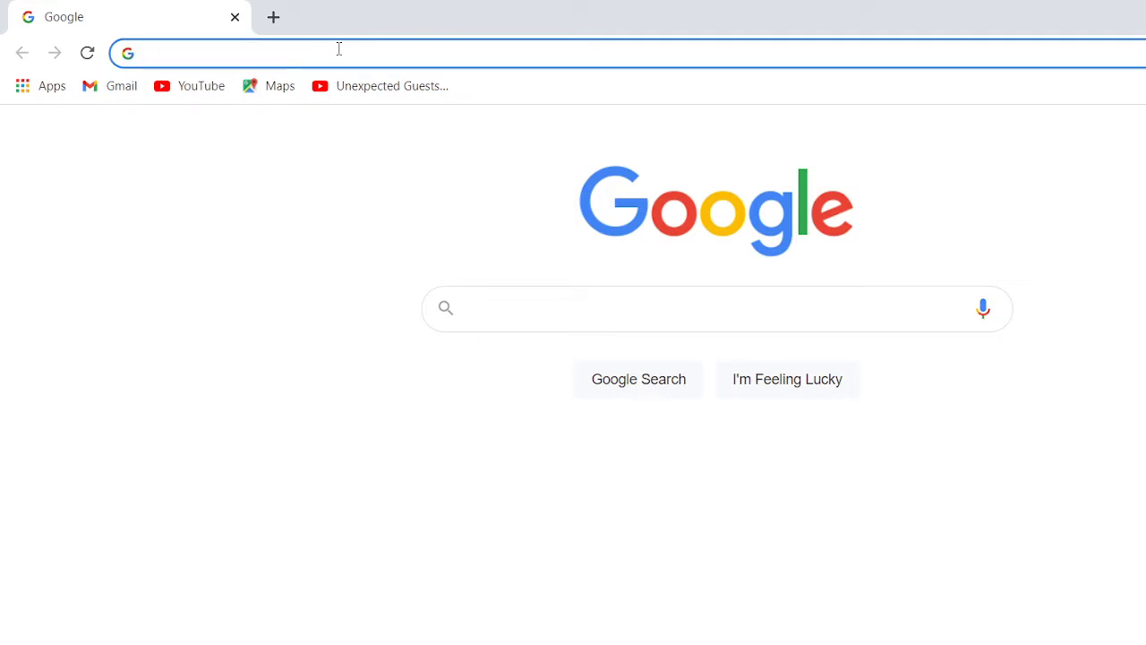
text(g)
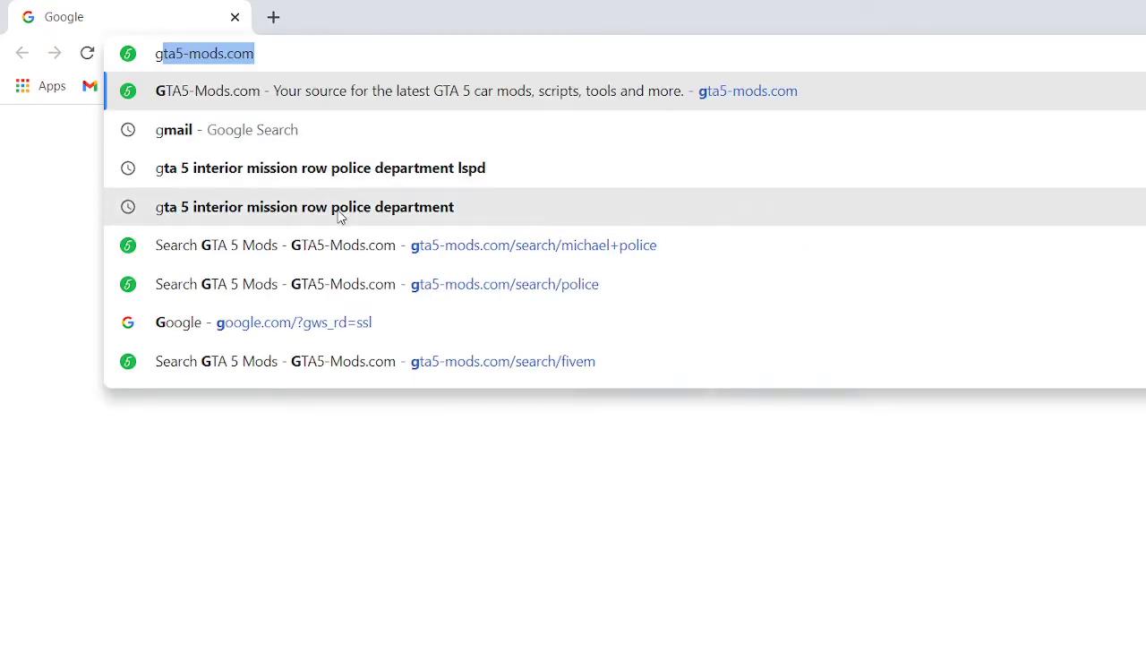
click(356, 168)
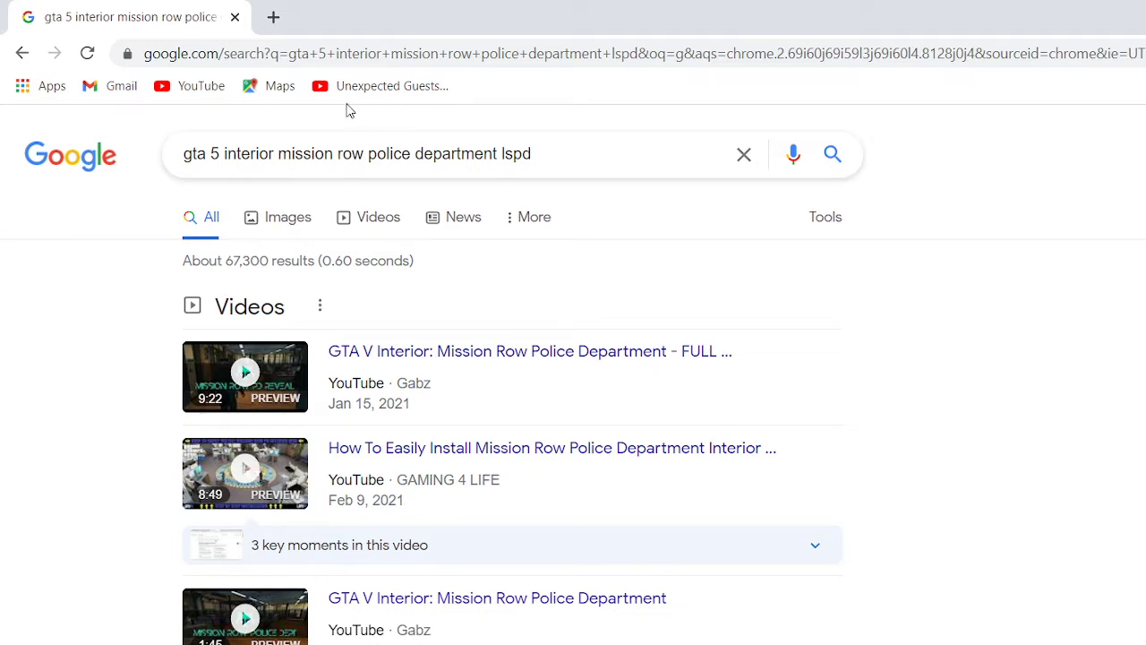
click(326, 55)
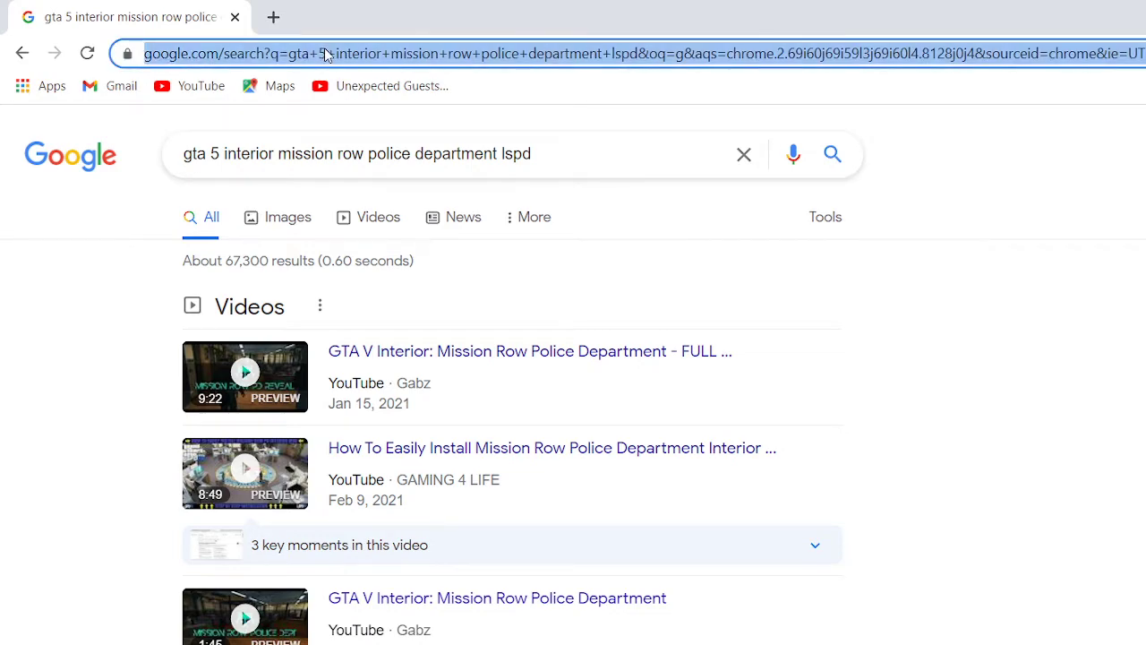
key(BackSpace)
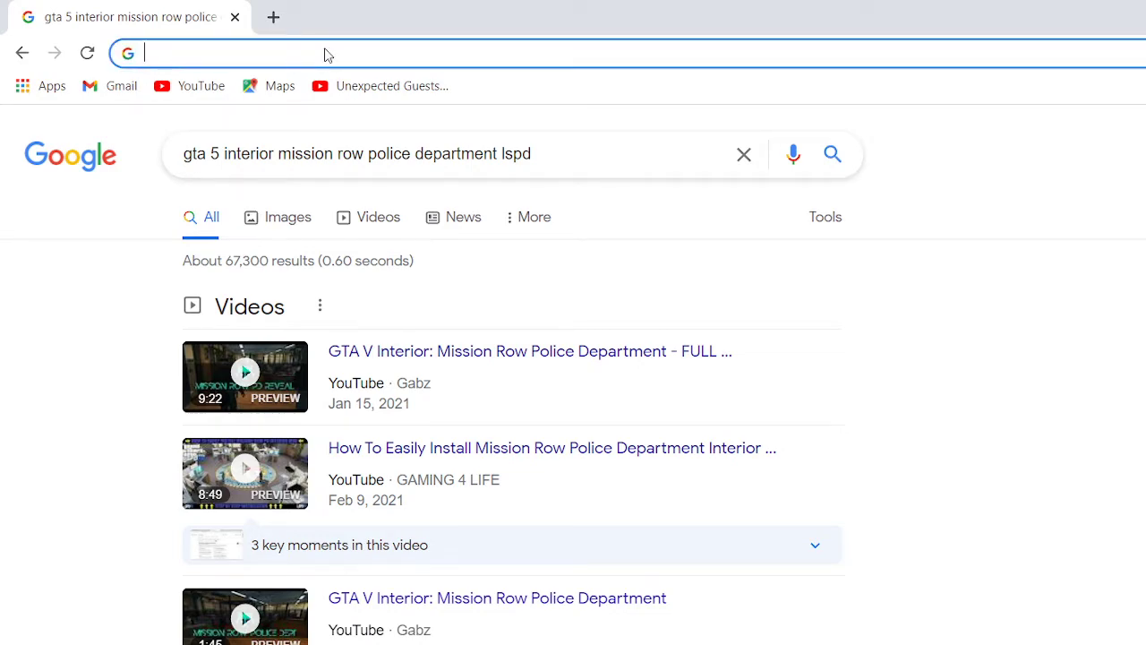
text(g)
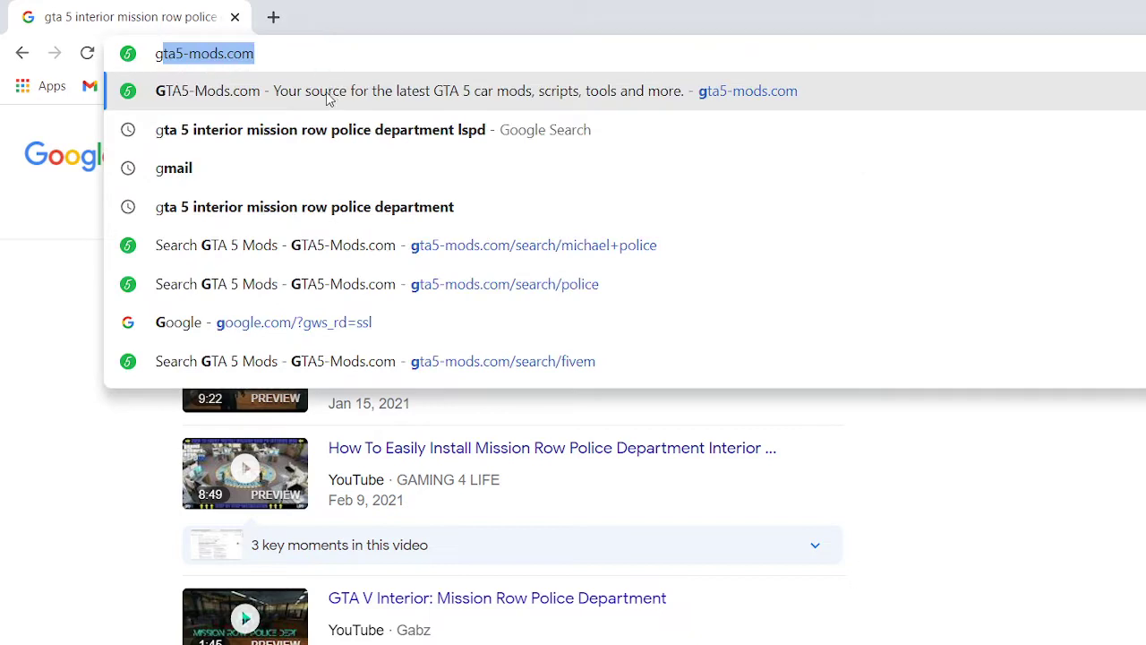
click(321, 128)
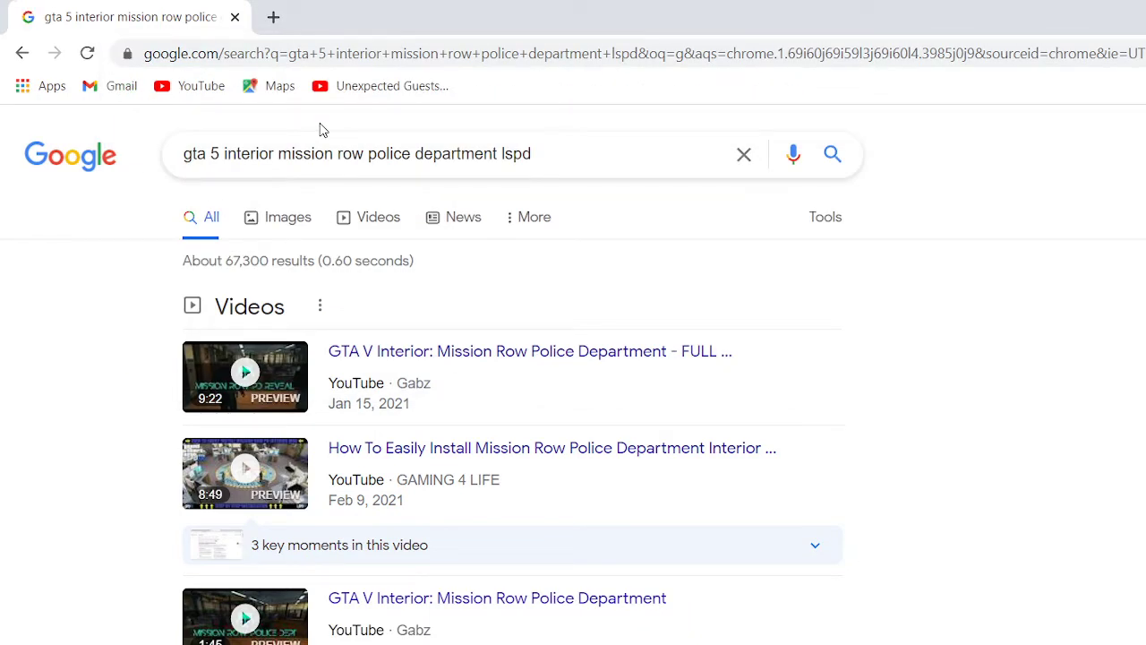
Step: Open the GTA5-Mods.com home page
click(360, 56)
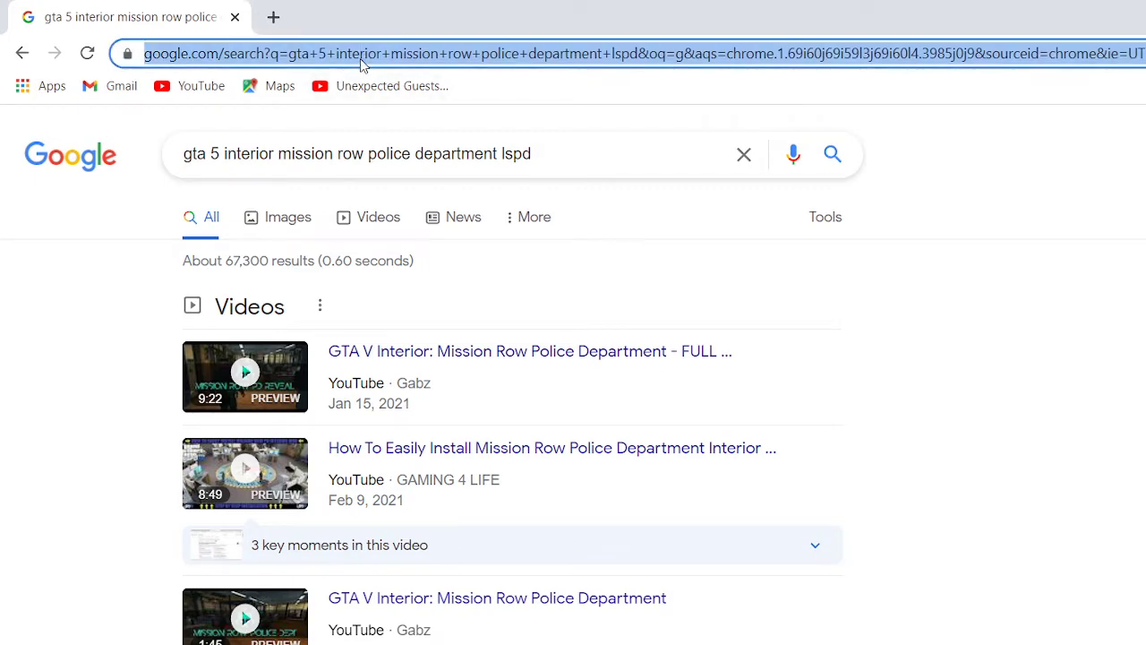
text(g)
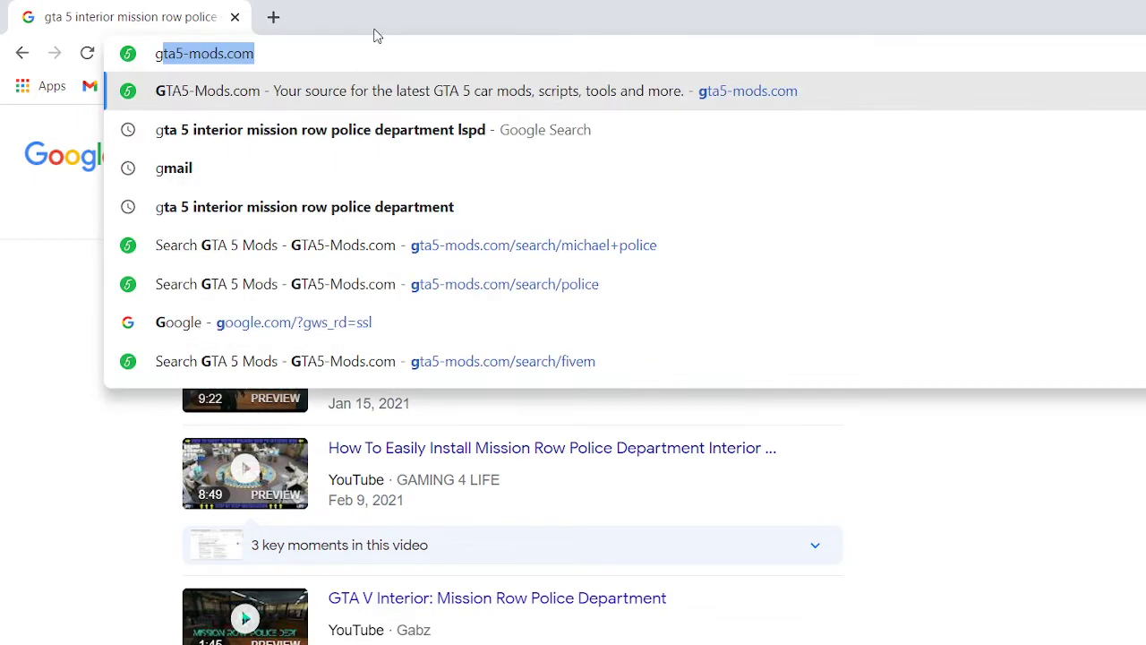
click(250, 95)
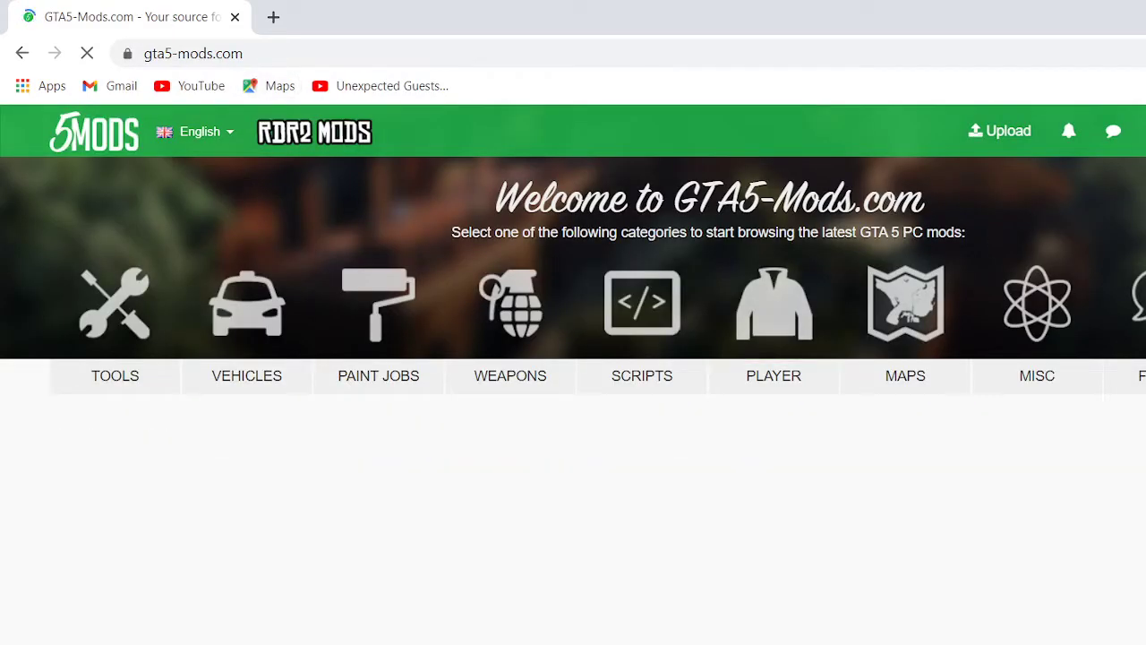
Step: Switch to the 4a2bc5-hospitalsandy window in File Explorer and open its Singleplayer folder
key(super+d)
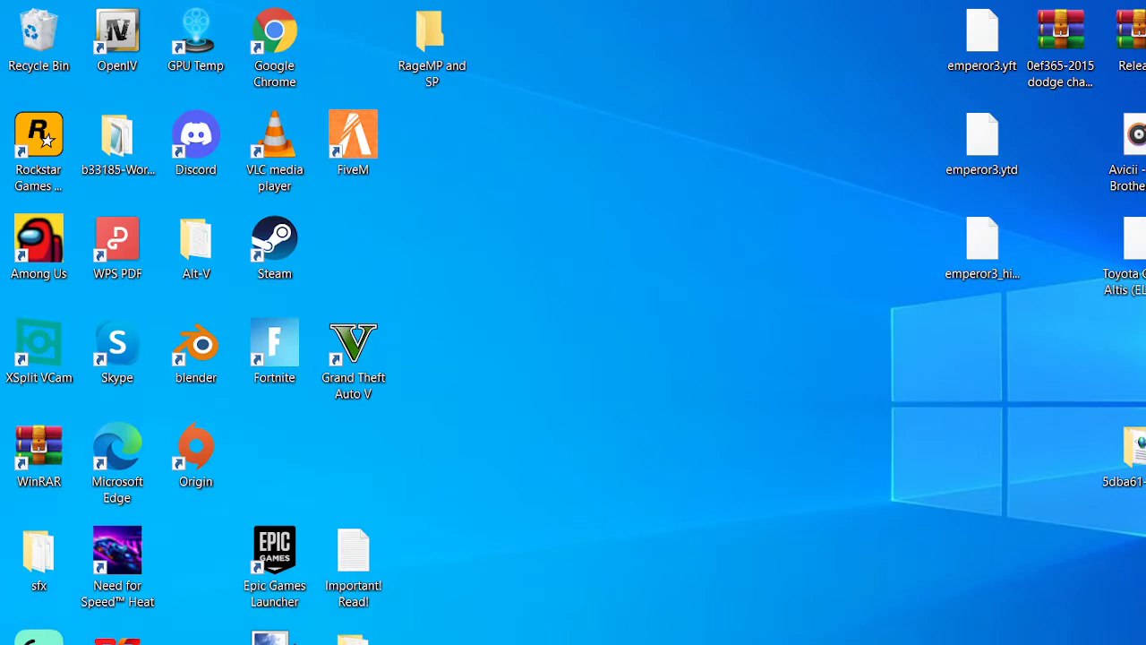
key(alt+Tab)
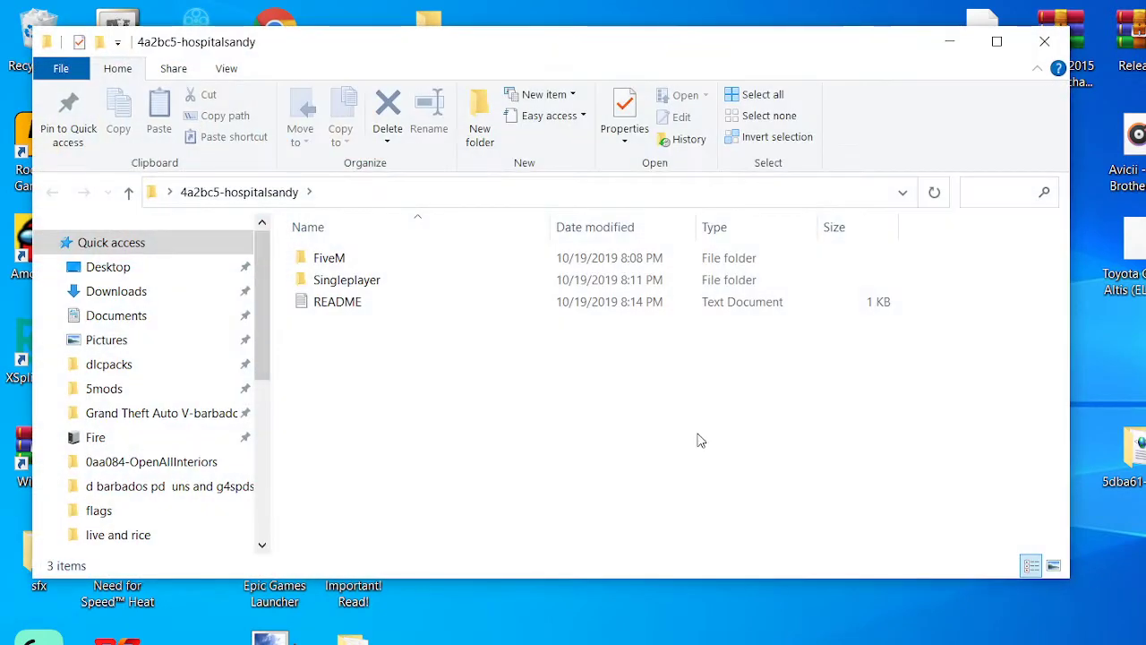
double_click(340, 281)
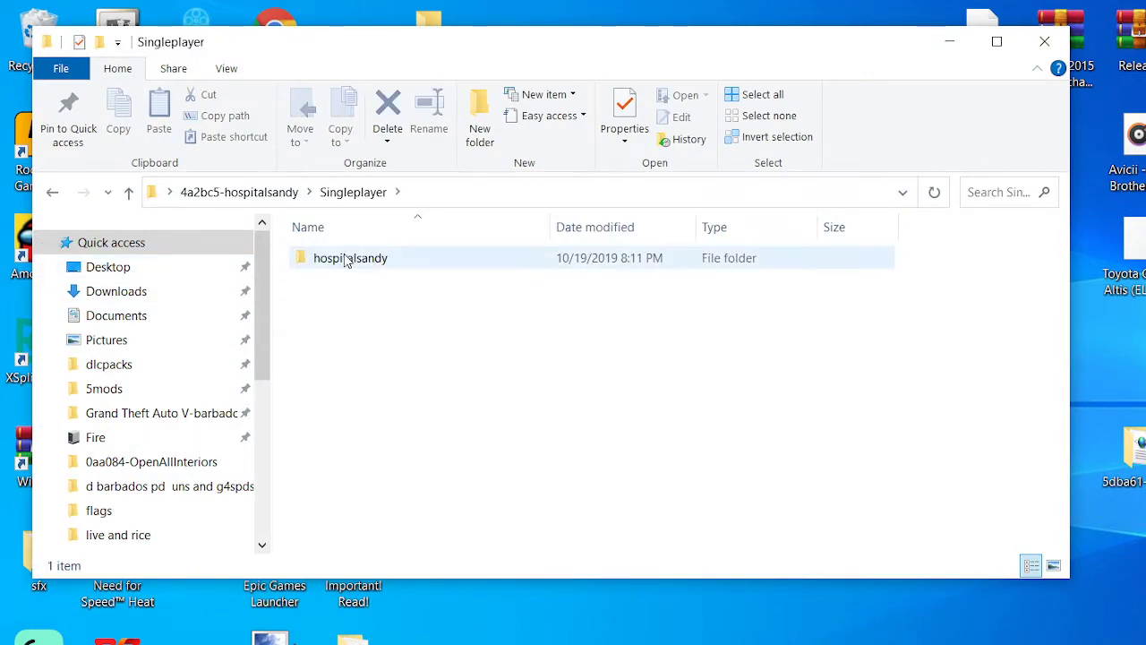
click(335, 260)
right_click(337, 259)
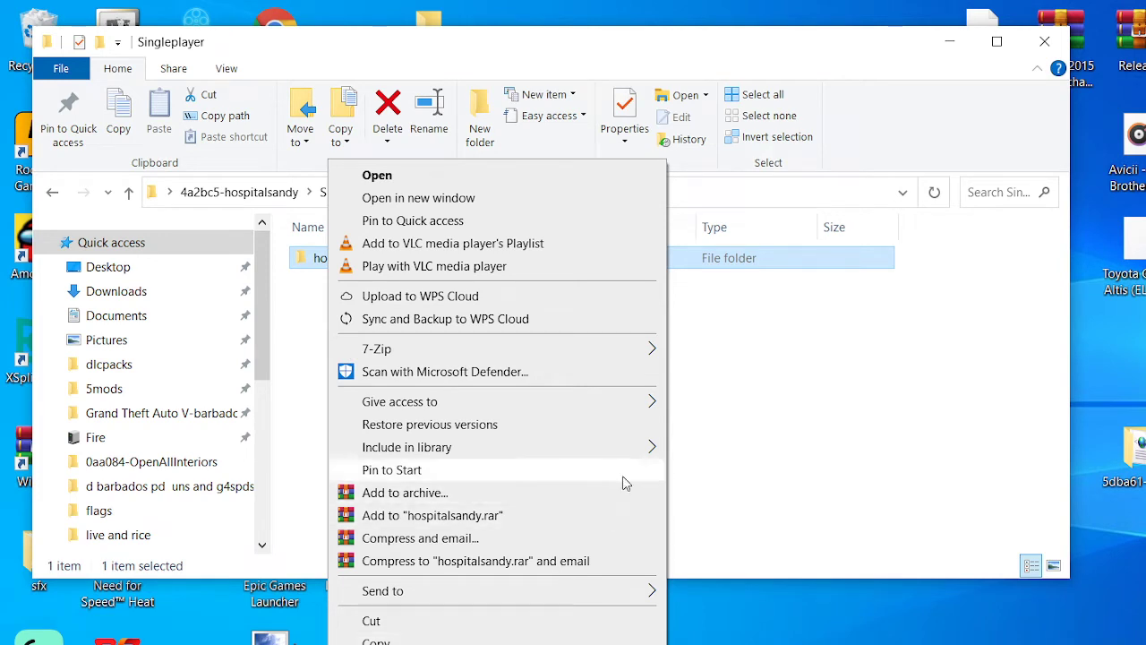
click(742, 396)
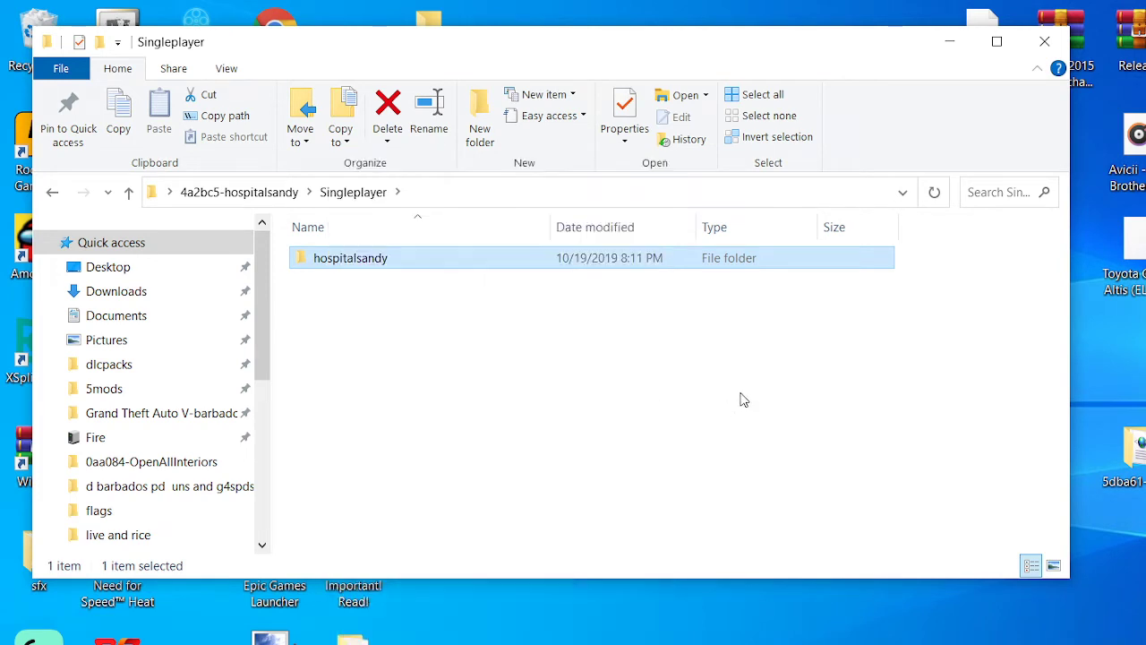
right_click(304, 265)
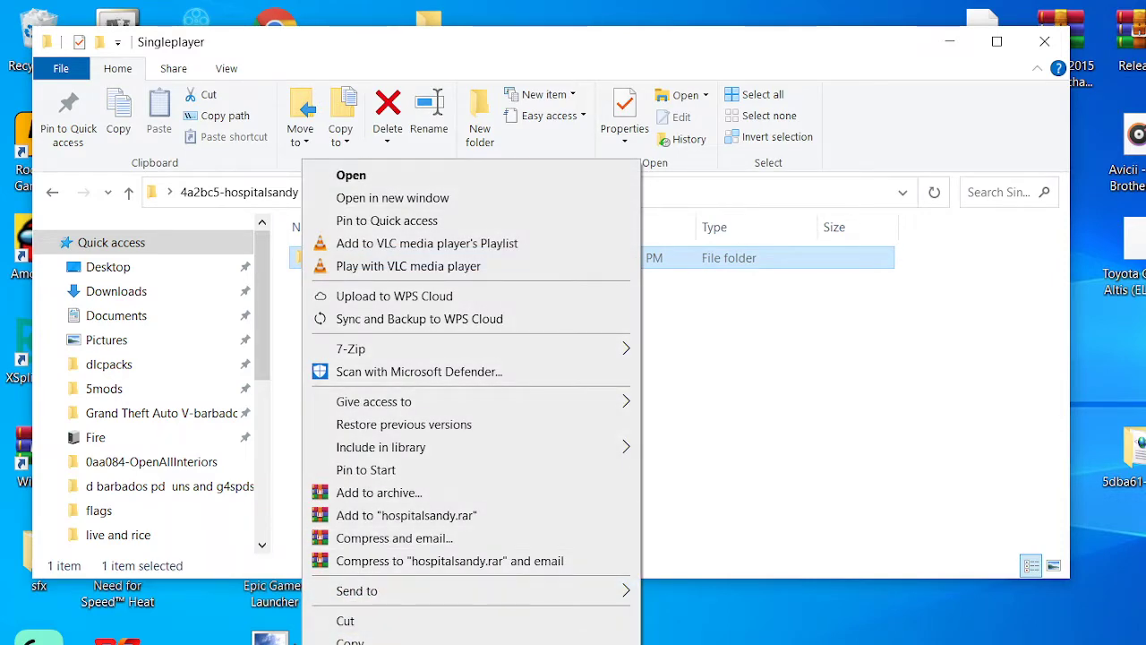
key(m)
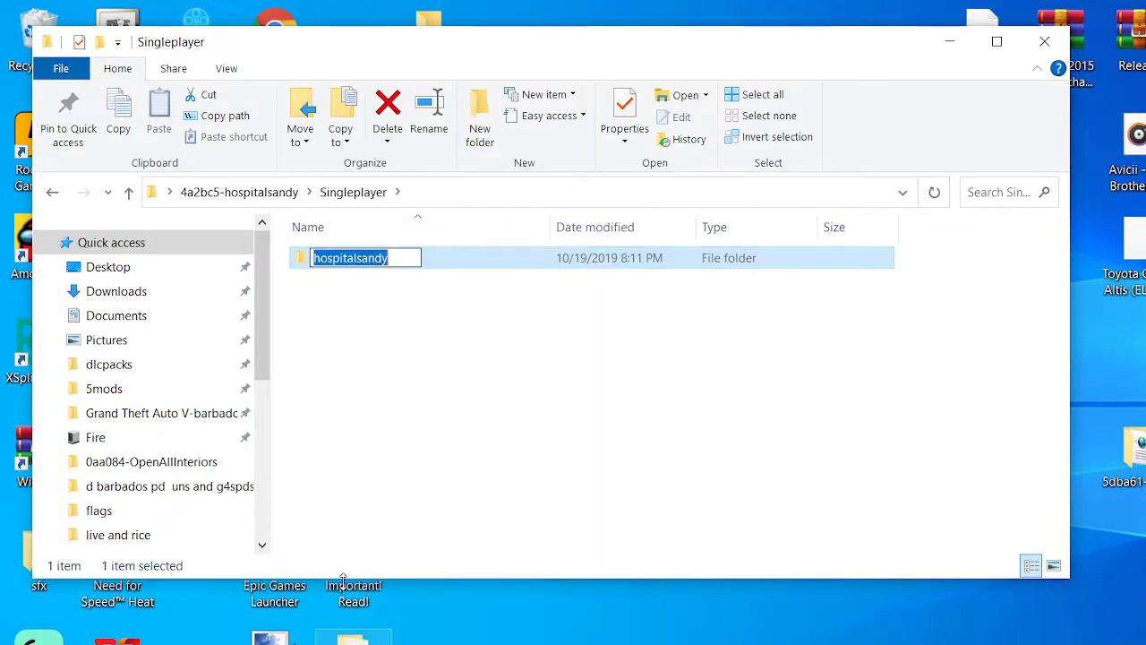
right_click(343, 244)
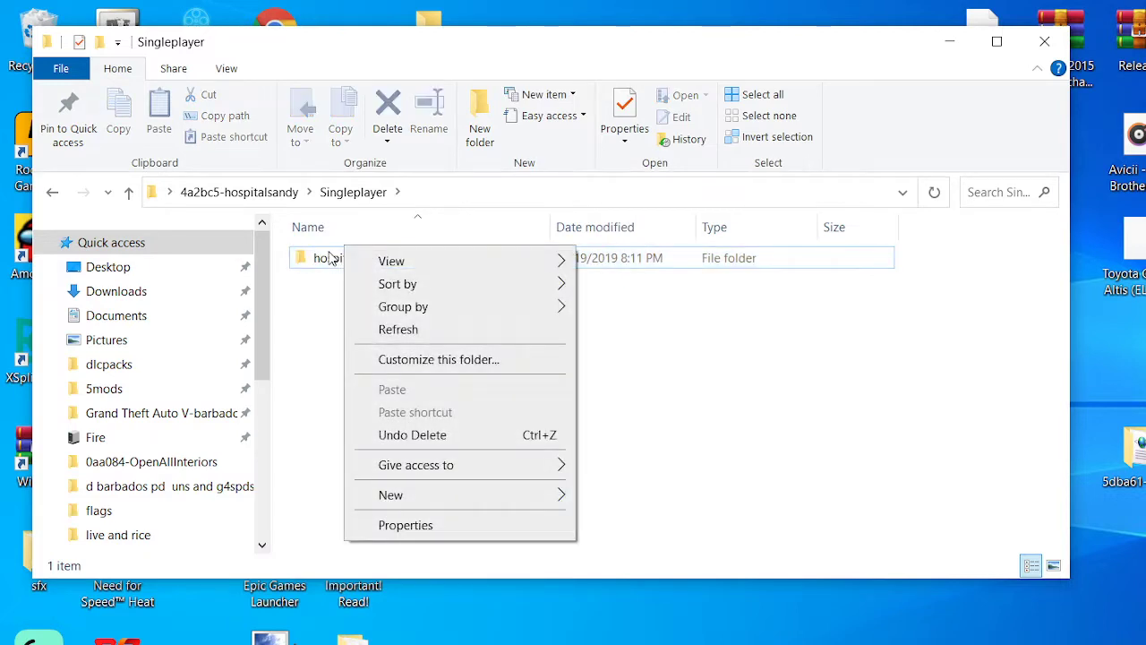
right_click(336, 262)
key(Escape)
click(333, 259)
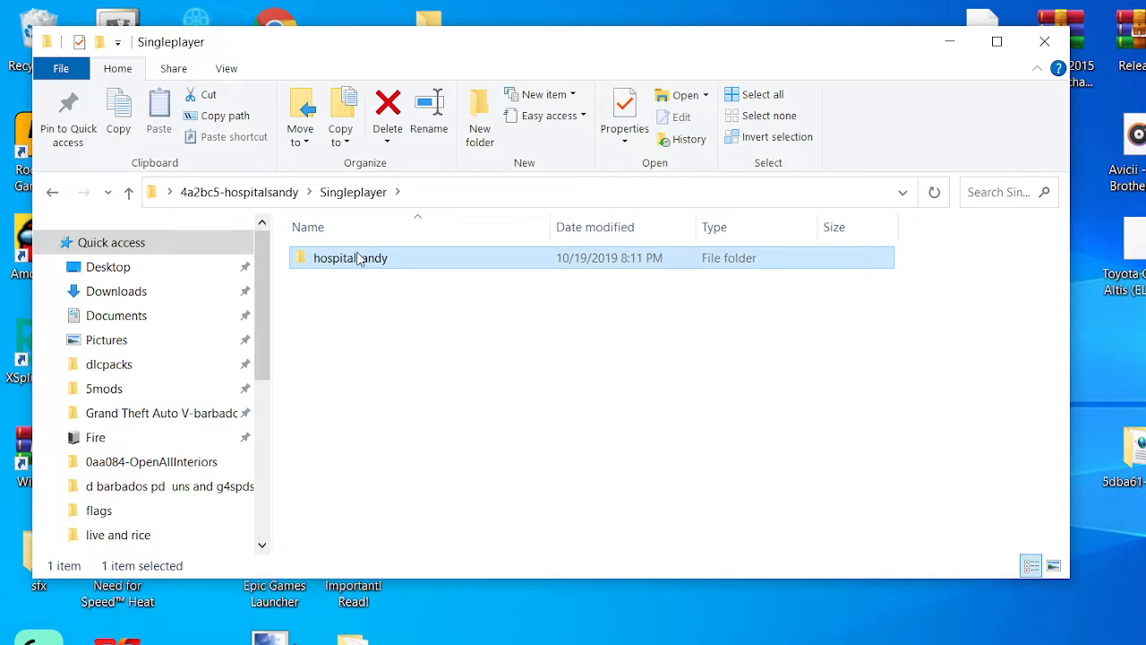
Step: Try to copy the name text of the hospitalsandy folder, and close the folder window
click(340, 259)
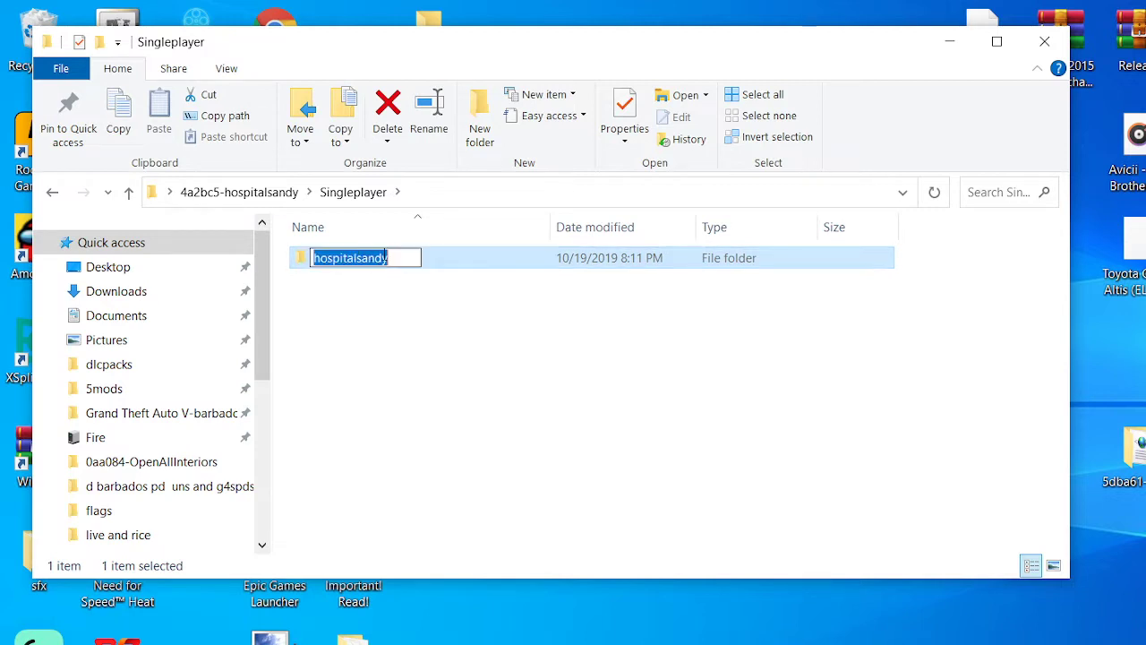
right_click(386, 258)
click(418, 315)
click(949, 42)
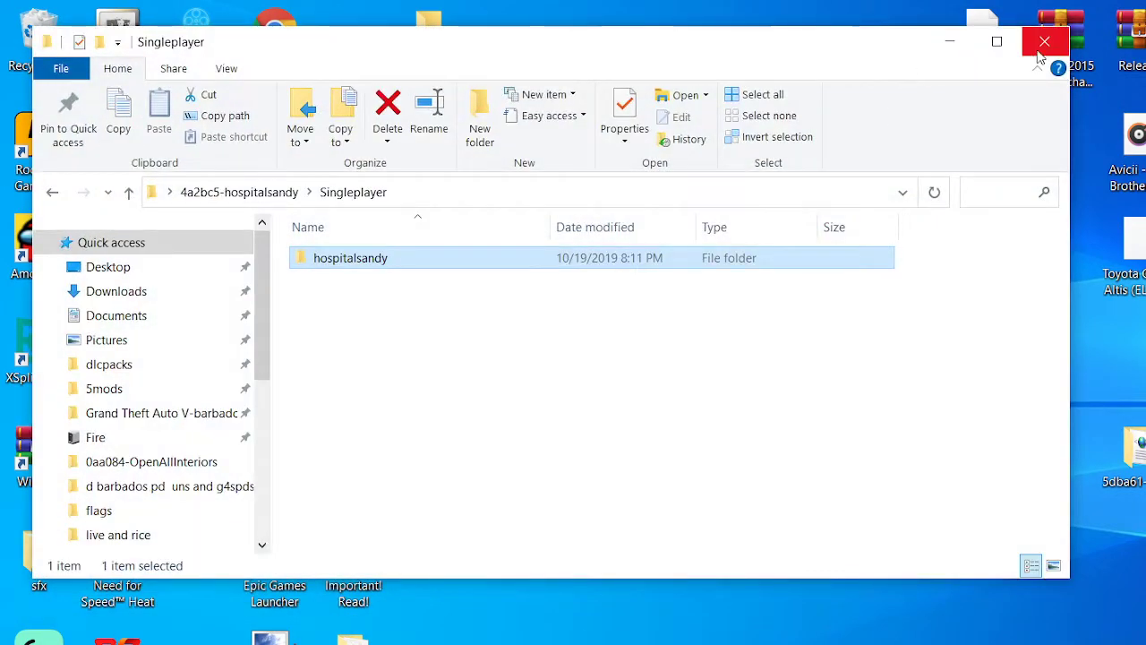
click(1044, 43)
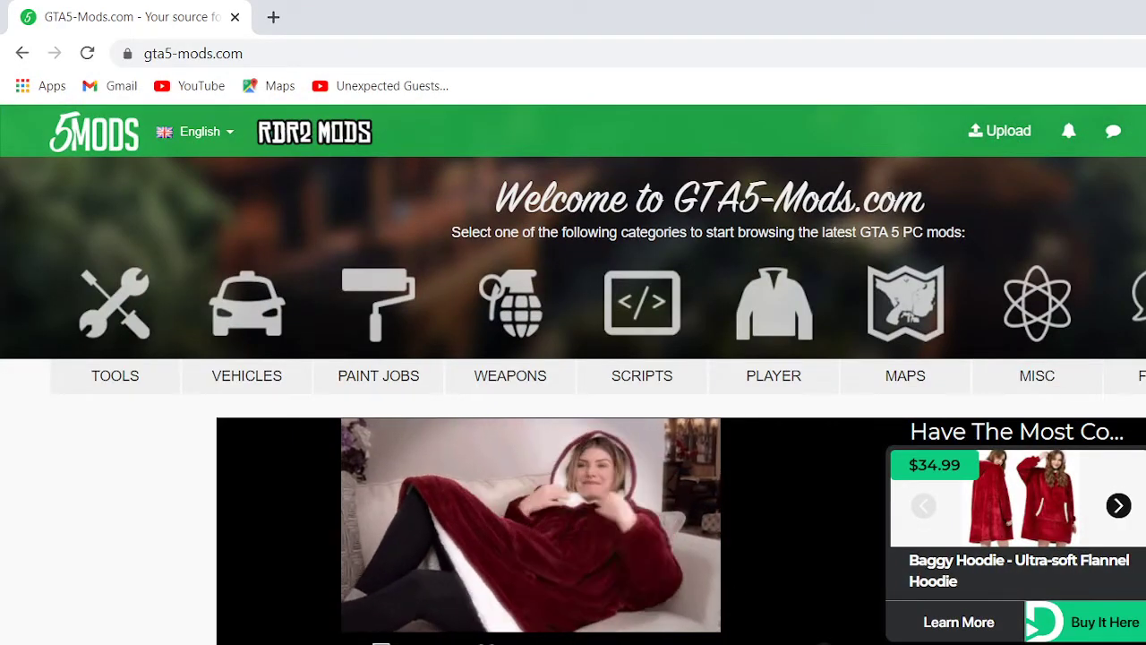
Step: Try to search the mod site for "hospitals" and return to the GTA5-Mods.com home page
click(1090, 176)
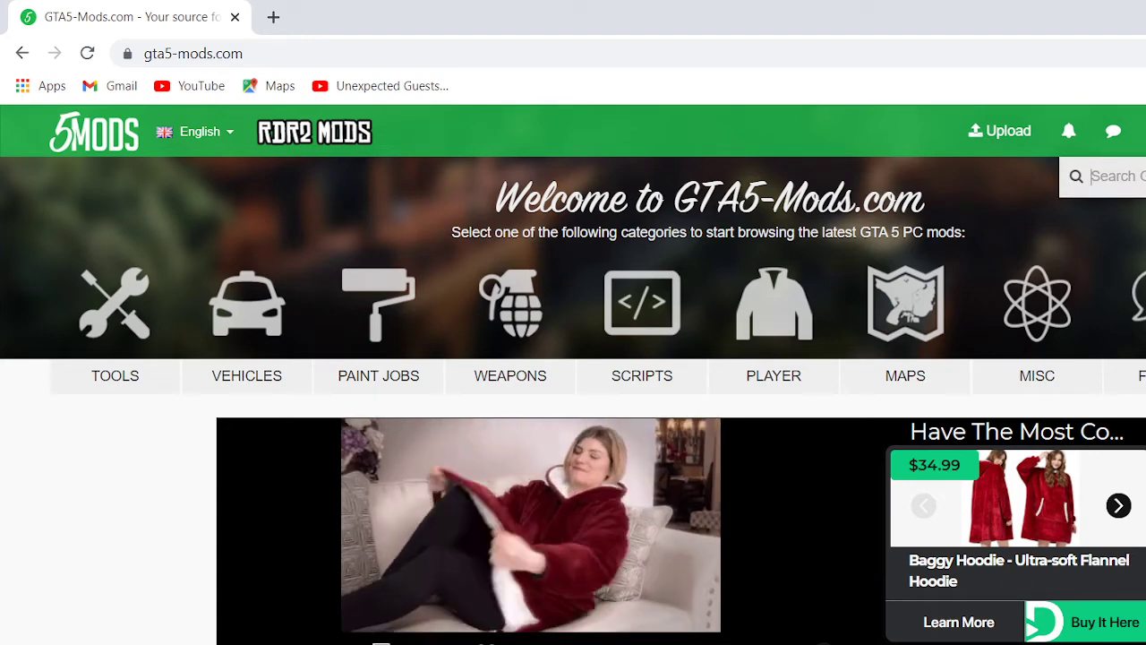
text(hospitals)
key(Return)
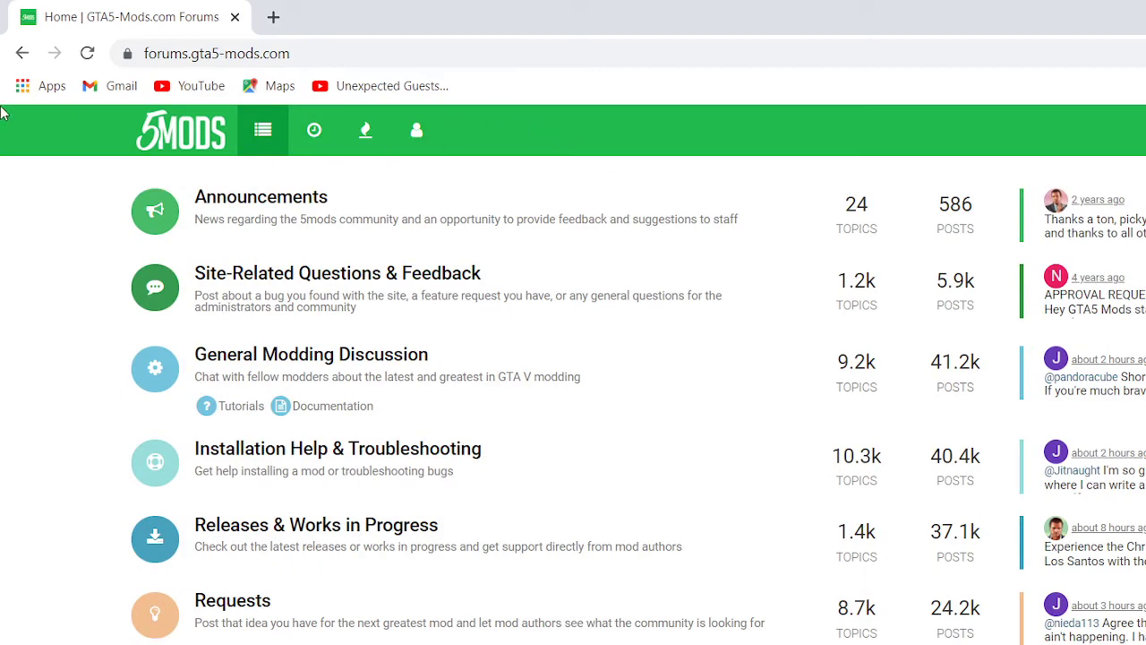
click(22, 54)
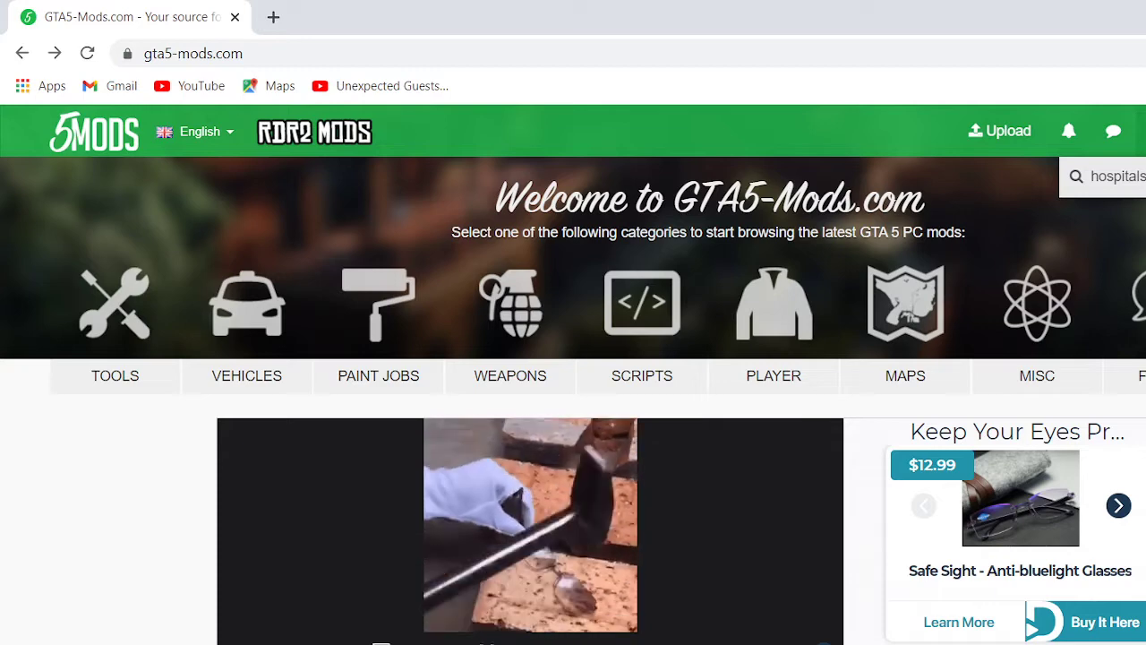
Step: Search the mod site for "hospital" and open the [MLO] Sandy Shores Hospital Interior mod page
key(BackSpace)
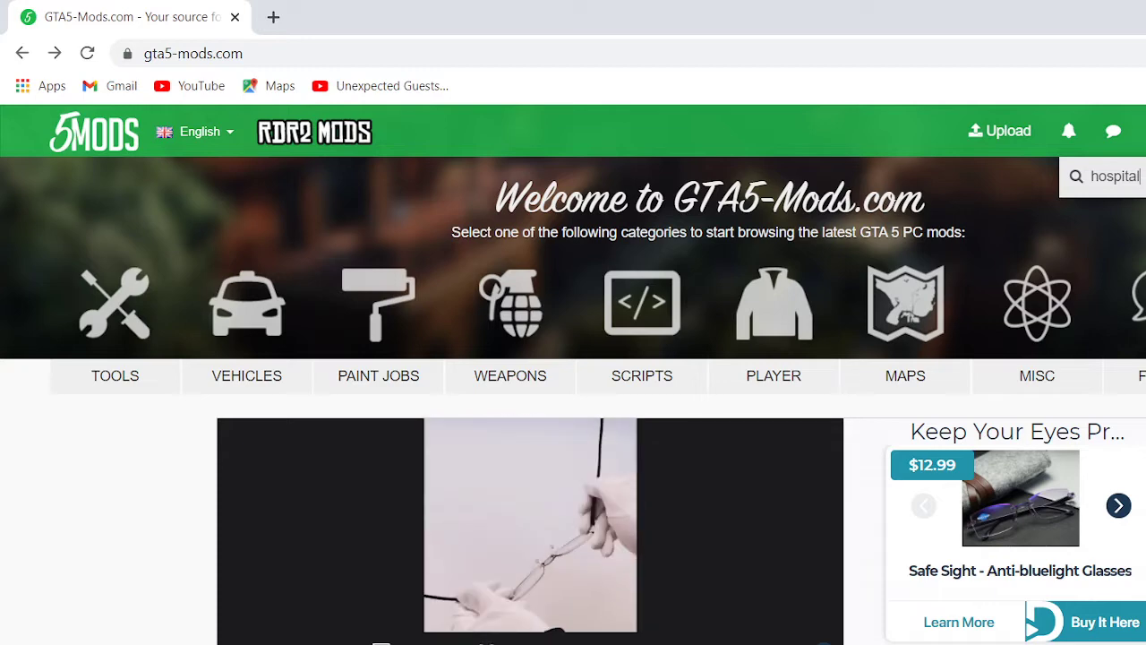
key(Return)
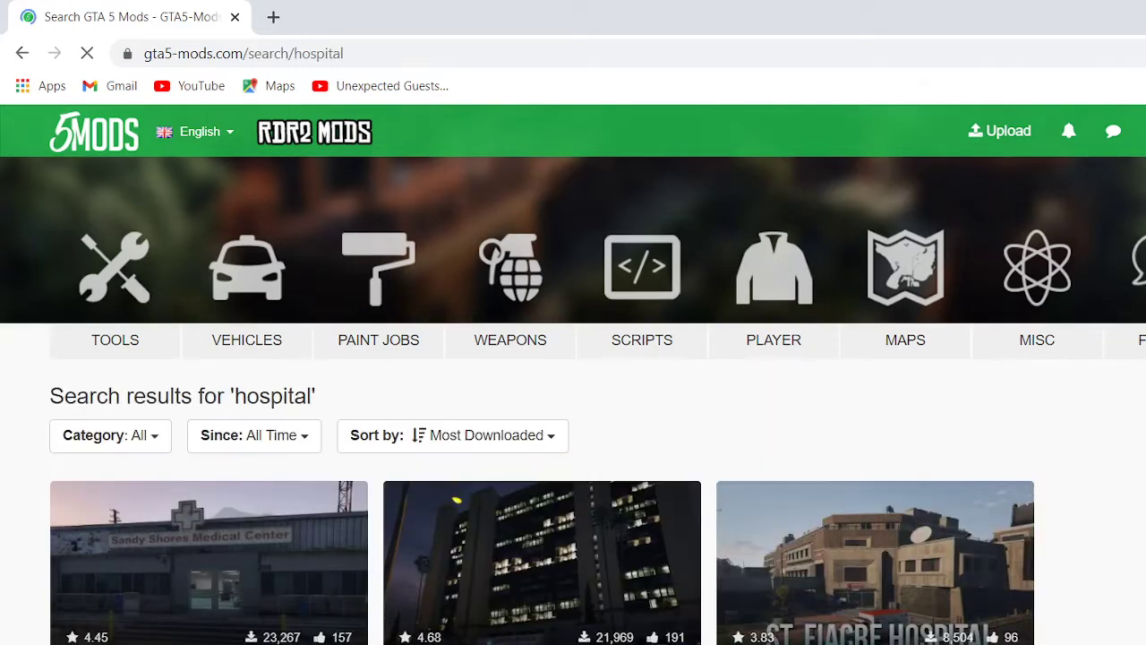
scroll(817, 169, down, 4)
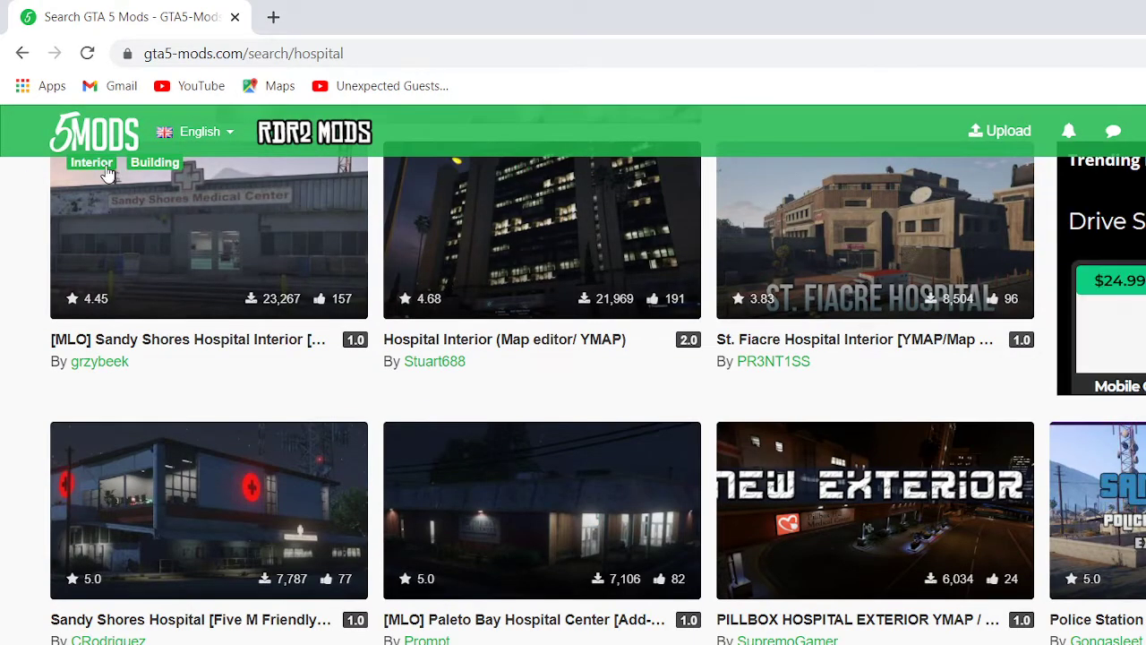
click(202, 226)
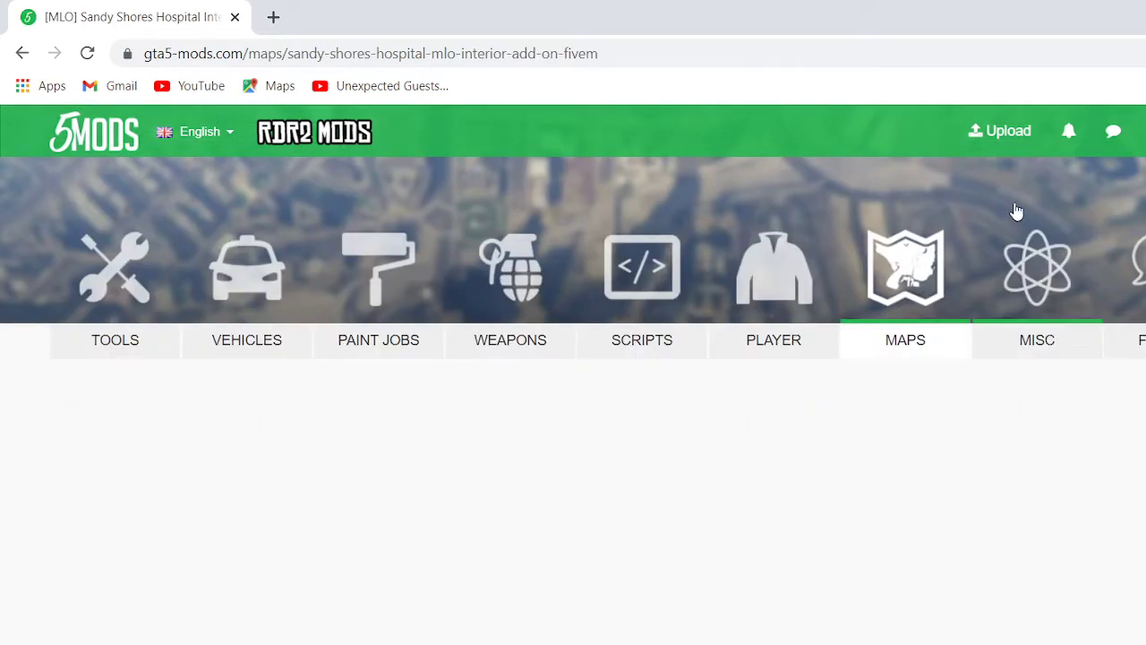
Step: Look over the Sandy Shores Hospital Interior [Add-On SP / FiveM] mod page and start its download
scroll(488, 602, down, 5)
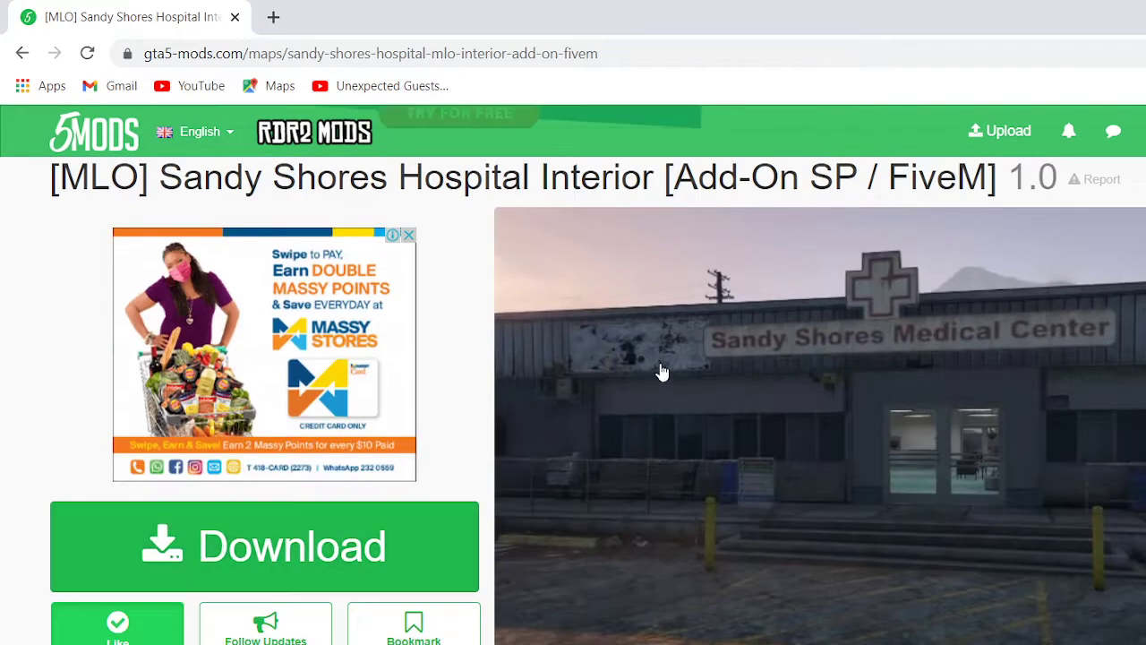
scroll(1038, 389, down, 3)
scroll(924, 319, up, 4)
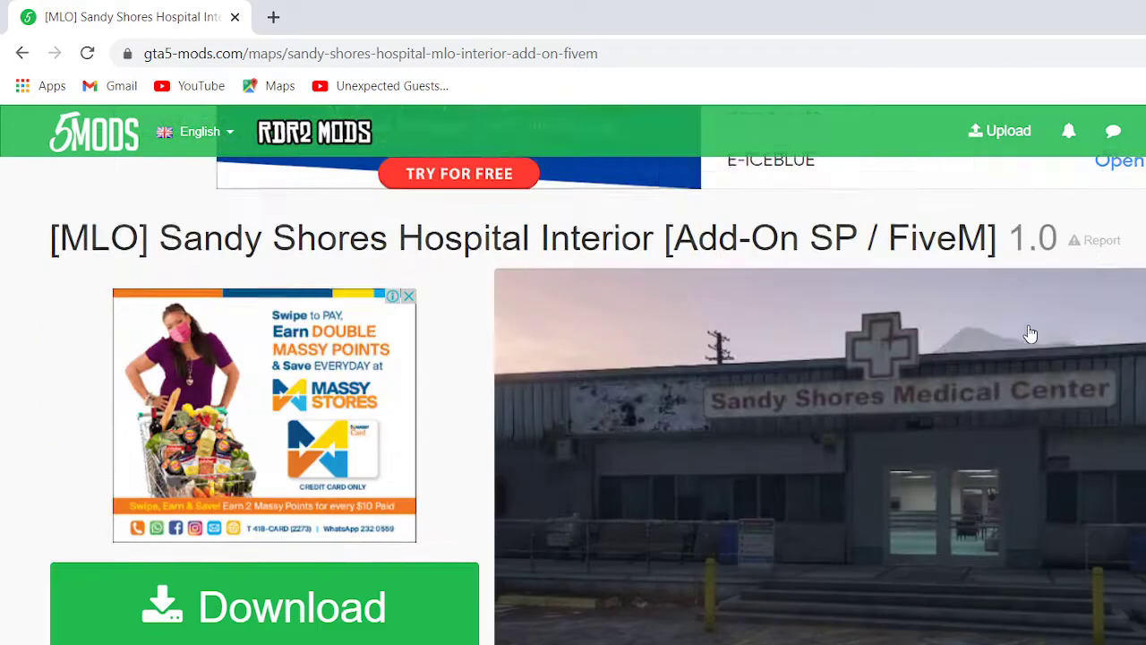
scroll(985, 376, down, 1)
scroll(952, 401, down, 1)
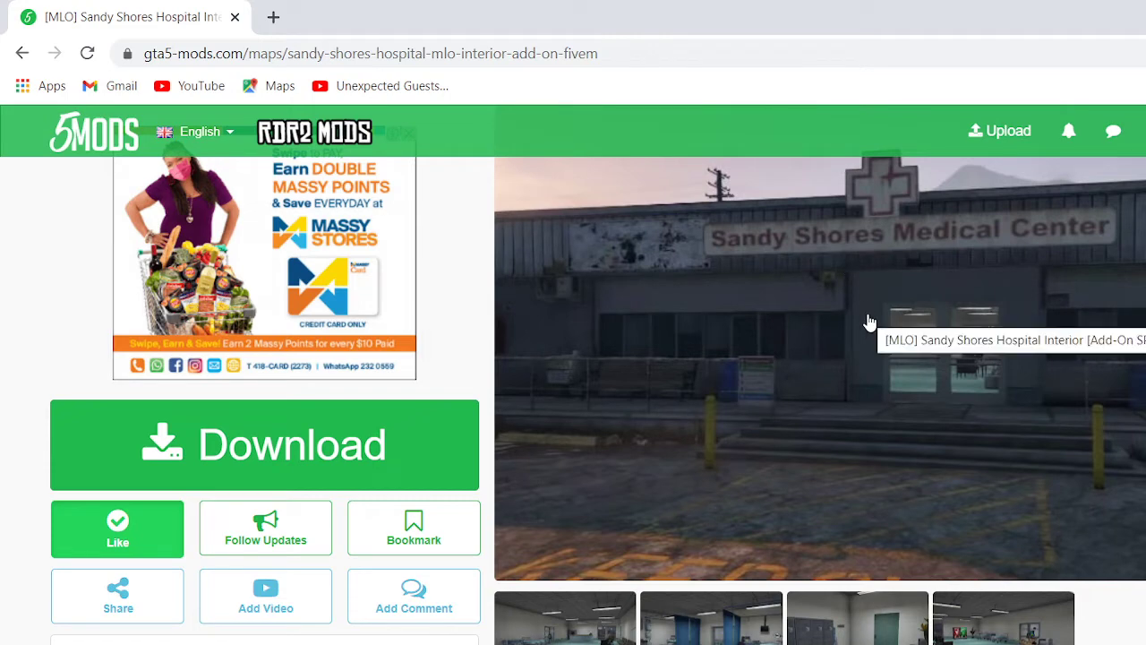
click(304, 463)
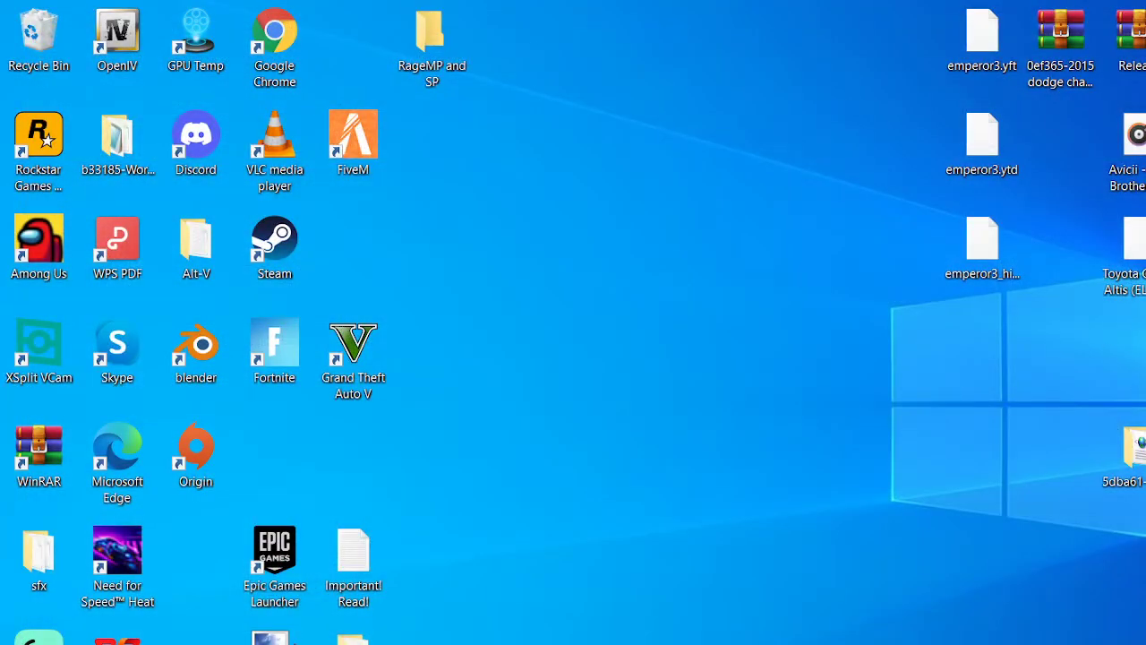
Step: Empty the Recycle Bin, confirm the permanent deletion of its items, and dismiss the Streamlabs Desktop preview
drag(9, 323, 50, 60)
right_click(49, 60)
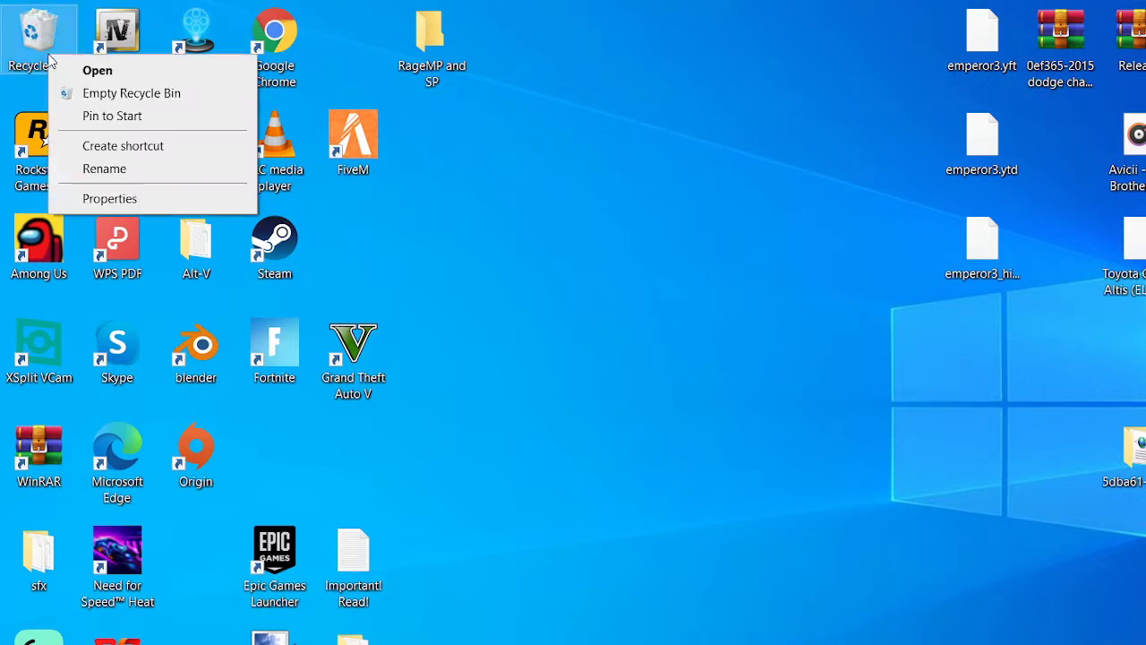
click(112, 95)
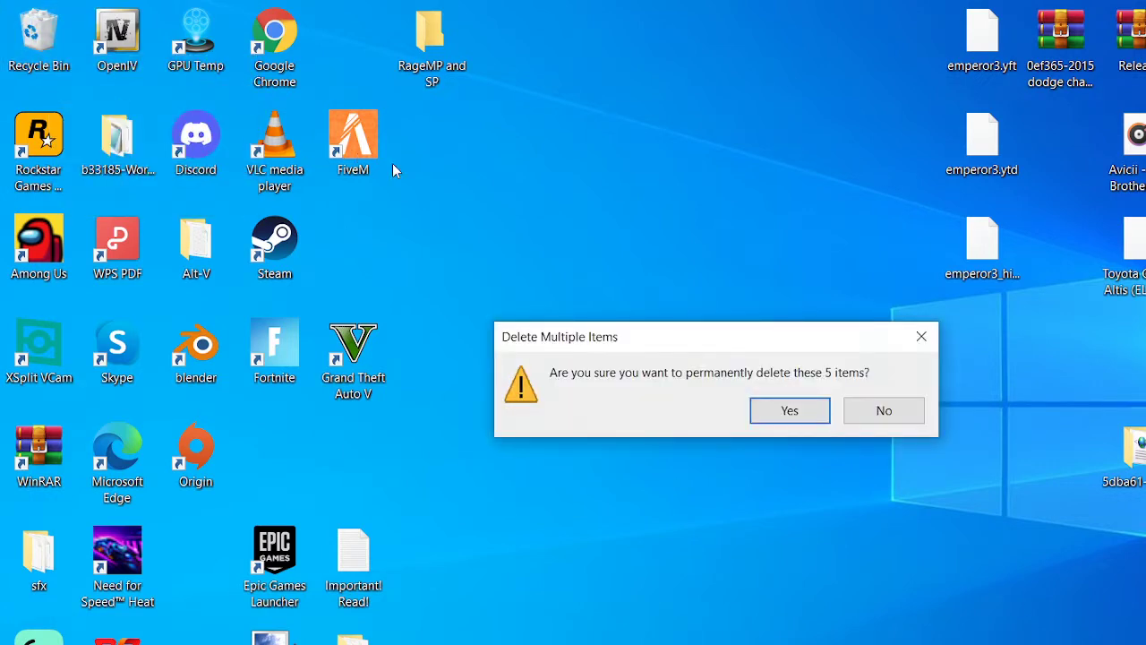
click(775, 412)
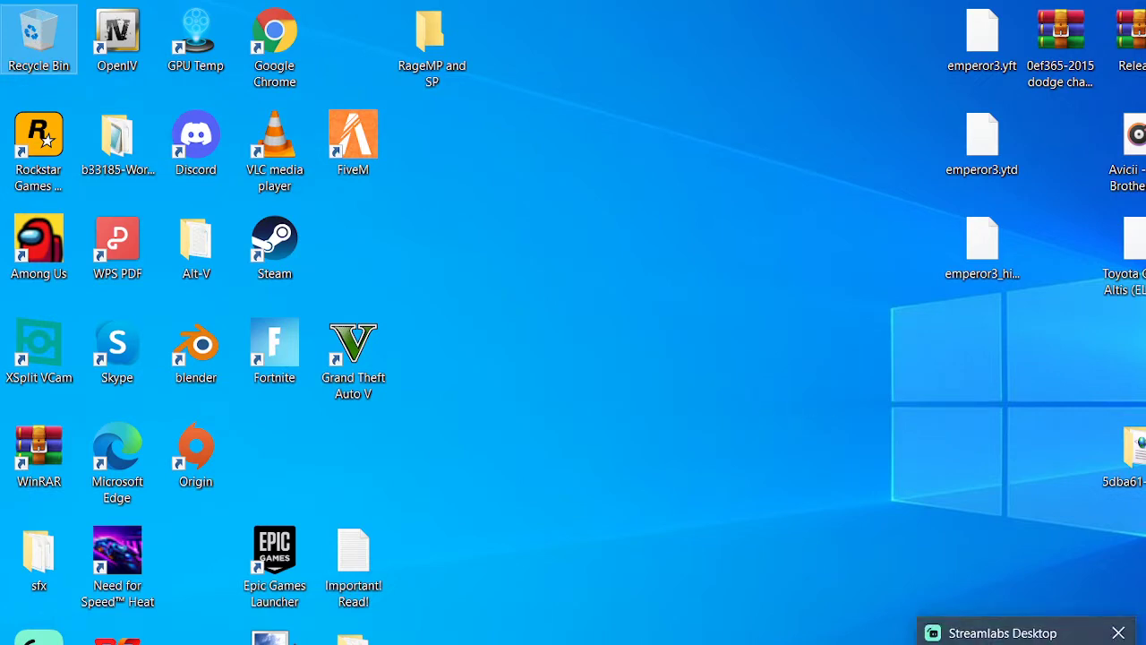
click(1118, 633)
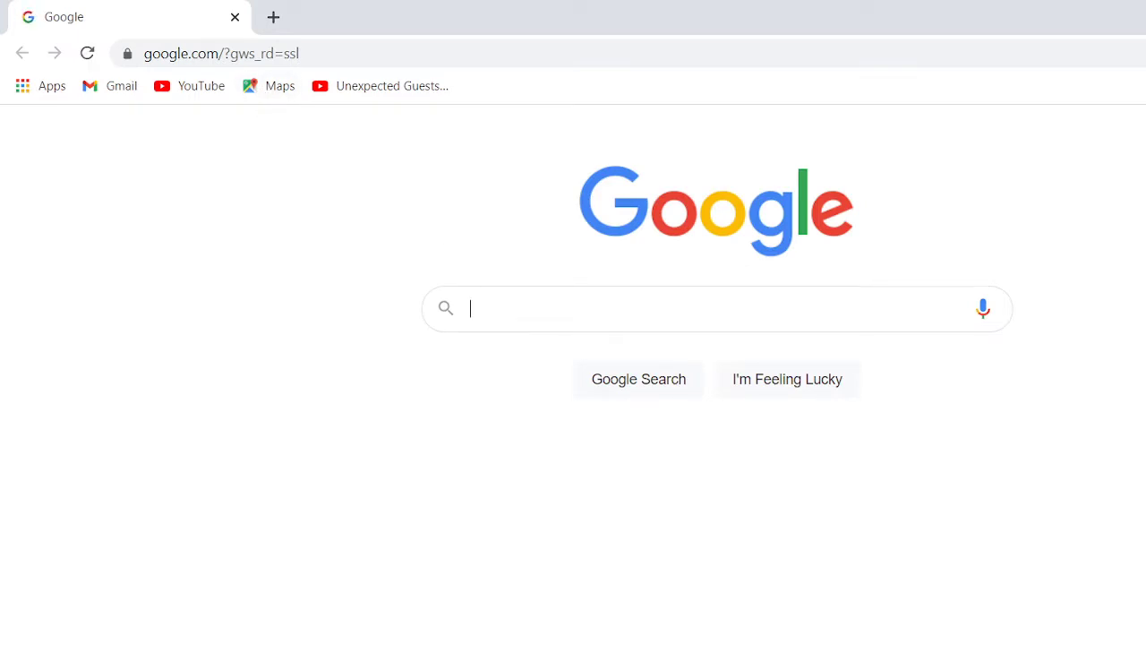
Step: Switch to Google Chrome and go to the gta5-mods.com home page
key(alt+F4)
click(383, 46)
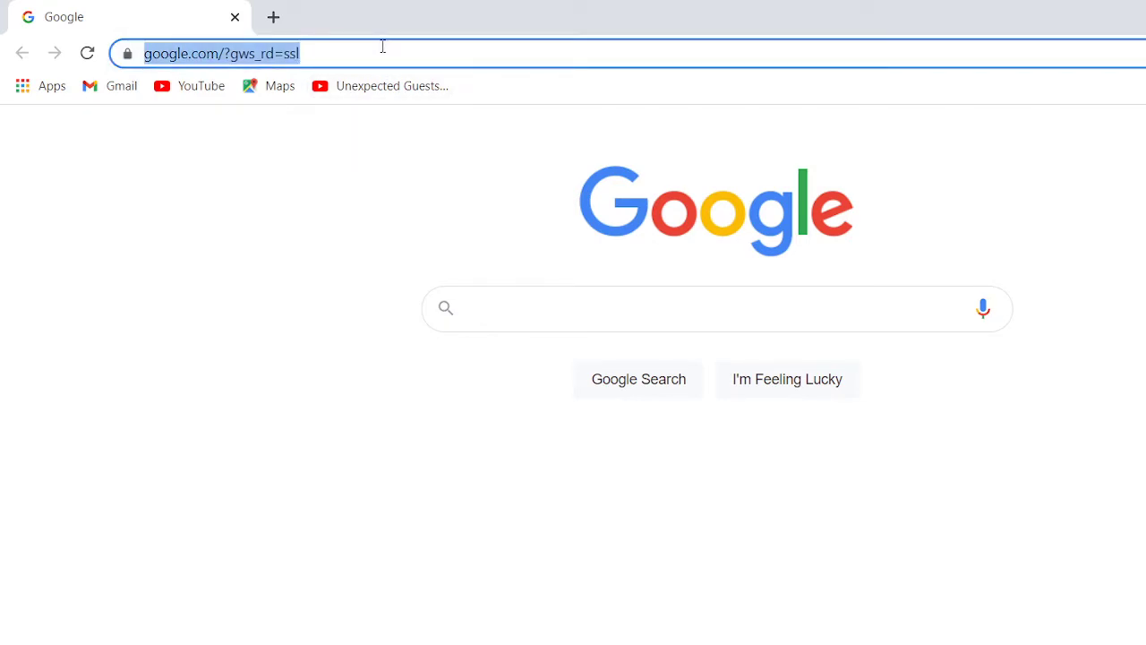
key(BackSpace)
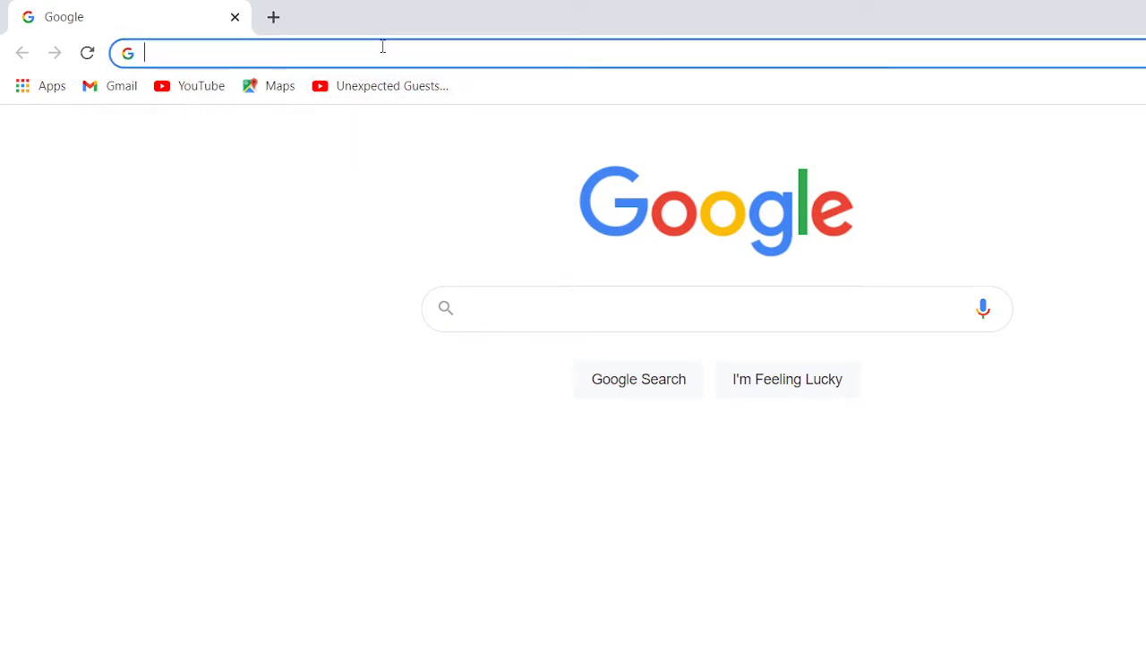
text(gta5-mods.com)
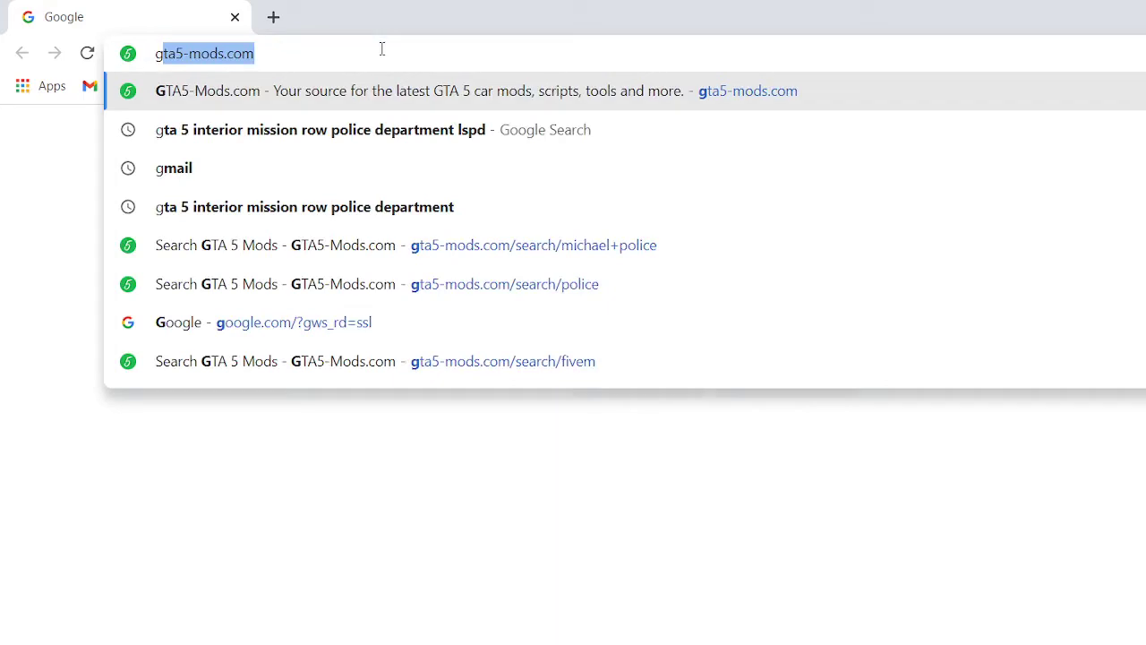
click(334, 94)
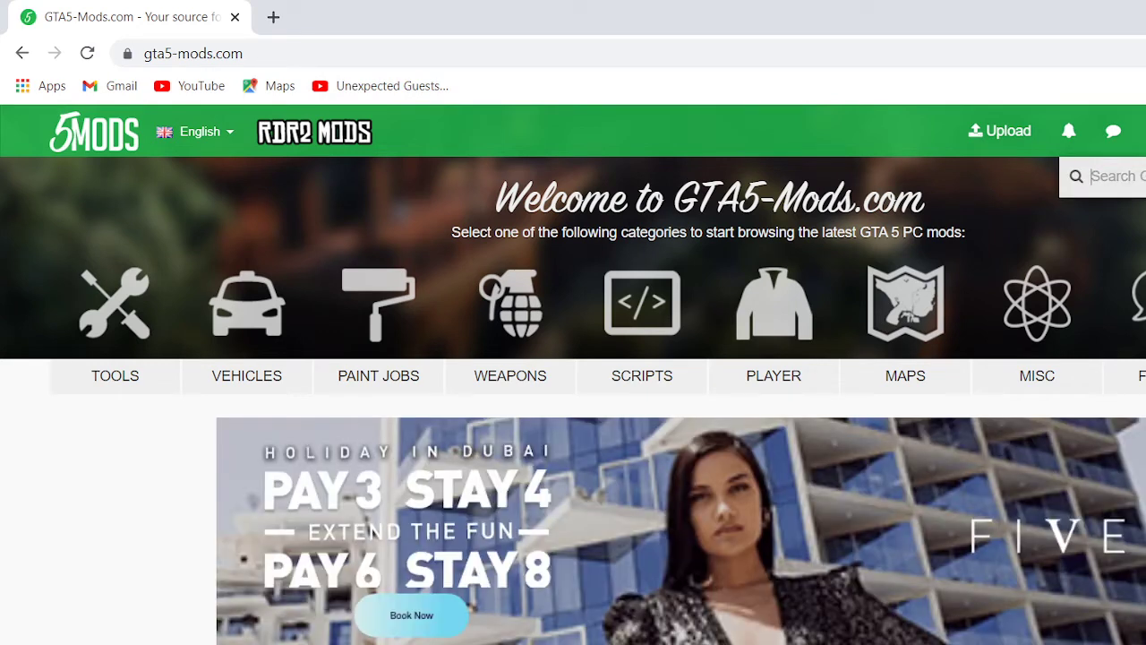
Step: Search the mod site for "hospital" and open the [MLO] Sandy Shores Hospital Interior mod
text(hospitals)
key(Return)
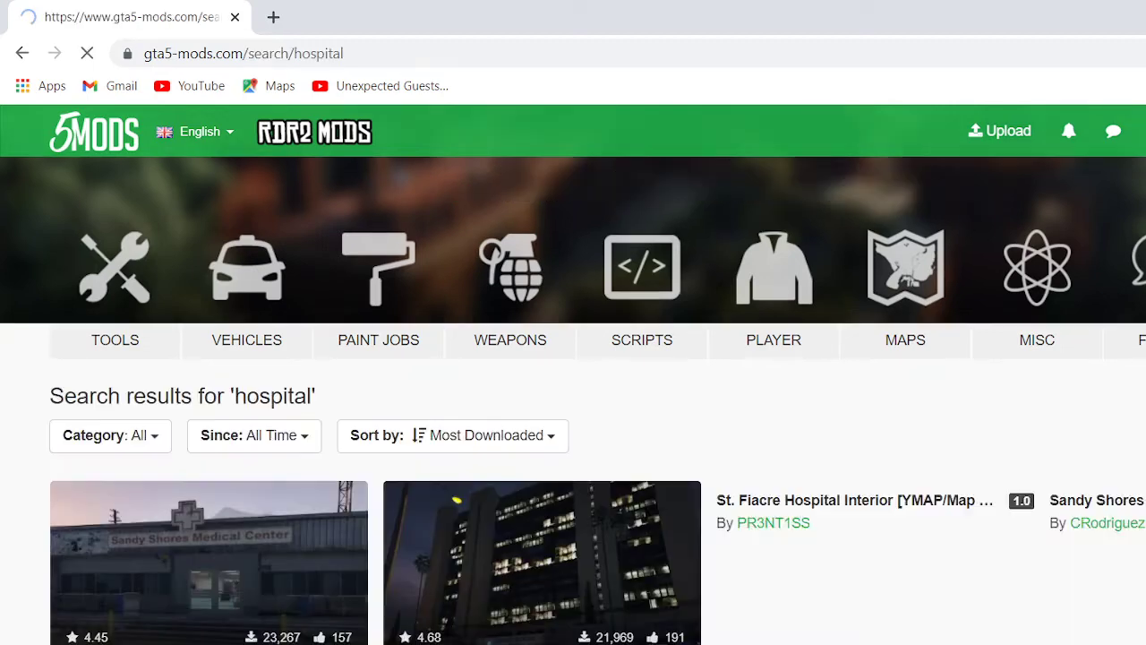
scroll(938, 161, down, 4)
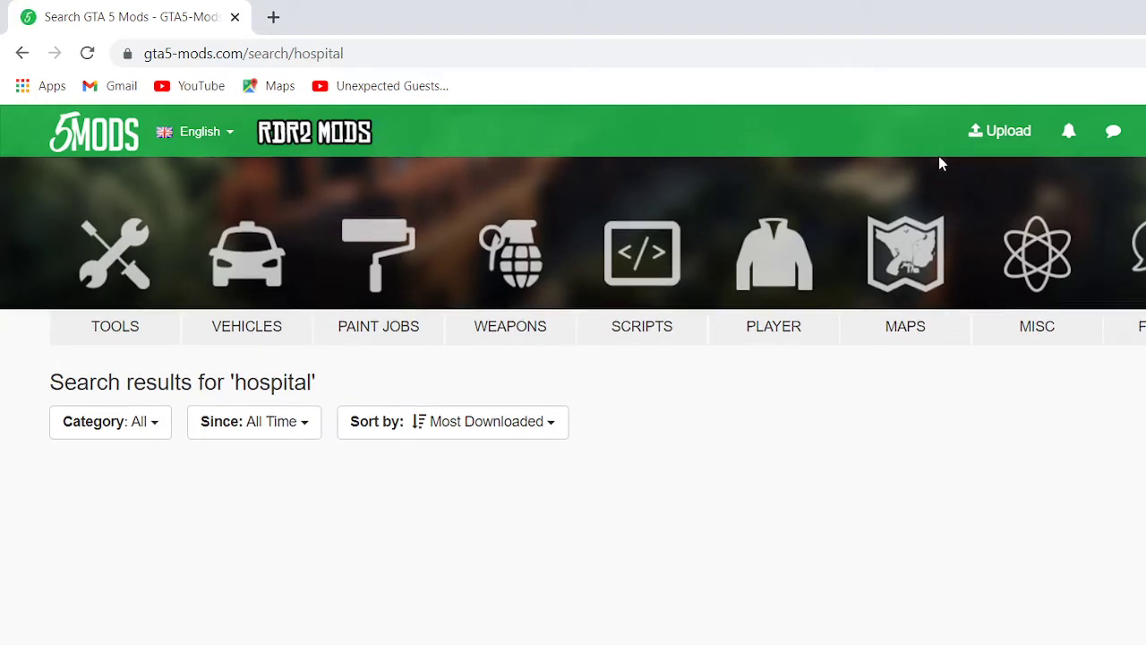
scroll(793, 358, up, 1)
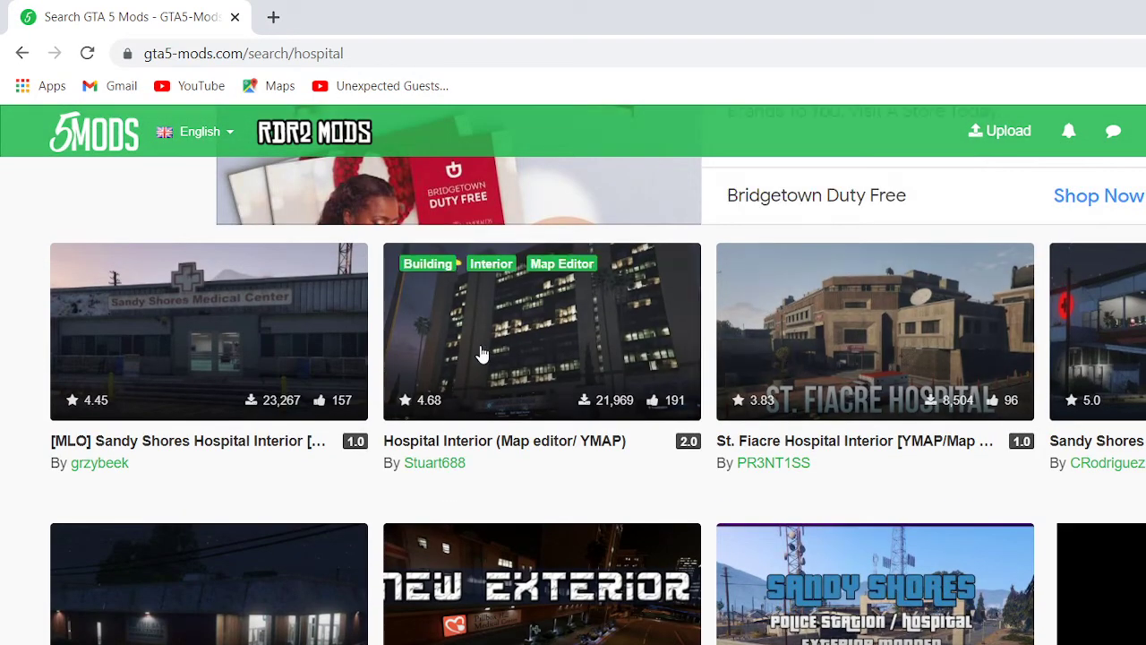
click(239, 349)
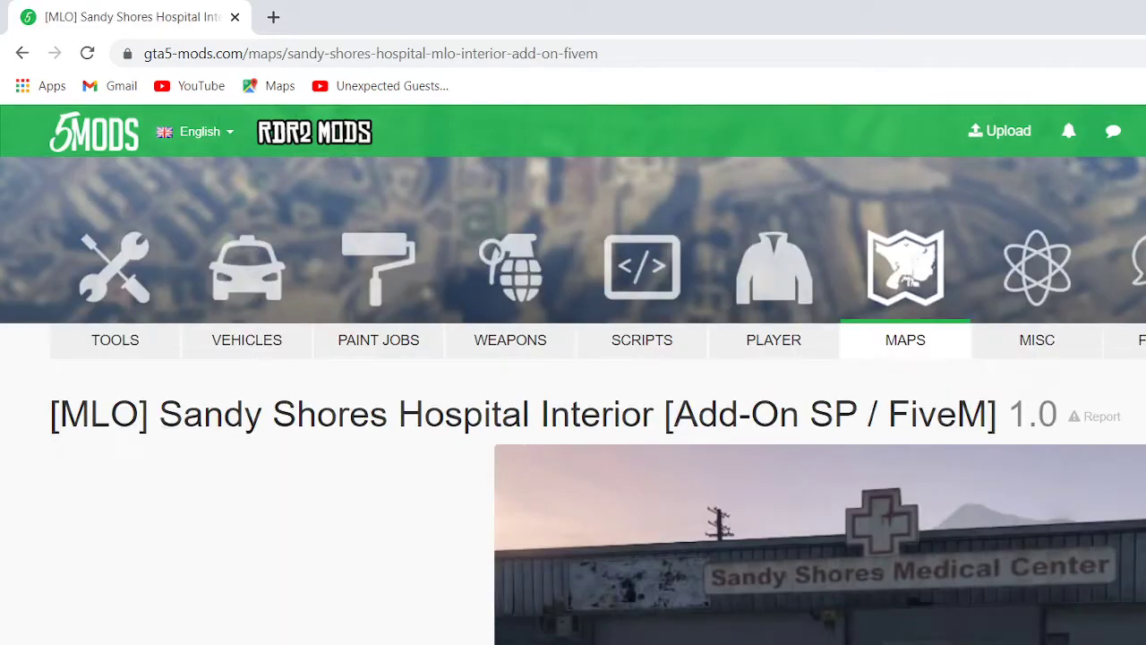
Step: Start the download of the Sandy Shores Hospital Interior [Add-On SP / FiveM] mod
scroll(660, 289, down, 6)
scroll(545, 296, up, 3)
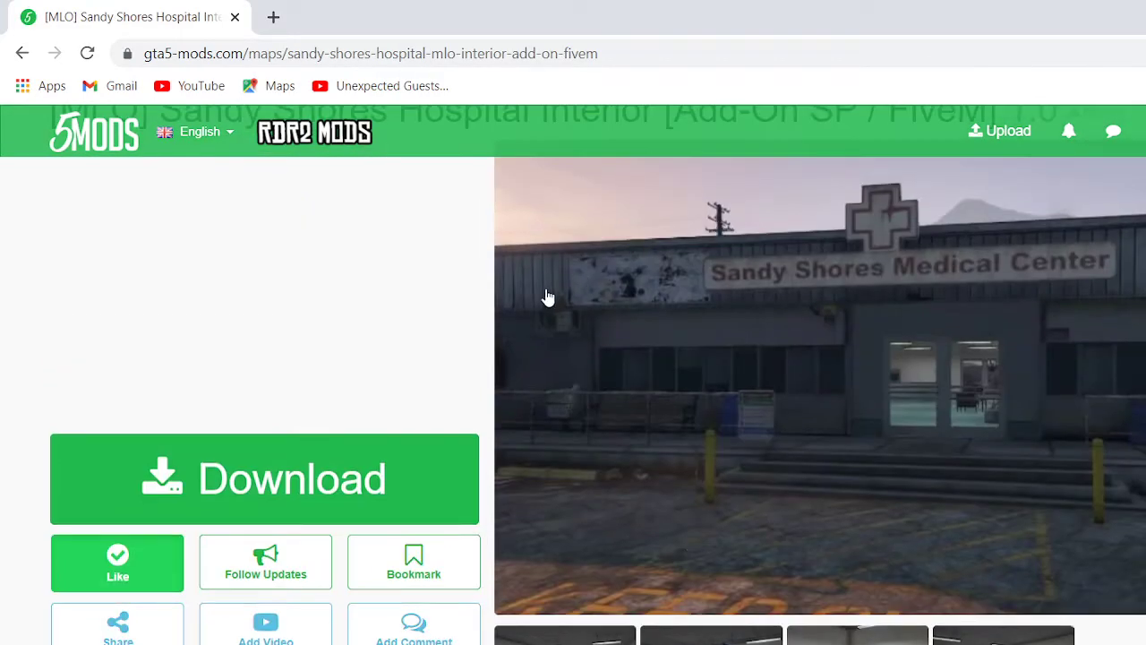
click(333, 488)
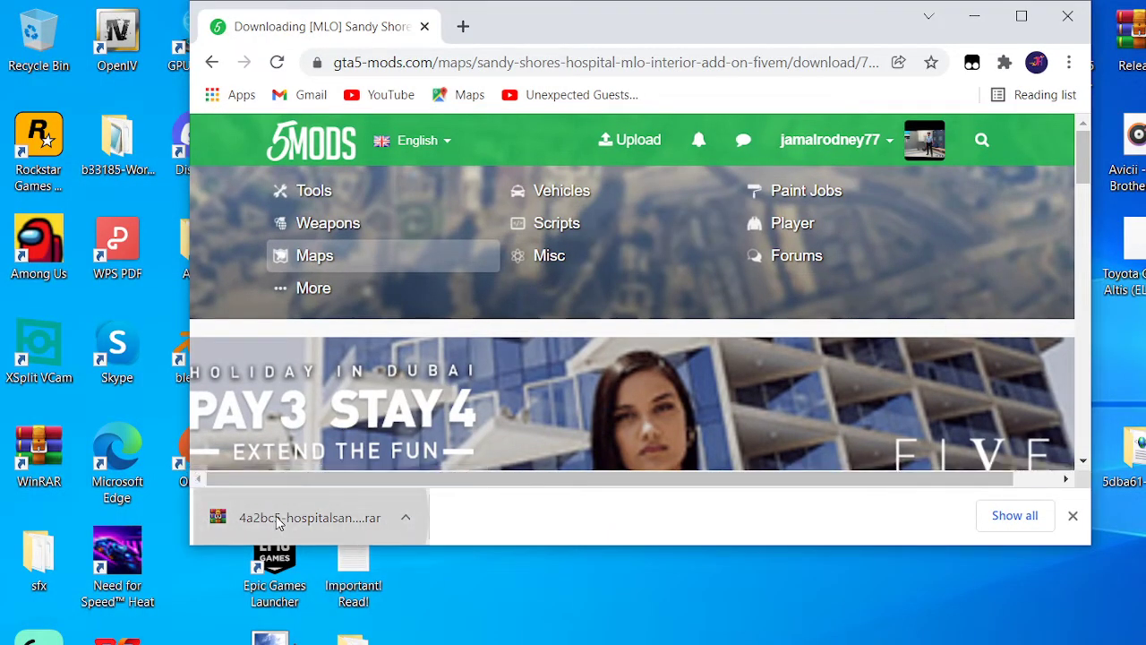
Step: Try to move the downloaded hospitalsandy archive into the Recycle Bin, and minimize the browser window
drag(278, 522, 37, 41)
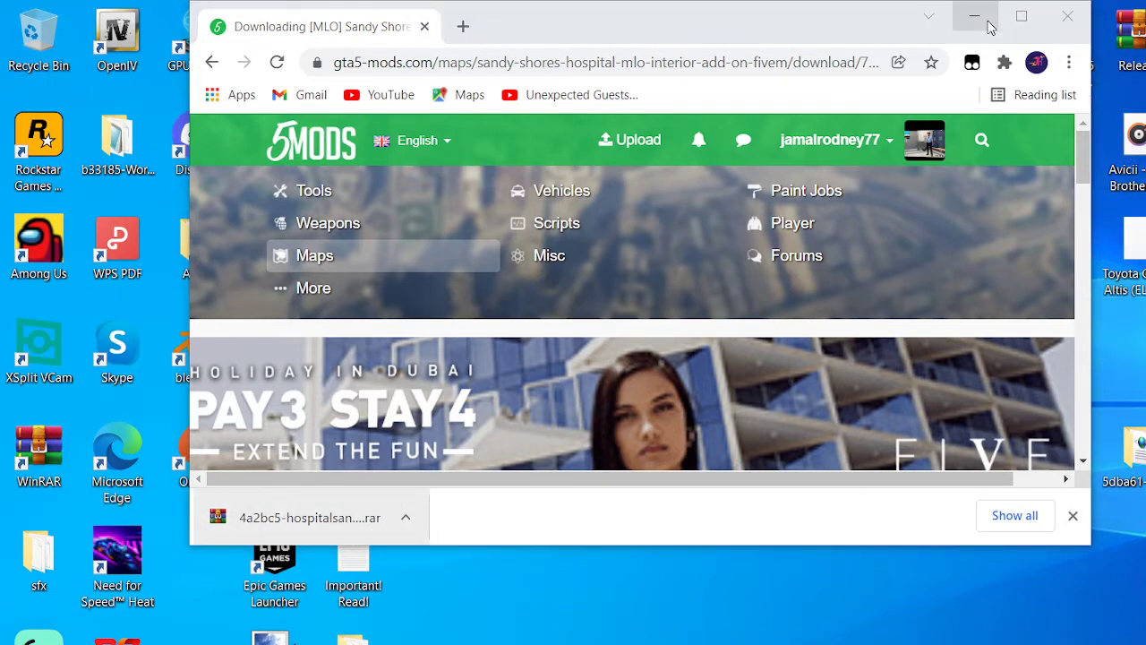
click(989, 25)
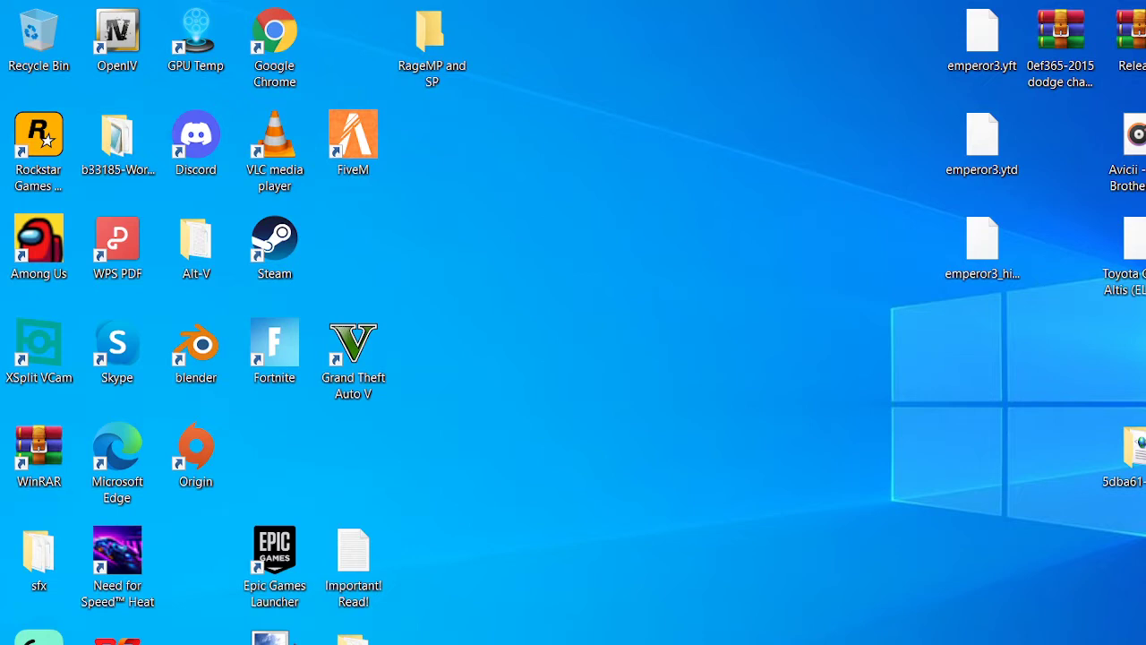
drag(354, 637, 33, 22)
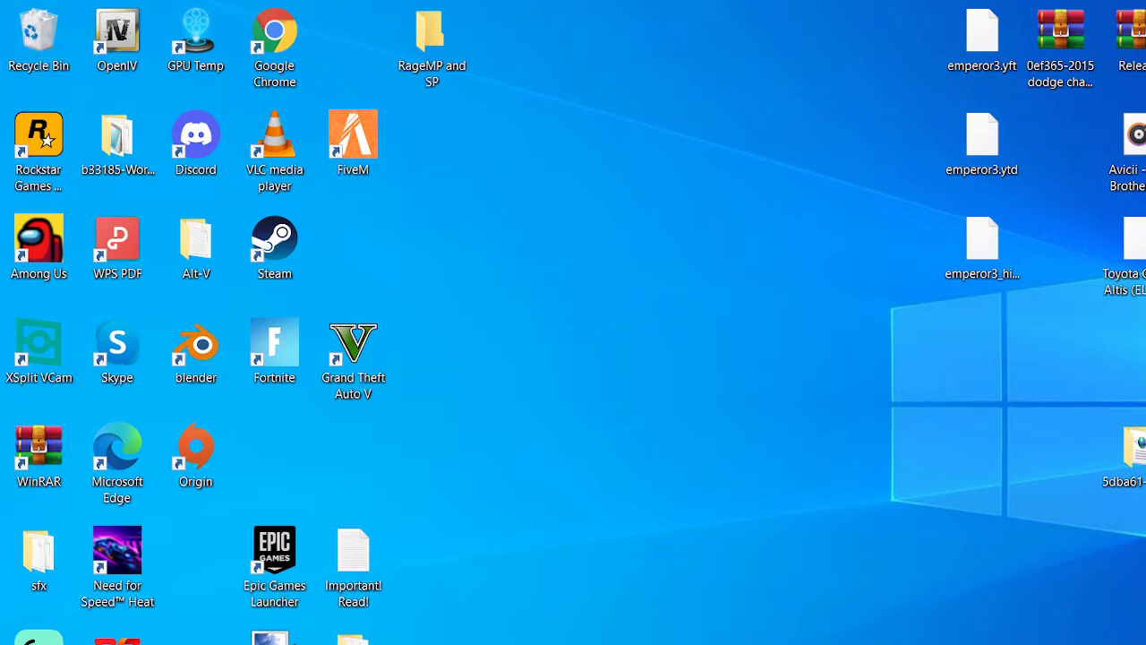
key(super)
scroll(279, 436, down, 10)
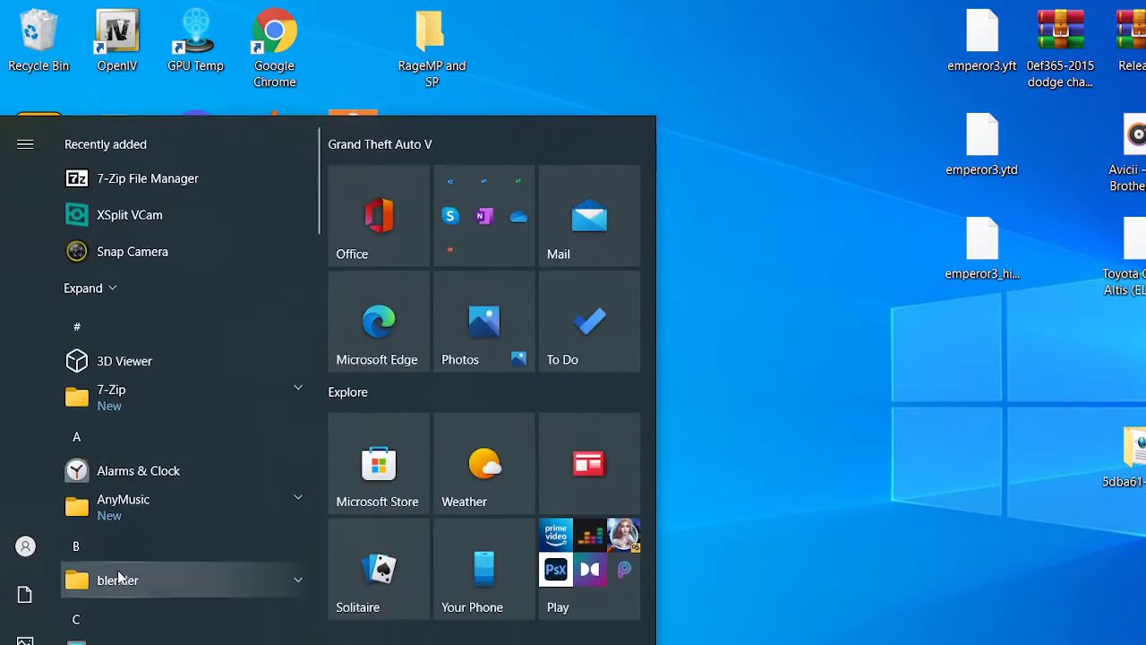
scroll(280, 436, down, 7)
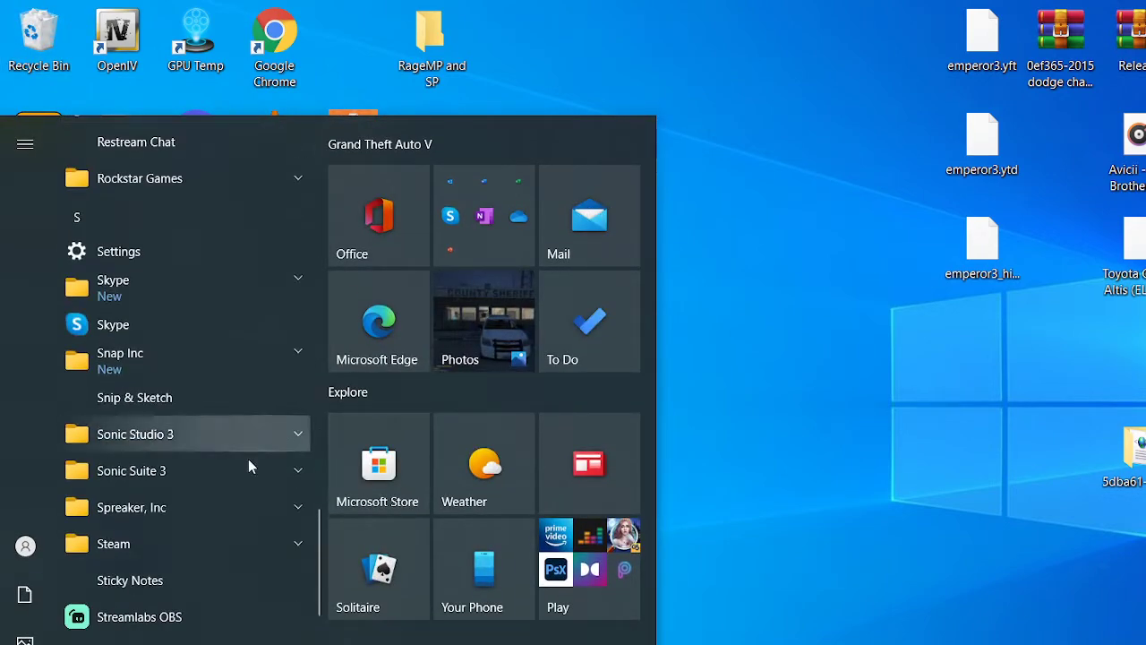
scroll(128, 204, up, 7)
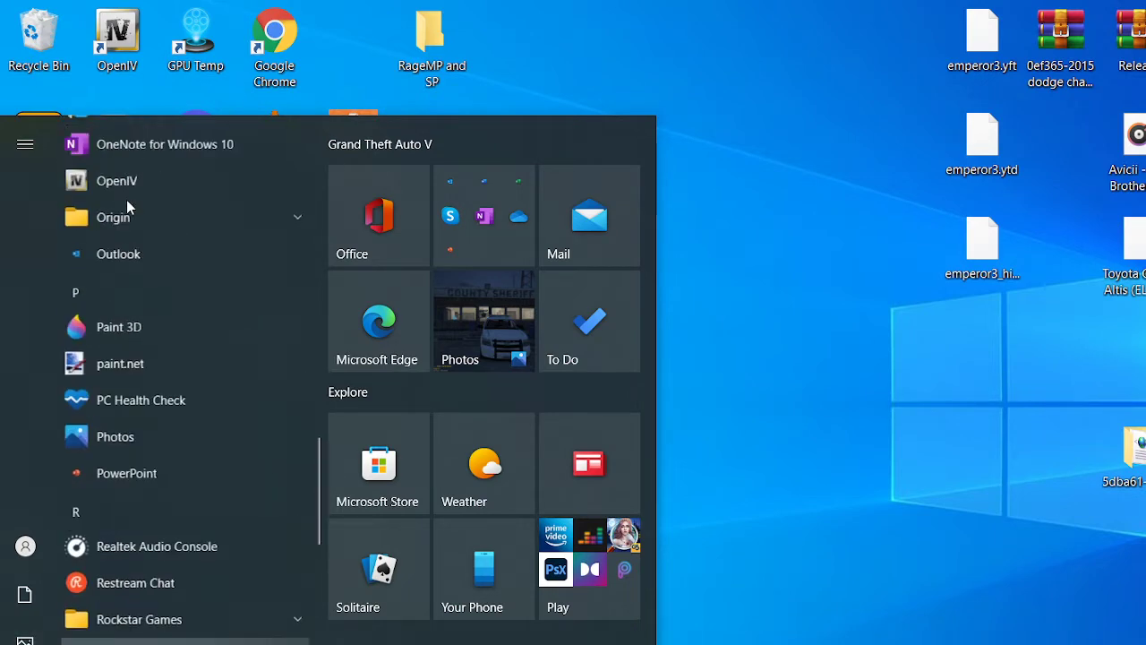
scroll(127, 205, up, 10)
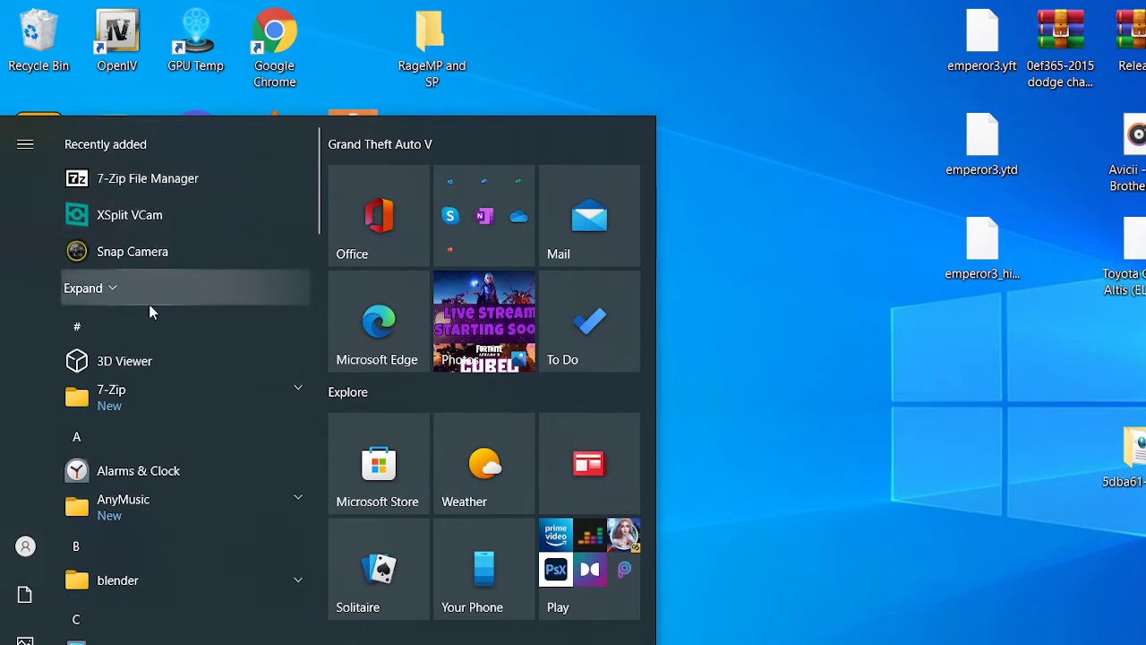
scroll(212, 439, down, 2)
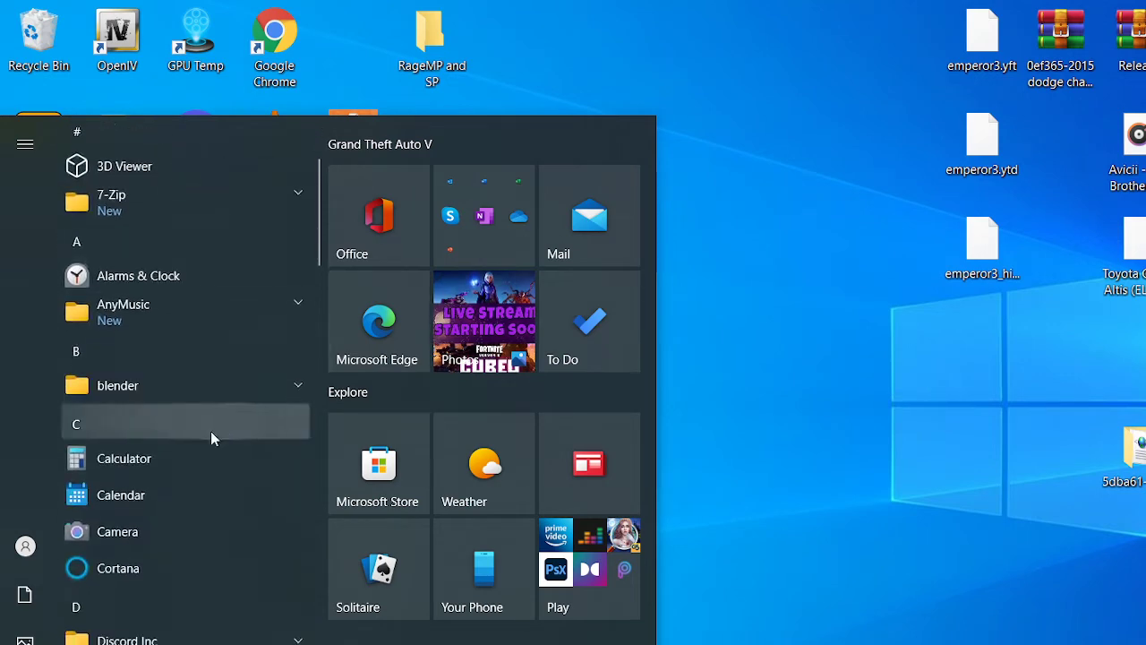
scroll(137, 435, up, 2)
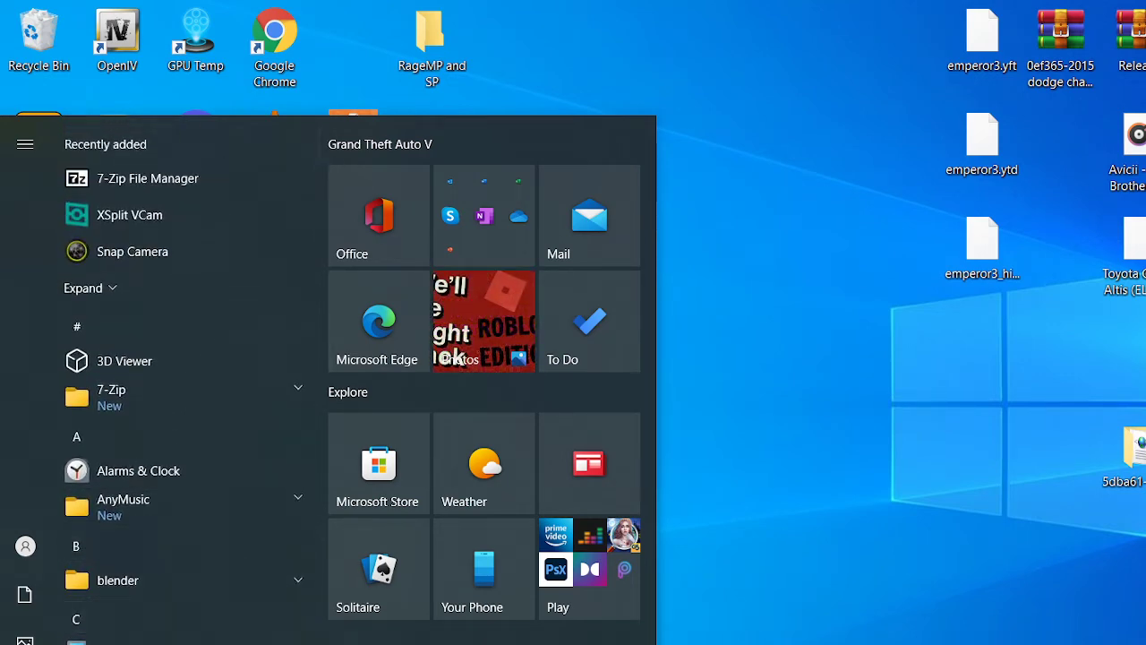
Step: Find This PC with the Windows search and open its Downloads folder
key(super+s)
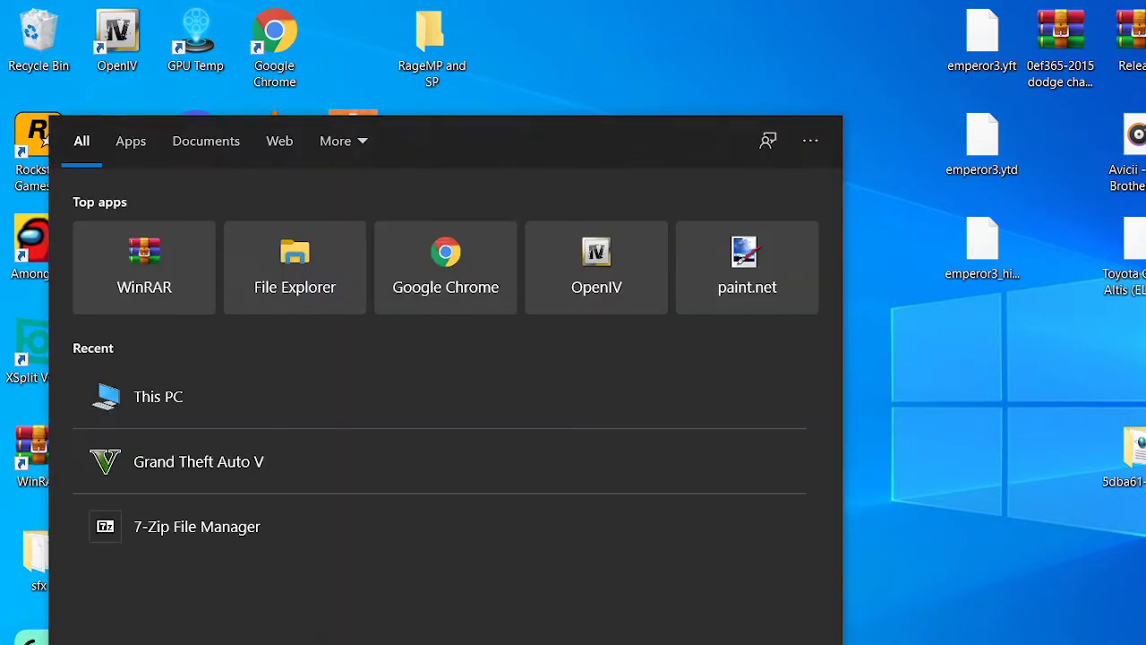
text(t)
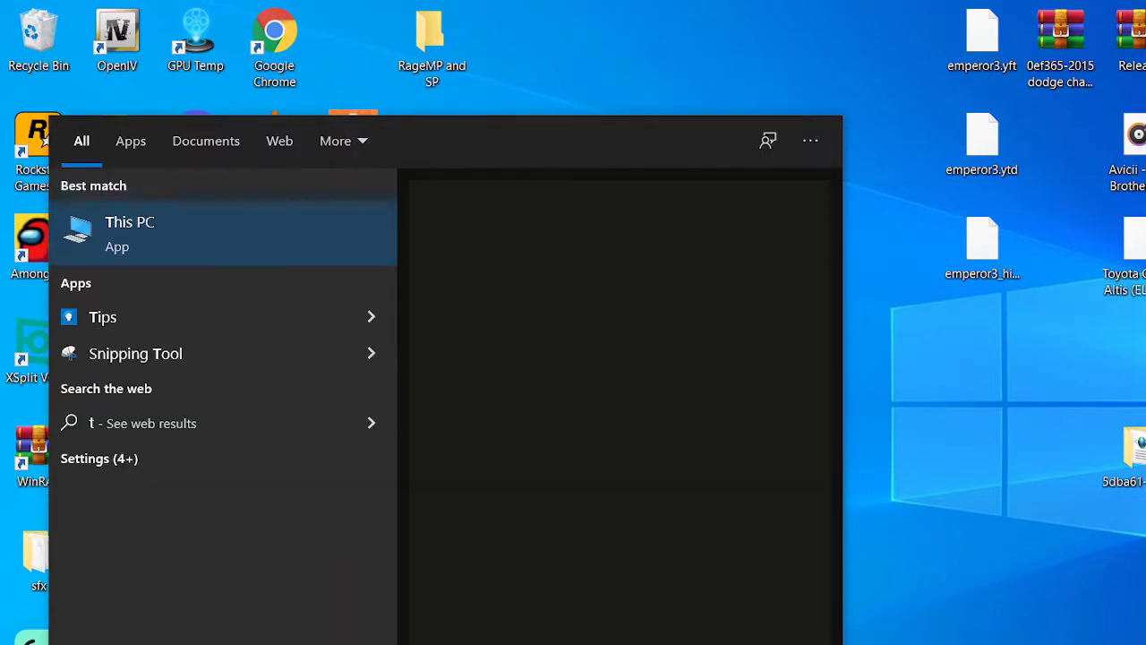
click(125, 224)
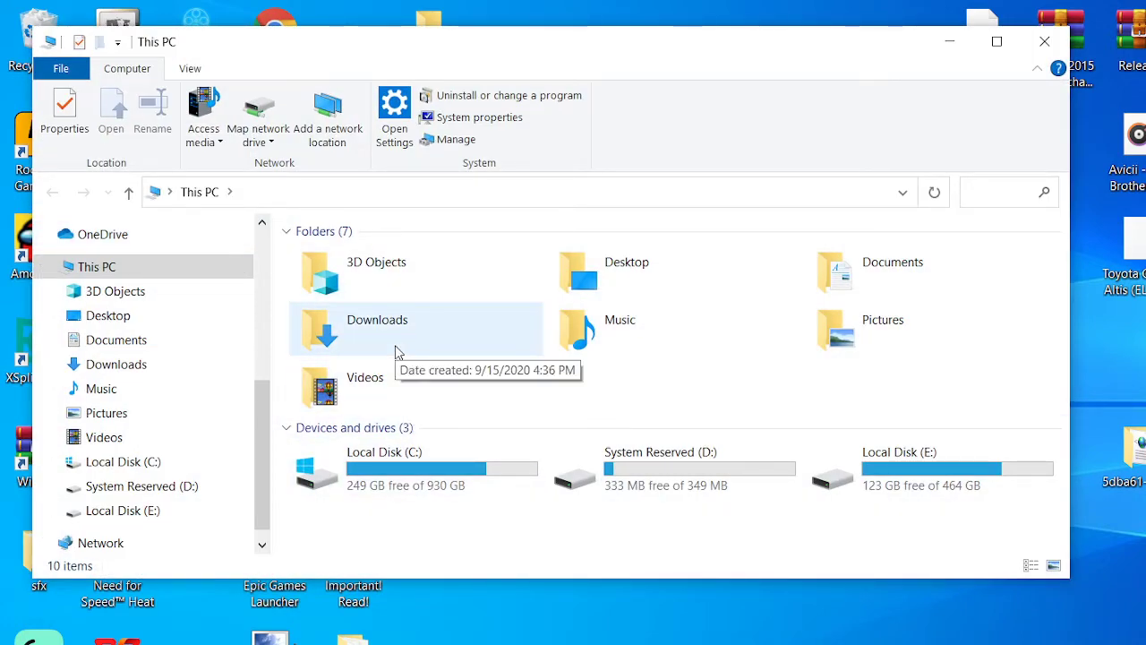
double_click(398, 352)
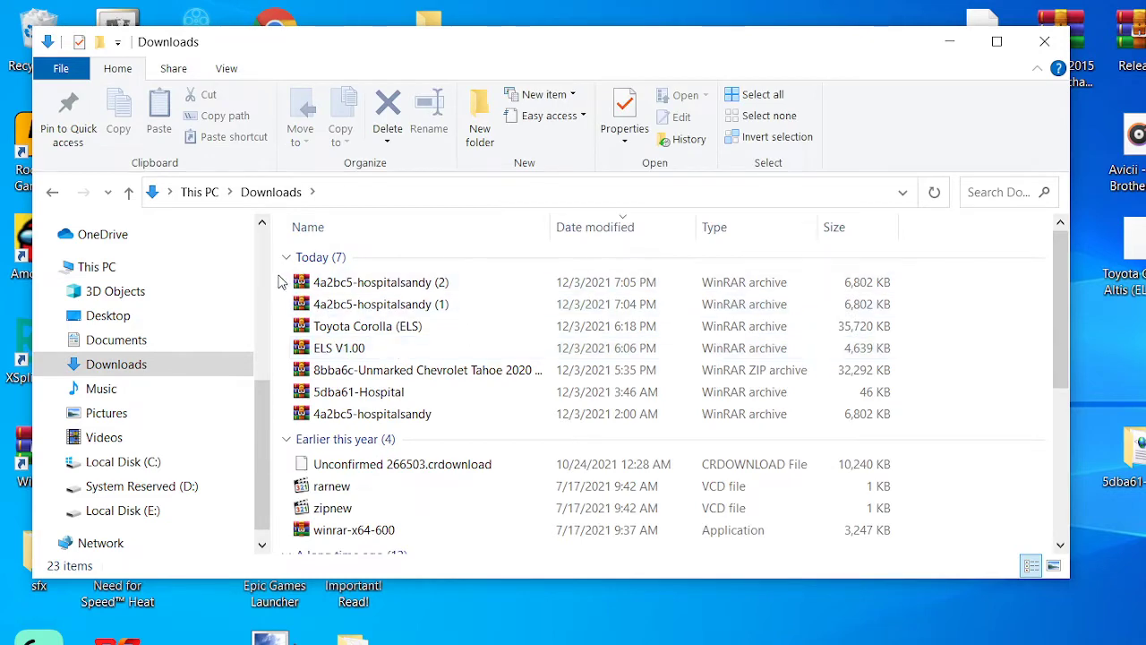
Step: Delete all archives dated today from the Downloads folder, including the hospitalsandy copies, and close the folder window
drag(278, 282, 527, 429)
right_click(431, 347)
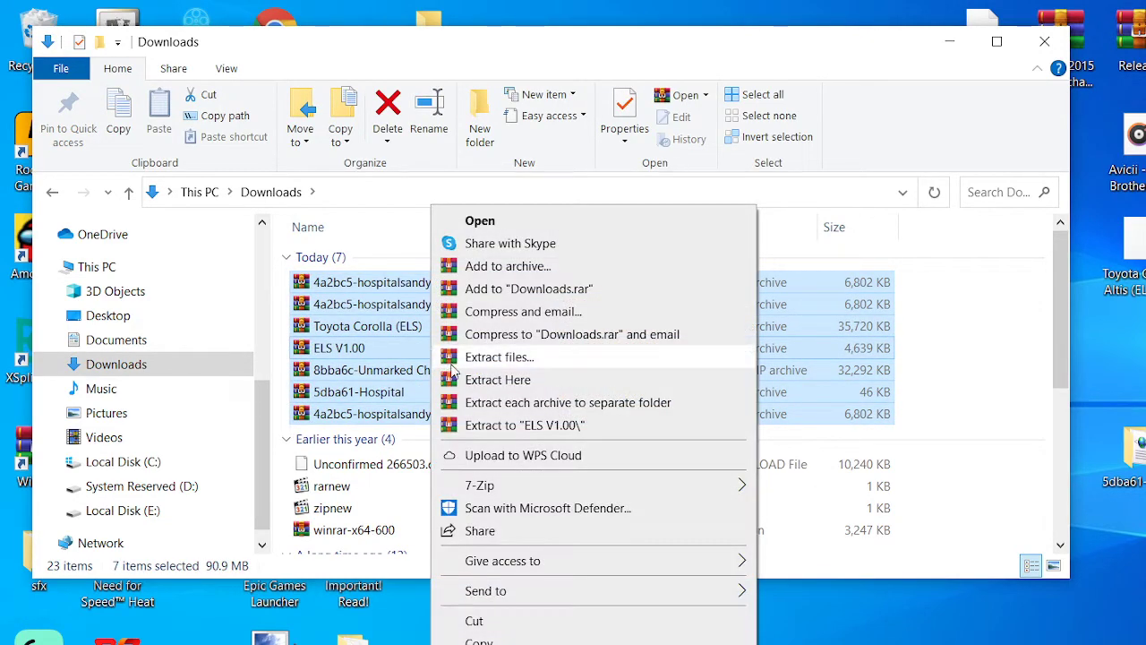
click(484, 644)
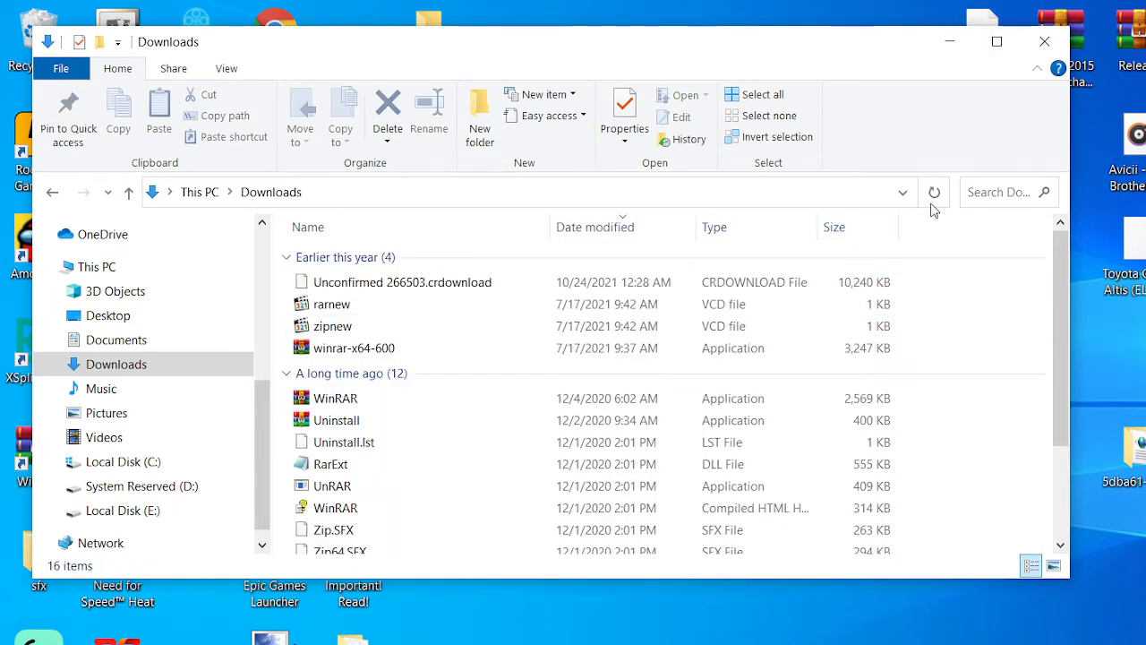
click(1044, 41)
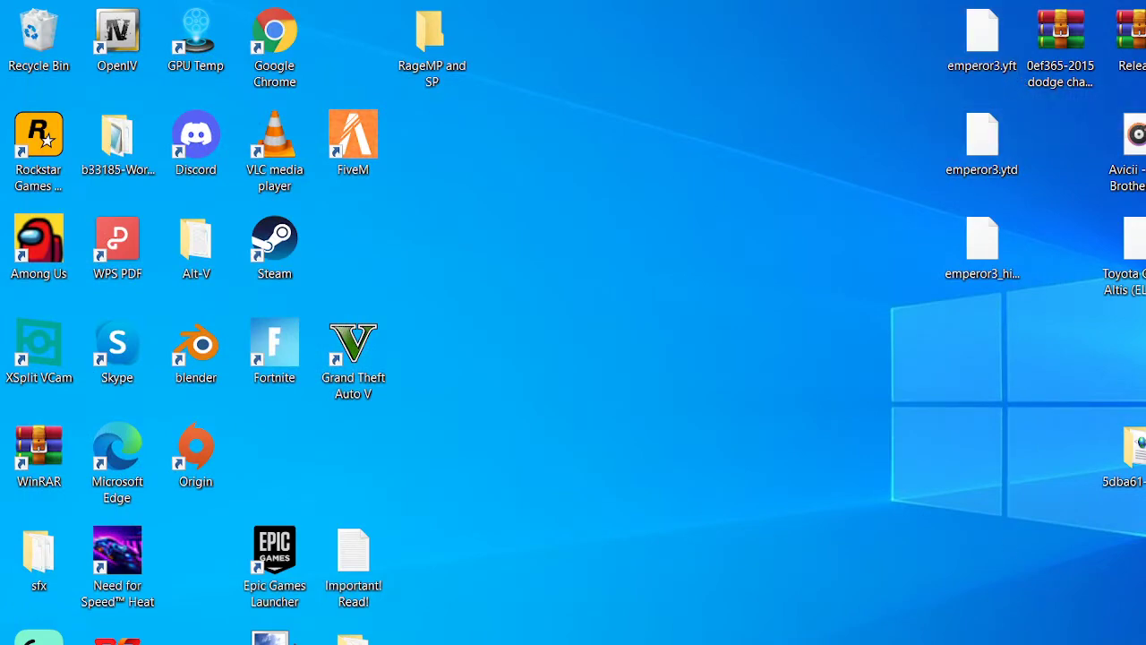
Step: Return to Chrome, remove the deleted files from its download history, maximize the window, and close the Downloads page
click(609, 643)
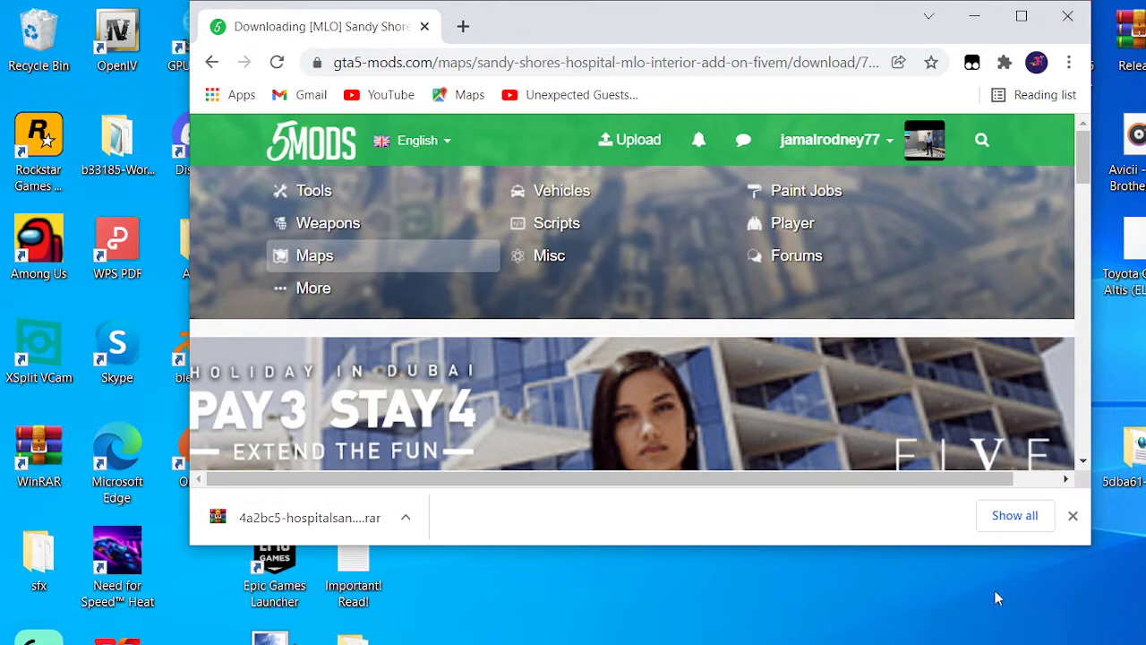
click(1019, 520)
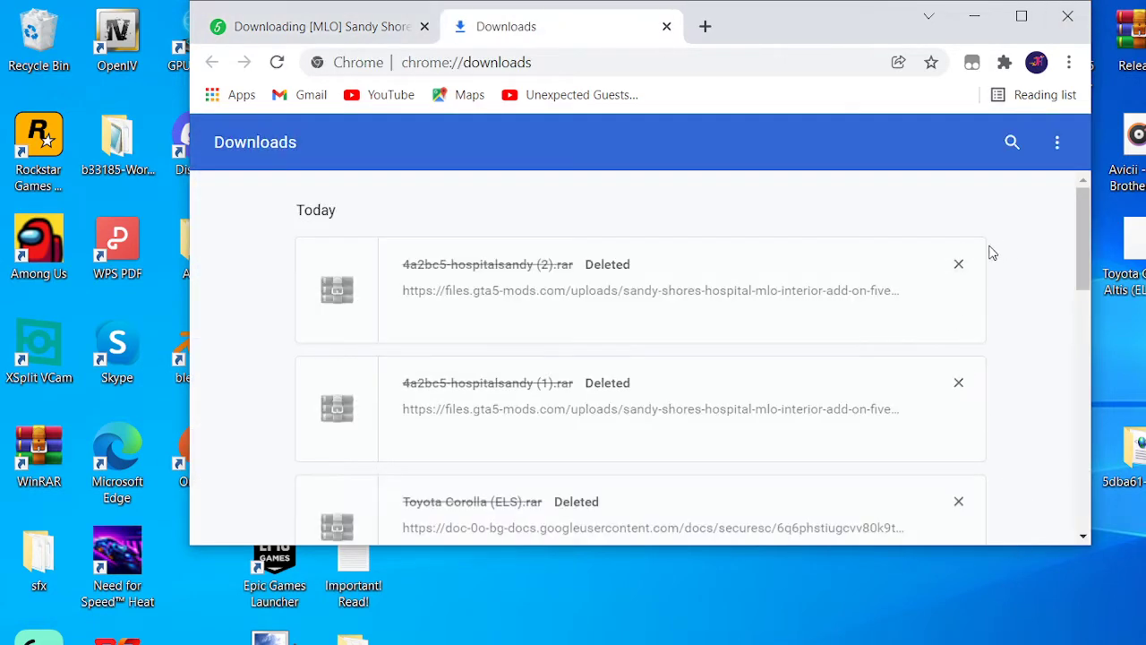
click(957, 266)
click(958, 266)
click(957, 266)
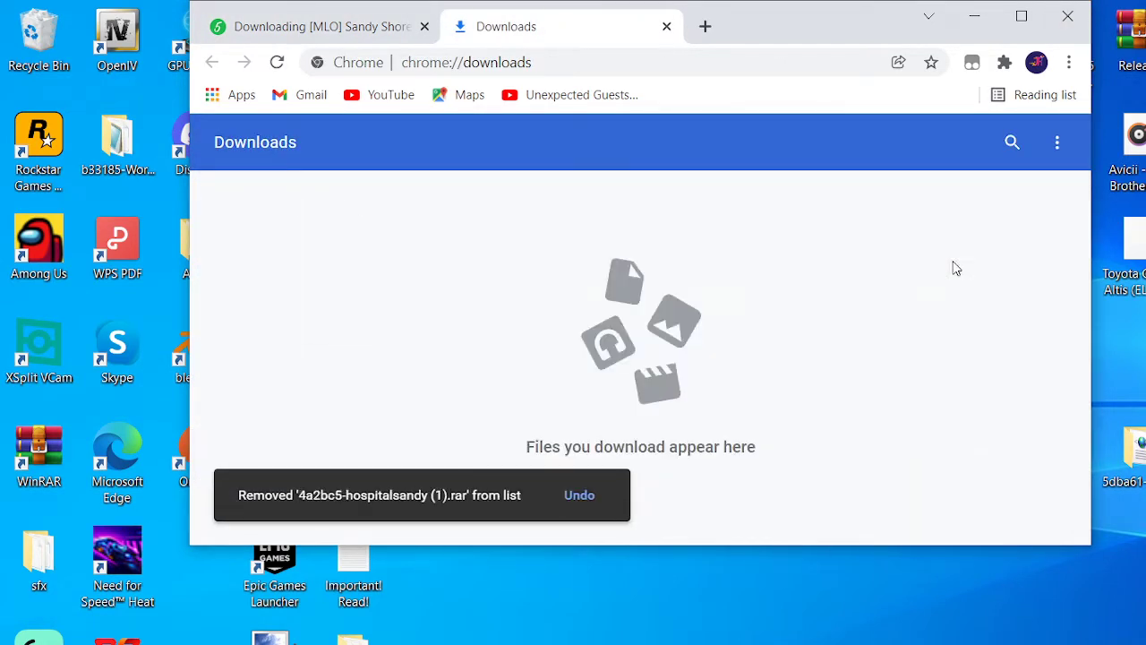
click(1021, 15)
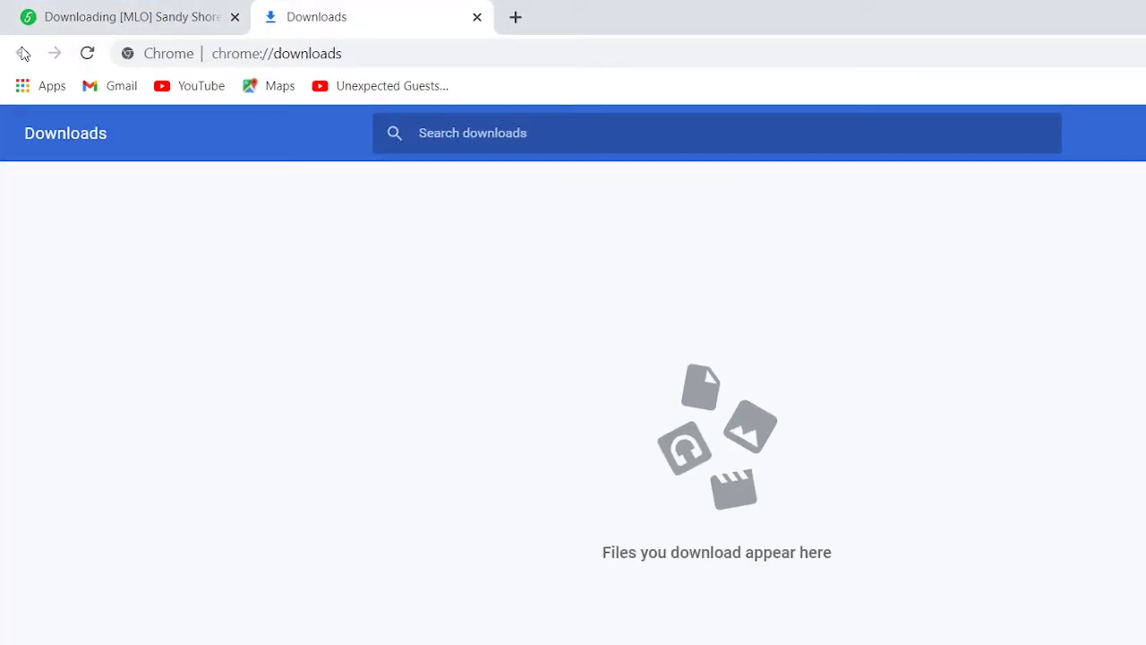
click(476, 16)
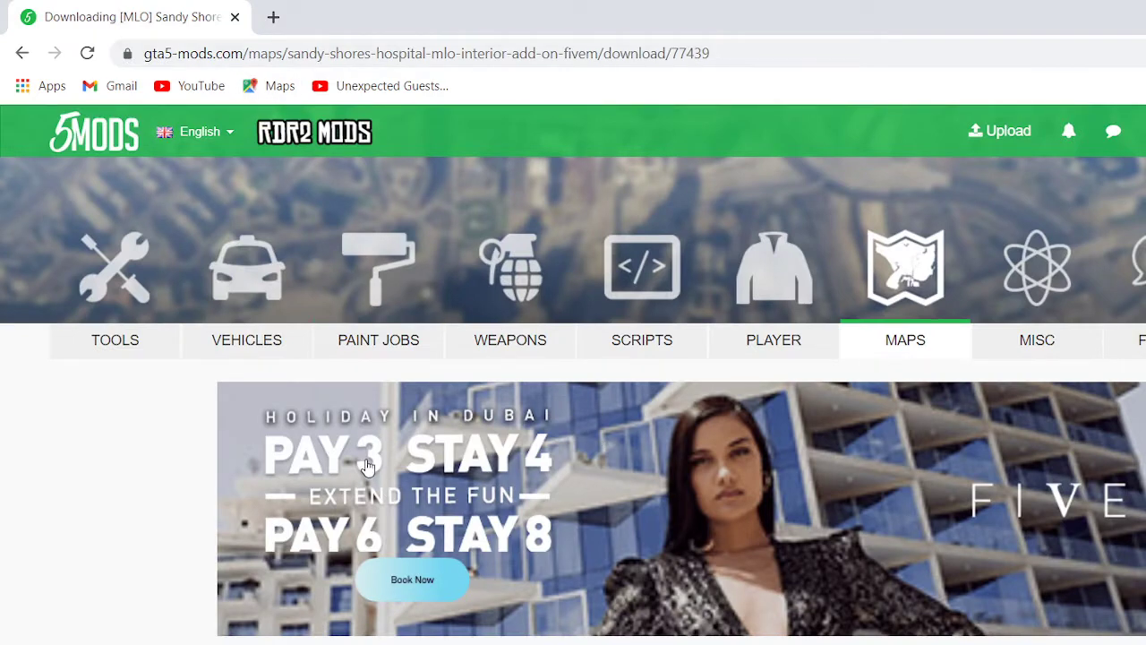
Step: Return to the Sandy Shores Hospital Interior mod page, download its archive again, and place the hospitalsandy file on the desktop
click(22, 53)
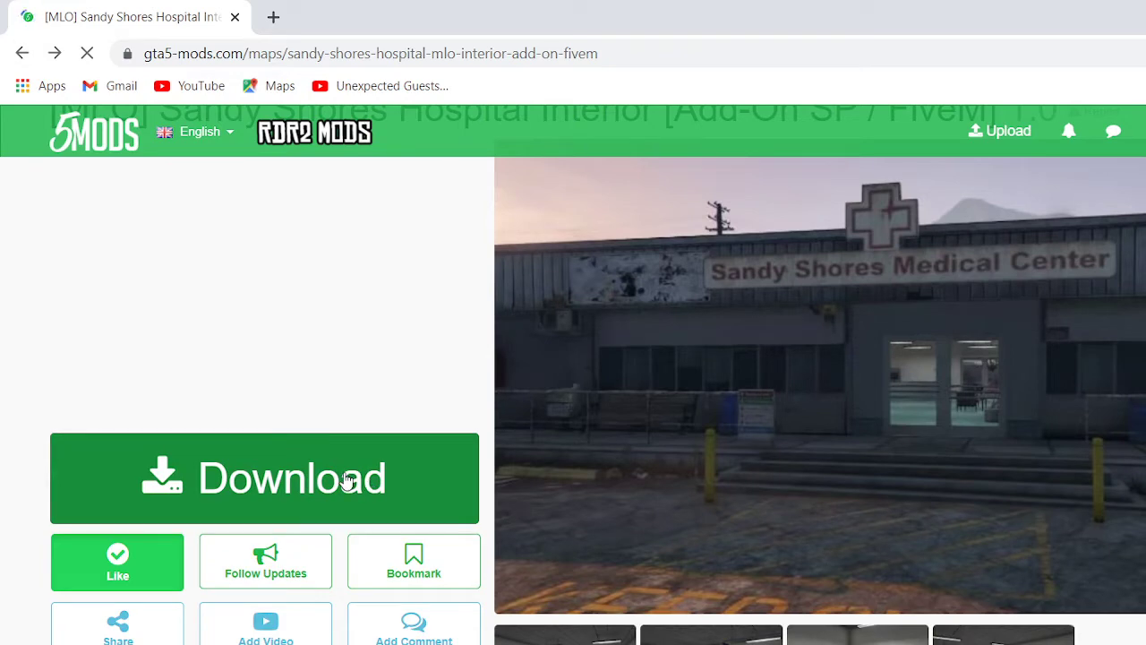
click(347, 479)
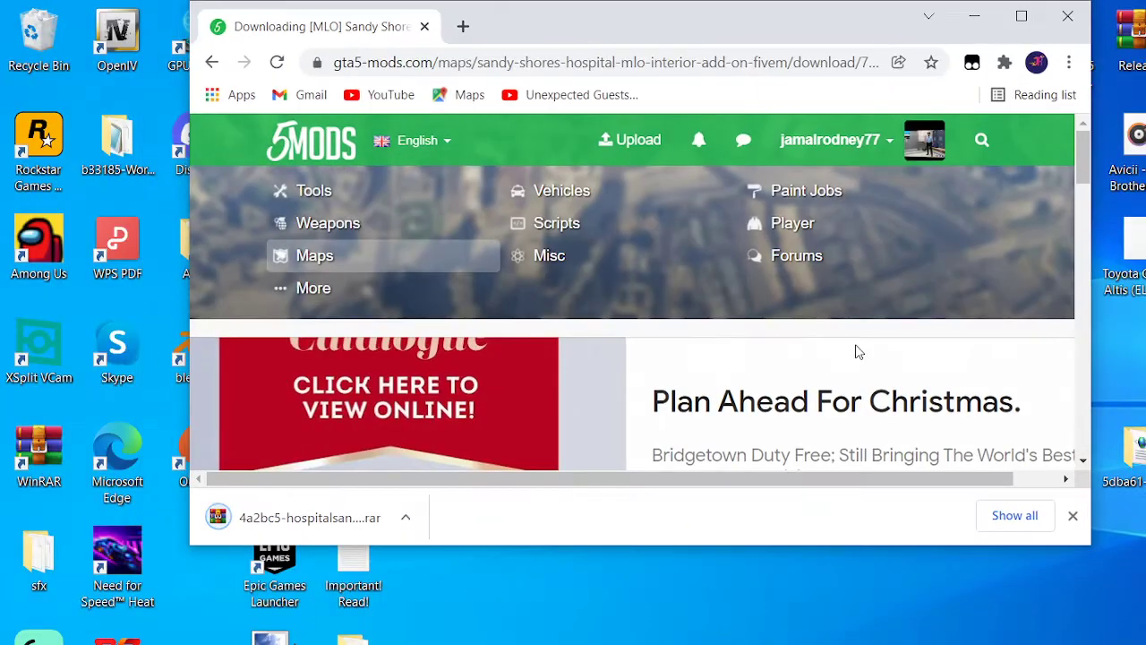
click(291, 517)
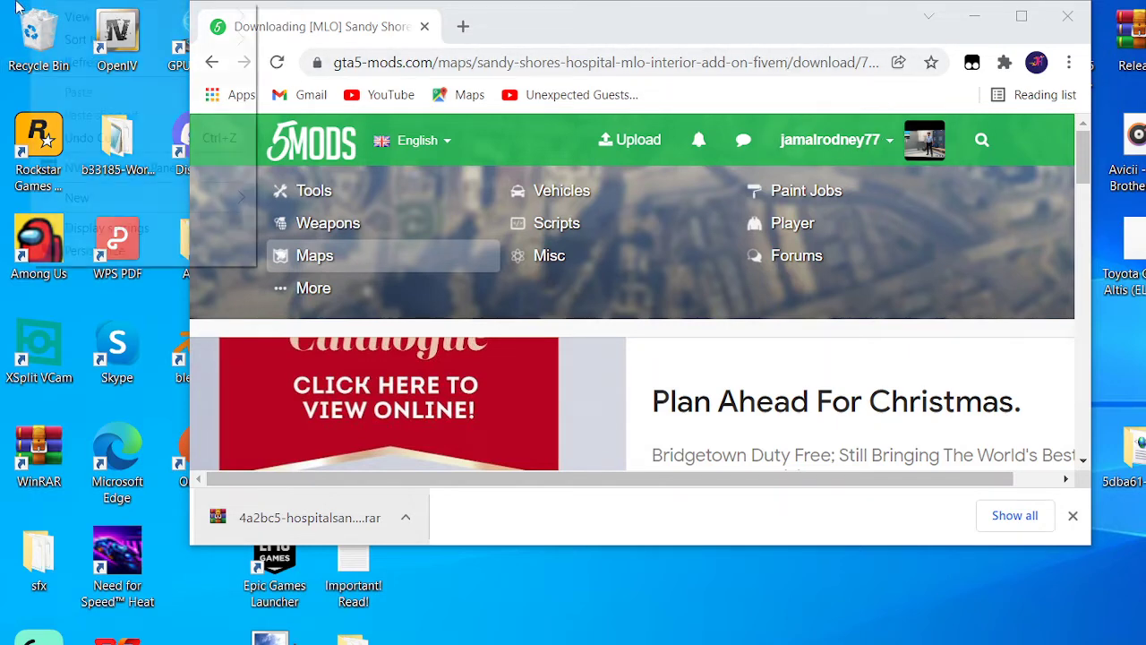
Step: Refresh the desktop and empty the Recycle Bin, permanently deleting its items
right_click(36, 7)
click(84, 62)
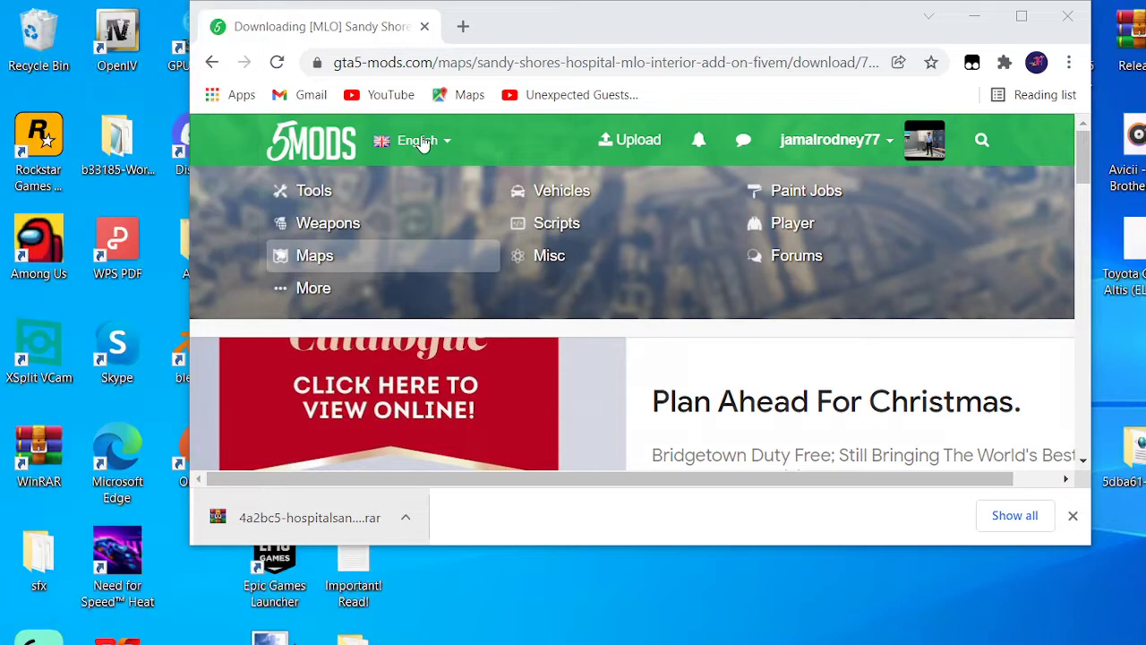
right_click(55, 41)
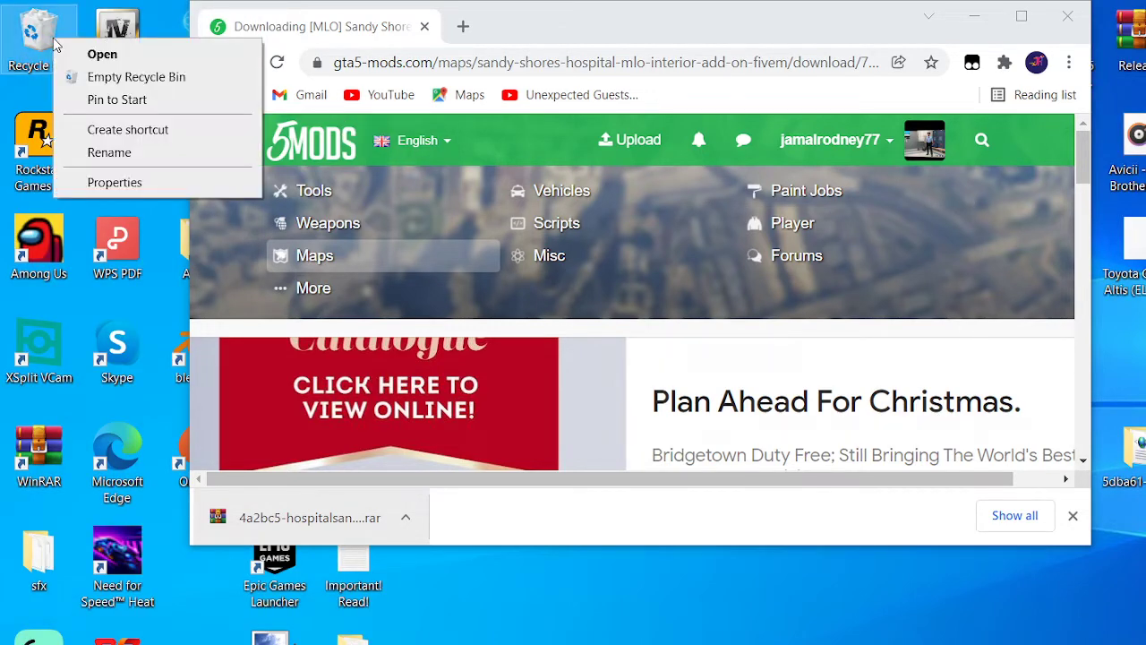
click(135, 77)
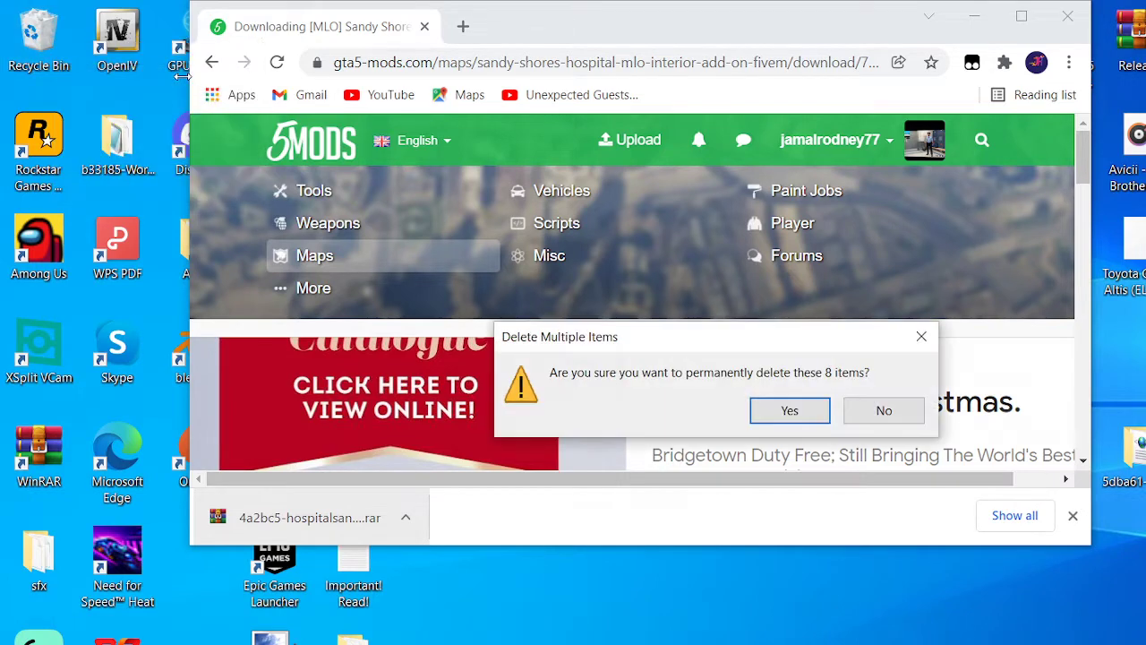
click(810, 412)
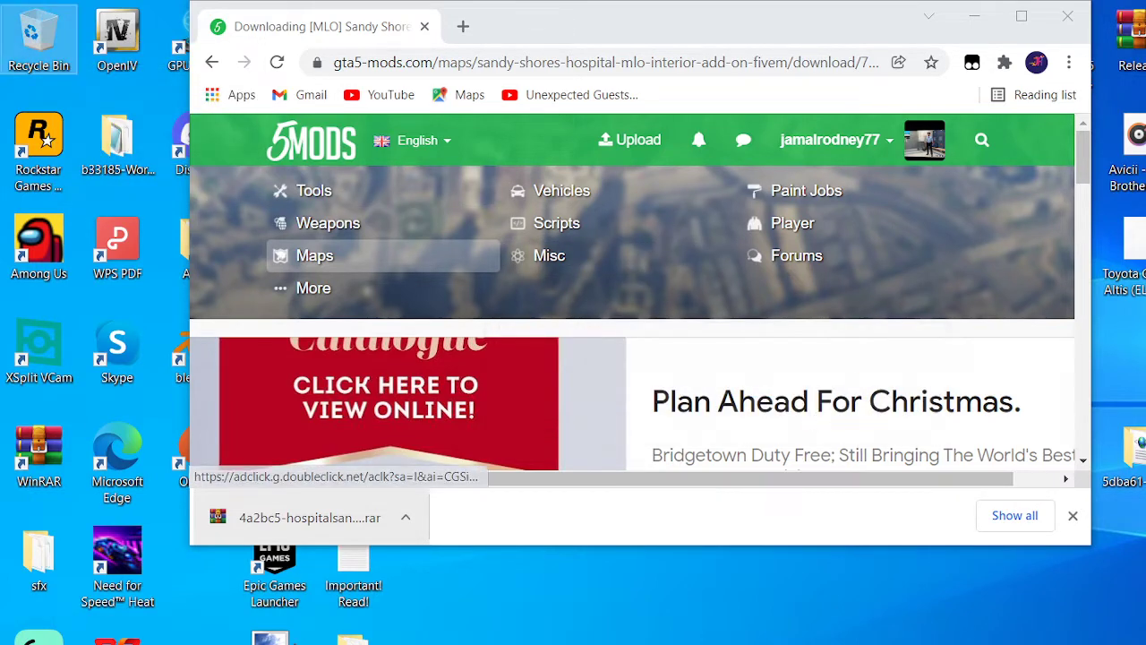
Step: Maximize the browser and go back to the mod page to review the Singleplayer installation instructions in the description
click(1028, 25)
scroll(1117, 328, down, 4)
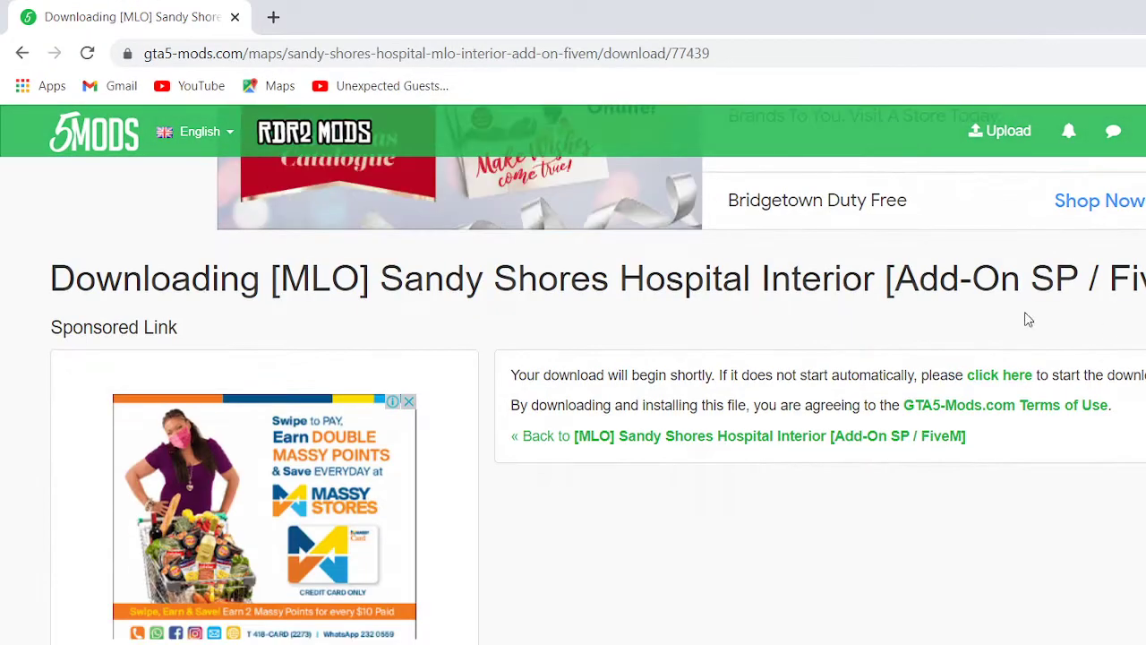
click(23, 52)
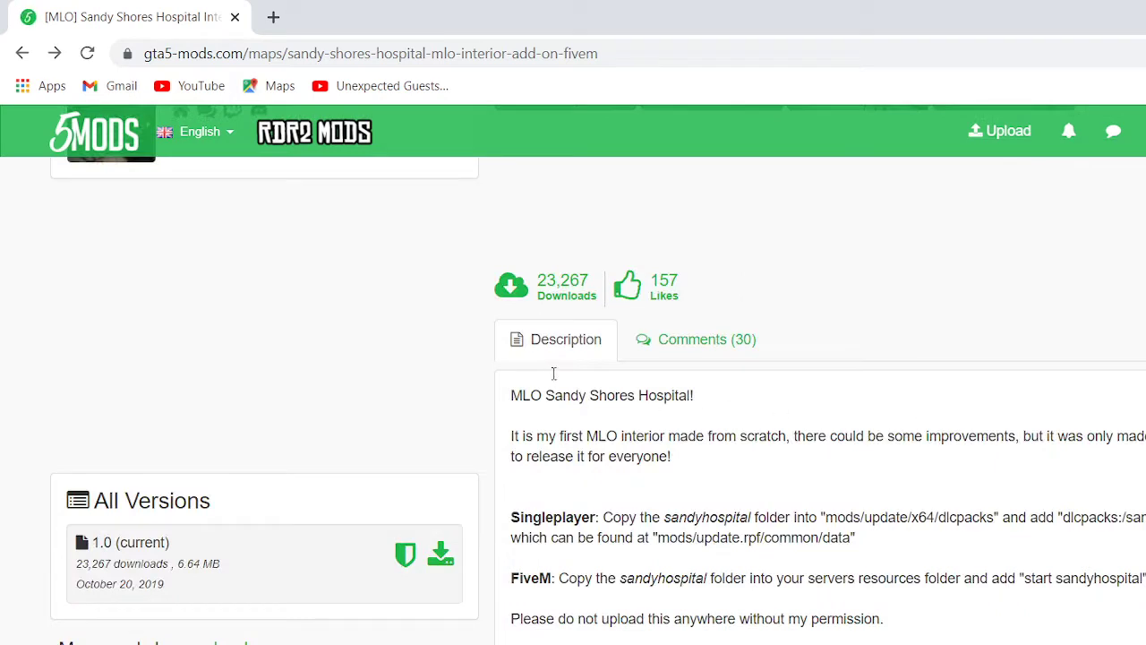
scroll(582, 376, down, 1)
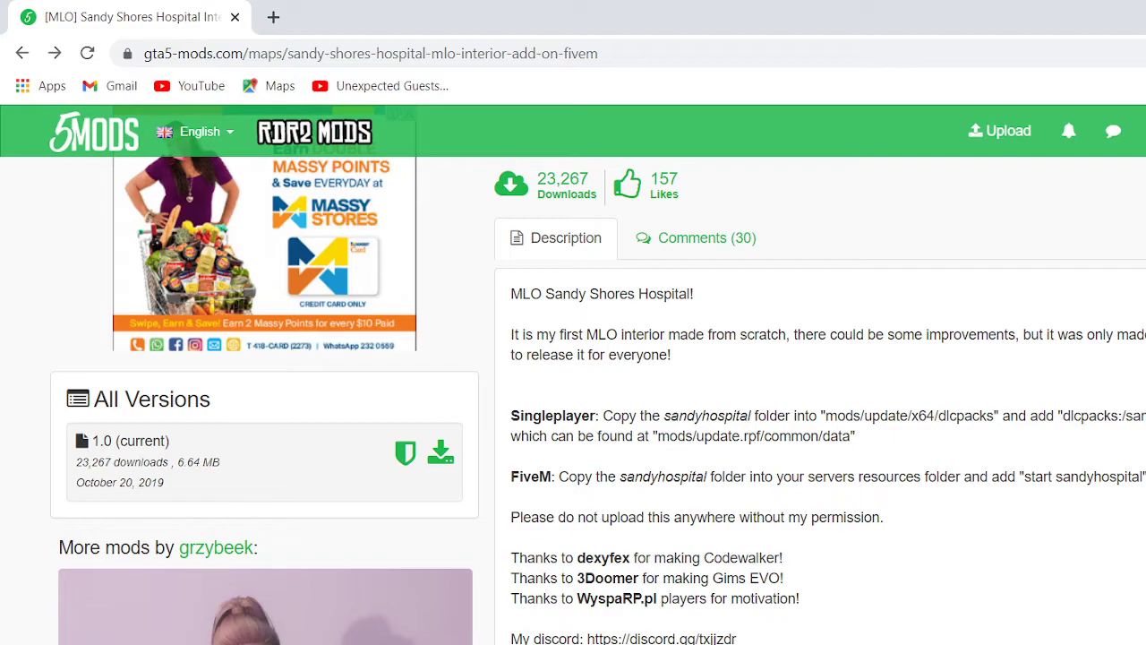
Step: Show the desktop, open File Explorer, and go to the Grand Theft Auto V folder under Steam > steamapps > common
key(super+d)
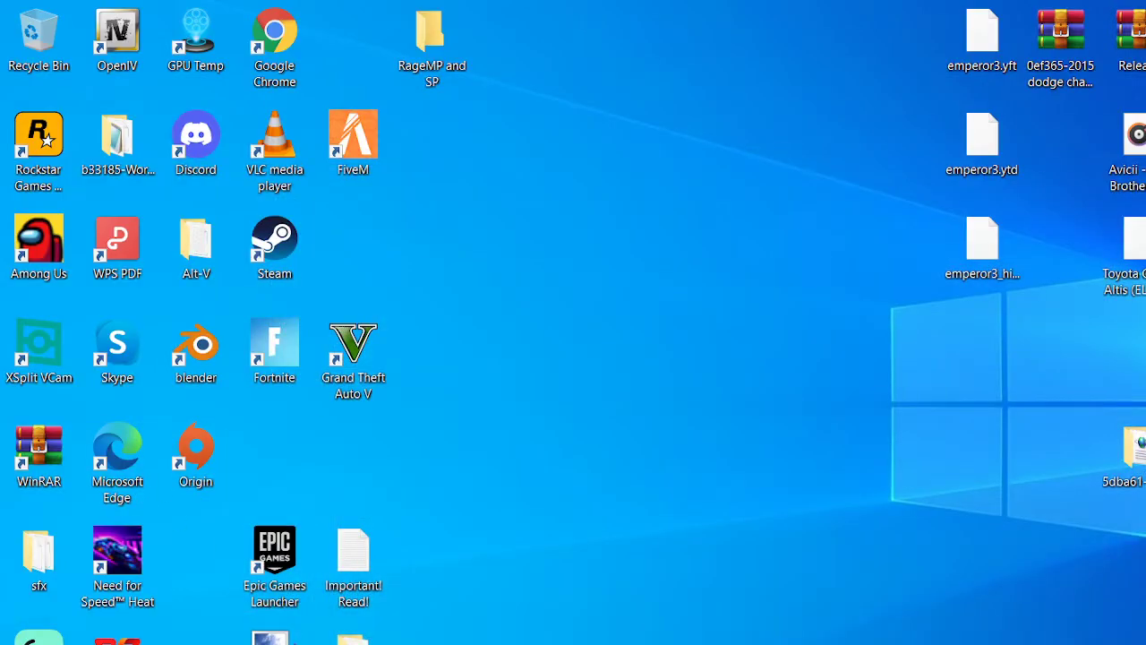
key(super+e)
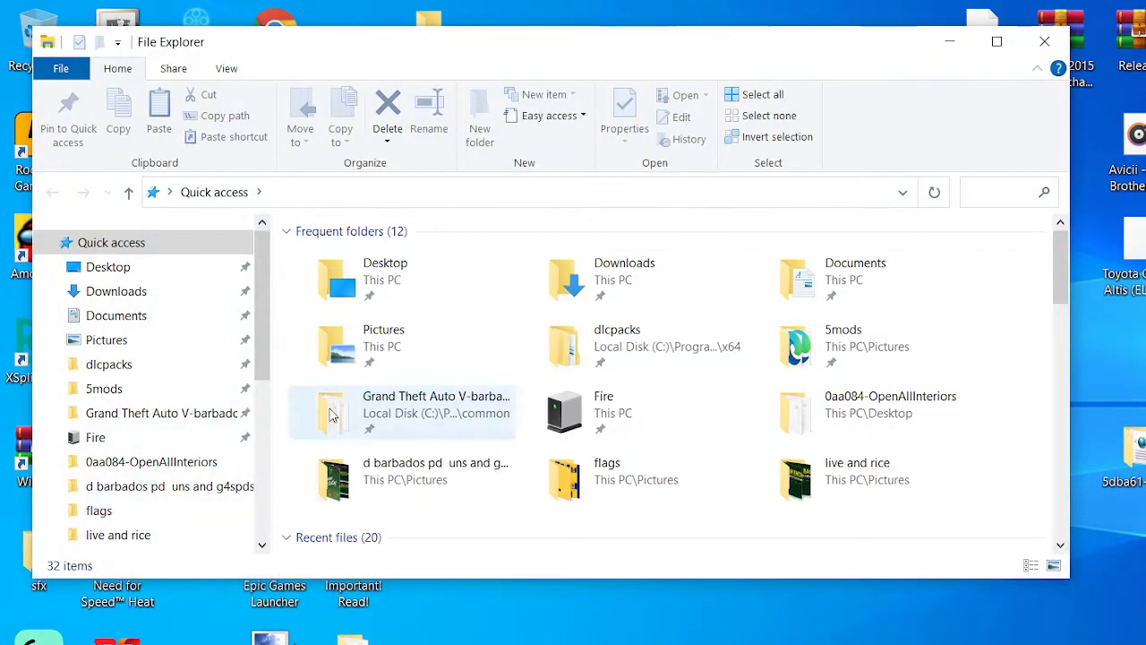
double_click(417, 419)
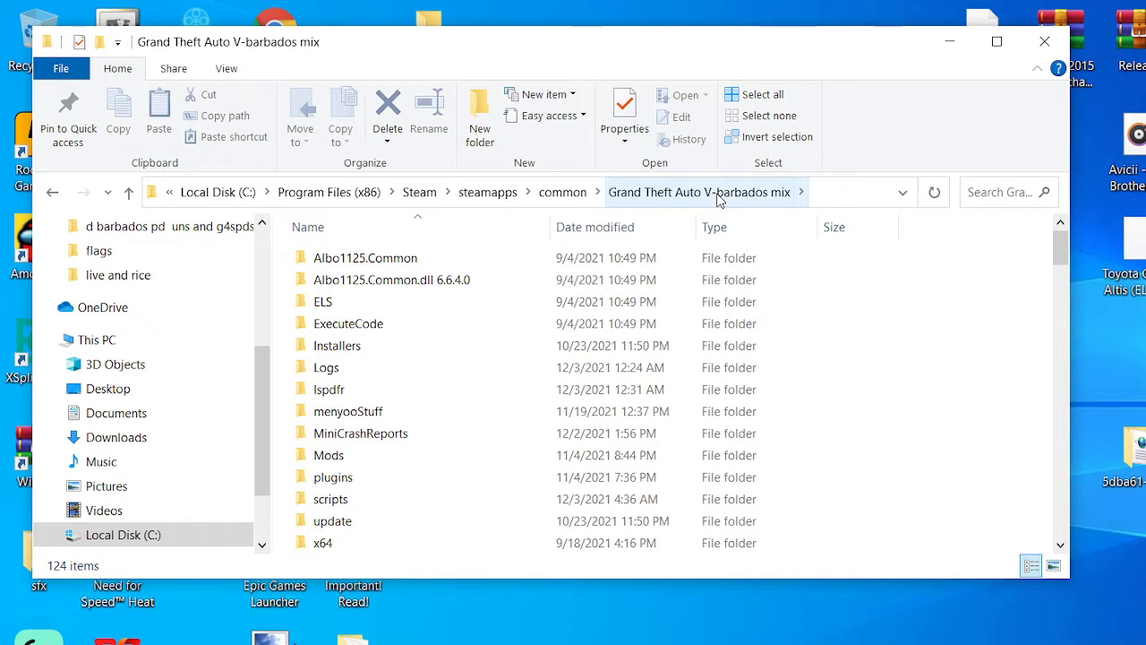
click(563, 194)
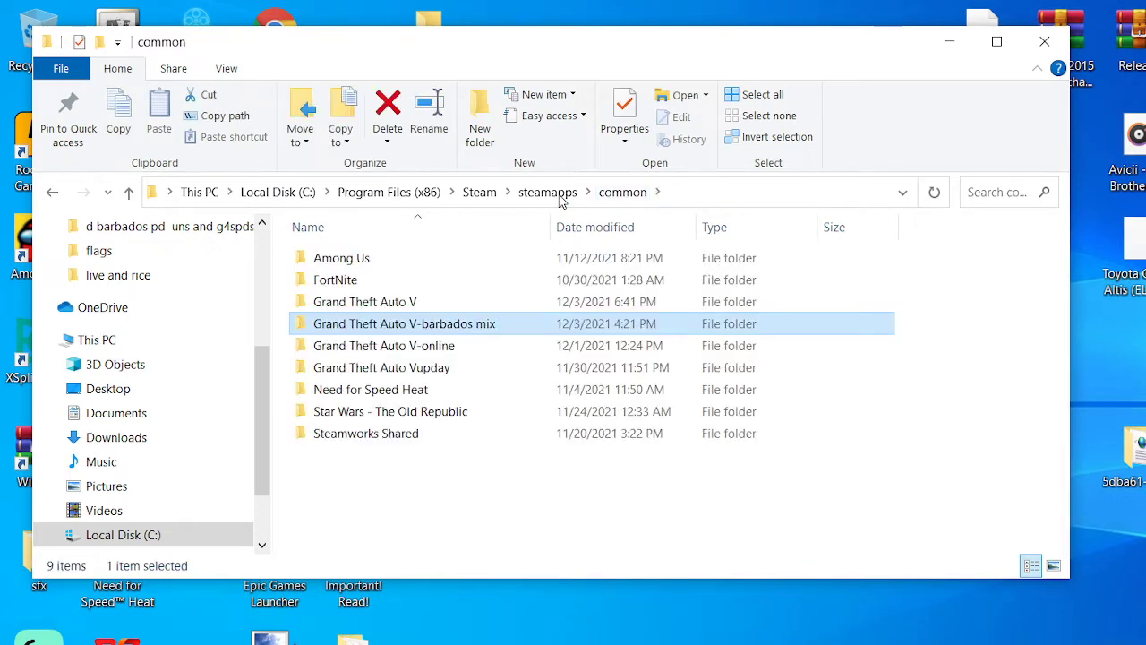
double_click(351, 303)
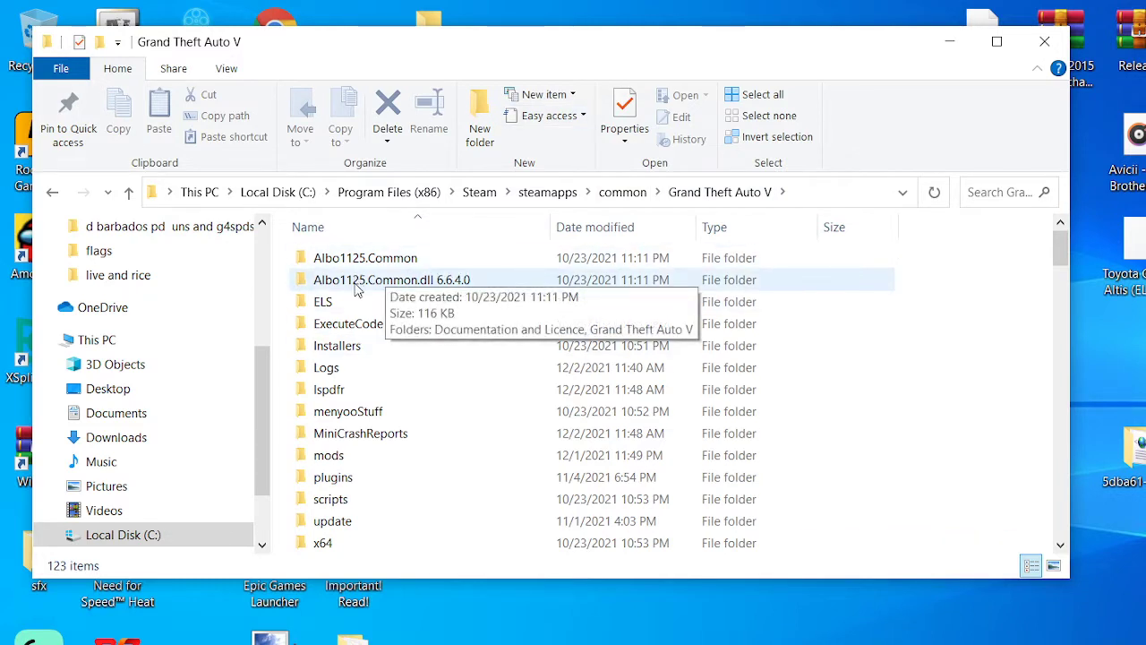
Step: Preview the folder path mods > update > x64, and return to the Grand Theft Auto V folder
scroll(380, 338, down, 1)
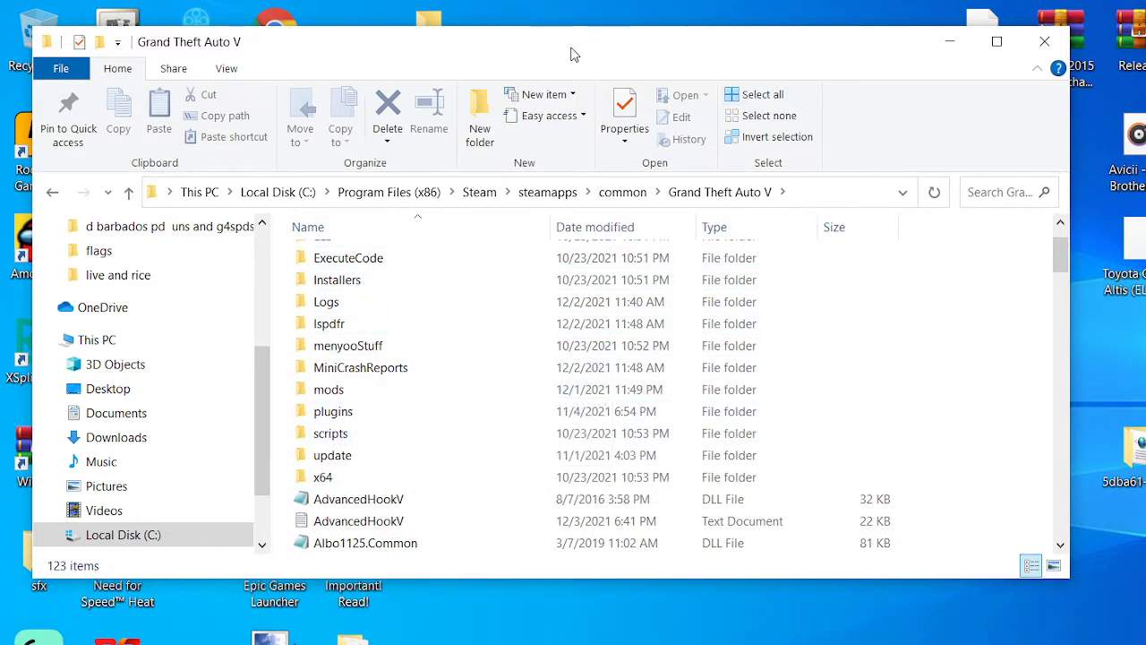
click(330, 399)
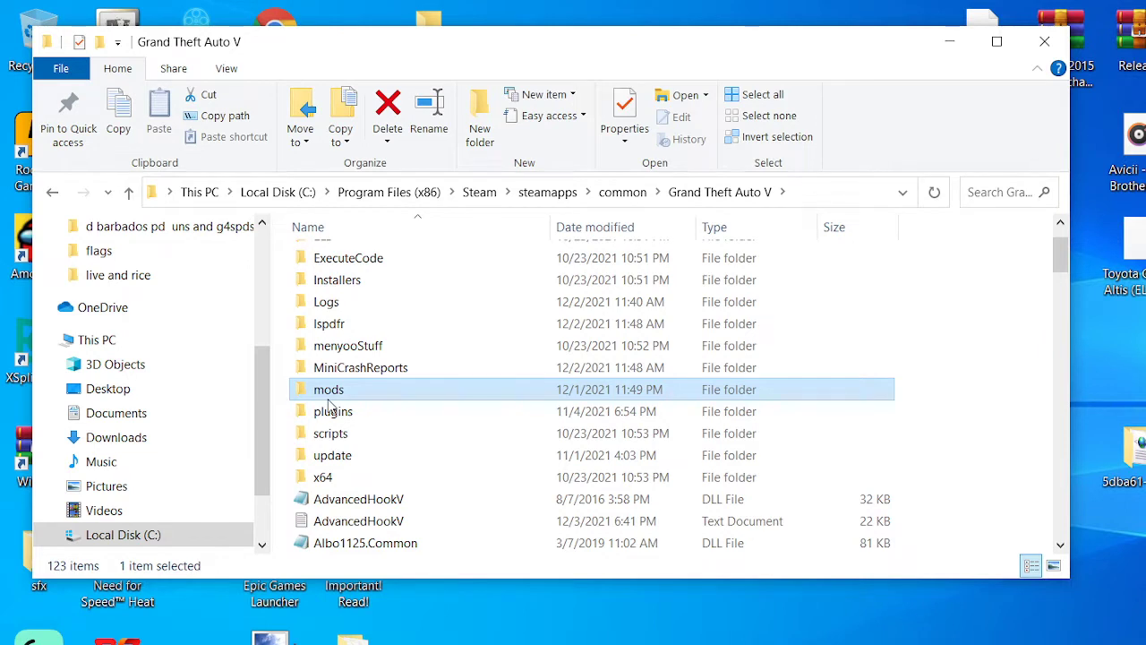
double_click(330, 403)
double_click(367, 267)
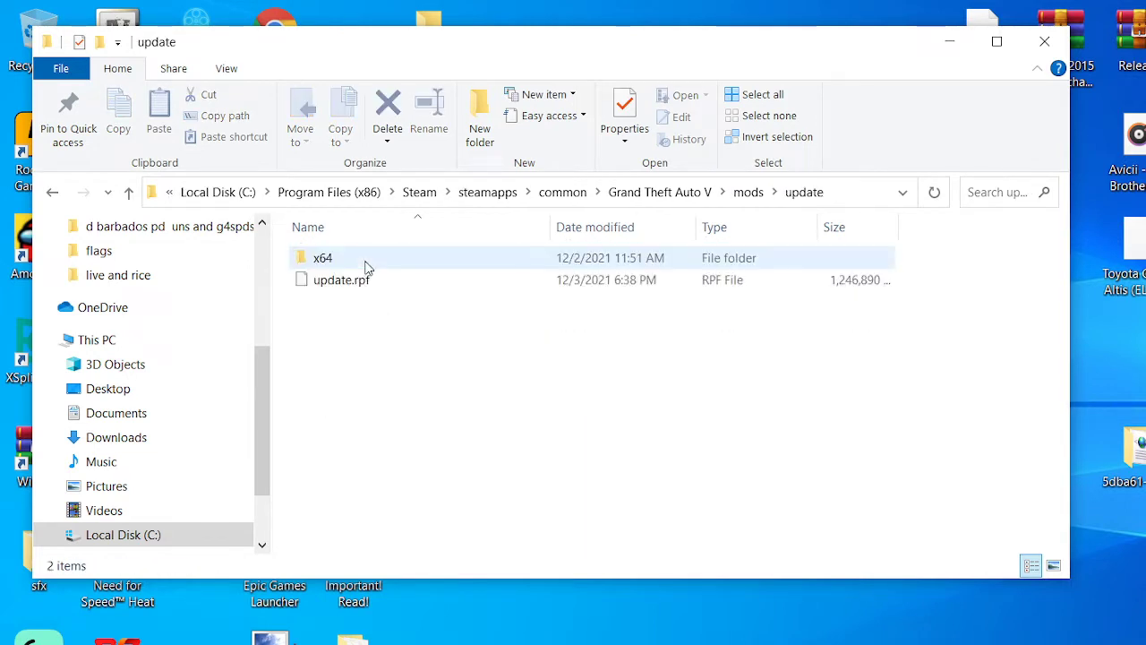
double_click(365, 266)
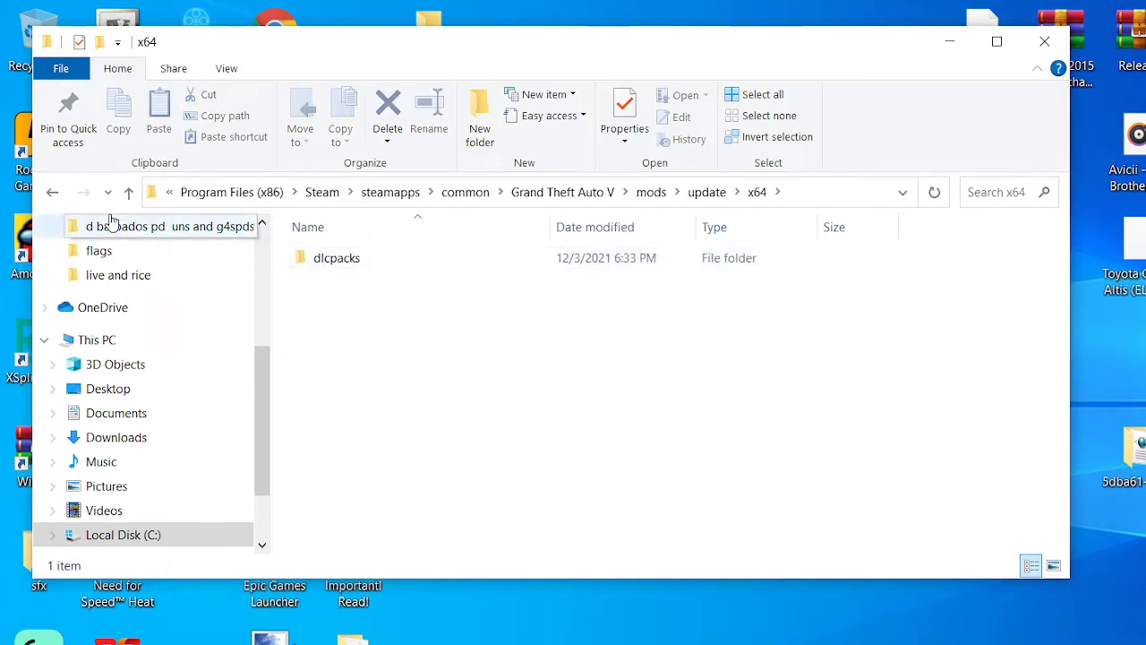
click(52, 193)
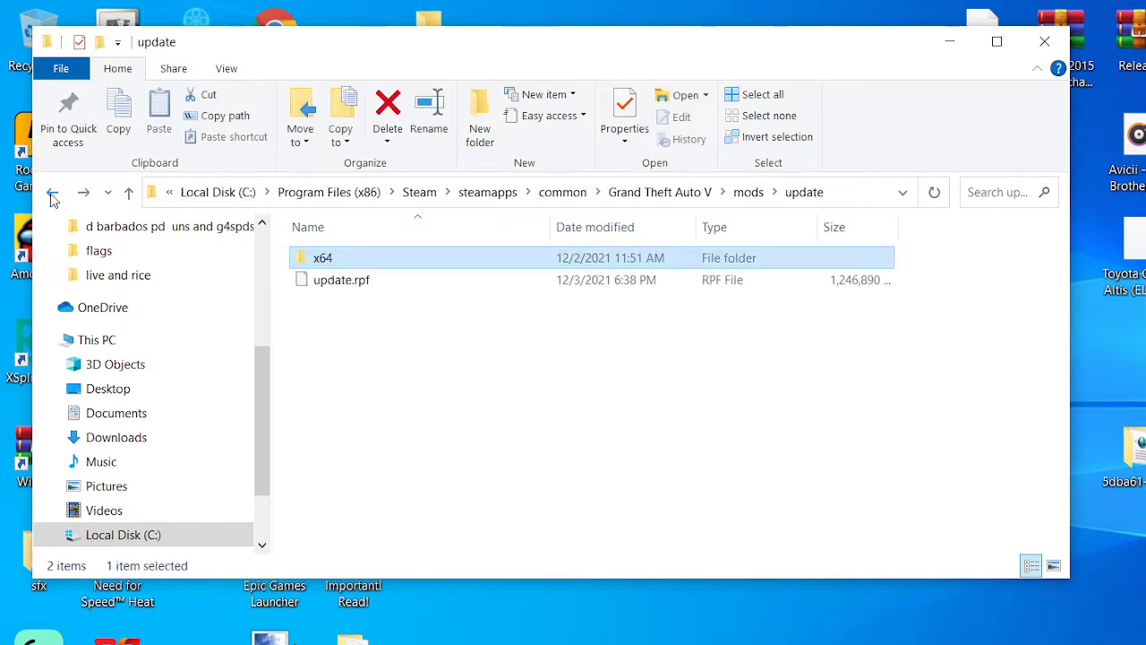
click(52, 193)
click(52, 193)
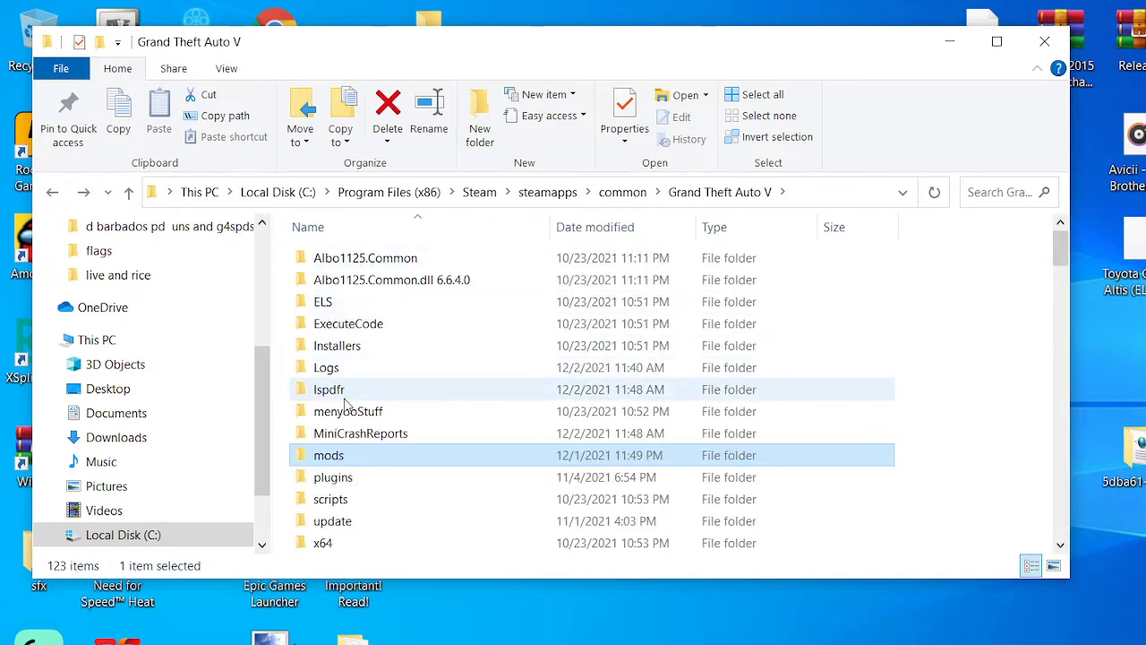
Step: Retrace the mods > update > x64 path once more, and go back to the Grand Theft Auto V folder
double_click(328, 457)
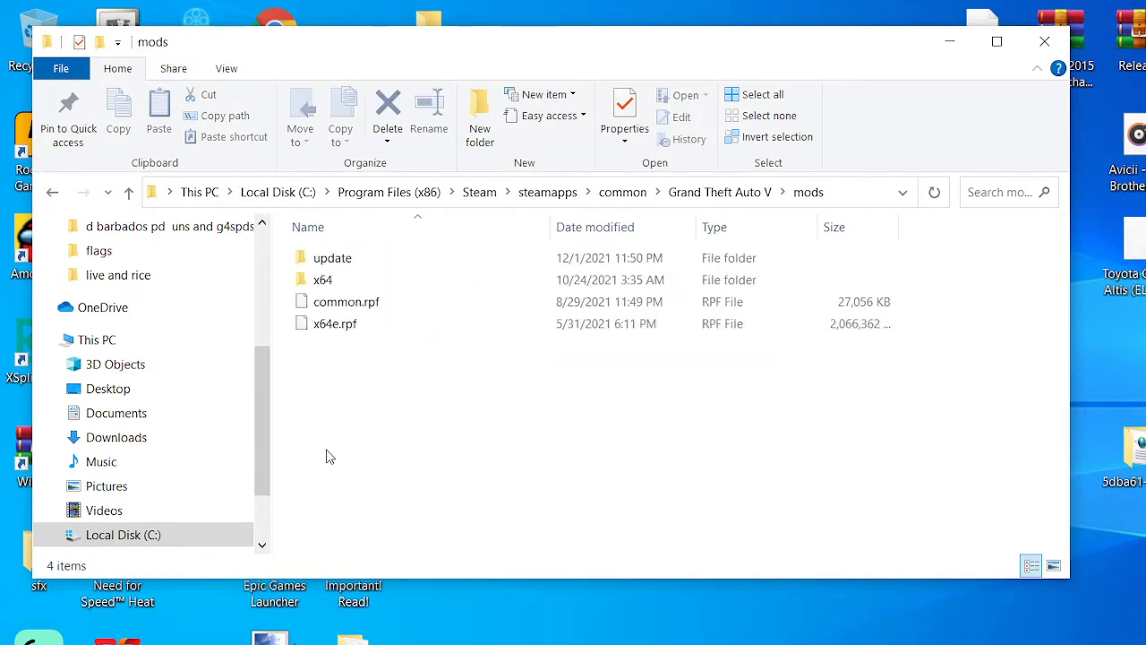
double_click(339, 259)
double_click(338, 259)
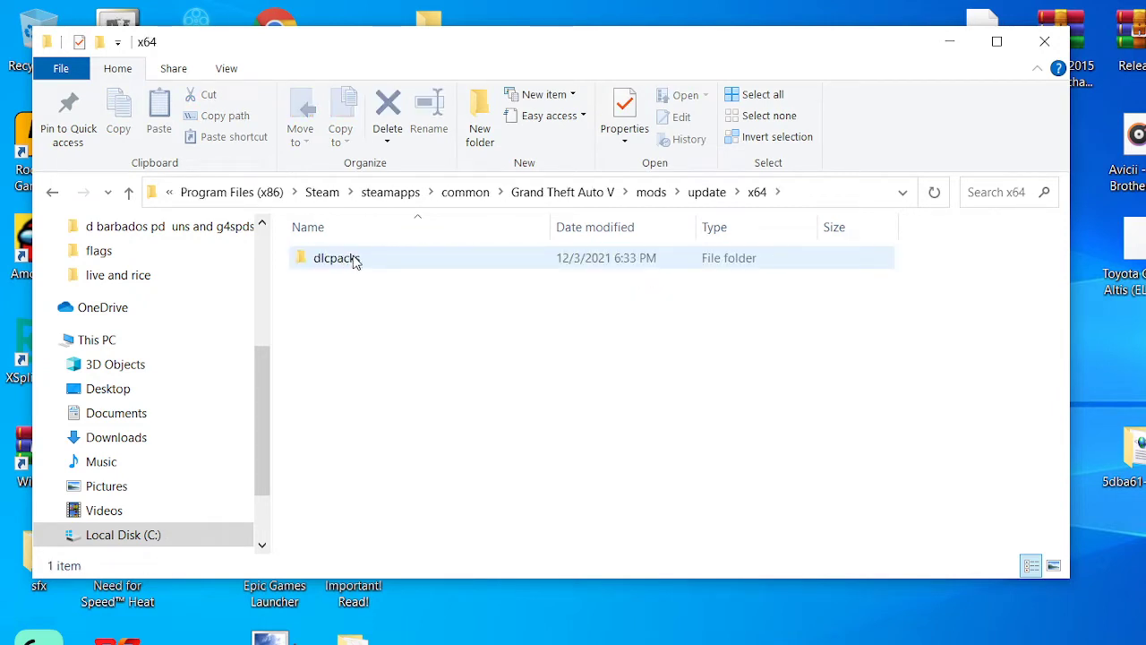
click(47, 196)
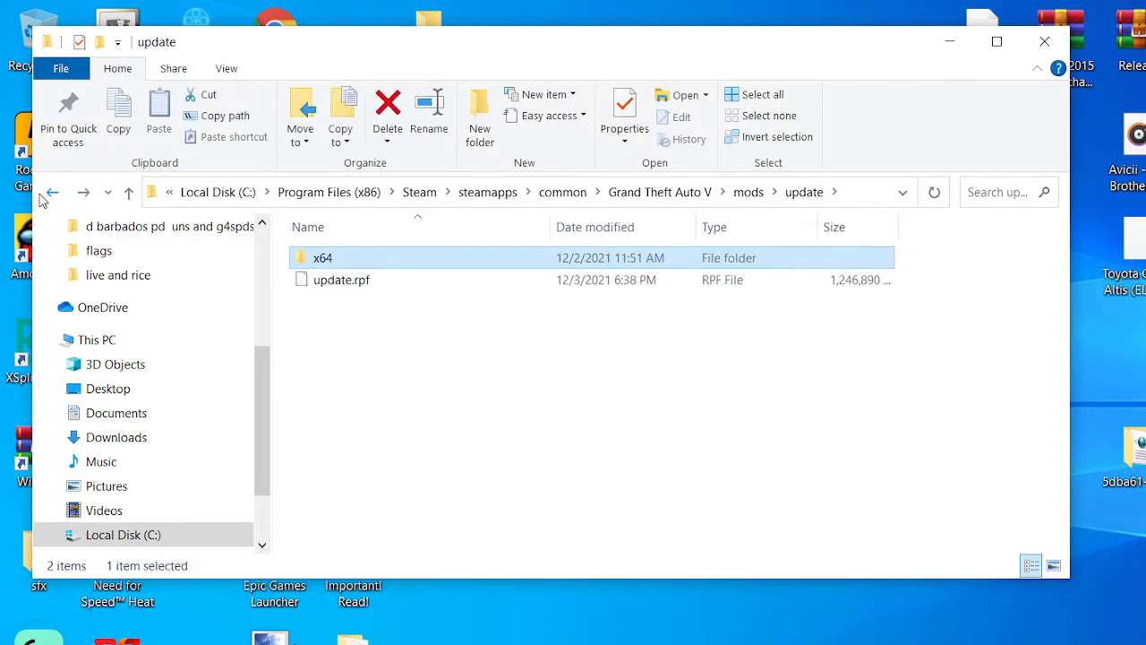
click(46, 196)
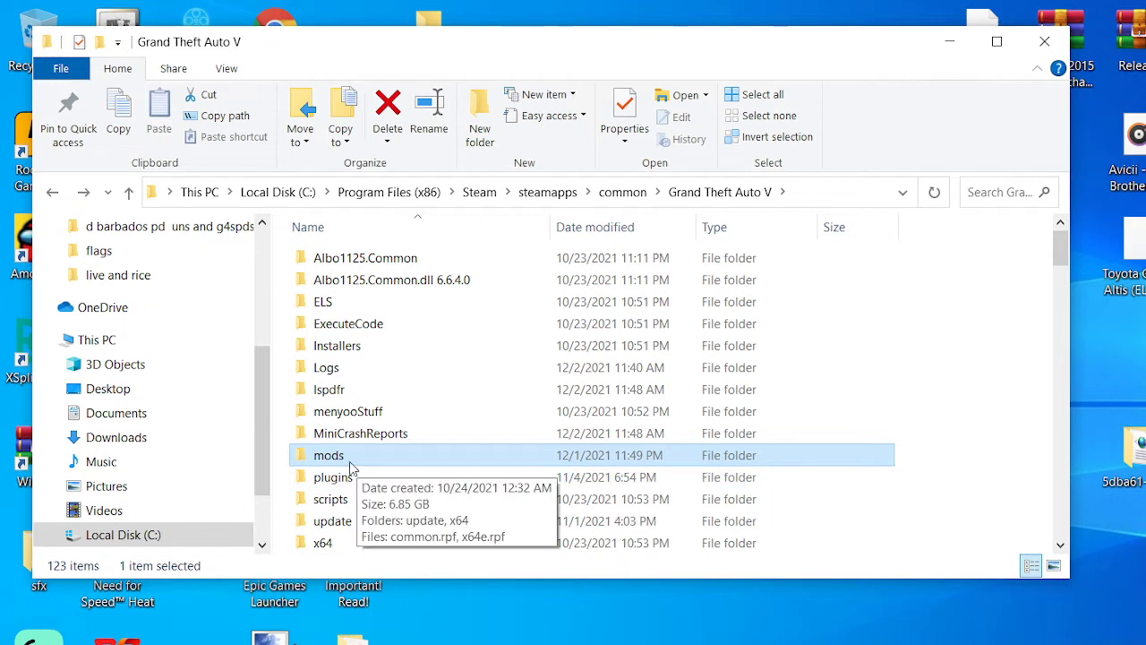
Step: Open the dlcpacks folder inside mods > update > x64
double_click(349, 459)
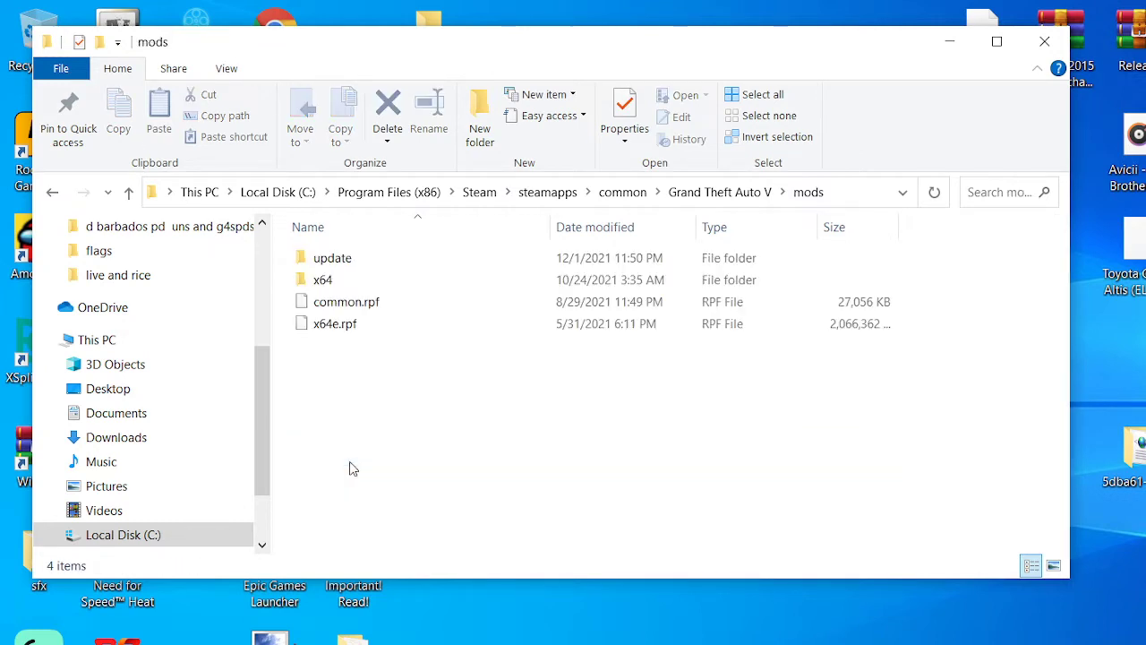
click(336, 273)
double_click(334, 259)
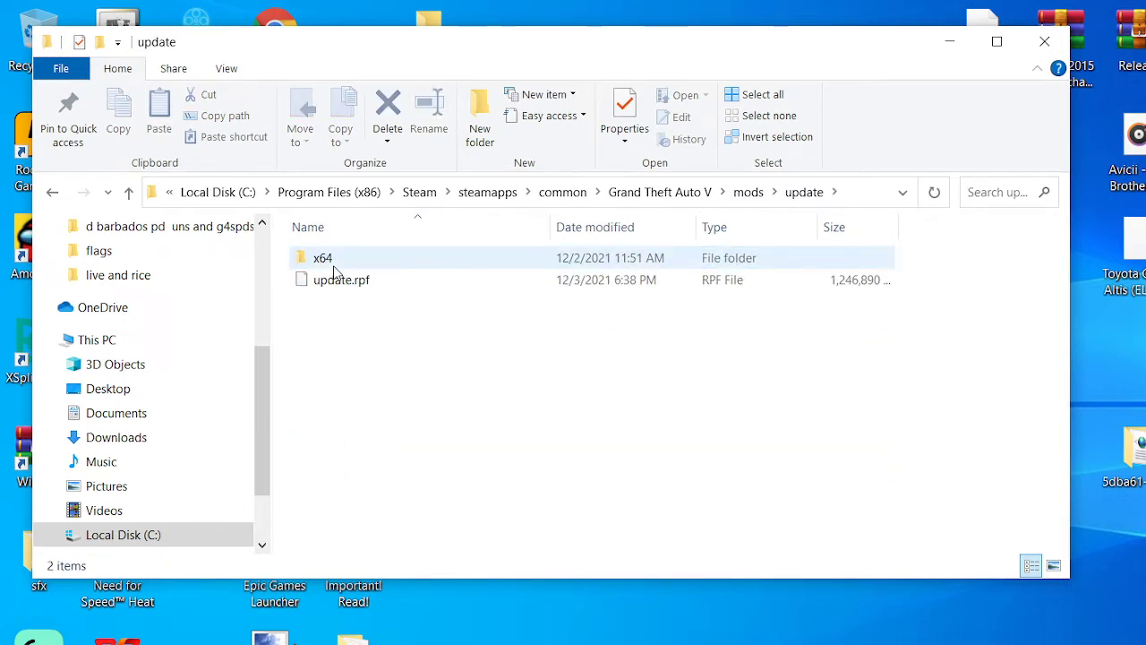
double_click(334, 264)
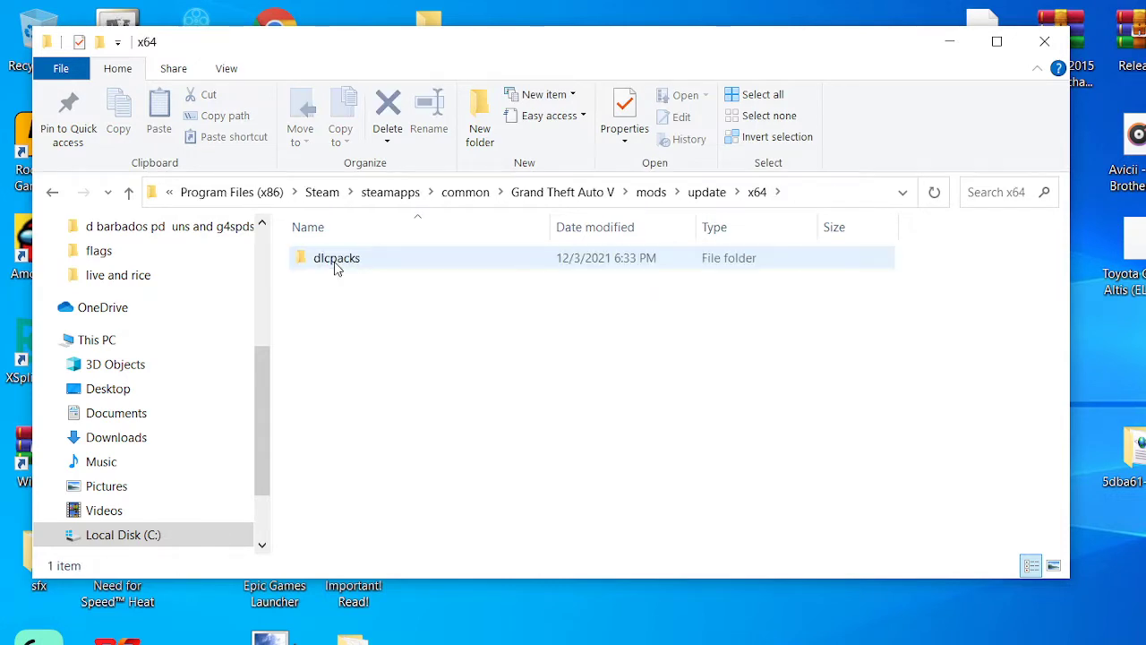
double_click(339, 262)
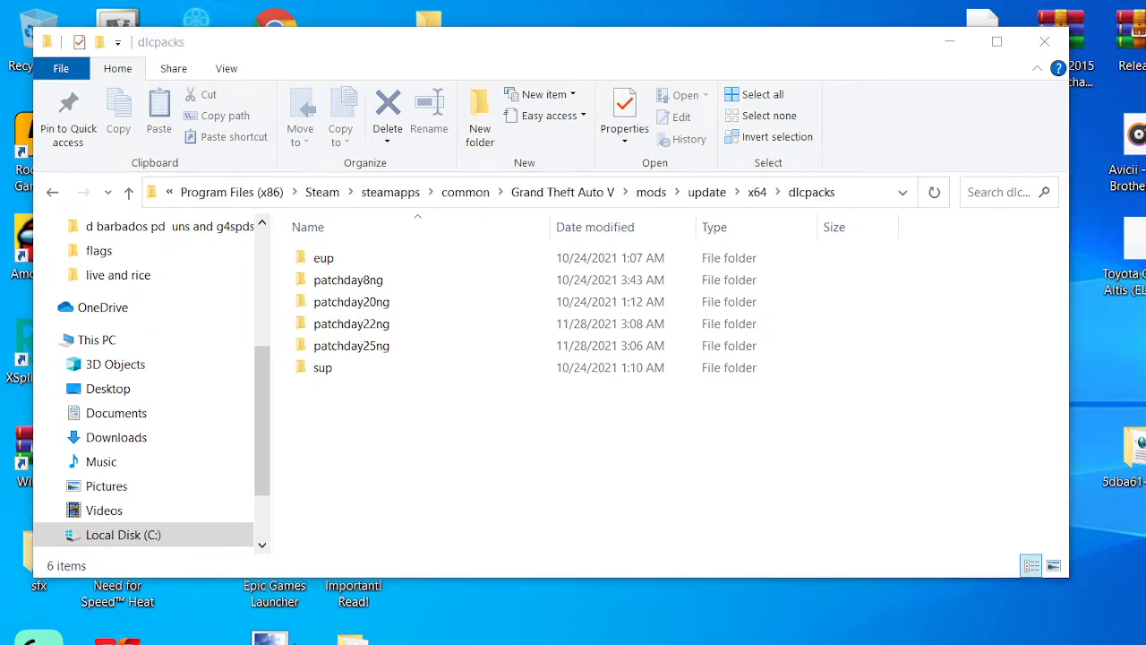
Step: With the dlcpacks window minimized, extract 4a2bc5-hospitalsandy.rar to the desktop and send the leftover 4a2bc5 item to the Recycle Bin
click(956, 43)
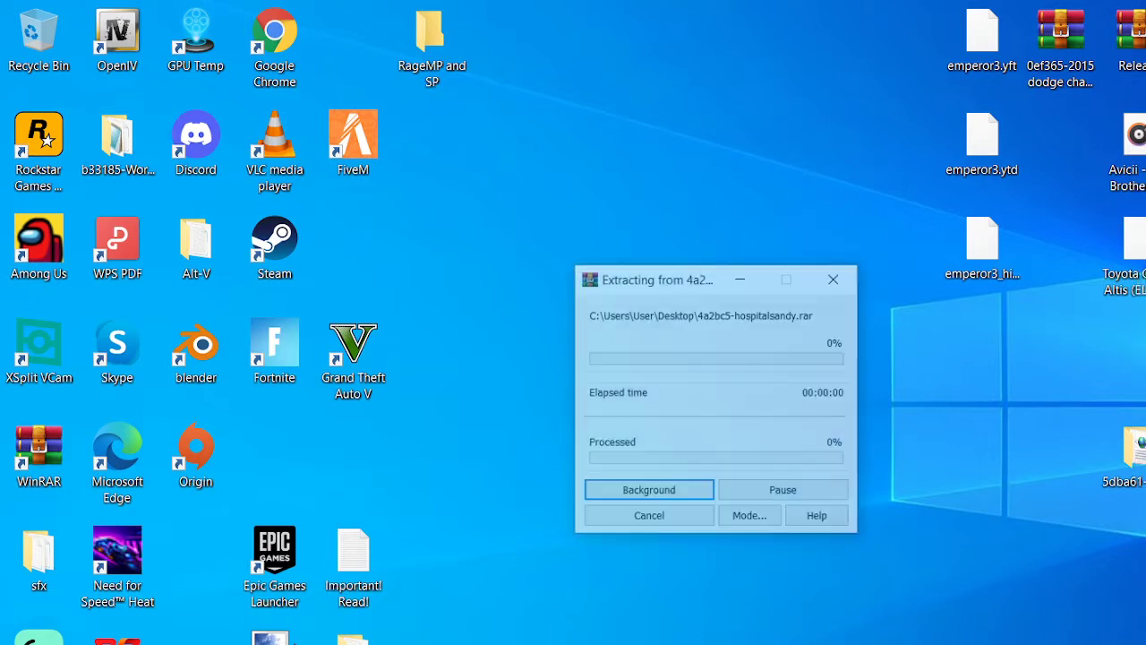
drag(193, 555, 35, 36)
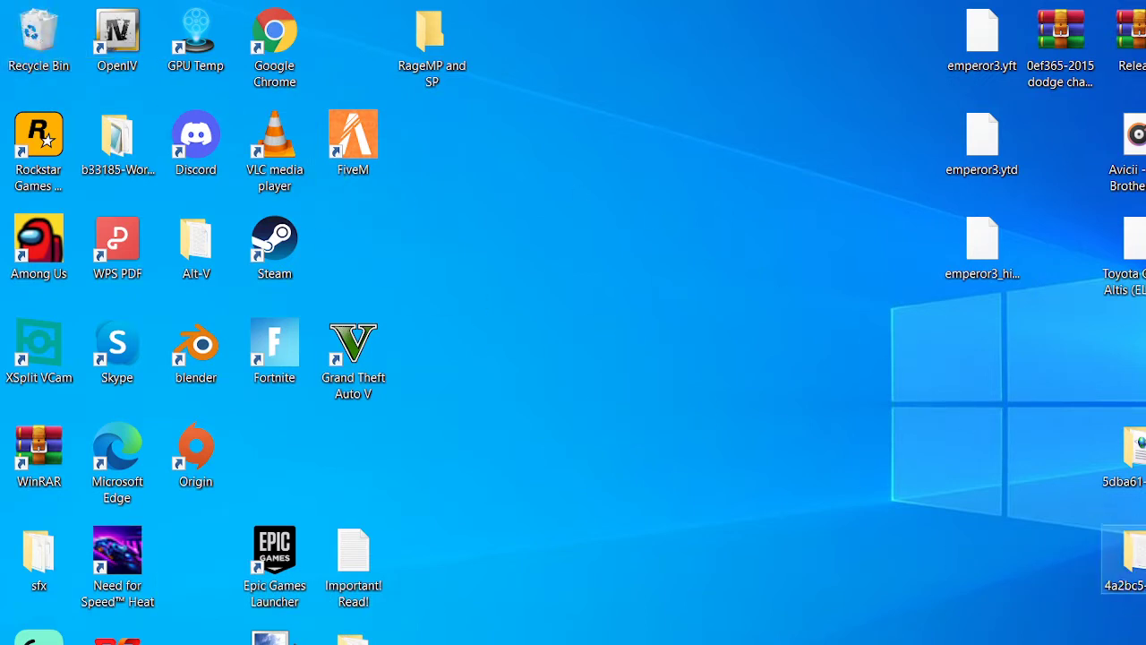
click(1133, 560)
key(Delete)
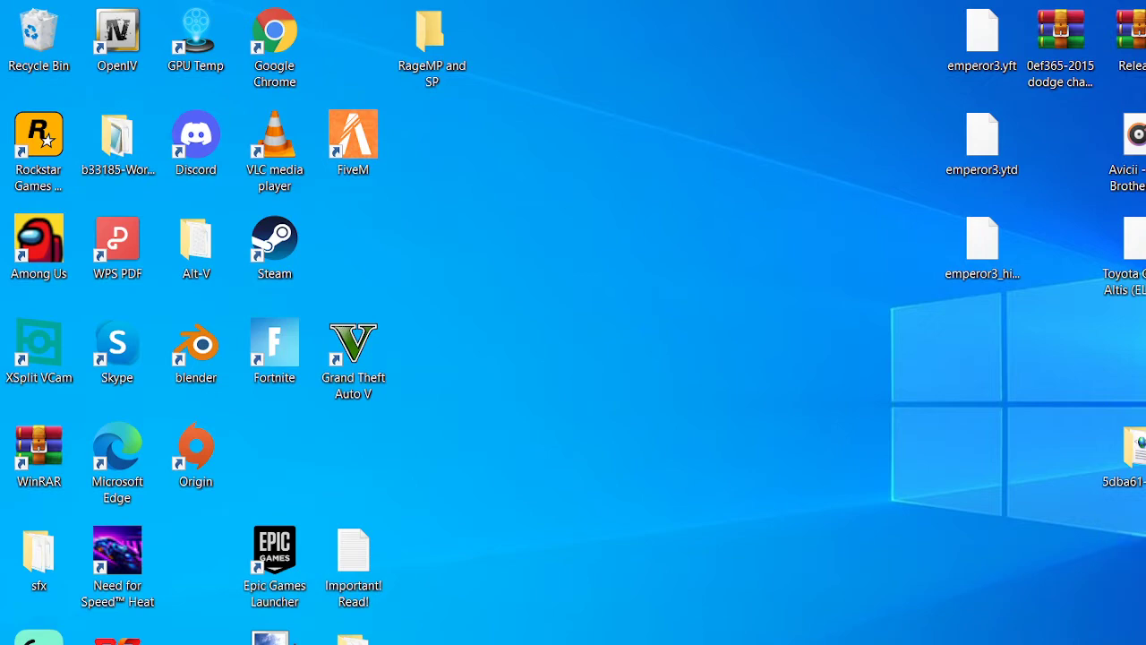
Step: Refresh the desktop, bring up the dlcpacks and extracted 4a2bc5-hospitalsandy folder windows, and arrange them side by side
right_click(740, 331)
click(808, 391)
key(alt+Tab)
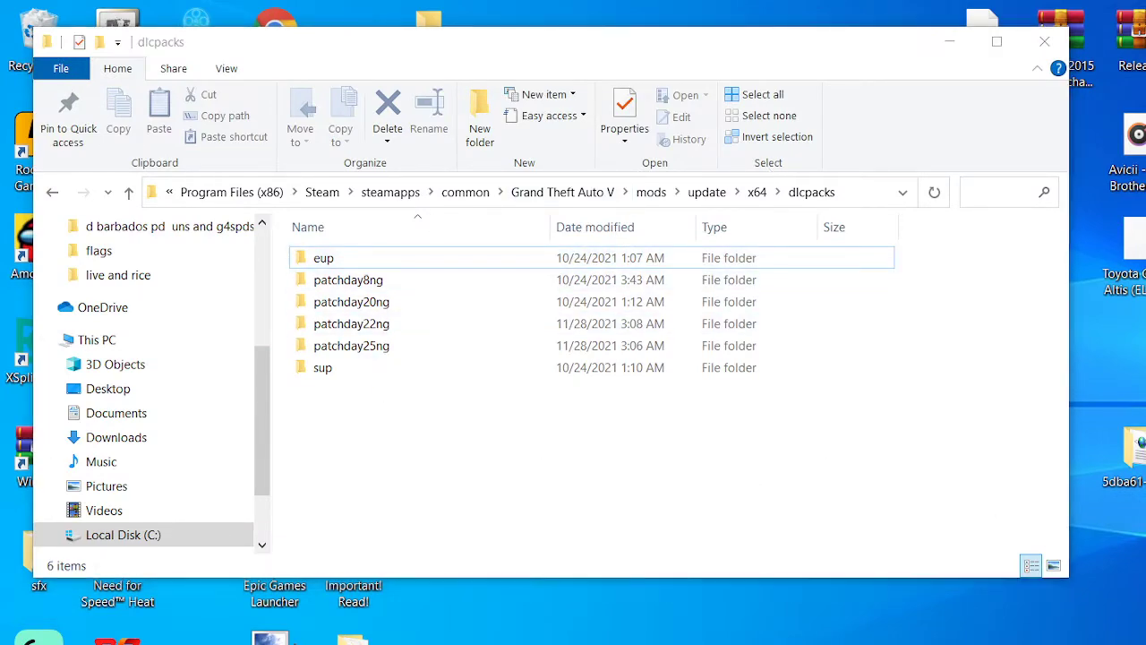
key(alt+Tab)
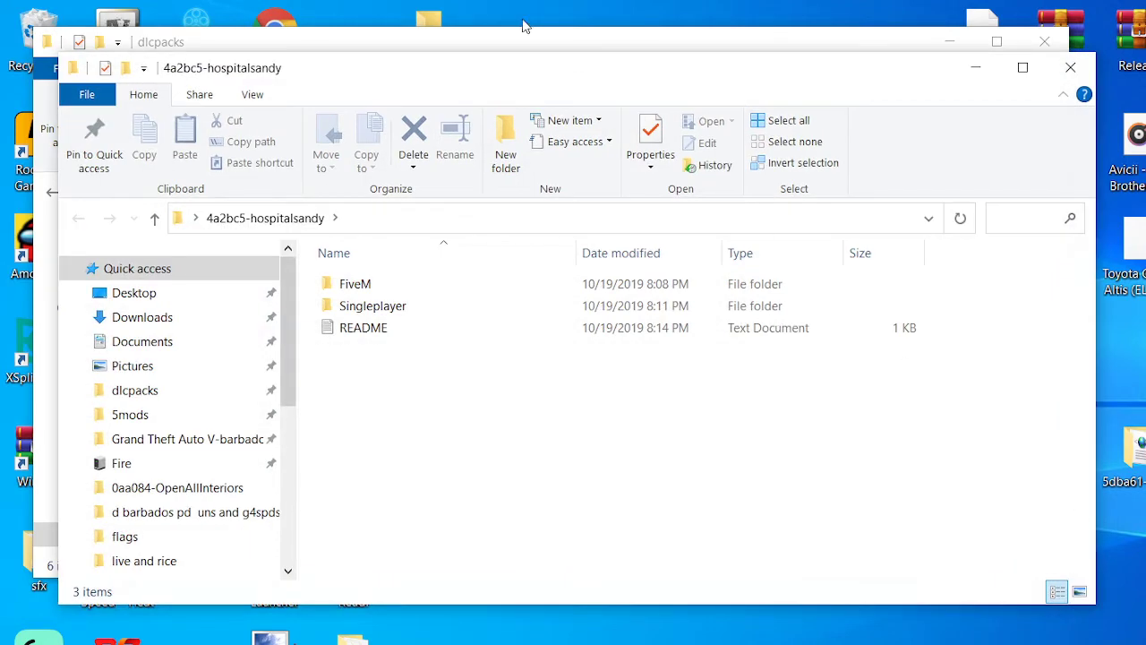
drag(458, 77, 1115, 135)
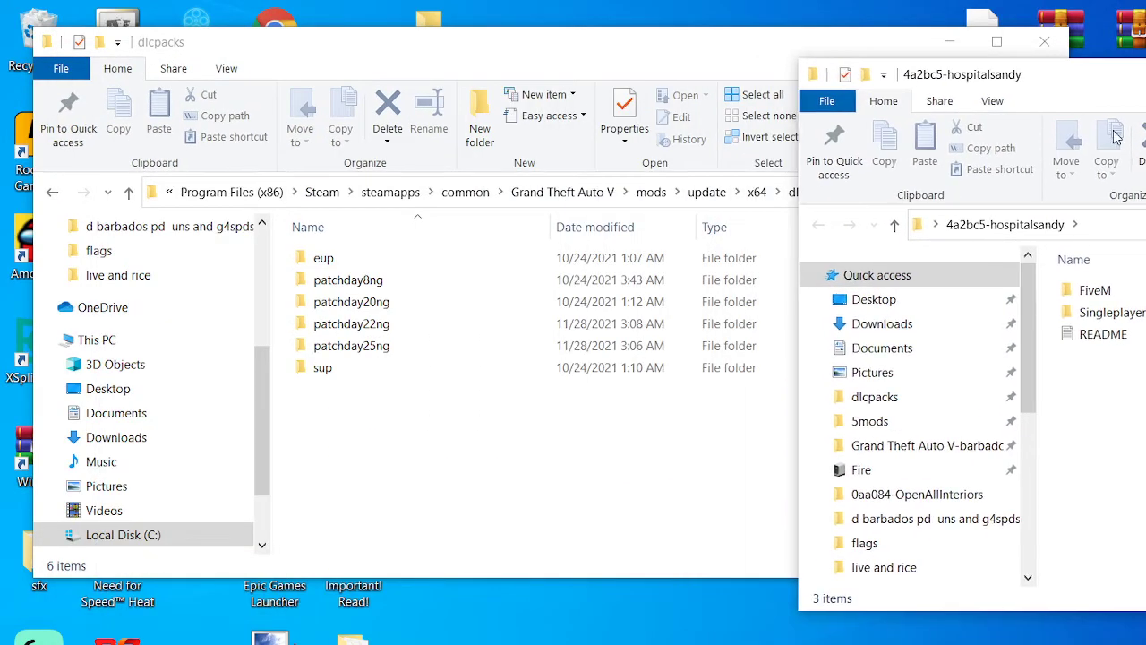
Step: Copy the hospitalsandy folder from the extracted Singleplayer folder and paste it into the dlcpacks folder
double_click(1101, 315)
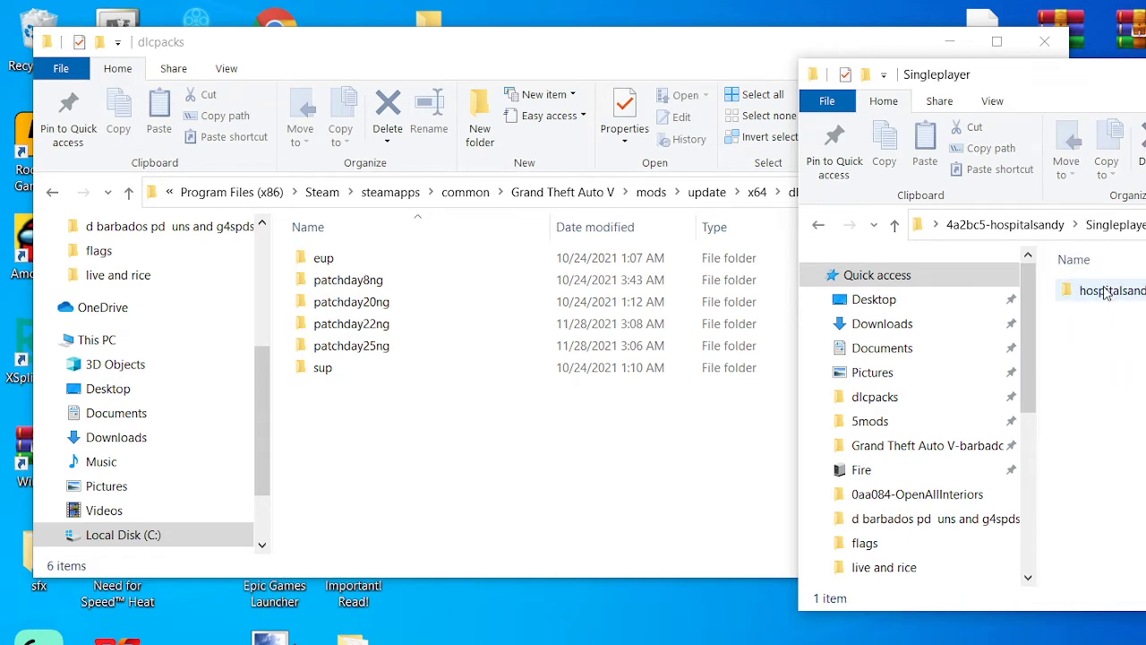
right_click(1107, 294)
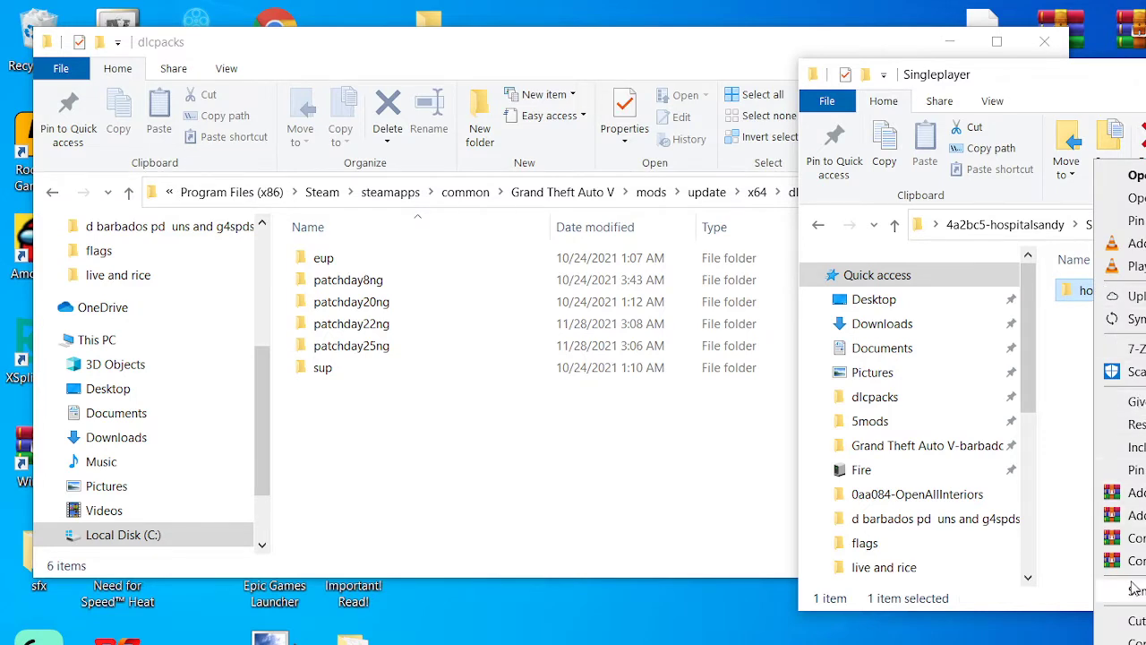
mouse_move(1138, 593)
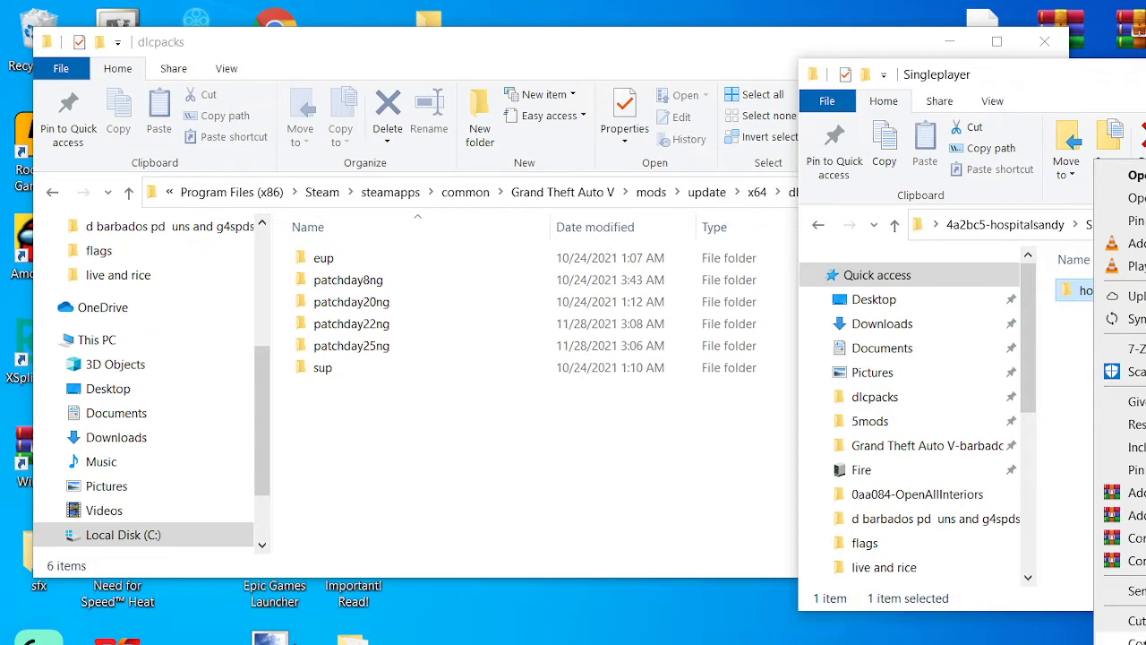
click(1134, 641)
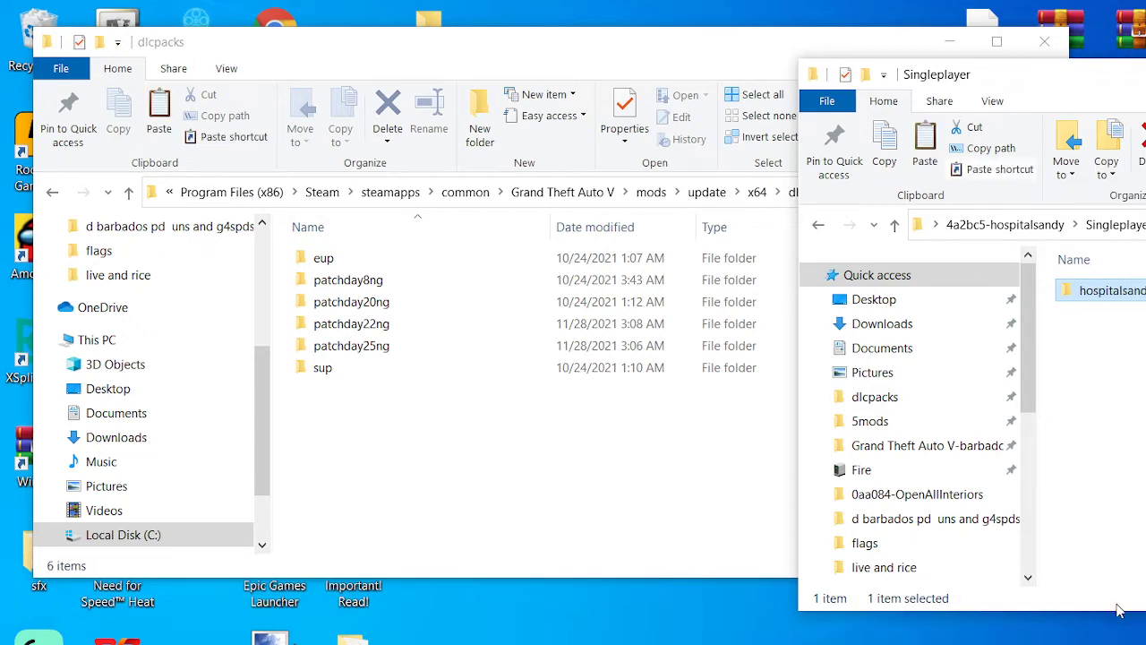
drag(1039, 75, 1057, 644)
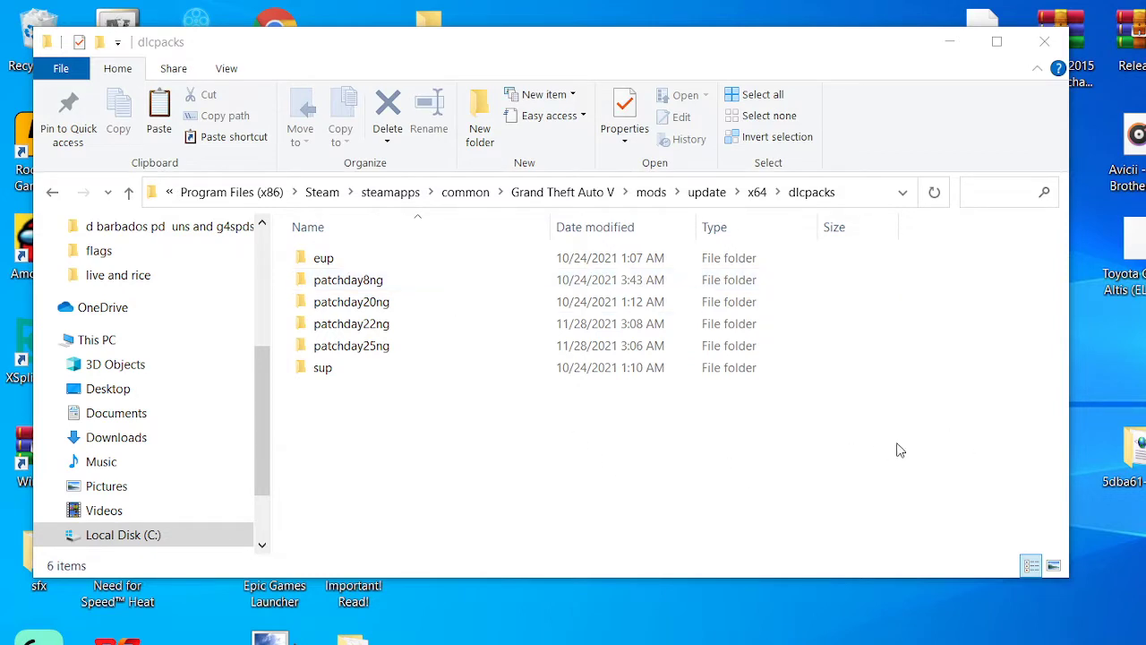
right_click(974, 479)
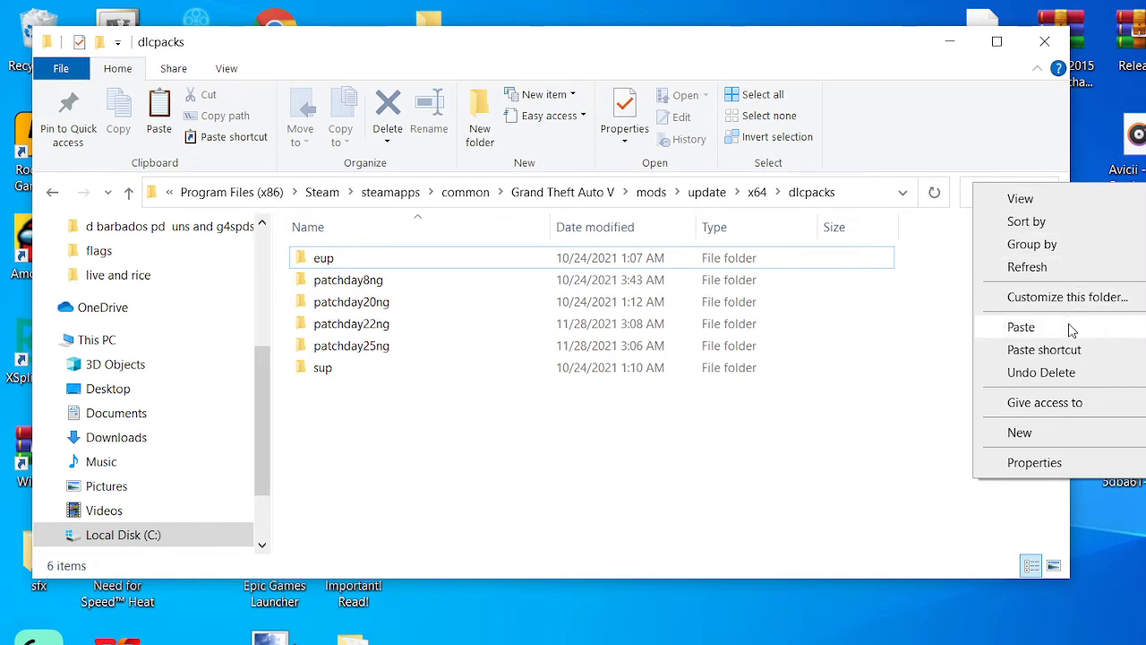
click(1012, 327)
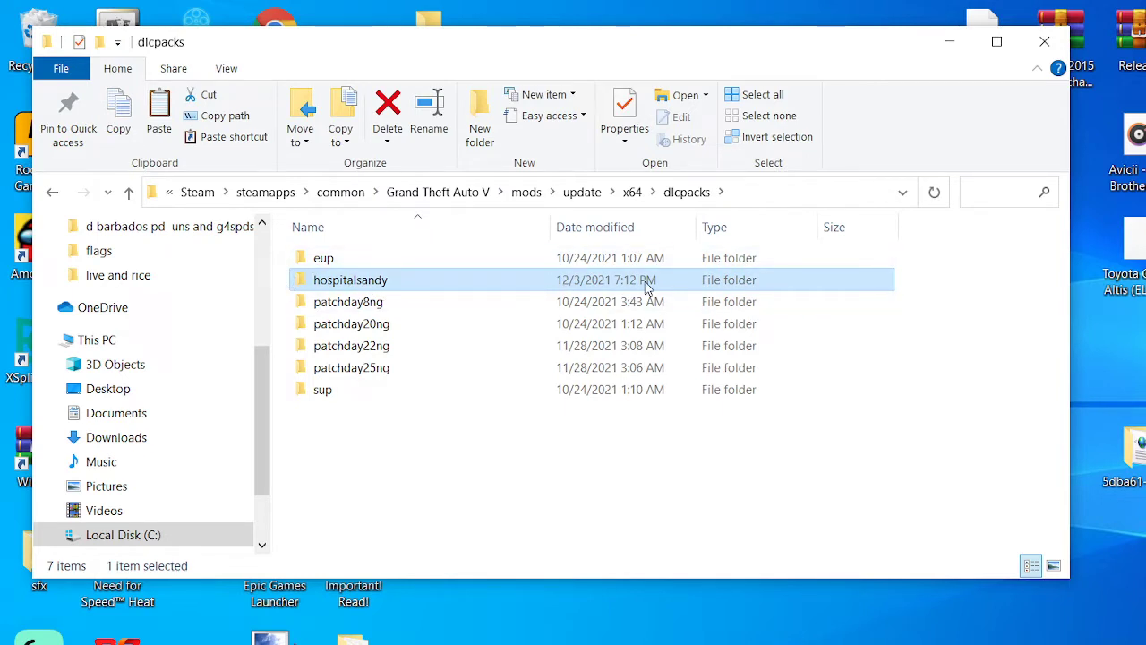
mouse_move(340, 278)
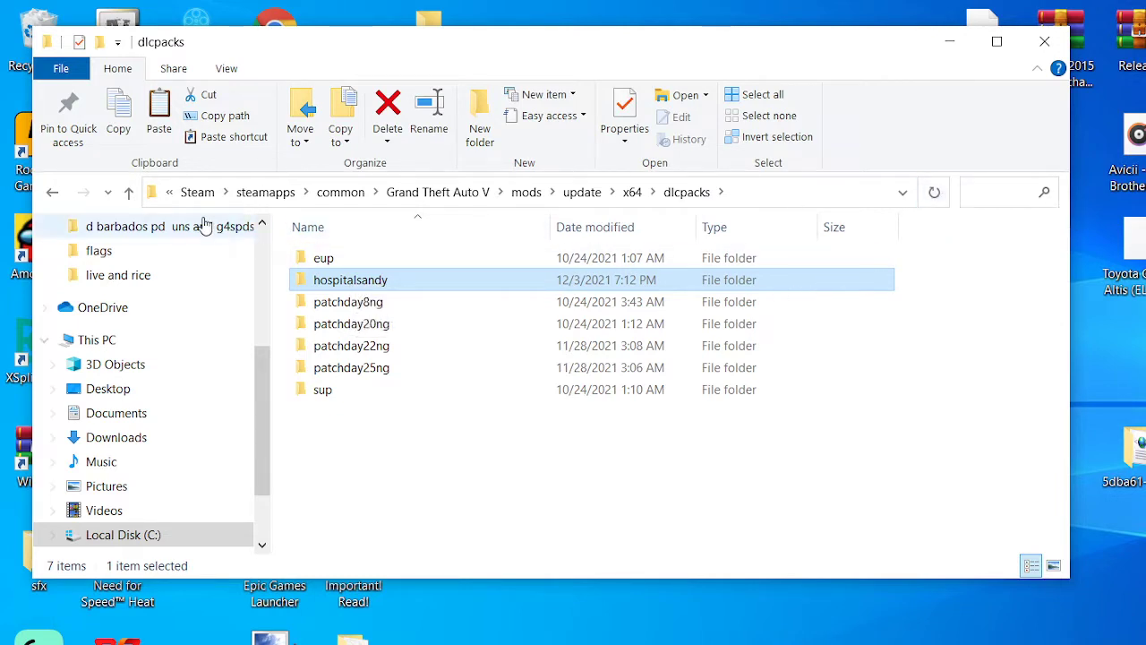
Step: Go back from dlcpacks to the Grand Theft Auto V folder and close the window
click(53, 194)
click(53, 194)
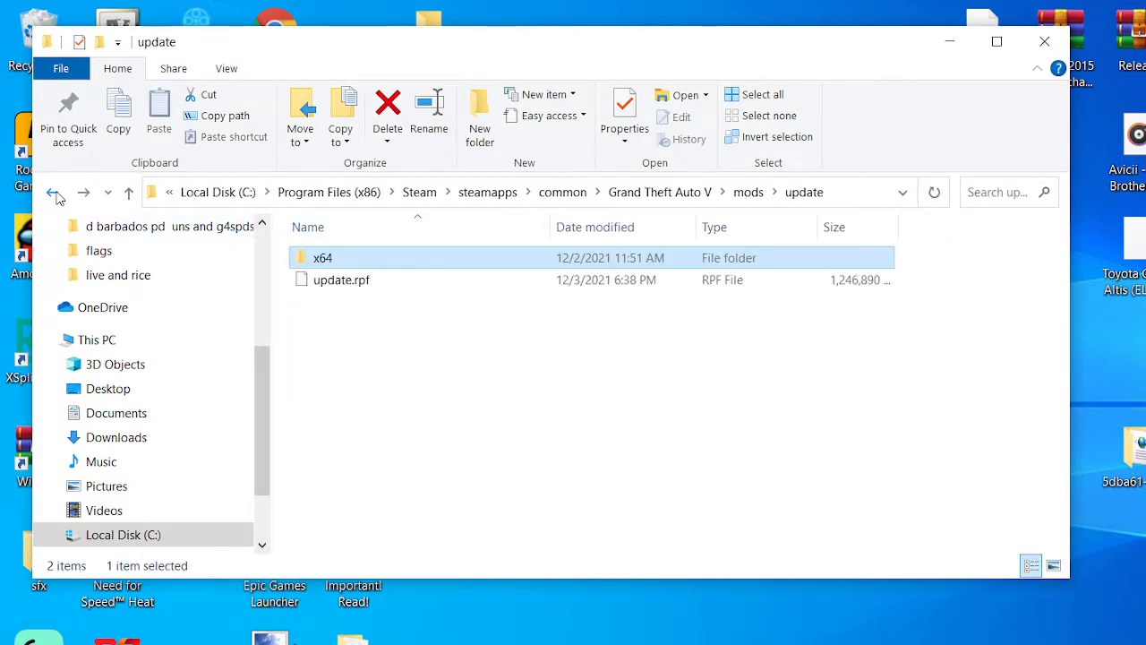
click(54, 193)
click(54, 193)
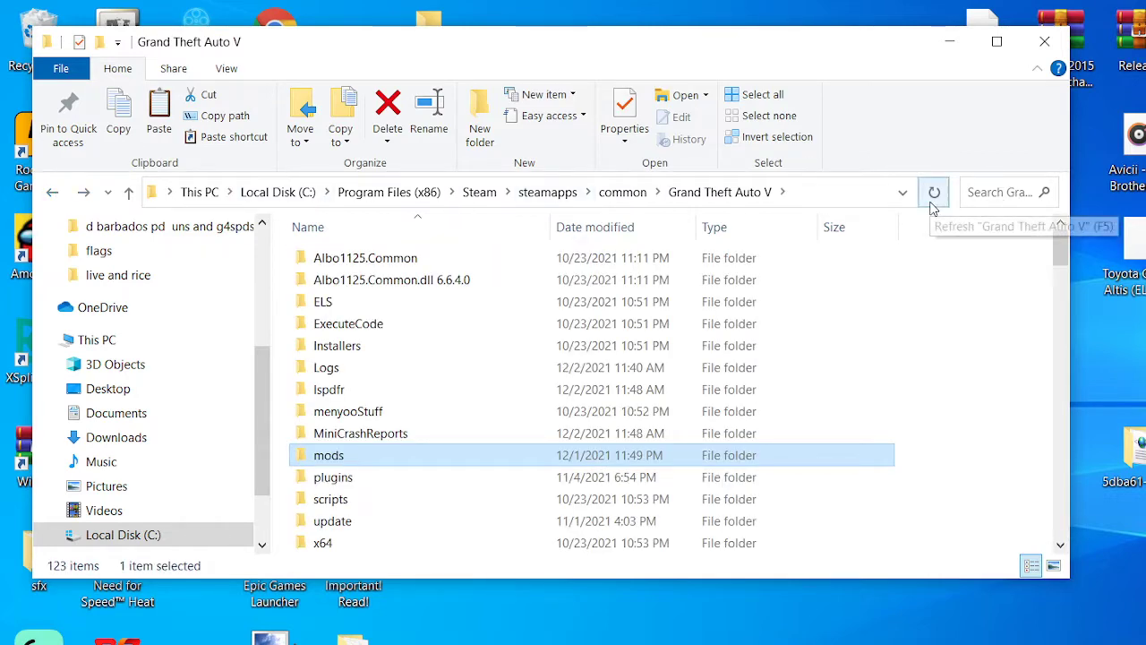
click(1046, 41)
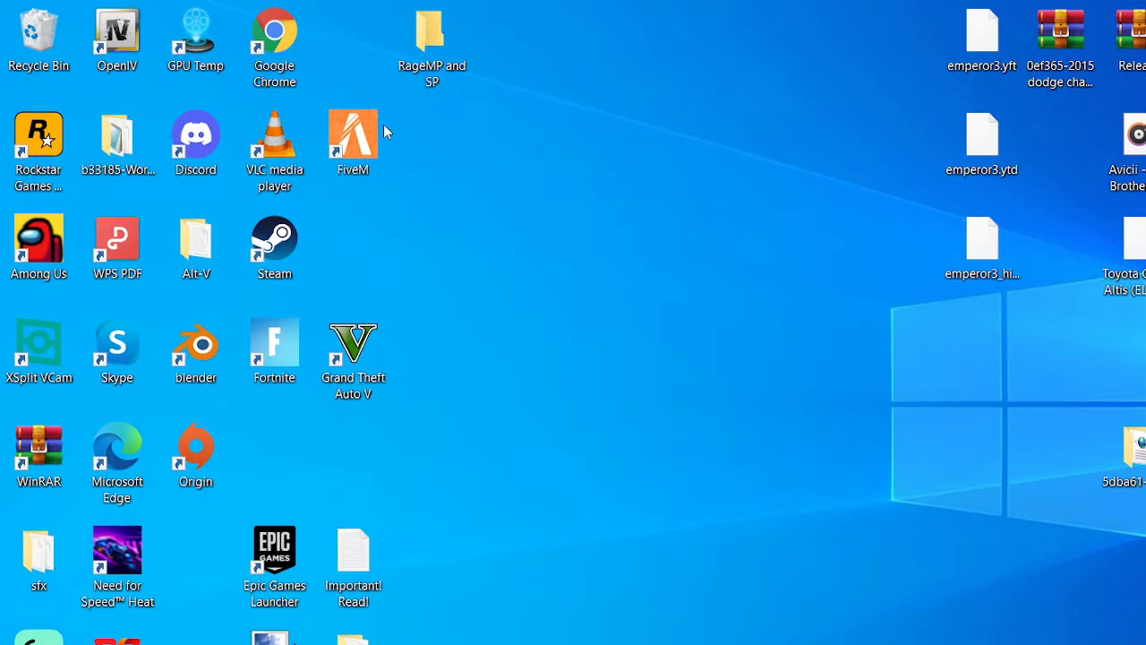
Step: Launch OpenIV and load the Windows version of Grand Theft Auto V
double_click(111, 47)
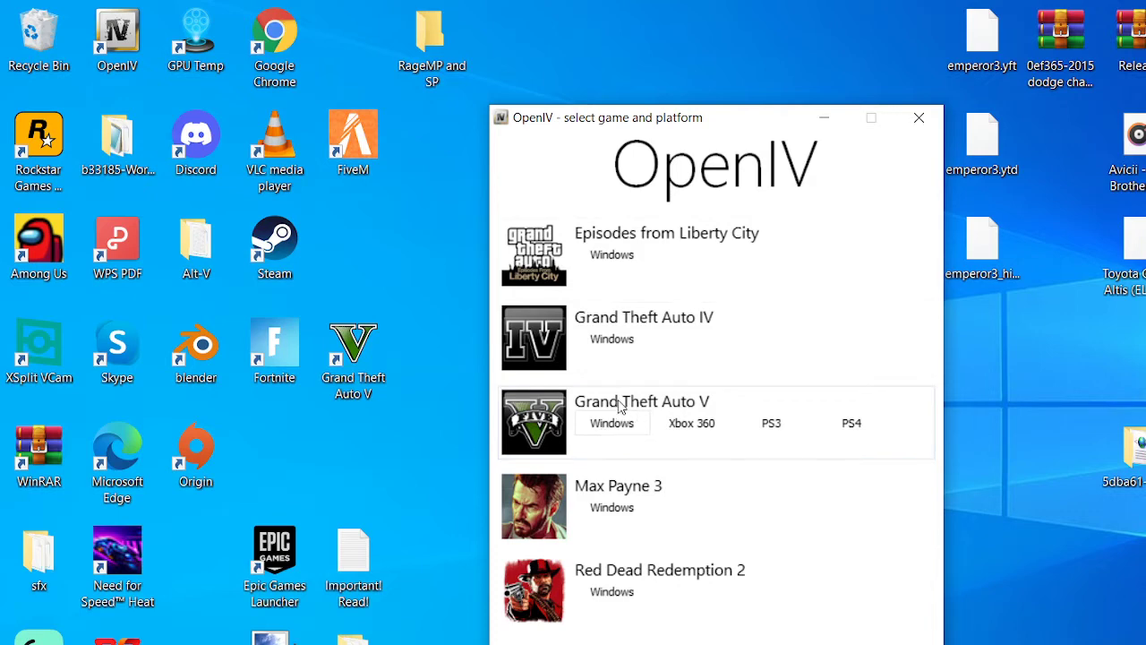
click(605, 423)
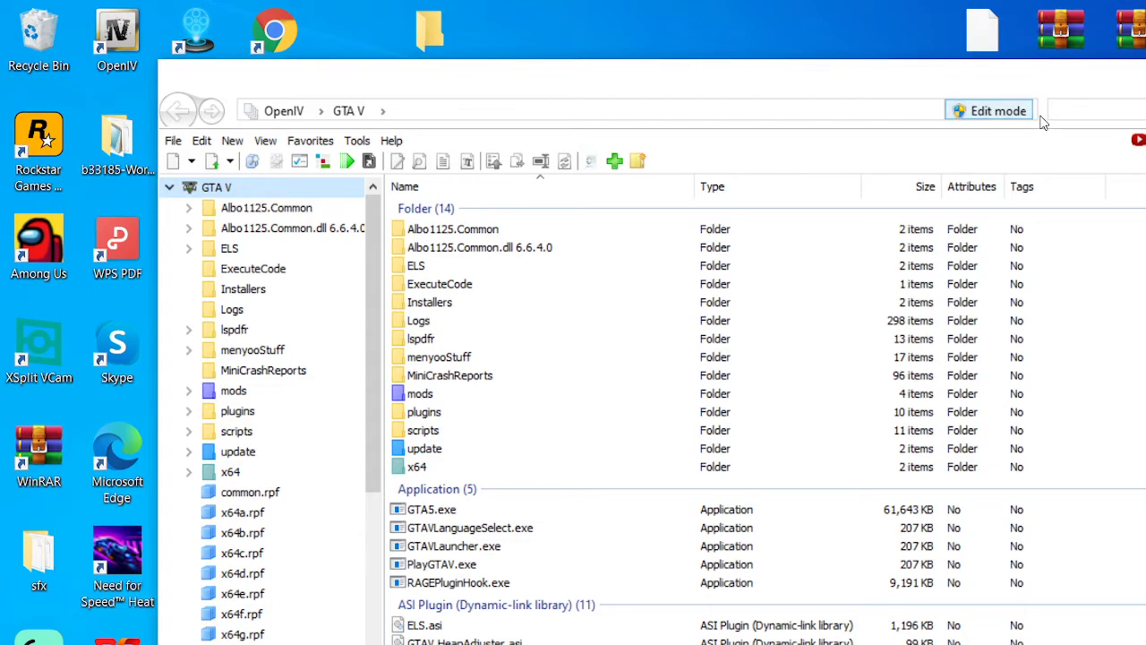
Step: Check the default work mode choices in OpenIV's general options and close the dialog
click(358, 143)
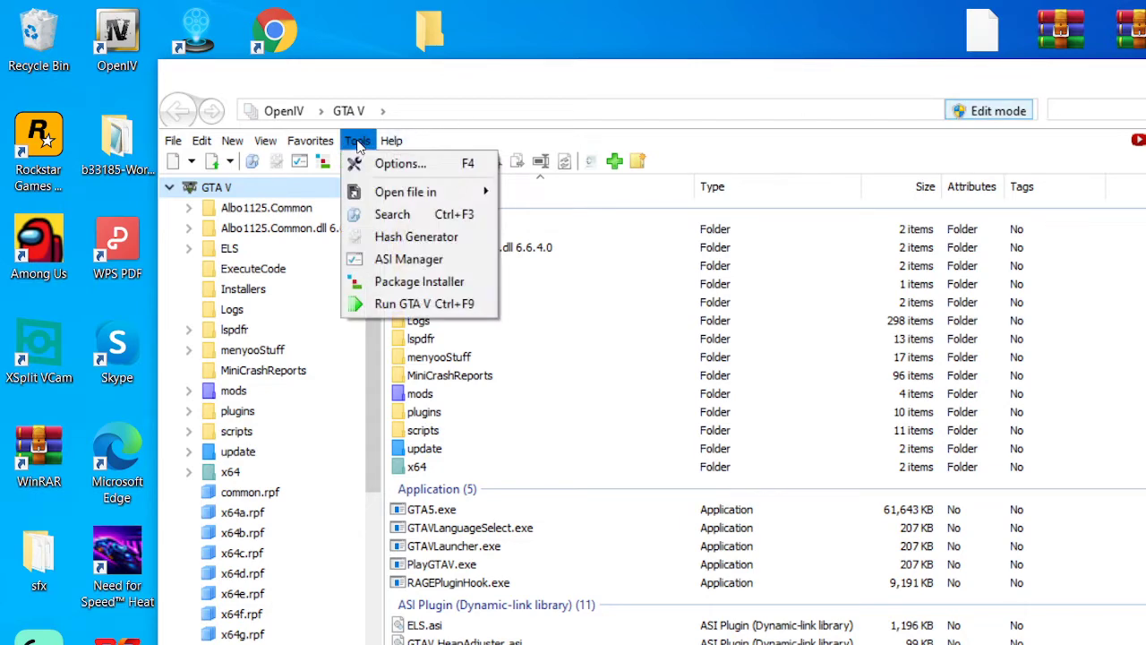
click(310, 141)
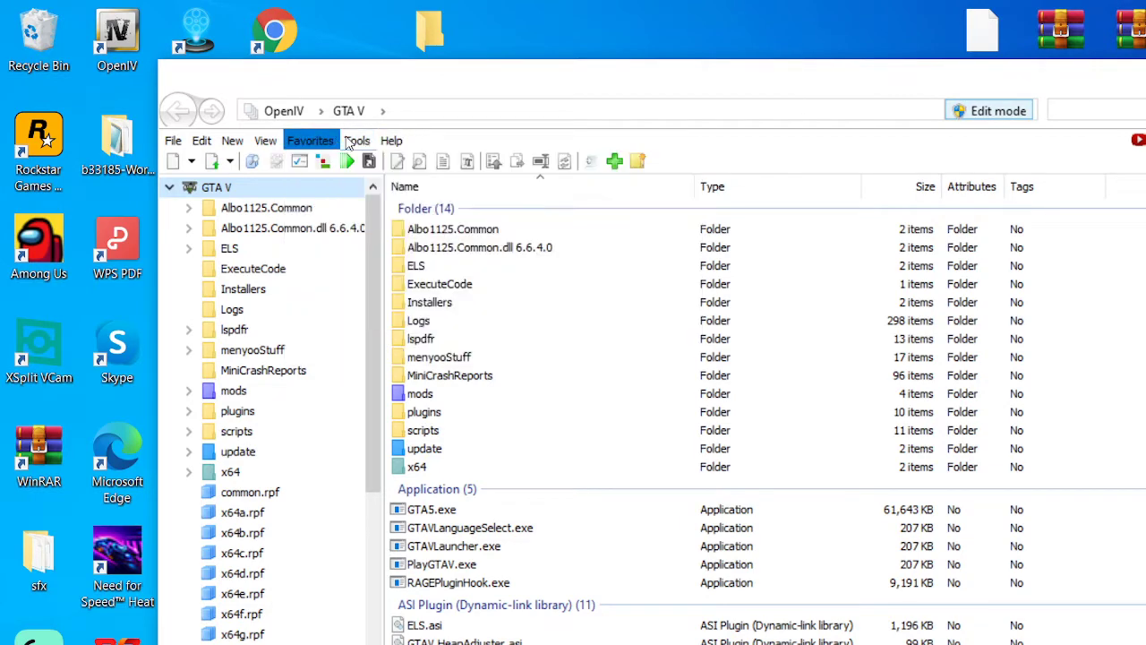
click(358, 143)
click(394, 164)
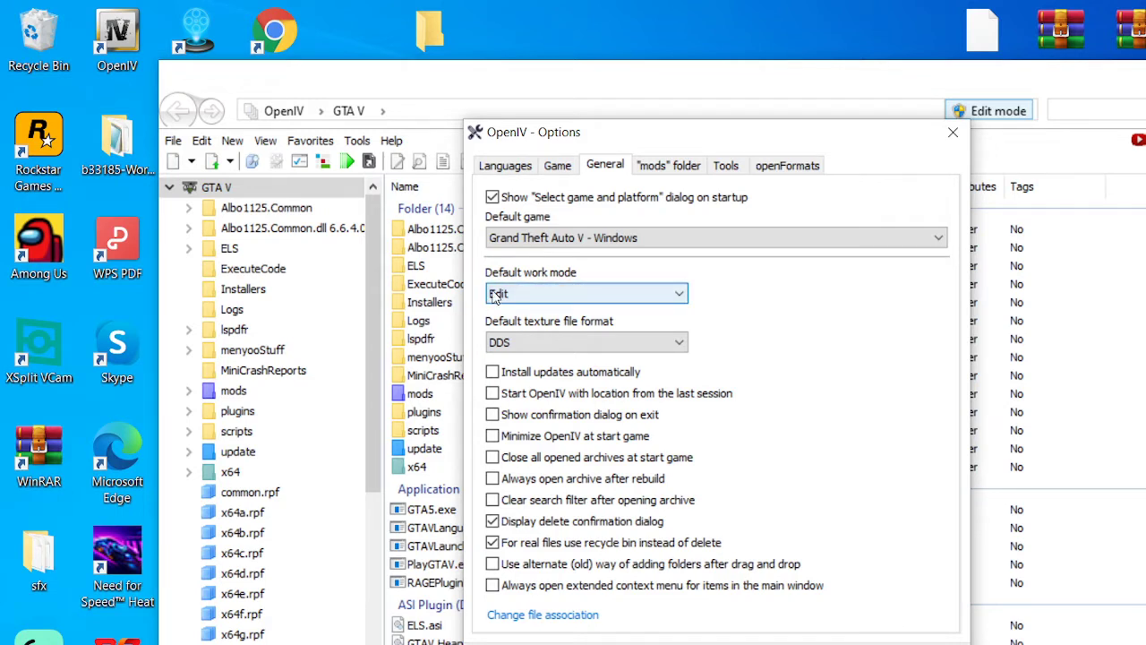
click(680, 295)
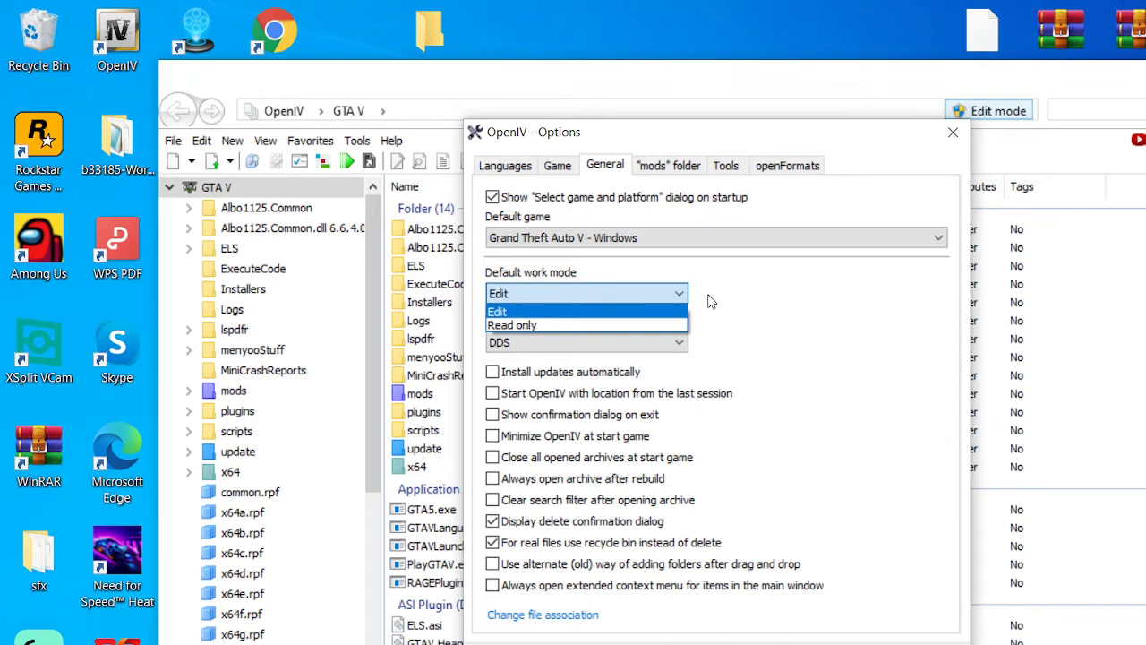
click(643, 294)
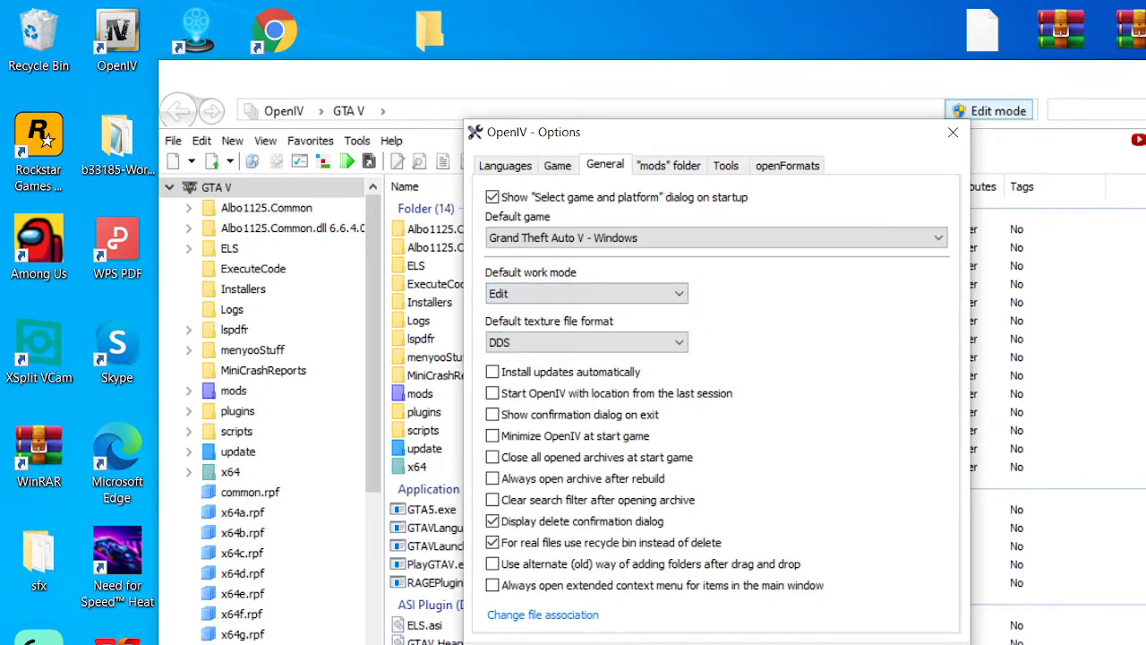
key(Return)
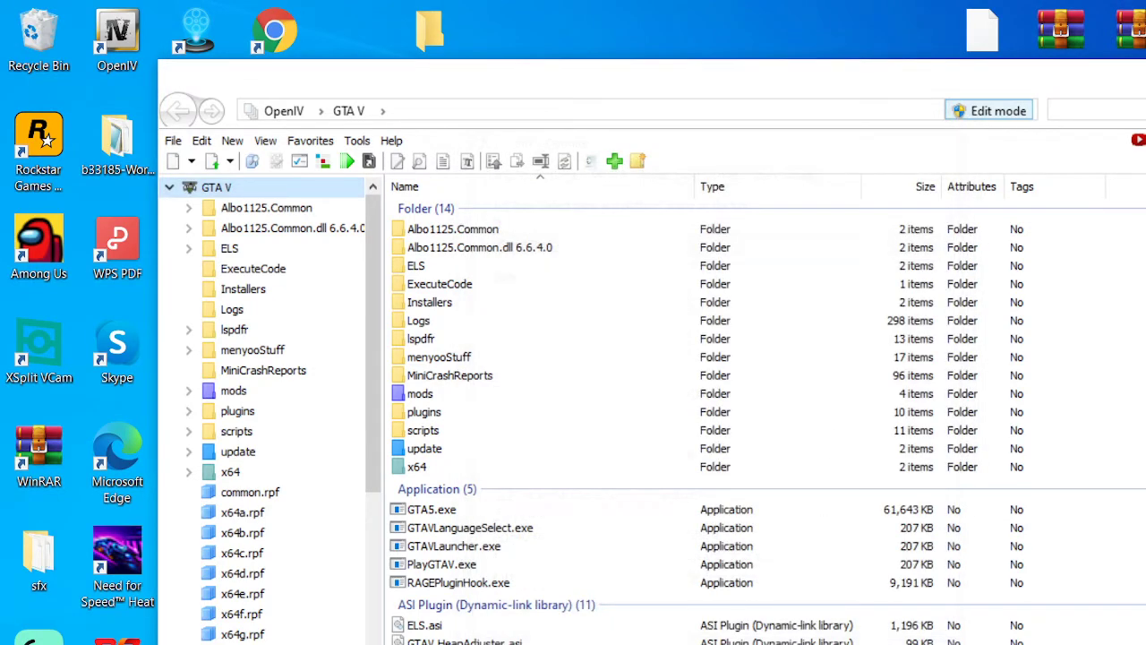
Step: Open mods > update > update.rpf > common > data and find dlclist.xml
click(998, 110)
click(234, 391)
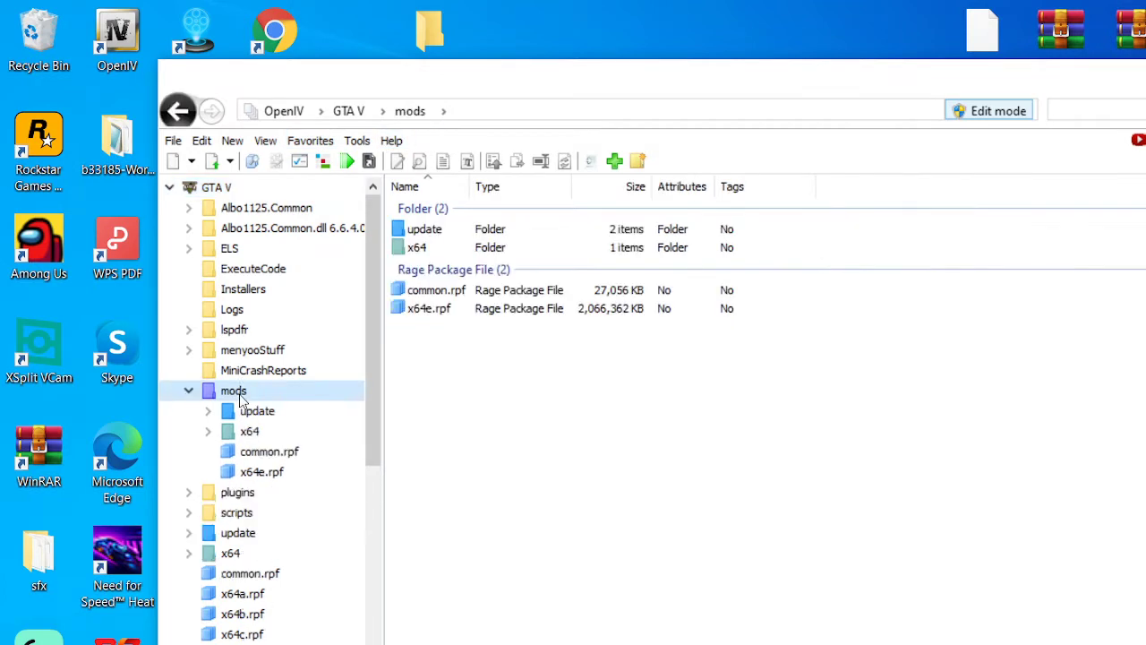
double_click(436, 233)
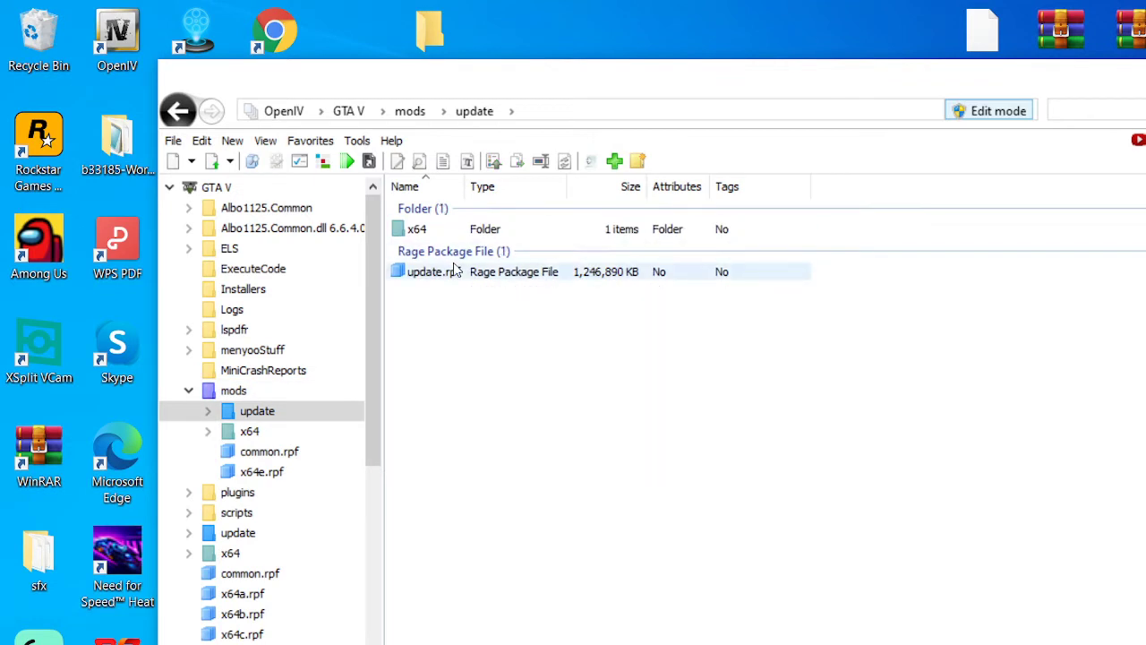
double_click(443, 270)
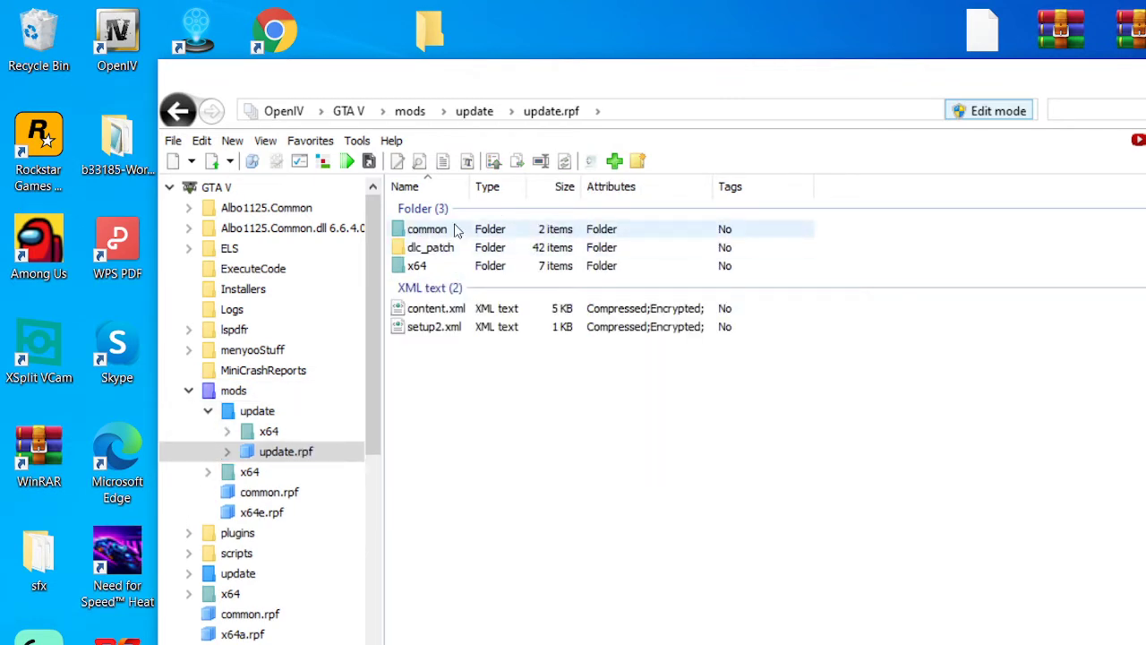
double_click(454, 231)
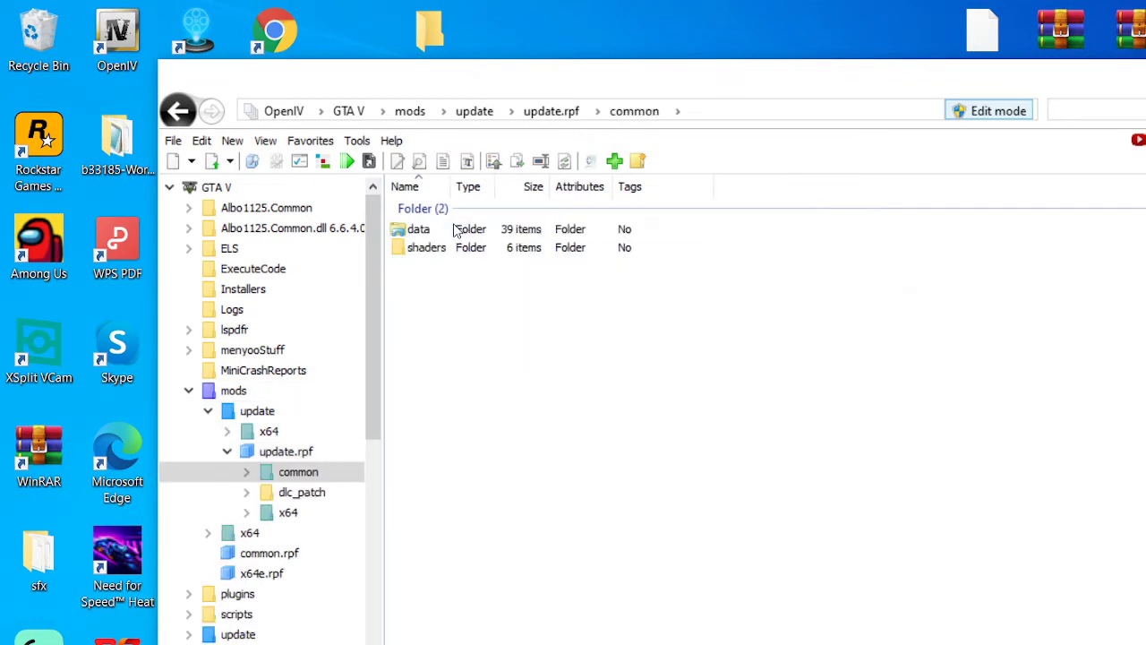
double_click(455, 231)
scroll(453, 231, down, 6)
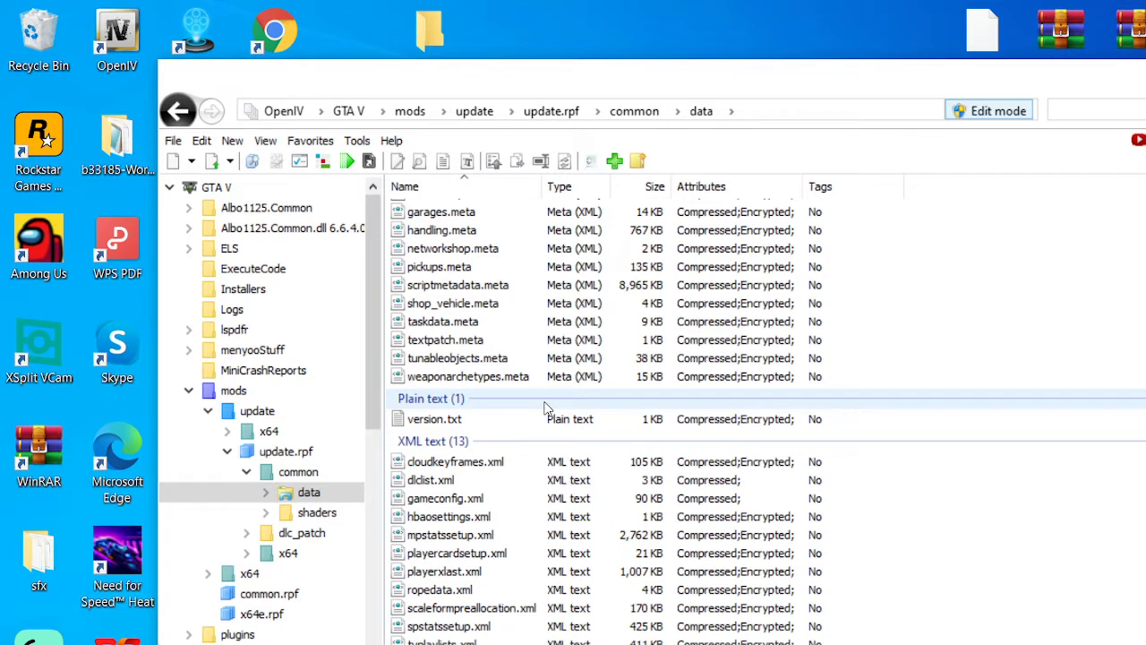
Step: Open dlclist.xml for editing and copy the dlcpacks:/sup/ item at the end of the list
right_click(454, 489)
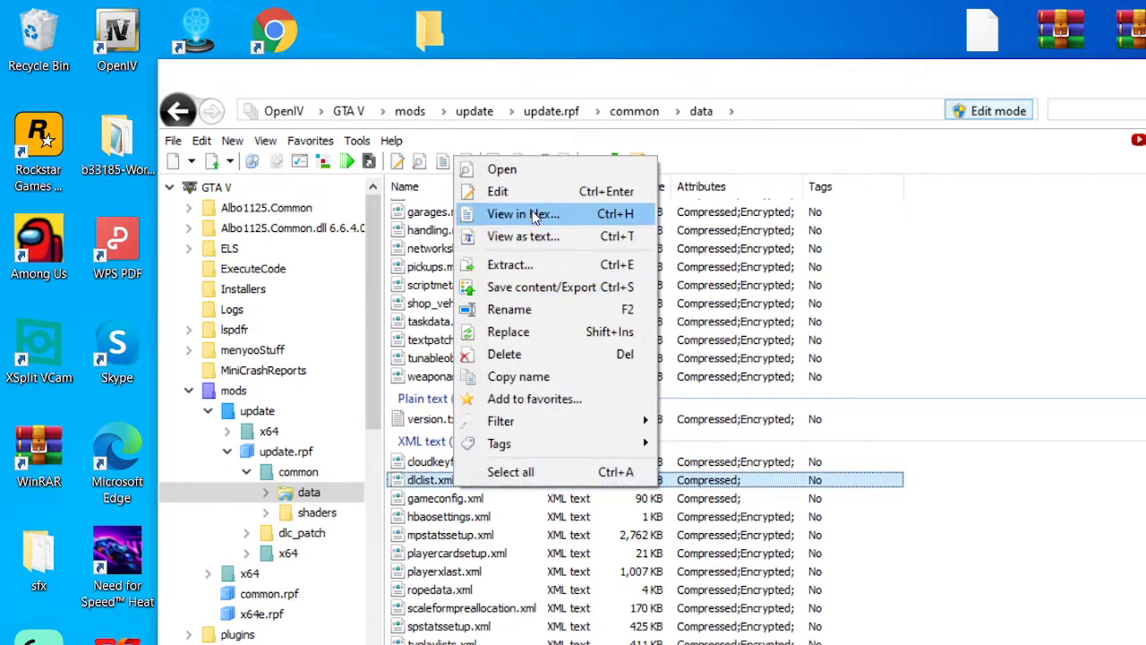
click(532, 193)
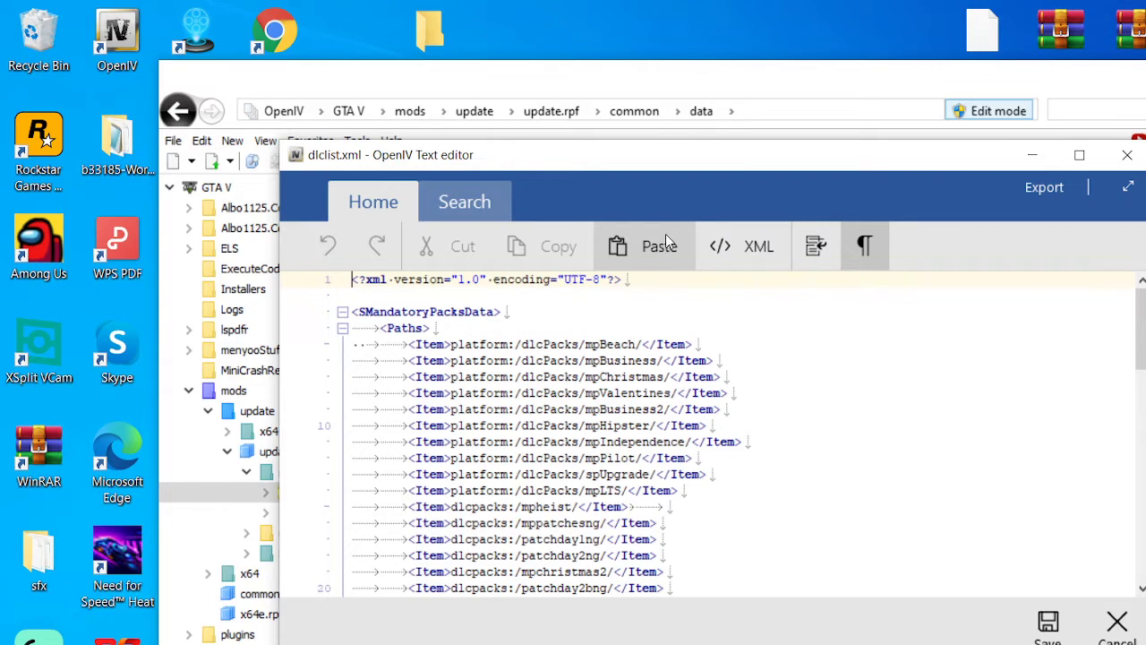
scroll(842, 452, down, 18)
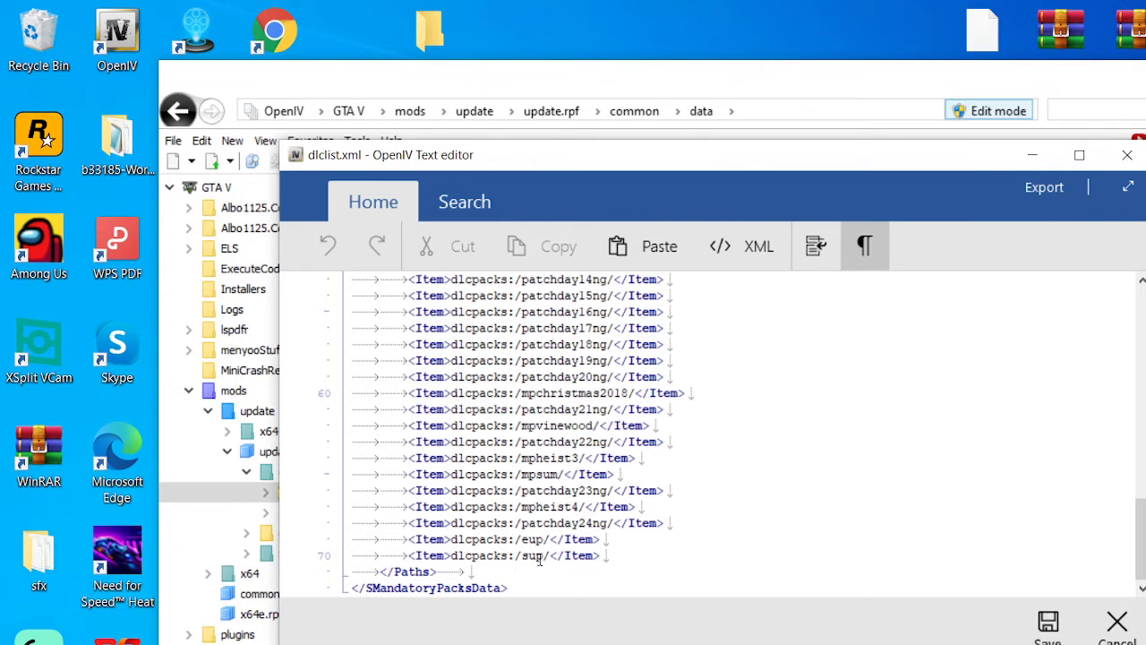
click(595, 555)
drag(594, 555, 392, 552)
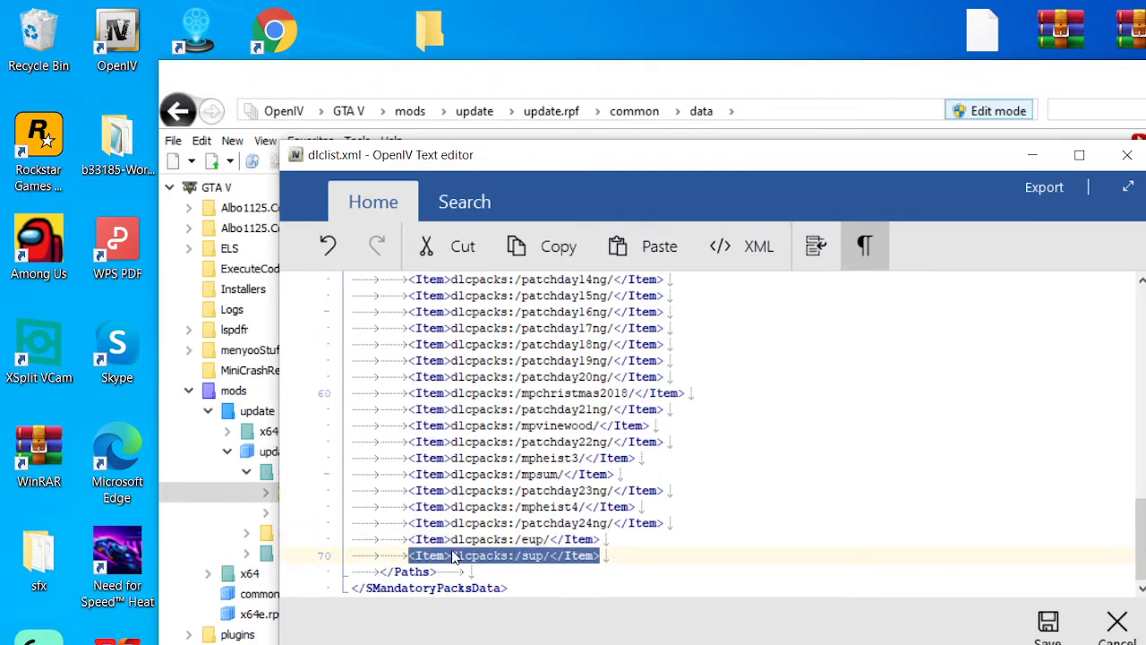
right_click(454, 556)
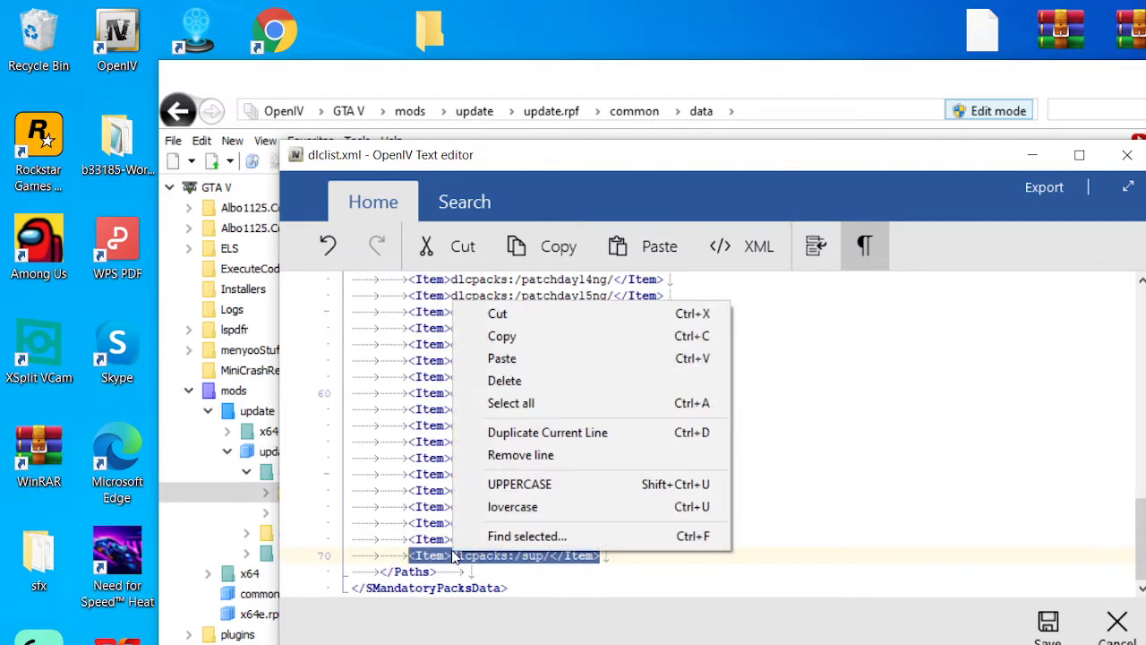
click(554, 349)
Step: Add a line after the dlcpacks:/sup/ item, paste the copied item beside the original, and close the editor without saving
click(604, 555)
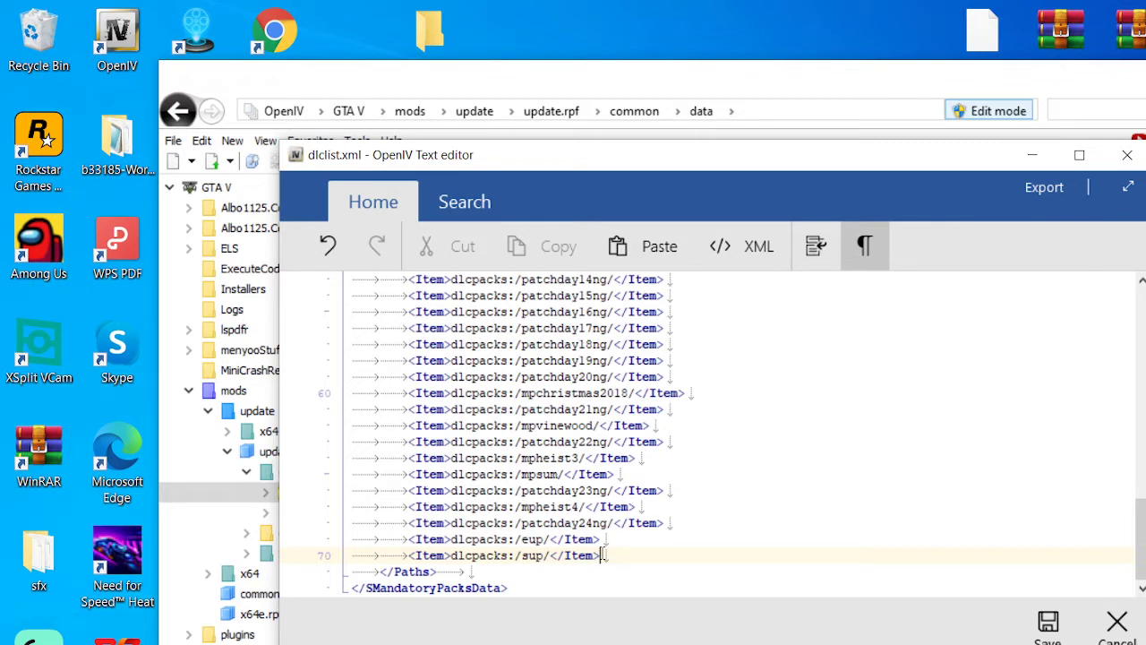
key(Return)
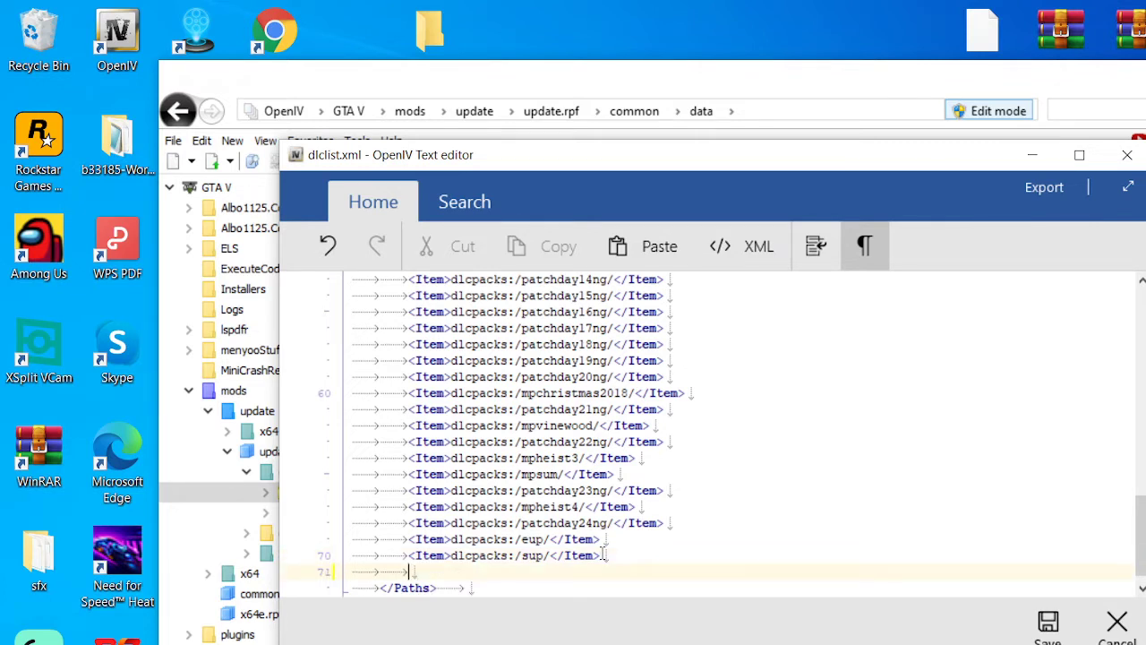
click(603, 555)
right_click(602, 553)
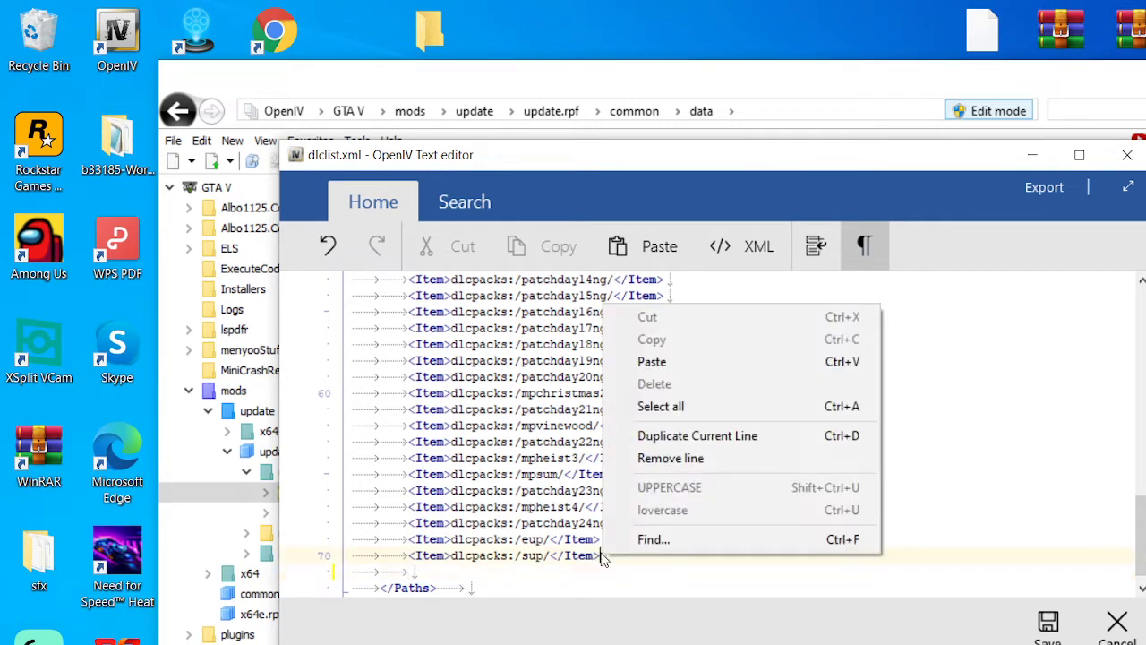
click(676, 364)
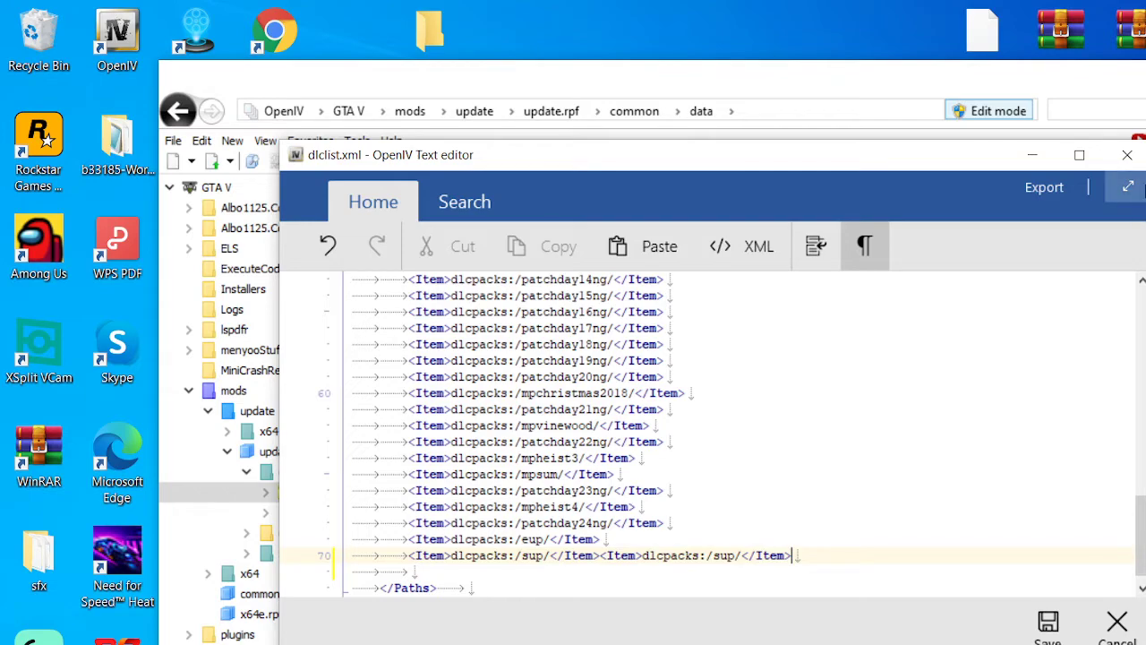
click(1128, 158)
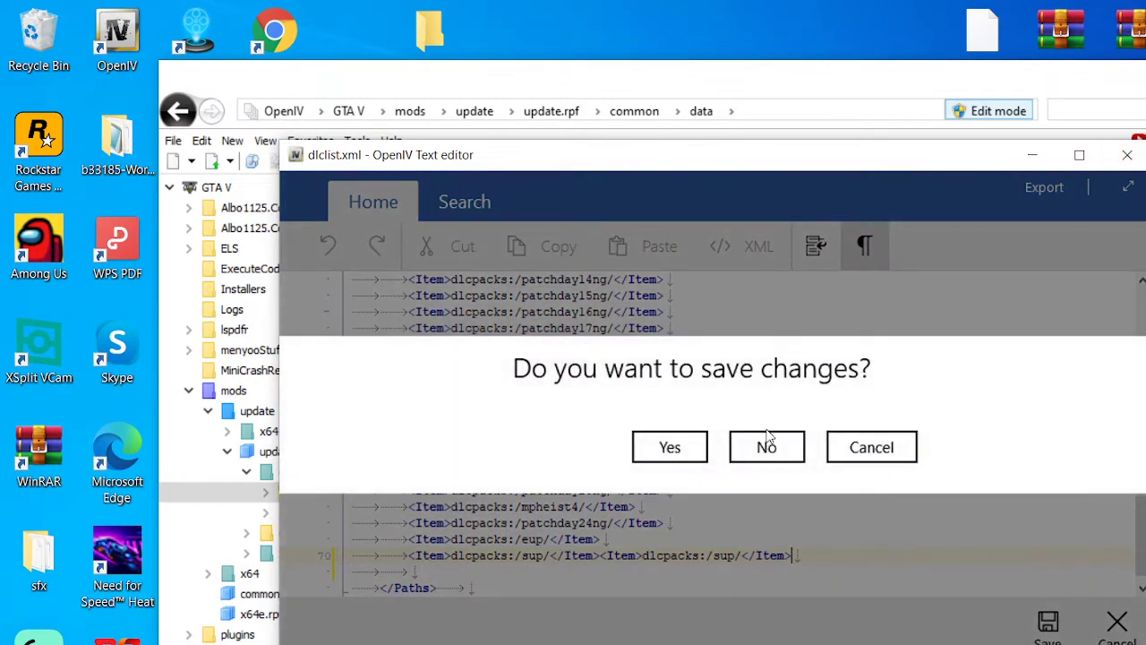
click(769, 445)
Step: Reopen dlclist.xml in the text editor for another edit
click(569, 480)
right_click(535, 479)
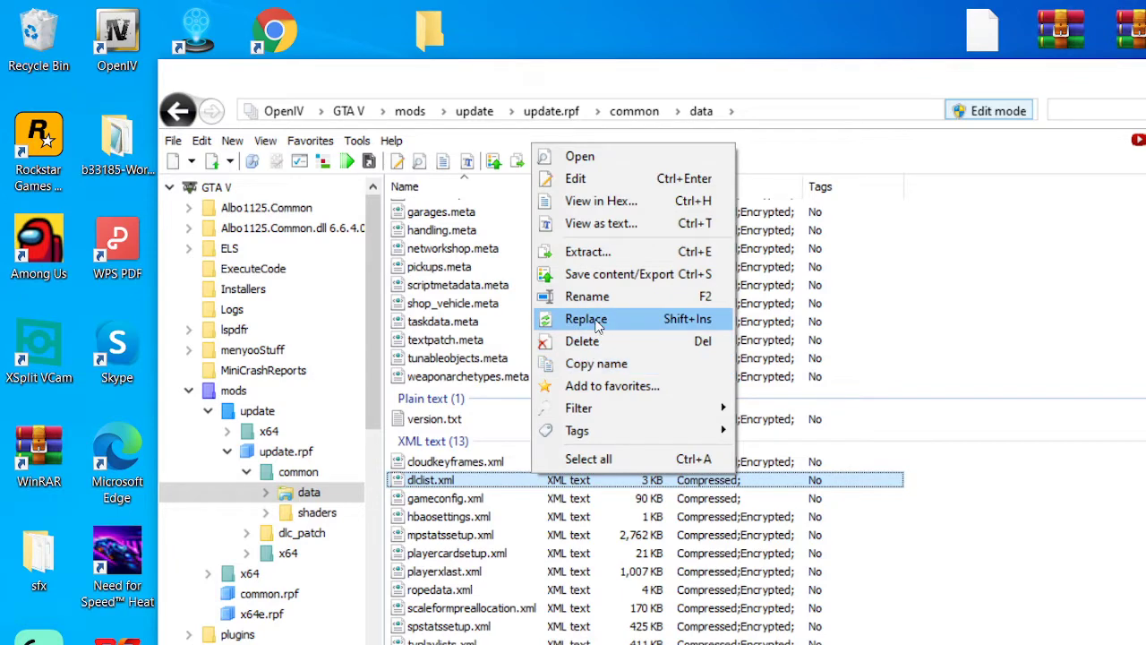
click(609, 178)
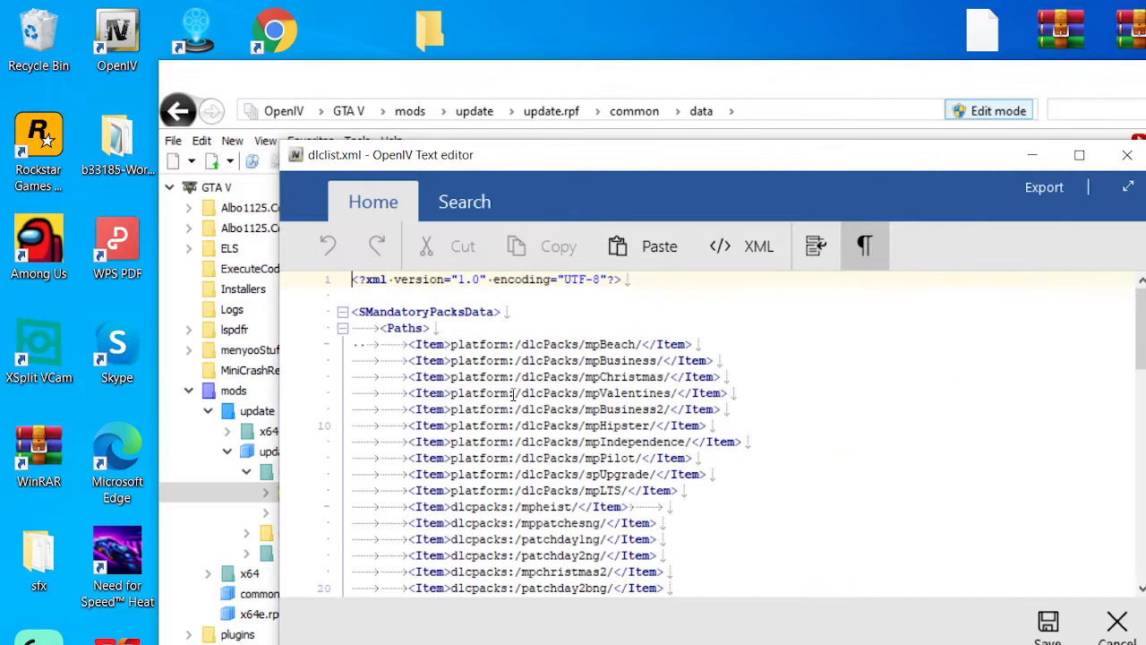
scroll(663, 357, down, 5)
scroll(663, 356, down, 8)
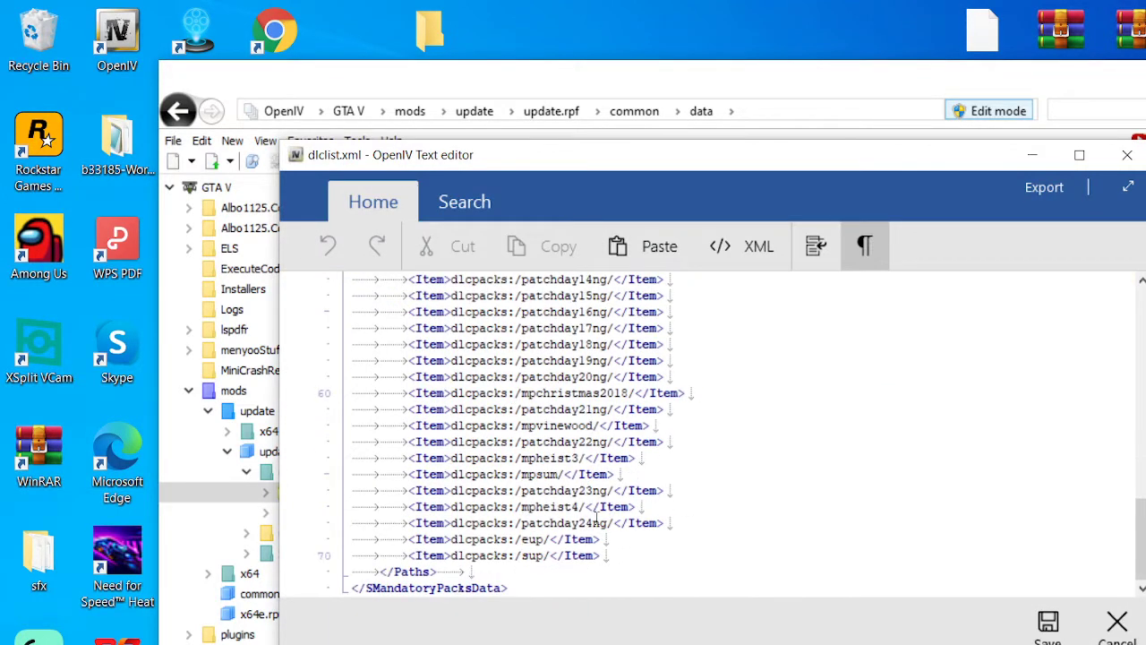
Step: Copy the entire dlcpacks:/sup/ item line, including its indentation, at the end of the list
click(602, 556)
drag(602, 555, 390, 556)
click(324, 571)
drag(324, 571, 343, 557)
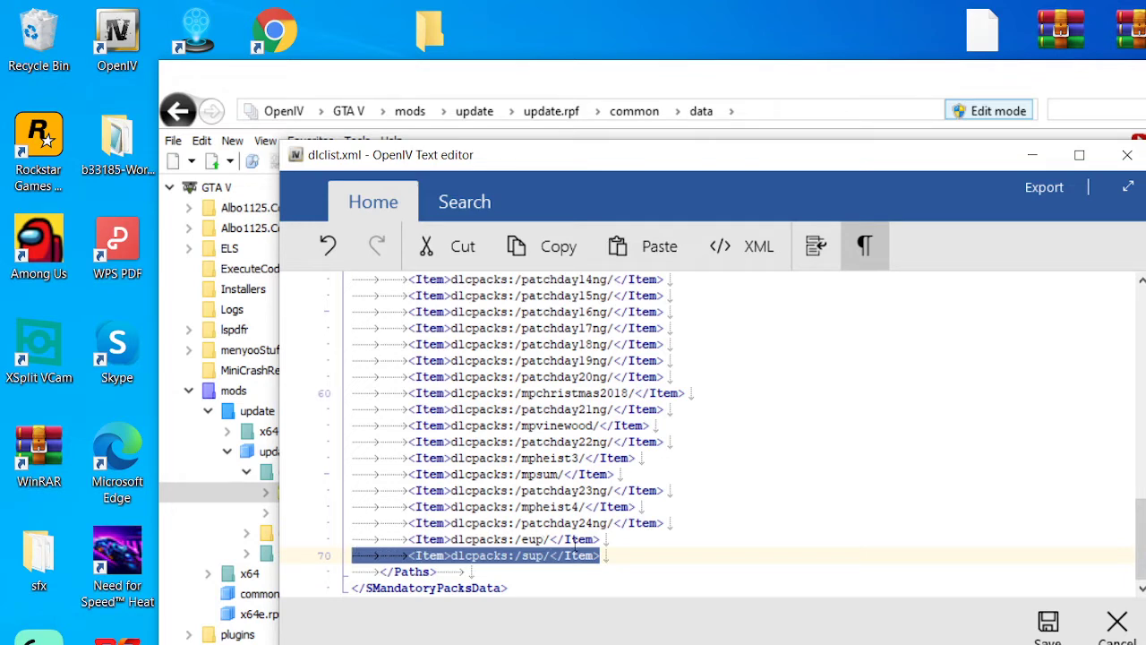
right_click(498, 557)
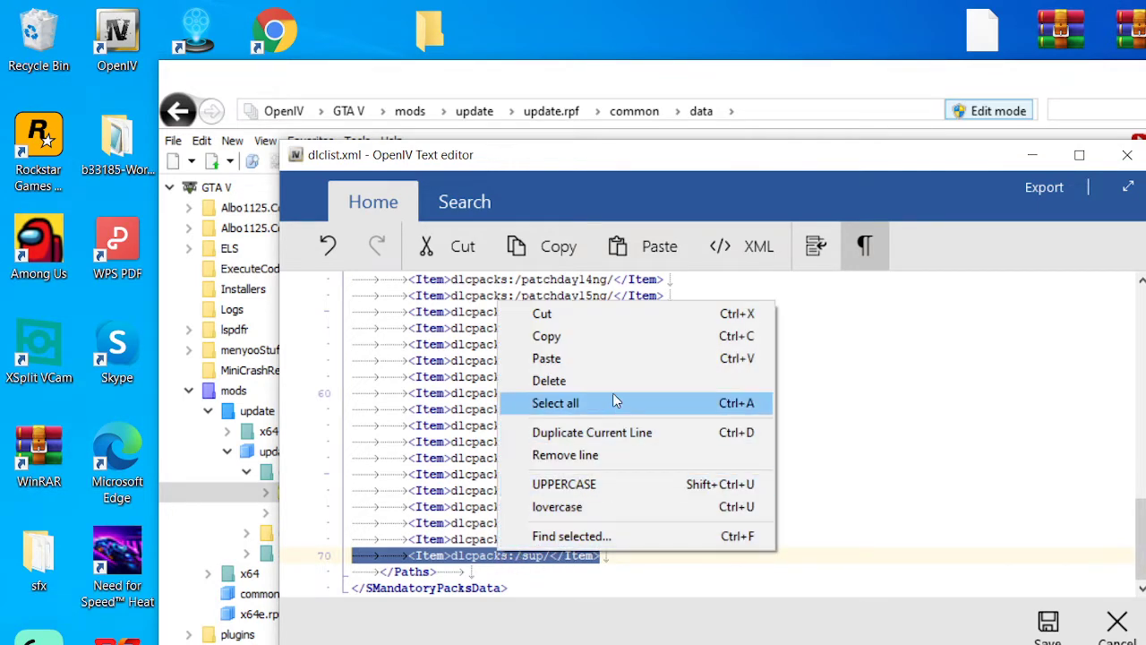
click(615, 336)
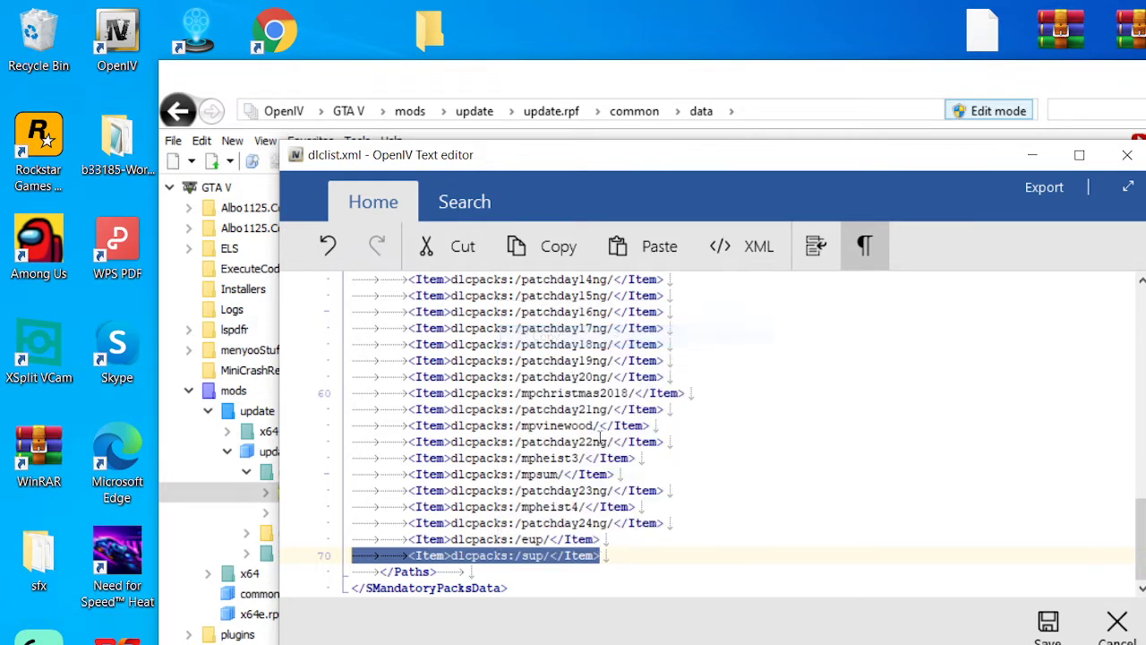
Step: Add an unindented new line below the dlcpacks:/sup/ item and paste the copied line there
click(601, 555)
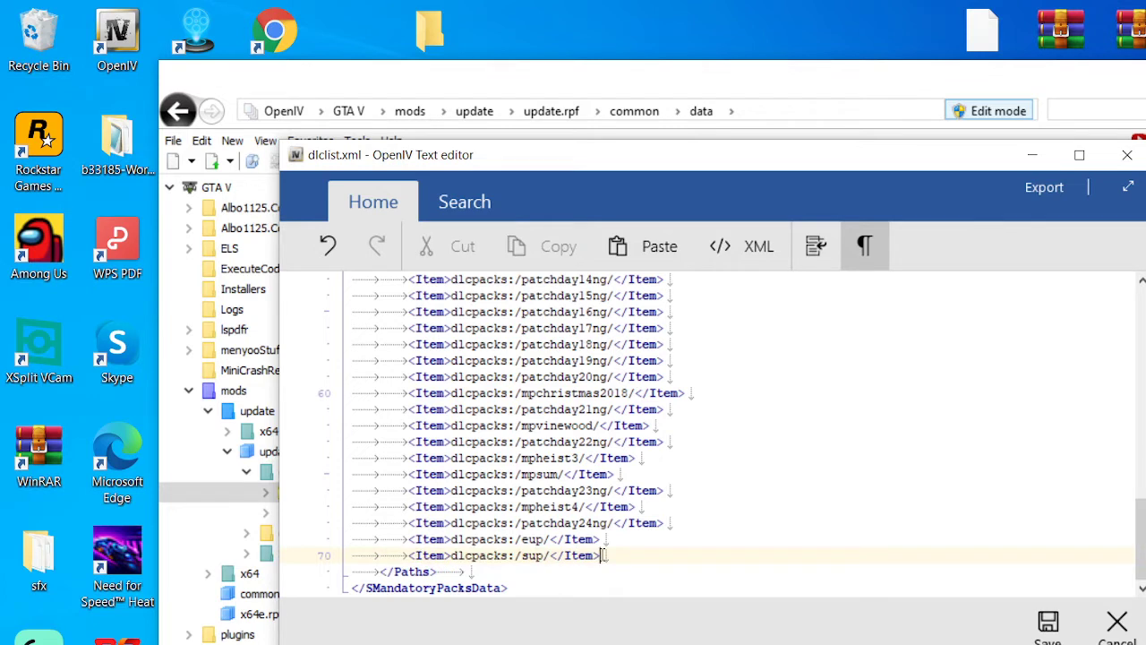
key(Return)
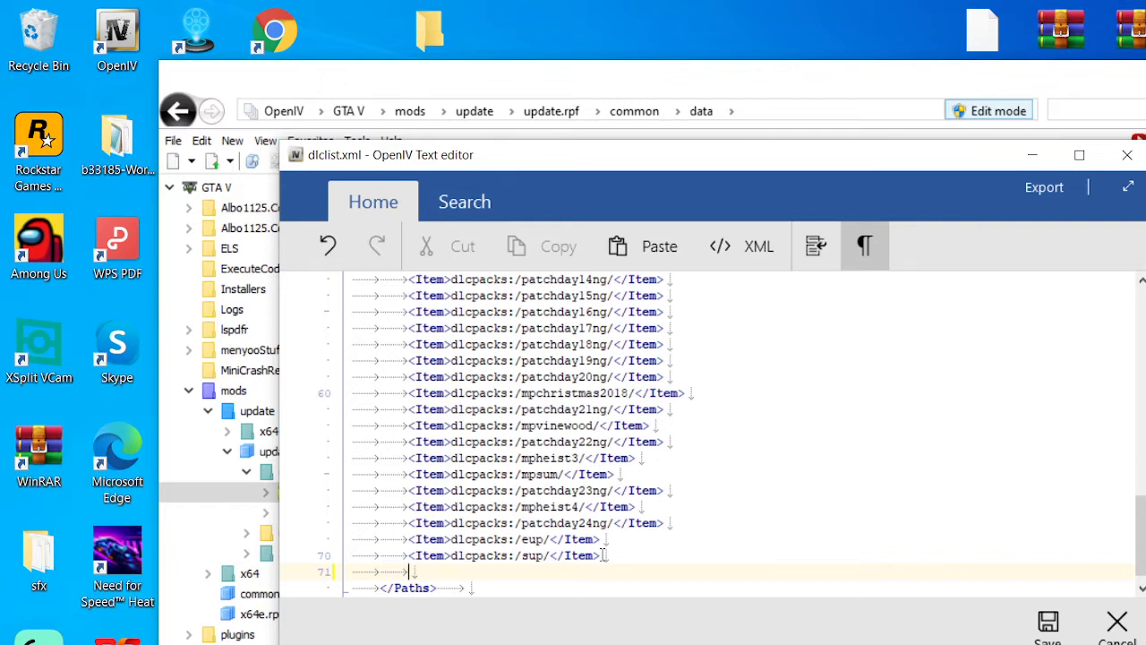
key(BackSpace)
key(BackSpace)
key(BackSpace)
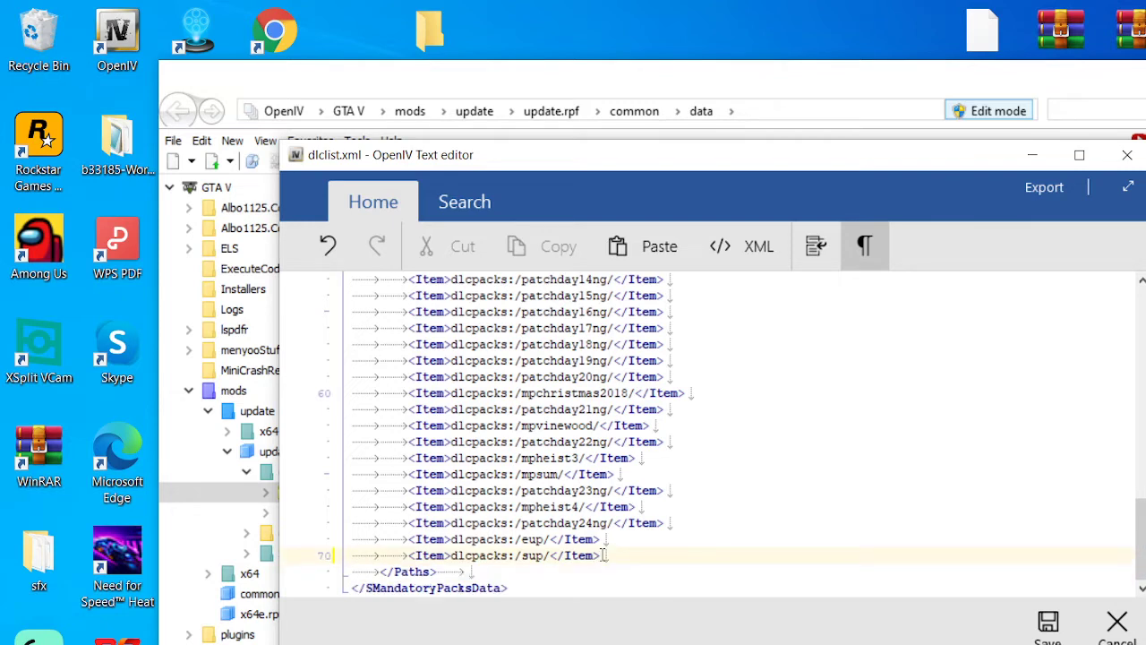
key(Return)
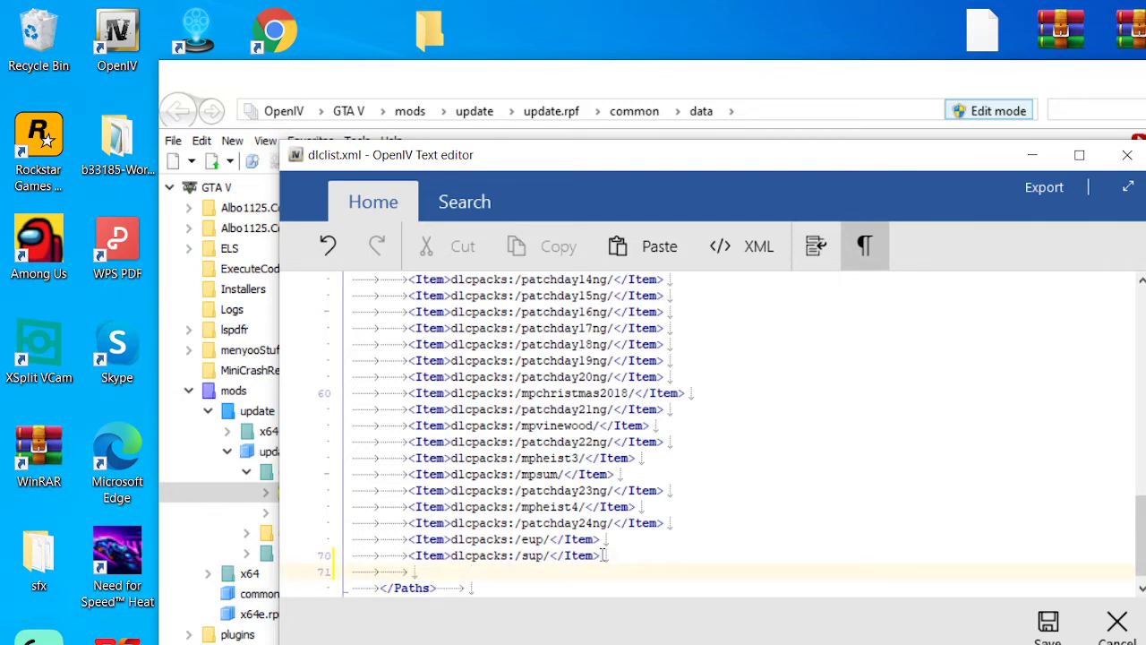
key(BackSpace)
key(BackSpace)
right_click(464, 582)
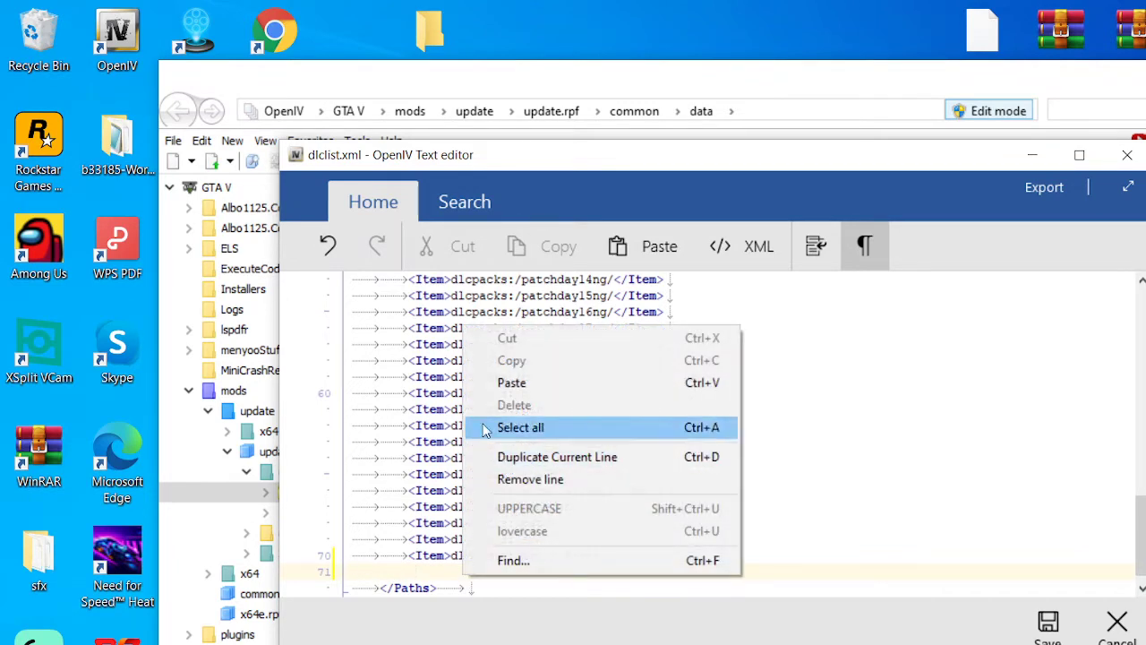
click(502, 385)
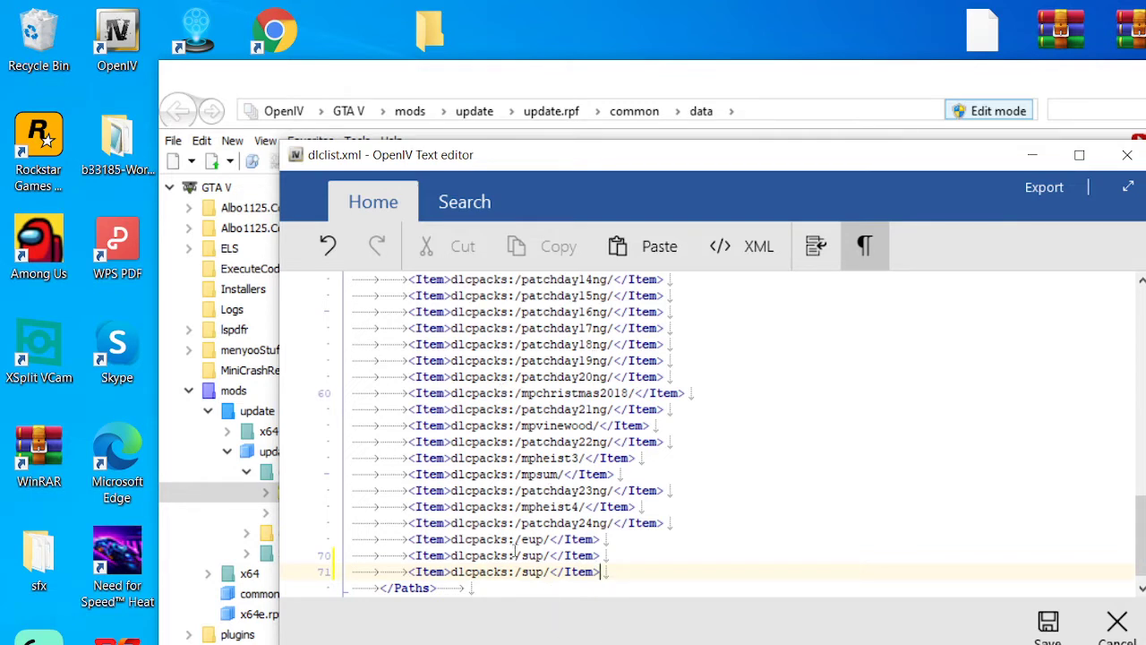
Step: Delete the name sup from the duplicated item, keeping the slashes around it
click(543, 571)
double_click(540, 571)
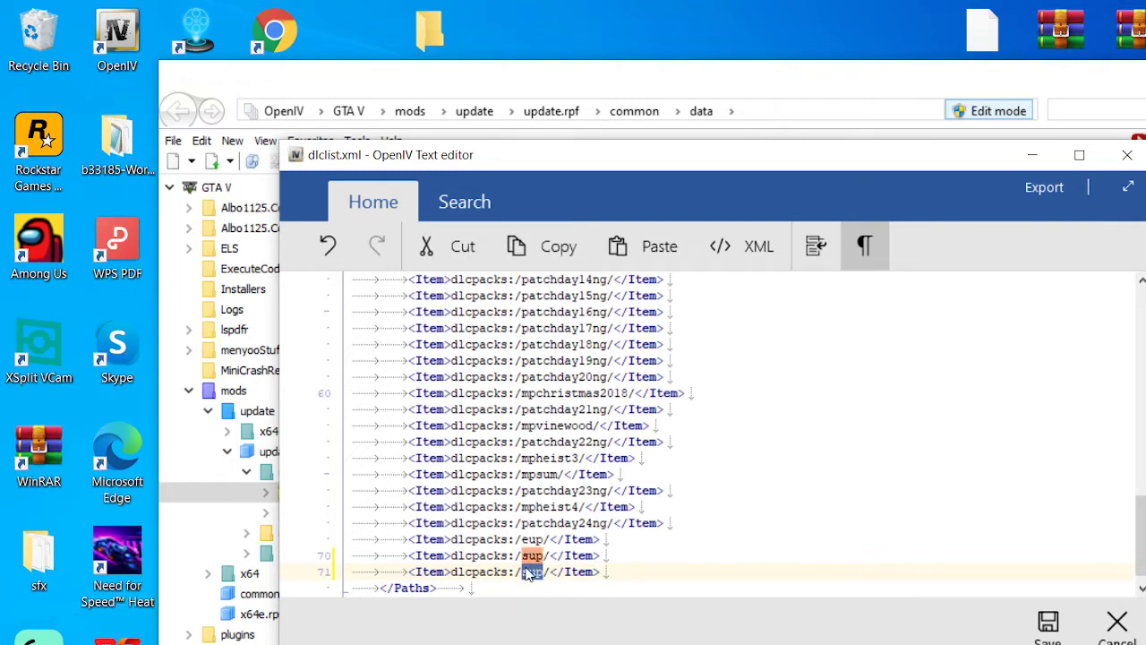
key(BackSpace)
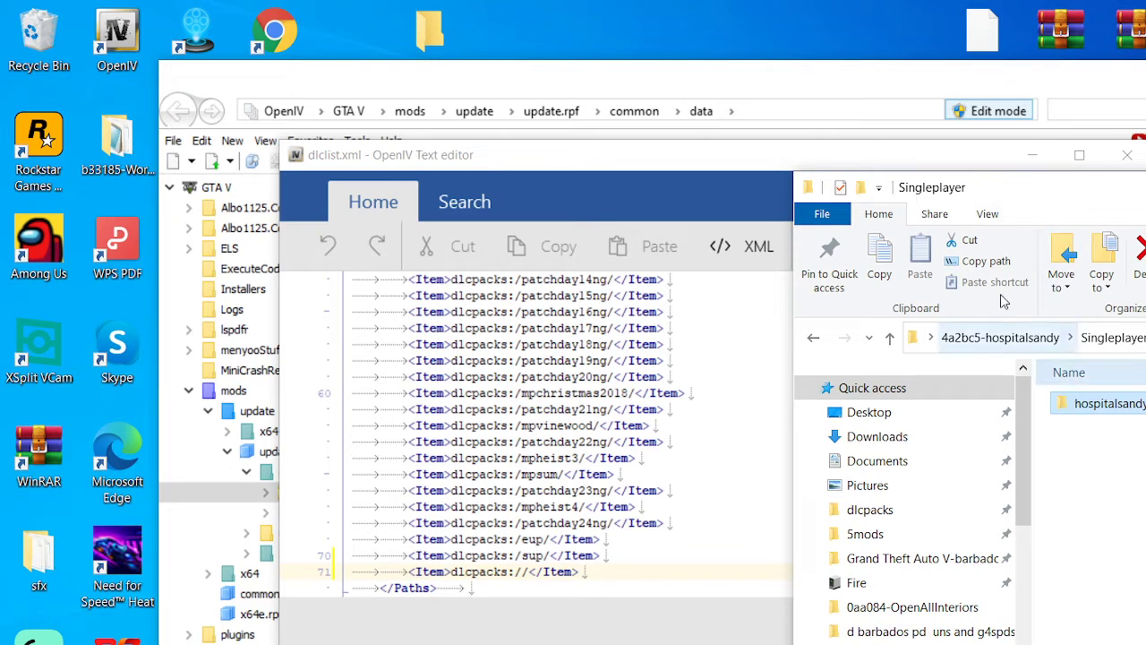
Step: Copy the hospitalsandy folder name from the mod's Singleplayer folder and paste it between the slashes of the new dlcpacks item
click(1086, 406)
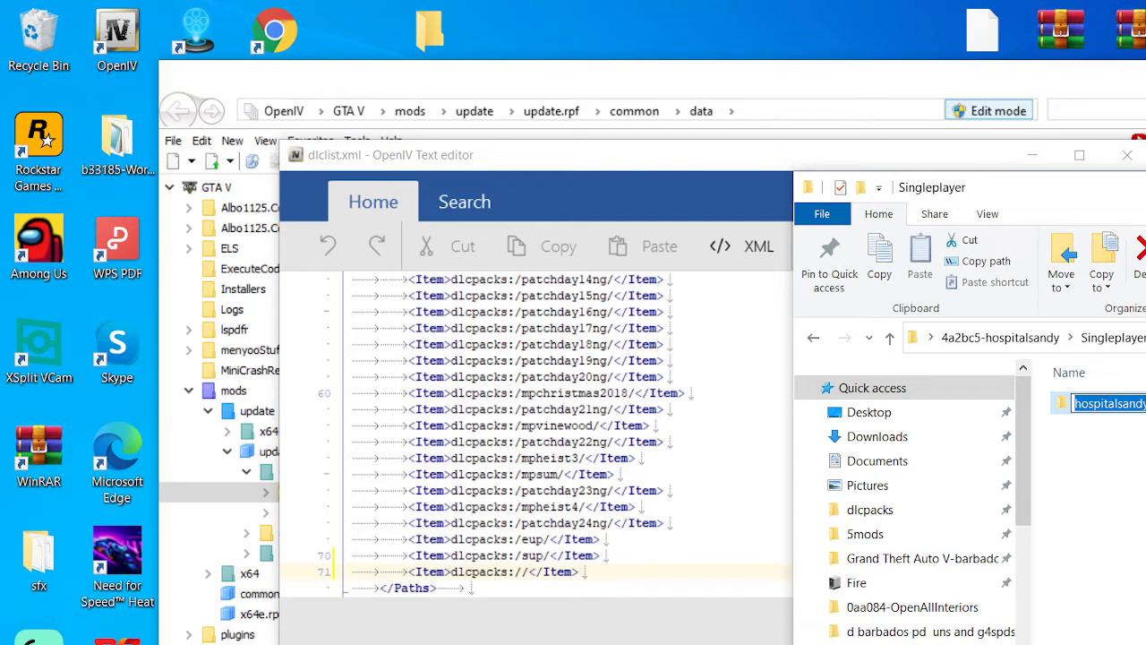
drag(1030, 187, 487, 168)
key(alt+F4)
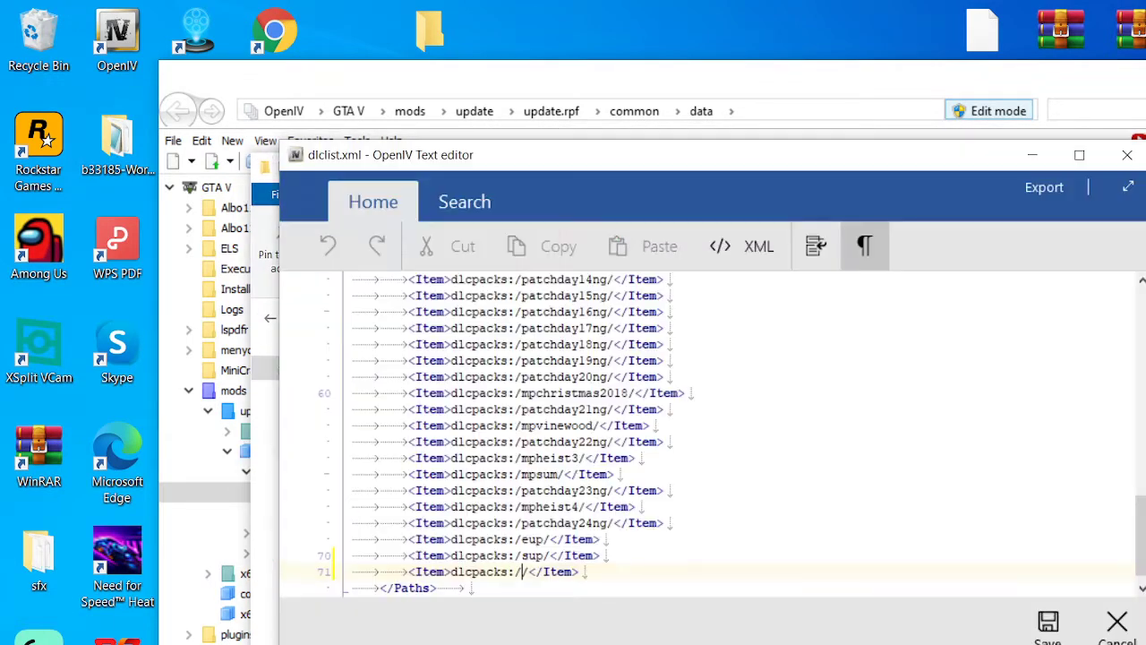
right_click(525, 571)
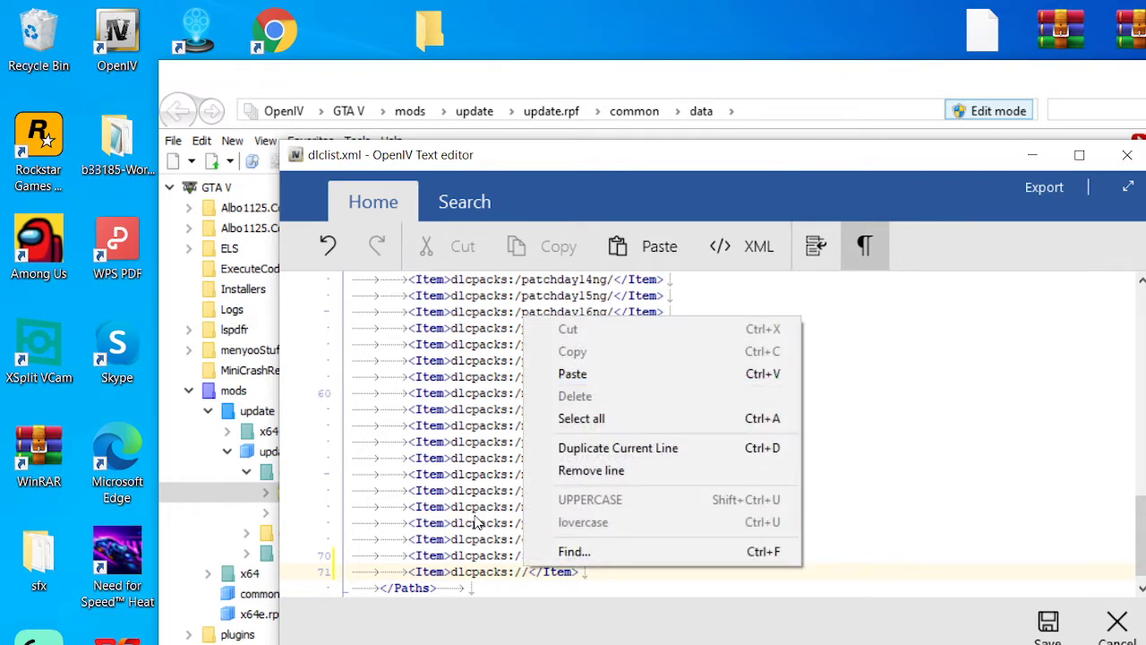
click(520, 571)
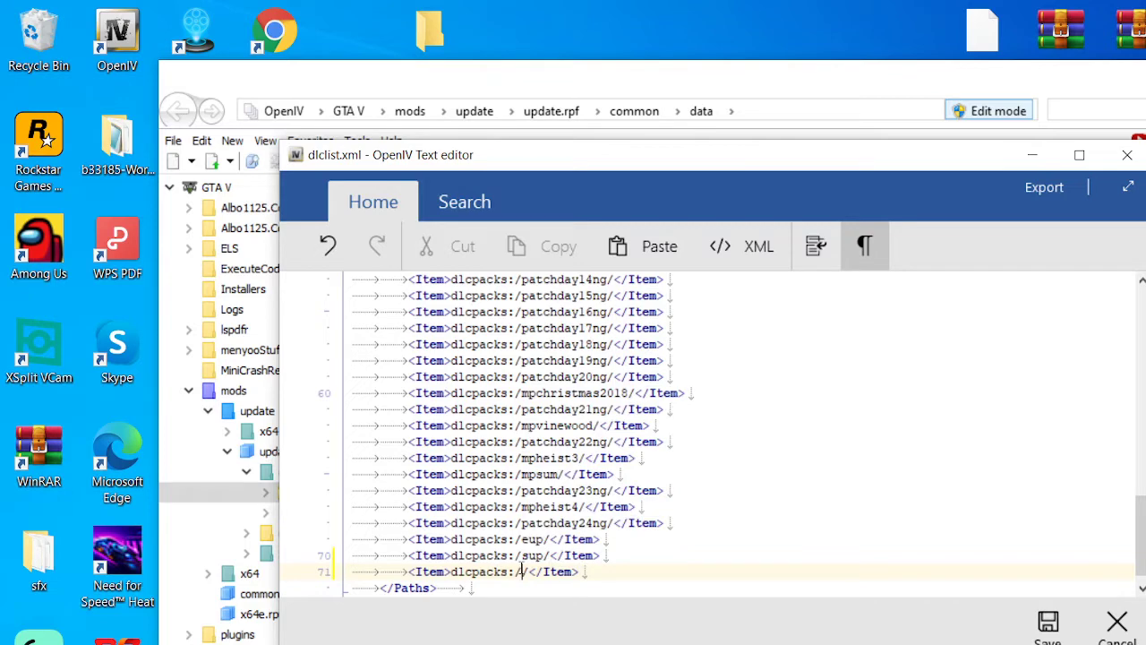
right_click(520, 571)
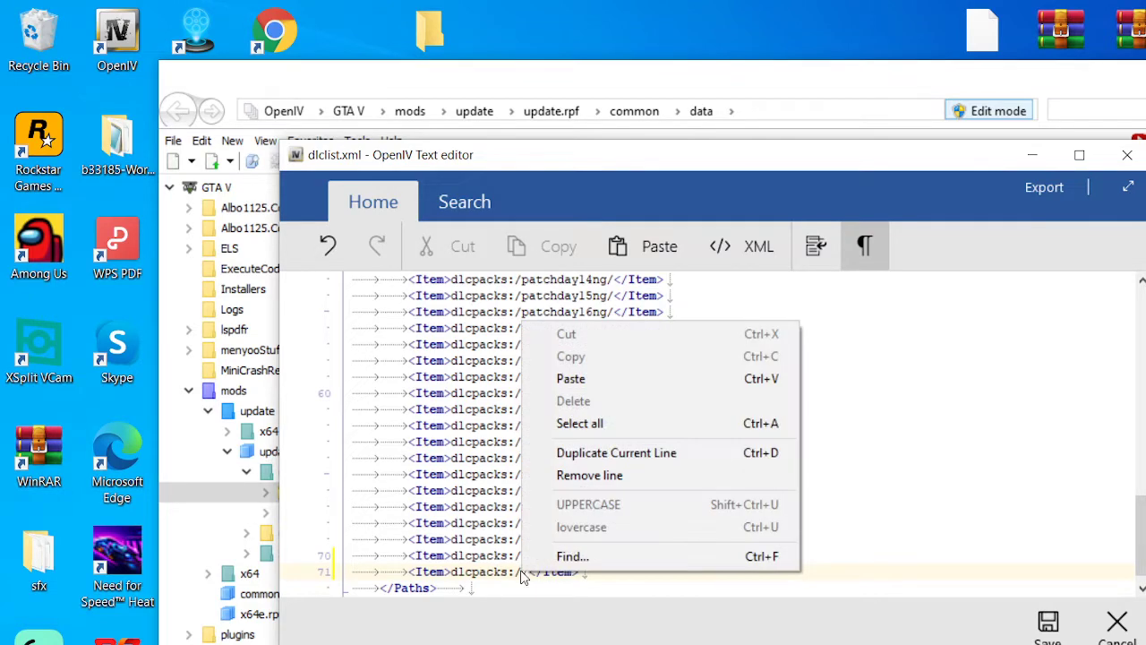
click(598, 380)
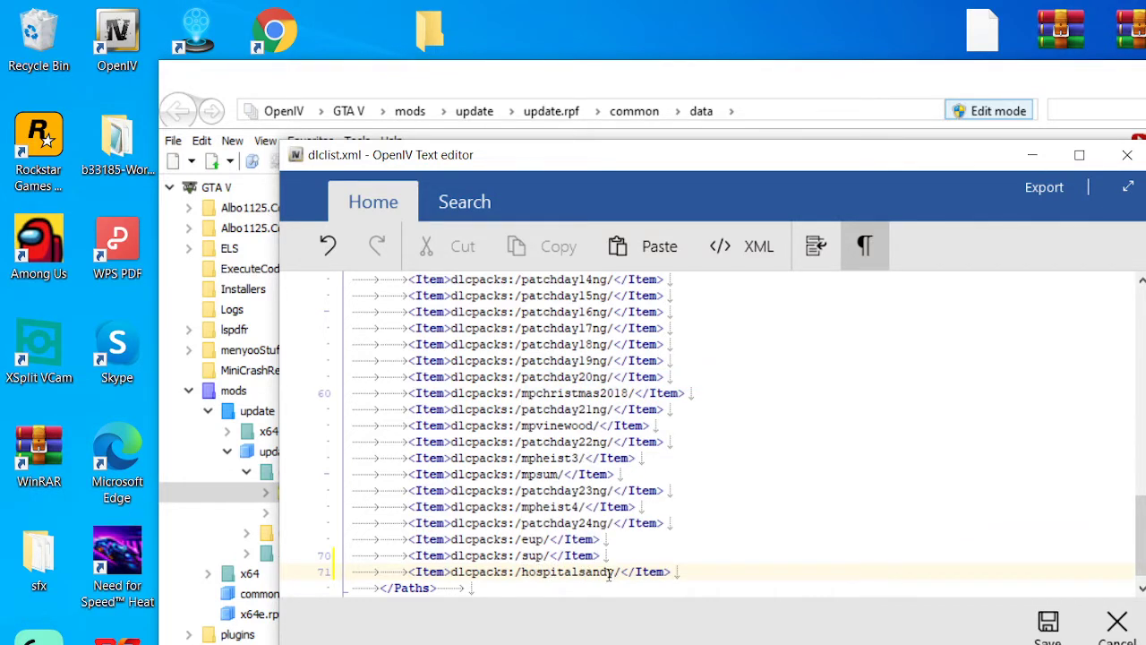
Step: Save the edited dlclist.xml with the new dlcpacks:/hospitalsandy/ entry
scroll(753, 522, down, 1)
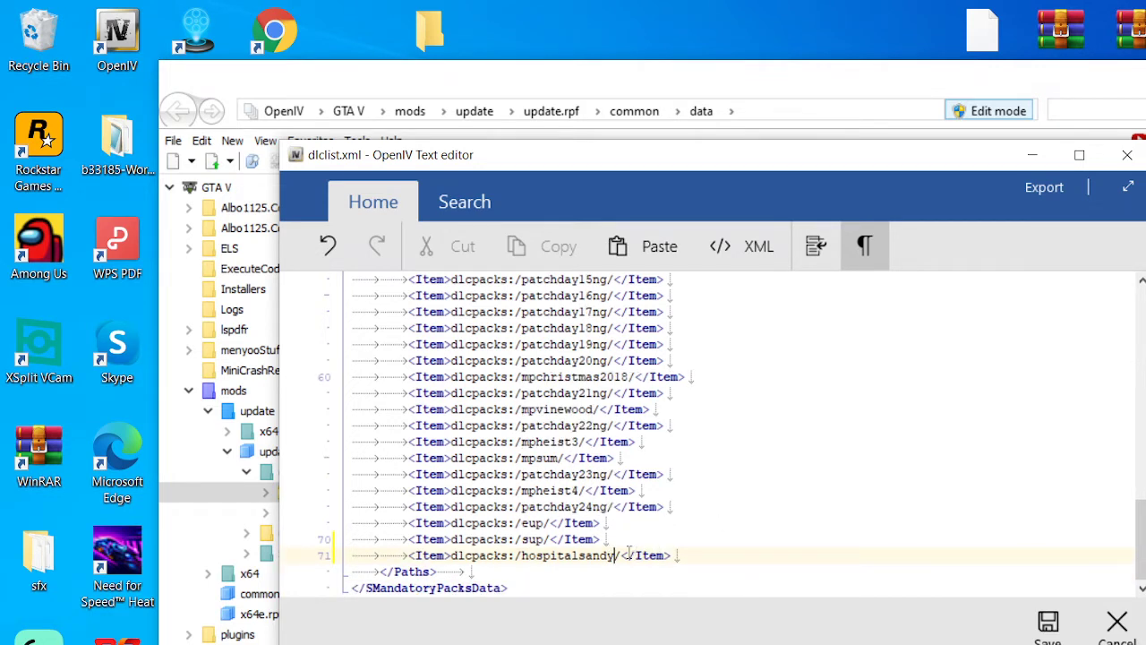
click(535, 571)
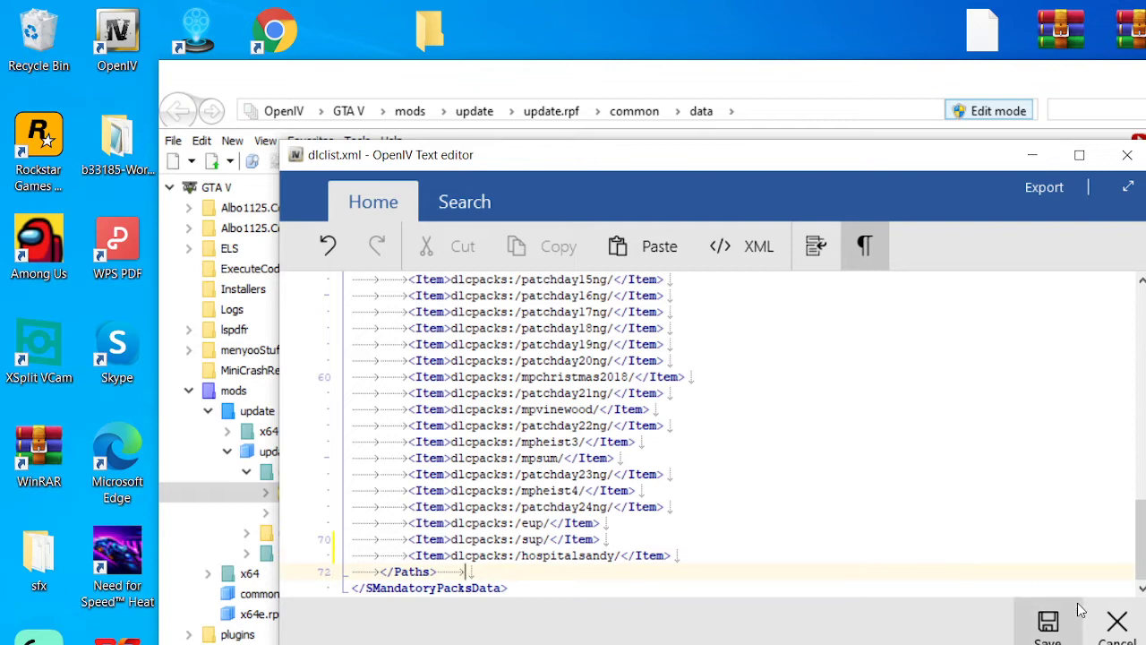
click(1050, 622)
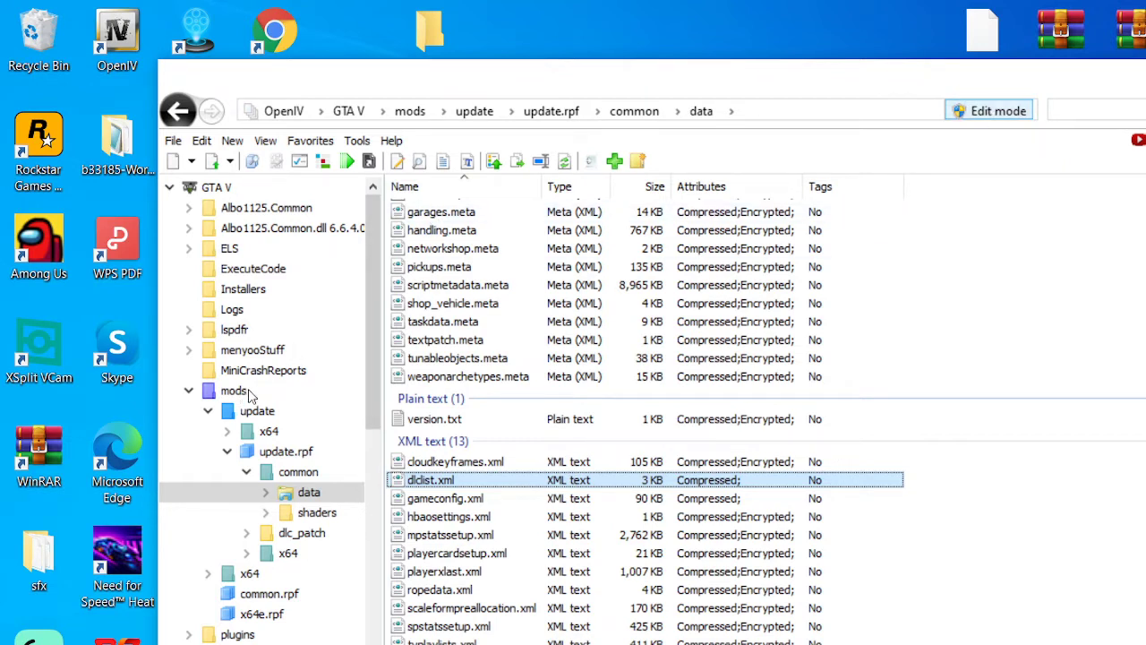
Step: Collapse the mods folder in the tree, turn off Edit mode, and return to the desktop
click(234, 391)
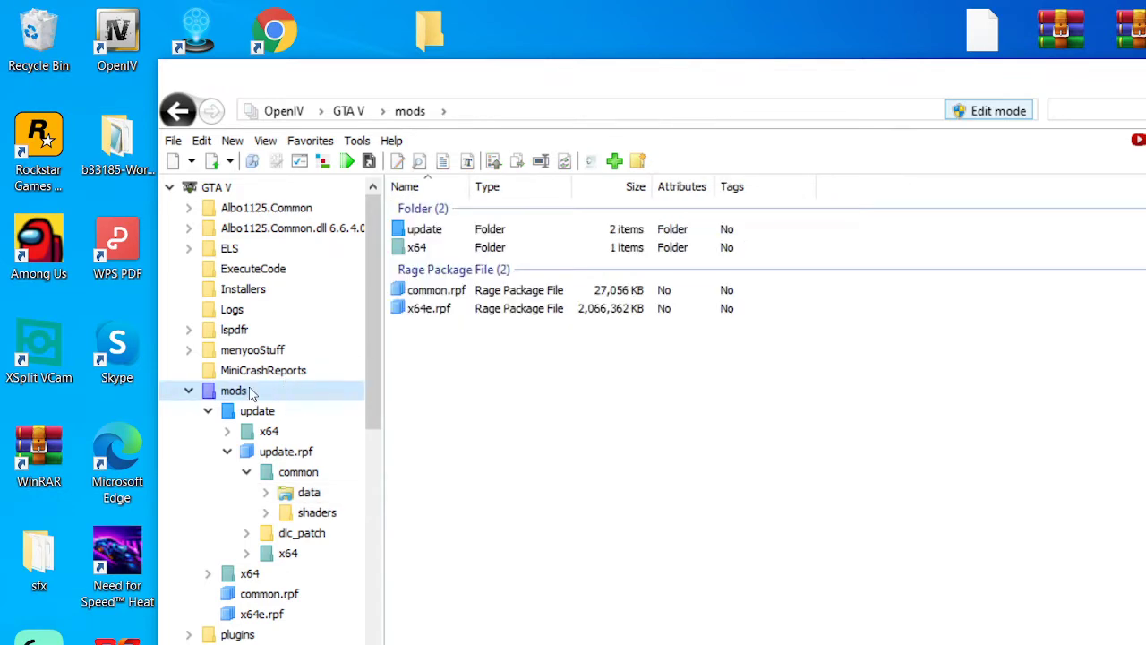
double_click(251, 394)
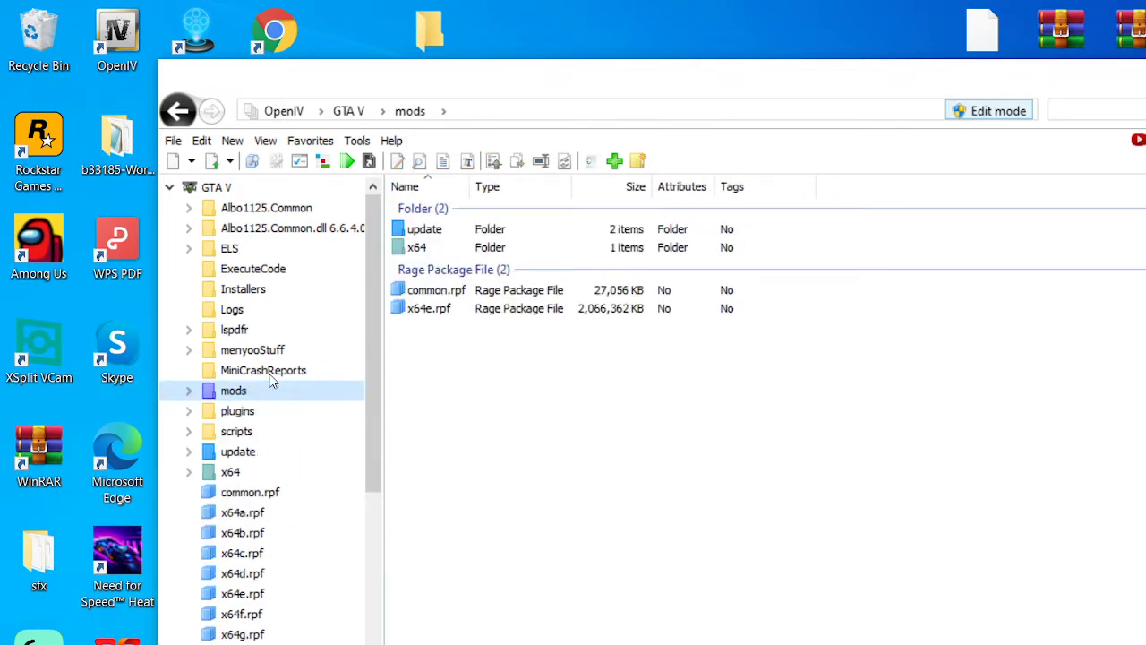
click(959, 103)
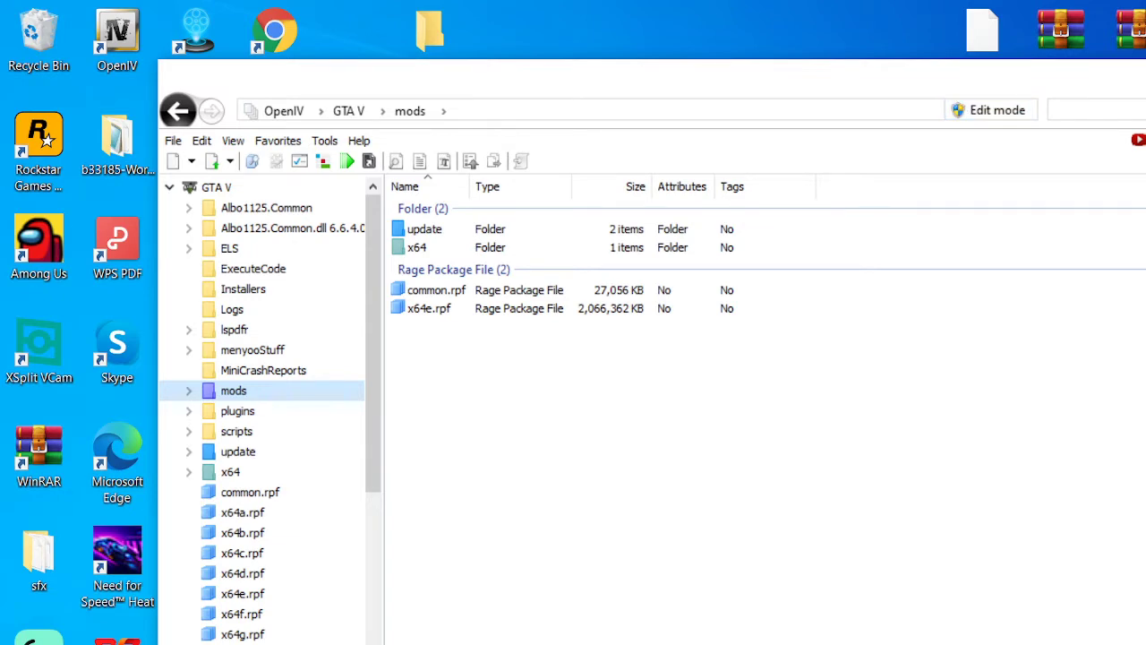
key(super+d)
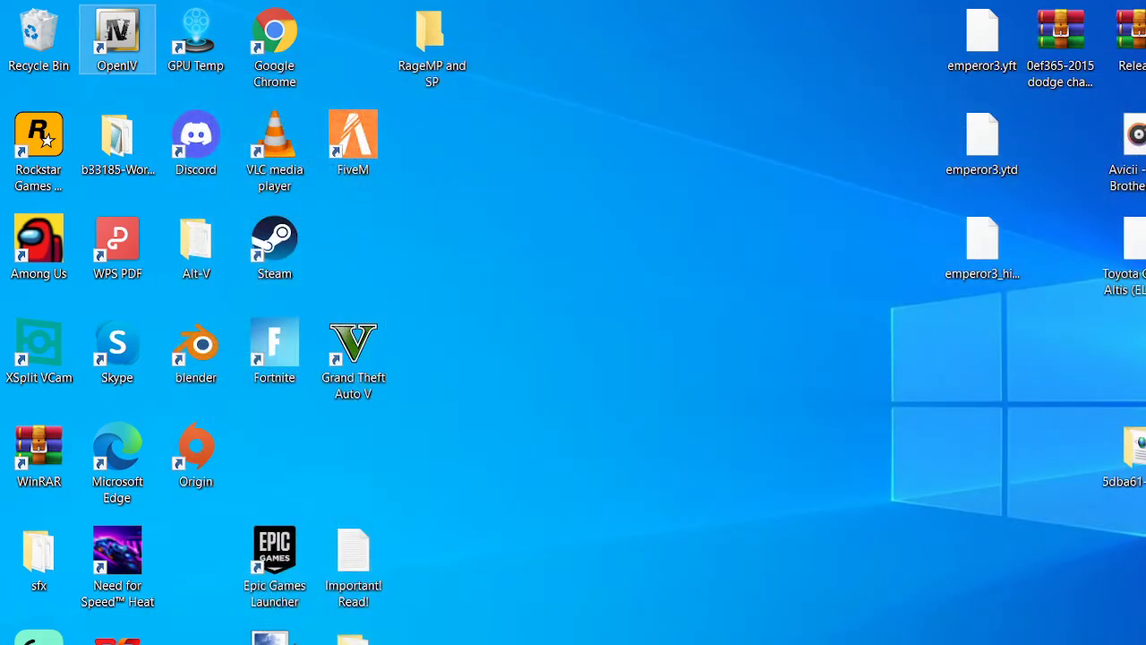
key(super+e)
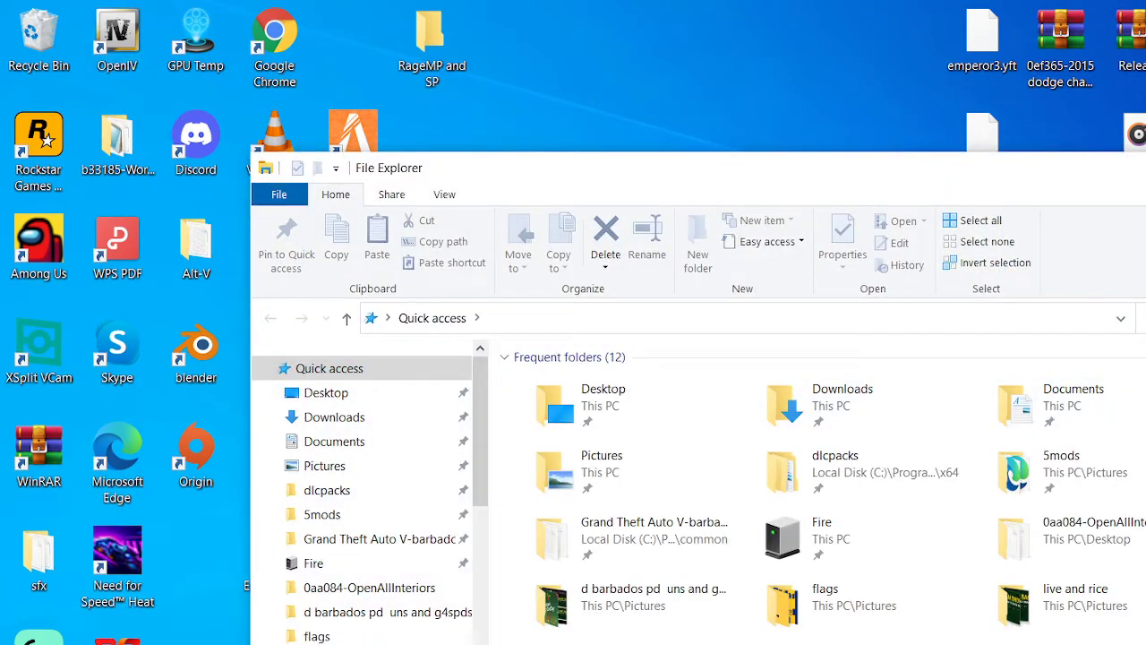
key(super+d)
right_click(843, 174)
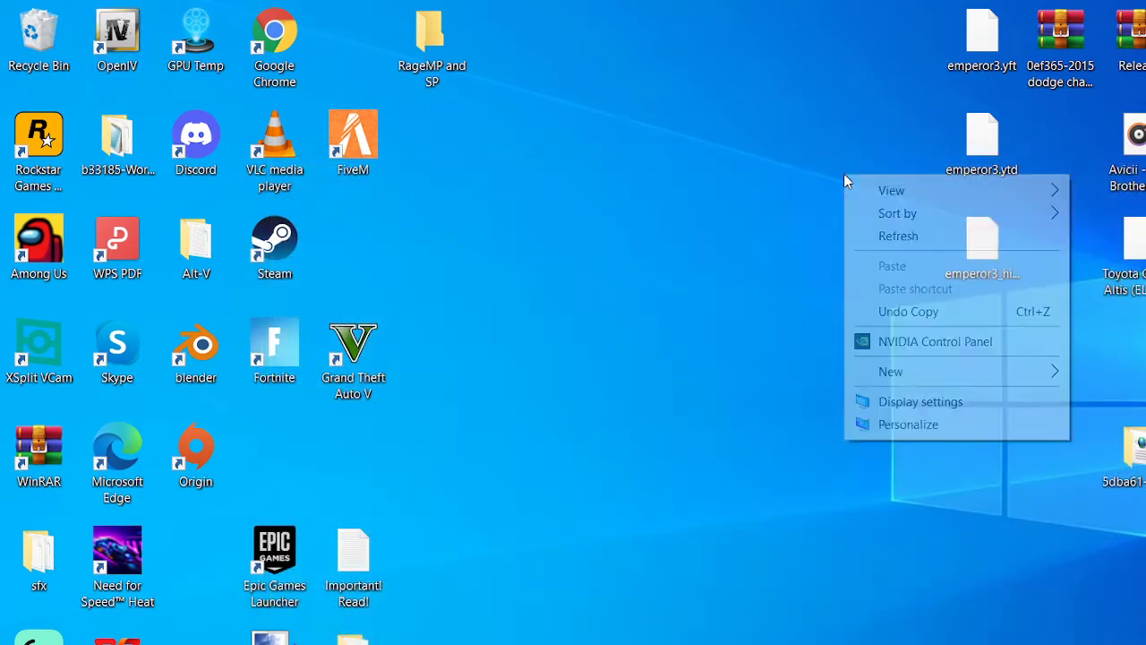
click(881, 234)
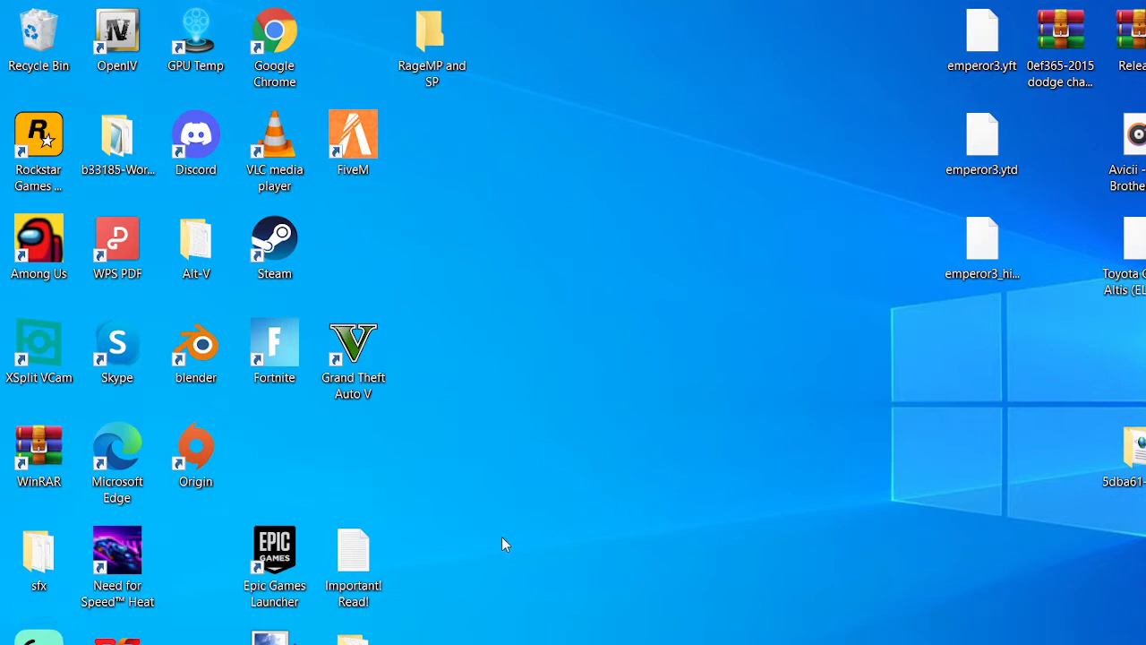
Step: Start Grand Theft Auto V from the desktop and close its Rockstar Games Services connection window
double_click(359, 359)
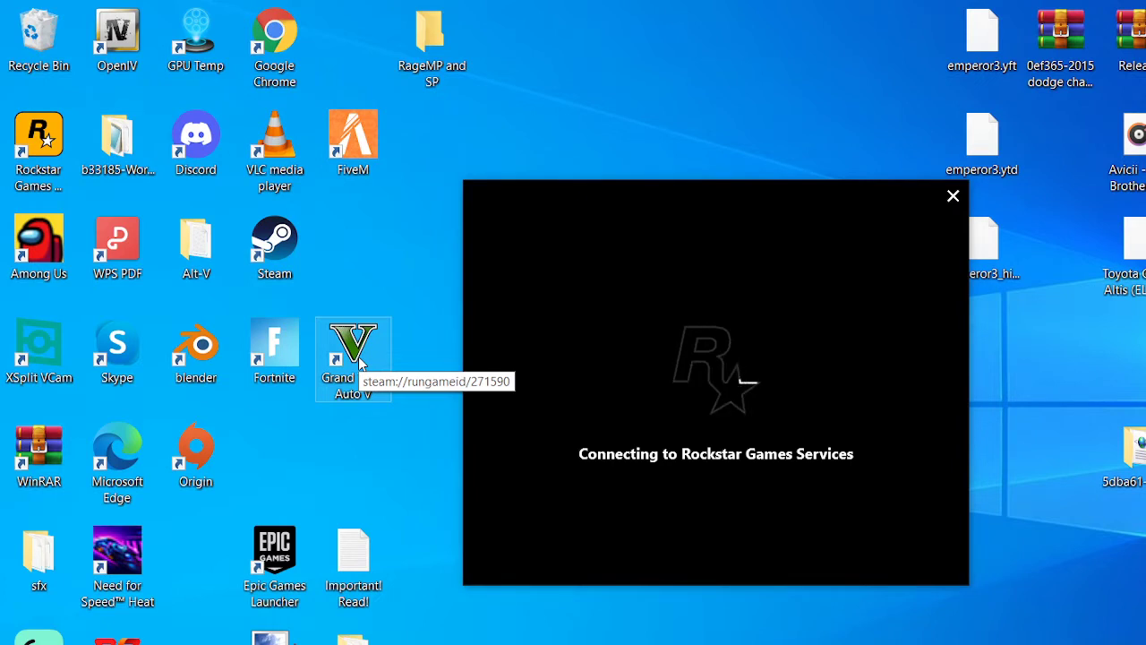
click(952, 195)
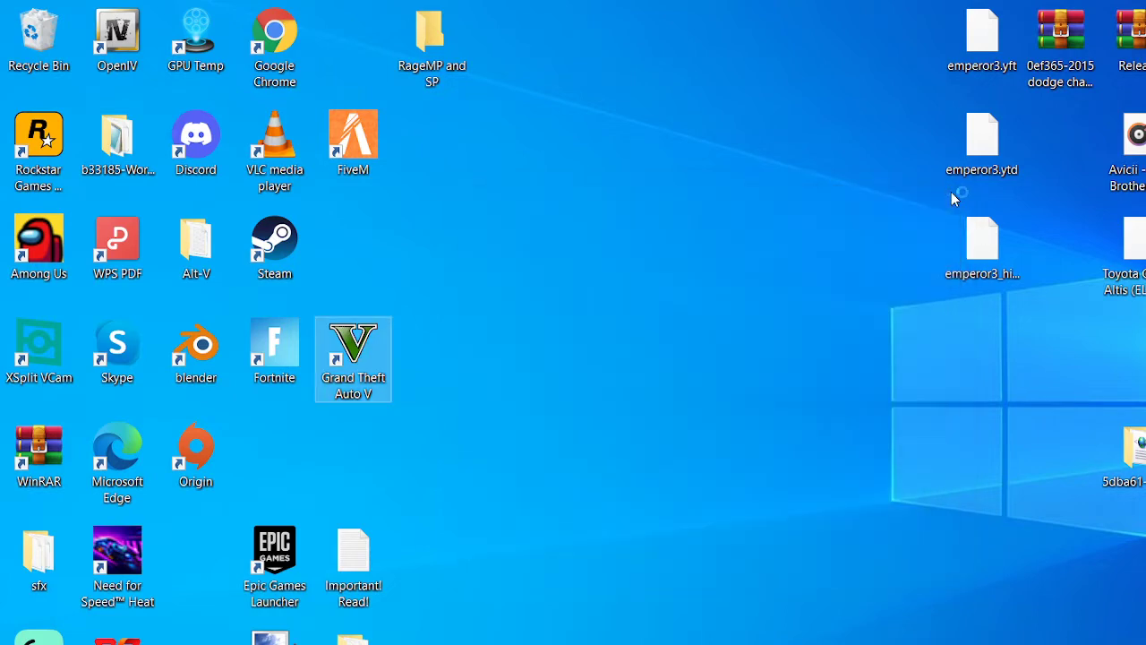
right_click(636, 373)
click(699, 435)
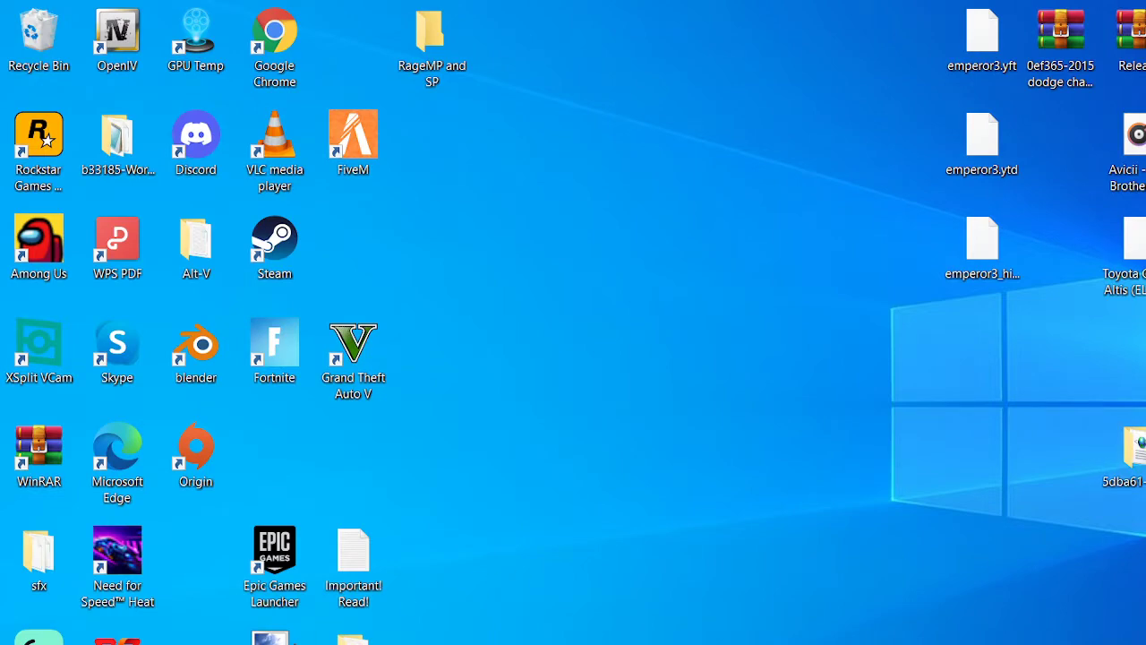
Step: Open File Explorer and look over the frequent folders and recent files in Quick access
key(super+e)
scroll(755, 366, down, 3)
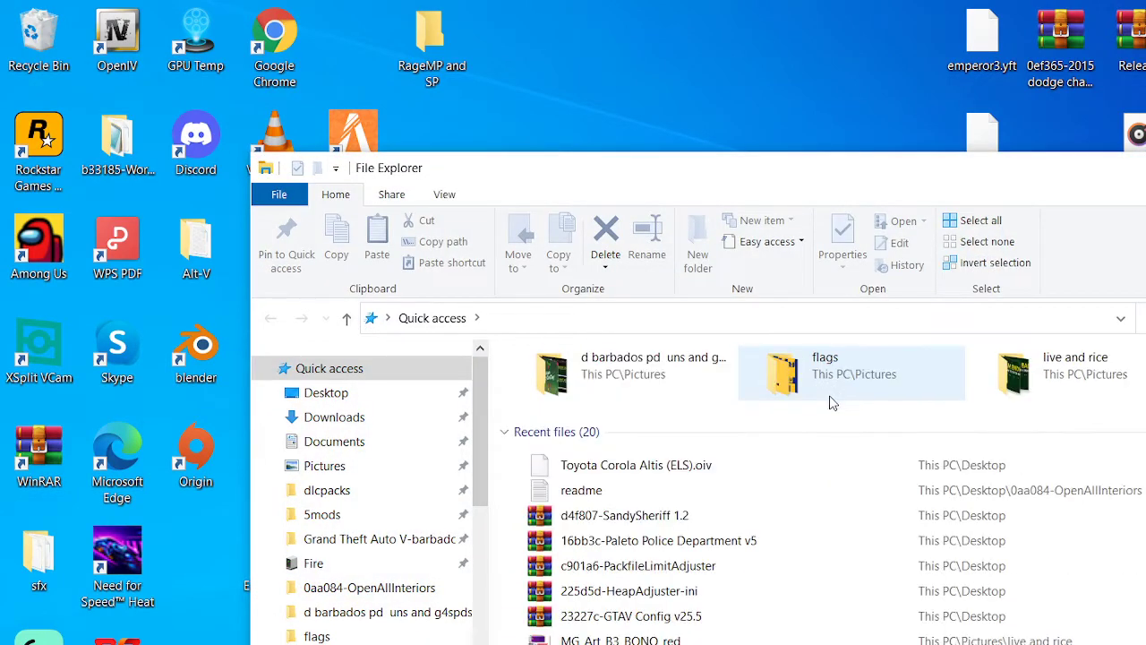
scroll(701, 401, up, 3)
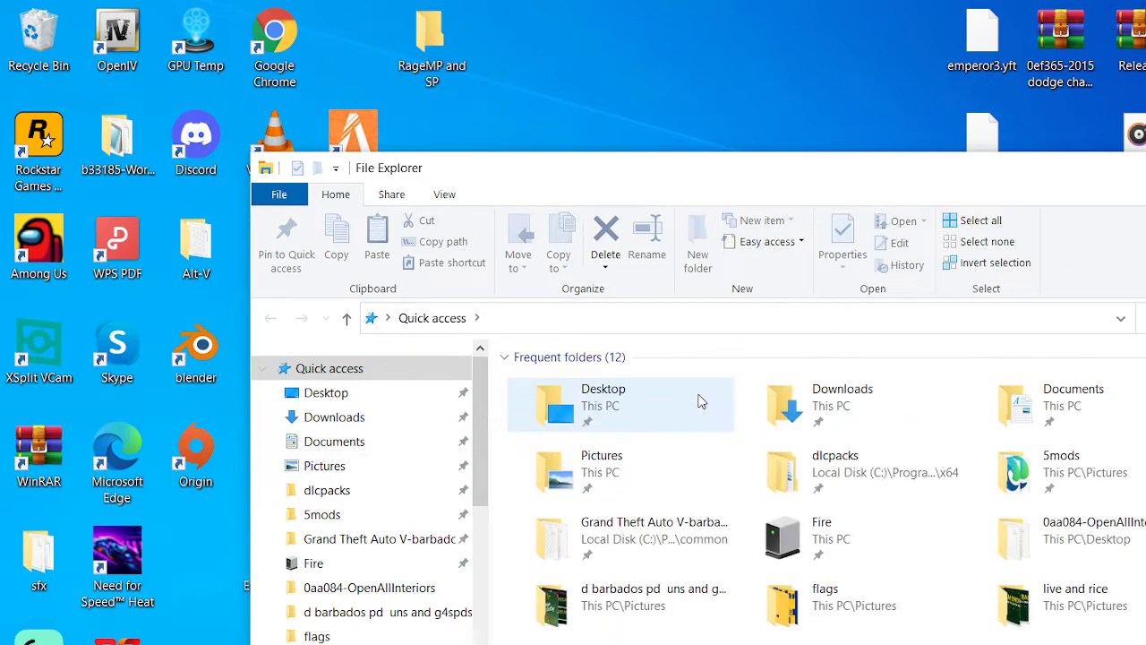
Step: Open the Grand Theft Auto V folder inside steamapps\common and reposition its window on the desktop
click(445, 548)
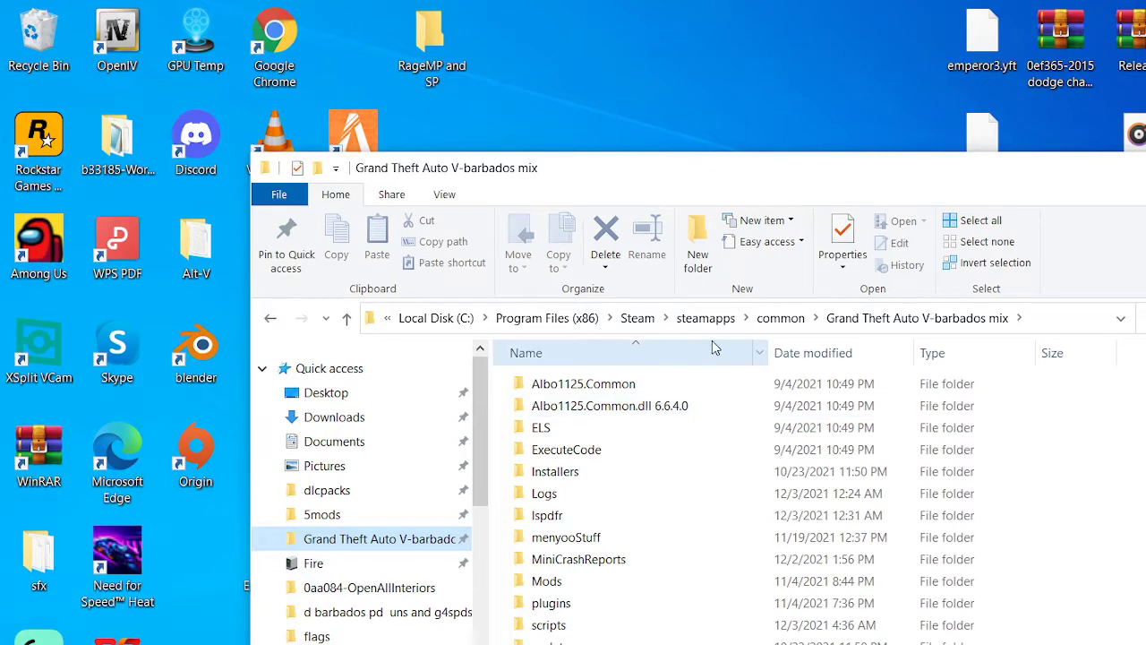
click(781, 317)
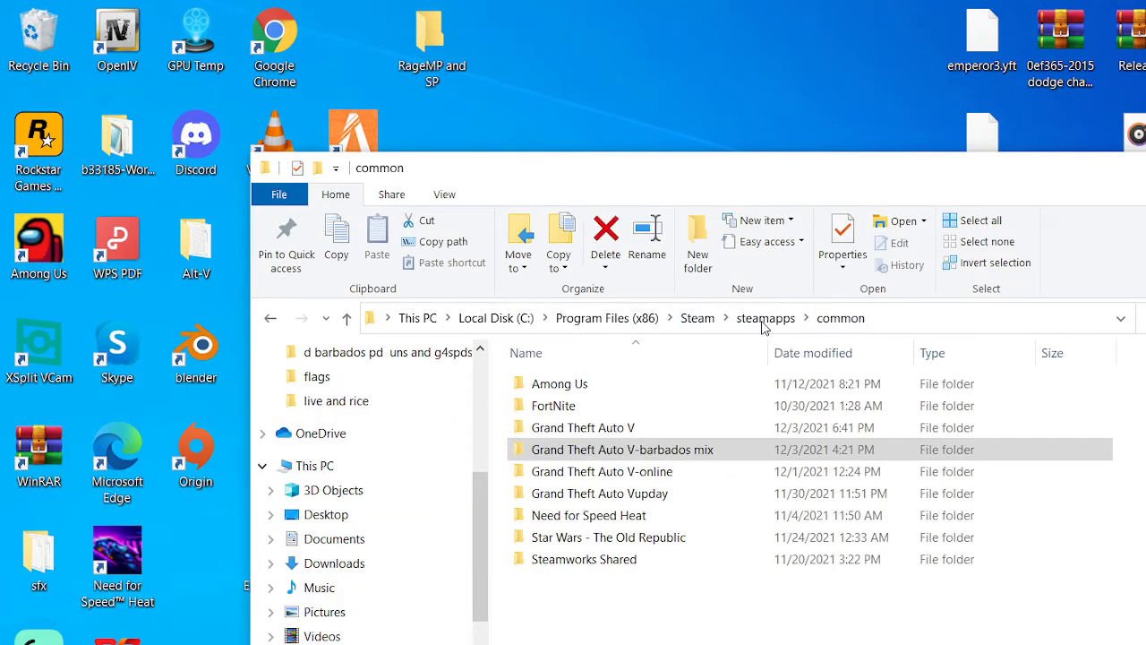
double_click(594, 428)
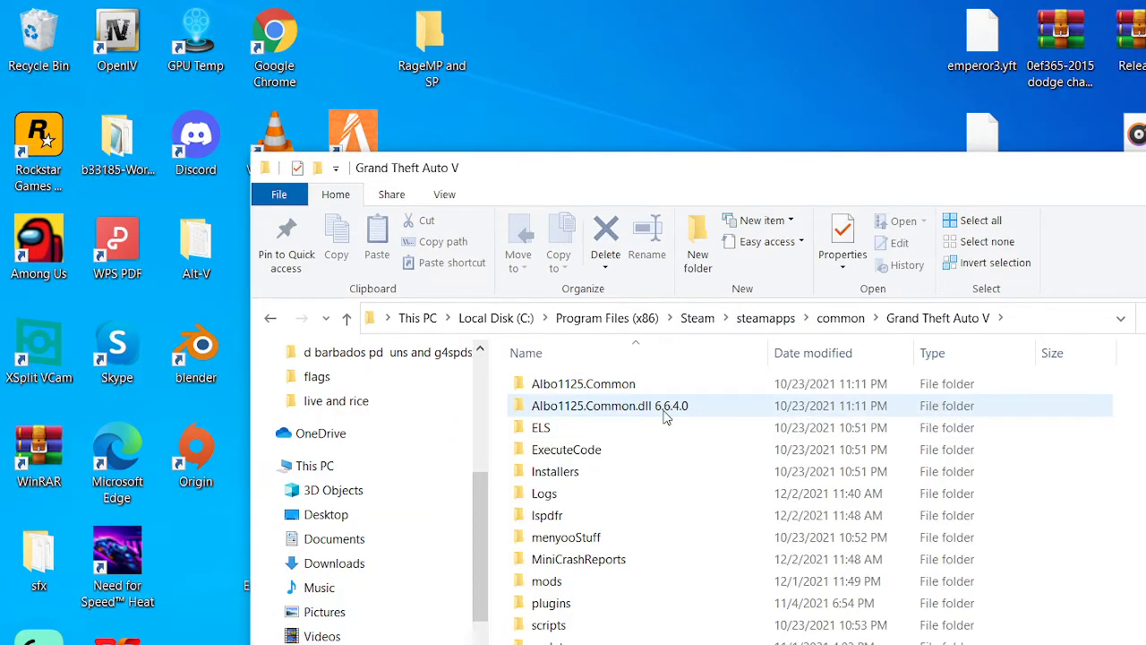
scroll(665, 417, down, 20)
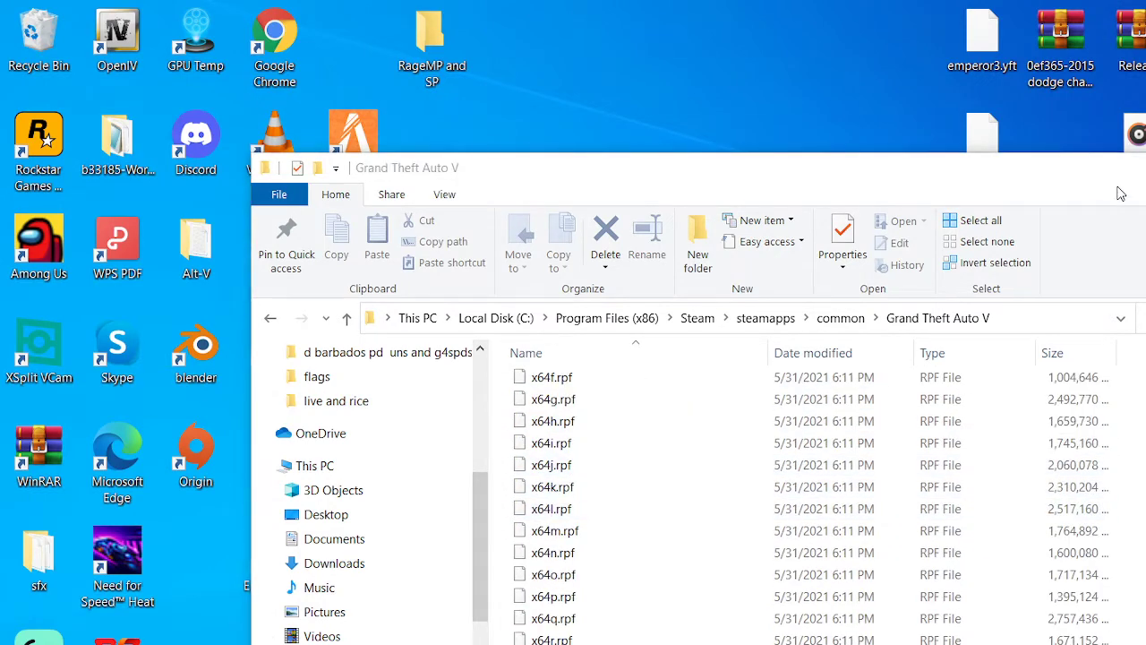
click(1088, 198)
drag(813, 172, 578, 107)
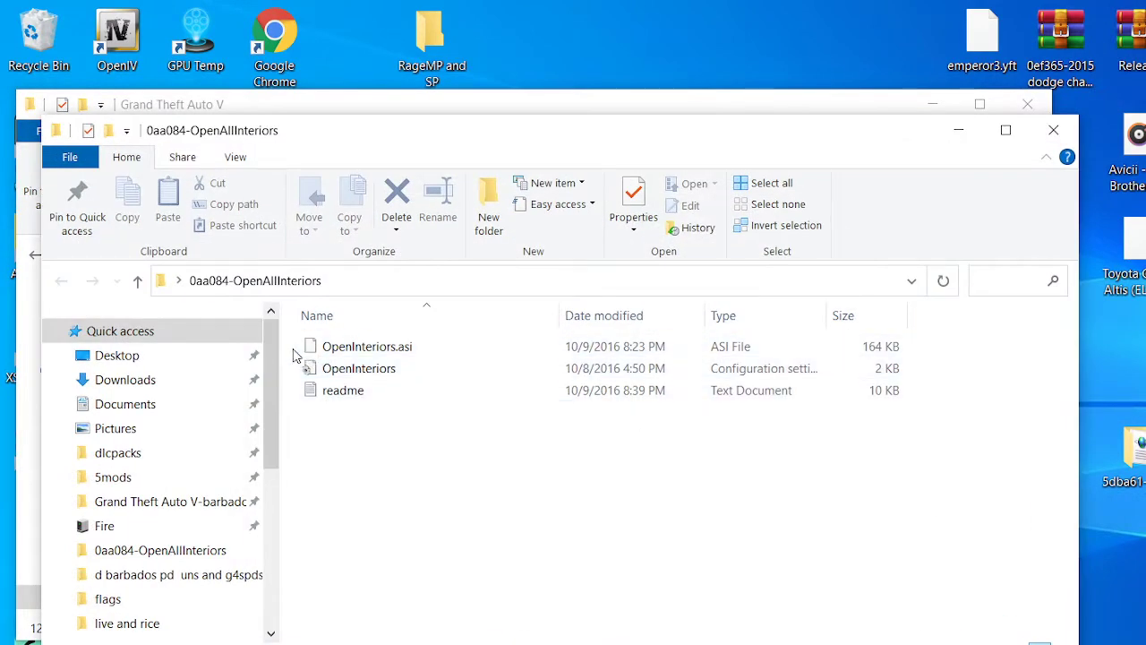
Step: Copy OpenInteriors.asi and the OpenInteriors configuration file from the 0aa084-OpenAllInteriors folder, leaving out the readme, and close that folder
drag(296, 354, 429, 379)
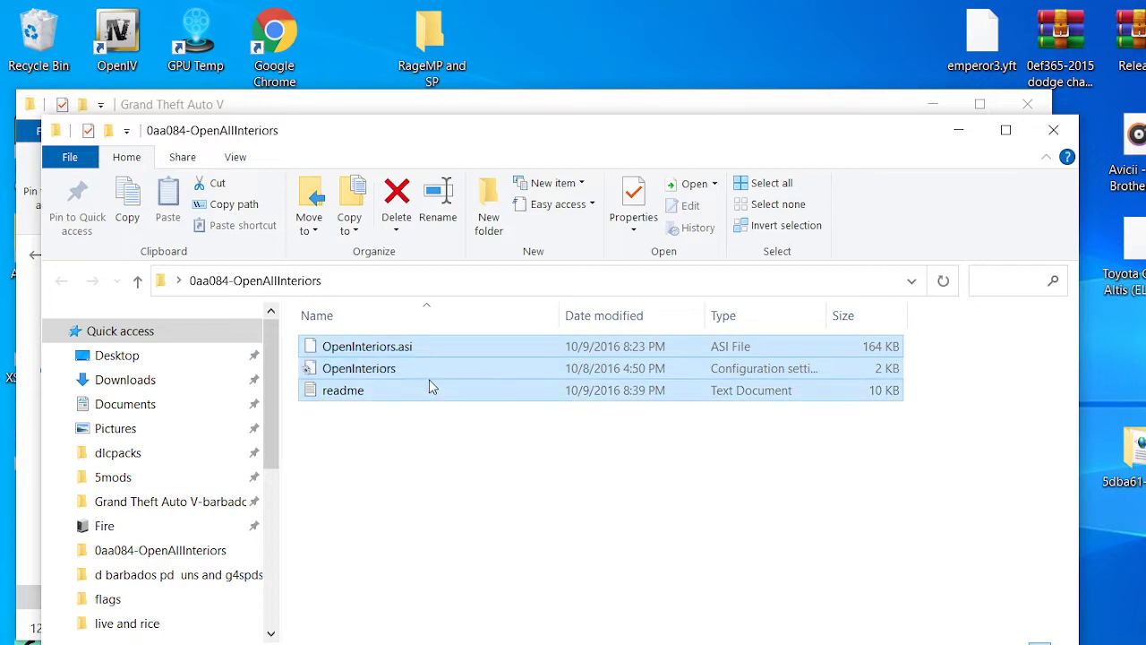
click(403, 419)
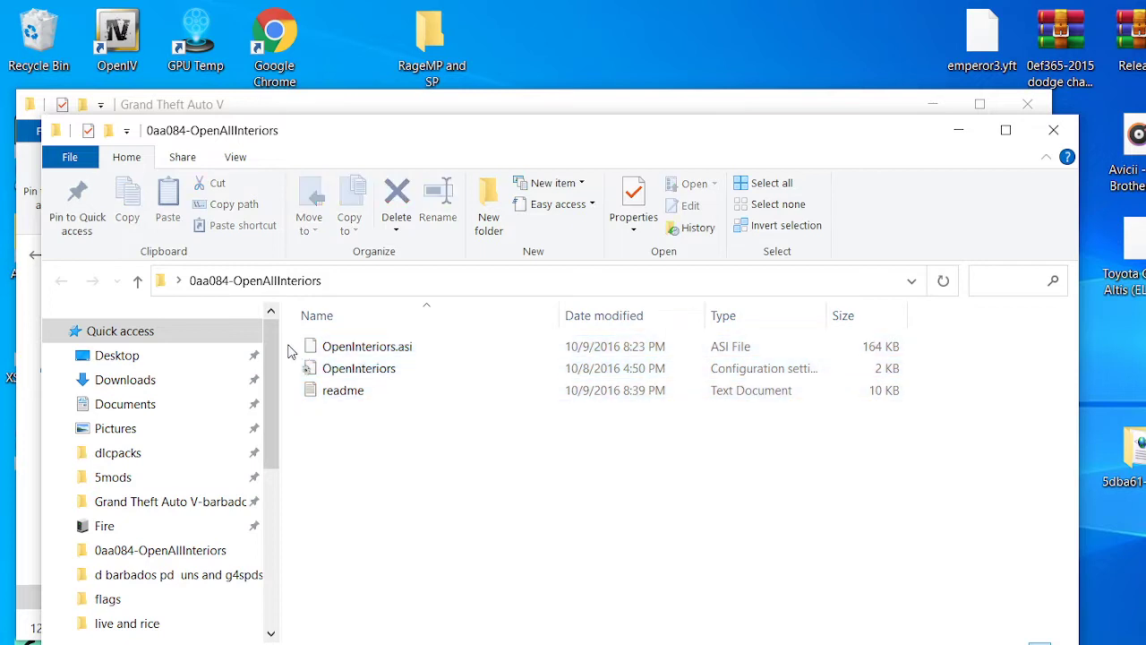
drag(291, 352, 446, 374)
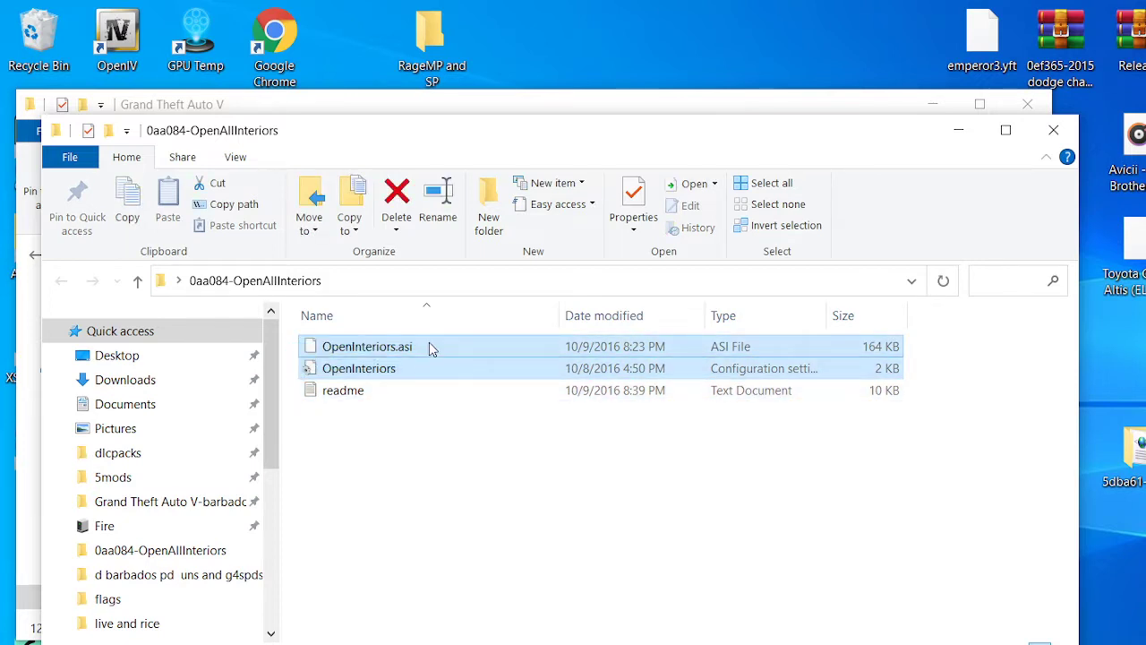
right_click(429, 343)
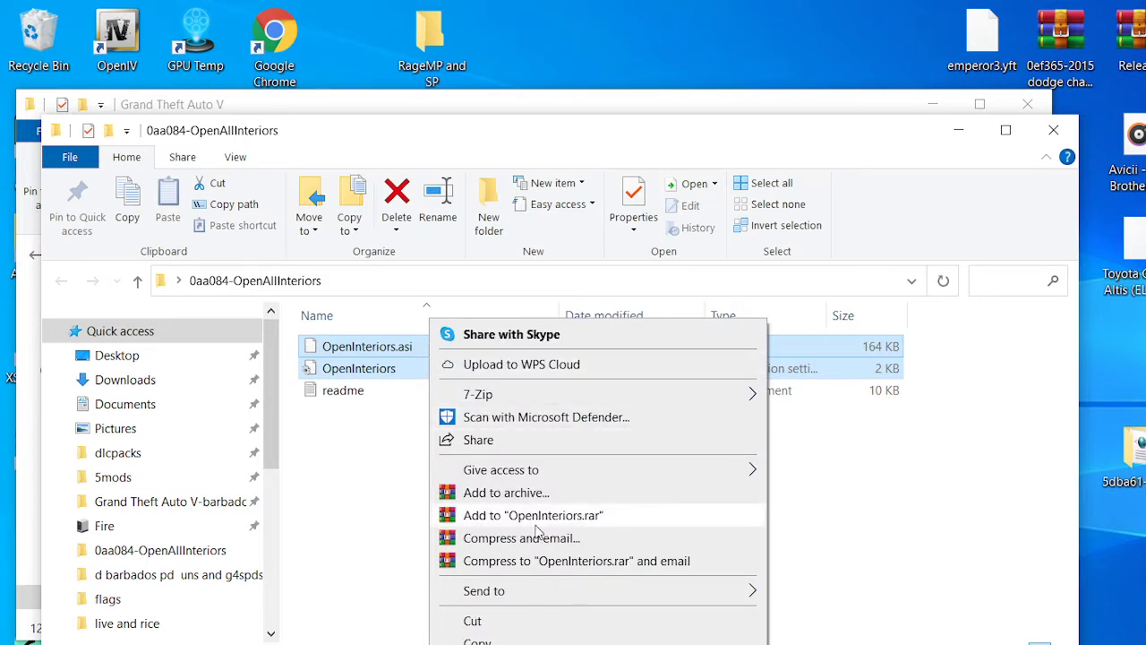
click(504, 641)
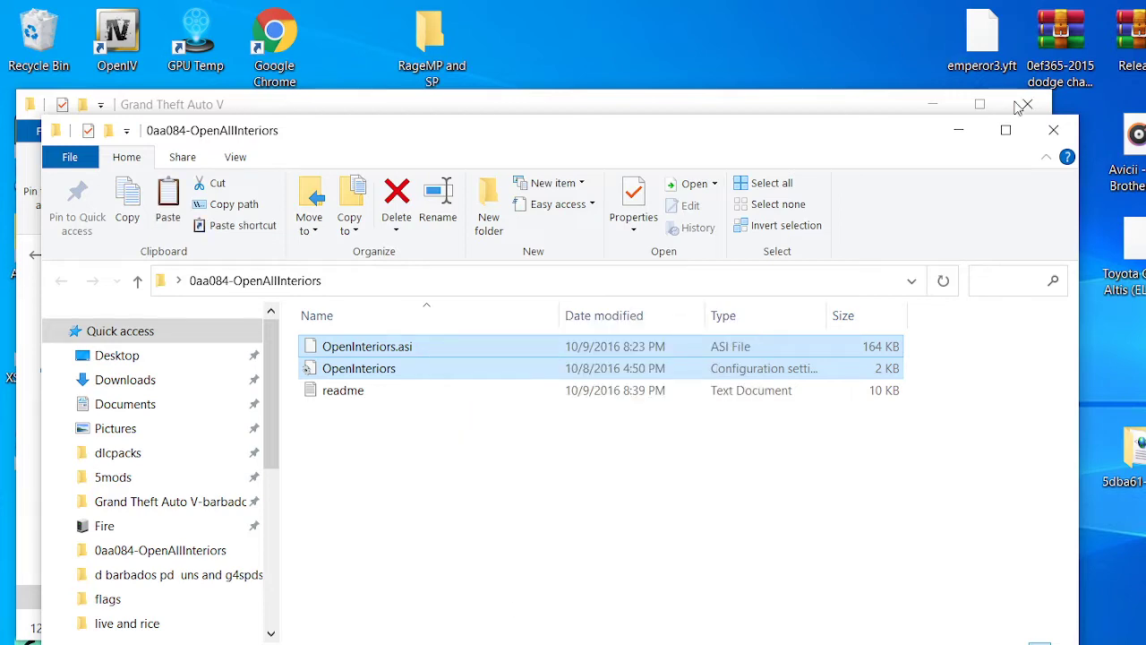
click(1052, 129)
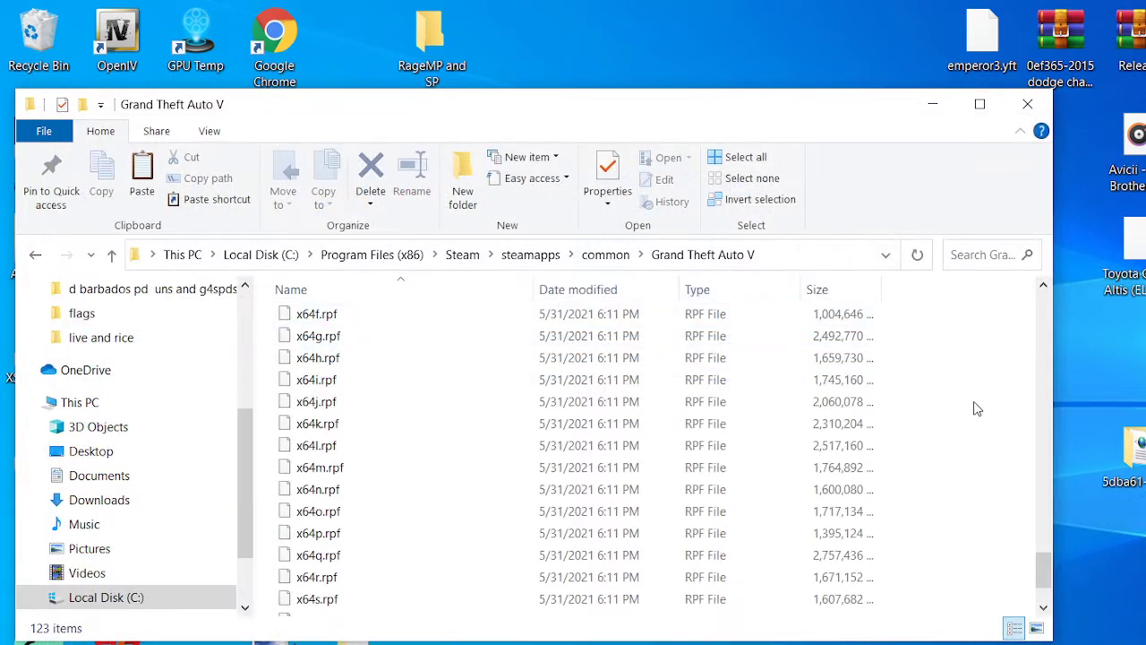
Step: Paste the two OpenInteriors files into the Grand Theft Auto V folder, replace the existing copies, and refresh the folder
scroll(1028, 483, up, 4)
scroll(974, 524, up, 15)
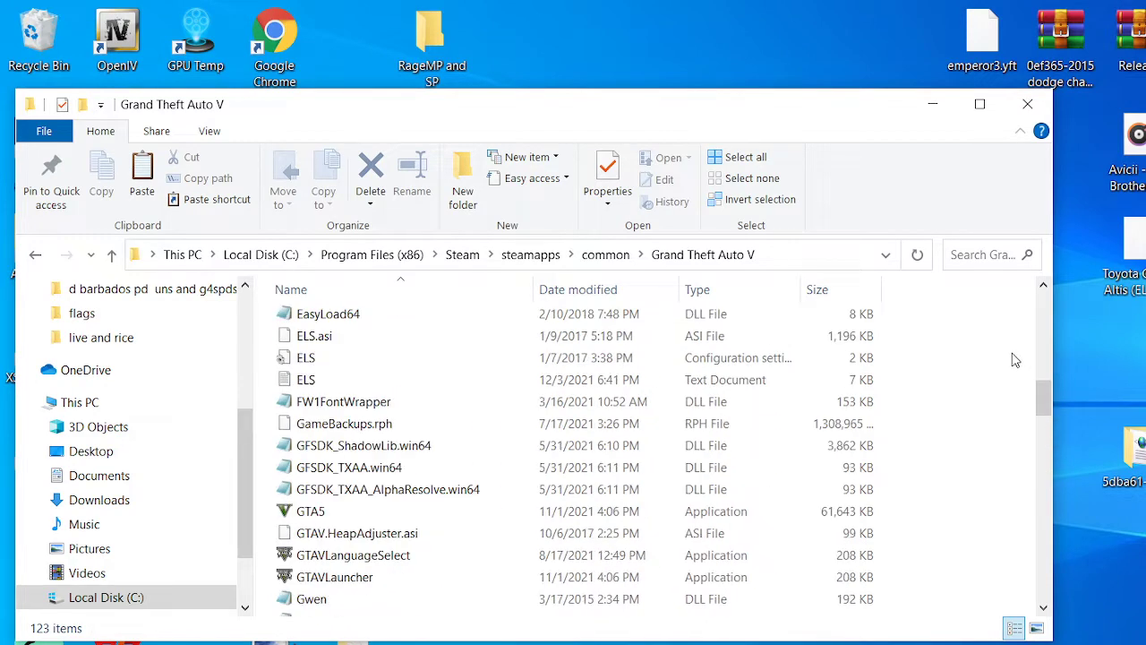
scroll(1048, 439, down, 8)
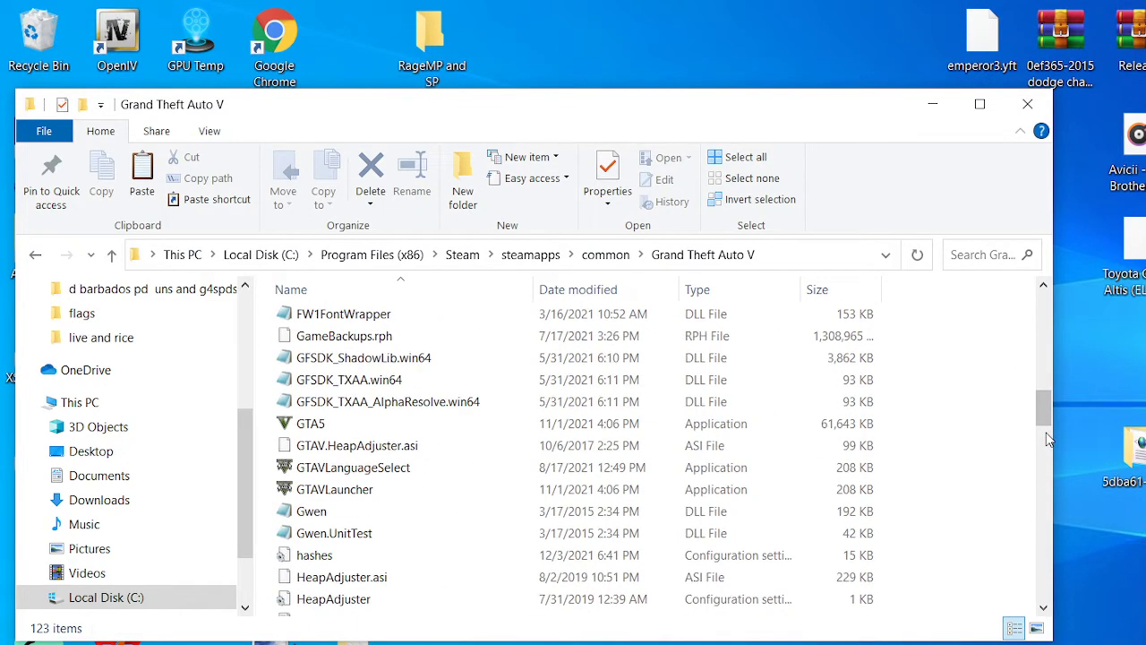
scroll(903, 490, down, 2)
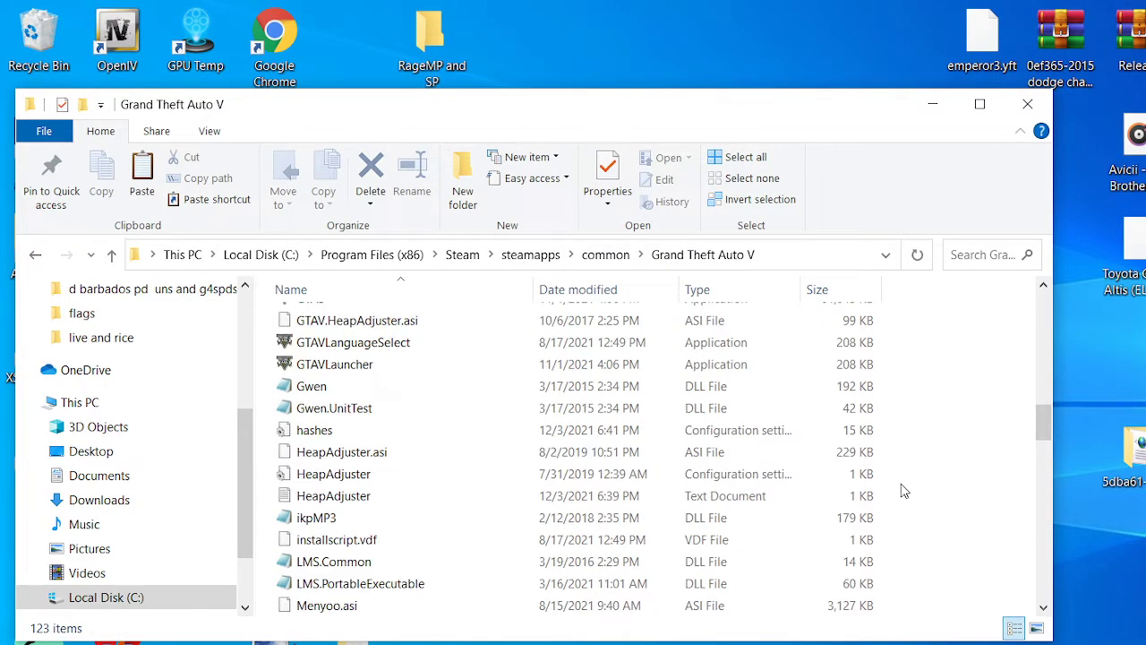
right_click(1003, 484)
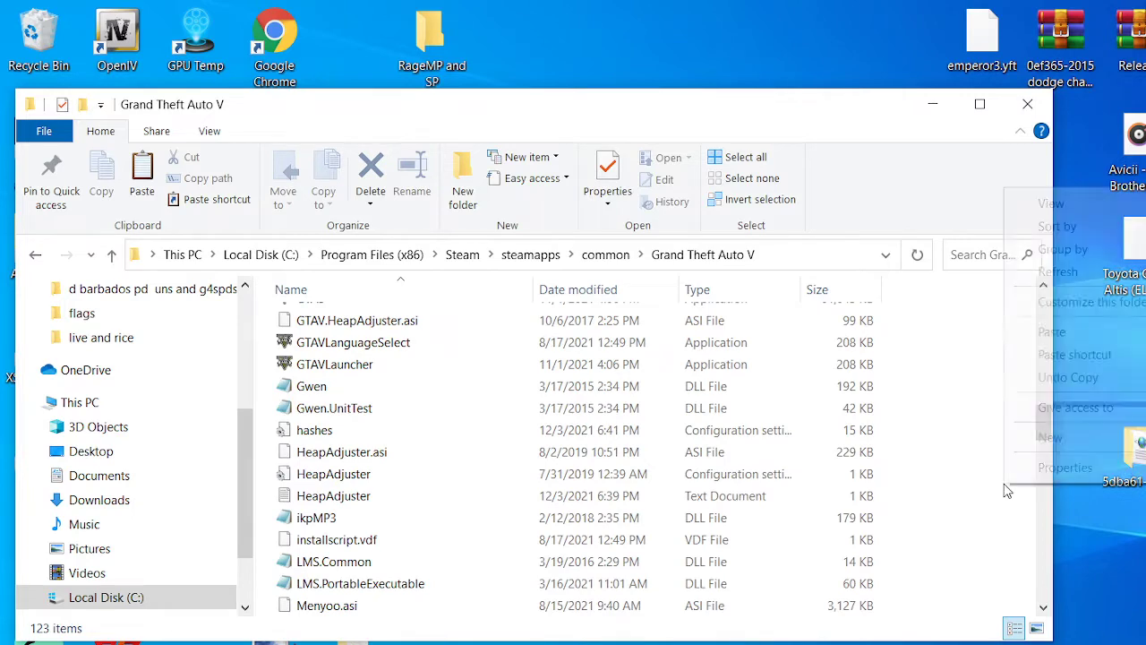
click(1053, 333)
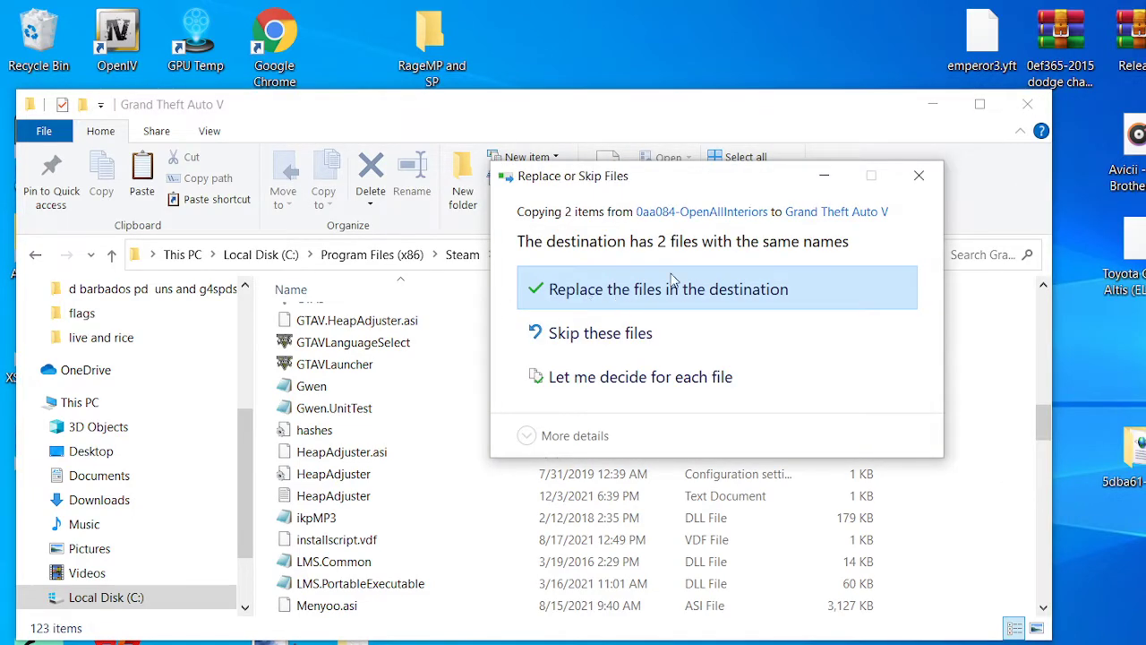
click(626, 290)
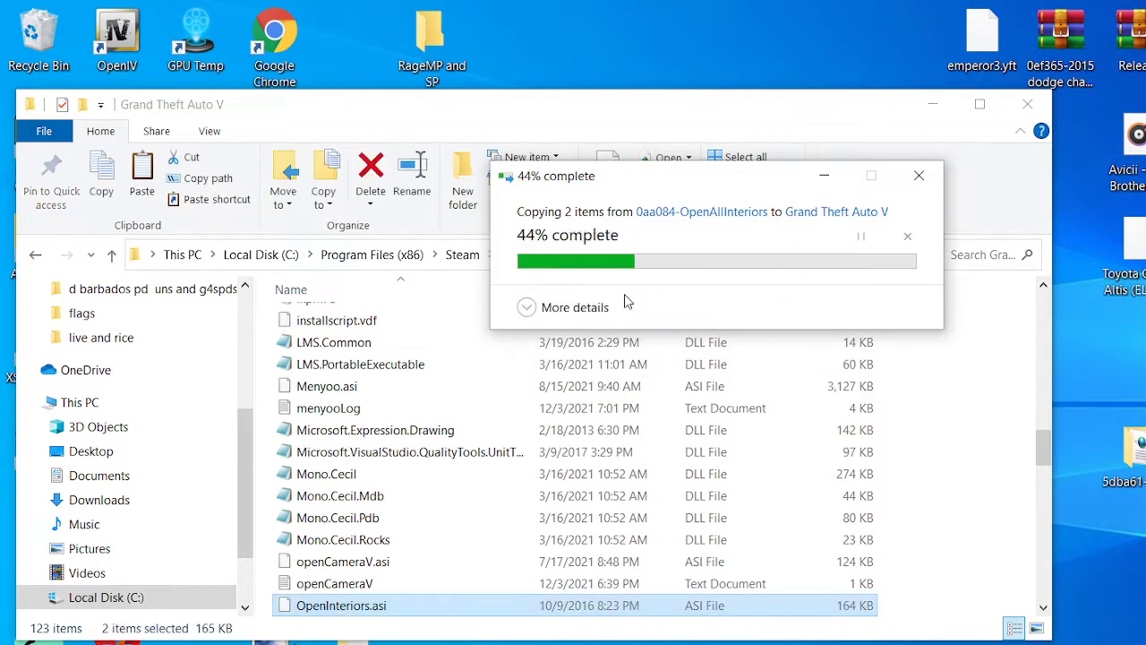
scroll(323, 421, down, 3)
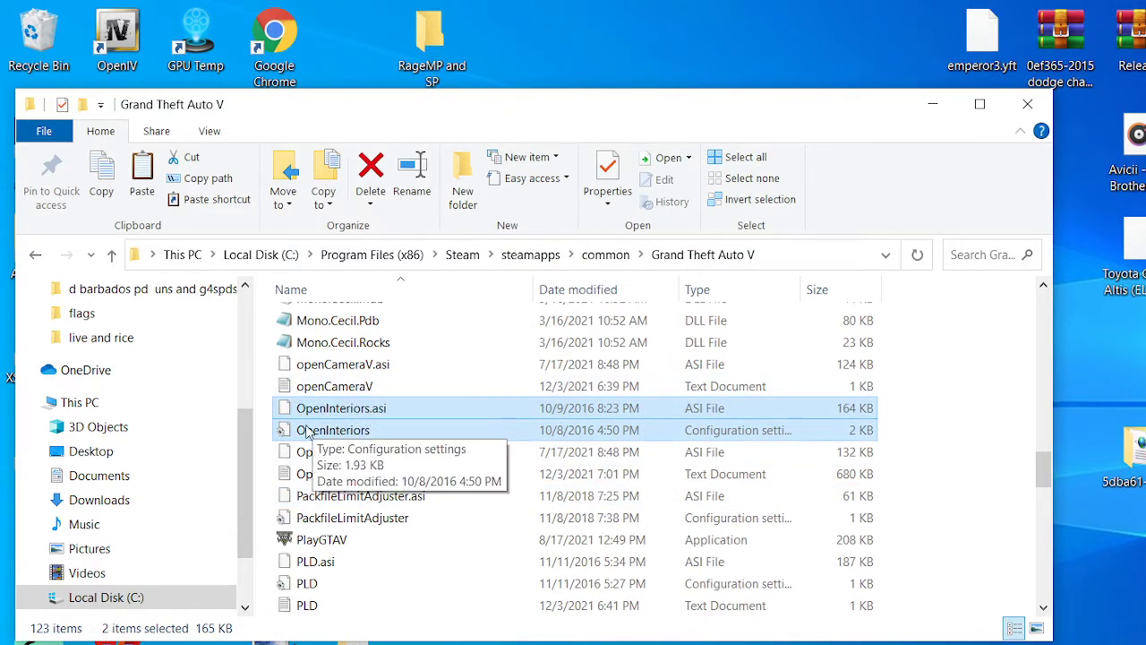
click(918, 255)
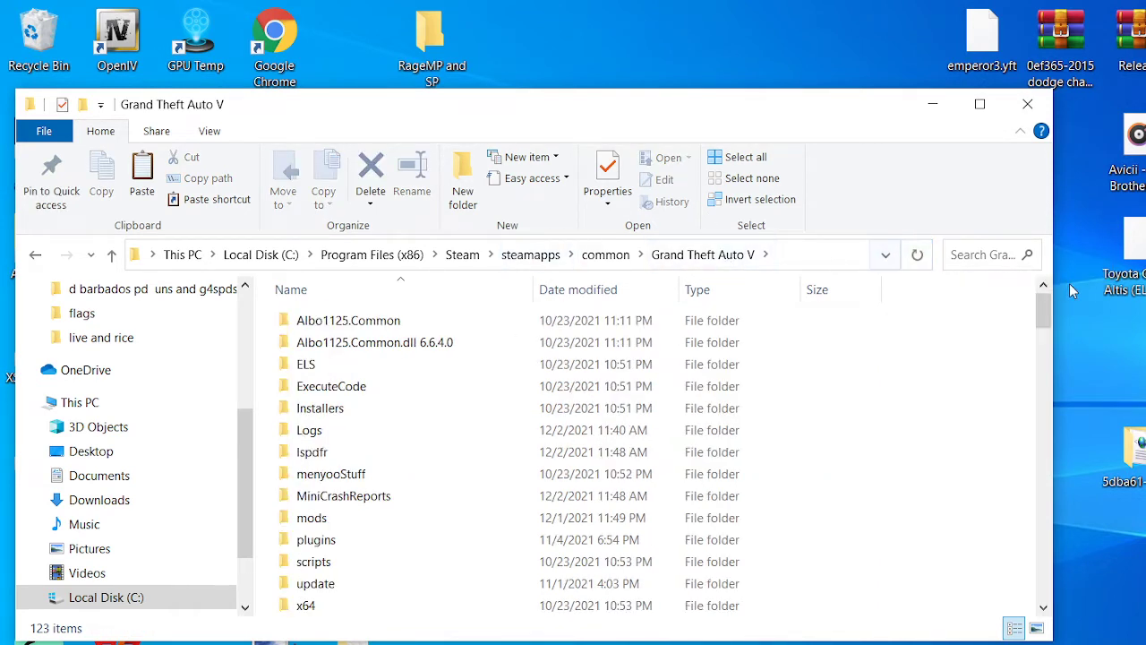
Step: Close the game folder and launch Grand Theft Auto V from the desktop
click(1029, 105)
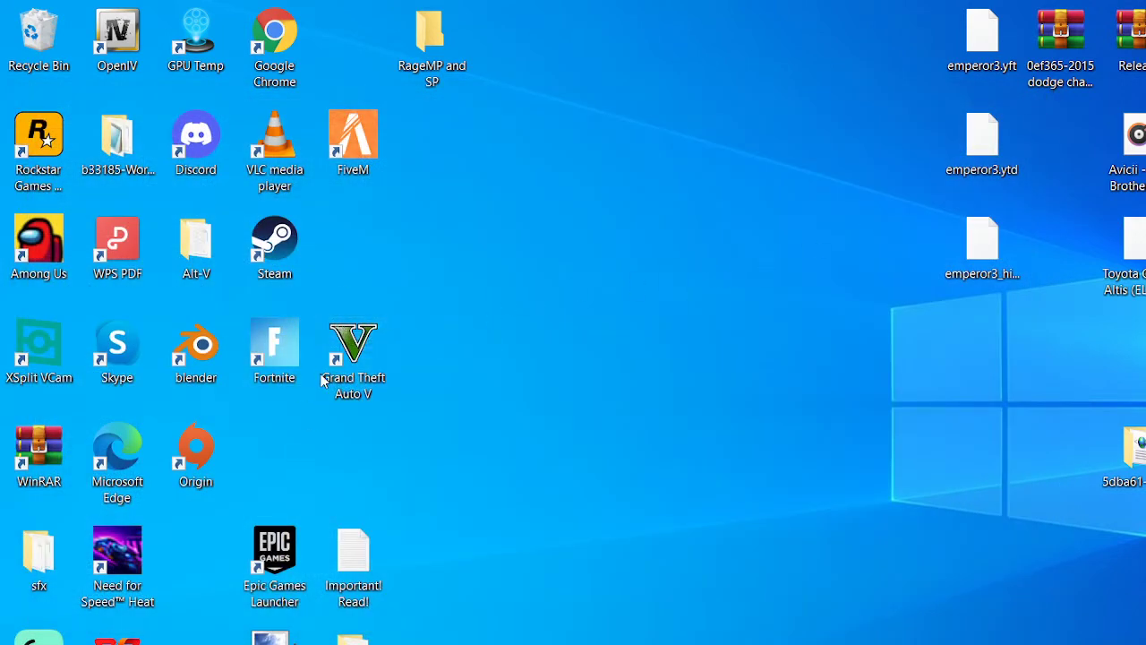
double_click(350, 362)
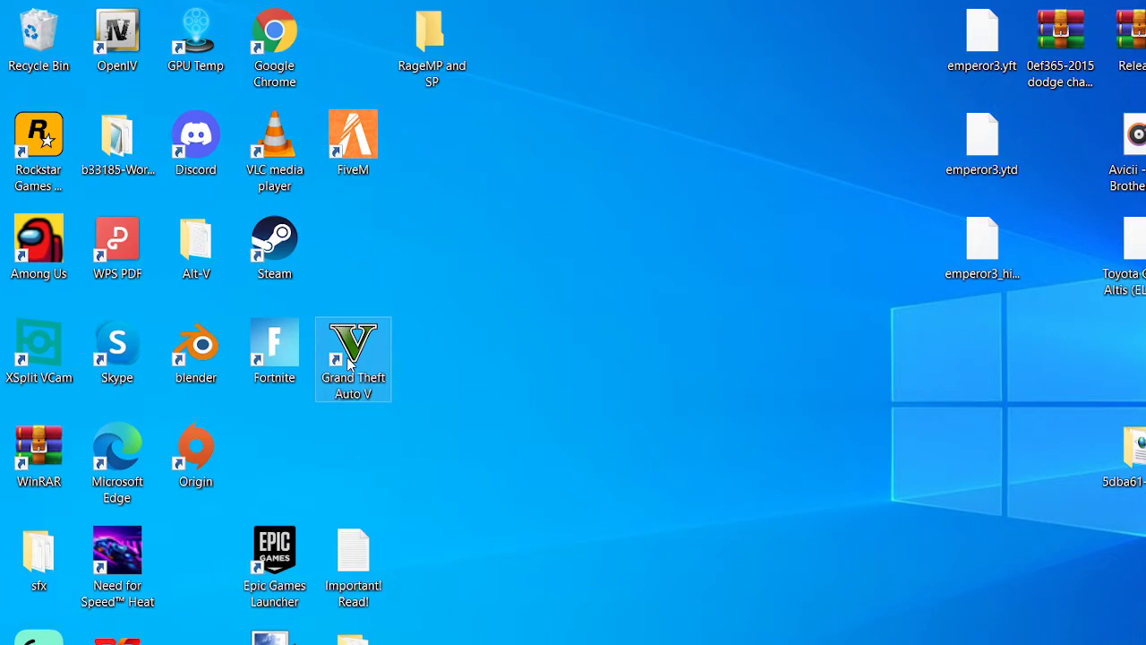
double_click(349, 363)
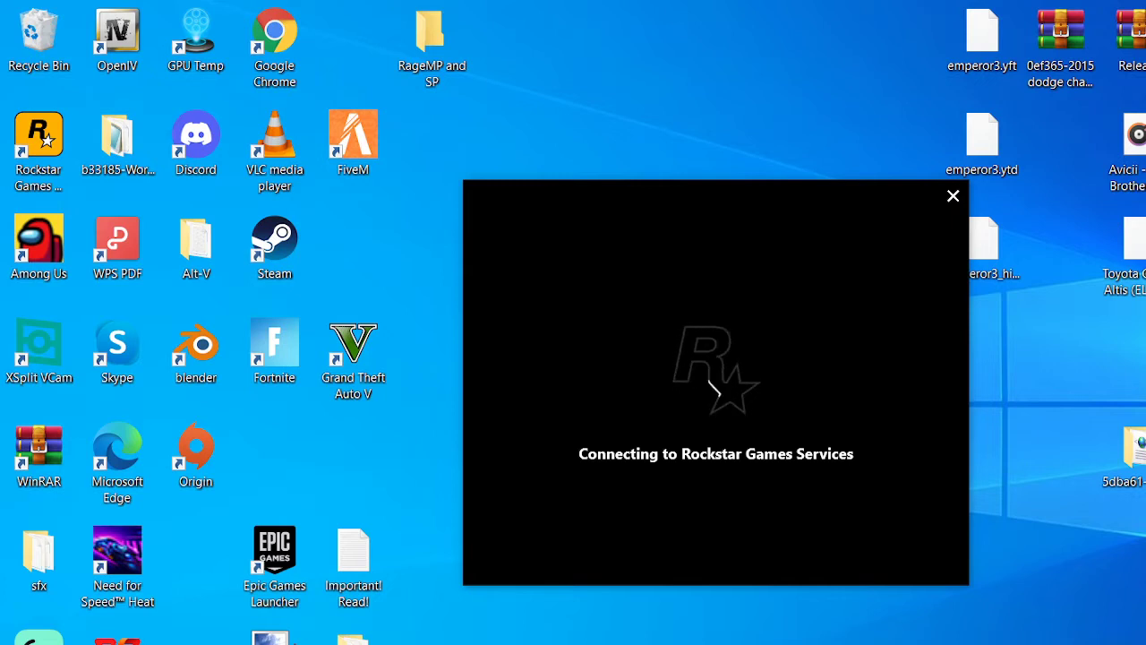
Step: Switch to Streamlabs Desktop and remove the Display Capture source from the Live scene, confirming the removal
click(967, 634)
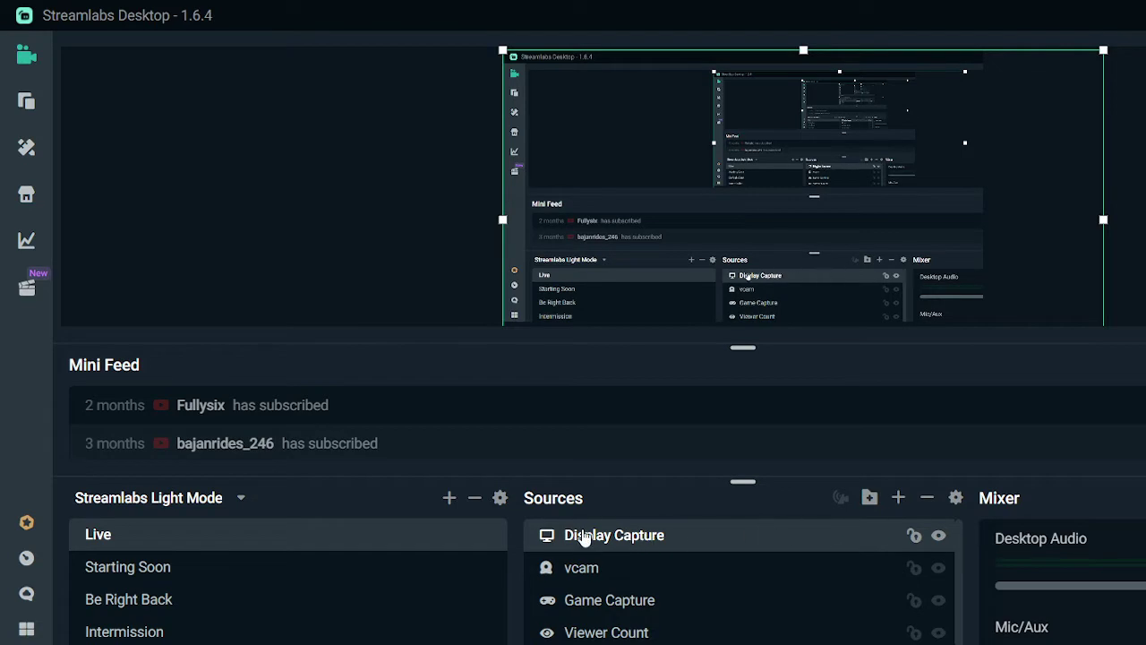
right_click(949, 523)
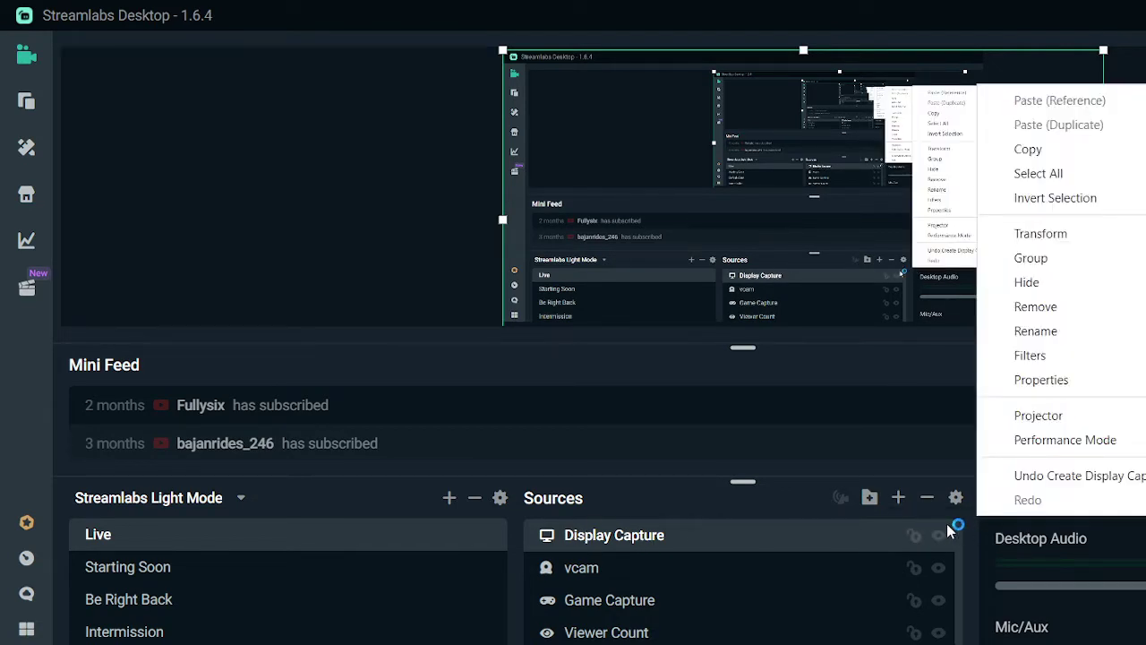
click(1037, 308)
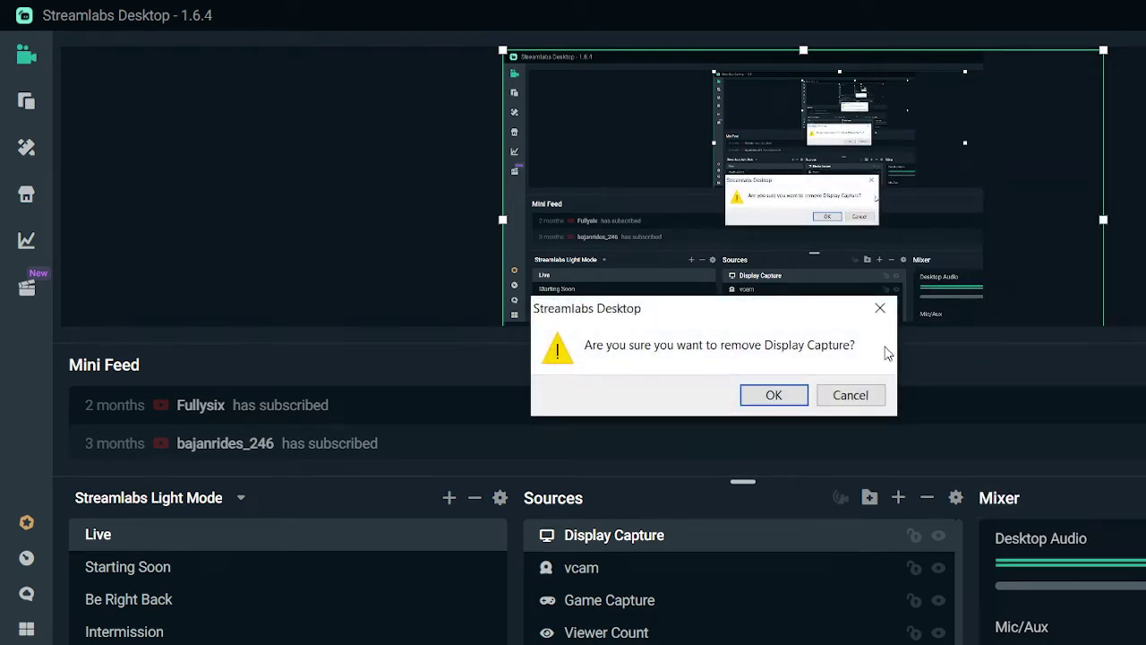
click(768, 397)
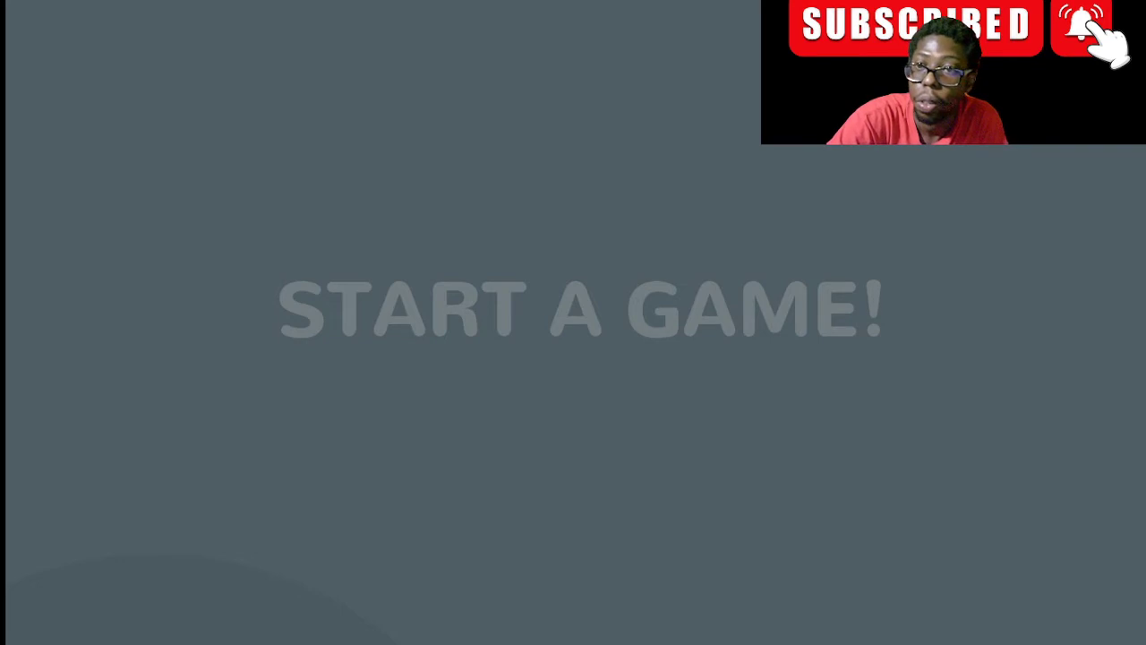
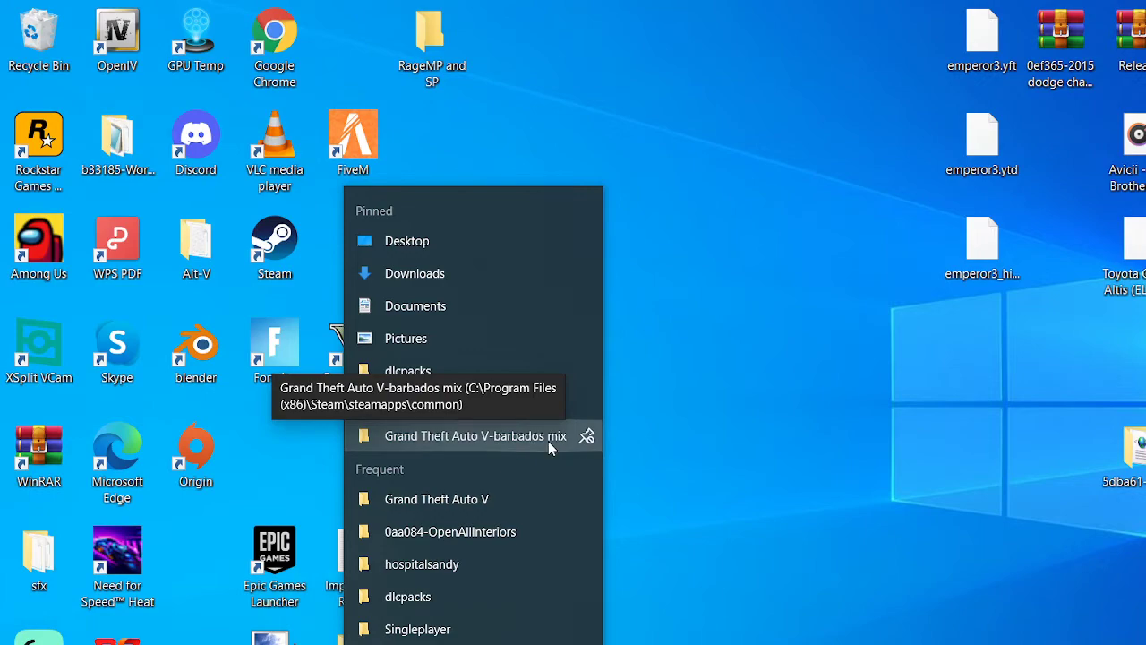
Step: Open the Grand Theft Auto V-barbados mix folder, close the duplicate windows, and go up to the steamapps\common folder
click(548, 439)
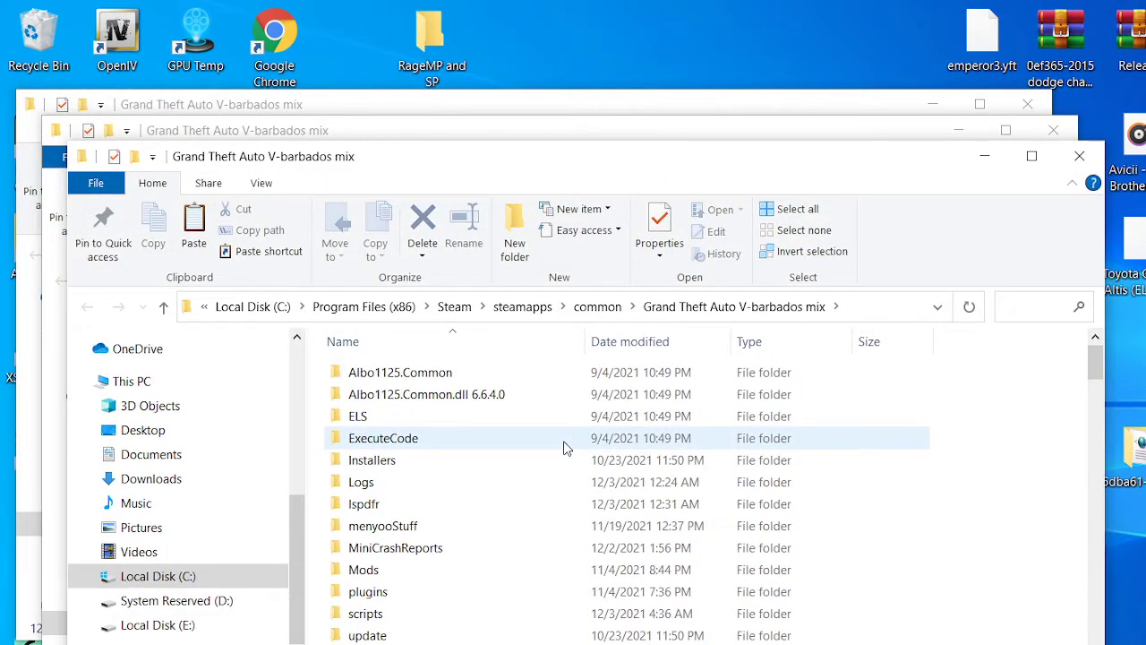
click(1079, 156)
click(1053, 130)
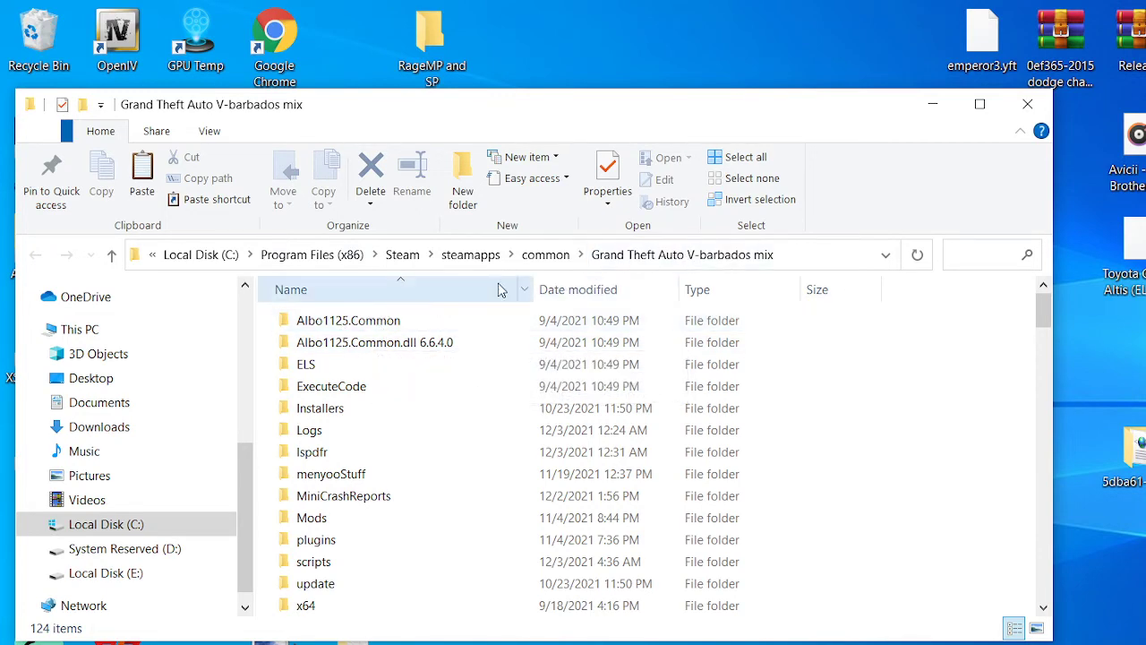
click(470, 254)
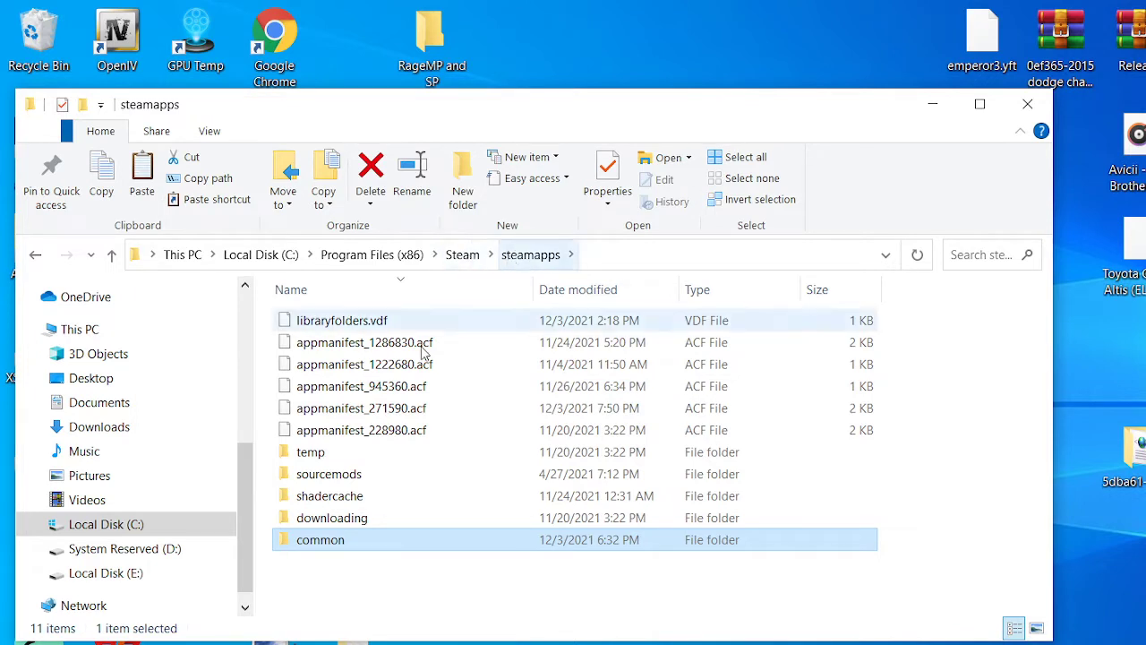
double_click(343, 542)
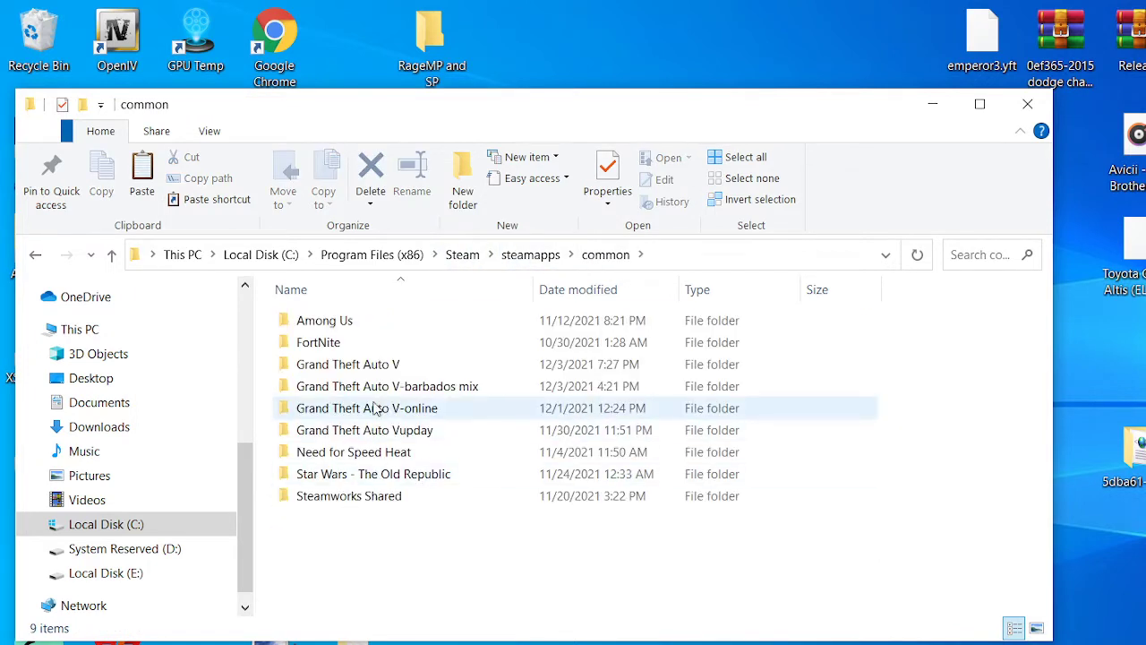
Step: Rename the Grand Theft Auto V folder as "Grand Theft Auto Vreal lspdf"
right_click(387, 371)
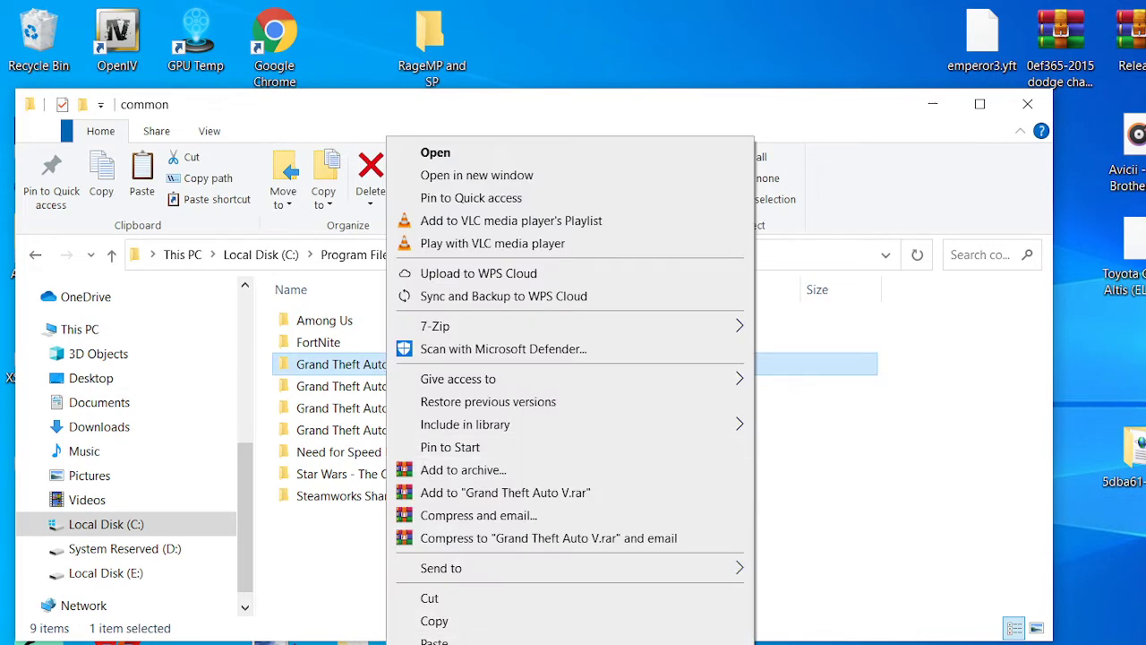
key(m)
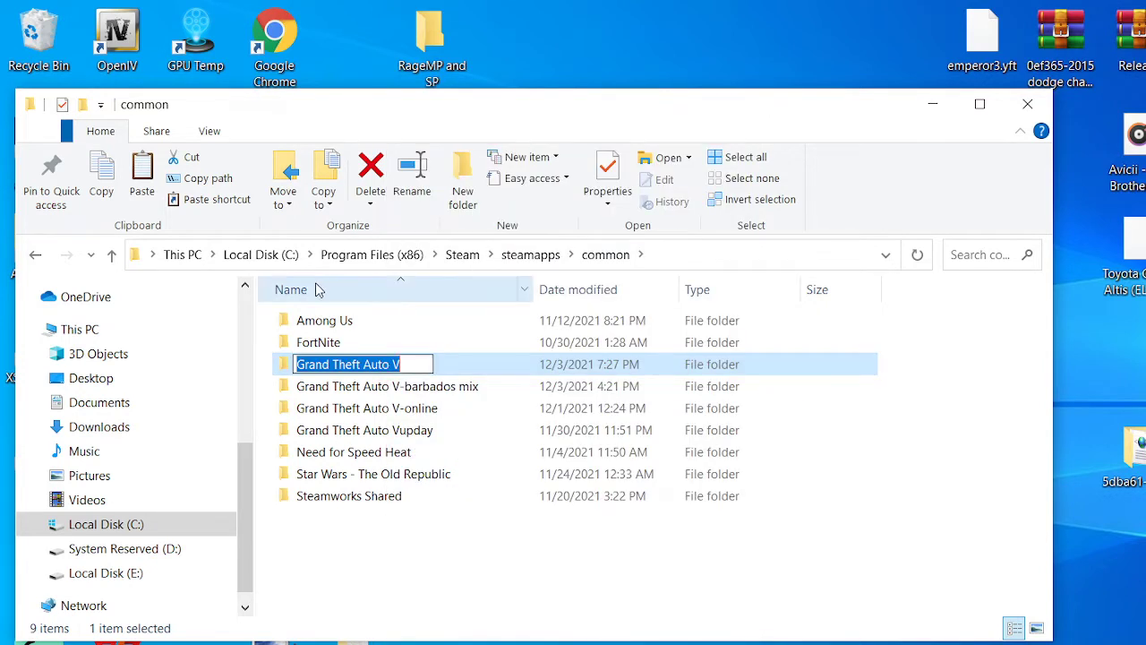
click(421, 367)
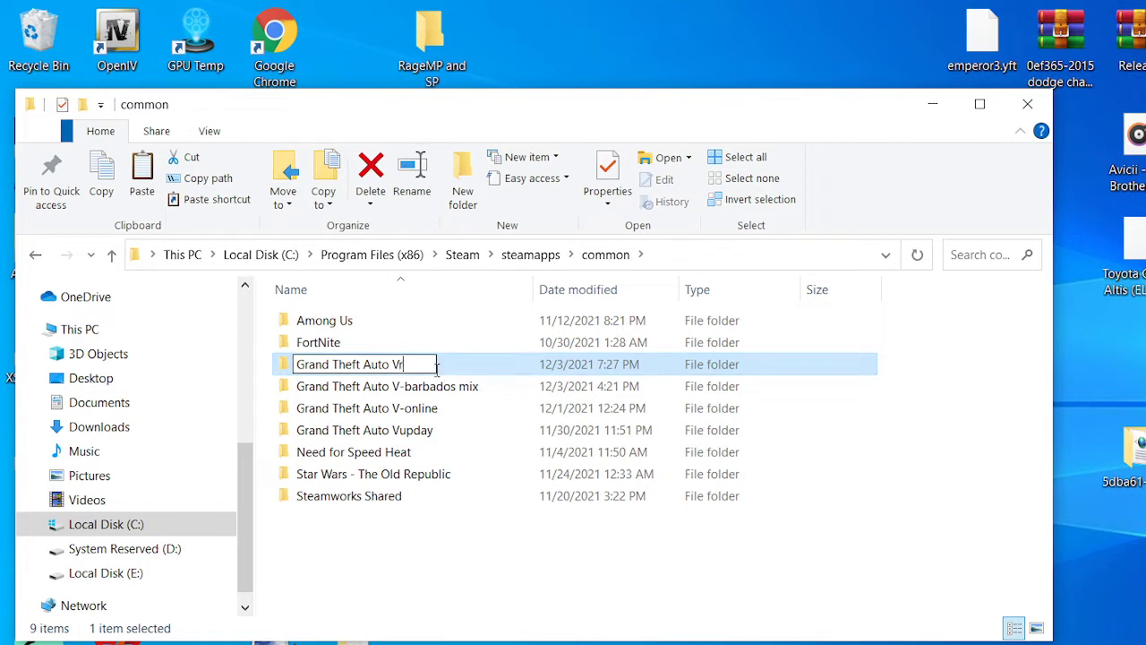
text(real Ispdf)
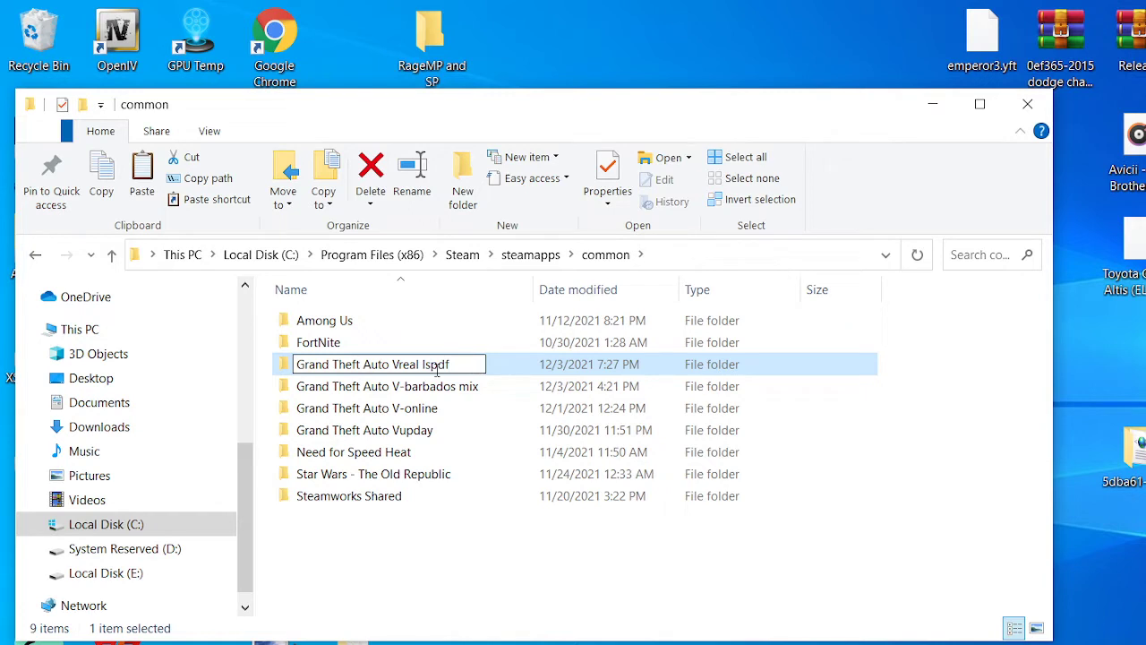
key(Return)
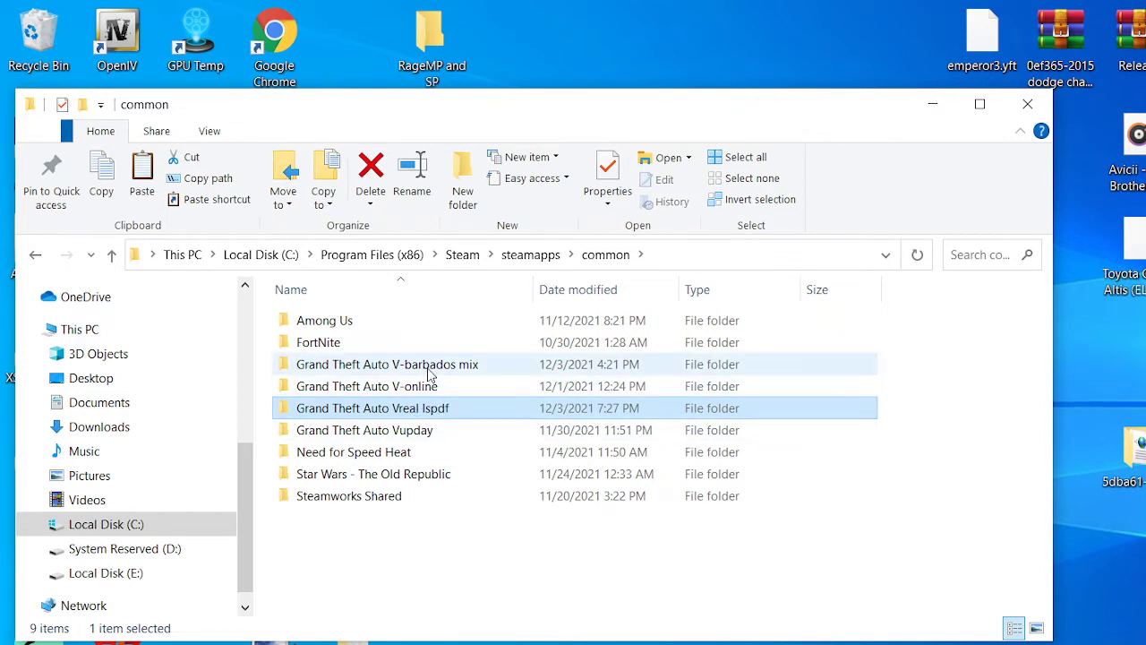
click(430, 374)
right_click(430, 375)
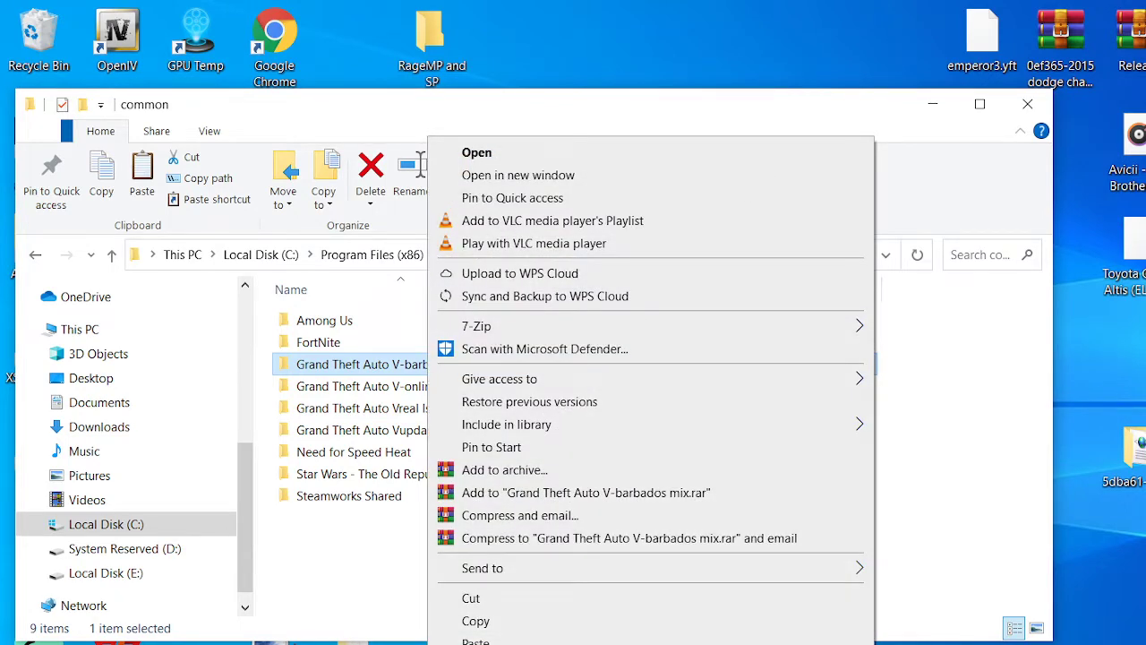
click(531, 640)
key(Return)
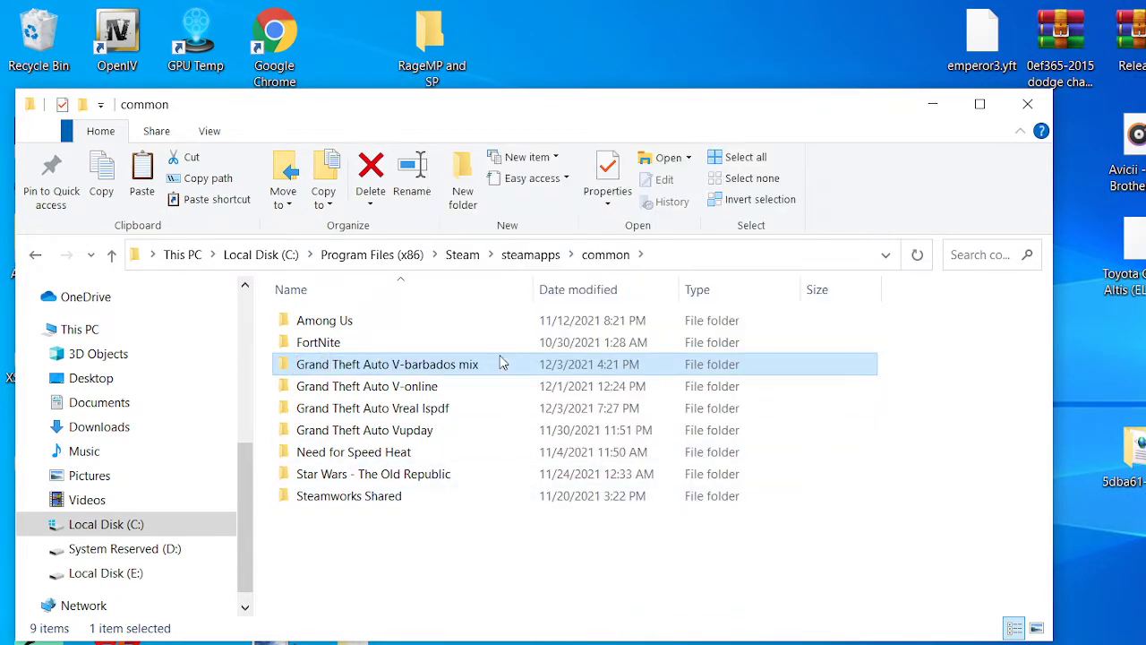
Step: Rename the Grand Theft Auto V-barbados mix folder as "Grand Theft Auto V"
right_click(501, 364)
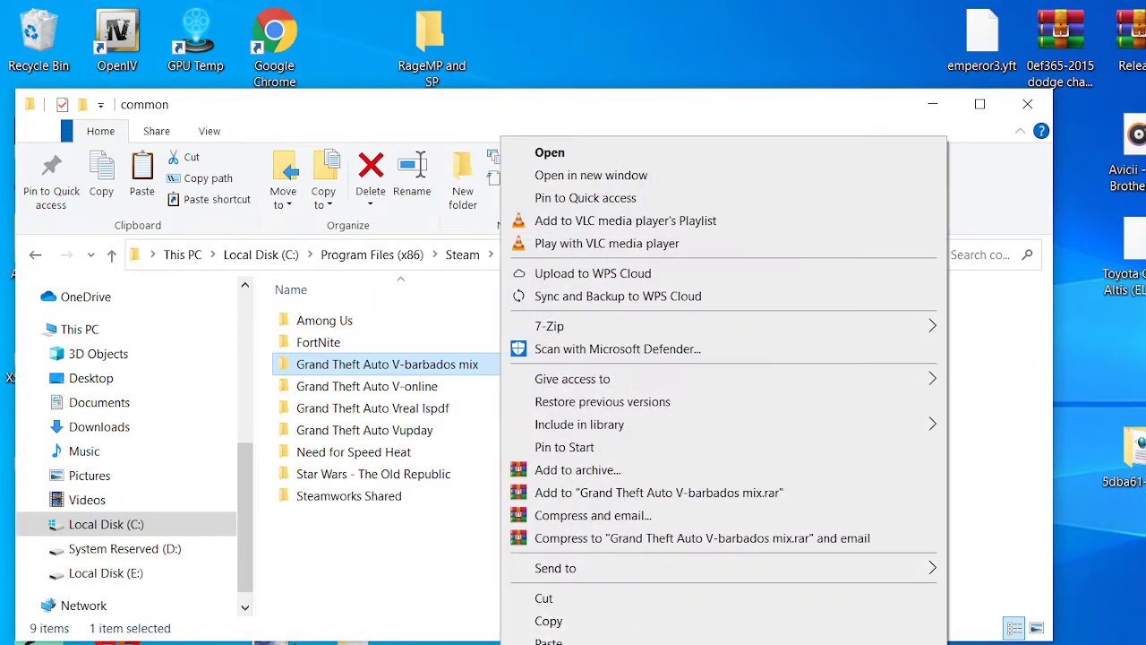
key(m)
click(506, 368)
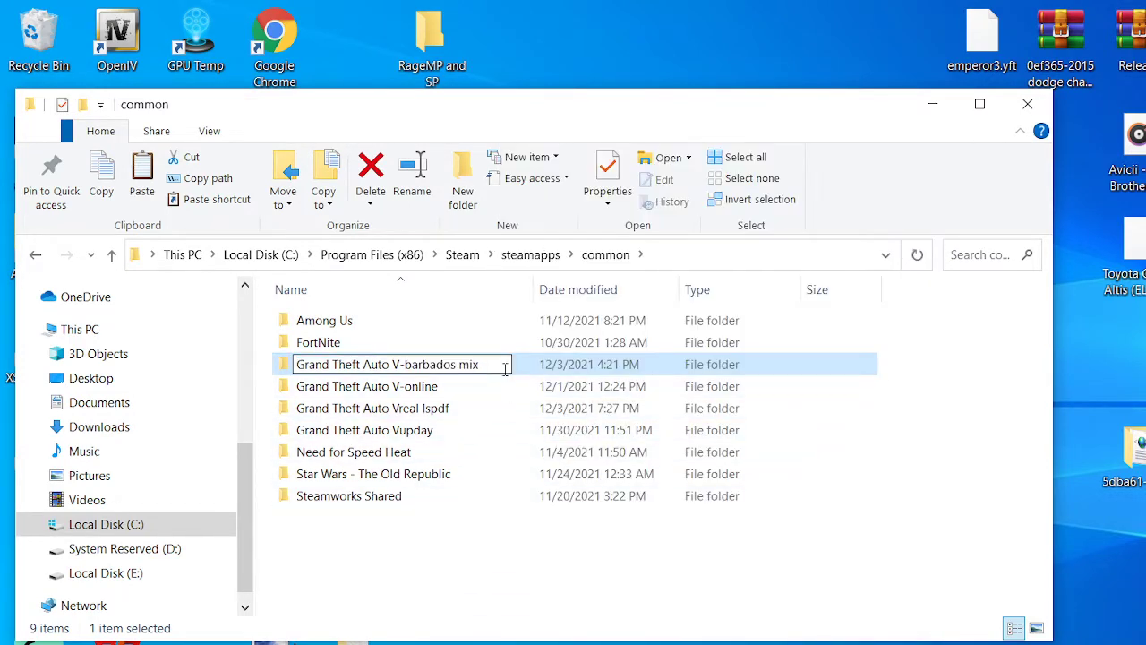
key(BackSpace)
key(BackSpace)
key(BackSpace)
key(BackSpace)
key(BackSpace)
key(BackSpace)
key(BackSpace)
key(BackSpace)
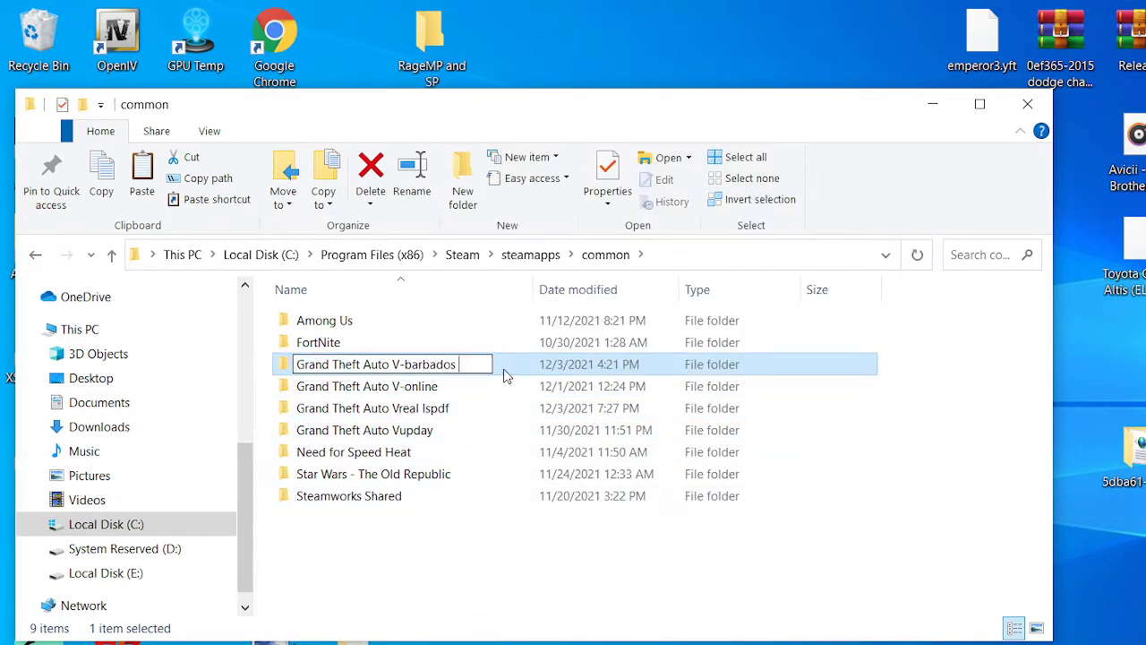
key(BackSpace)
key(BackSpace)
key(BackSpace)
key(BackSpace)
key(BackSpace)
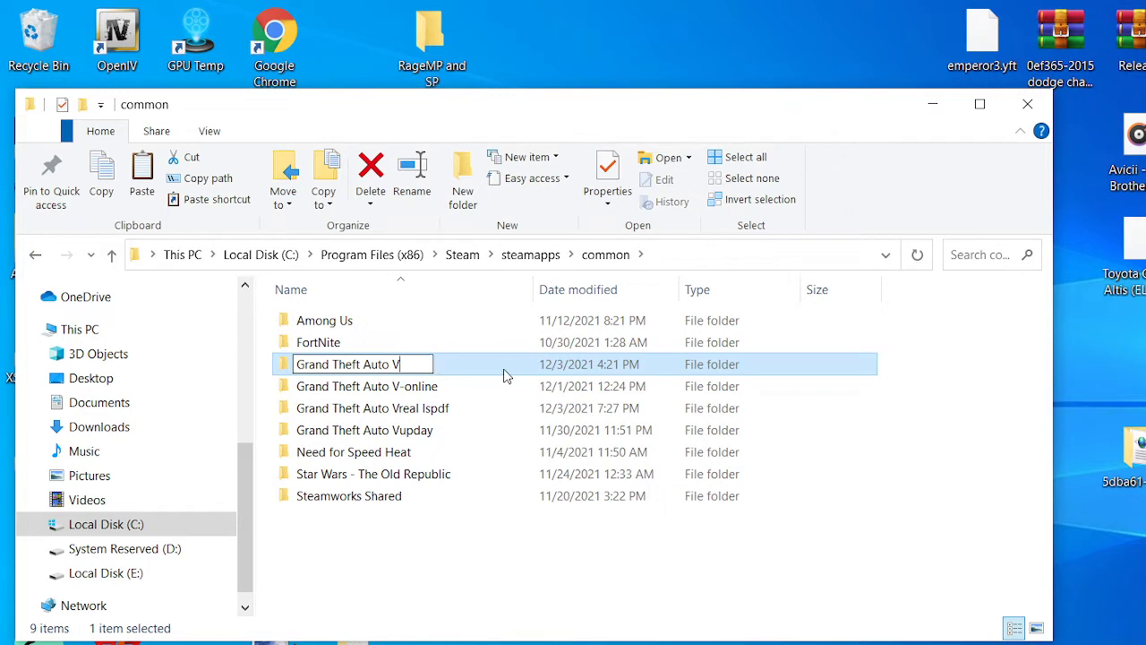
key(Return)
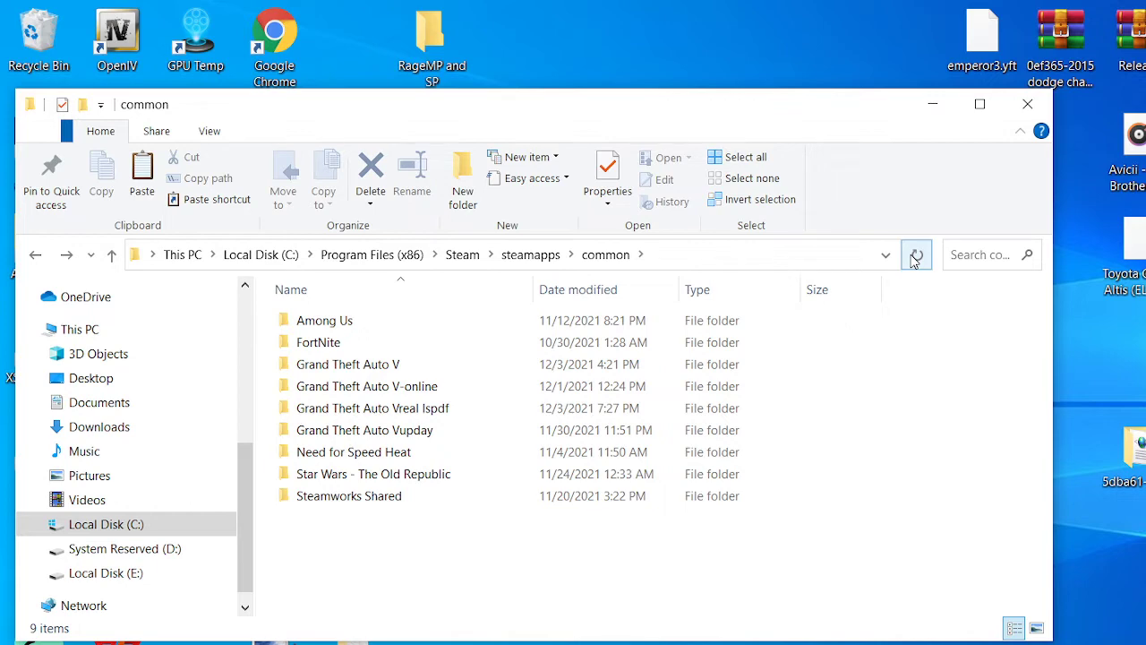
Step: Close the common folder window and abort the RAGE Plugin Hook game launch, dismissing its error dialog
click(1012, 104)
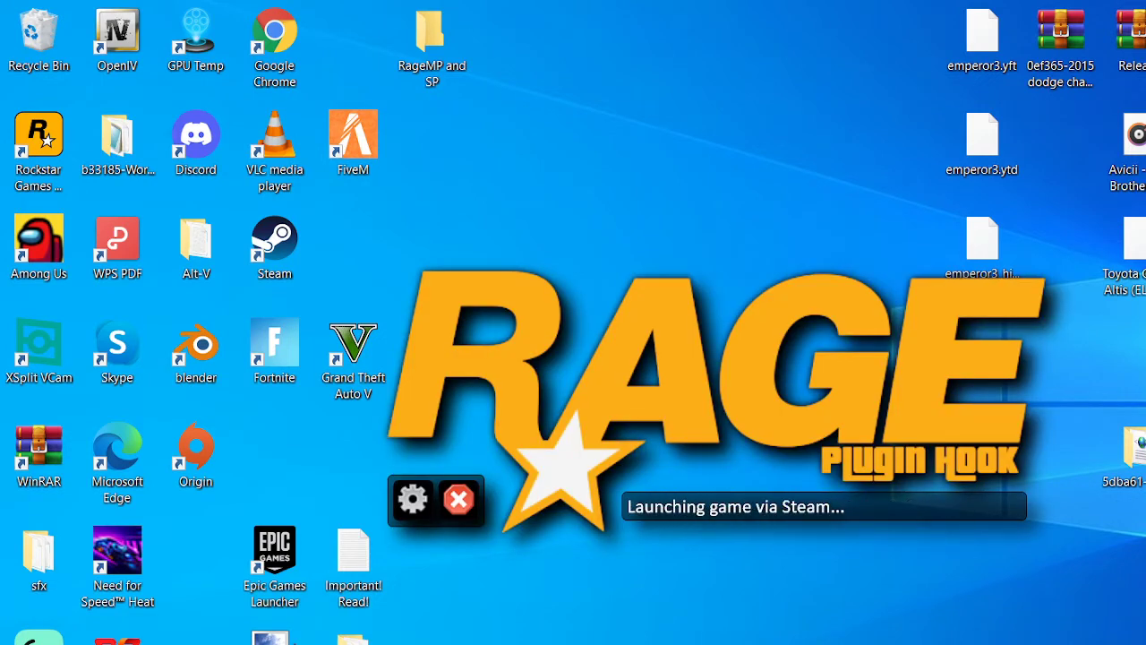
click(459, 500)
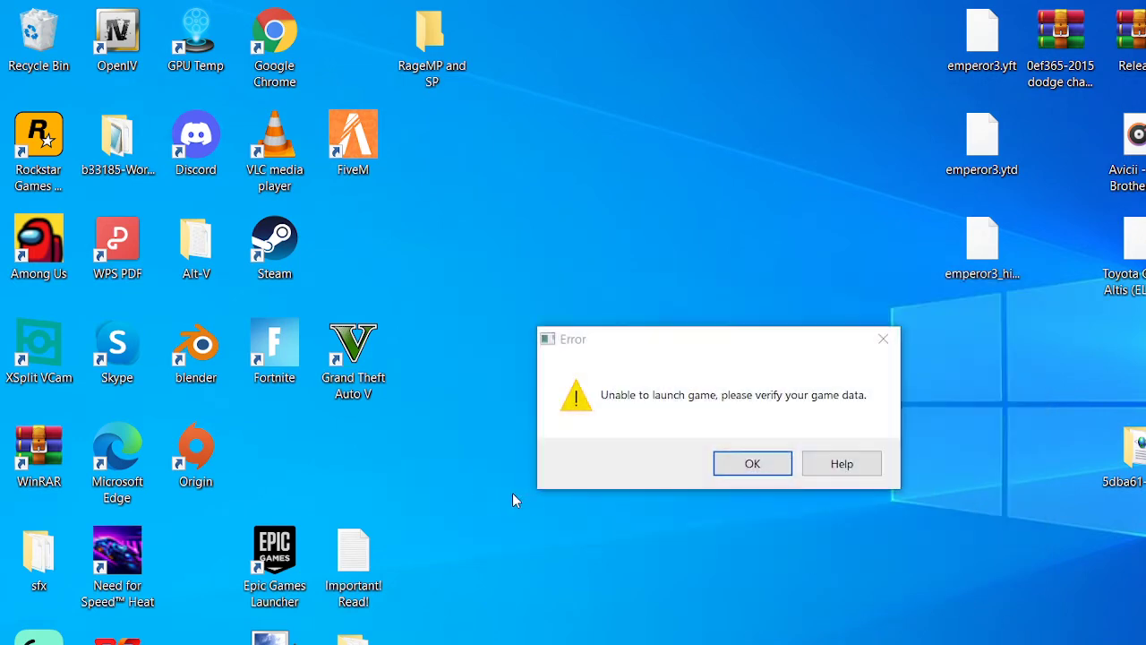
click(755, 463)
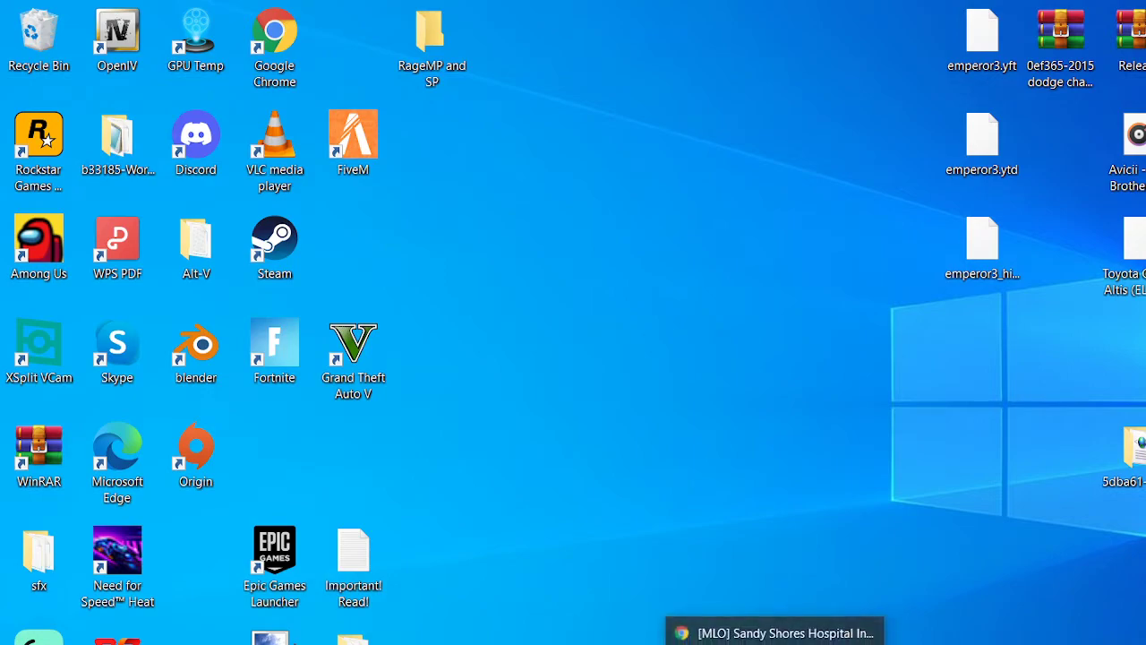
Step: Open a new File Explorer window, go to the Grand Theft Auto V folder, and look over its contents
click(775, 633)
key(super+e)
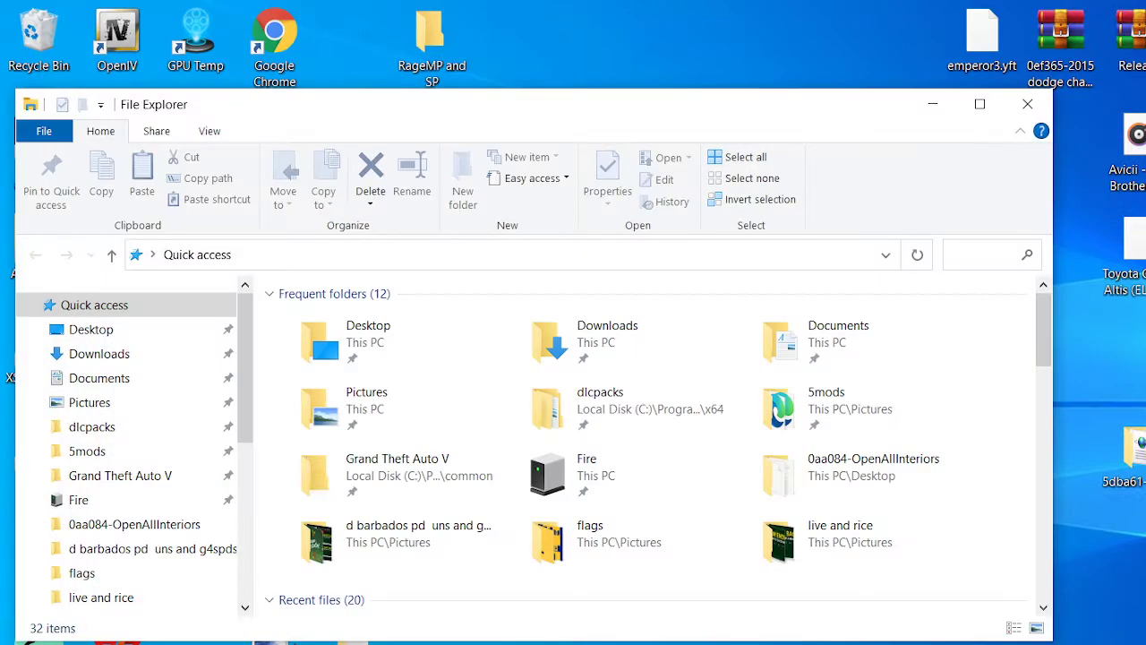
scroll(632, 430, down, 5)
scroll(555, 437, up, 5)
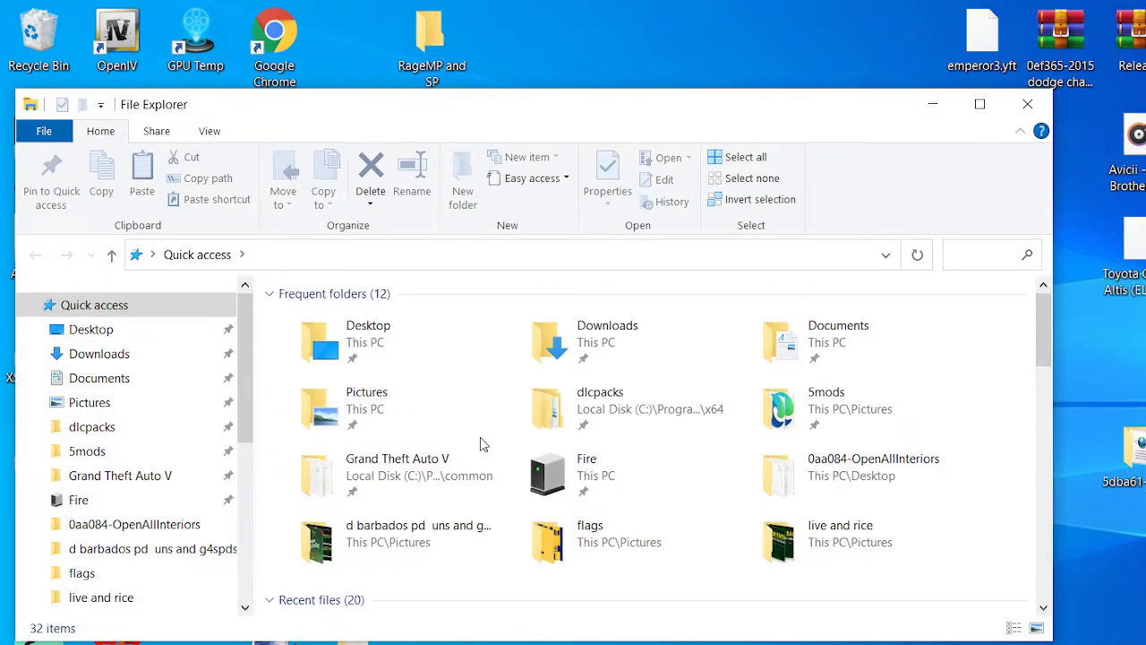
double_click(385, 479)
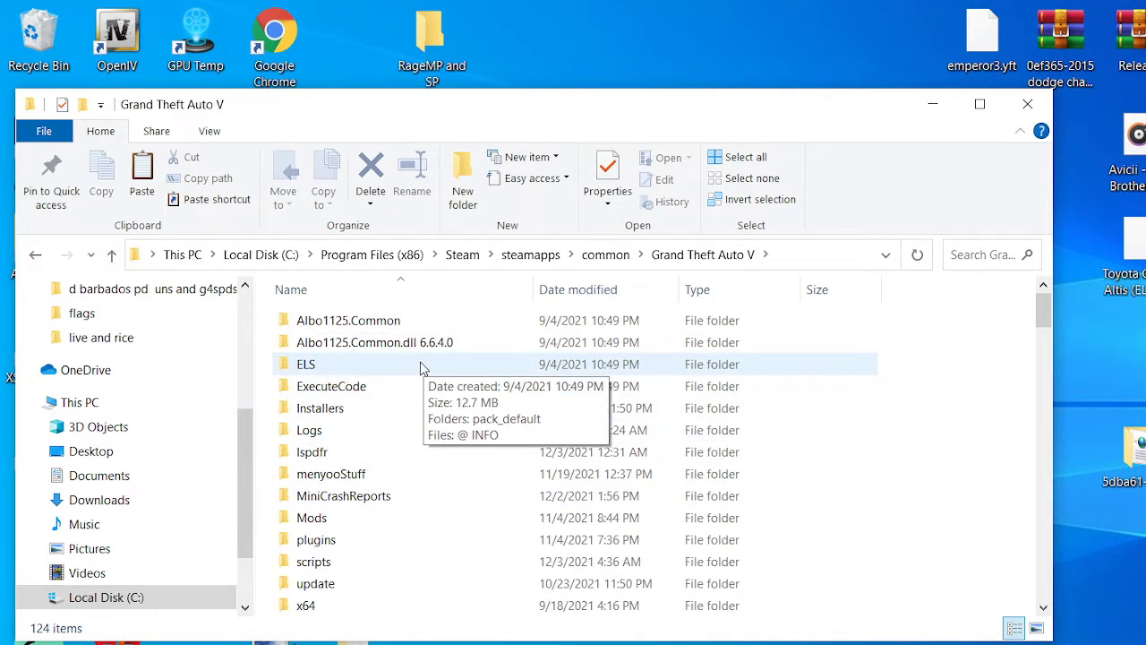
scroll(479, 447, down, 20)
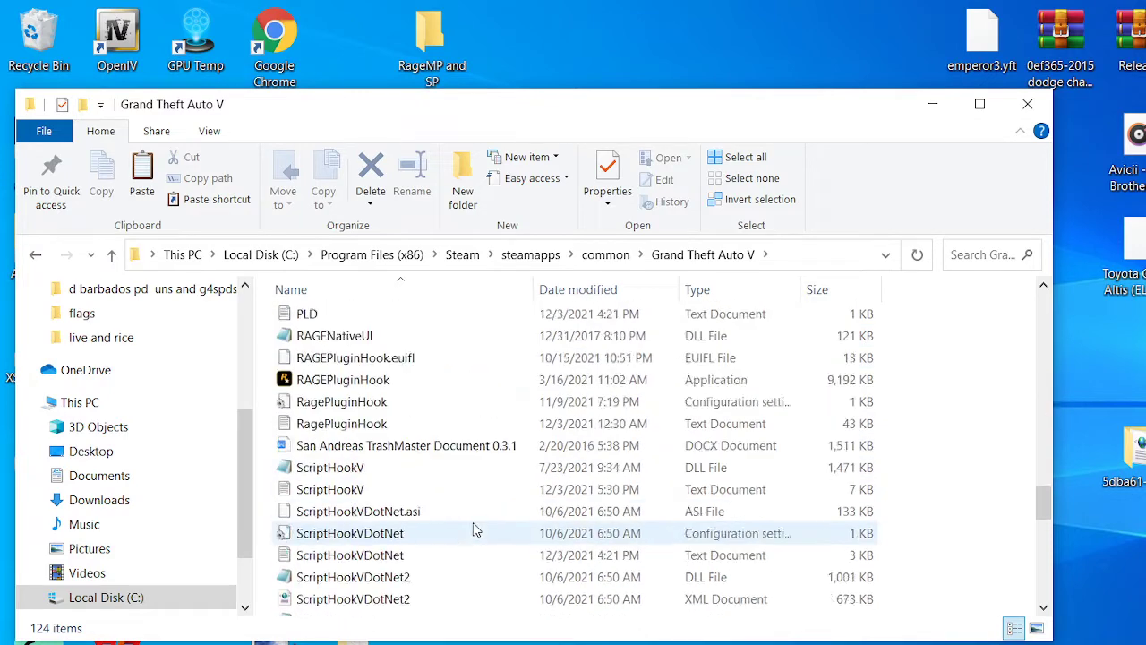
scroll(474, 529, up, 17)
scroll(450, 429, up, 8)
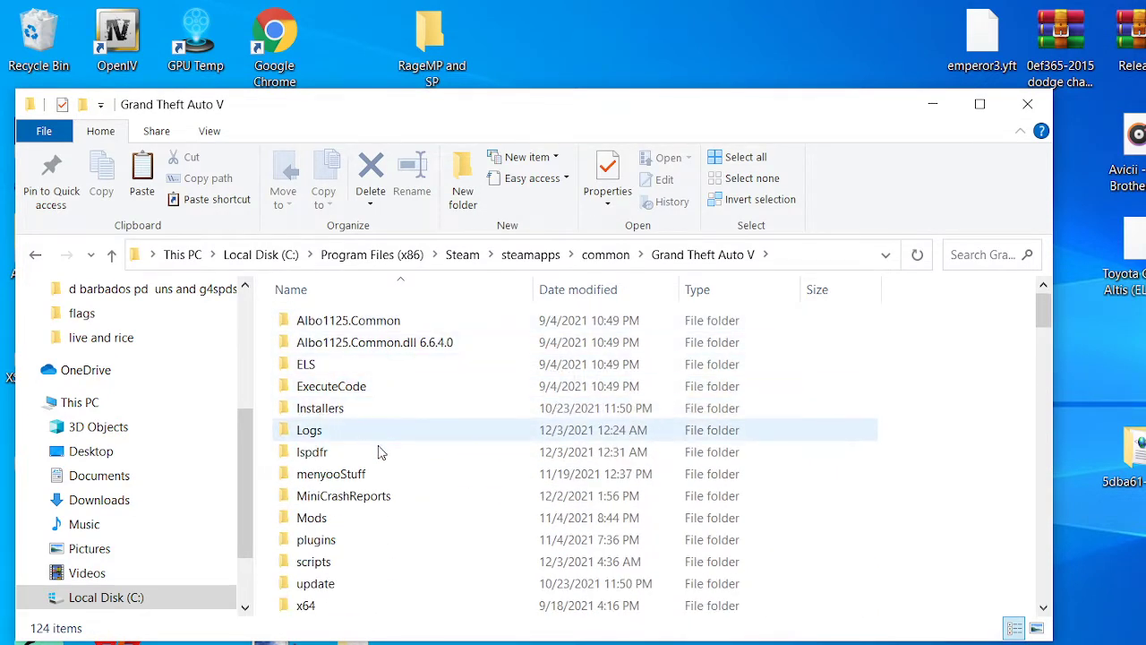
Step: Go to the Mods\update\x64\dlcpacks folder inside Grand Theft Auto V
double_click(375, 518)
double_click(378, 326)
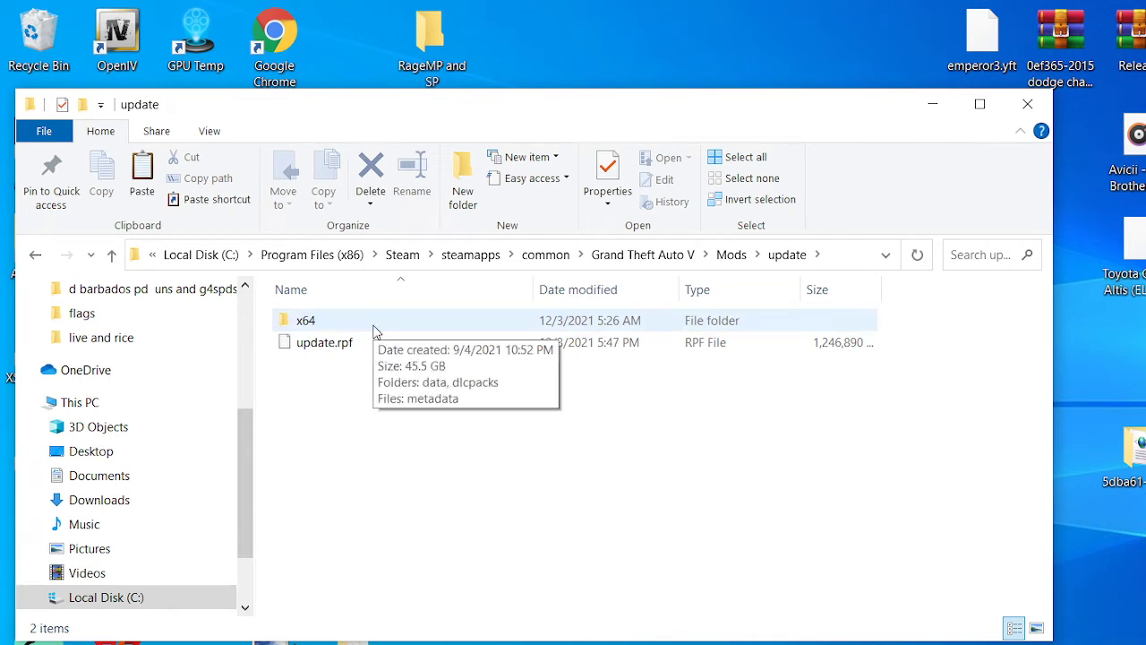
double_click(376, 324)
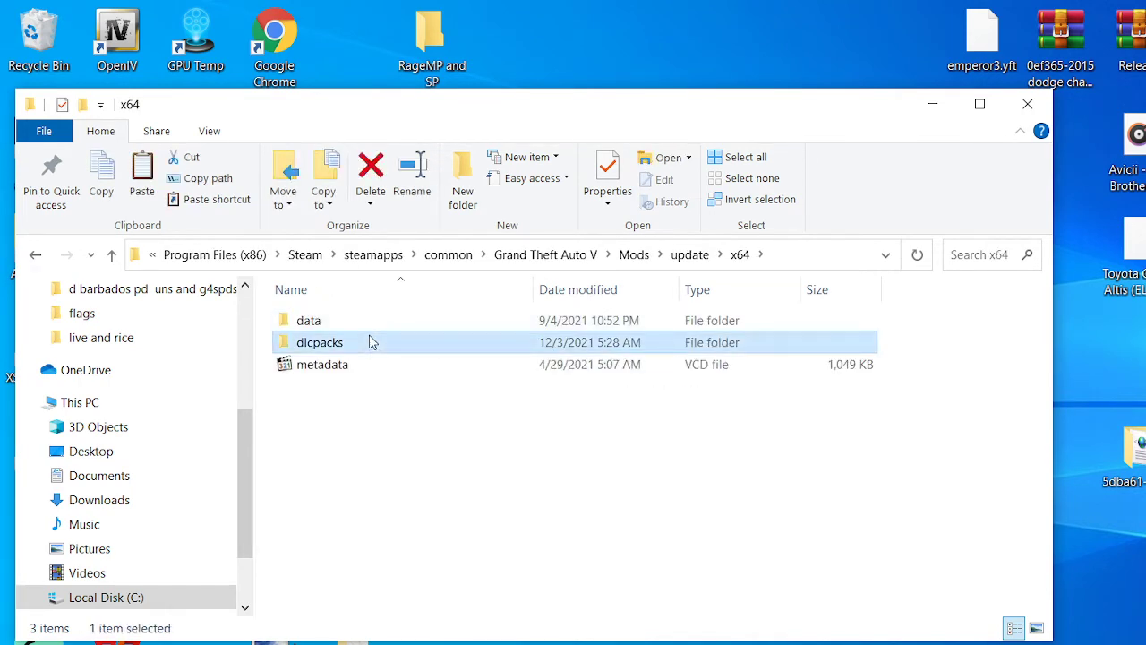
double_click(369, 342)
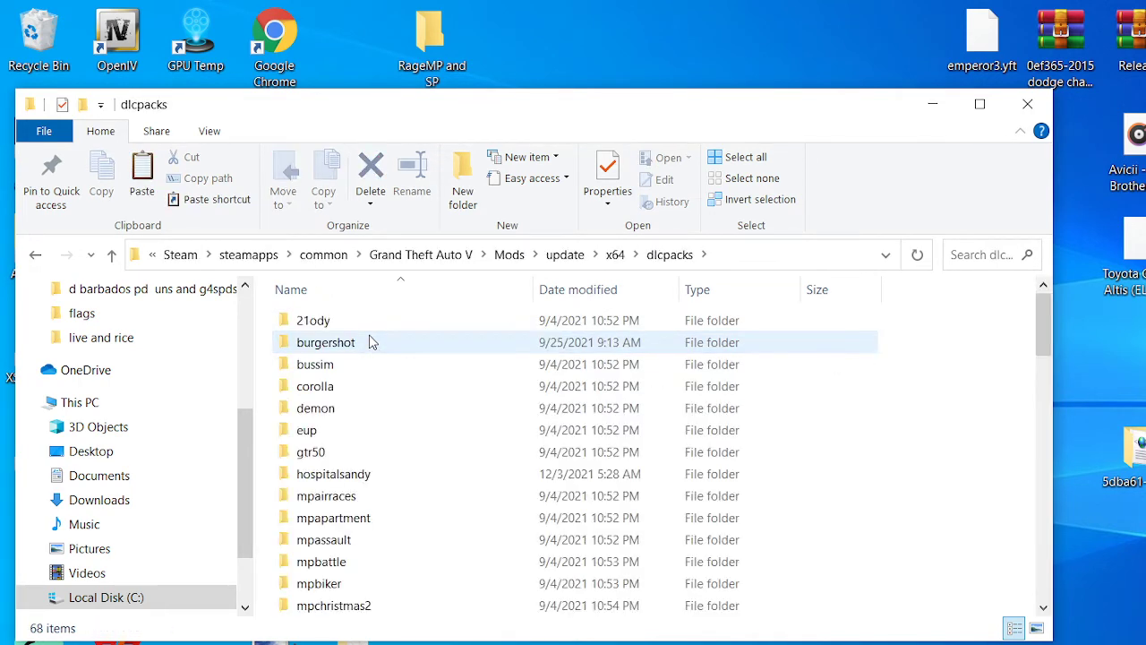
click(36, 254)
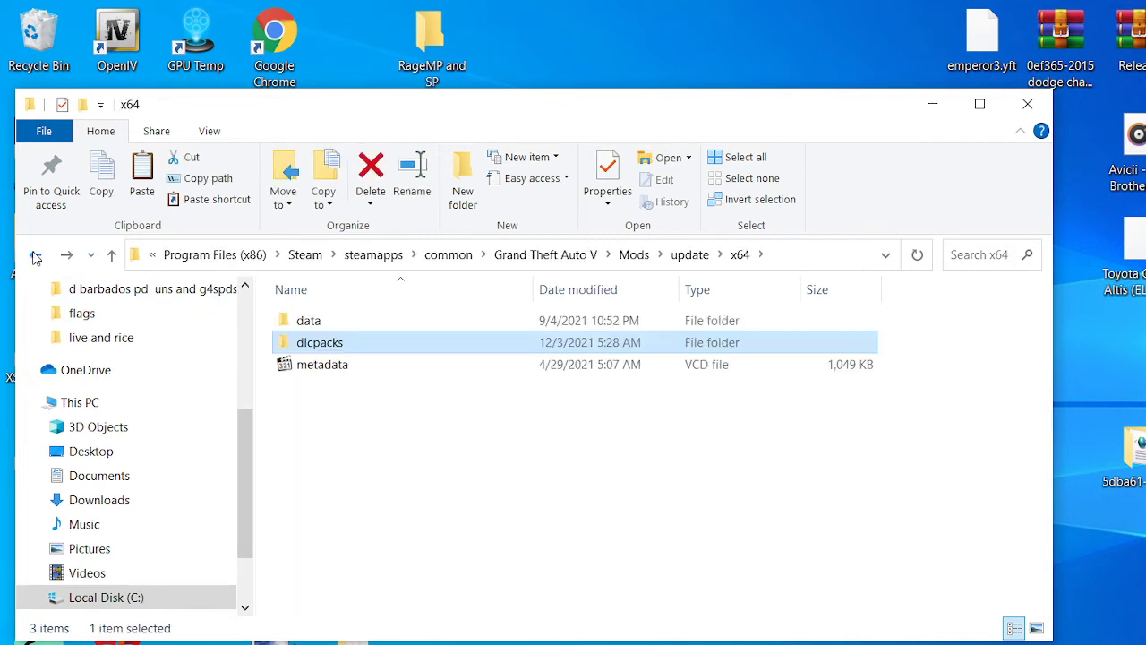
double_click(310, 350)
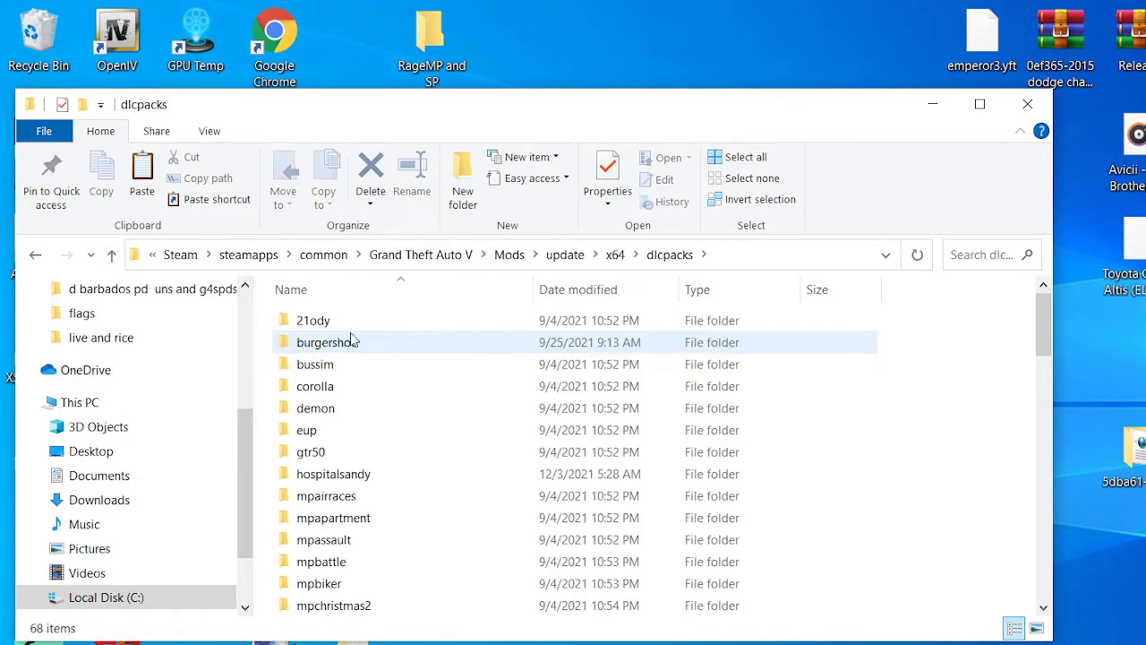
Step: Examine the list of installed mod folders in dlcpacks and return to the x64 folder
scroll(352, 333, down, 2)
scroll(352, 333, down, 13)
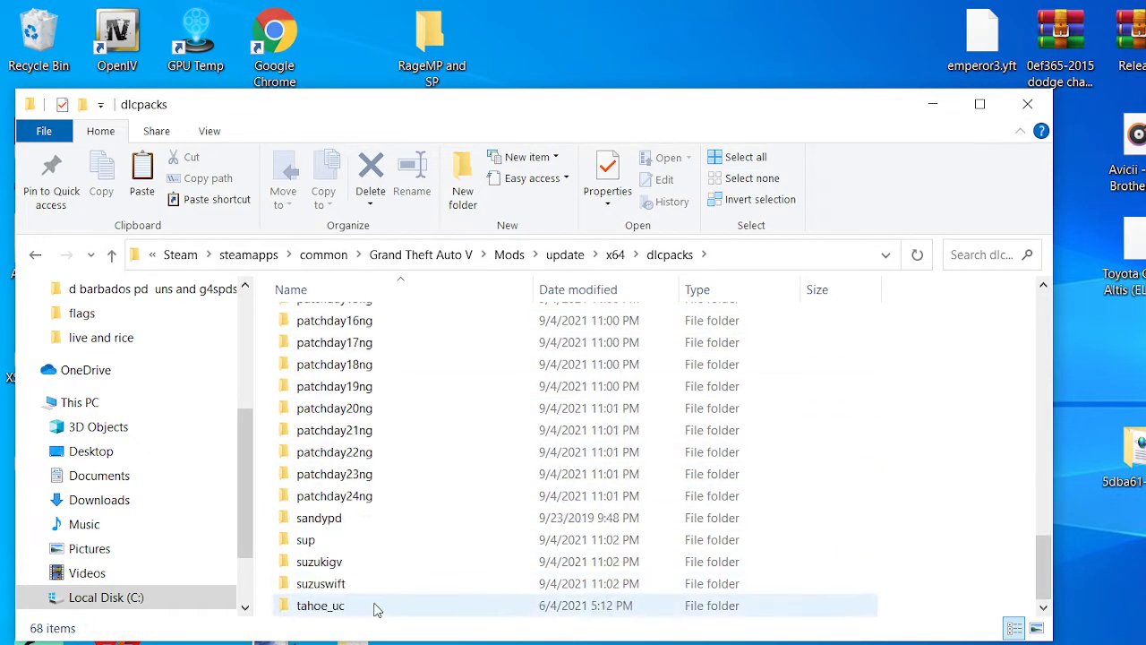
scroll(376, 609, up, 18)
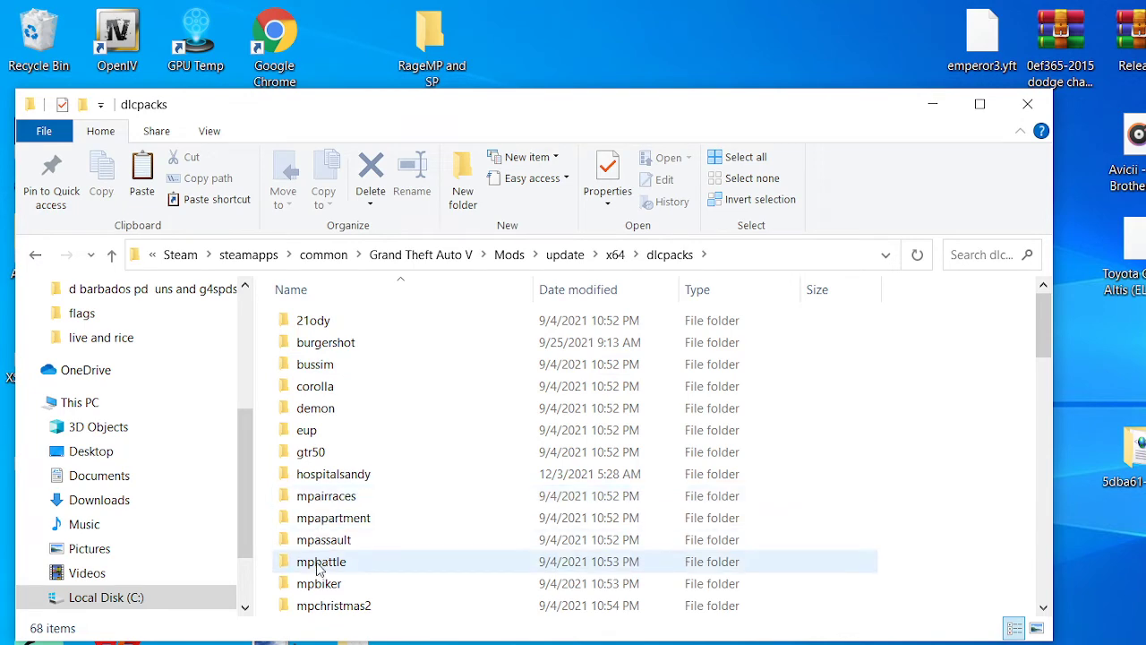
scroll(316, 568, down, 1)
scroll(318, 568, down, 13)
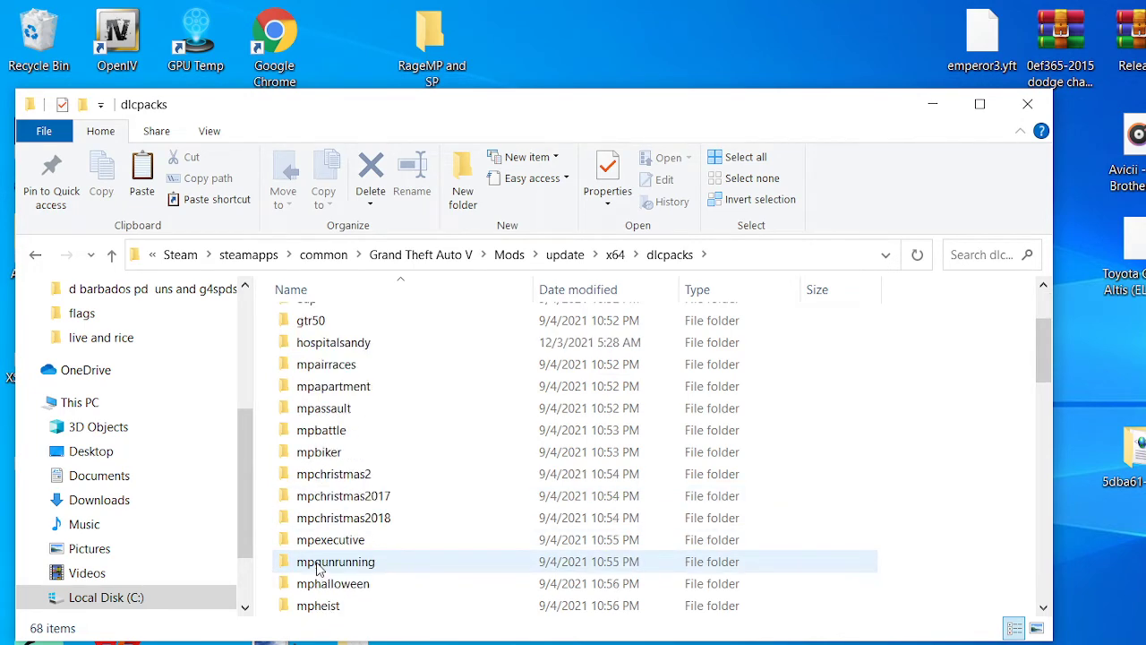
scroll(320, 568, down, 1)
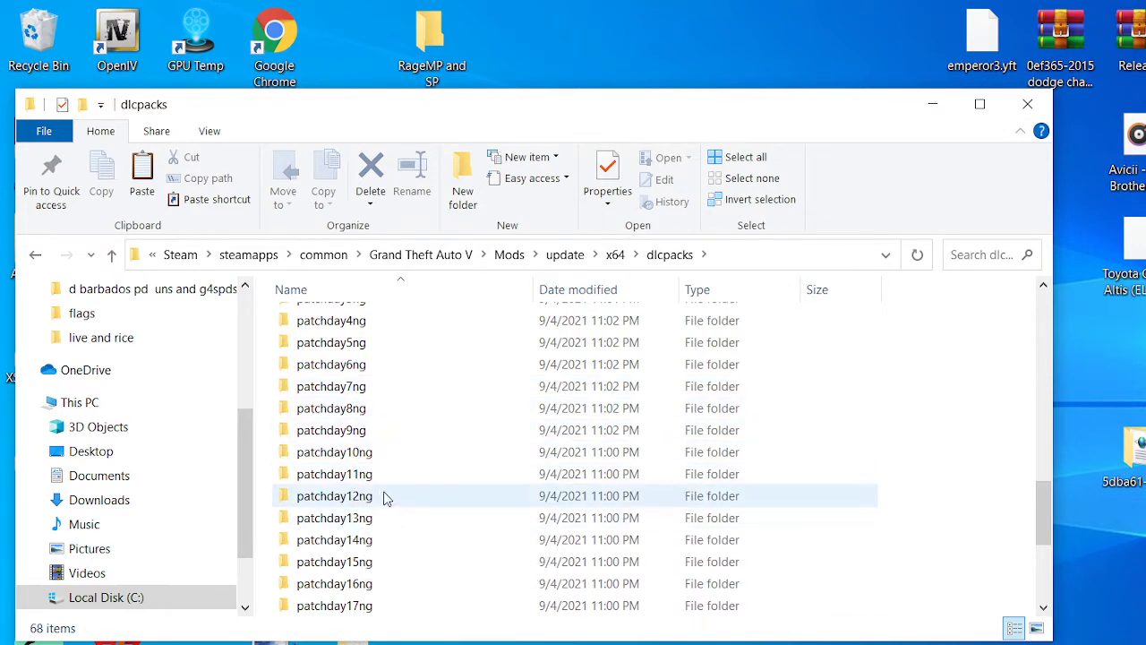
scroll(385, 497, up, 15)
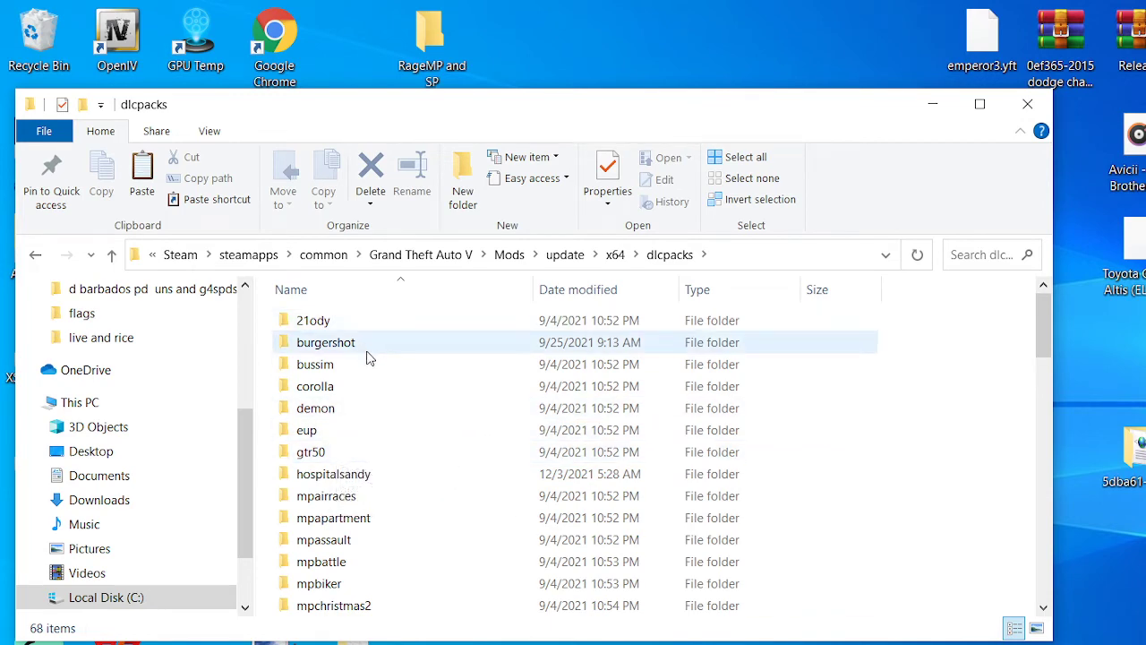
scroll(352, 475, down, 6)
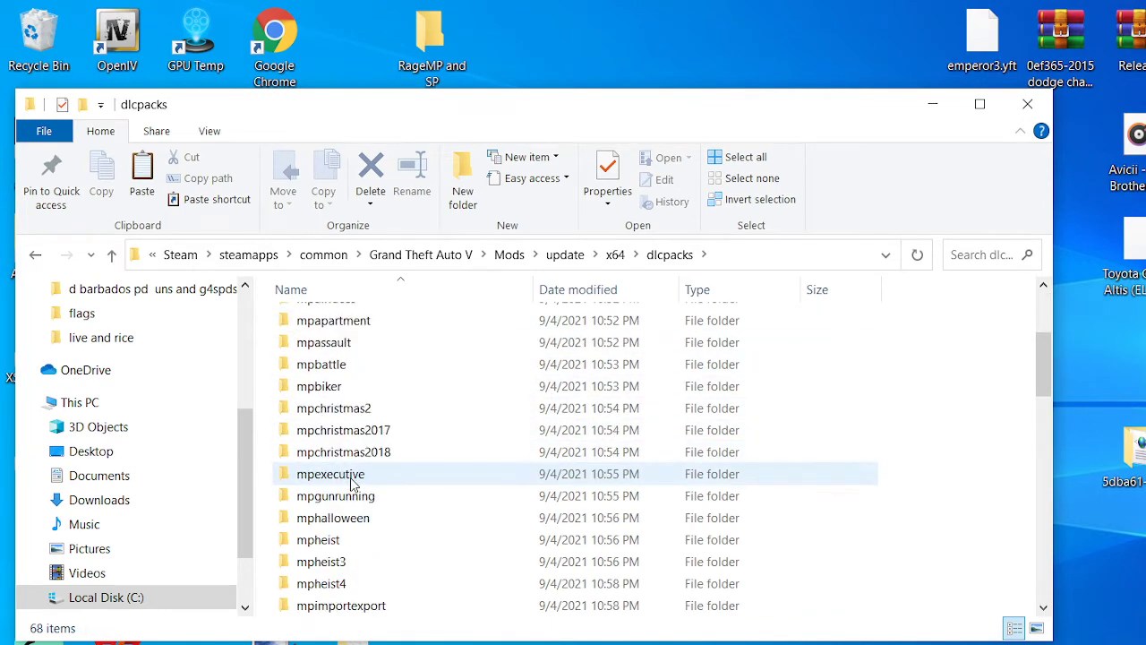
scroll(351, 479, down, 11)
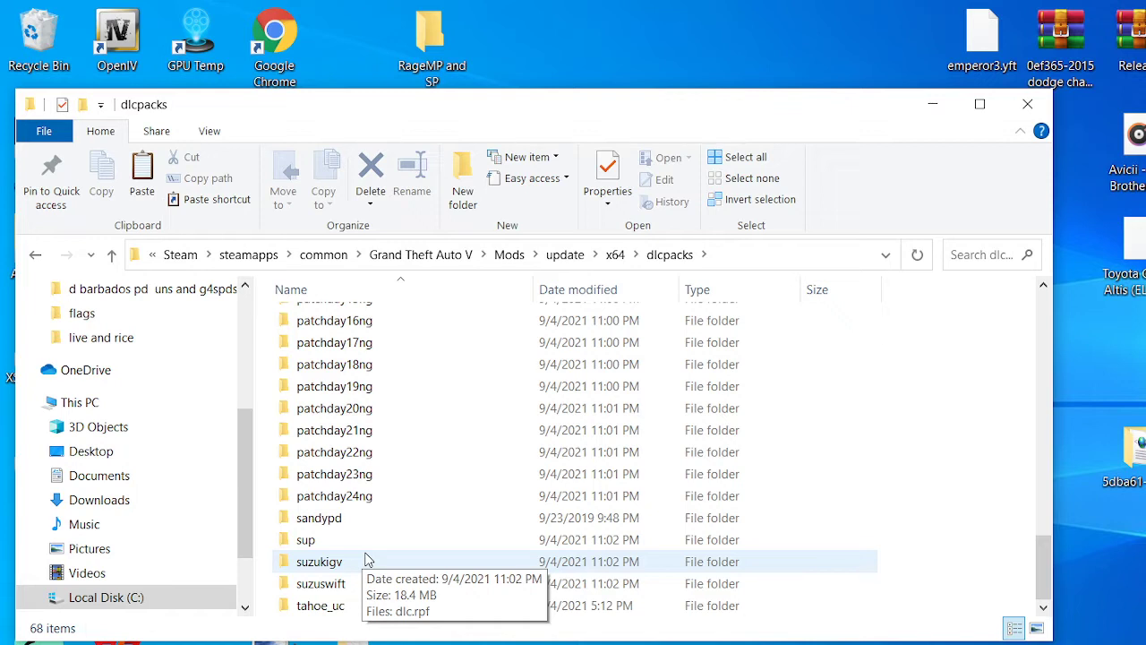
scroll(633, 367, up, 5)
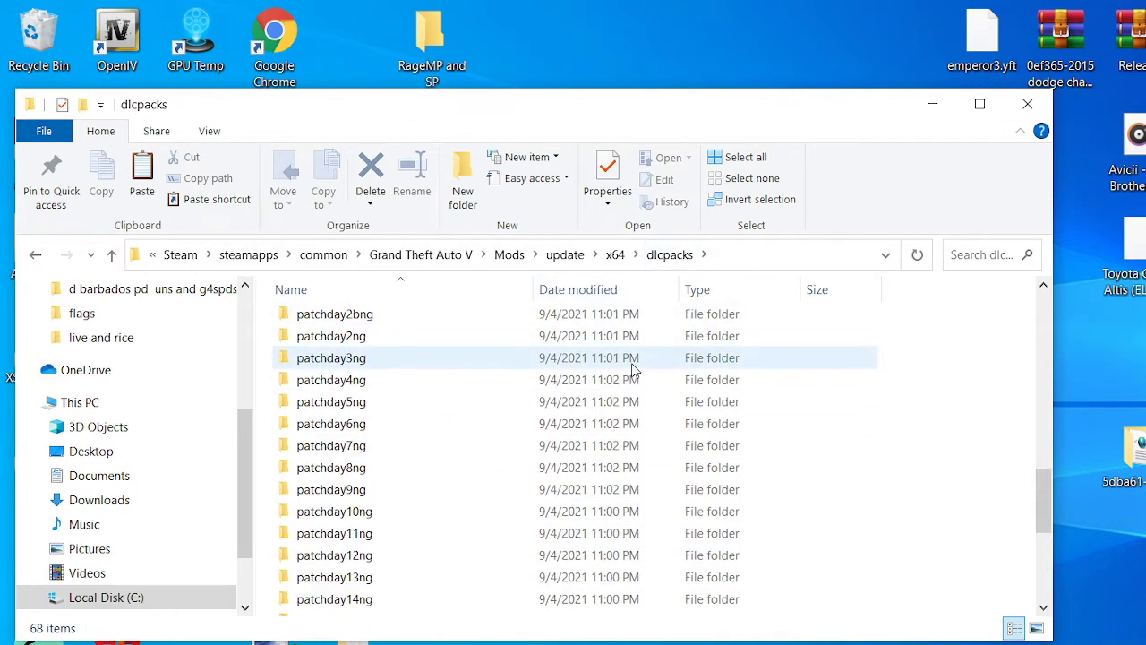
scroll(609, 349, up, 10)
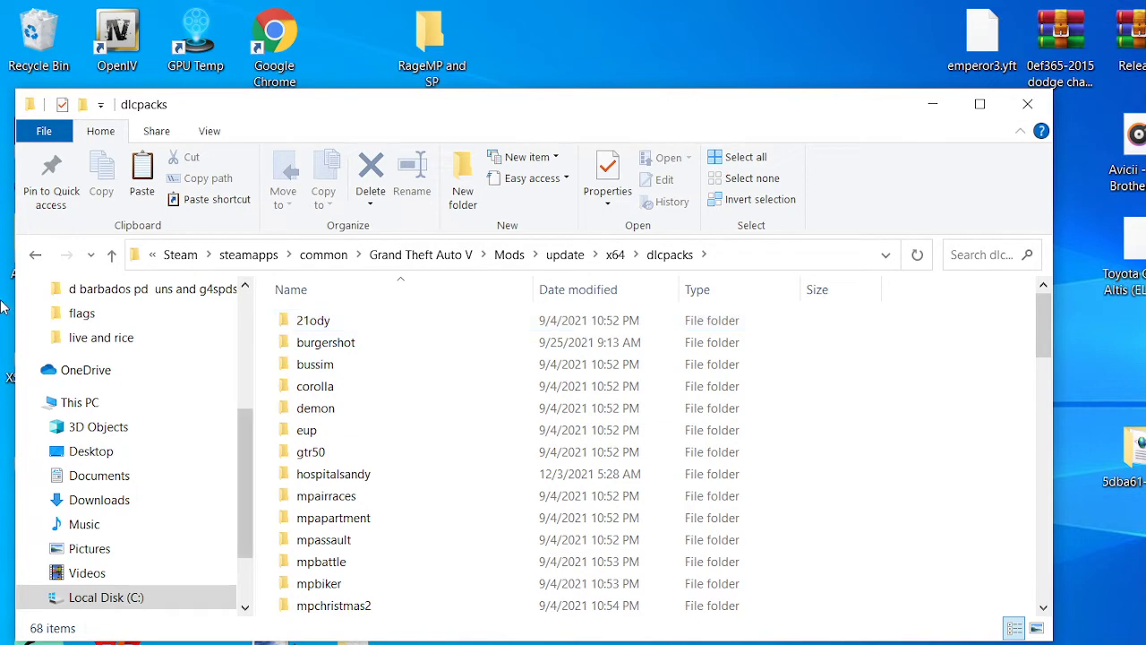
click(36, 256)
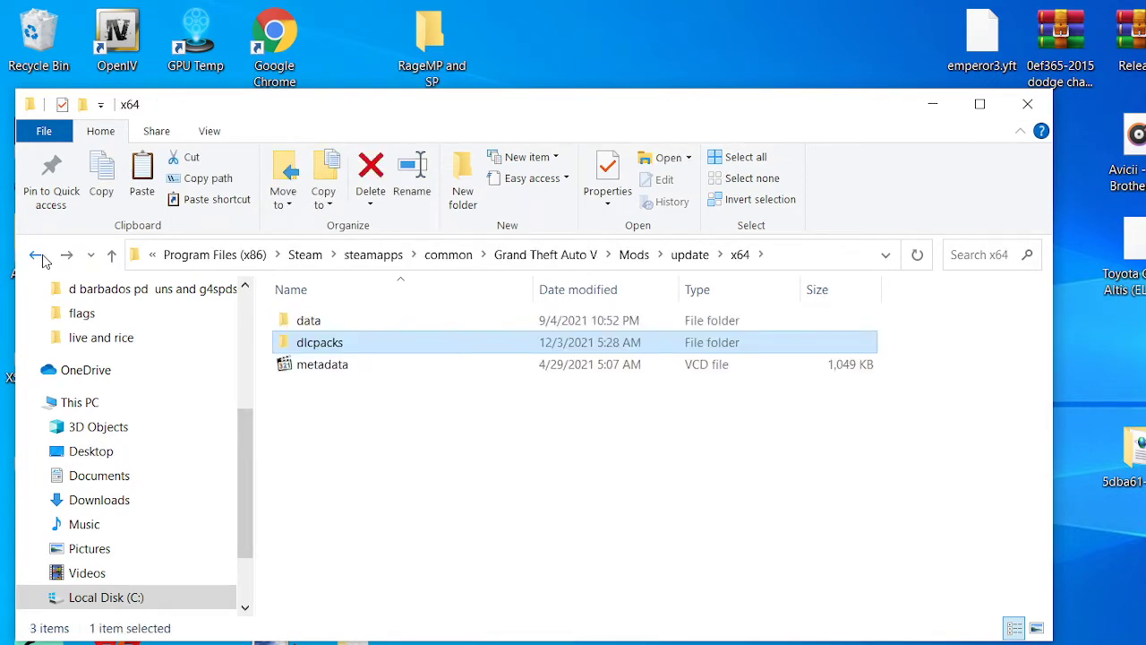
Step: Go back to the Quick access overview and open the Grand Theft Auto V folder from there
click(36, 256)
click(36, 256)
click(36, 256)
click(36, 256)
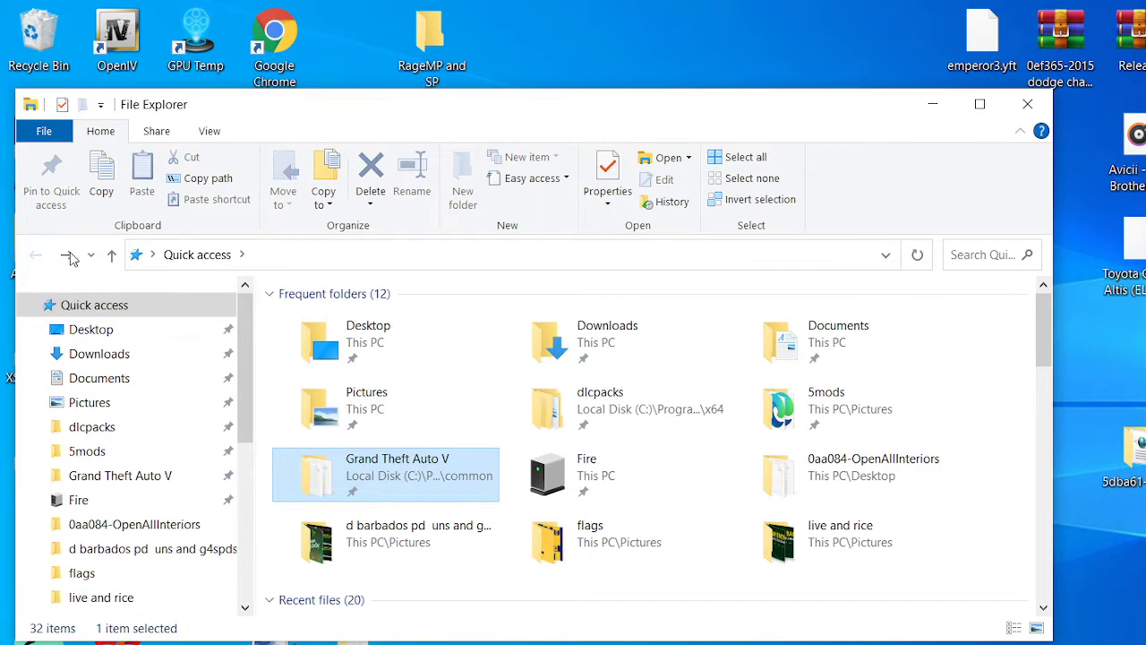
double_click(371, 476)
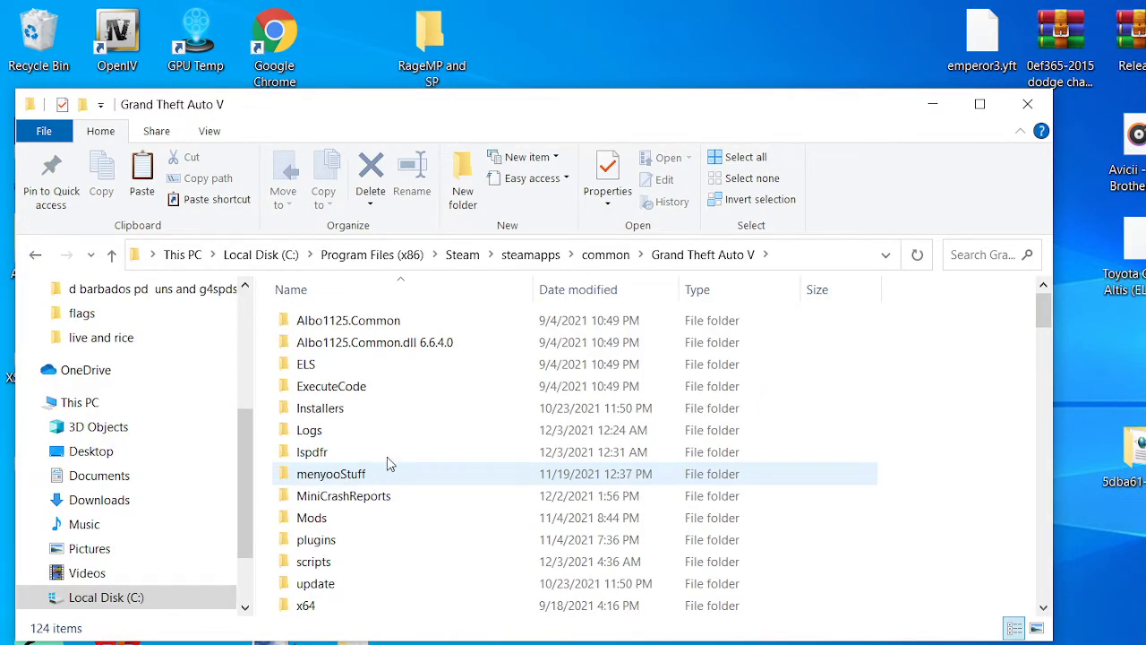
Step: Start OpenIV for Grand Theft Auto V on Windows and open the 0,1x traffic 0,1x peds folder in the GTAV Config v25.5 archive
click(129, 45)
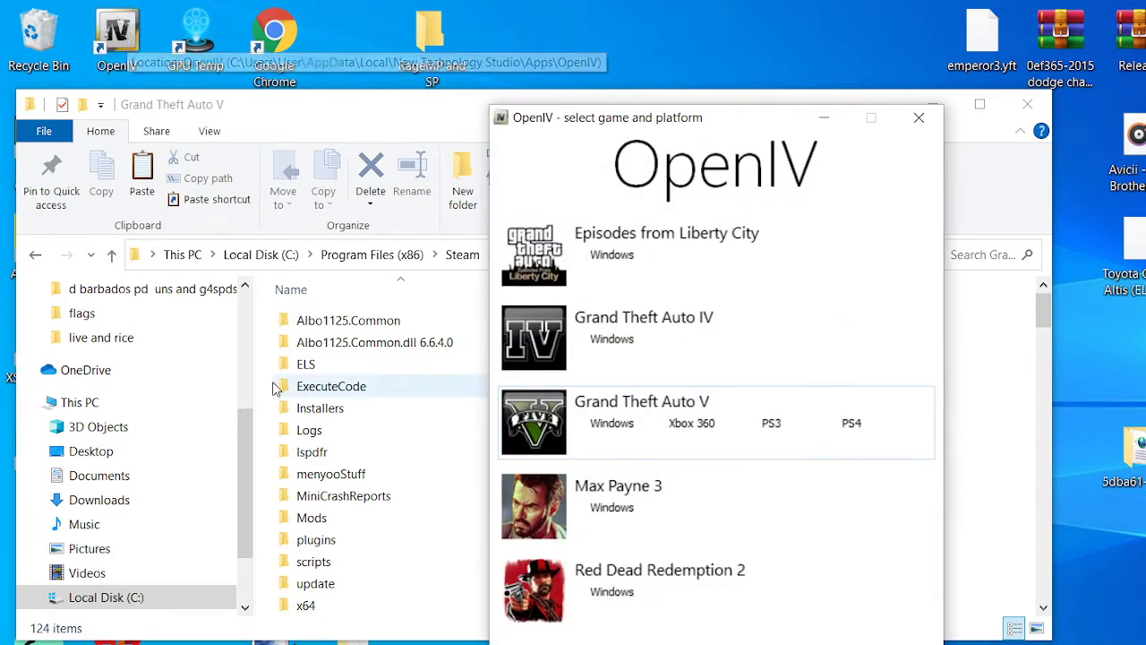
click(631, 439)
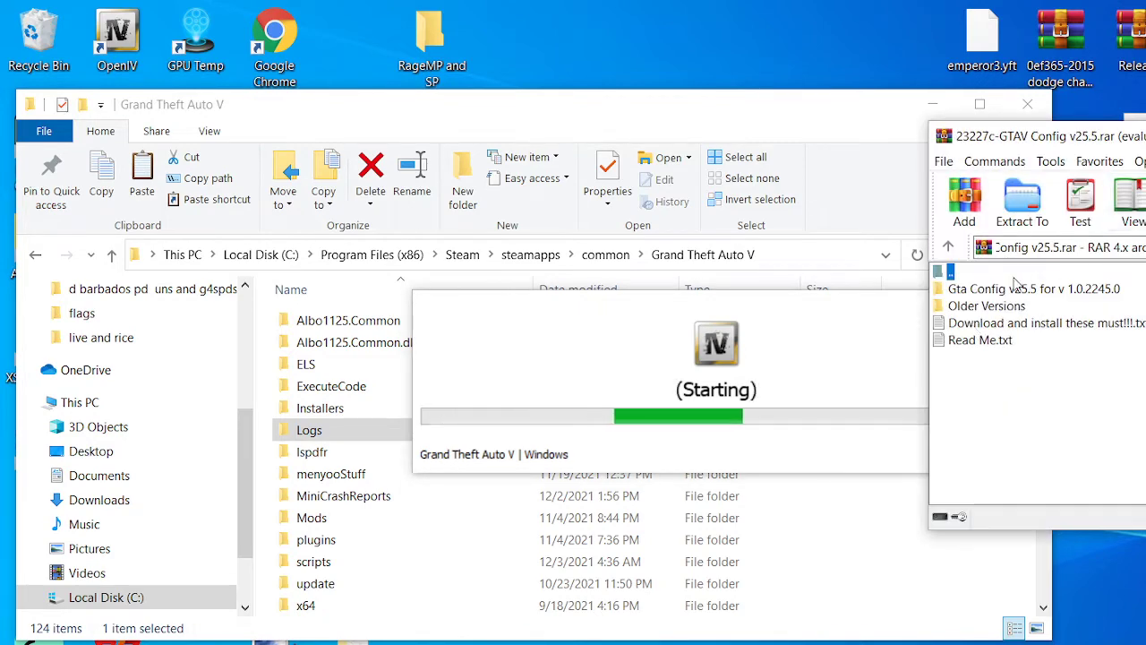
key(Escape)
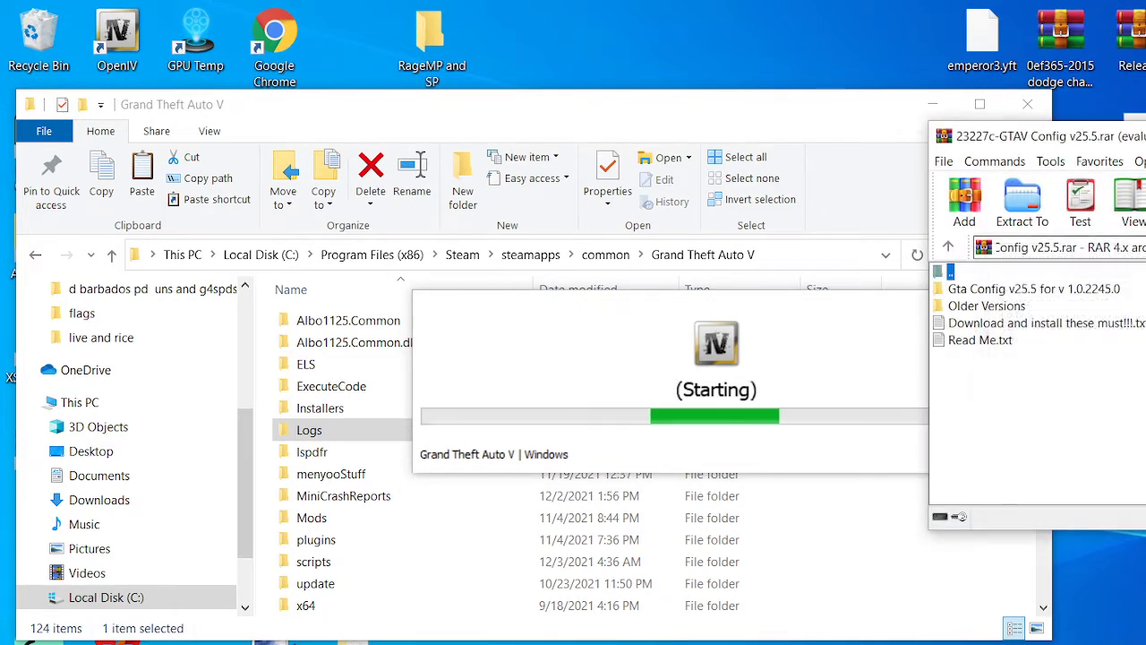
double_click(996, 290)
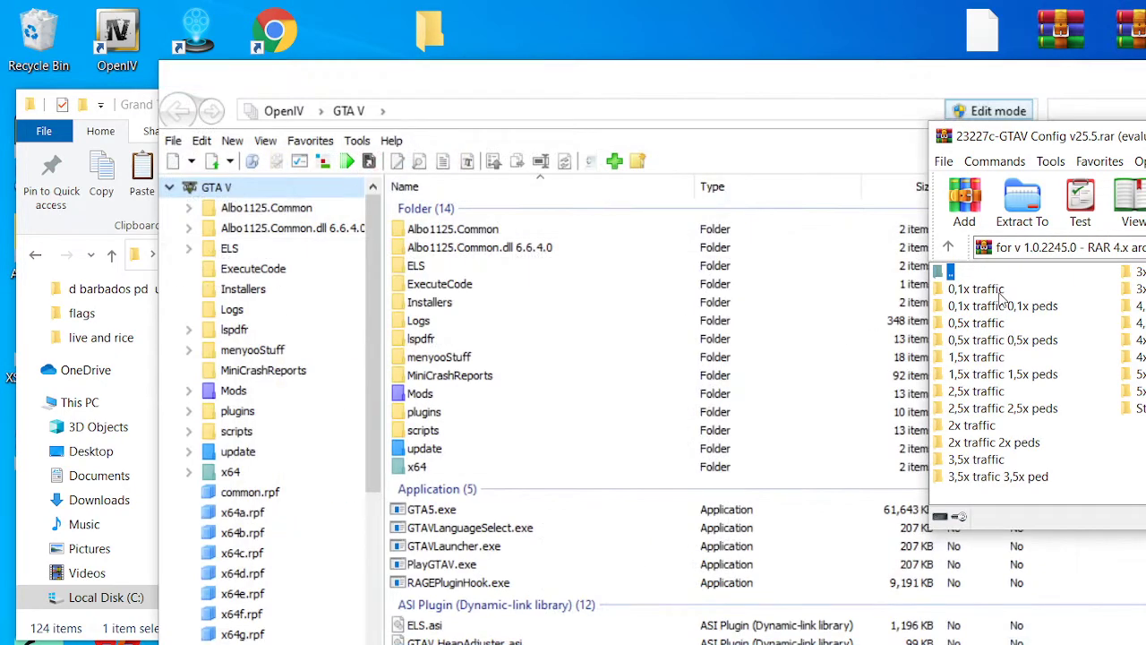
double_click(1009, 307)
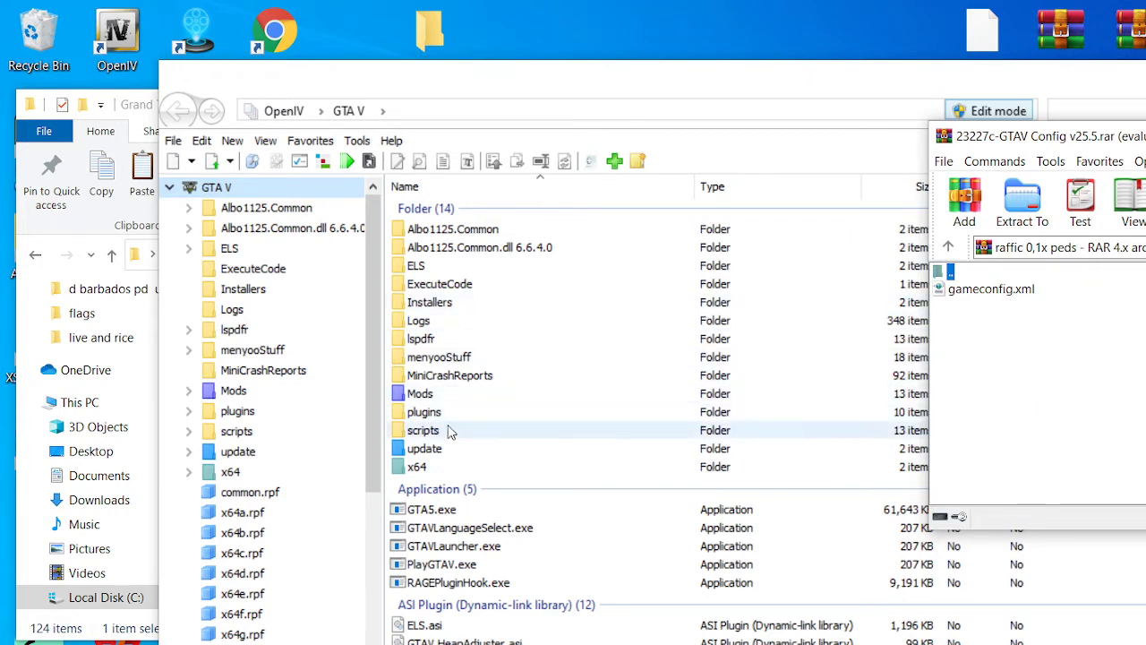
Step: In OpenIV, go to Mods\update\update.rpf\common\data and find the gameconfig.xml file
scroll(552, 591, down, 5)
scroll(553, 594, down, 6)
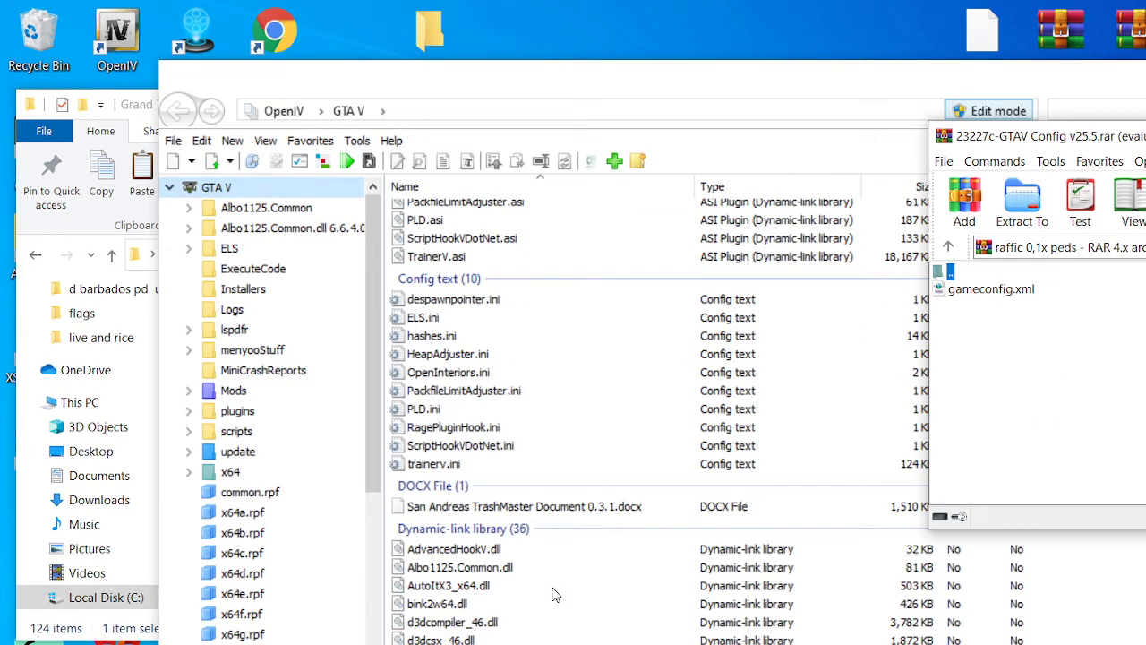
scroll(553, 591, up, 4)
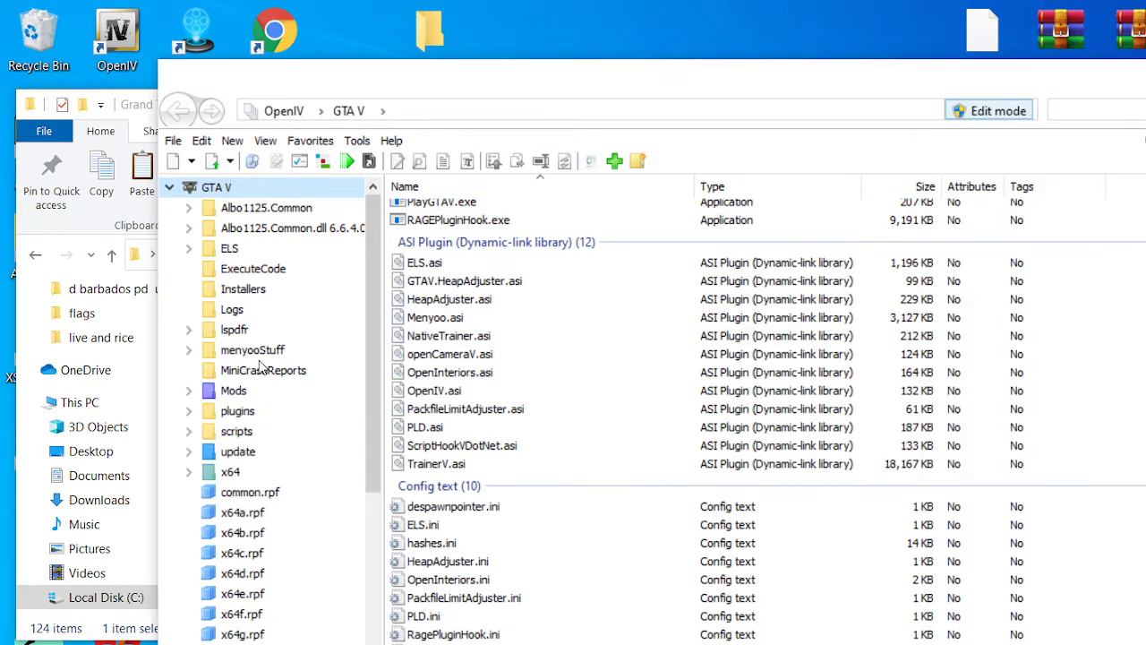
click(242, 376)
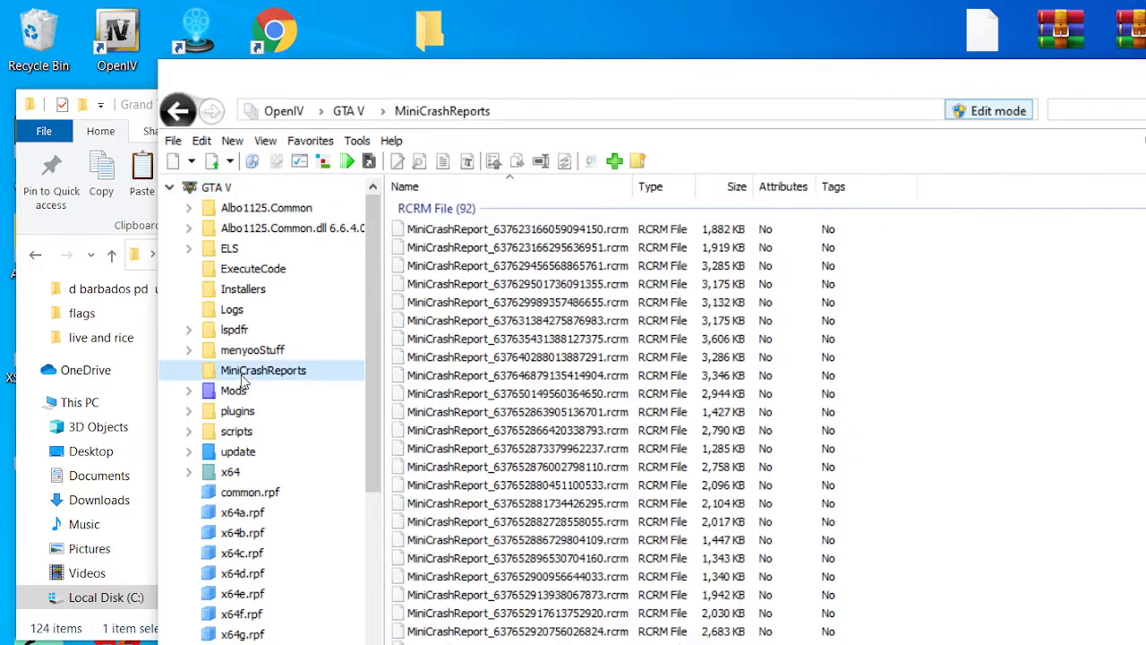
double_click(234, 390)
double_click(435, 228)
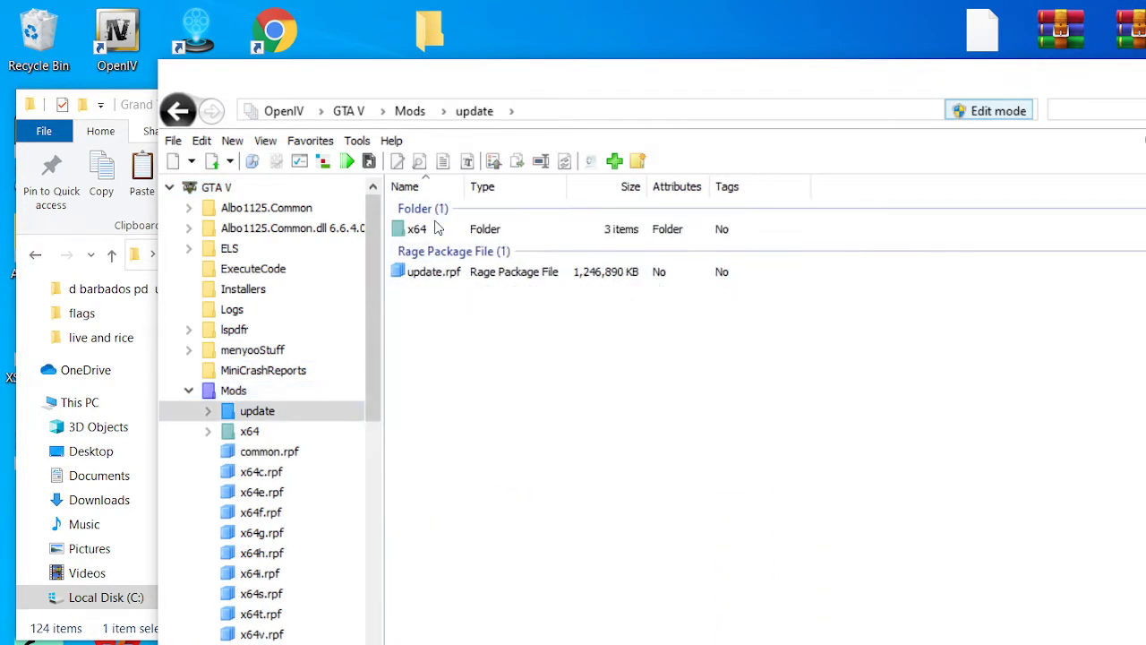
click(453, 273)
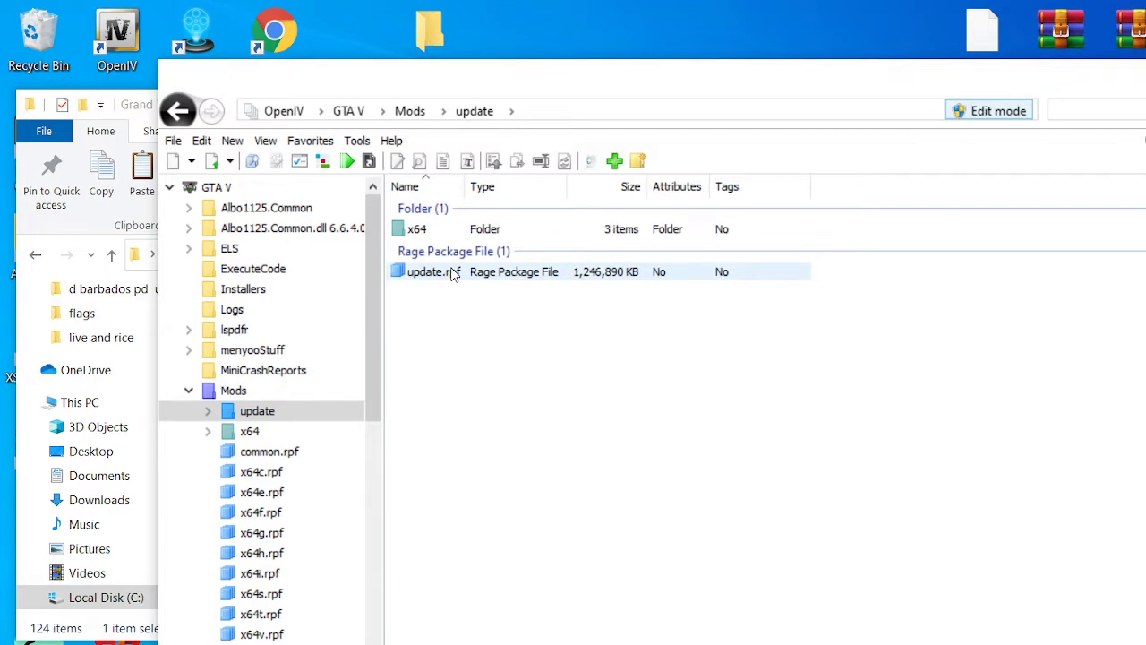
double_click(452, 274)
double_click(462, 230)
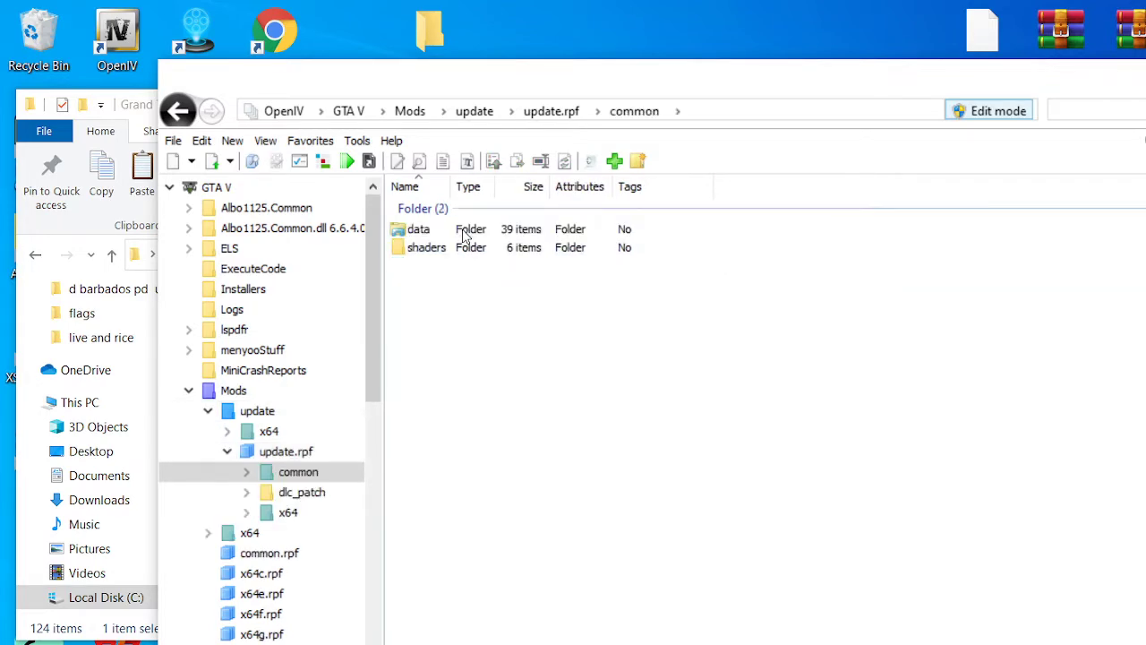
double_click(464, 234)
scroll(683, 433, down, 1)
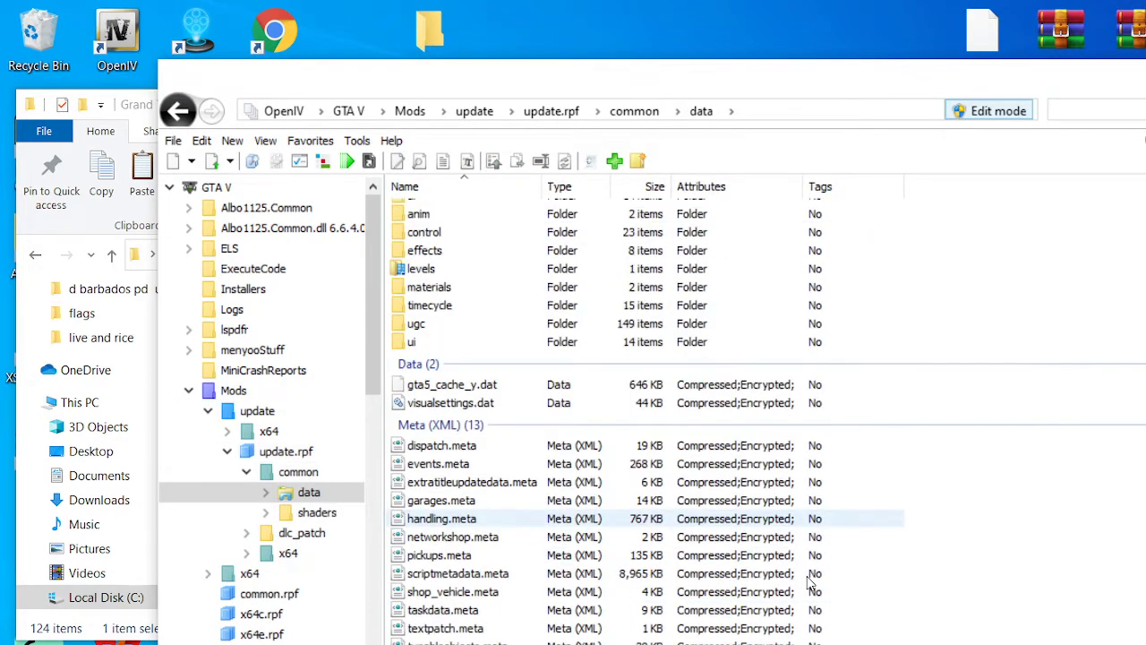
scroll(557, 483, down, 5)
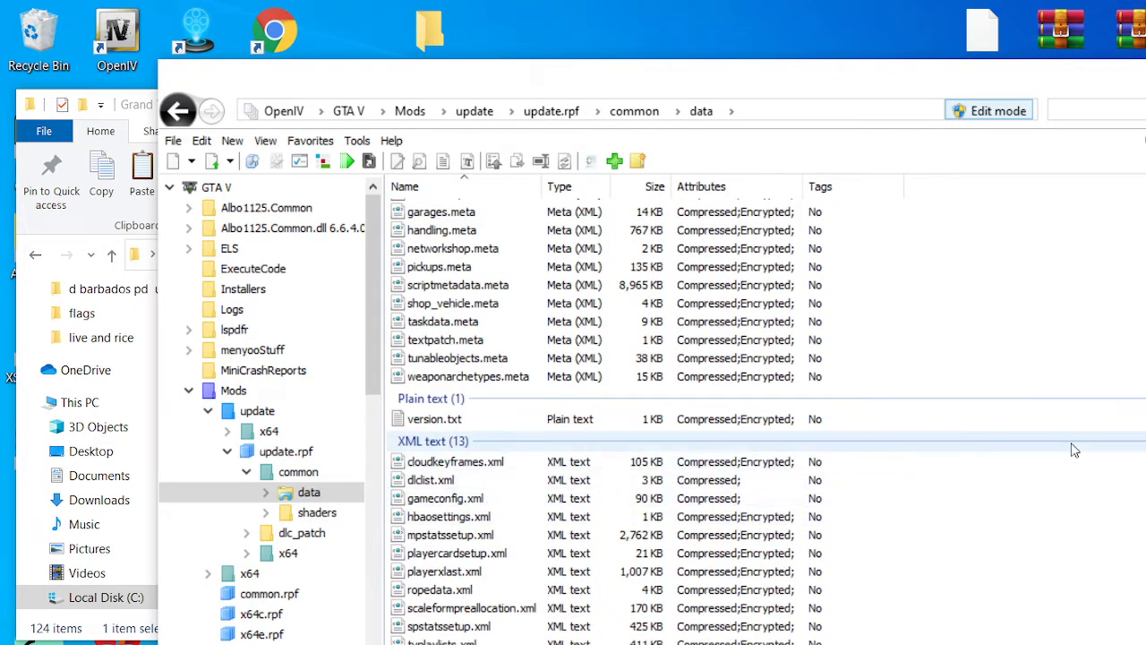
Step: Replace gameconfig.xml in update.rpf's common\data folder with the gameconfig.xml from the 0,1x traffic 0,1x peds archive folder
key(alt+Tab)
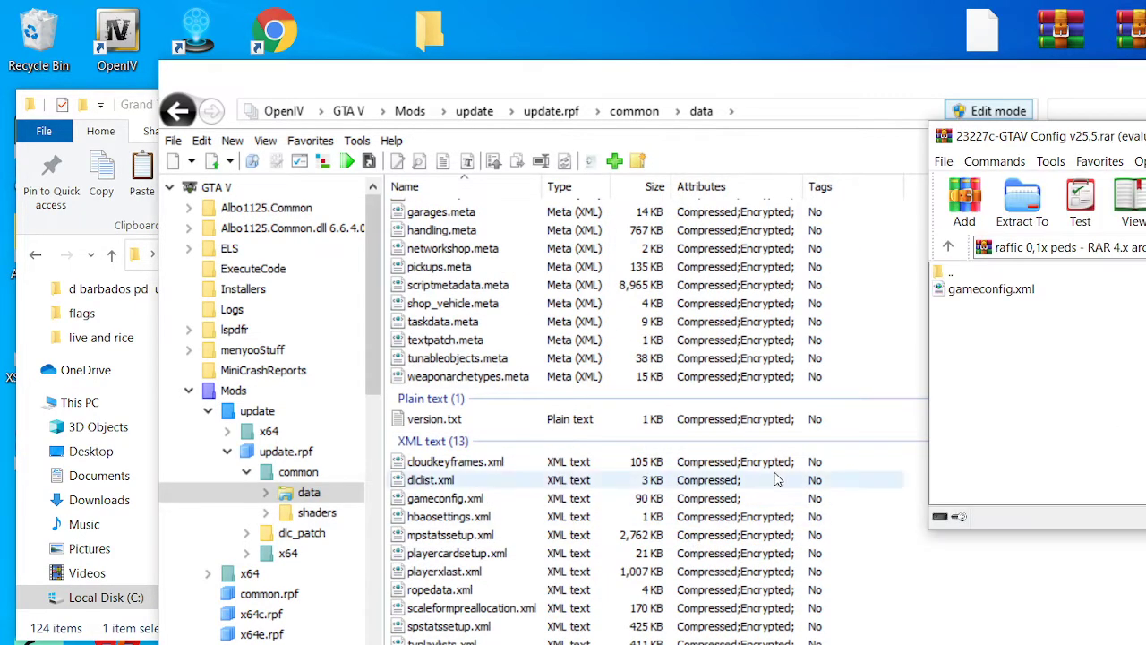
key(alt+Tab)
click(635, 504)
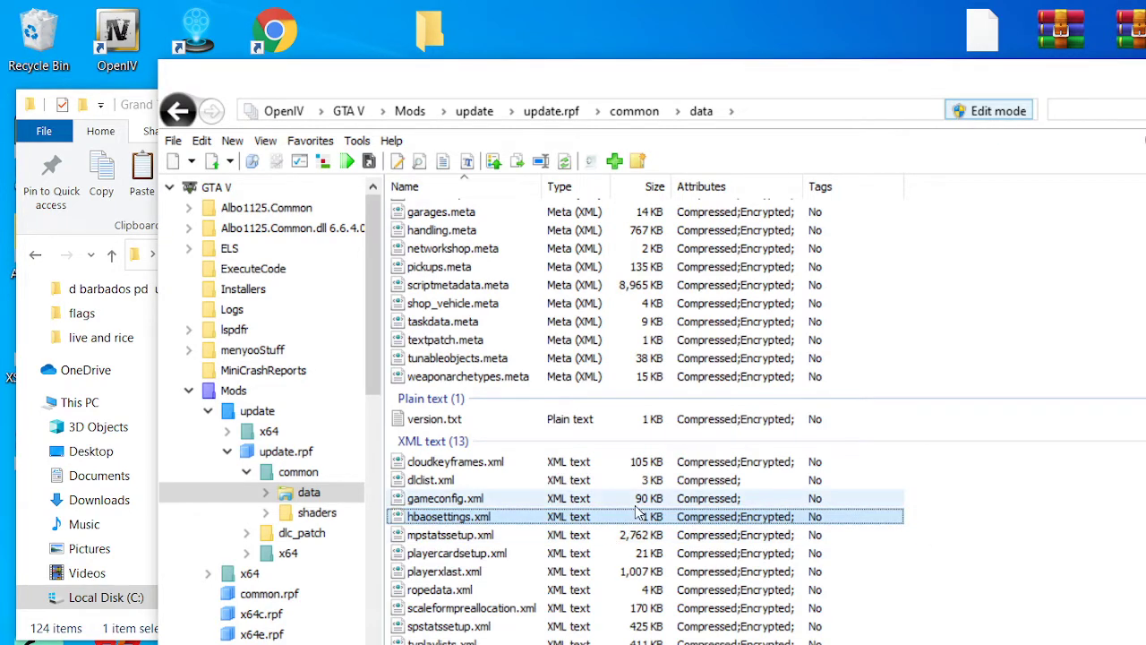
key(alt+Tab)
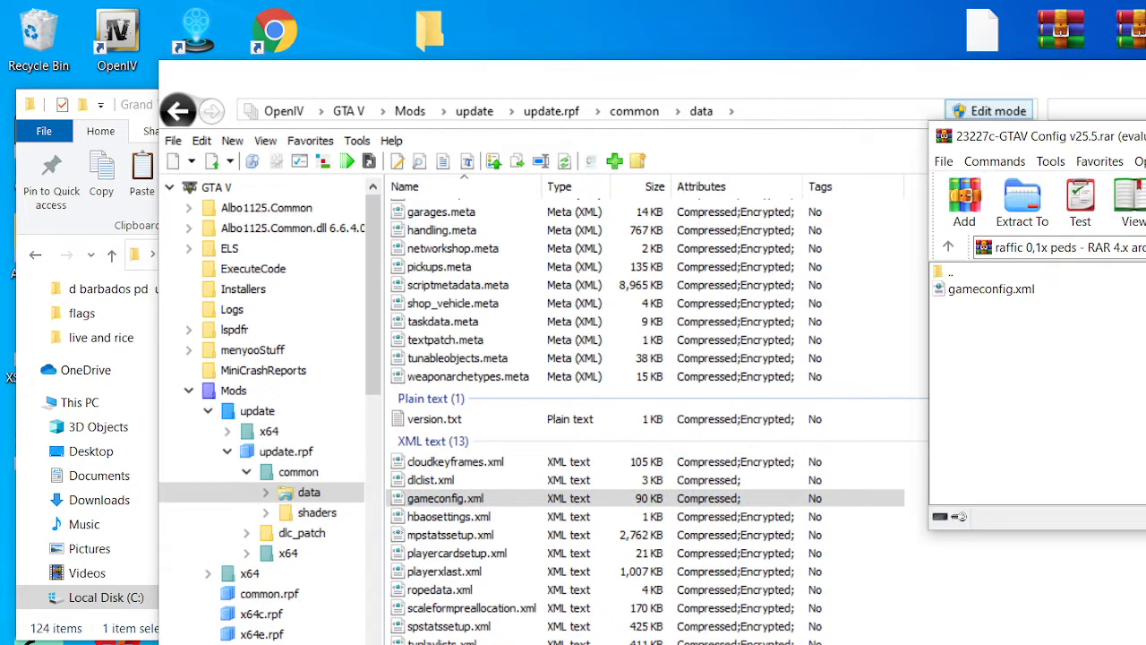
click(989, 290)
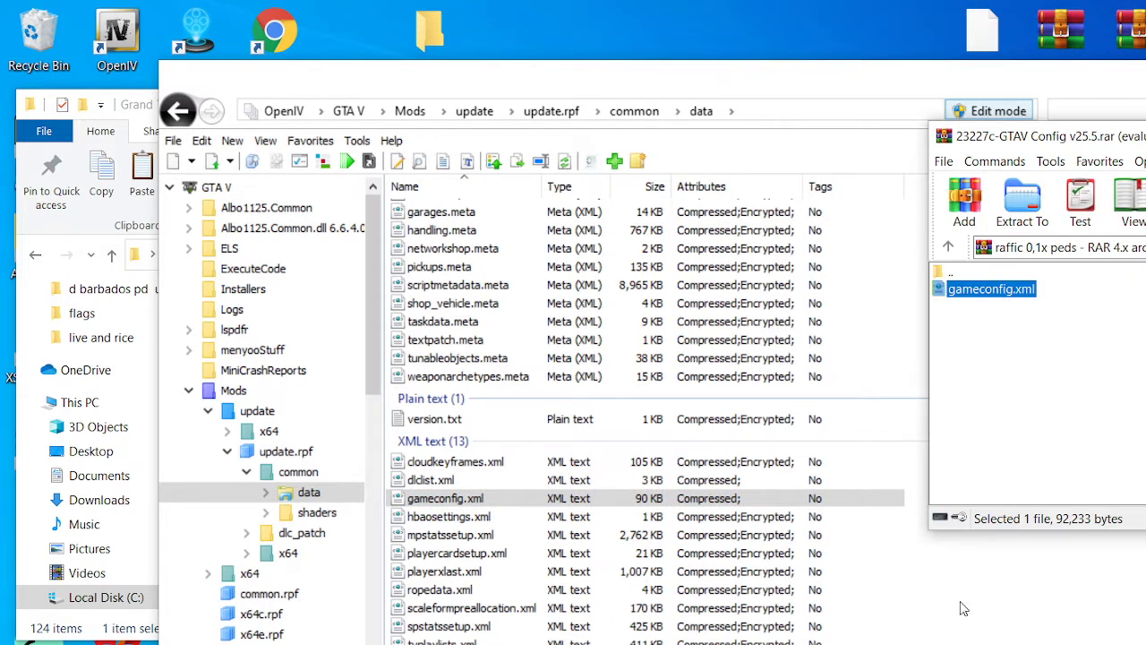
drag(994, 289, 1031, 602)
Step: Turn off edit mode and clear the desktop by closing OpenIV and minimizing the Grand Theft Auto V folder window
click(992, 119)
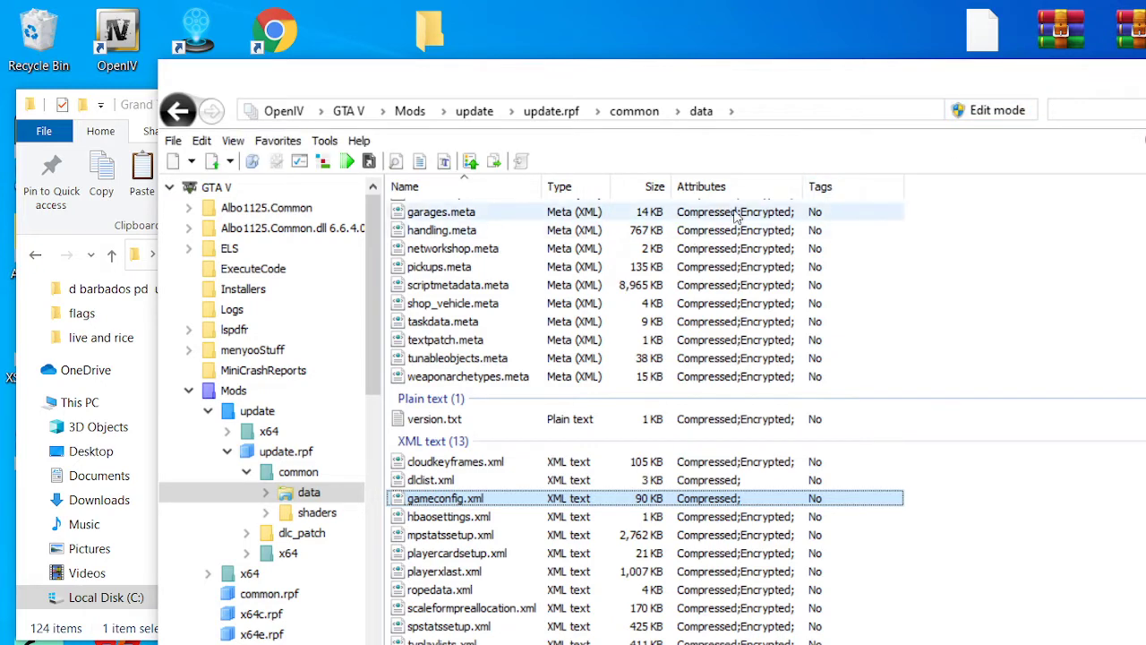
click(1138, 73)
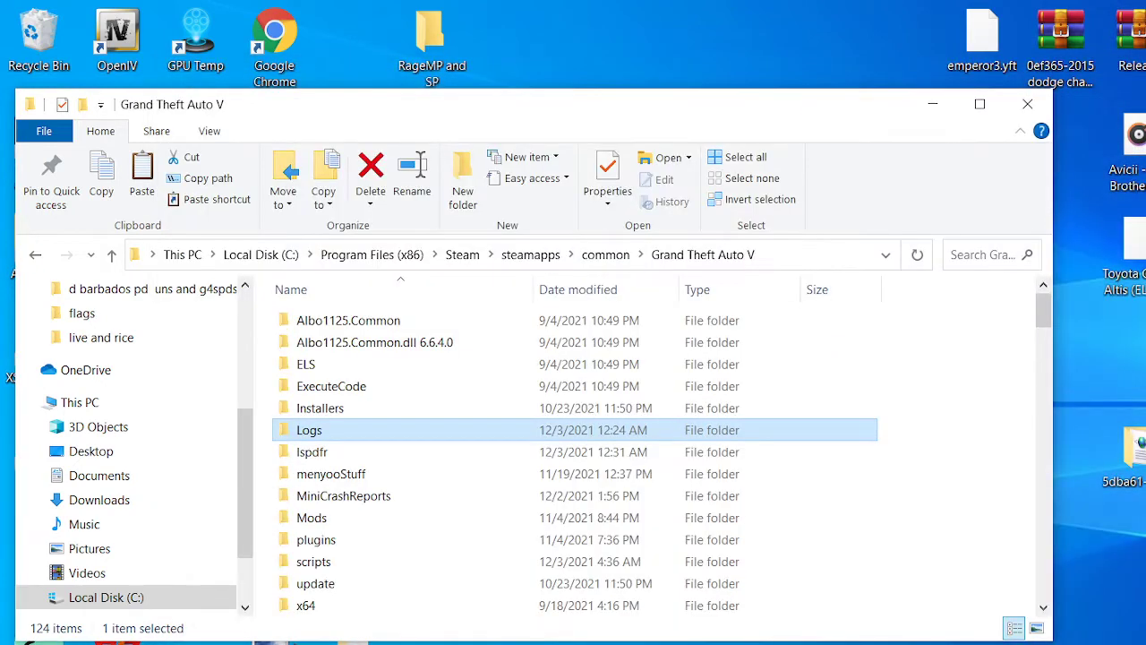
click(936, 105)
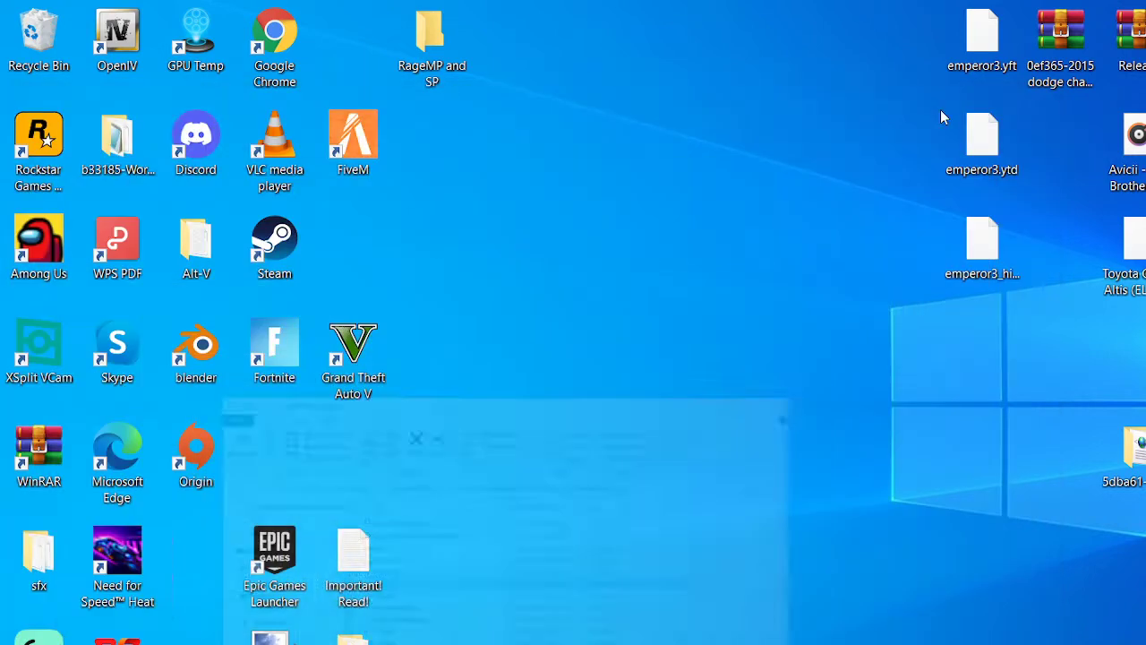
Step: Refresh the desktop and bring up the Grand Theft Auto V installation folder under Steam's common folder
right_click(792, 176)
click(824, 239)
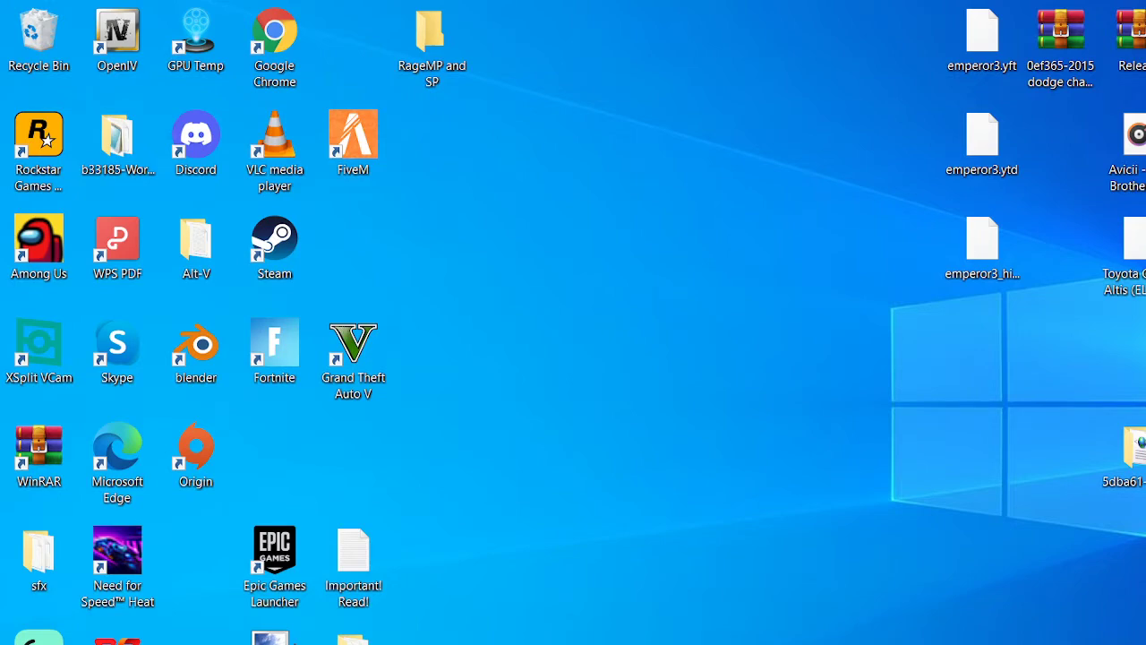
click(475, 638)
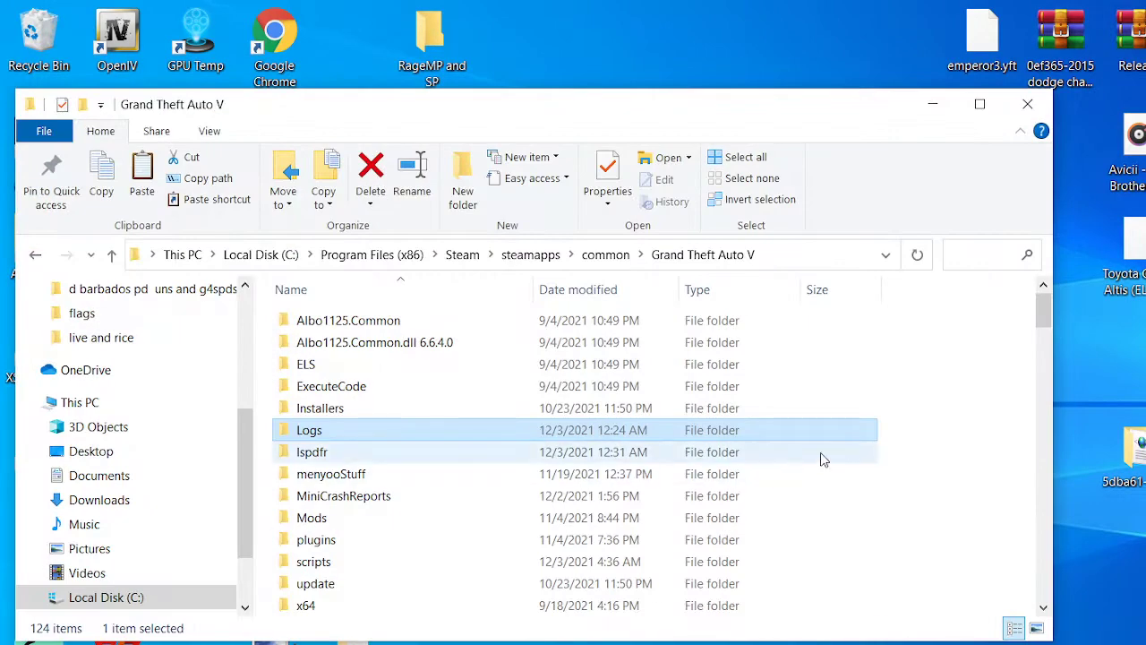
click(978, 493)
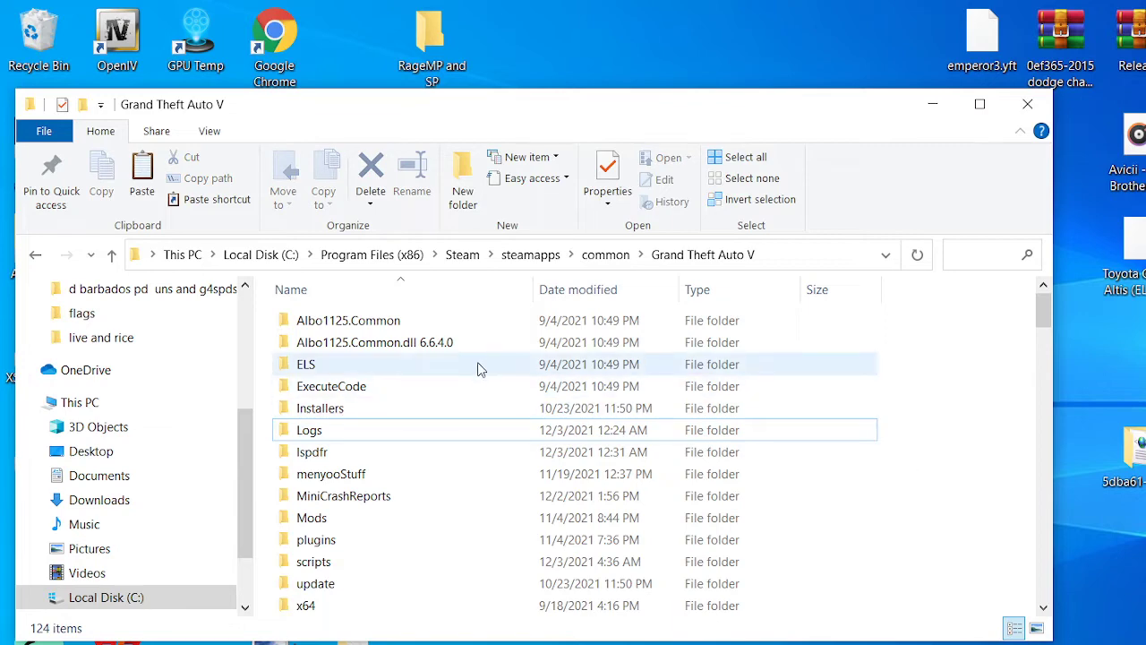
click(36, 257)
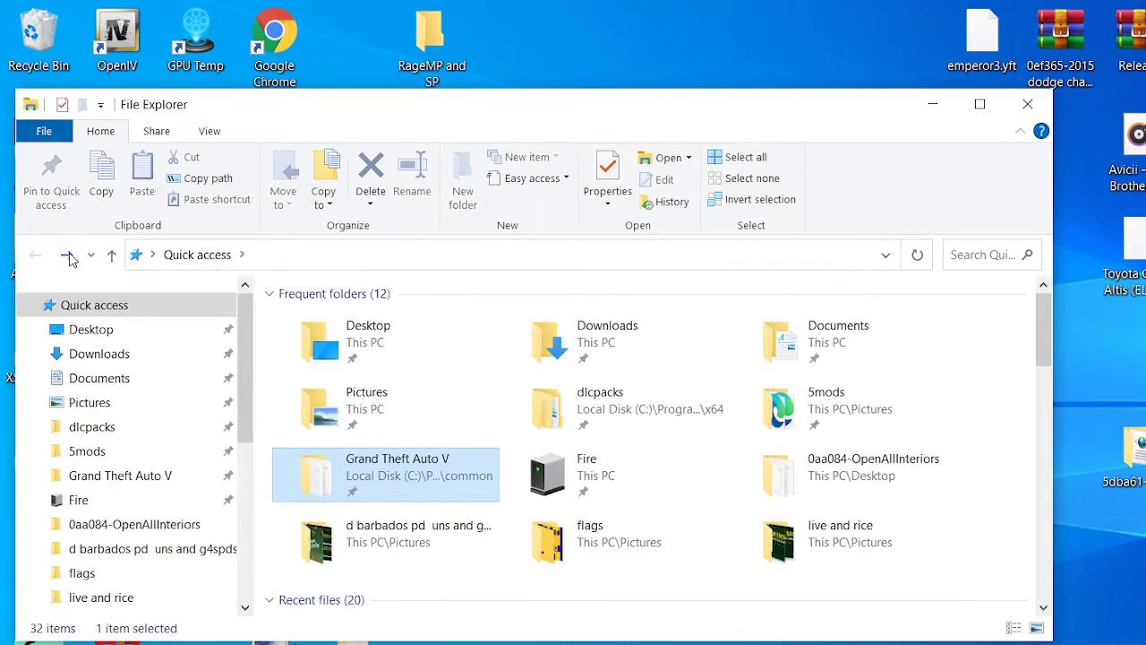
click(66, 255)
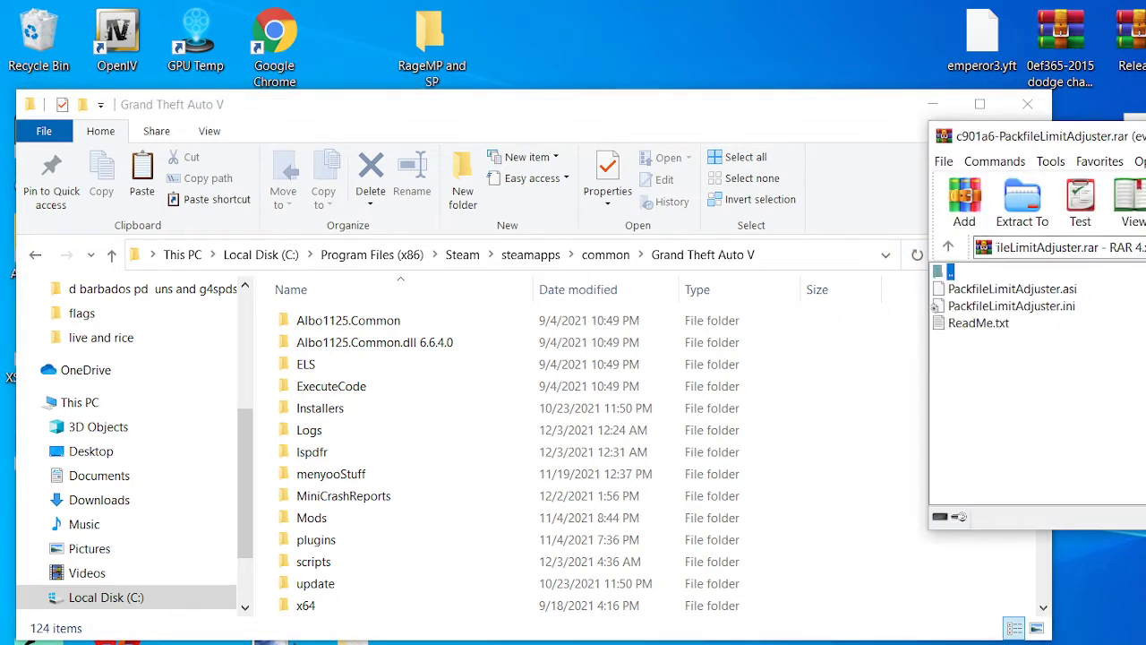
Step: Try to copy PackfileLimitAdjuster.asi and PackfileLimitAdjuster.ini straight from the open c901a6-PackfileLimitAdjuster.rar archive, then close the archive
key(Escape)
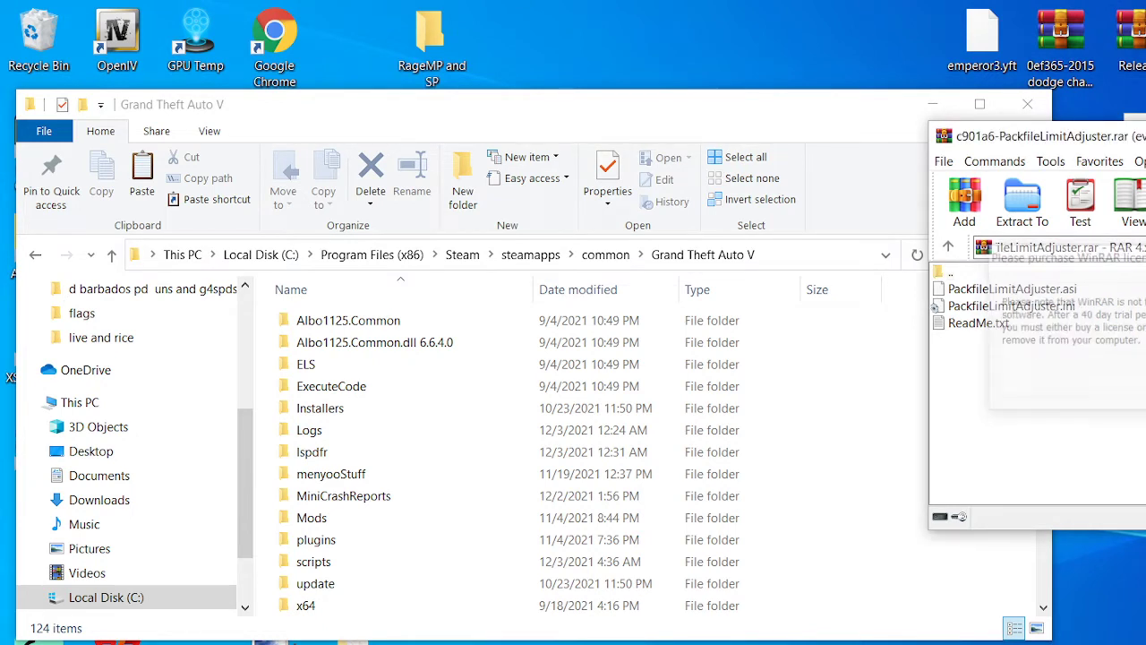
click(1029, 292)
shift+click(1032, 305)
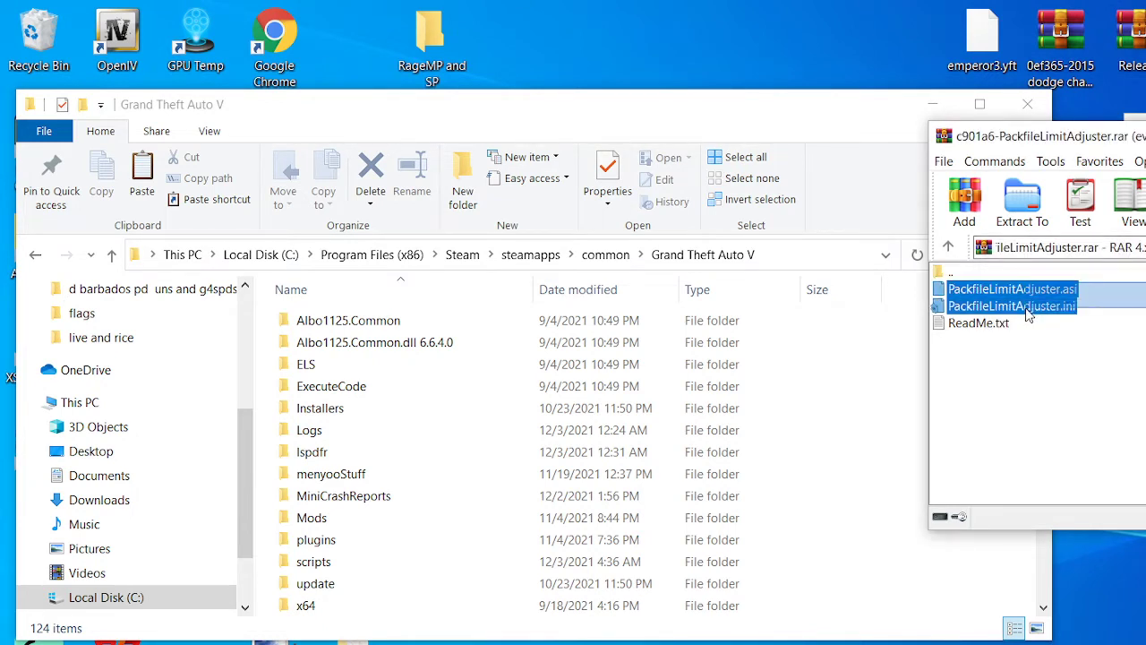
right_click(1031, 295)
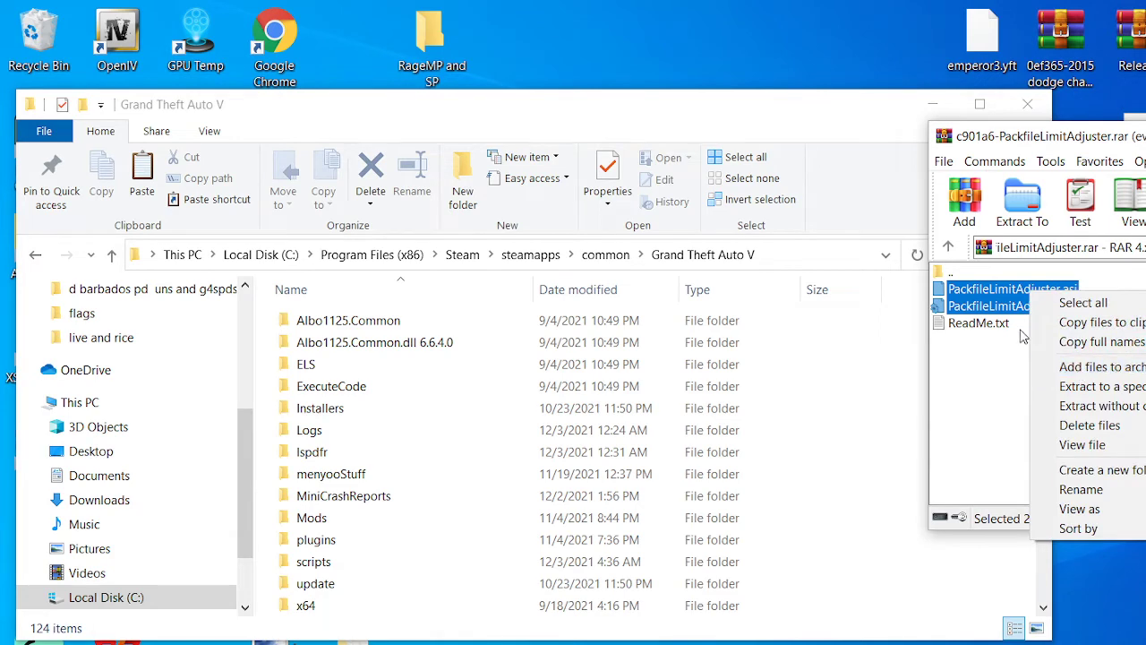
right_click(972, 301)
right_click(971, 301)
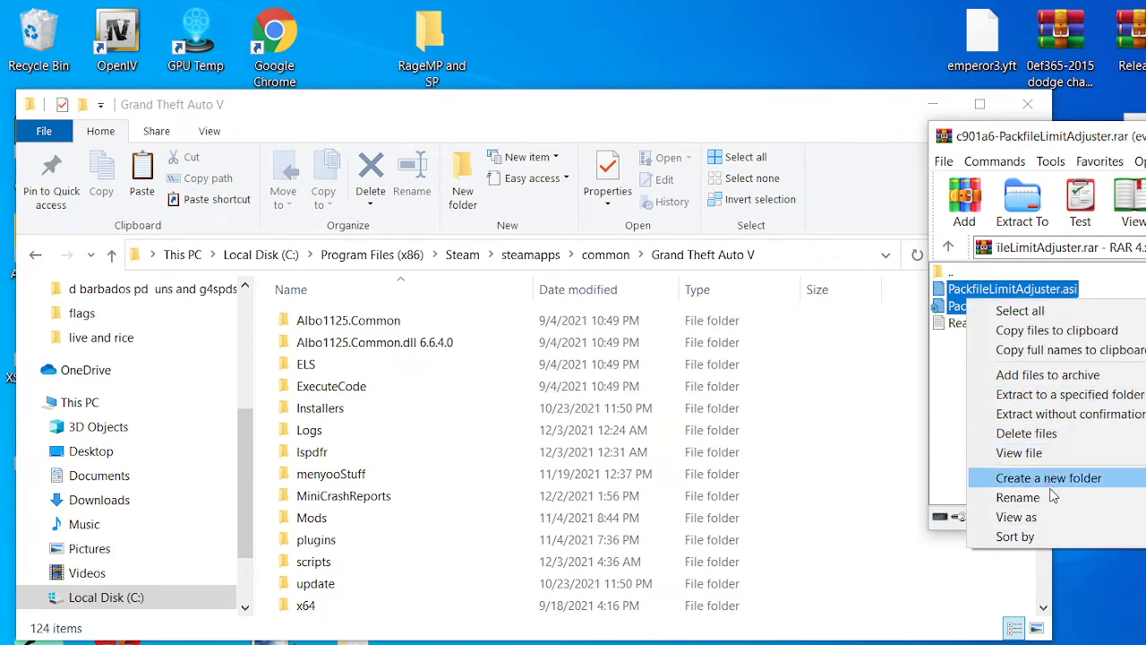
click(1056, 329)
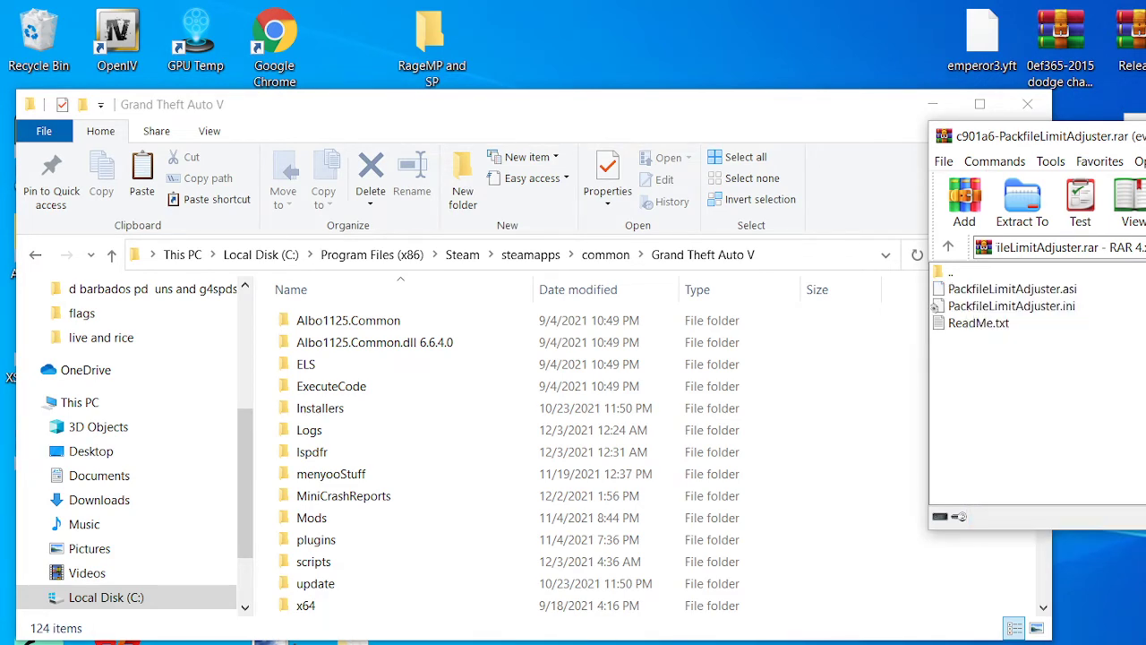
key(alt+F4)
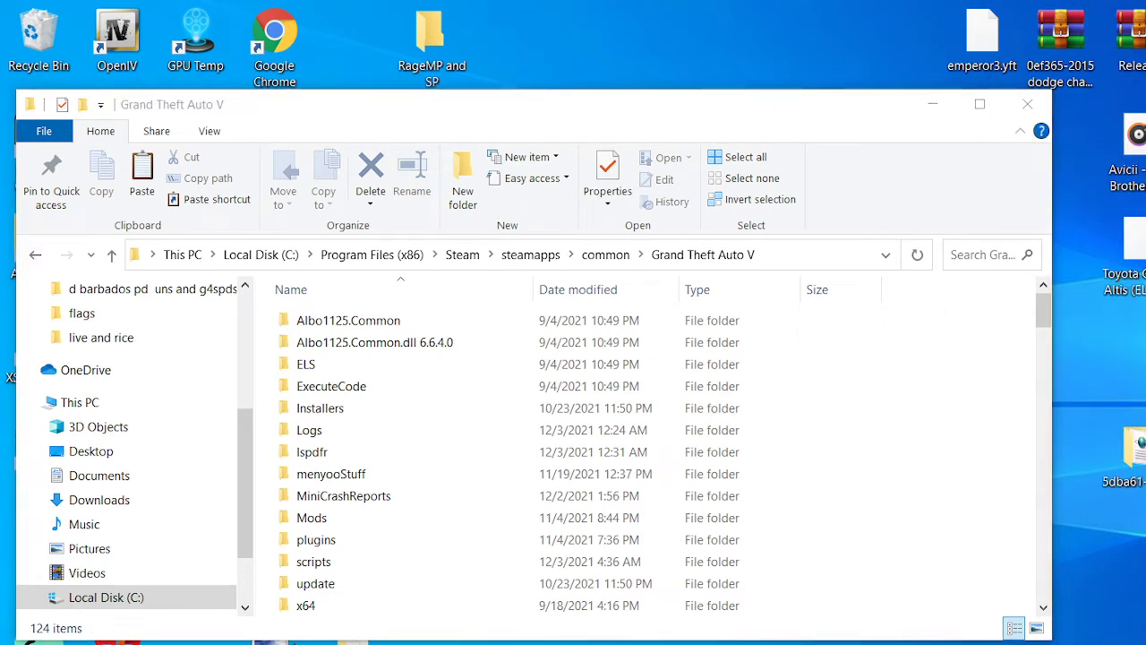
Step: Extract the PackfileLimitAdjuster archive into its own folder on the desktop and minimize the game folder window
right_click(1099, 134)
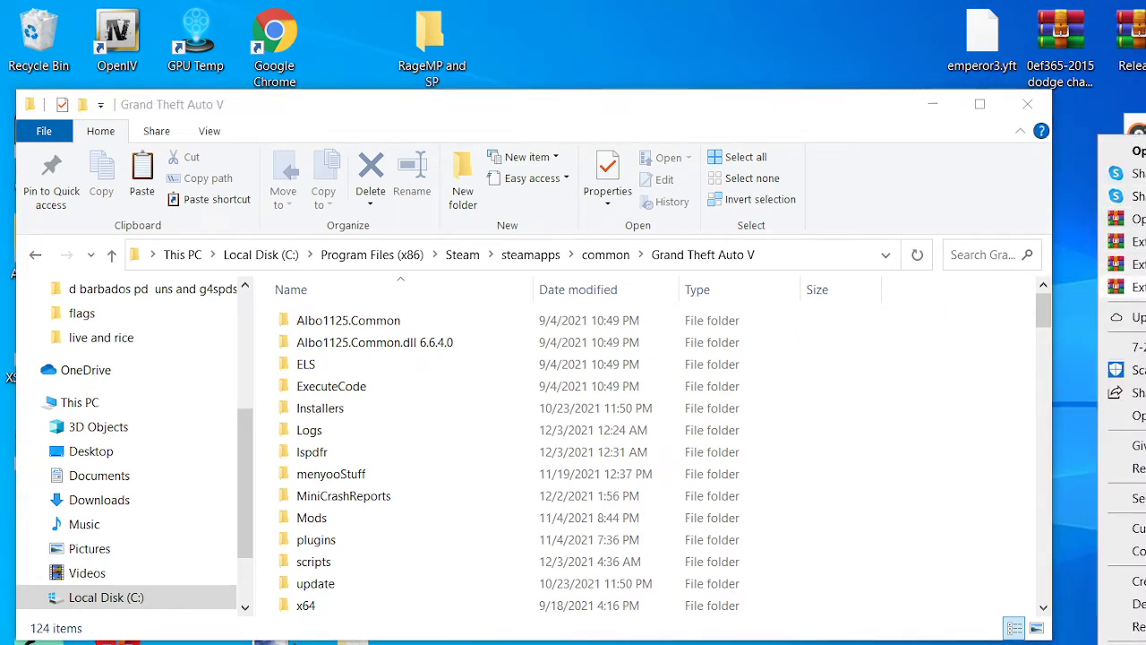
click(1128, 264)
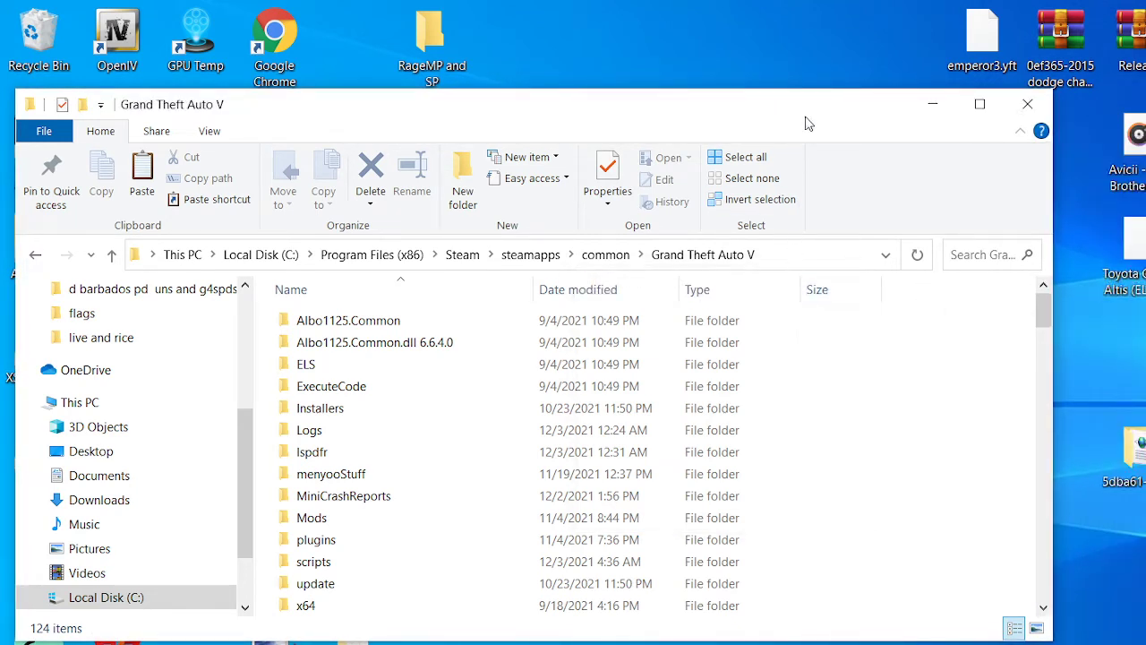
click(934, 111)
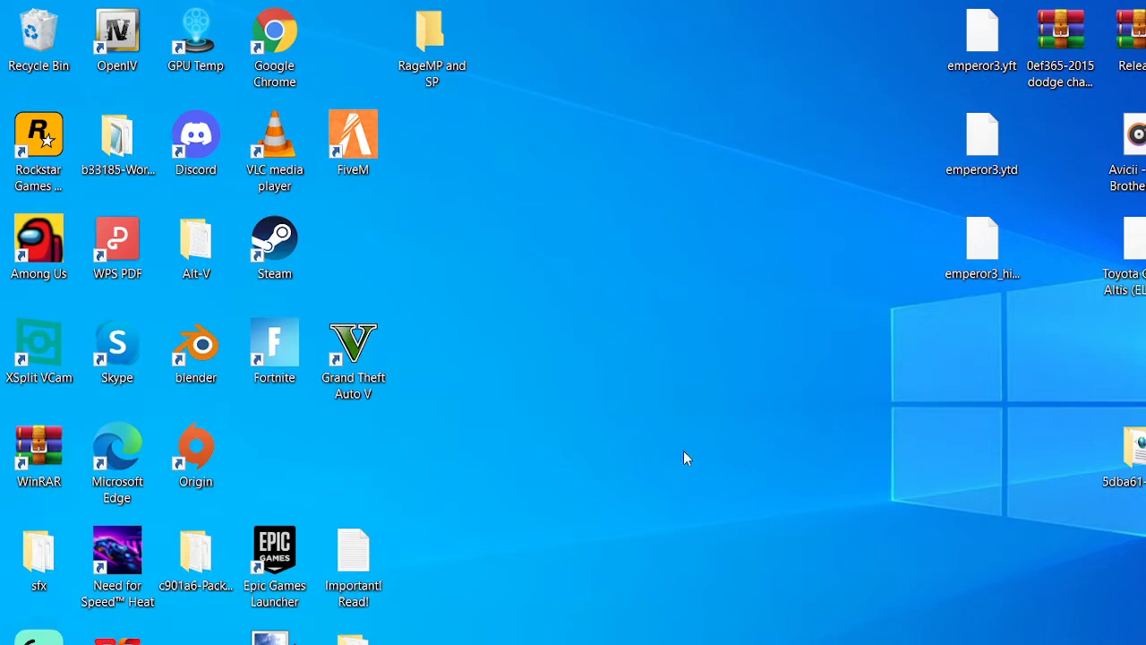
Step: Copy PackfileLimitAdjuster.asi and the PackfileLimitAdjuster configuration file from the extracted c901a6-PackfileLimitAdjuster folder, leaving out ReadMe, and close that folder
double_click(196, 555)
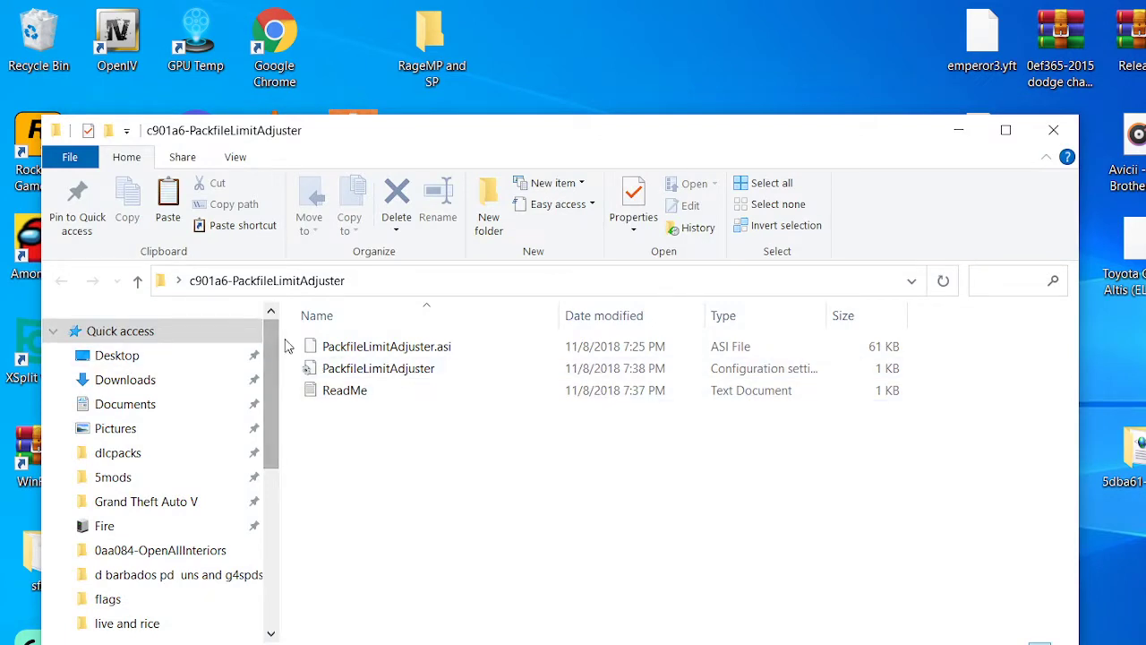
click(386, 340)
drag(387, 340, 413, 367)
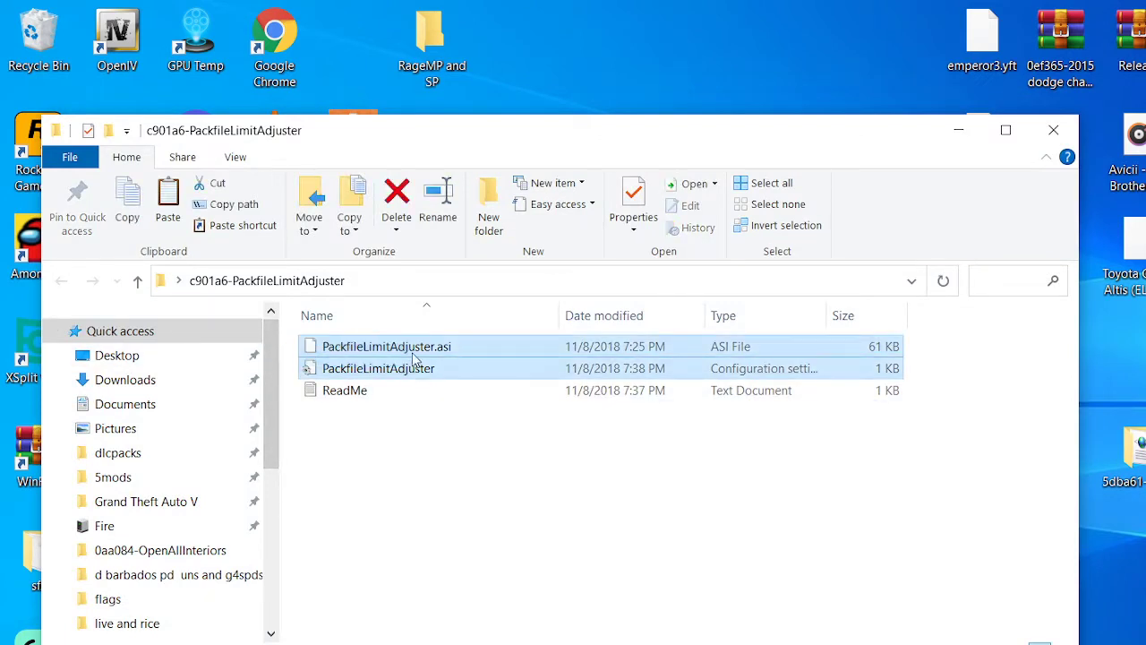
right_click(414, 367)
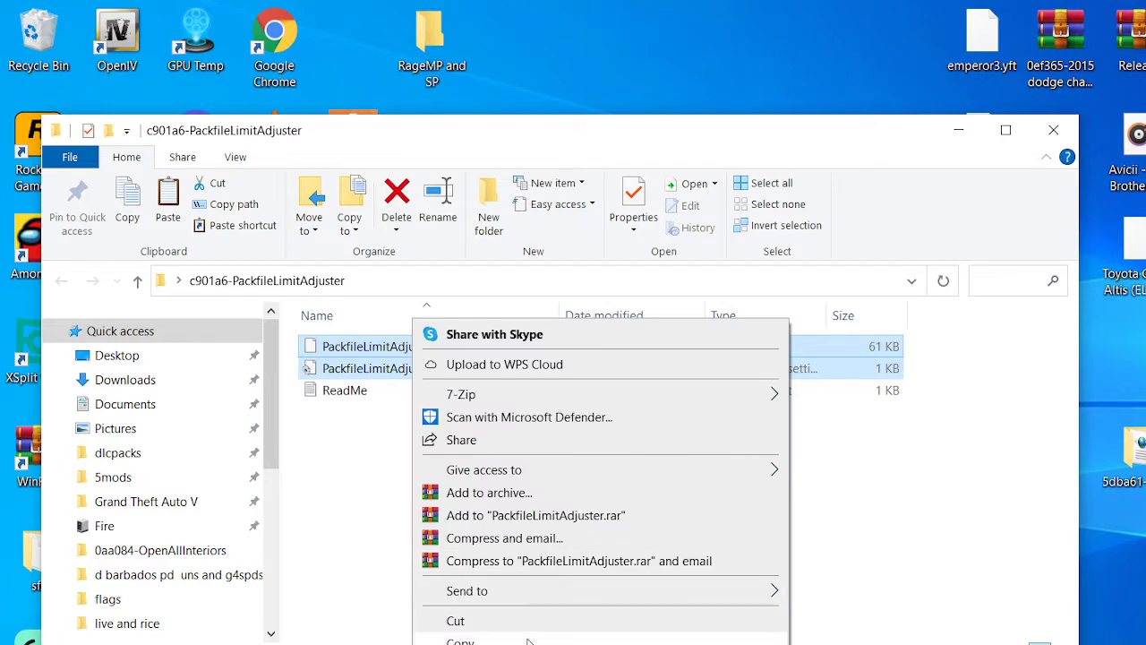
click(483, 641)
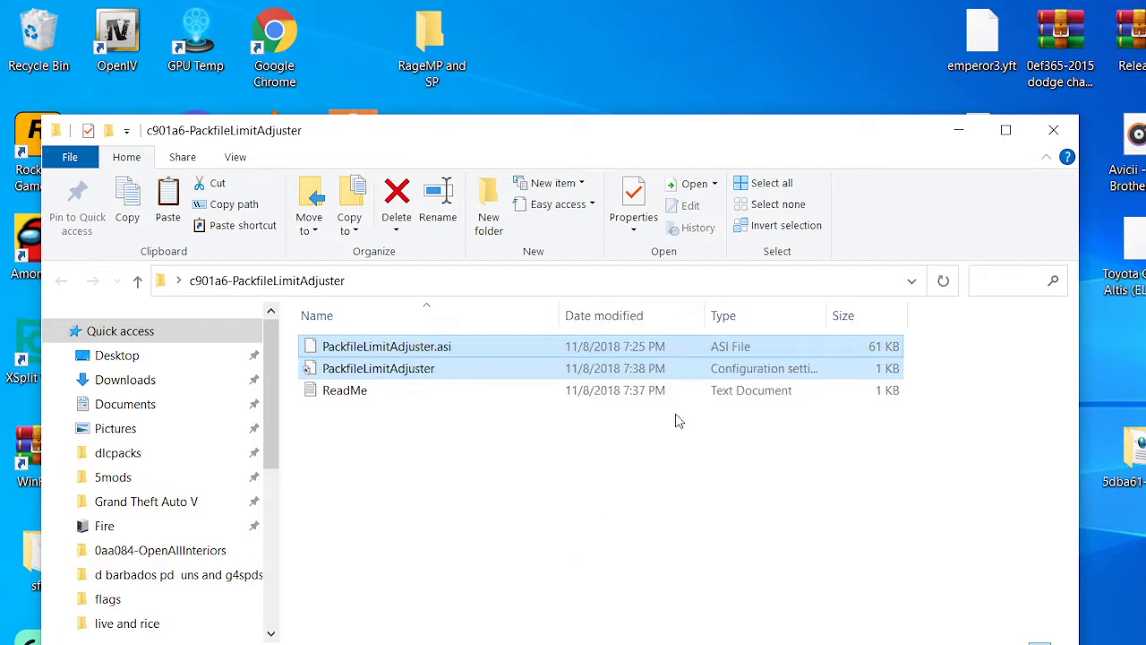
click(1053, 130)
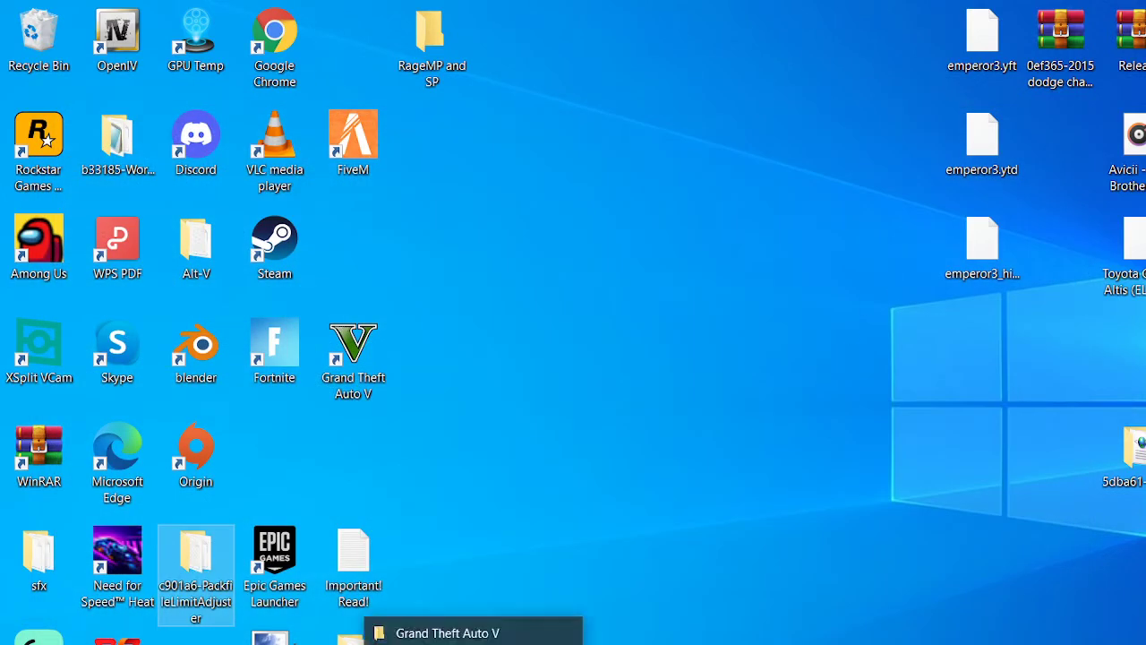
Step: Paste the two PackfileLimitAdjuster files into the Grand Theft Auto V folder, replacing the existing ones, then refresh and minimize the folder
click(472, 633)
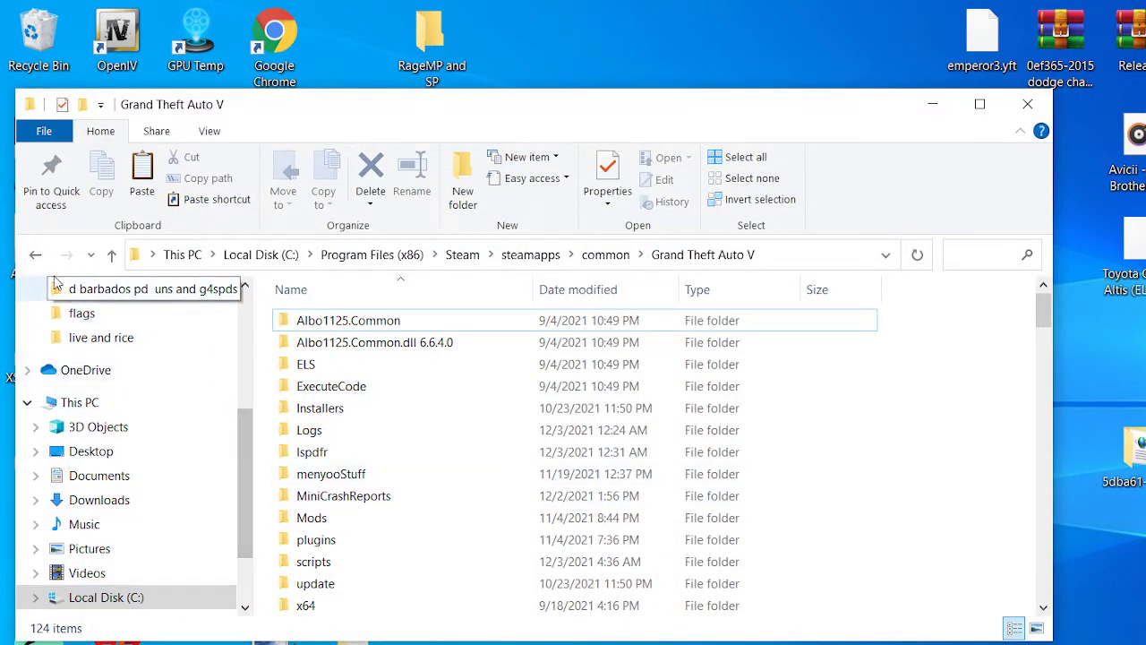
click(35, 255)
click(66, 256)
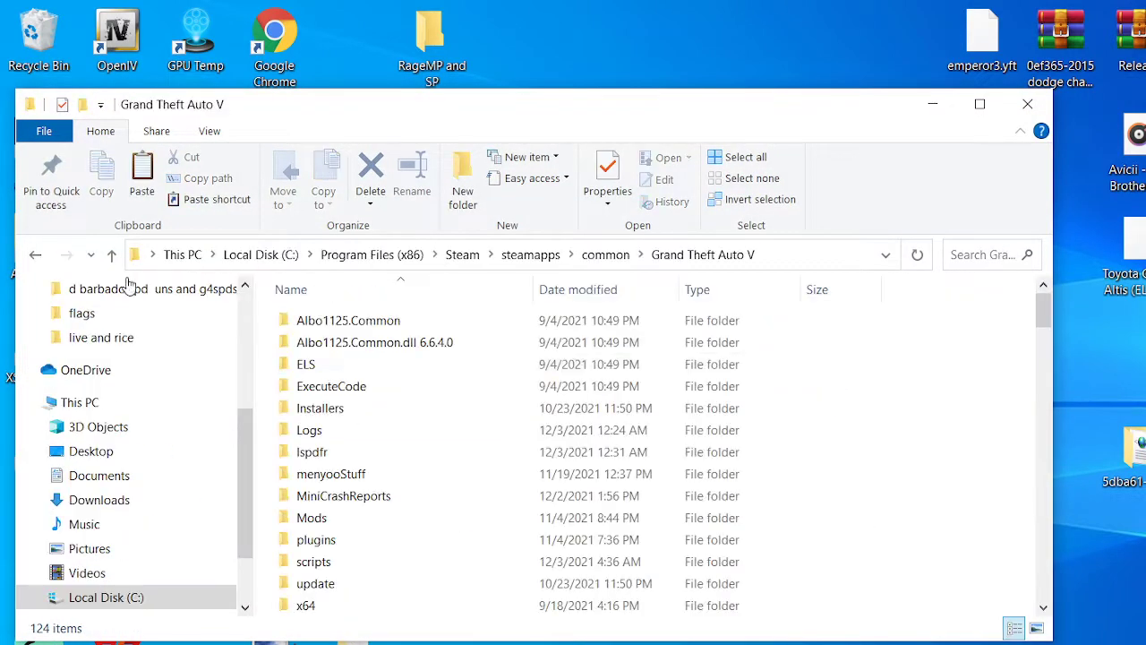
right_click(947, 544)
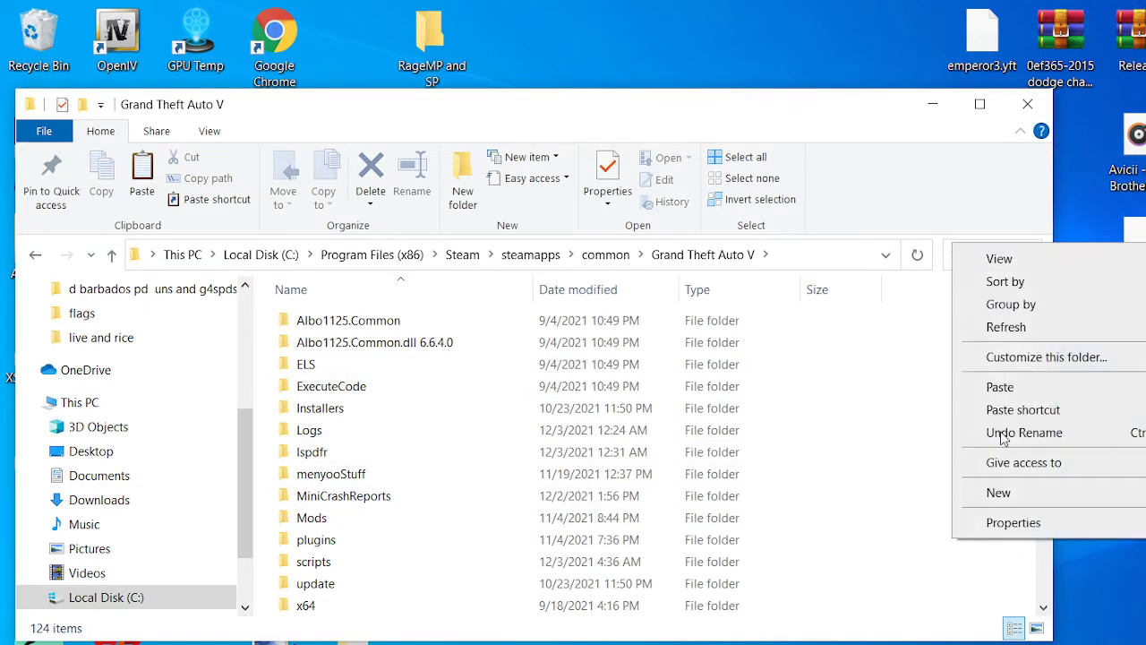
click(1013, 389)
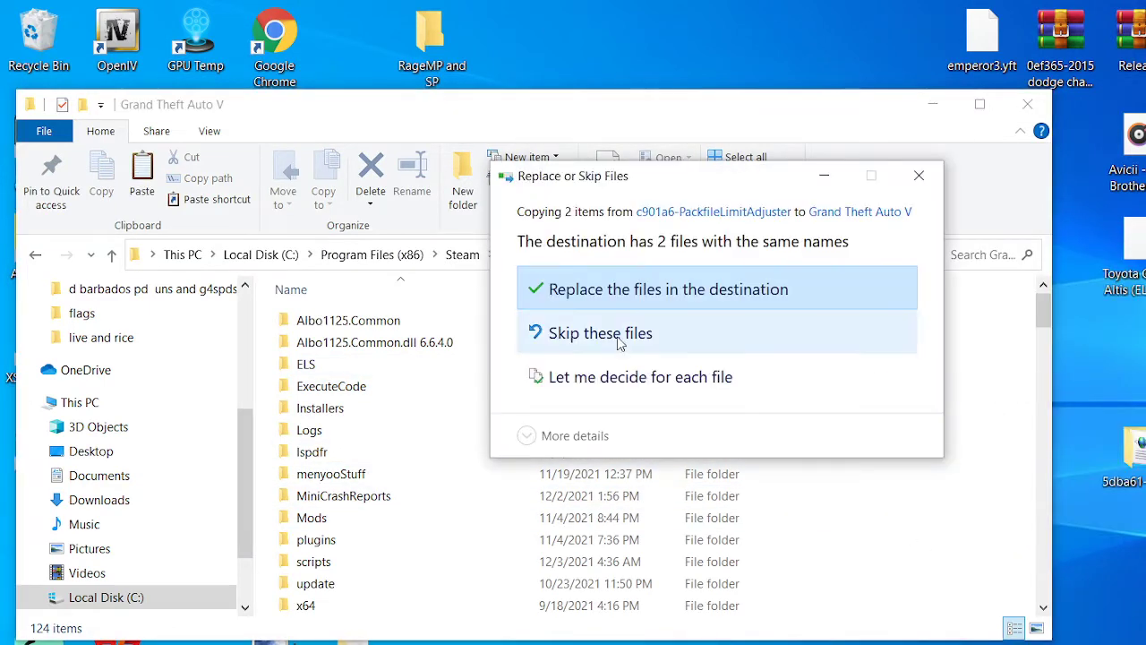
click(639, 291)
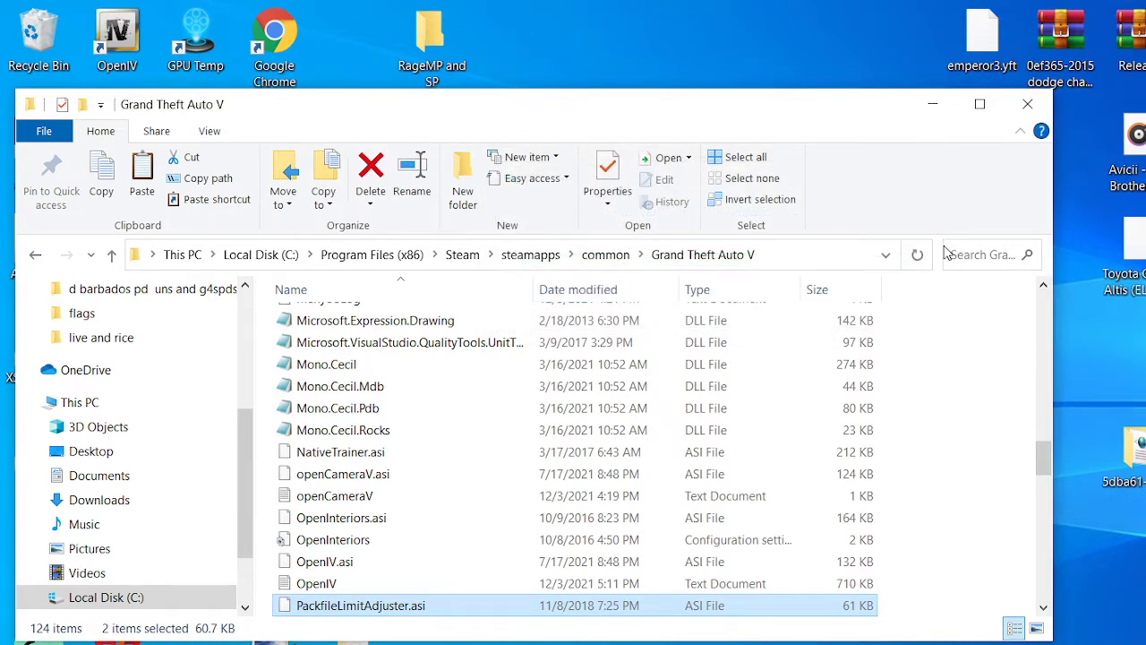
click(918, 256)
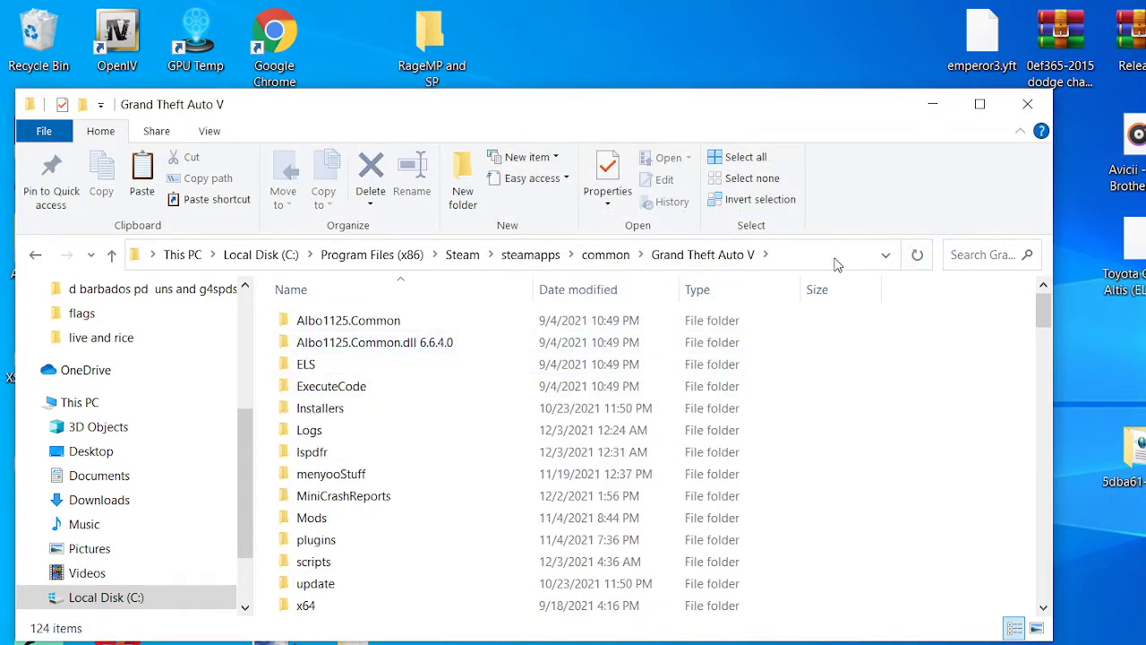
click(941, 109)
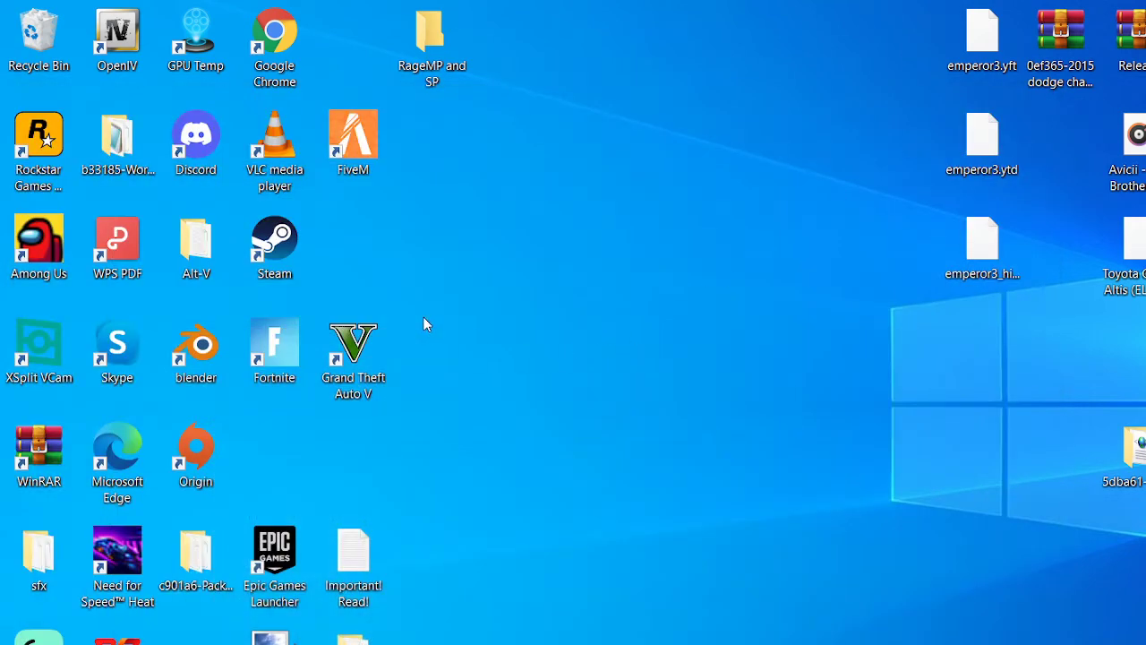
Step: Check the extracted c901a6-PackfileLimitAdjuster folder's contents, close it, and move the folder to the Recycle Bin
double_click(193, 564)
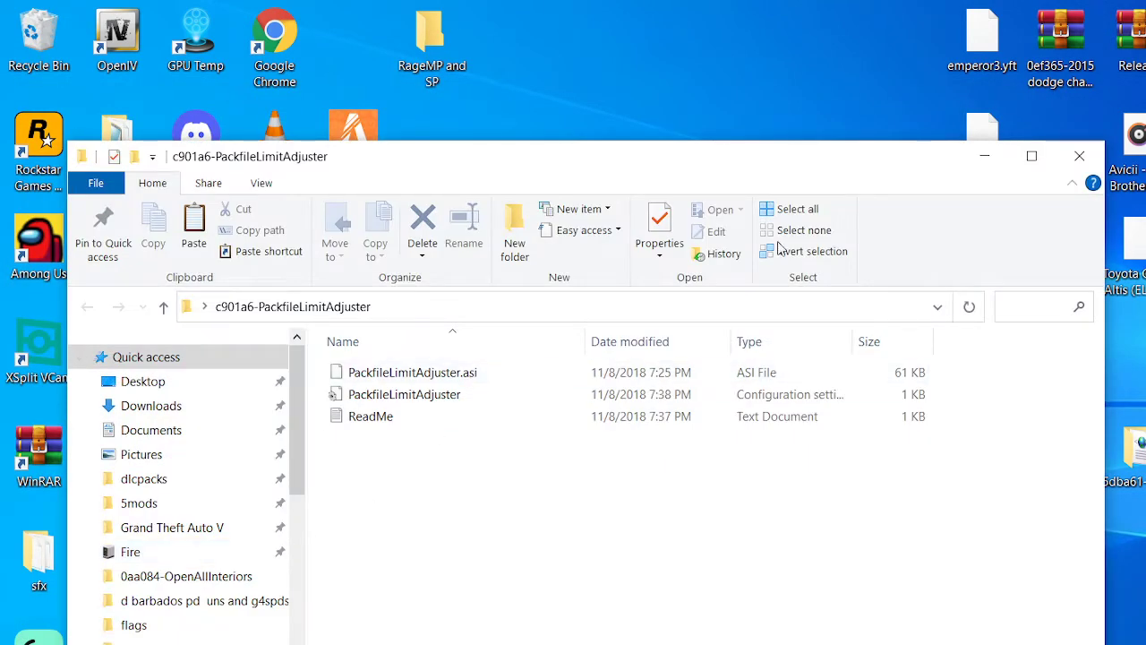
click(1081, 161)
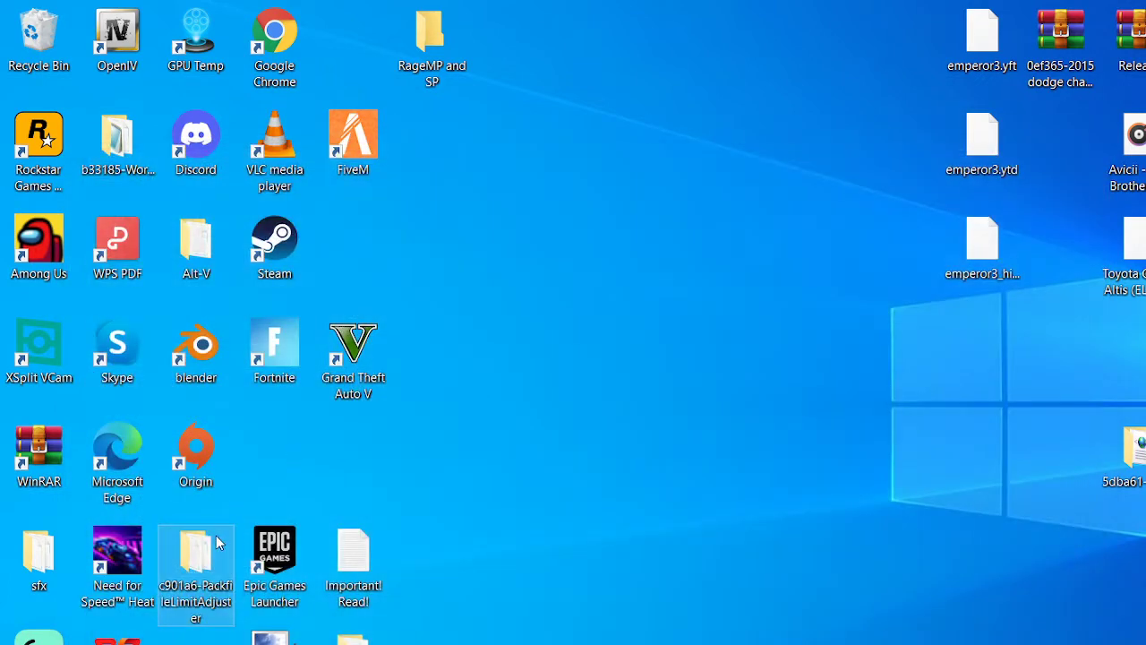
drag(210, 542, 38, 45)
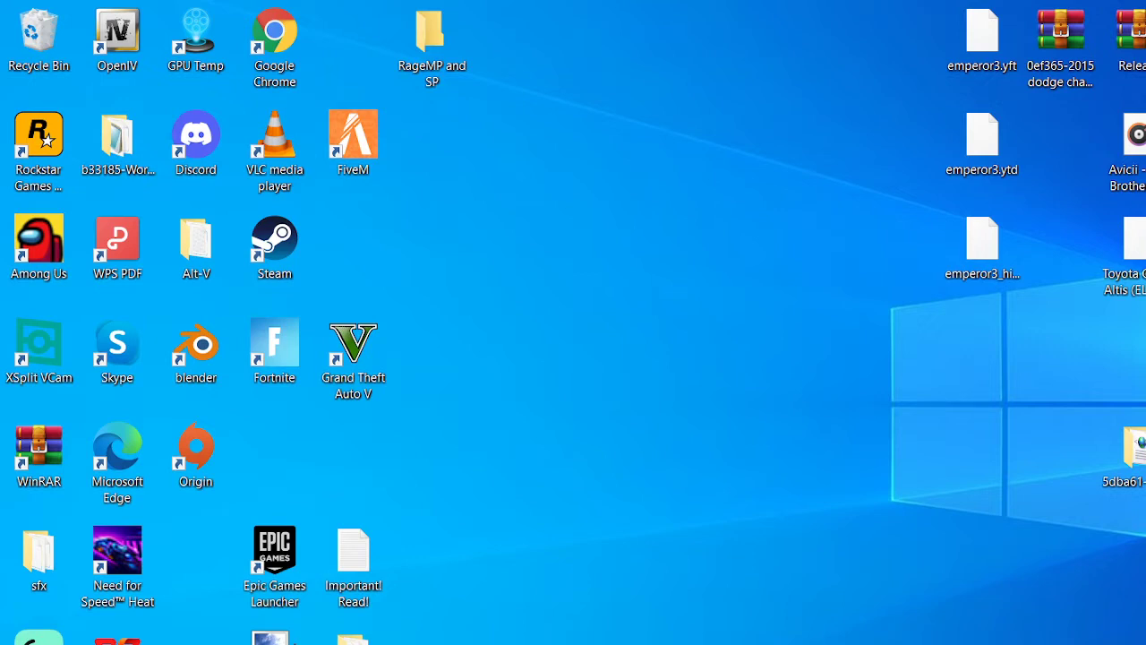
Step: Extract the 225d5d-HeapAdjuster-ini archive to the desktop and copy HeapAdjuster.asi and the HeapAdjuster configuration file from its folder
key(shift+F10)
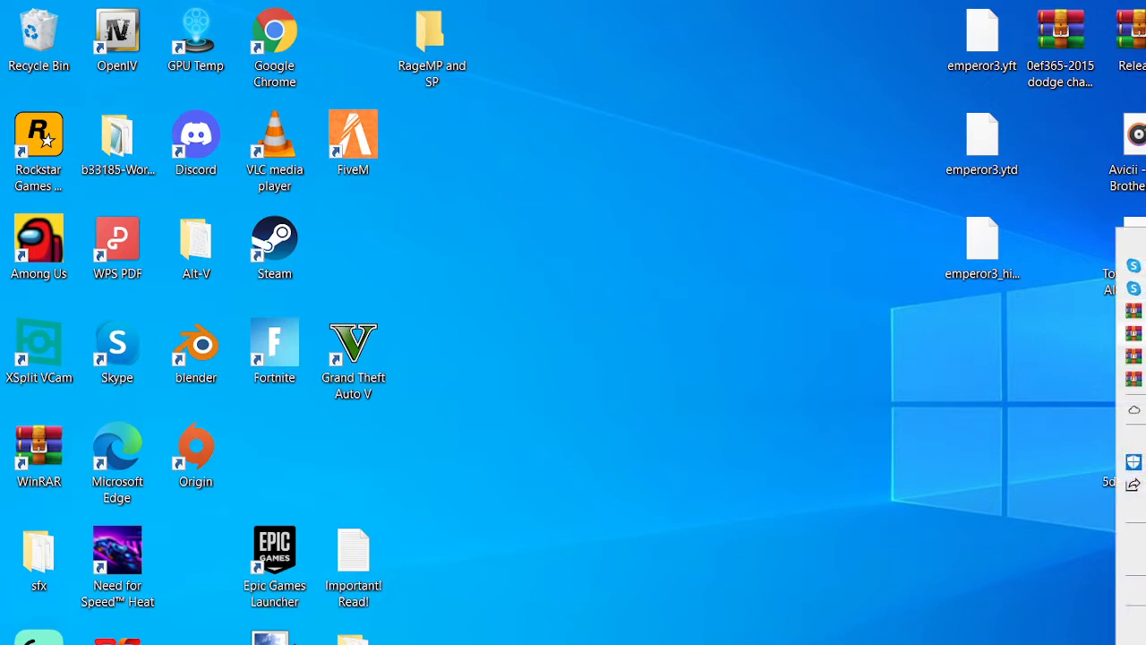
key(Return)
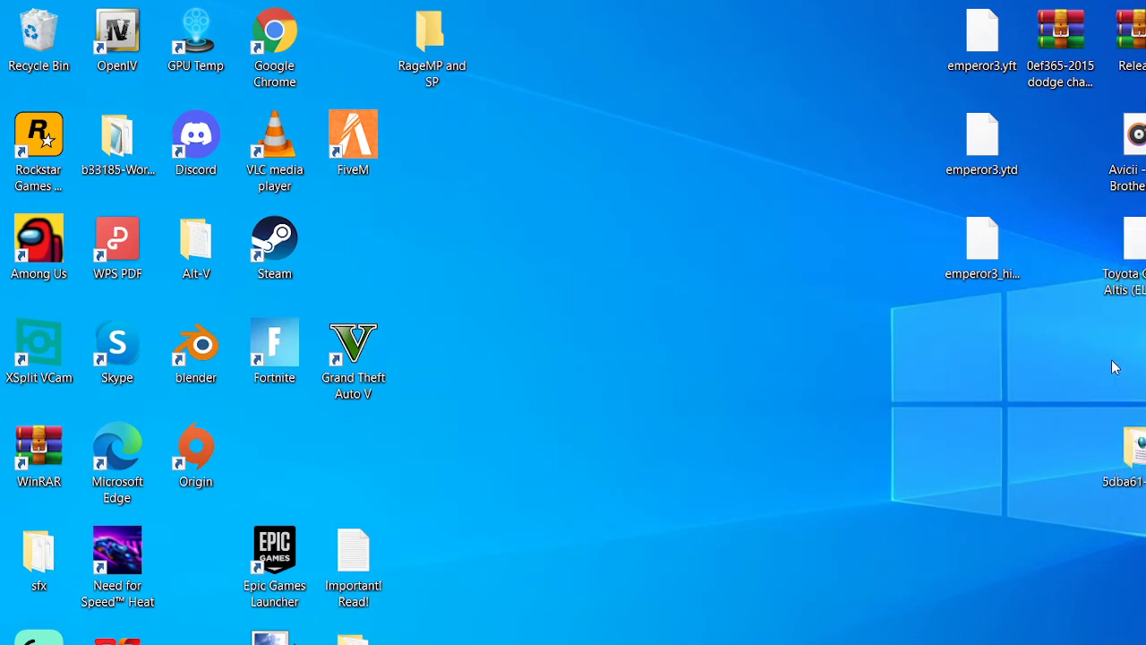
double_click(195, 555)
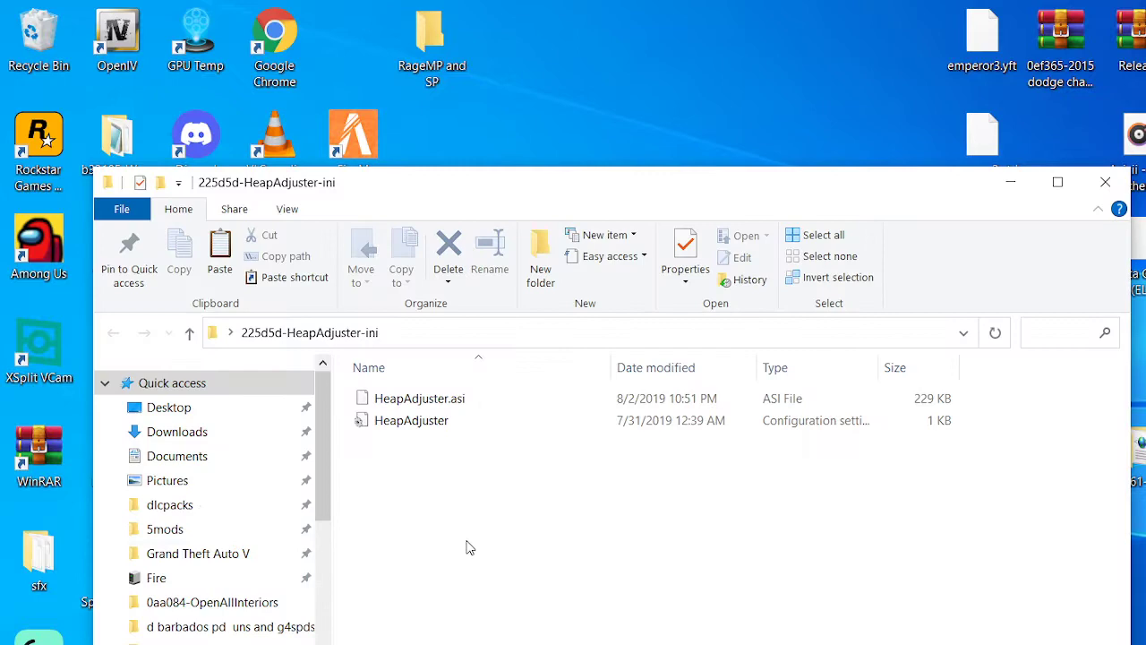
drag(470, 548, 463, 390)
right_click(463, 394)
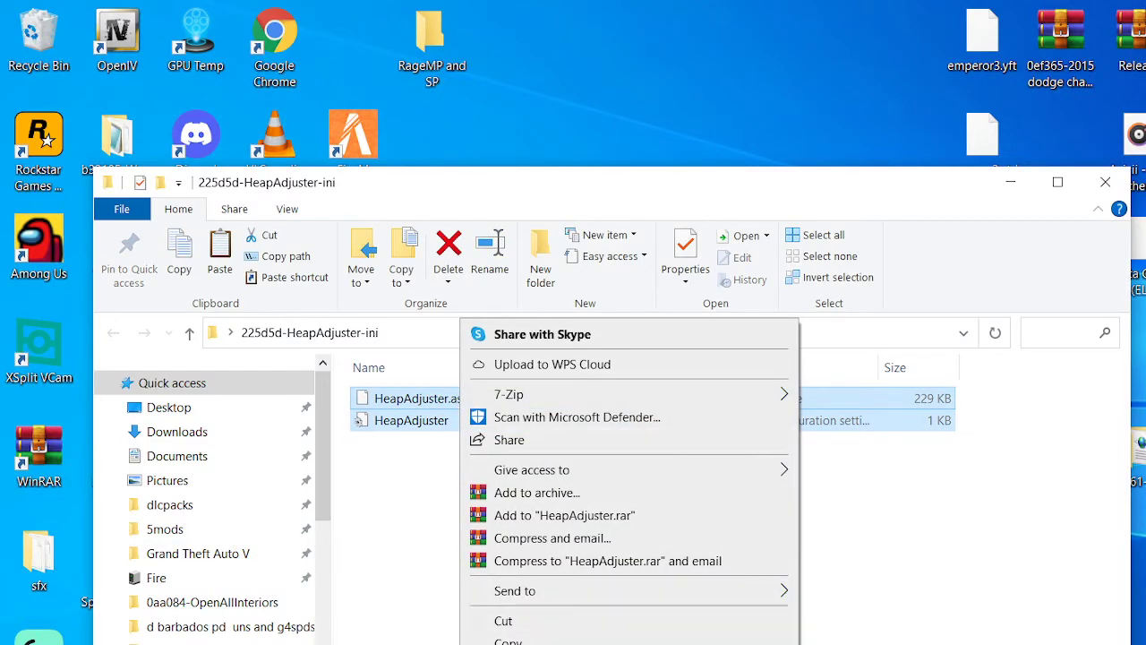
click(537, 641)
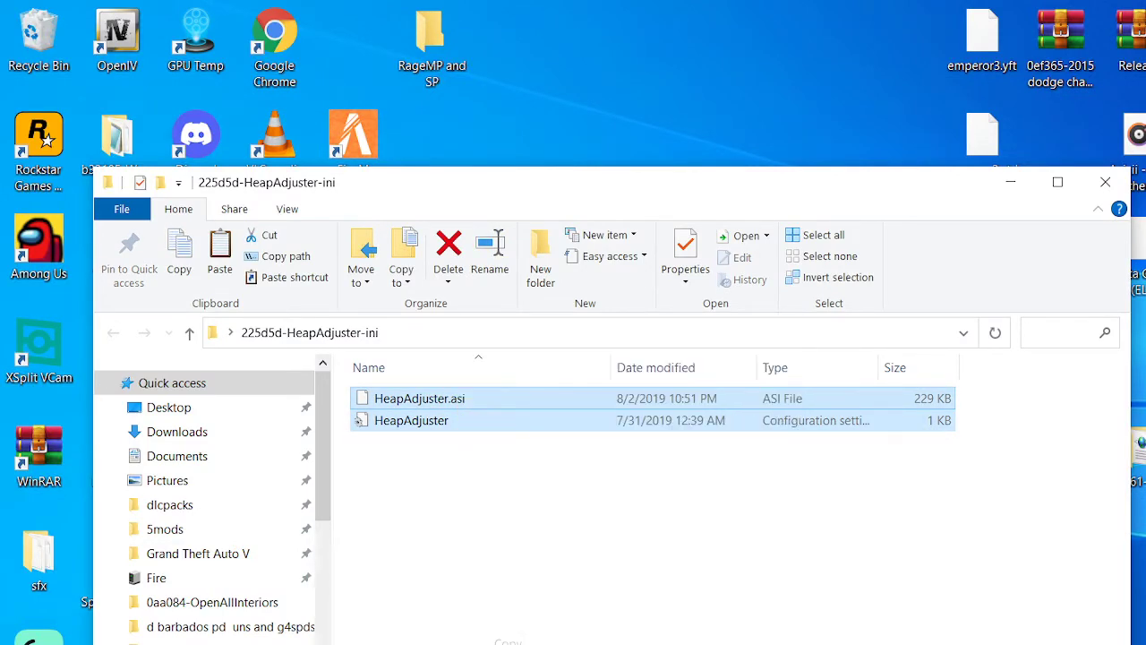
click(1105, 179)
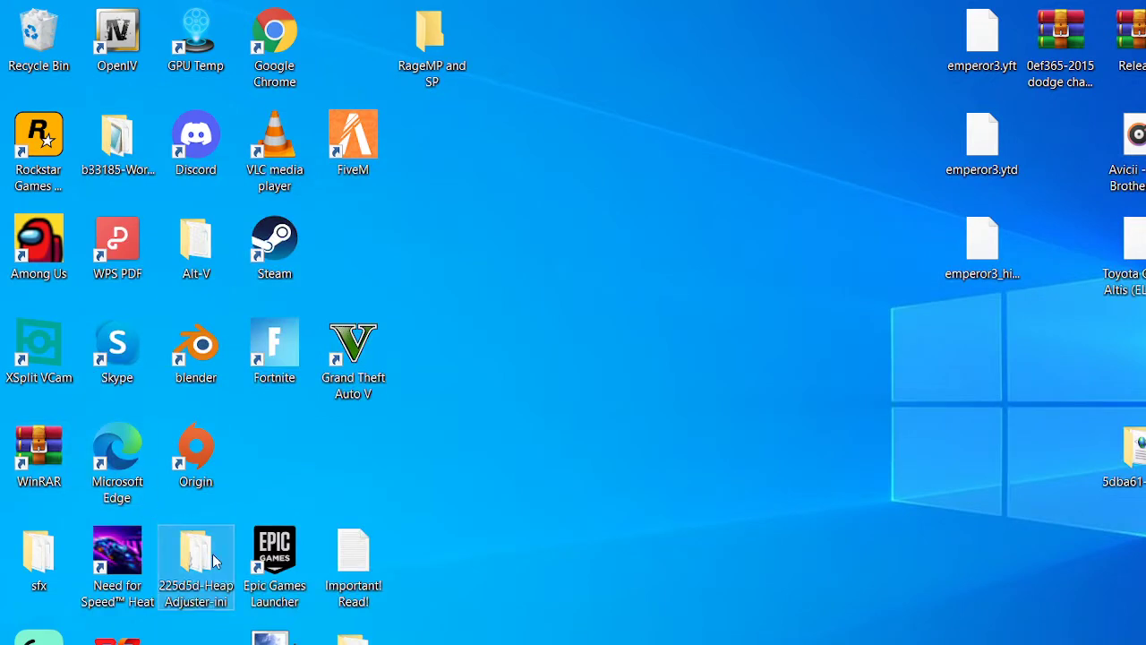
Step: Move the extracted 225d5d-HeapAdjuster-ini folder to the Recycle Bin and try to paste its copied files into the Grand Theft Auto V folder
key(Delete)
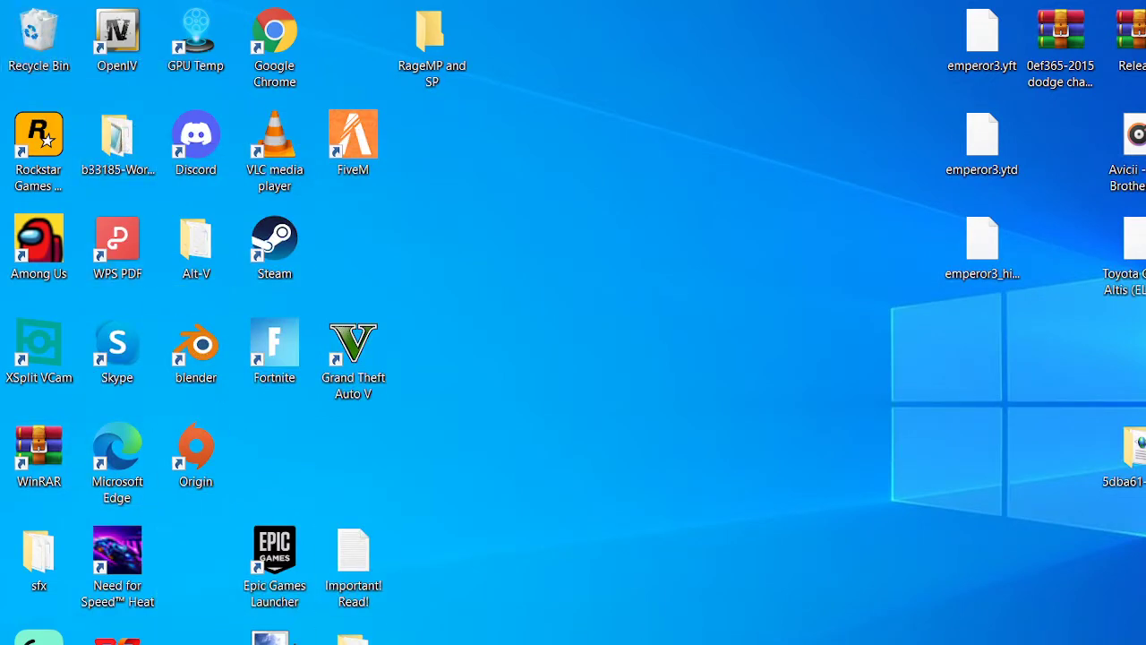
key(alt+Tab)
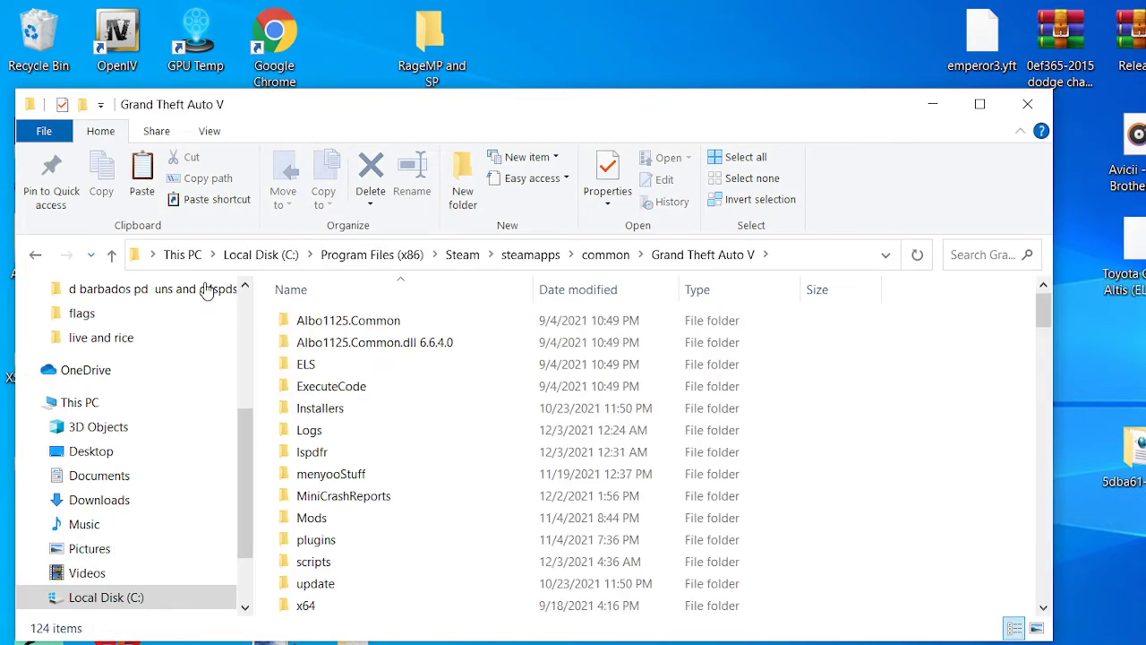
right_click(926, 441)
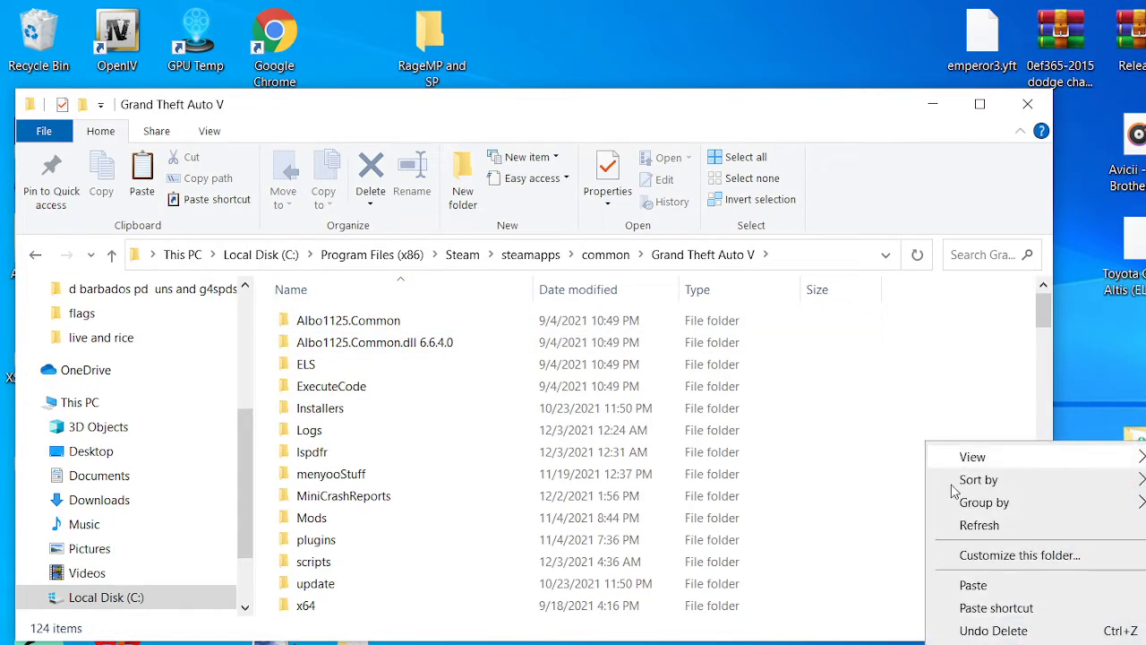
click(973, 585)
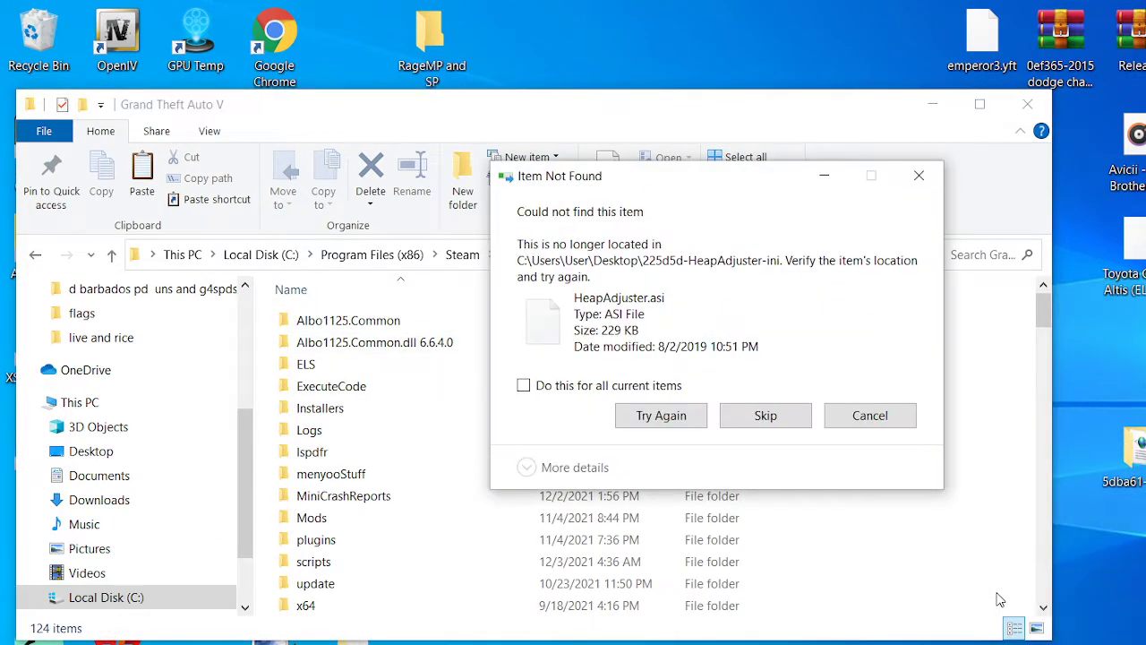
click(660, 416)
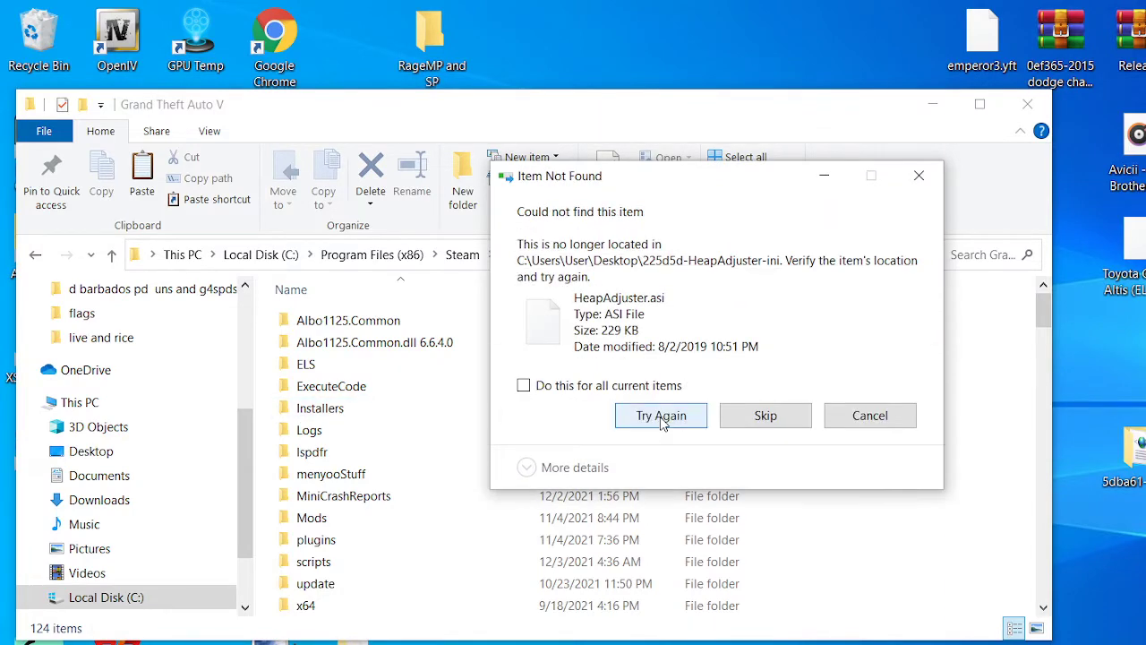
click(660, 416)
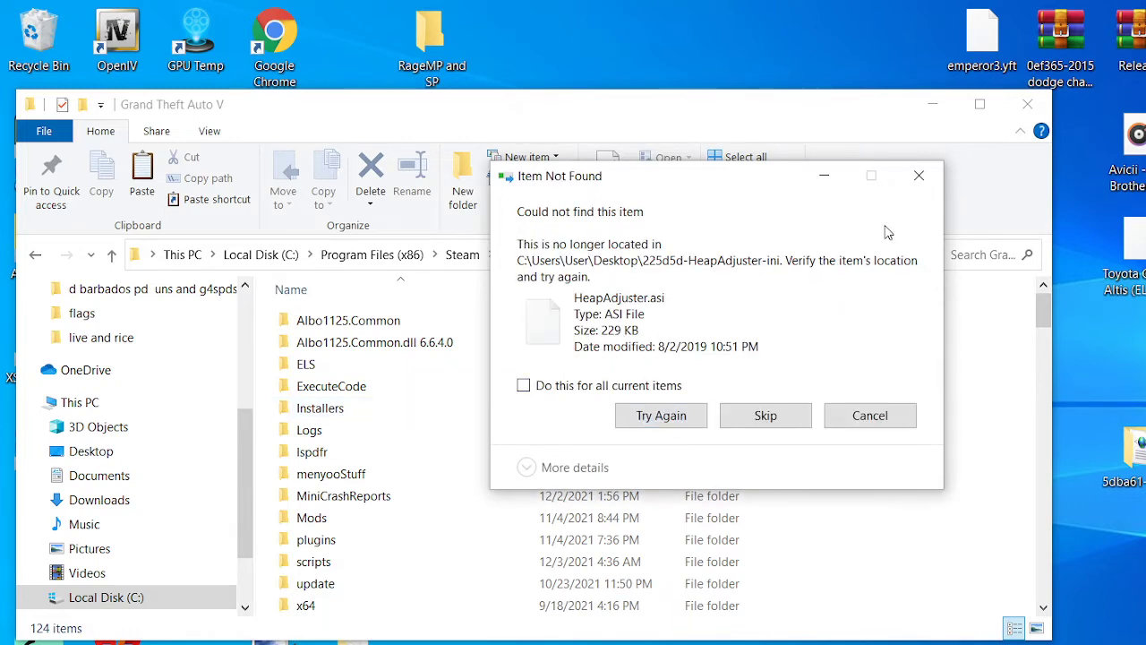
click(919, 175)
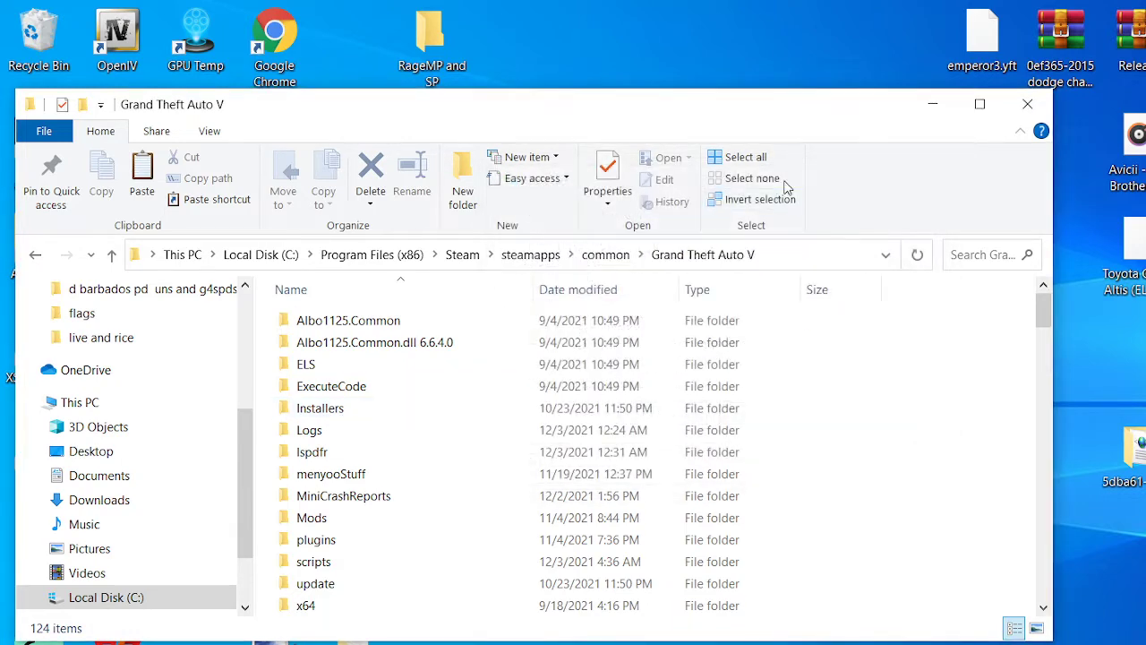
Step: Restore the 225d5d-HeapAdjuster-ini folder from the Recycle Bin to the desktop and close the Recycle Bin
click(27, 32)
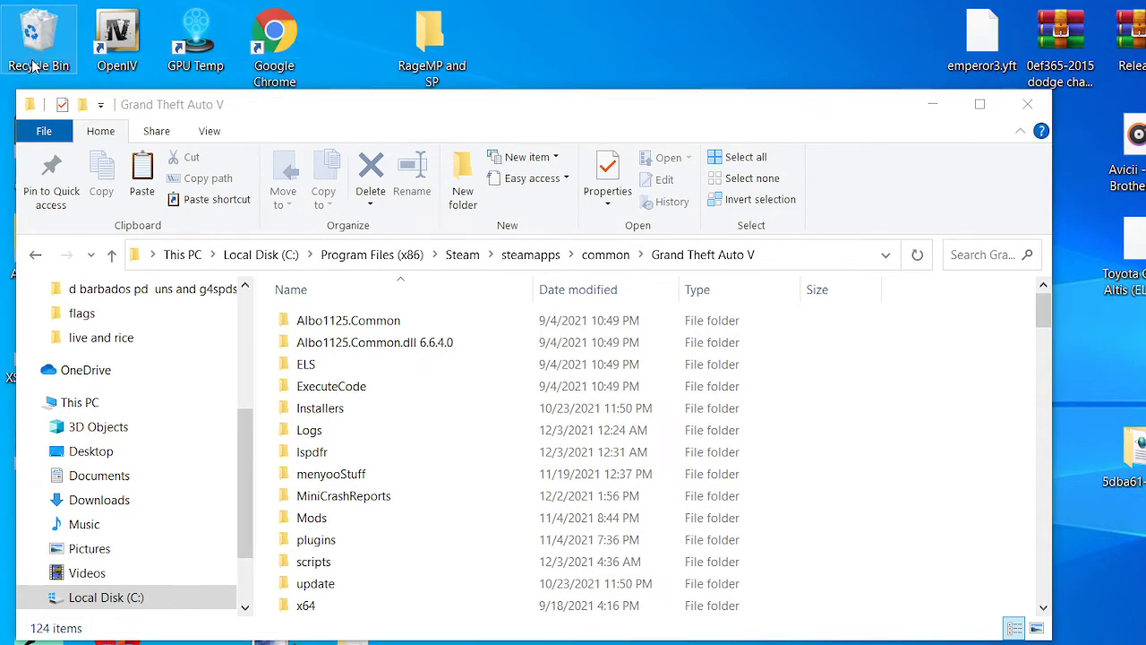
double_click(33, 66)
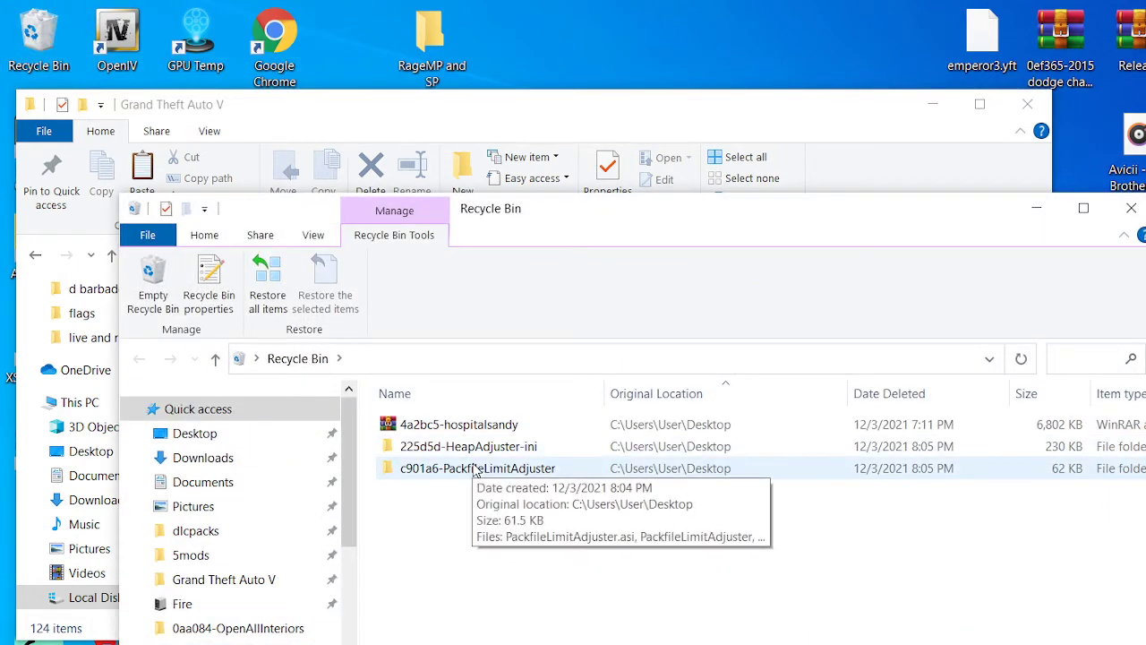
drag(506, 446, 590, 32)
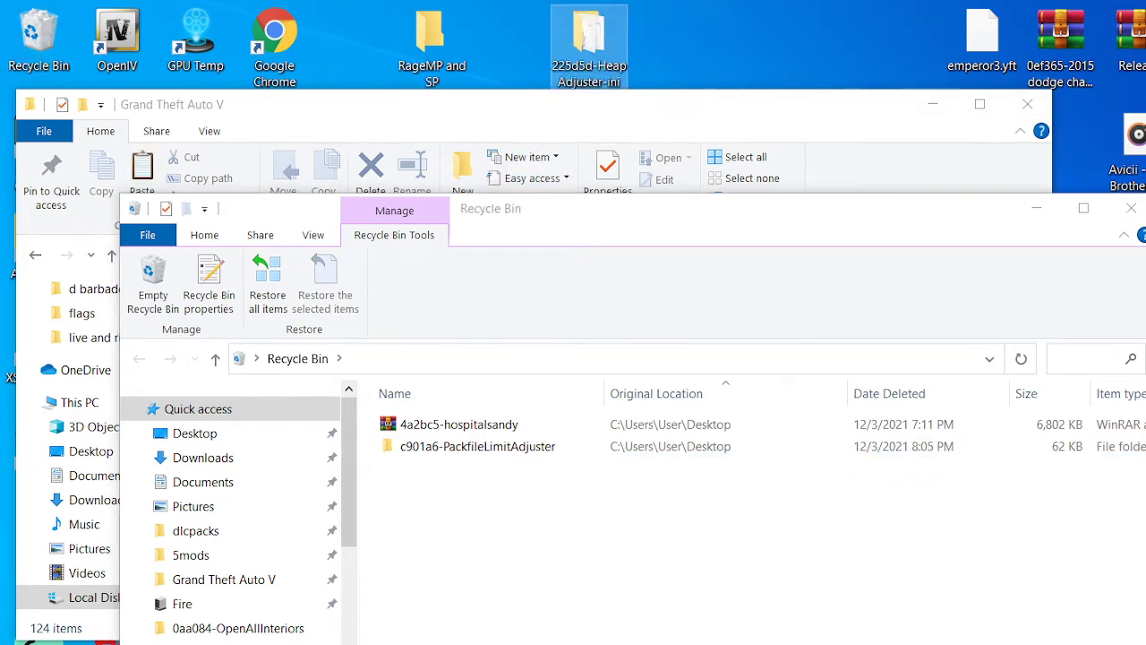
click(1131, 208)
Step: Paste the HeapAdjuster files into the Grand Theft Auto V folder, replacing the existing ones, and move the extracted folder to the Recycle Bin
right_click(888, 372)
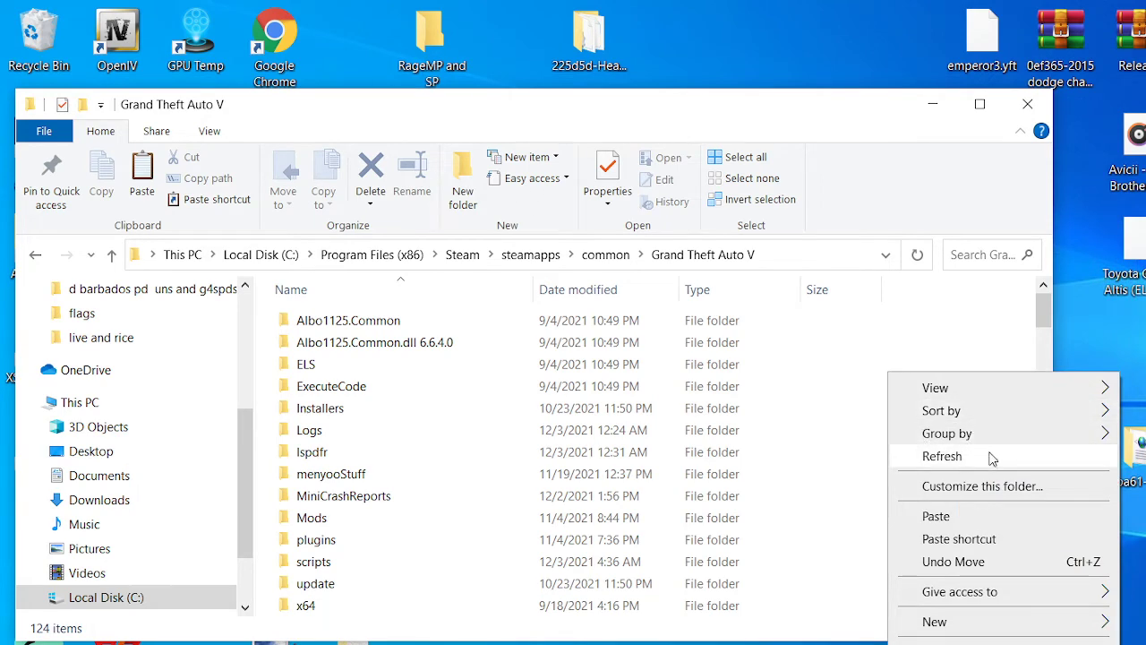
click(981, 517)
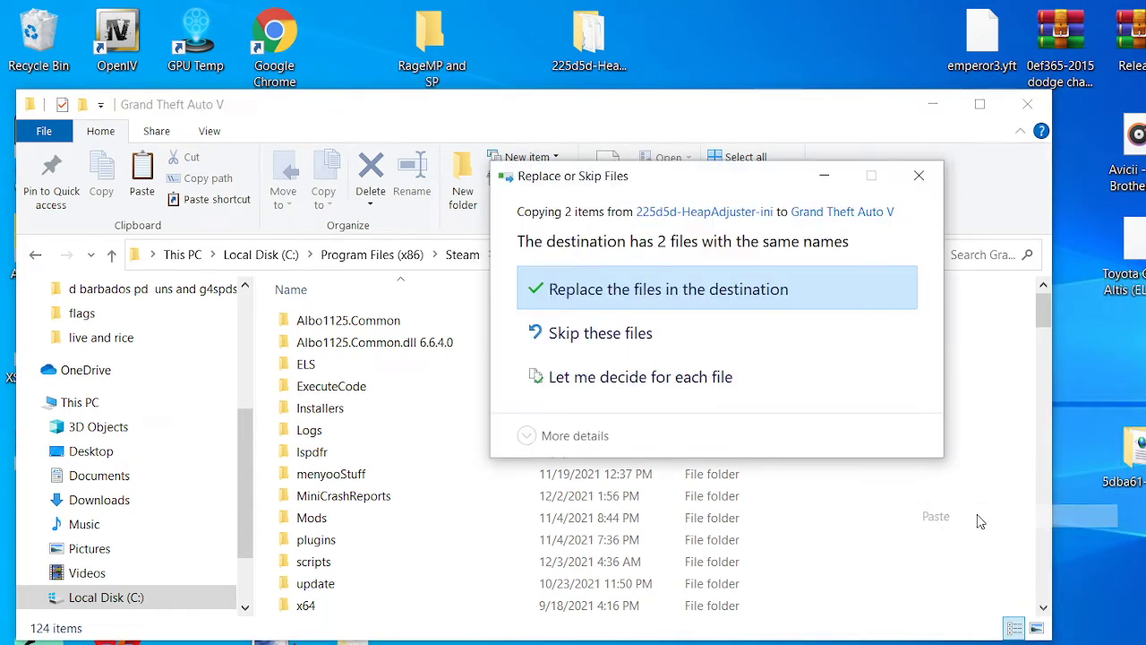
click(686, 292)
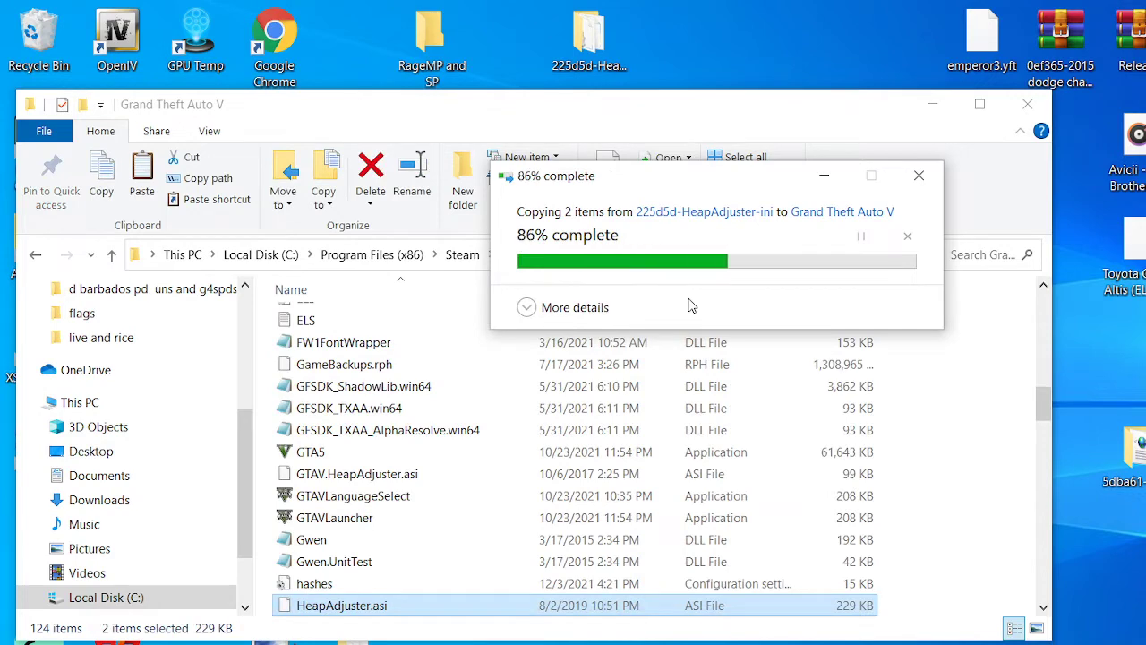
drag(688, 301, 67, 65)
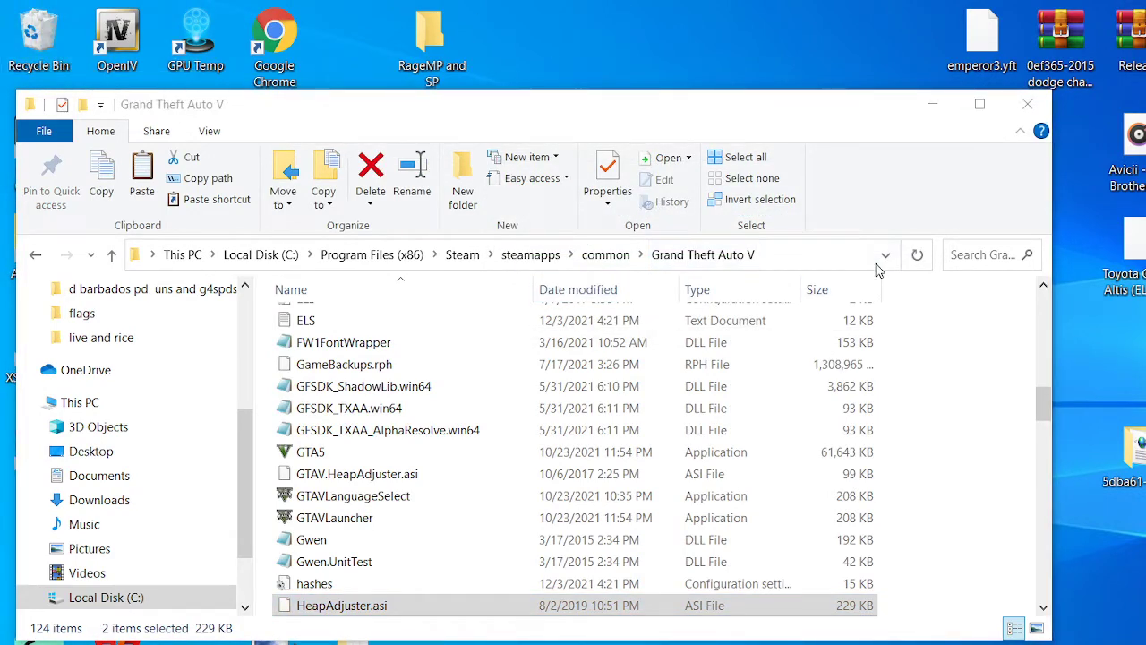
click(915, 256)
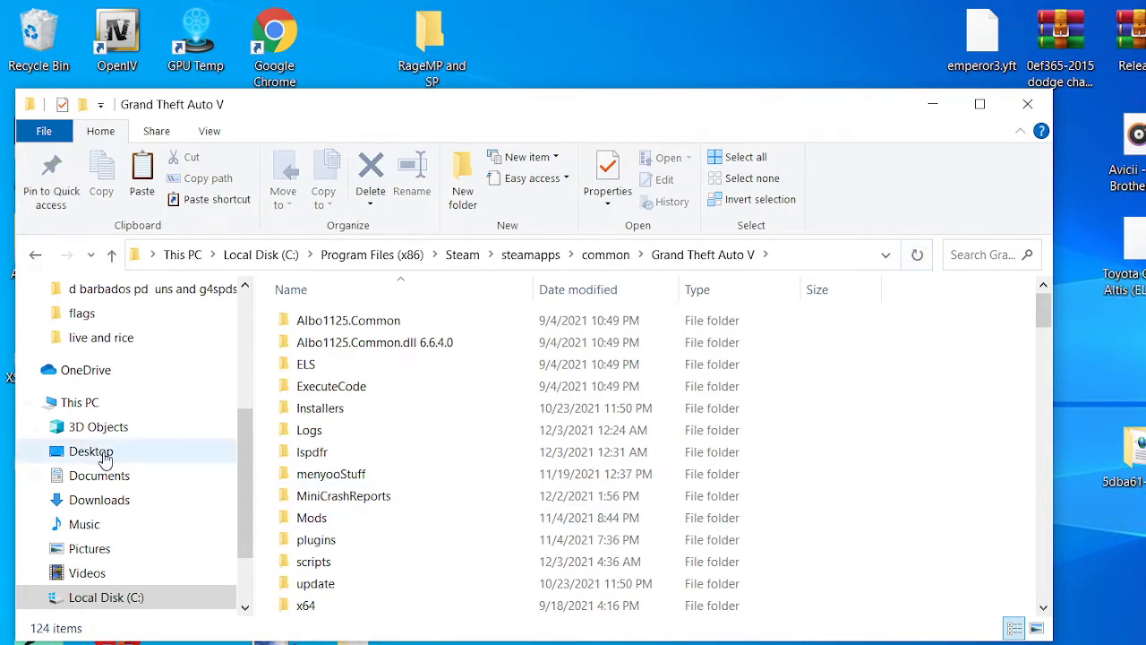
Step: Open the dlcpacks folder inside Mods, update, x64 of the Grand Theft Auto V folder
click(383, 517)
double_click(383, 518)
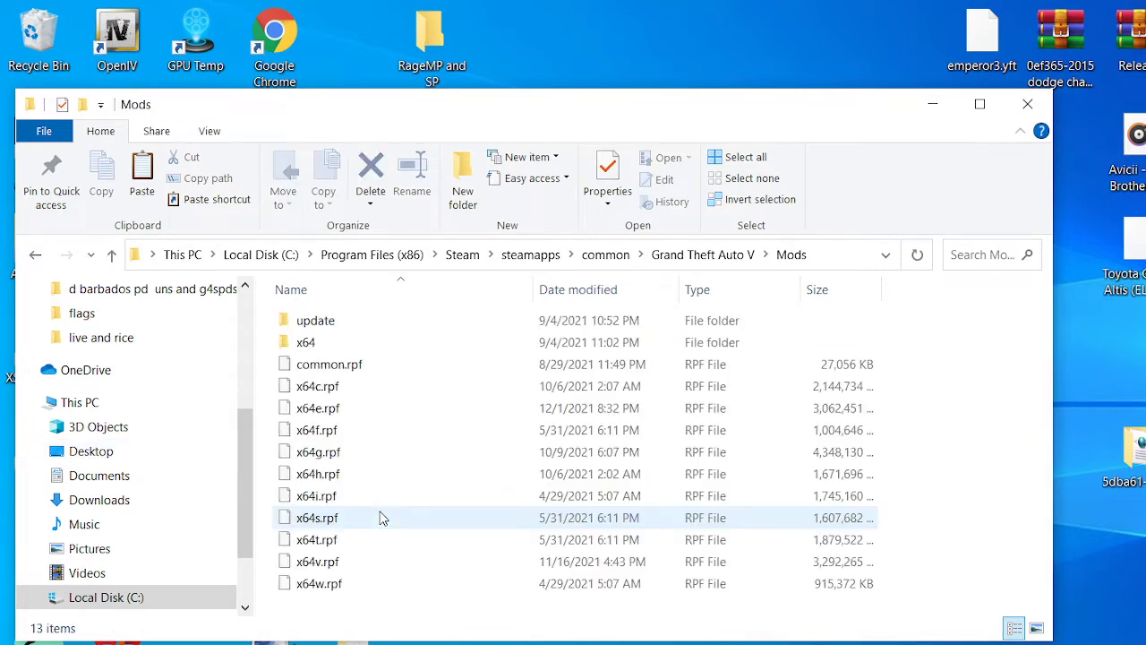
double_click(337, 328)
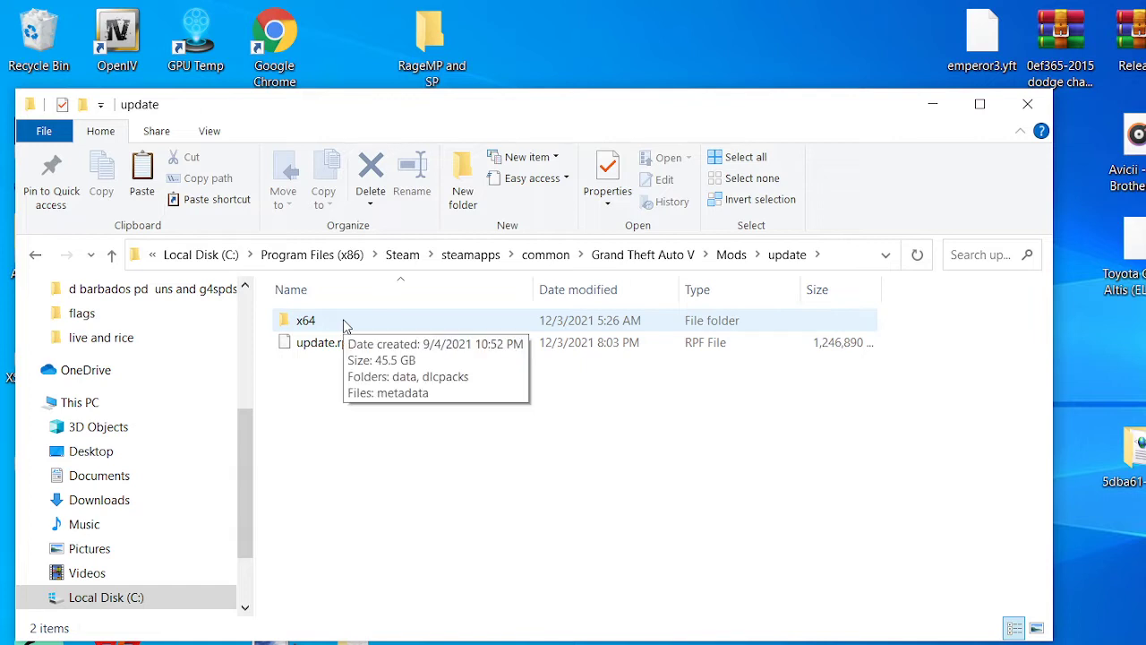
double_click(343, 323)
click(333, 347)
double_click(333, 348)
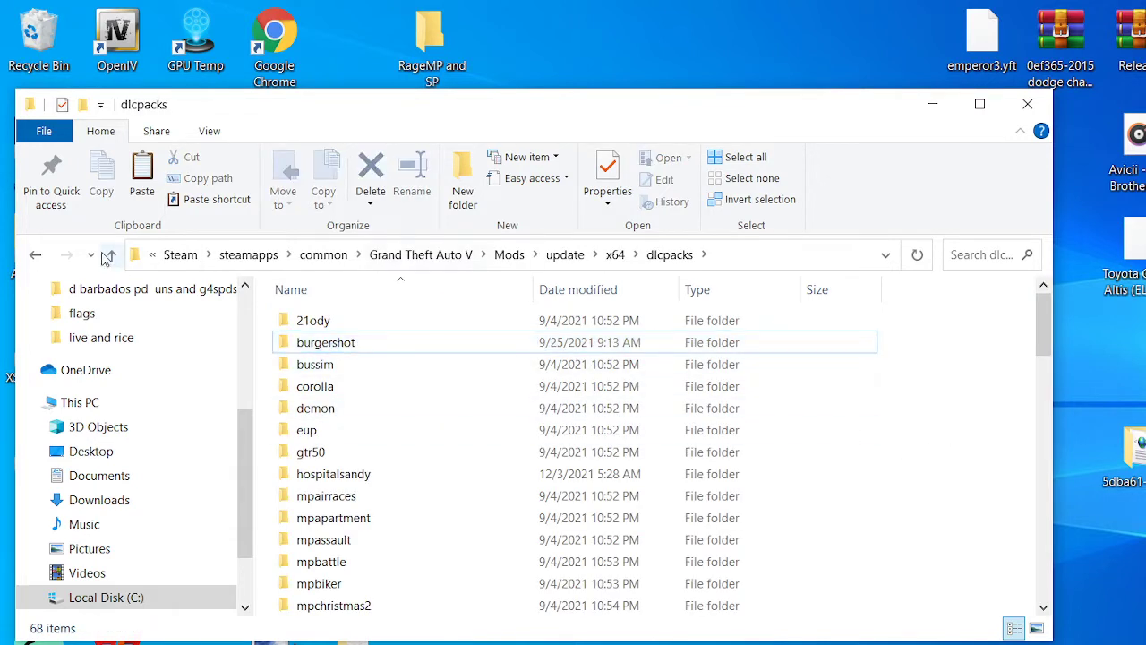
click(37, 255)
click(66, 255)
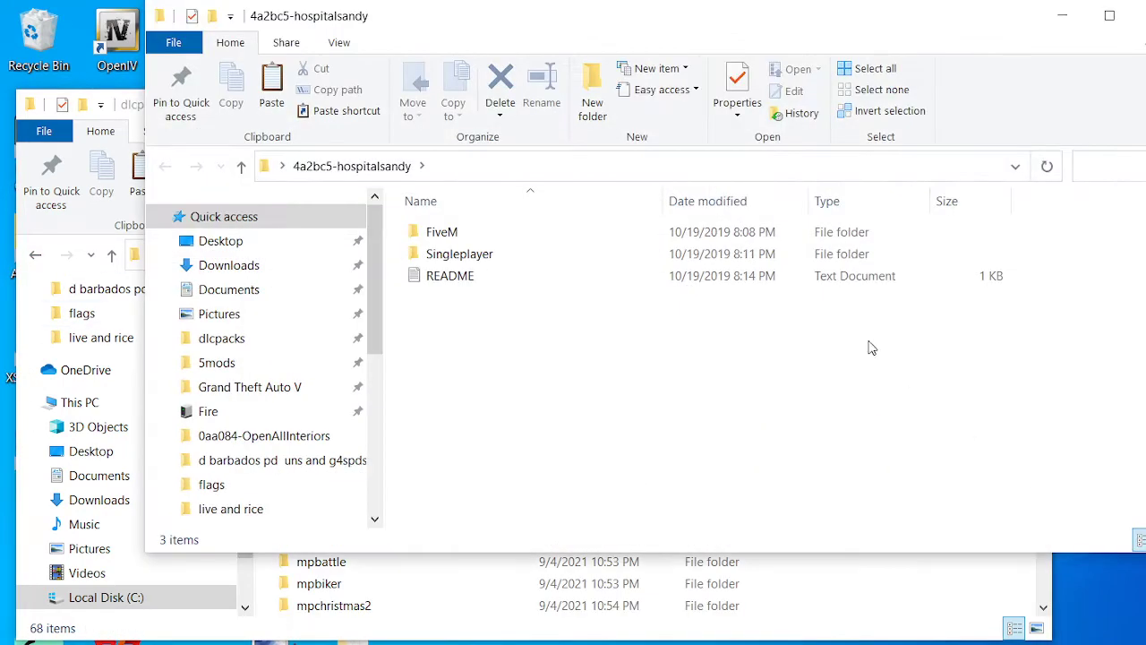
Step: Copy the hospitalsandy folder from the Singleplayer folder of 4a2bc5-hospitalsandy and close that window
double_click(442, 254)
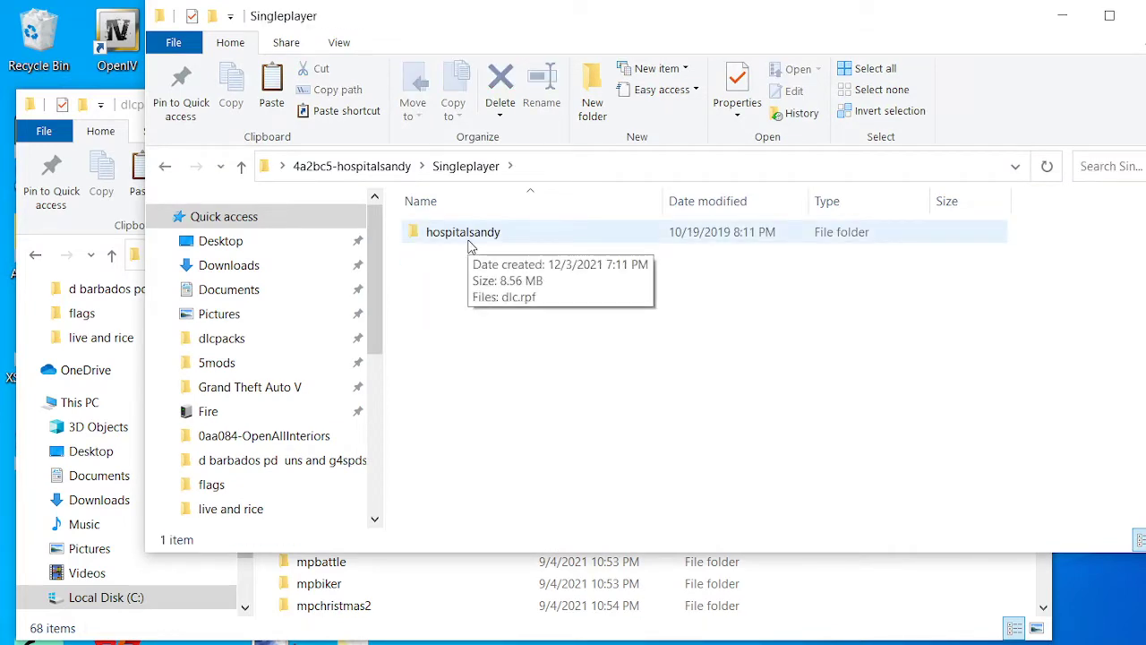
right_click(468, 242)
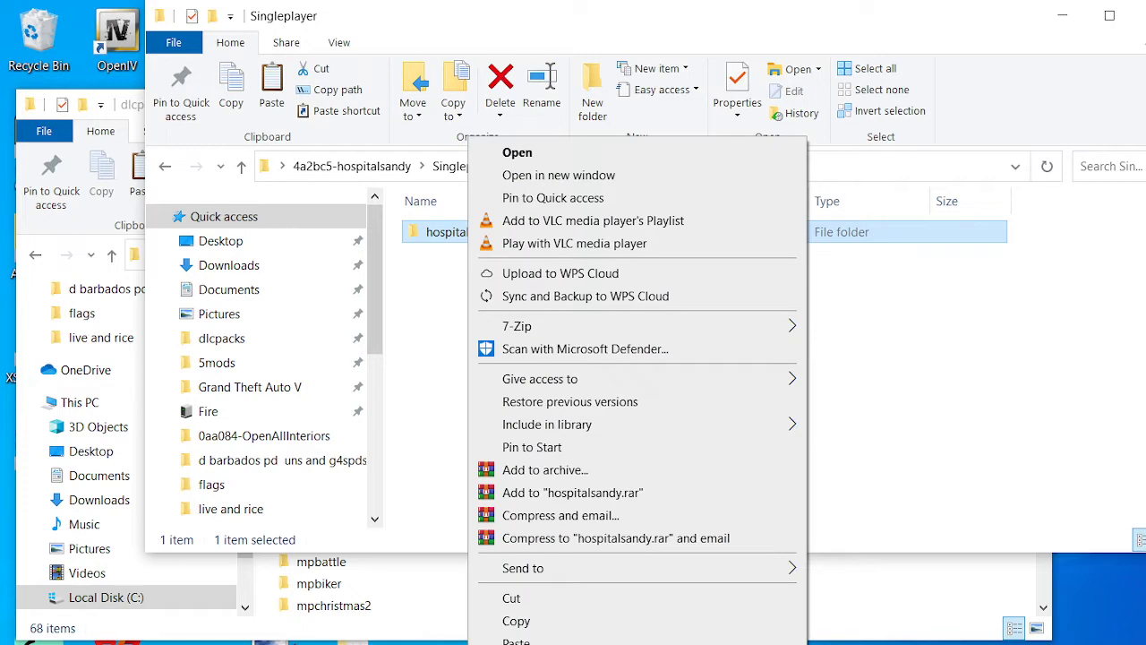
click(573, 618)
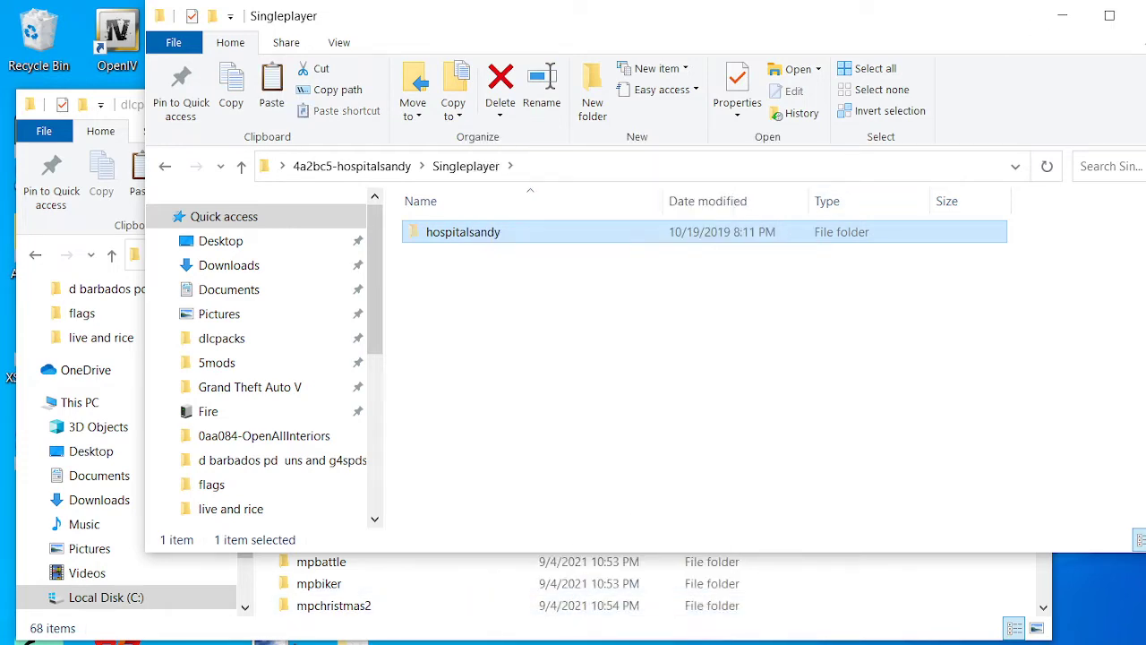
click(1139, 15)
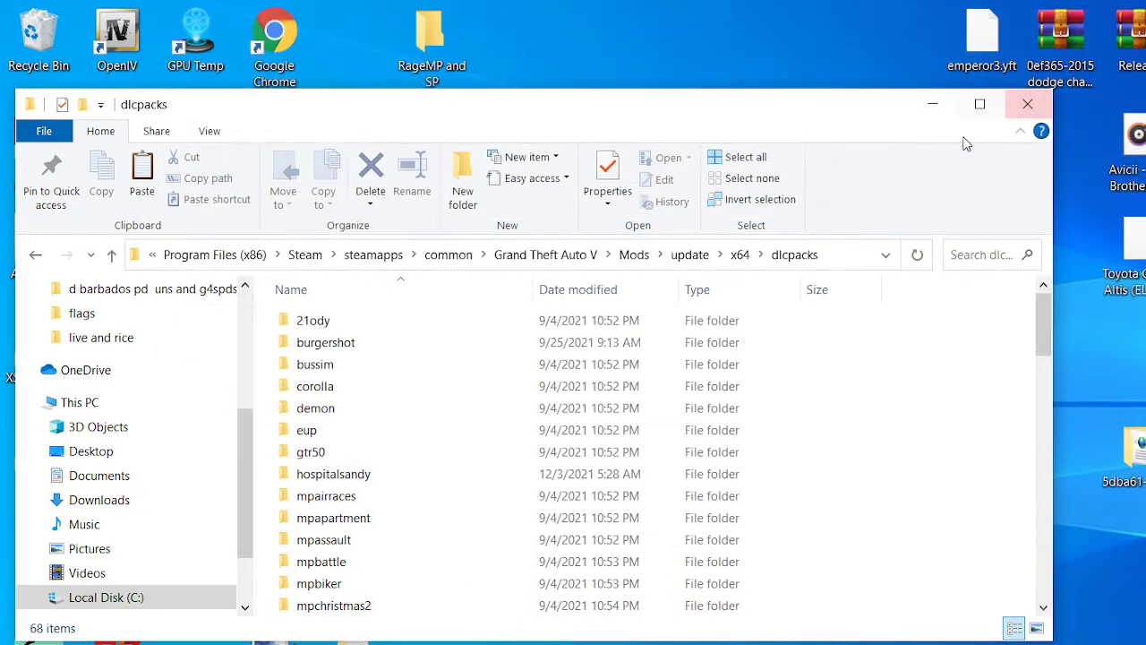
right_click(1006, 516)
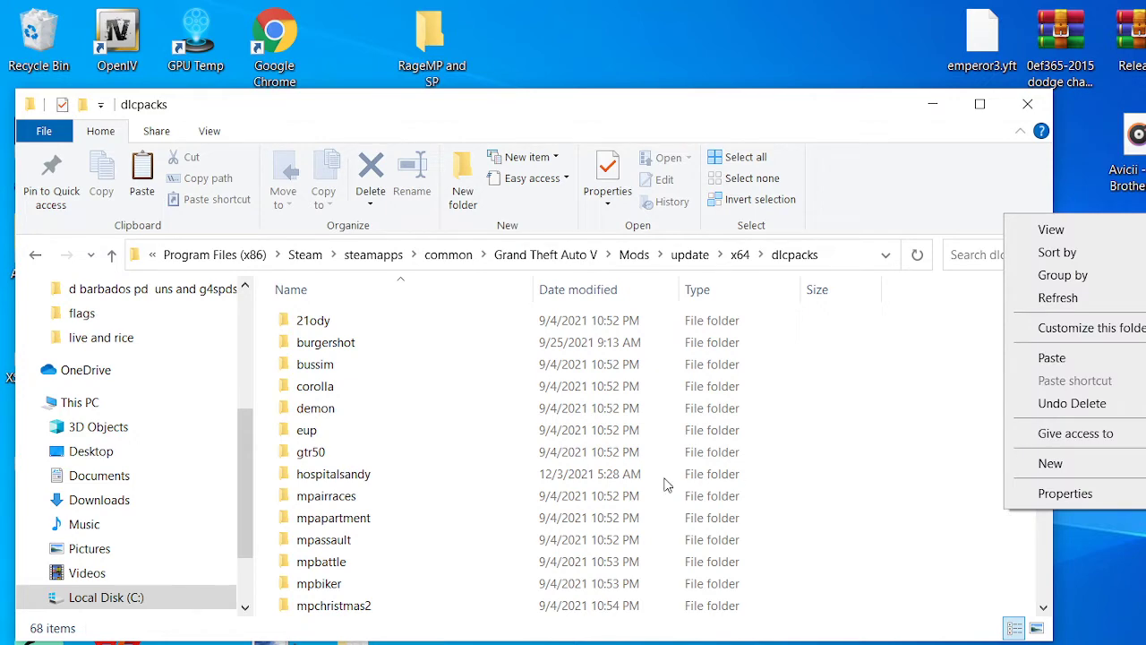
click(354, 479)
right_click(353, 477)
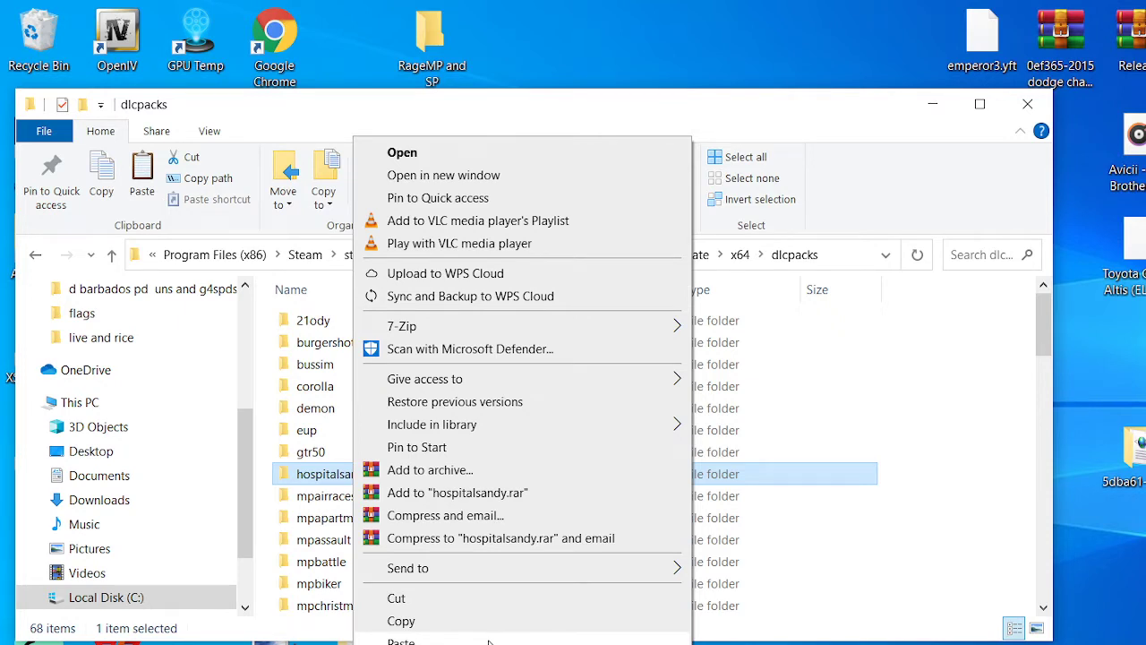
click(867, 561)
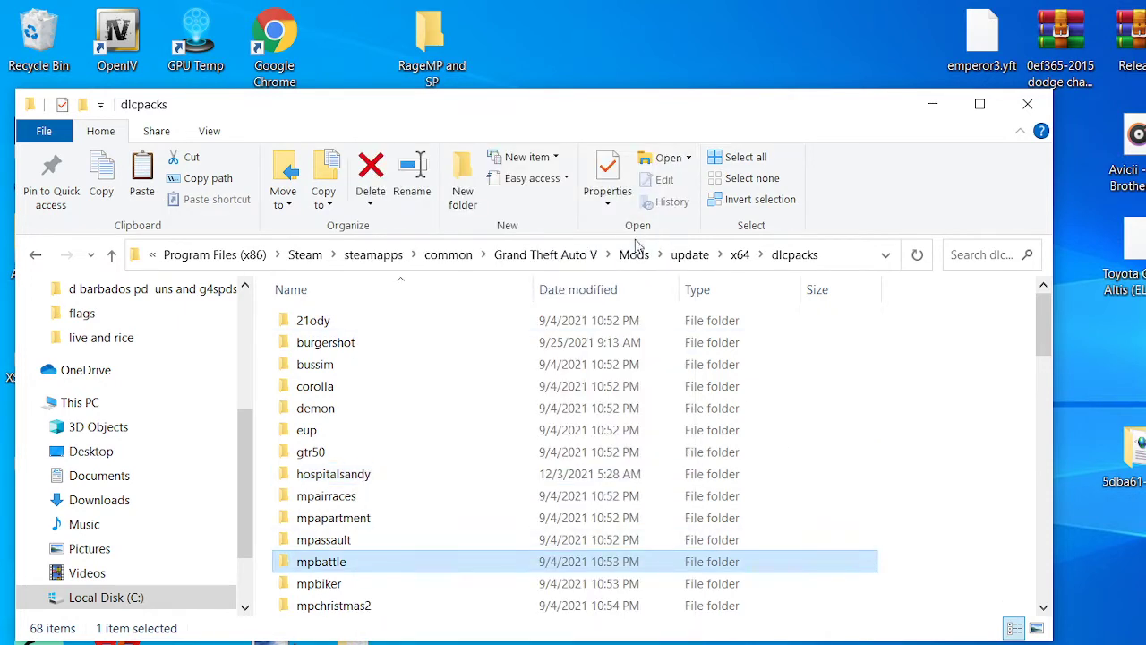
Step: Go back to the common folder and reopen dlcpacks through Grand Theft Auto V, Mods, update and x64
click(469, 258)
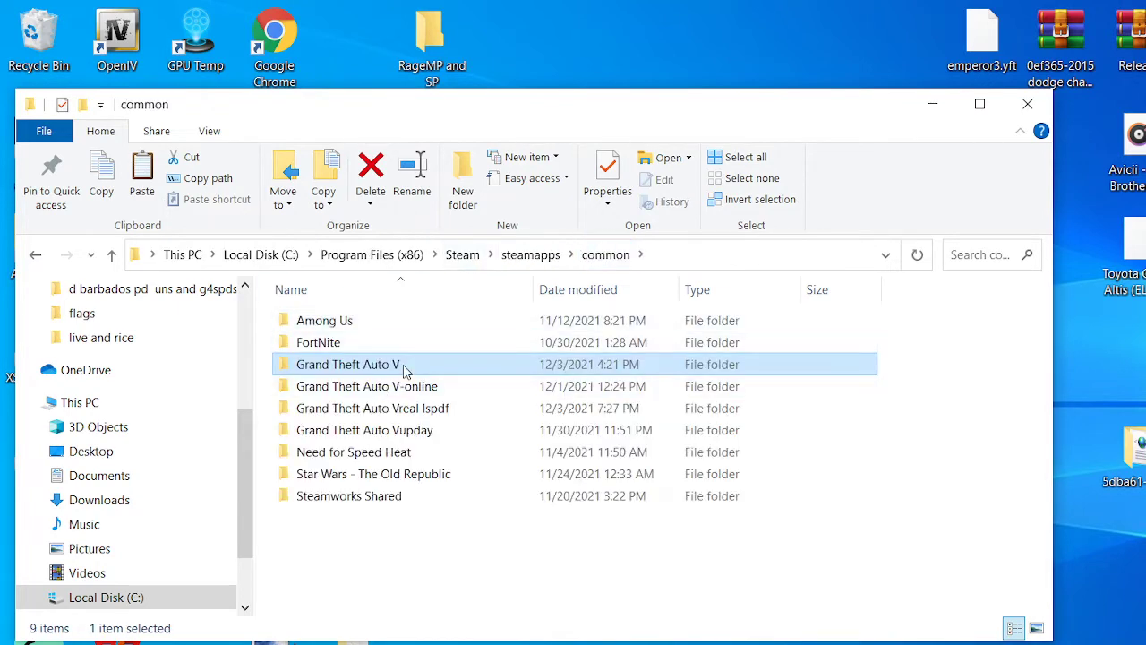
double_click(403, 365)
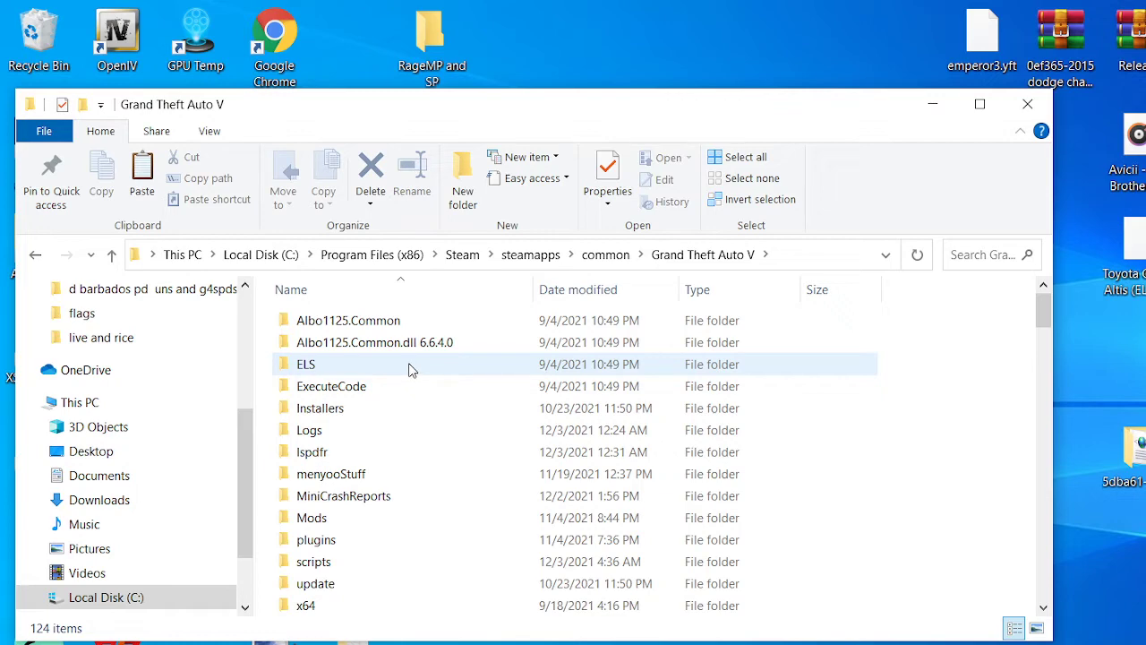
double_click(376, 512)
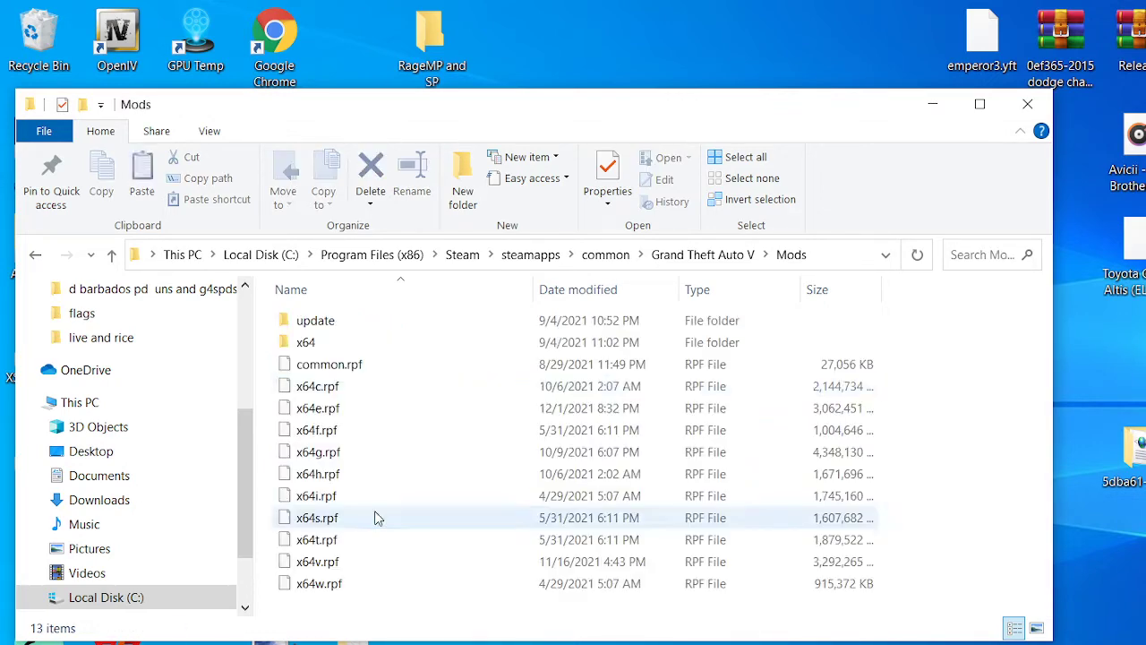
double_click(367, 321)
double_click(364, 322)
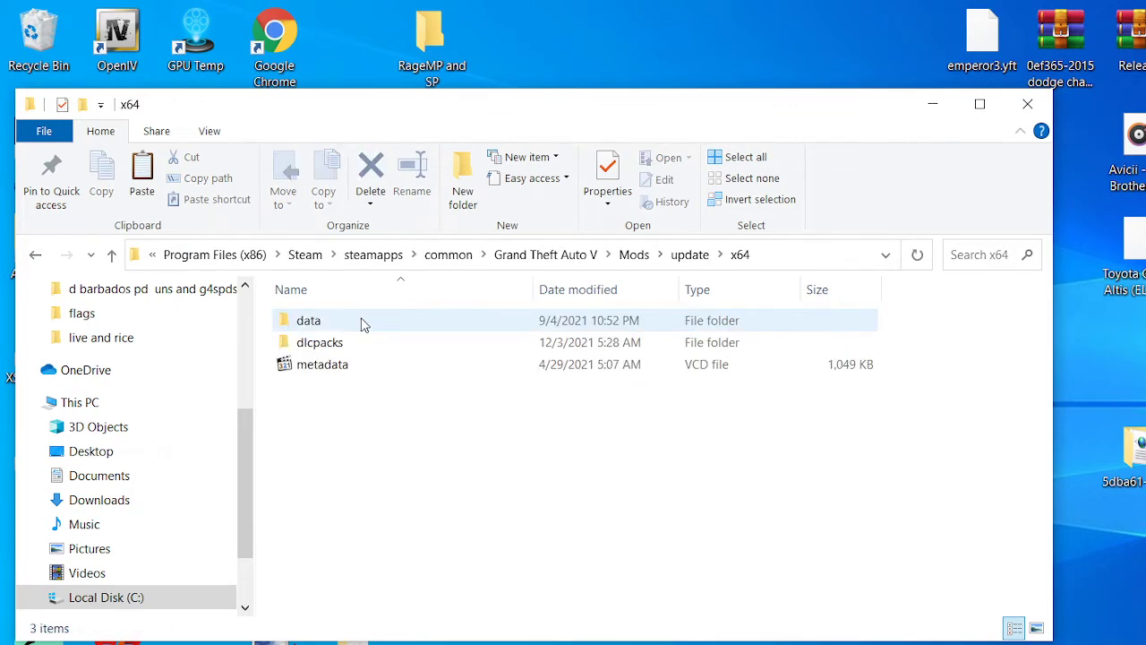
double_click(353, 342)
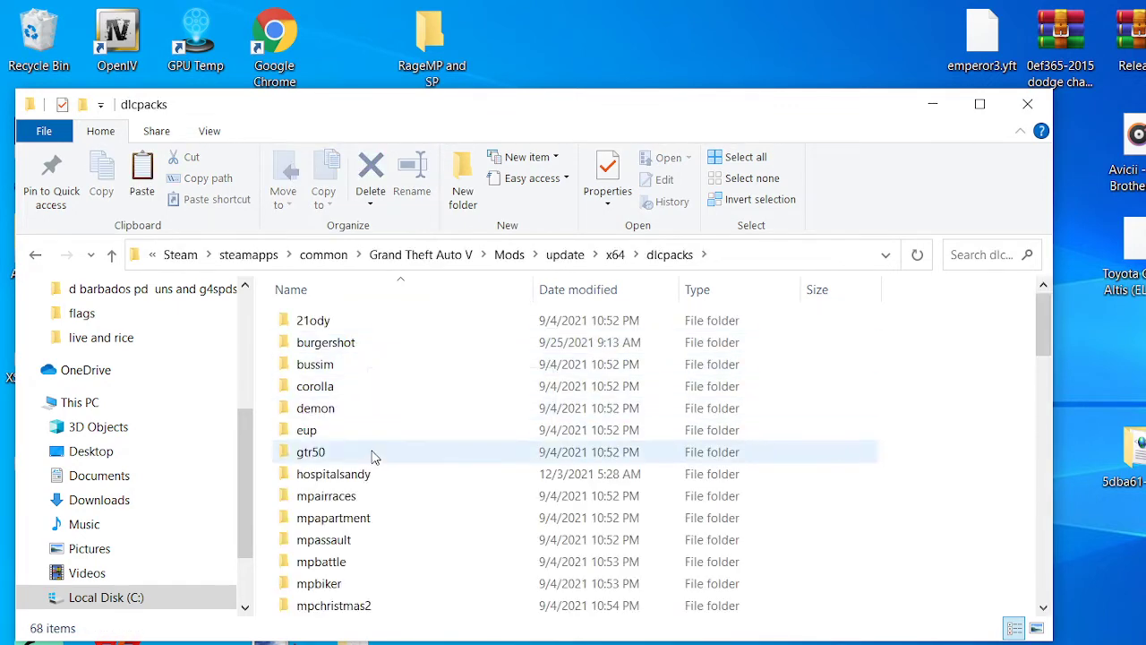
Step: Delete the existing hospitalsandy folder from the dlcpacks folder
right_click(373, 469)
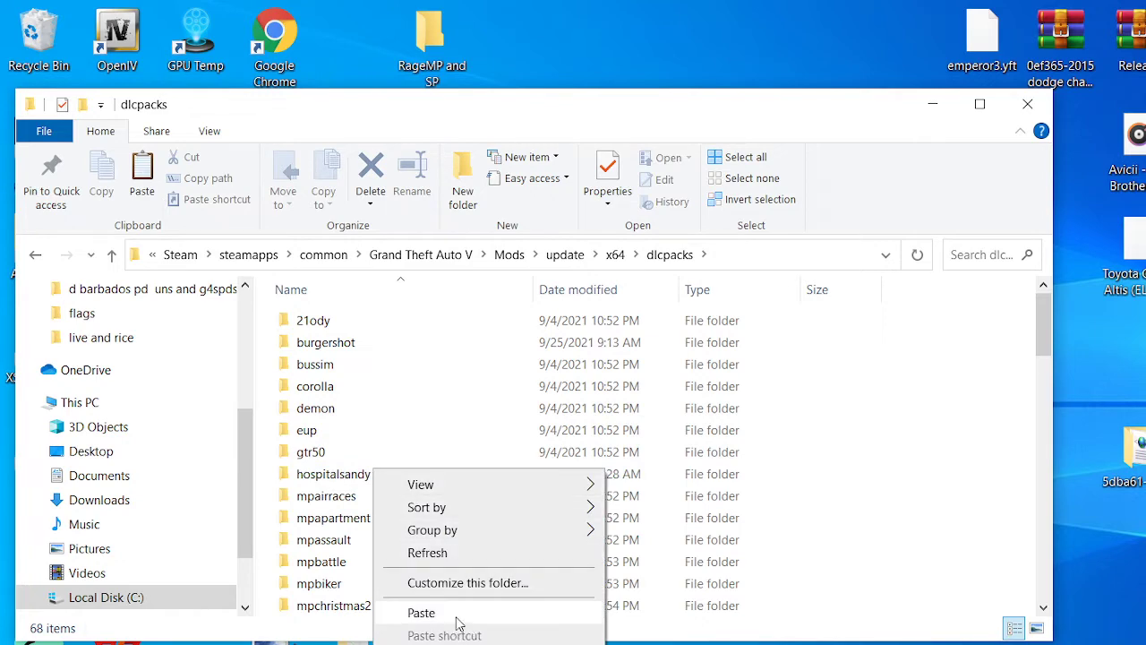
right_click(328, 483)
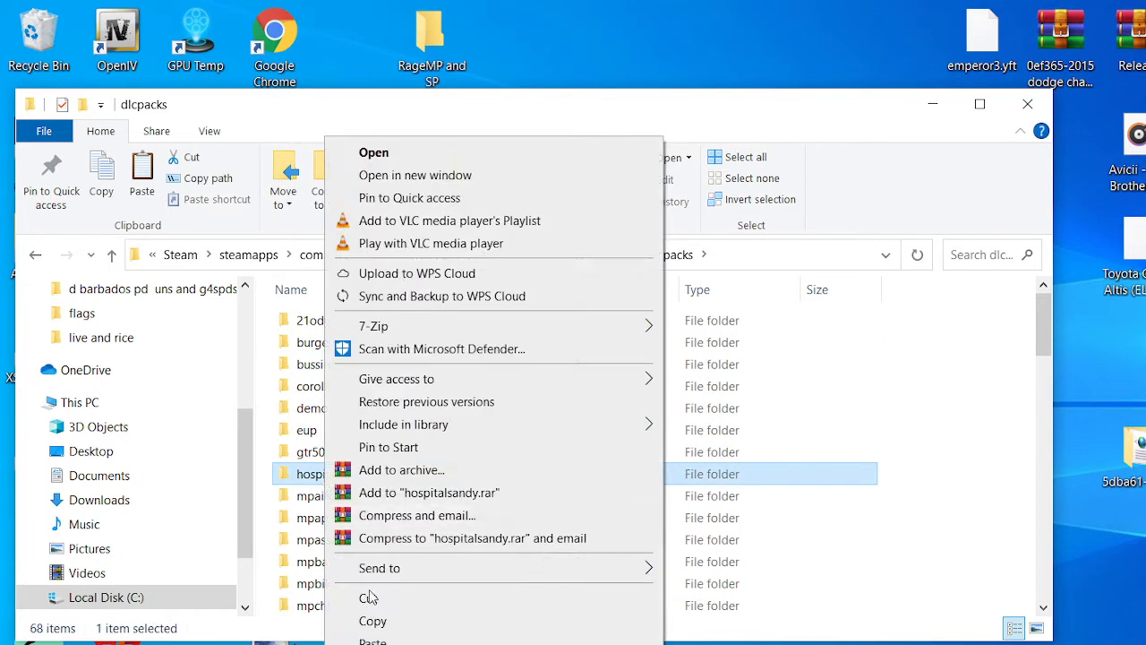
key(Delete)
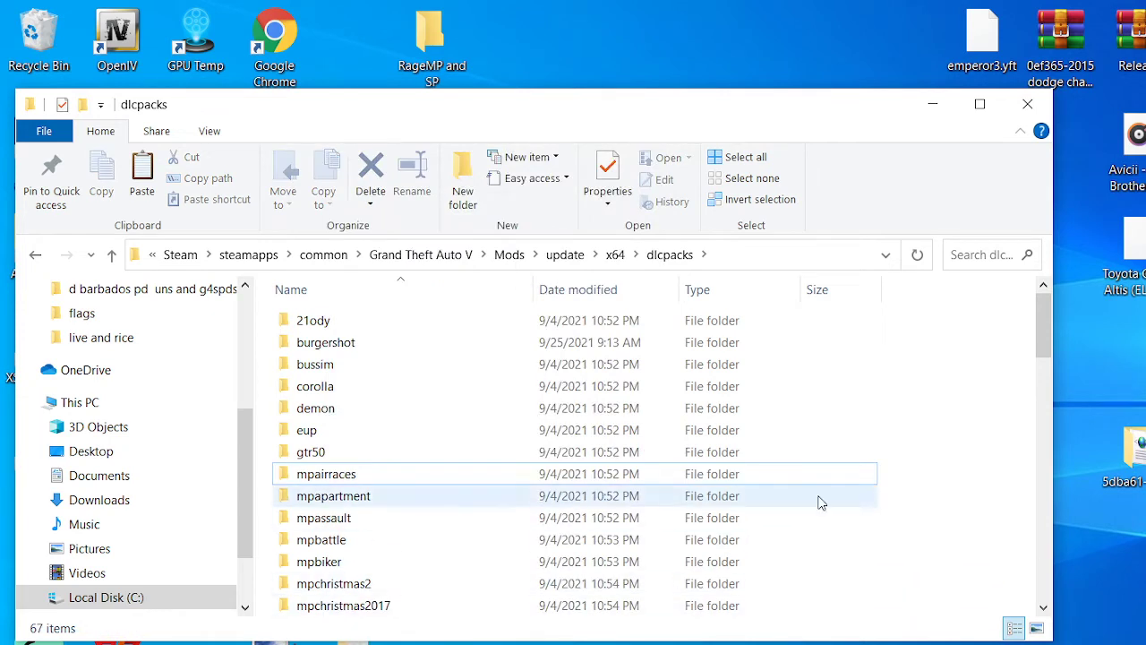
right_click(905, 526)
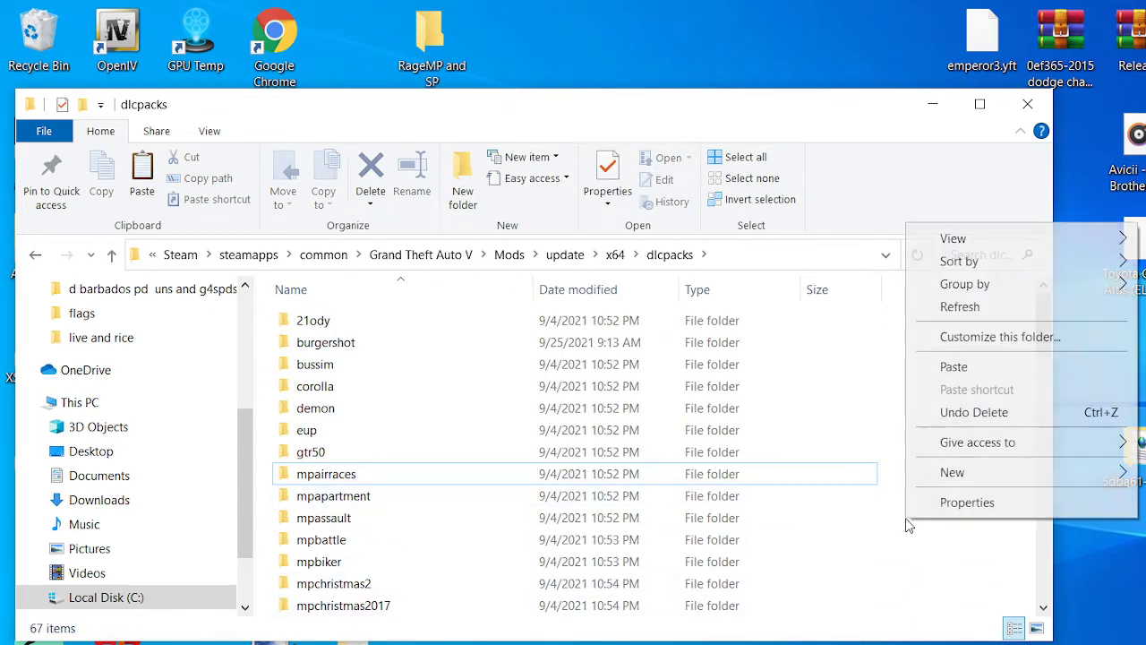
click(811, 582)
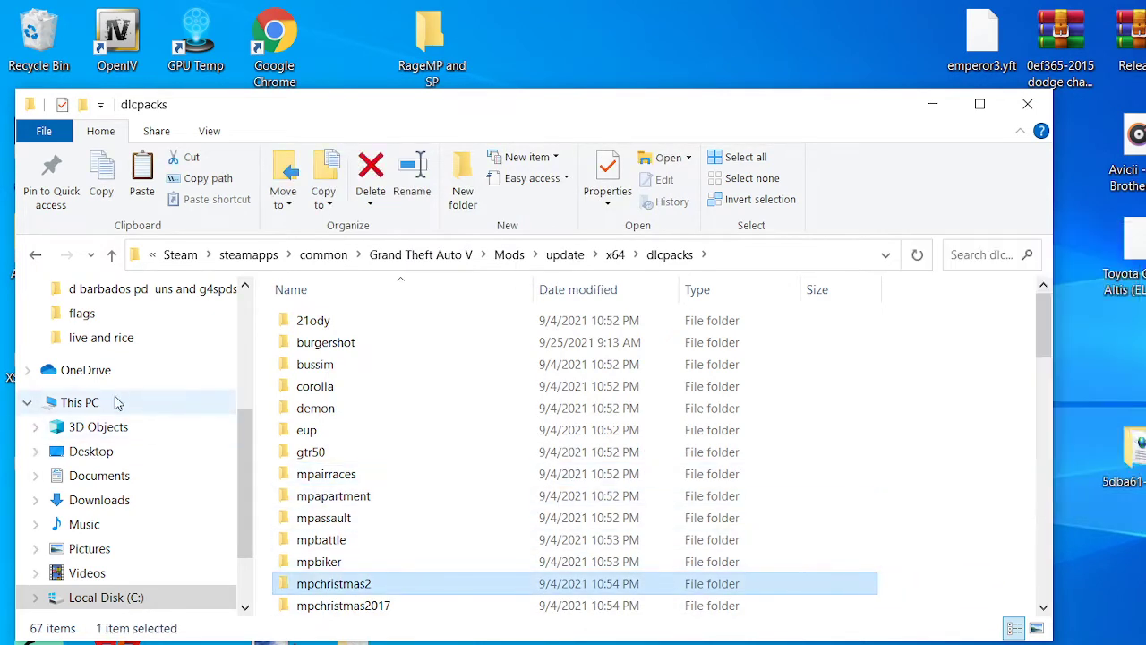
click(34, 254)
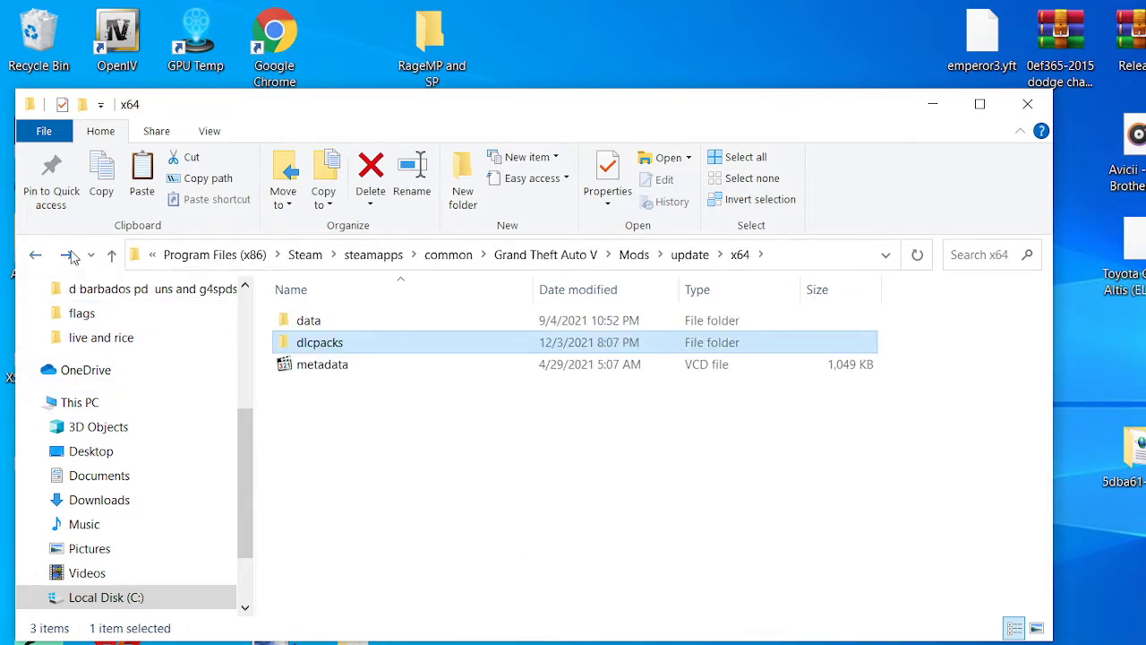
click(64, 256)
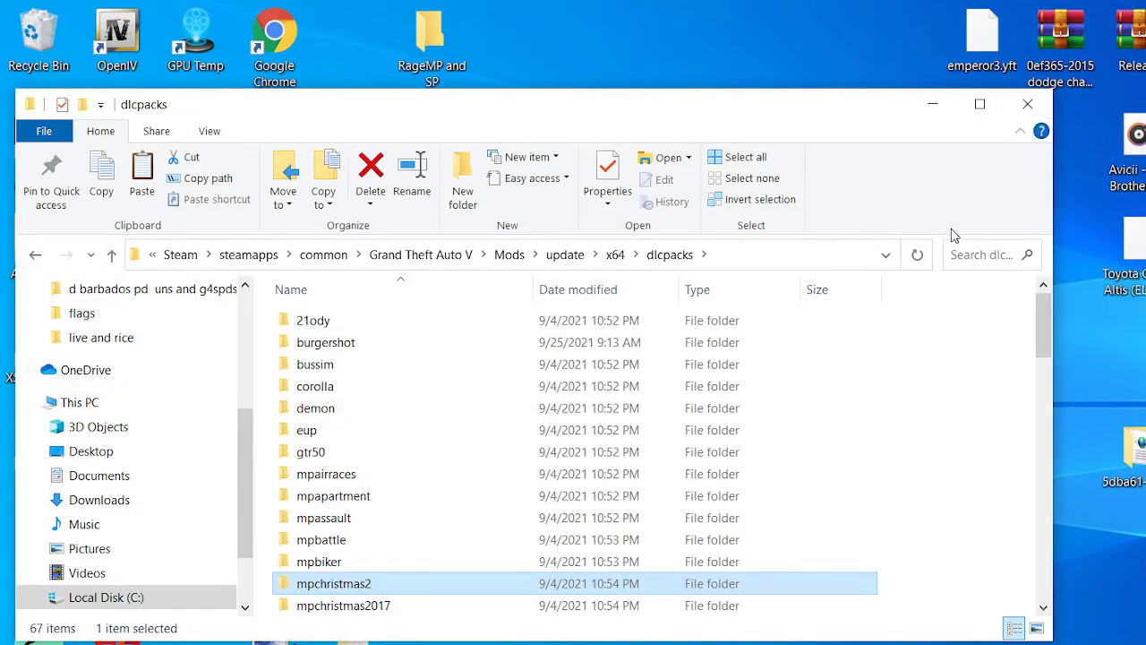
Step: Close the dlcpacks window and launch OpenIV for the Windows version of Grand Theft Auto V
click(1021, 109)
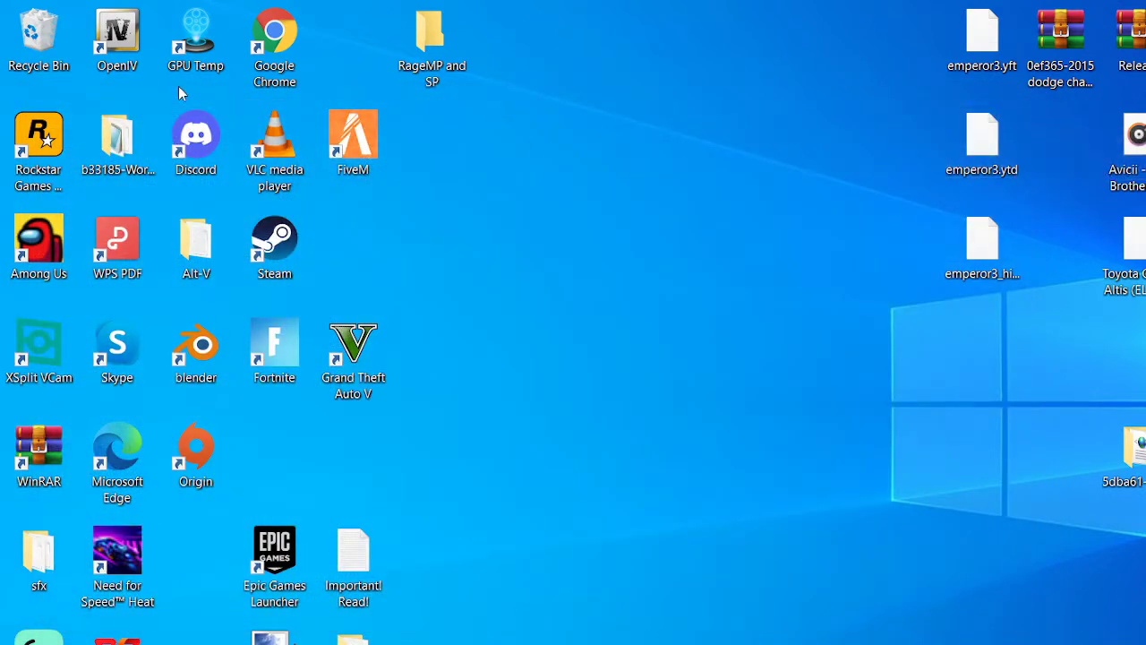
double_click(129, 38)
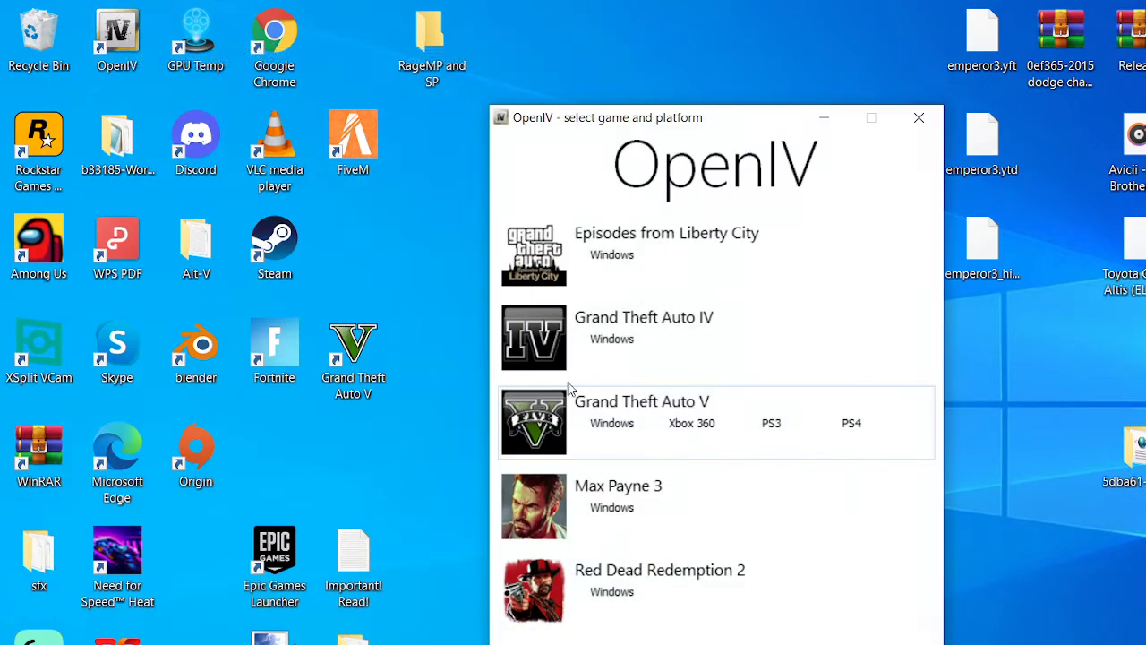
click(614, 422)
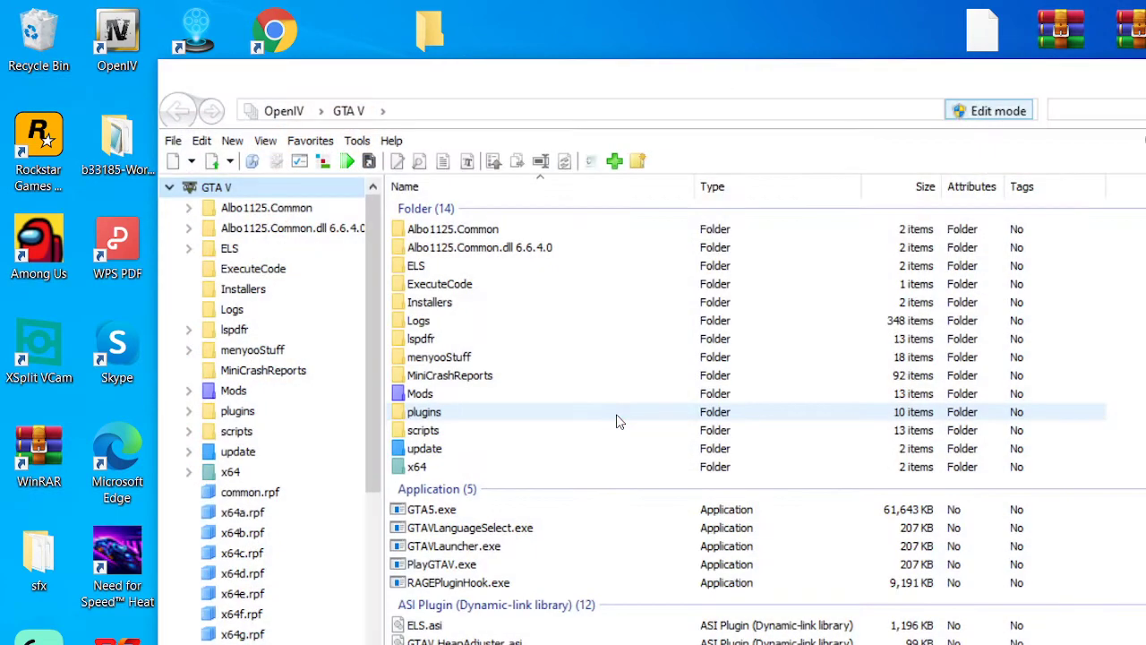
Step: Open the data folder inside Mods, update, update.rpf, common
double_click(430, 393)
double_click(488, 229)
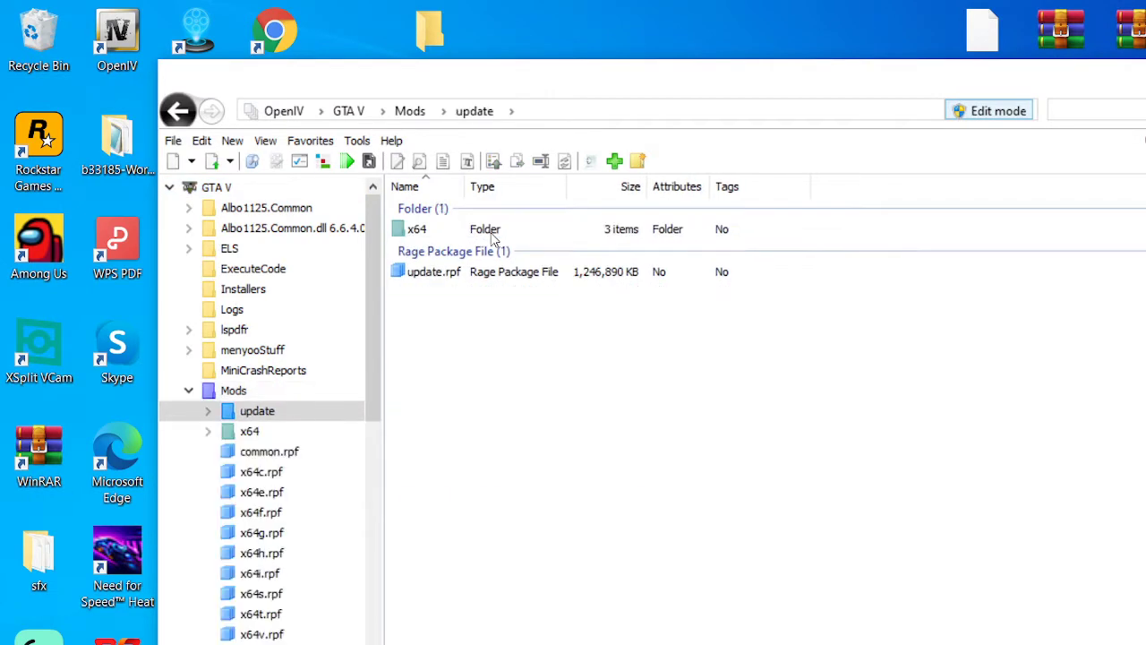
double_click(475, 272)
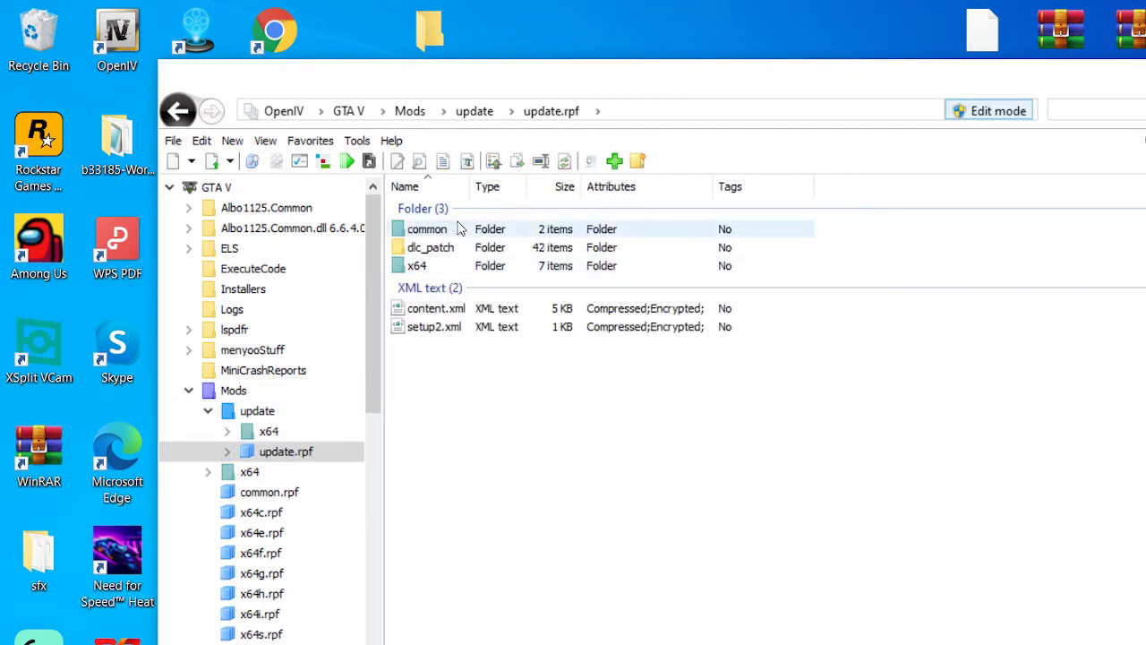
click(456, 230)
double_click(457, 229)
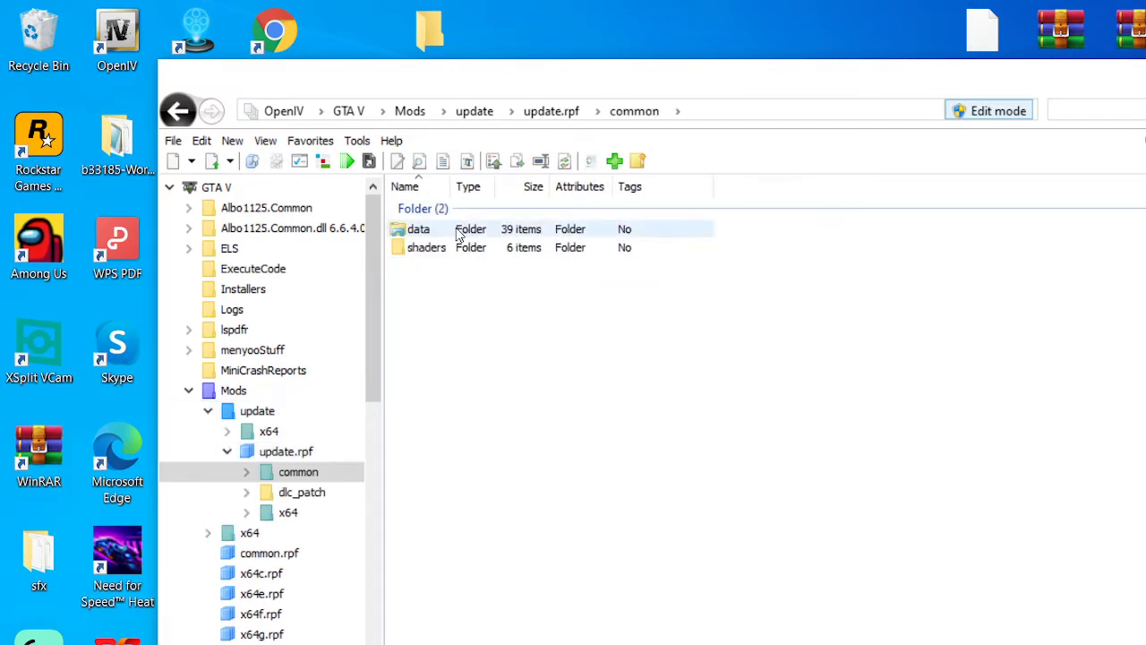
double_click(458, 231)
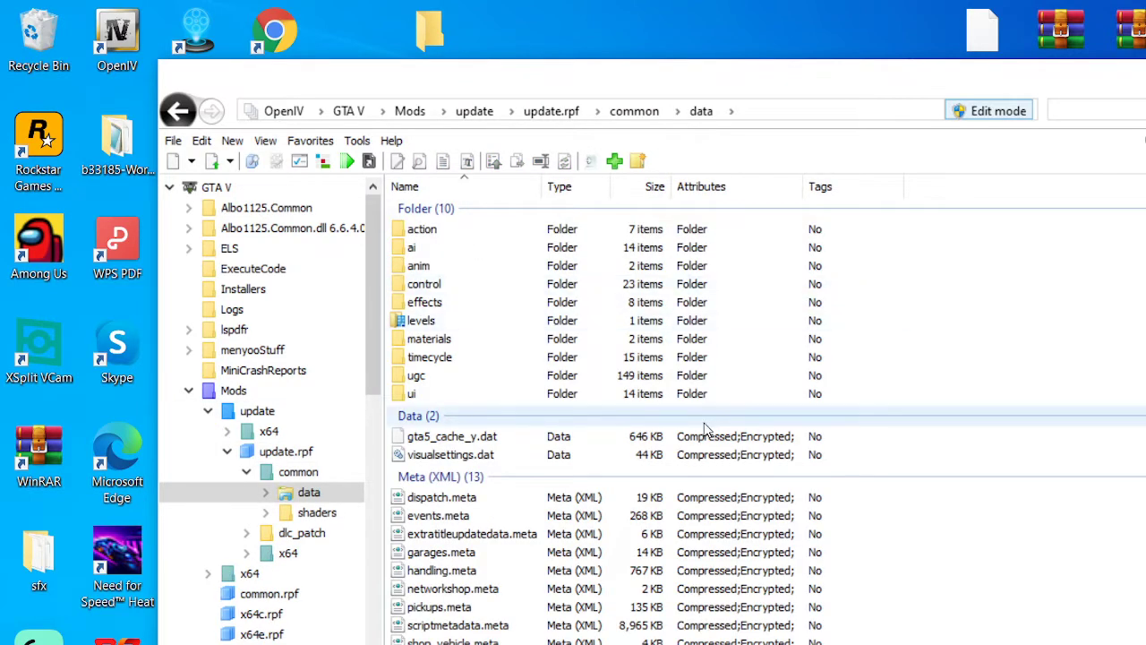
Step: Open dlclist.xml from the data folder for editing
scroll(611, 515, down, 2)
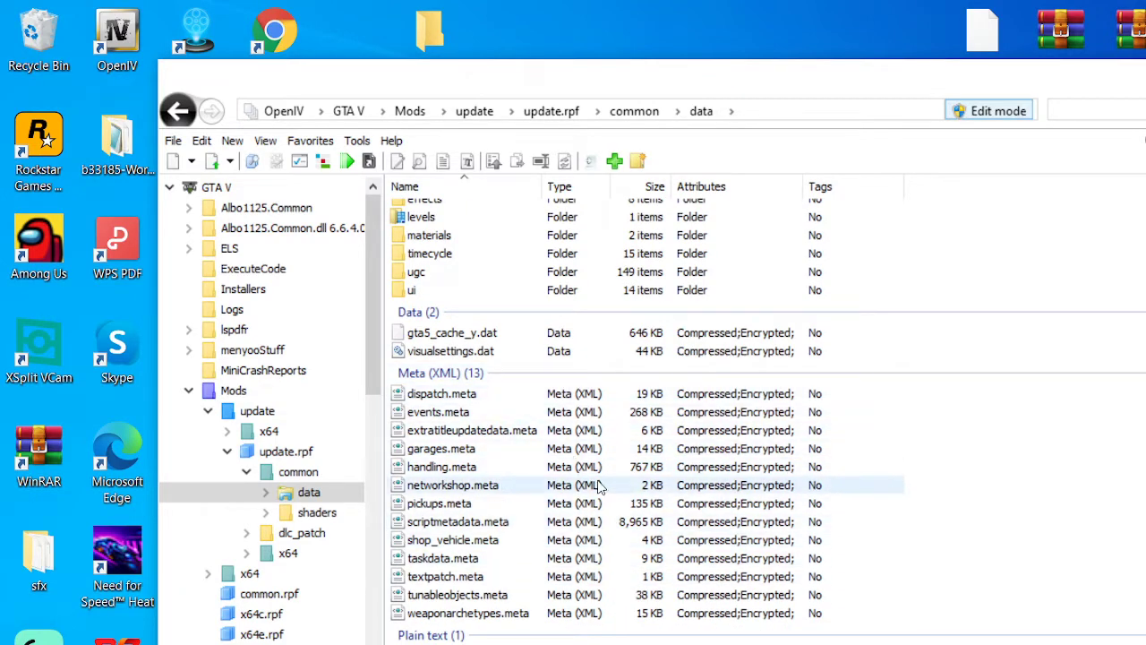
scroll(655, 548, down, 4)
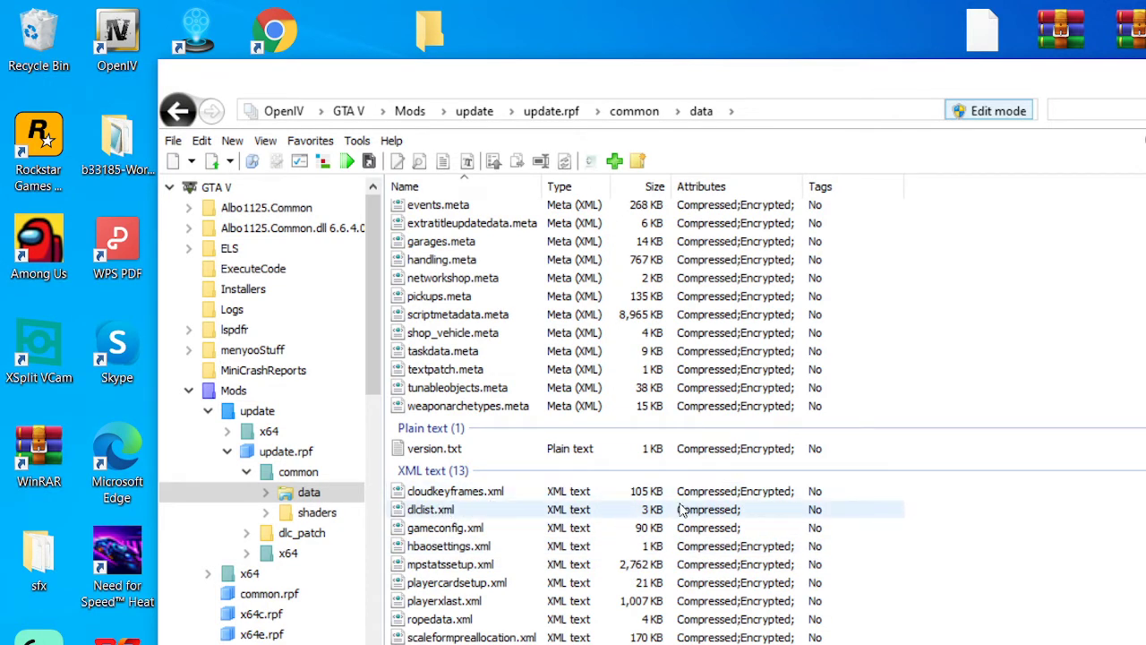
right_click(491, 515)
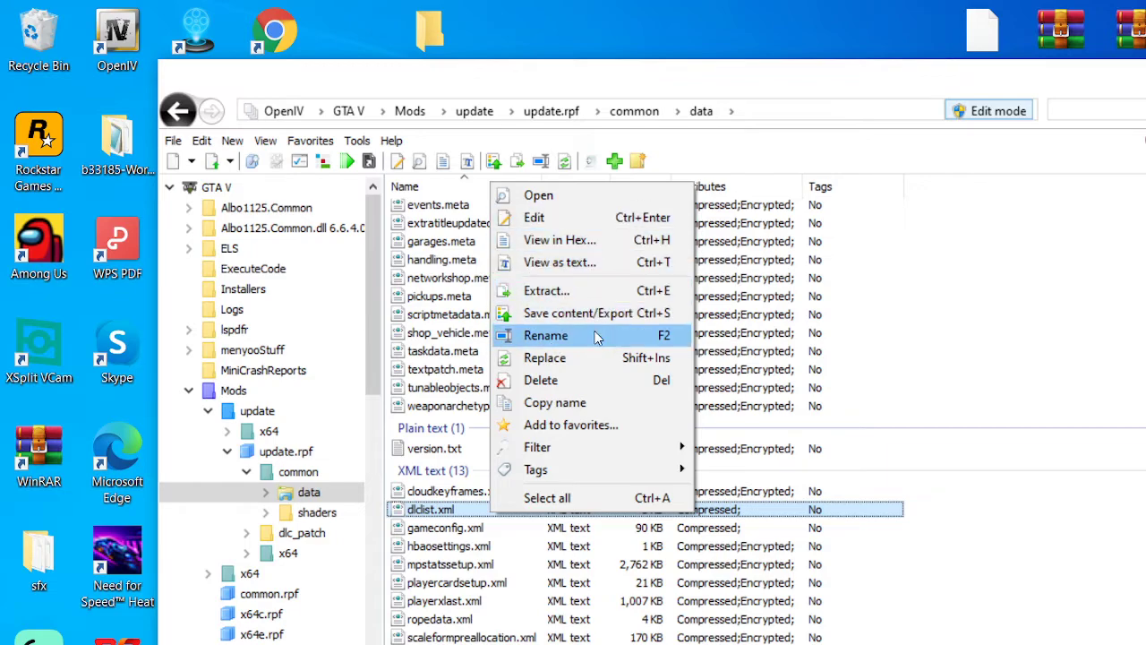
click(615, 221)
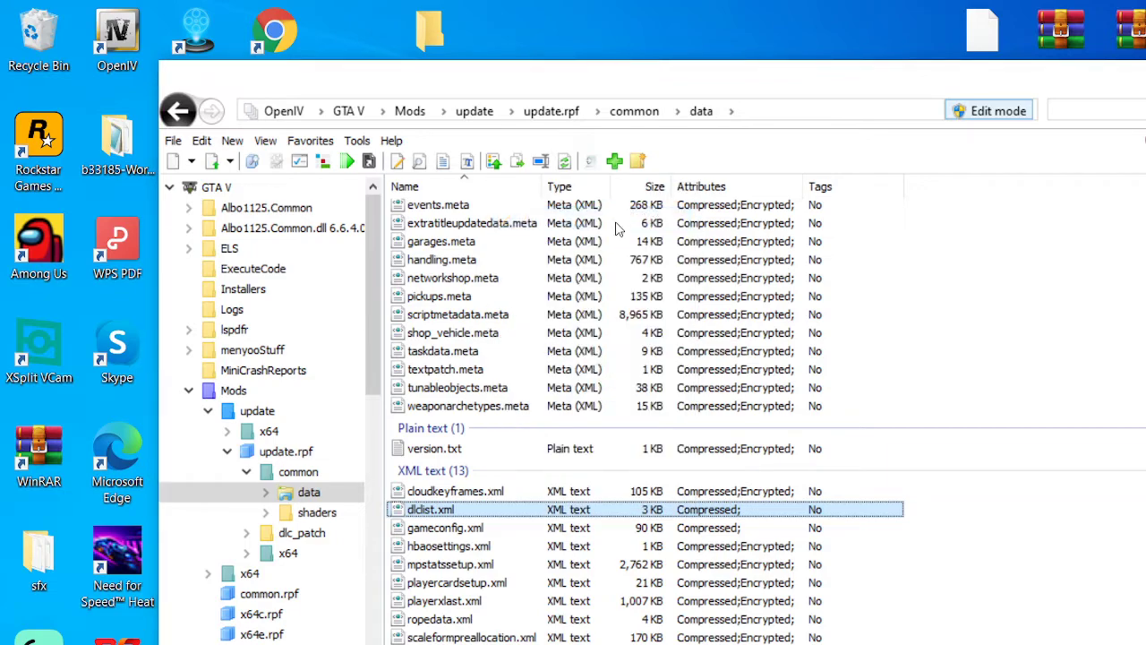
Step: Examine the dlcpacks entries at the end of dlclist.xml, then close the text editor and OpenIV
scroll(605, 406, down, 20)
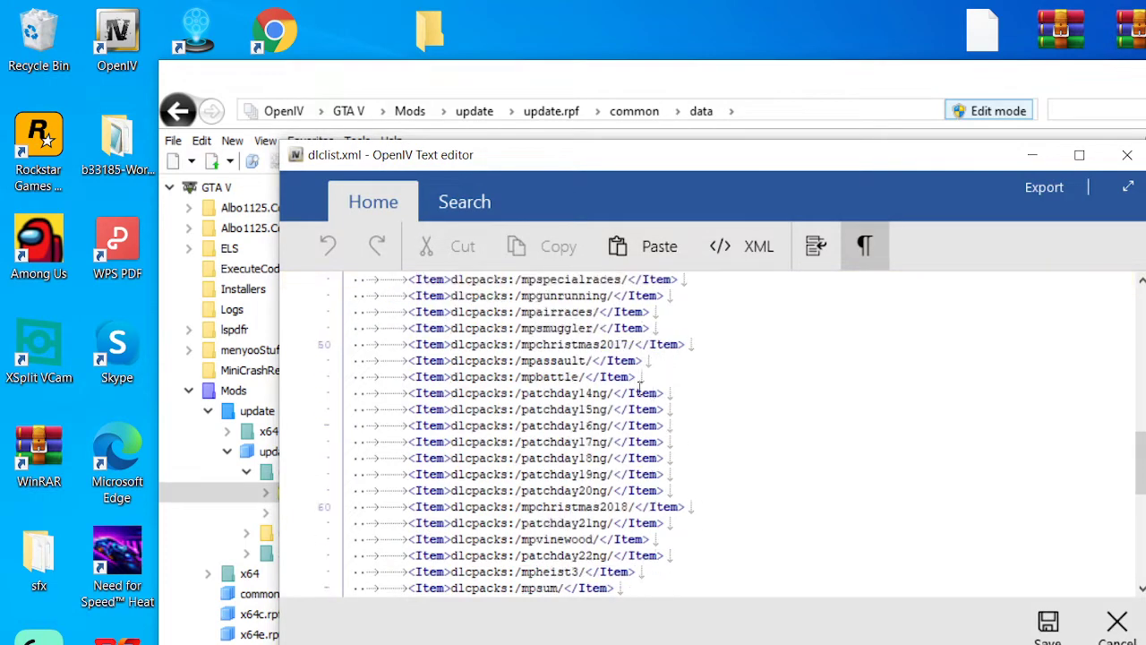
scroll(604, 407, up, 2)
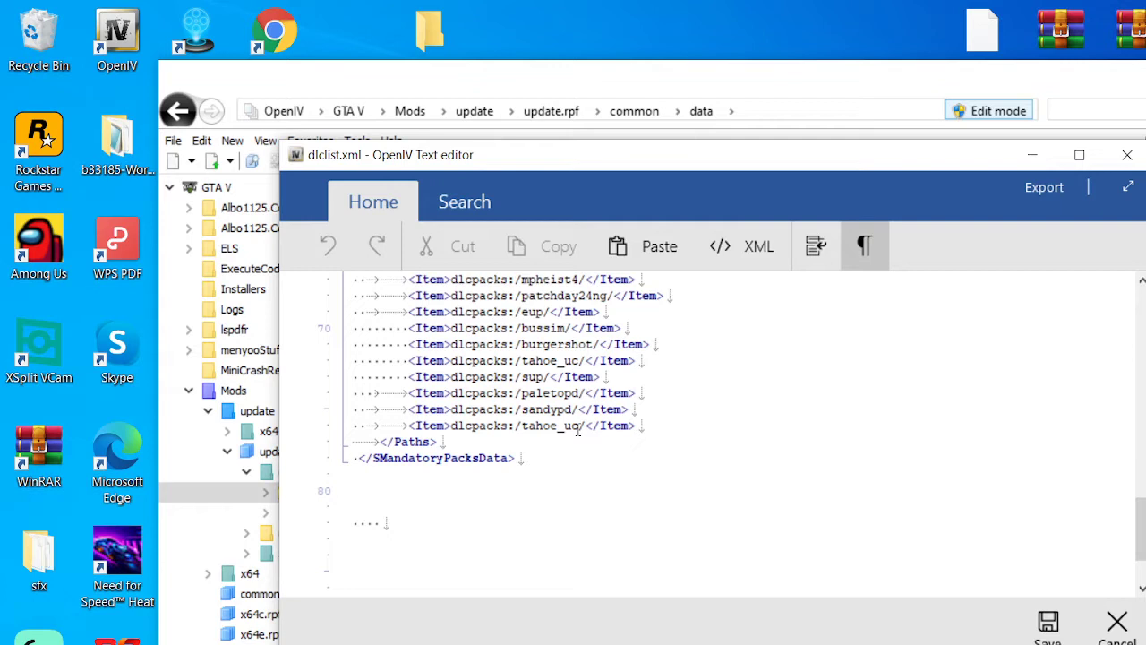
scroll(583, 426, up, 2)
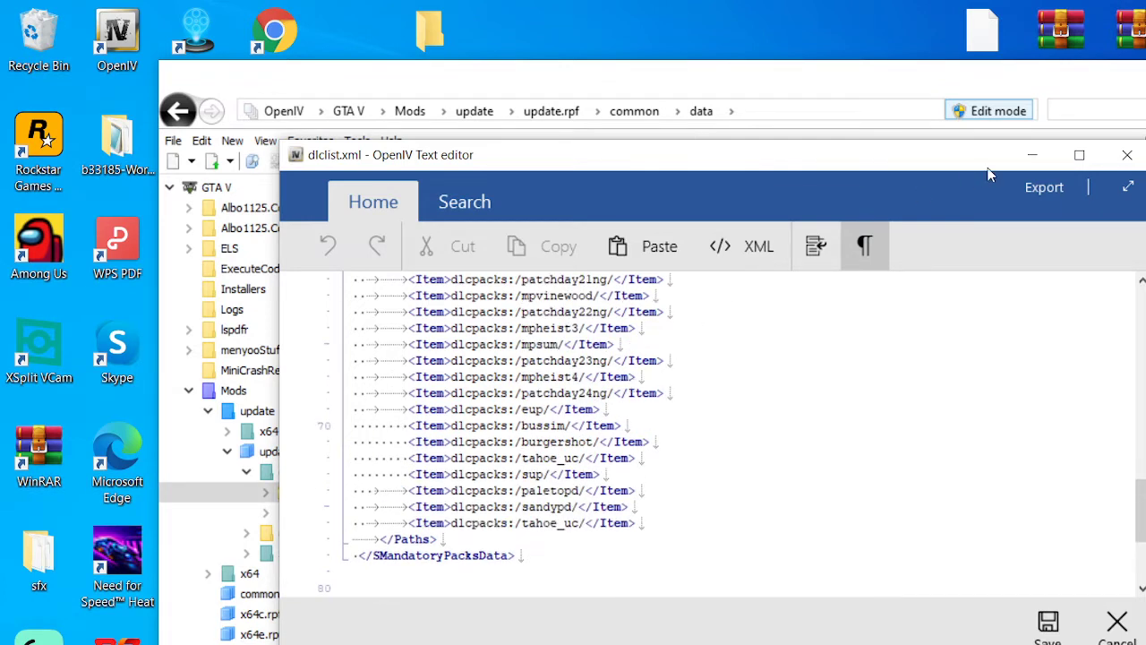
click(1142, 160)
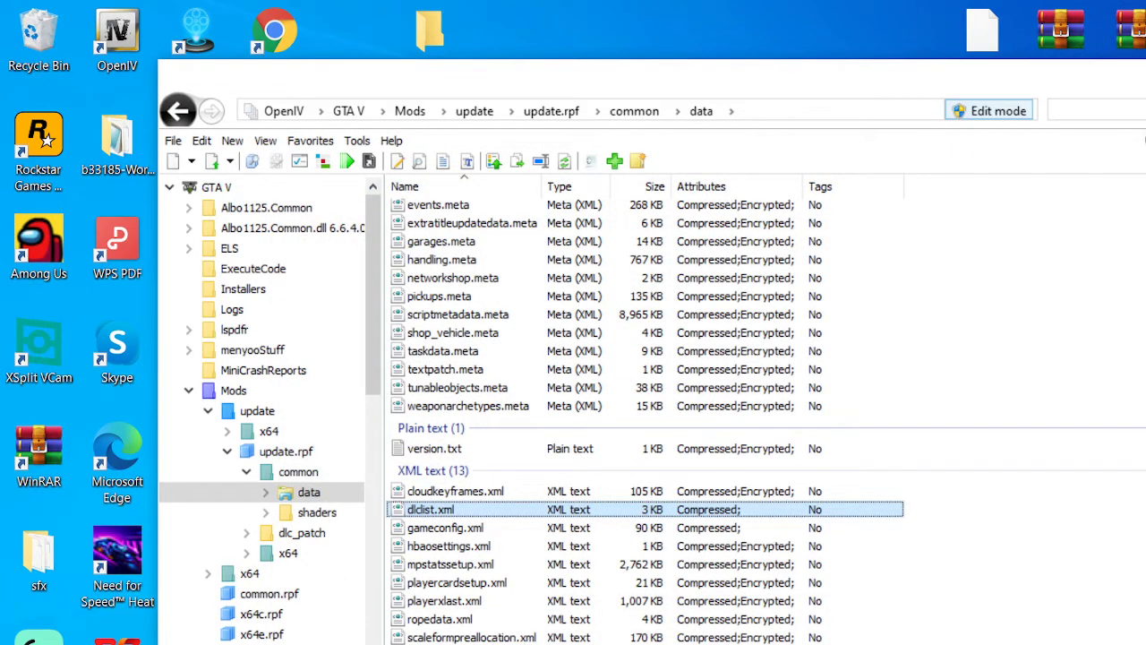
click(1141, 76)
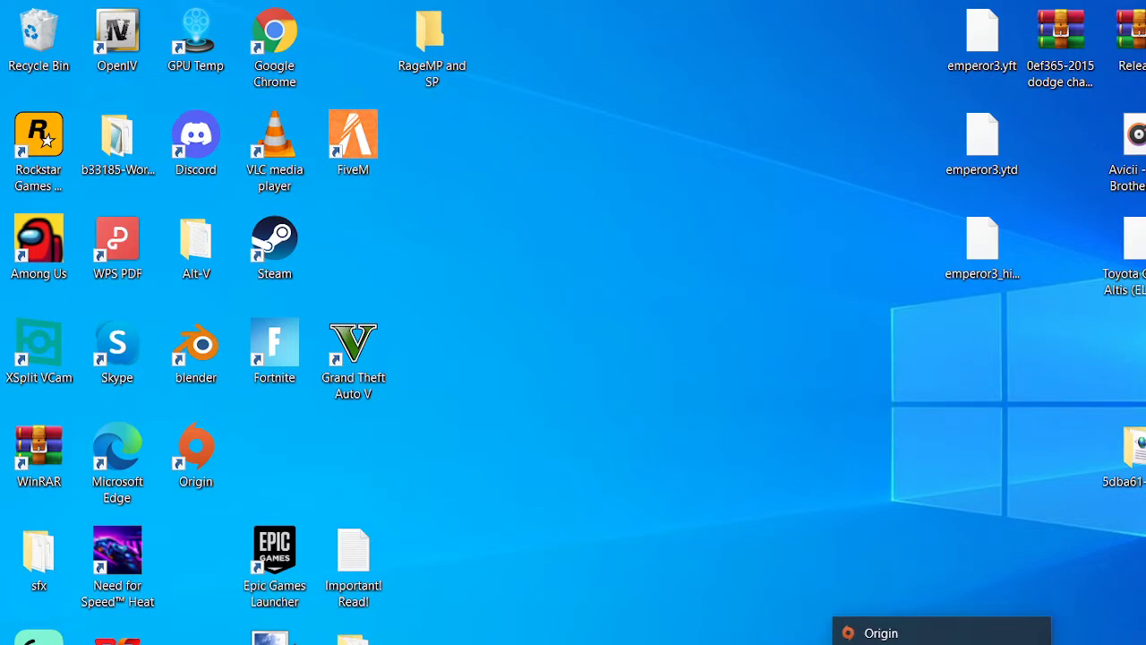
Step: Switch to File Explorer and open the Grand Theft Auto V folder inside the Steam common folder
key(super+e)
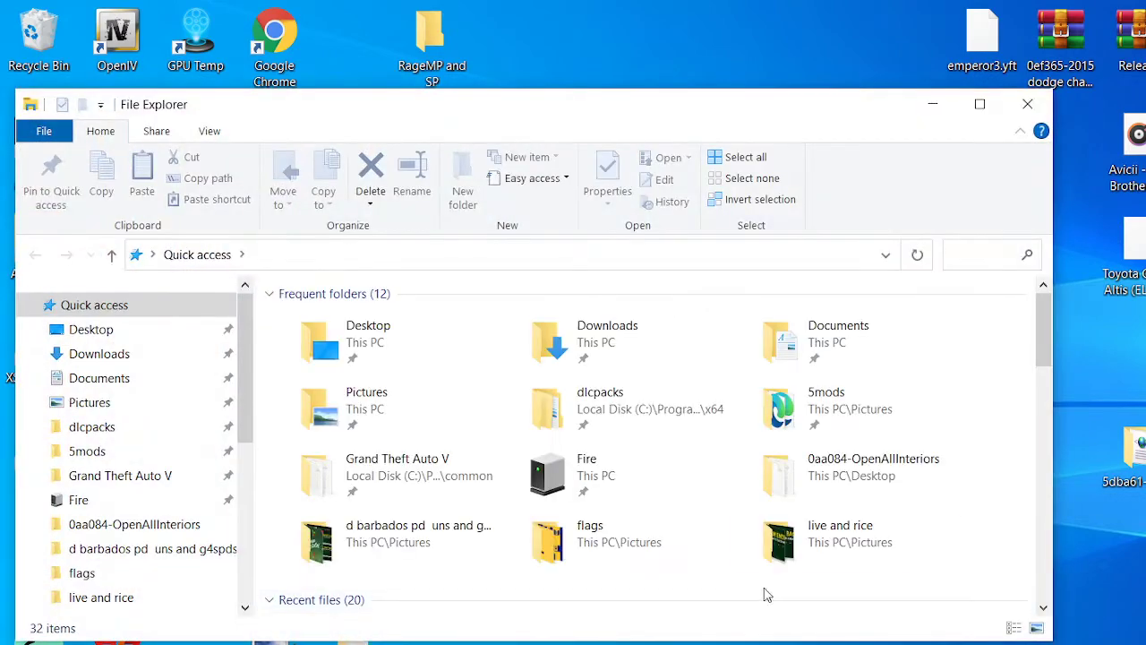
click(426, 470)
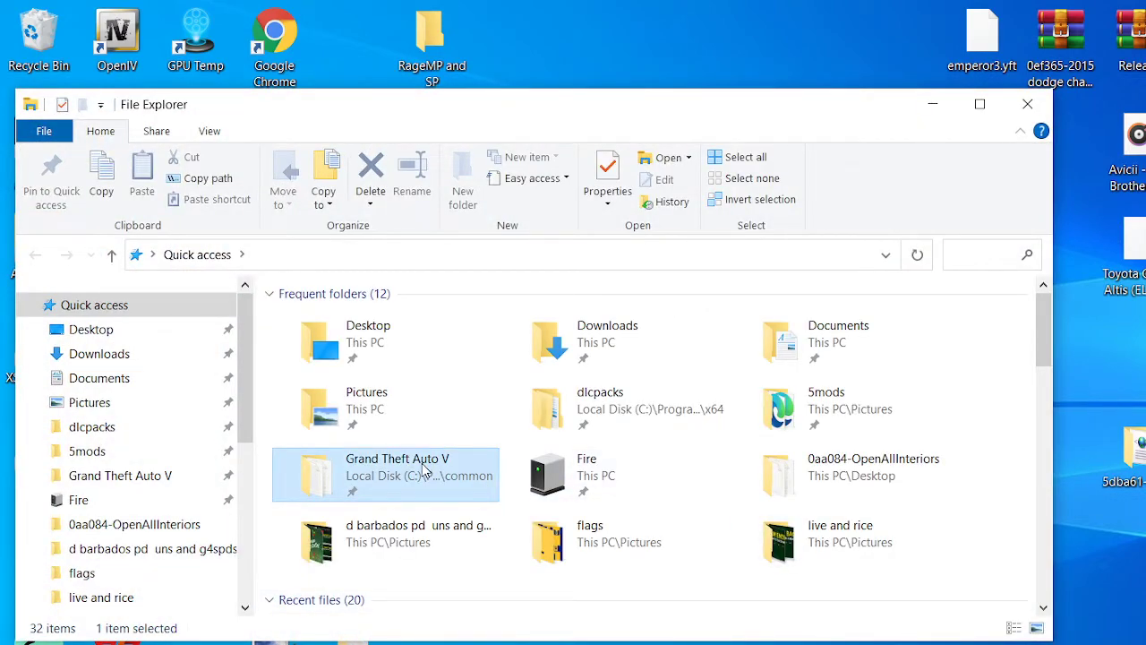
double_click(413, 466)
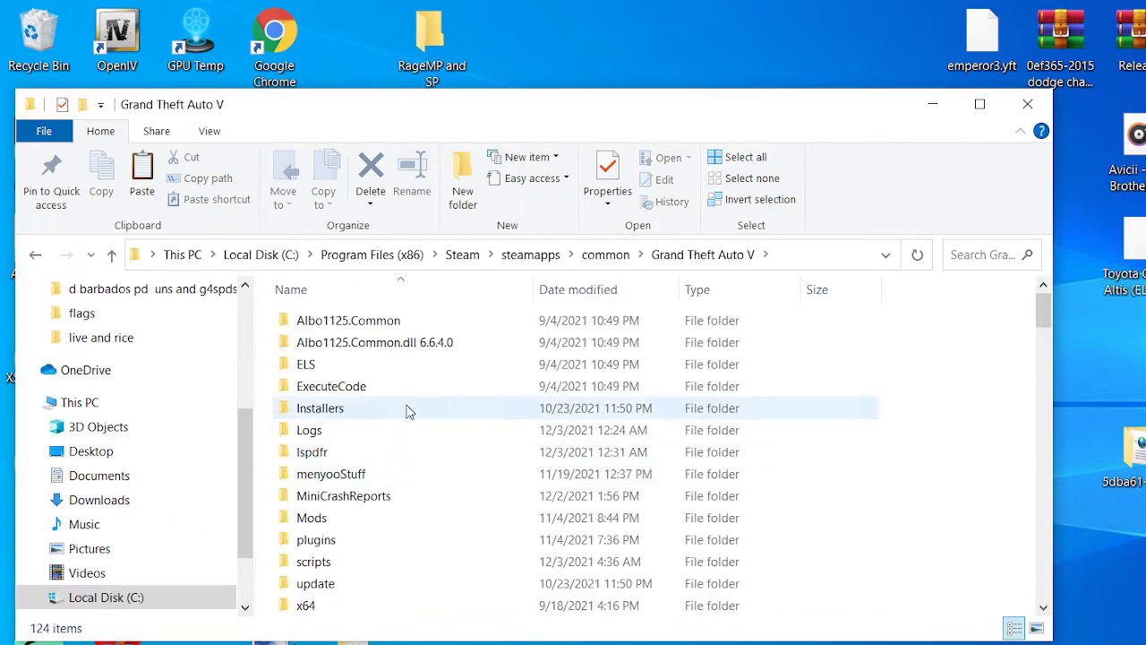
click(607, 255)
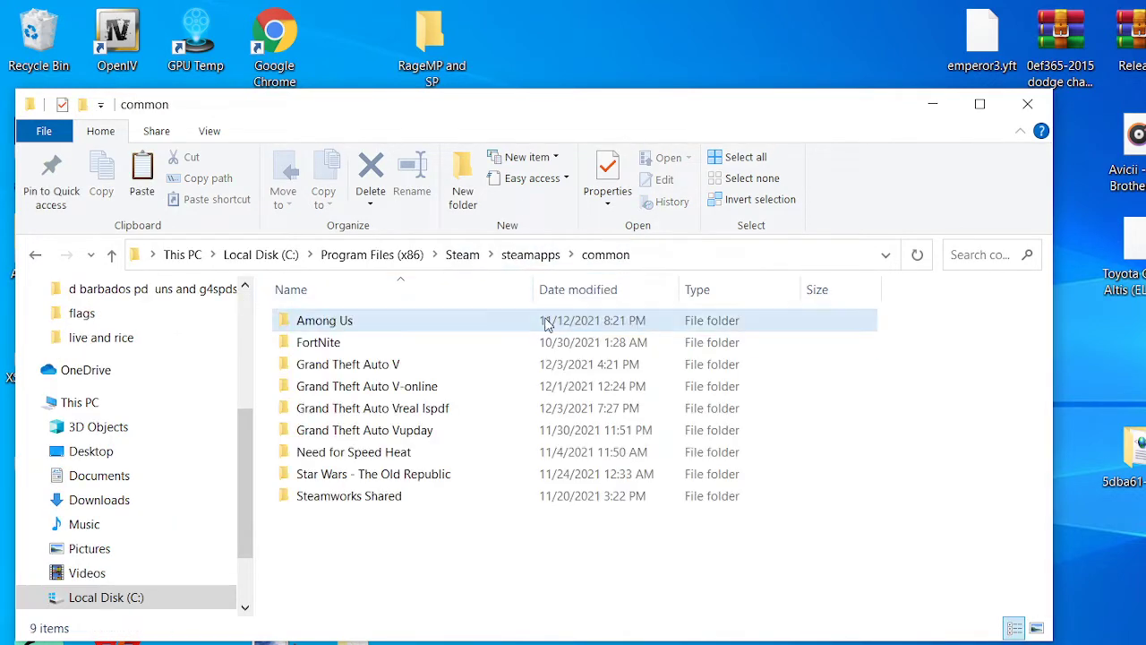
double_click(439, 365)
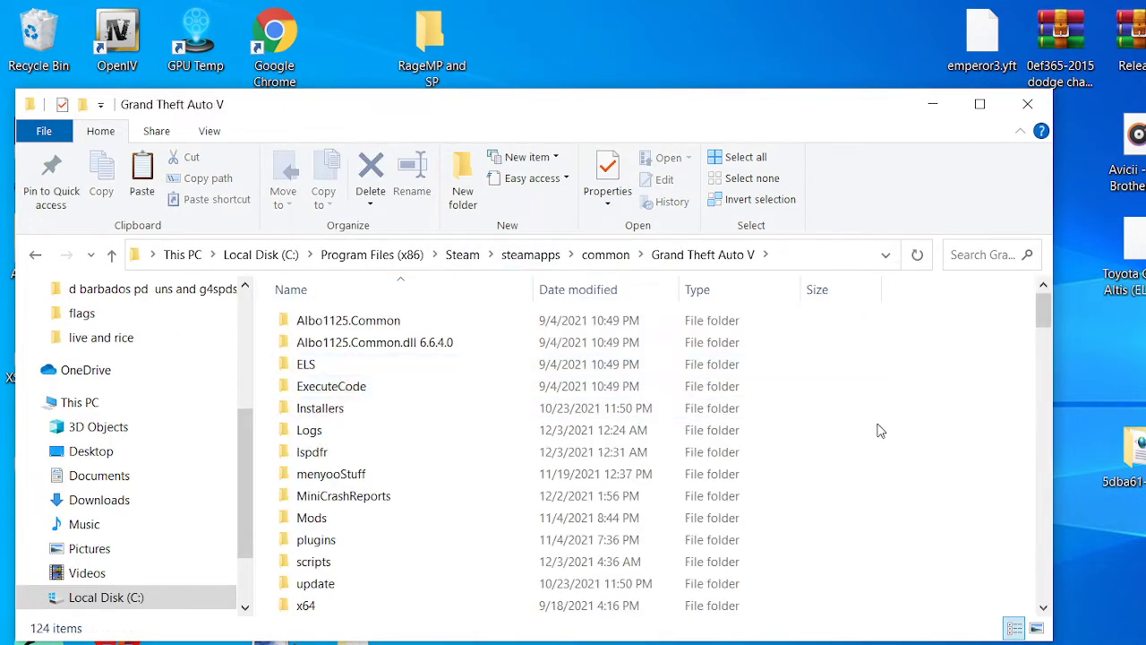
Step: Open the dlcpacks folder through Mods, update and x64
scroll(447, 474, down, 1)
click(445, 453)
double_click(443, 455)
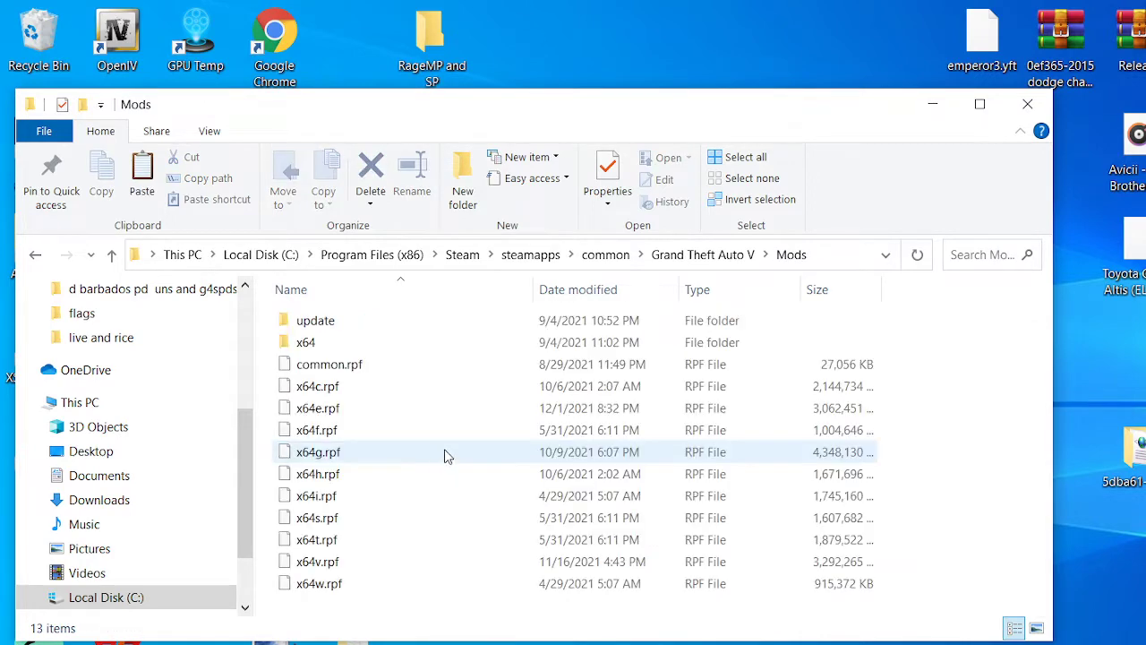
double_click(400, 321)
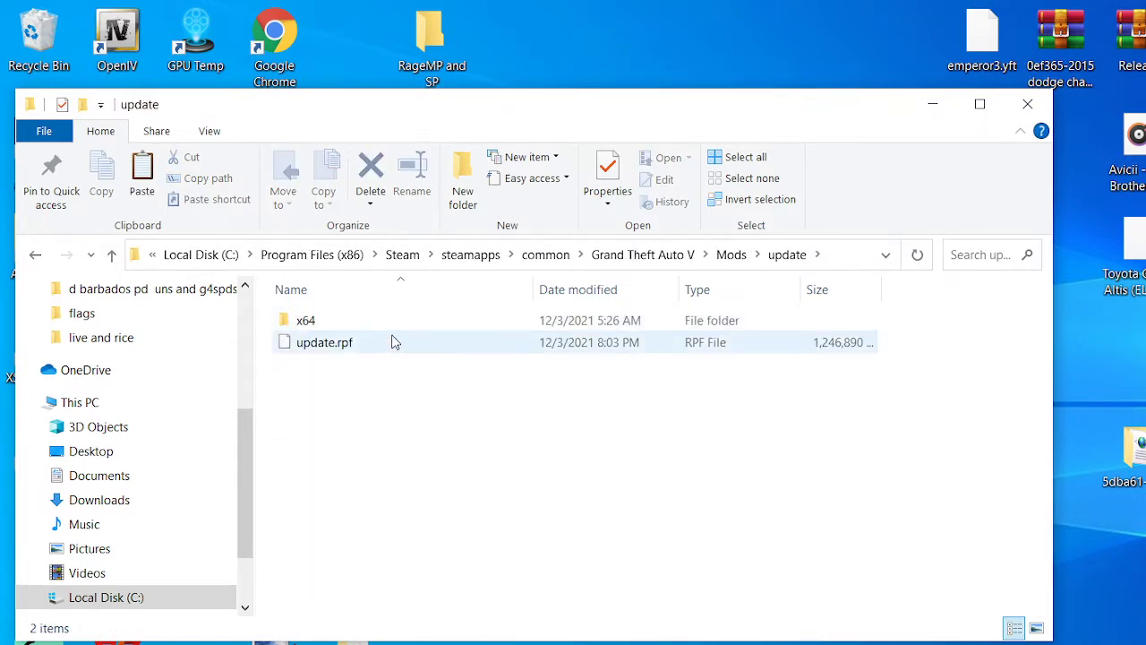
double_click(397, 322)
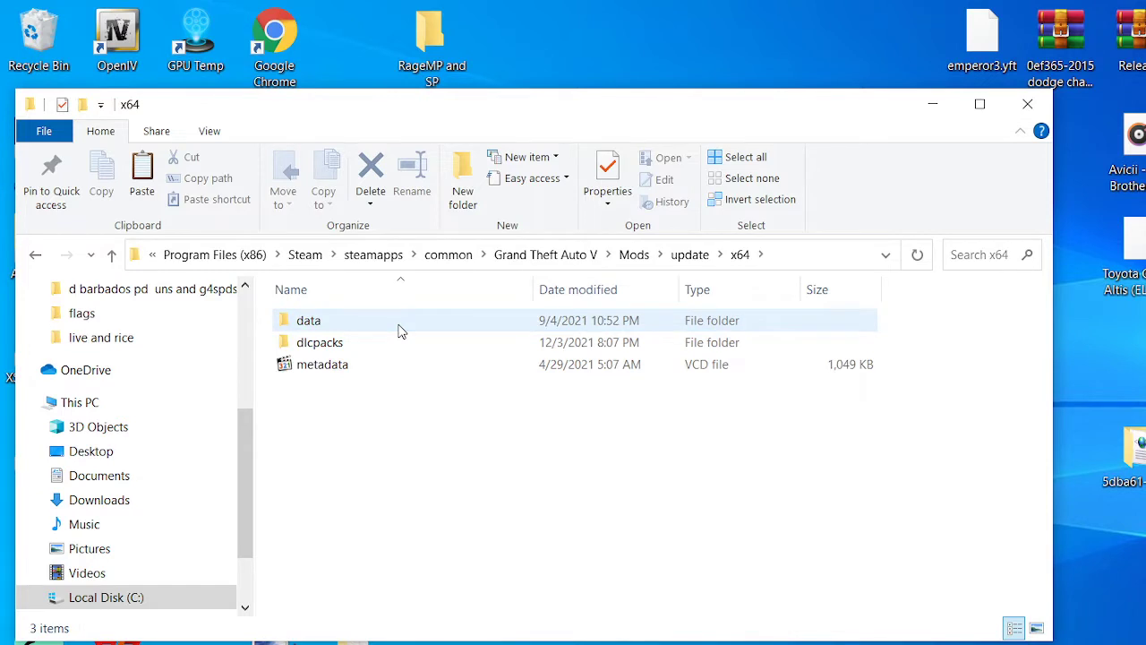
double_click(379, 344)
Step: Paste the hospitalsandy folder into dlcpacks and delete the pasted copy
right_click(940, 433)
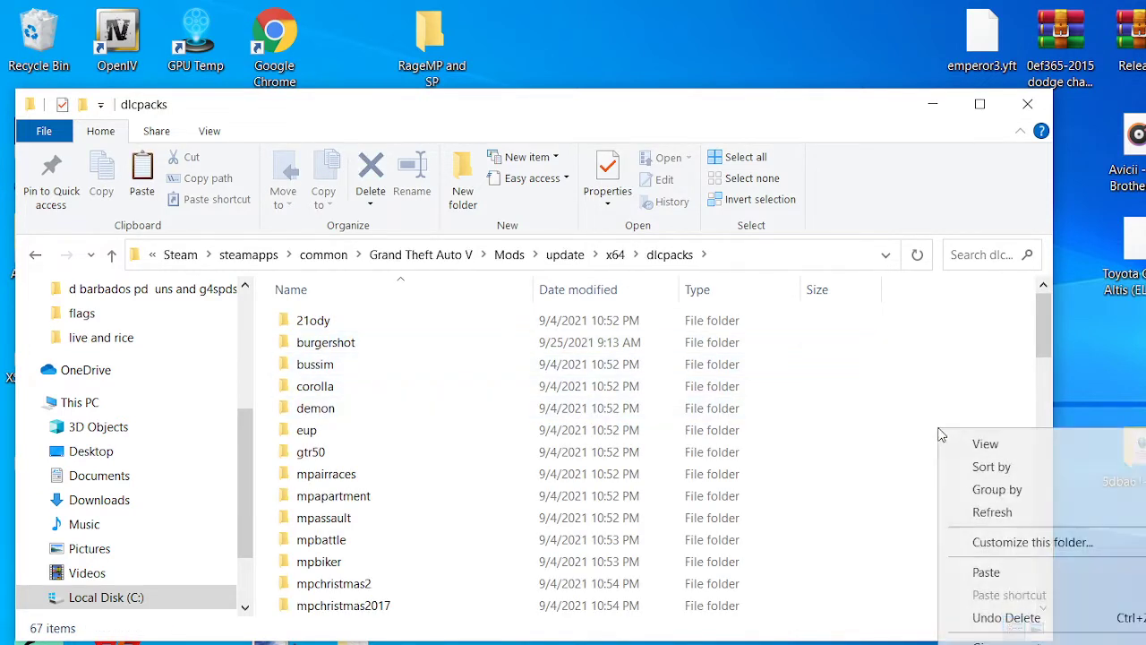
click(989, 575)
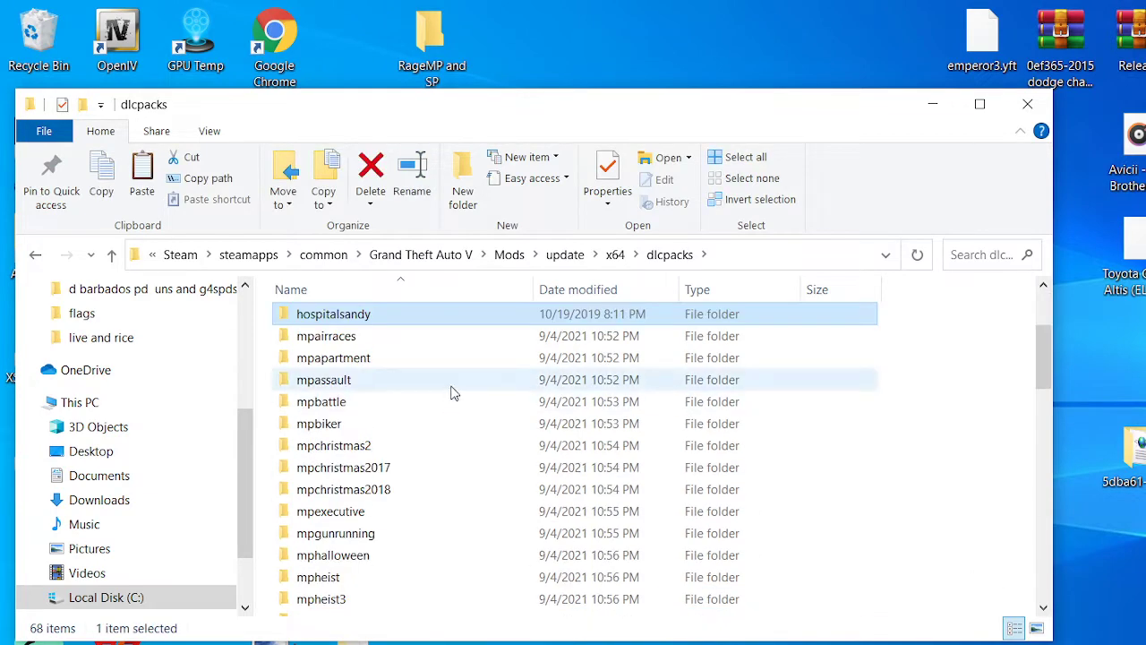
right_click(404, 323)
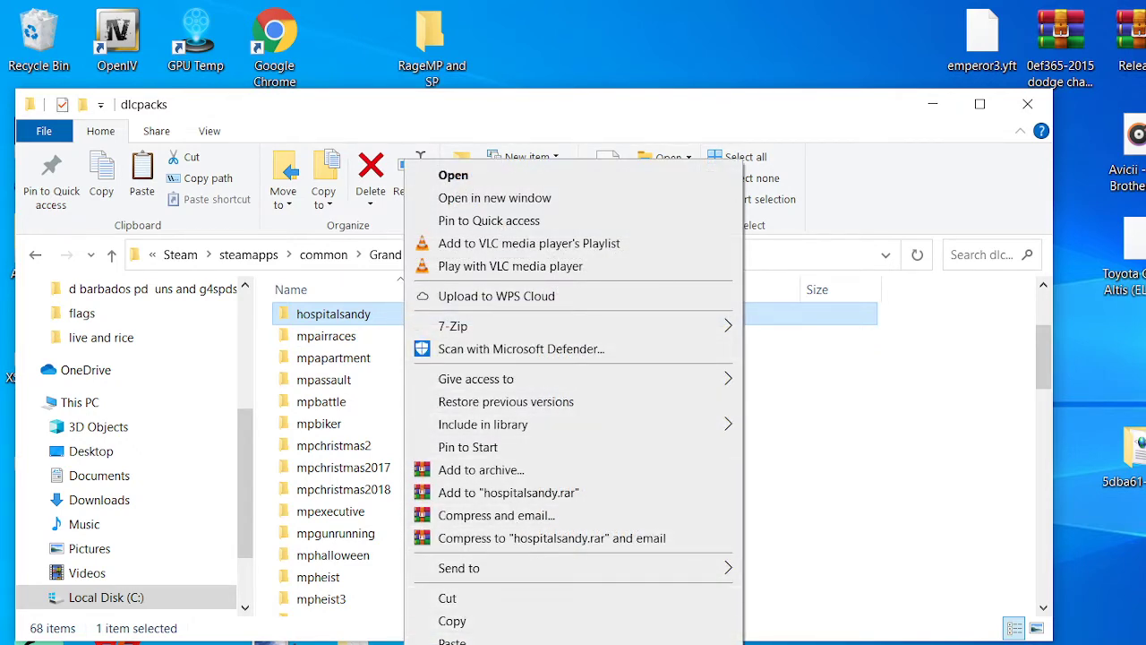
key(Delete)
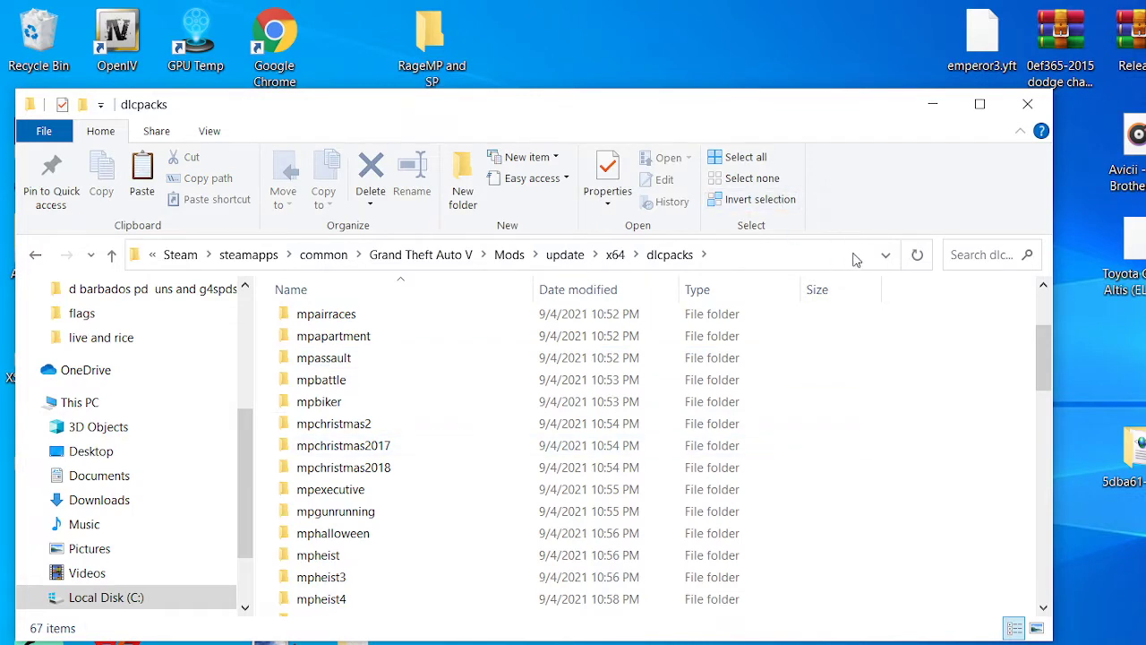
Step: Try to paste the hospitalsandy folder into dlcpacks, then cancel the operation
scroll(973, 369, up, 3)
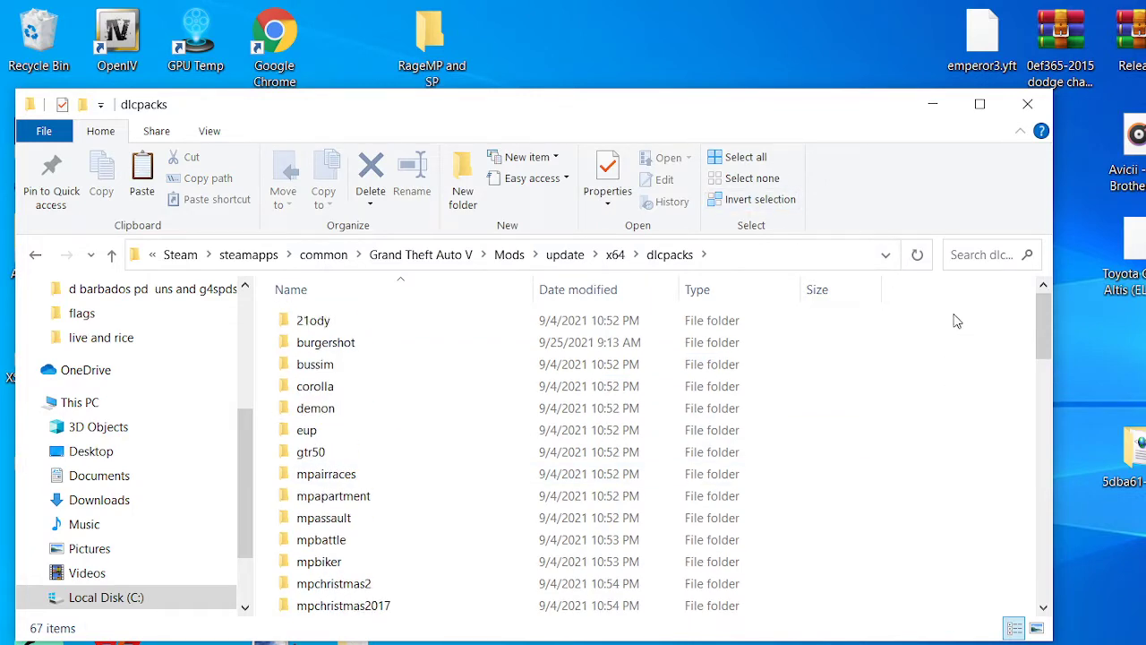
right_click(908, 423)
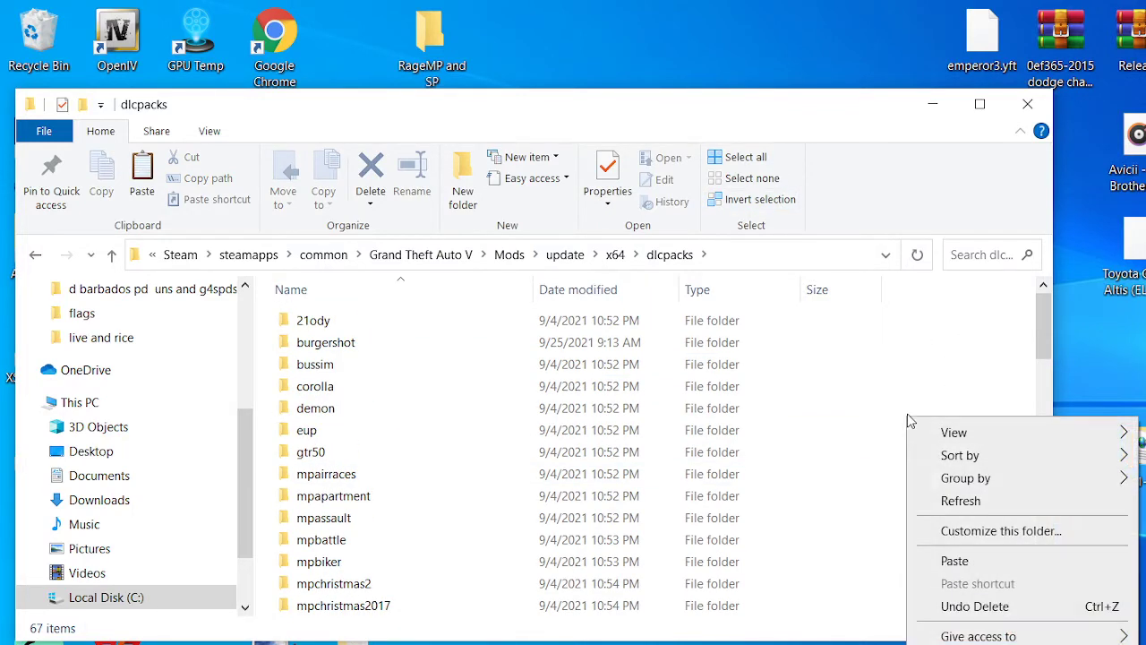
click(975, 562)
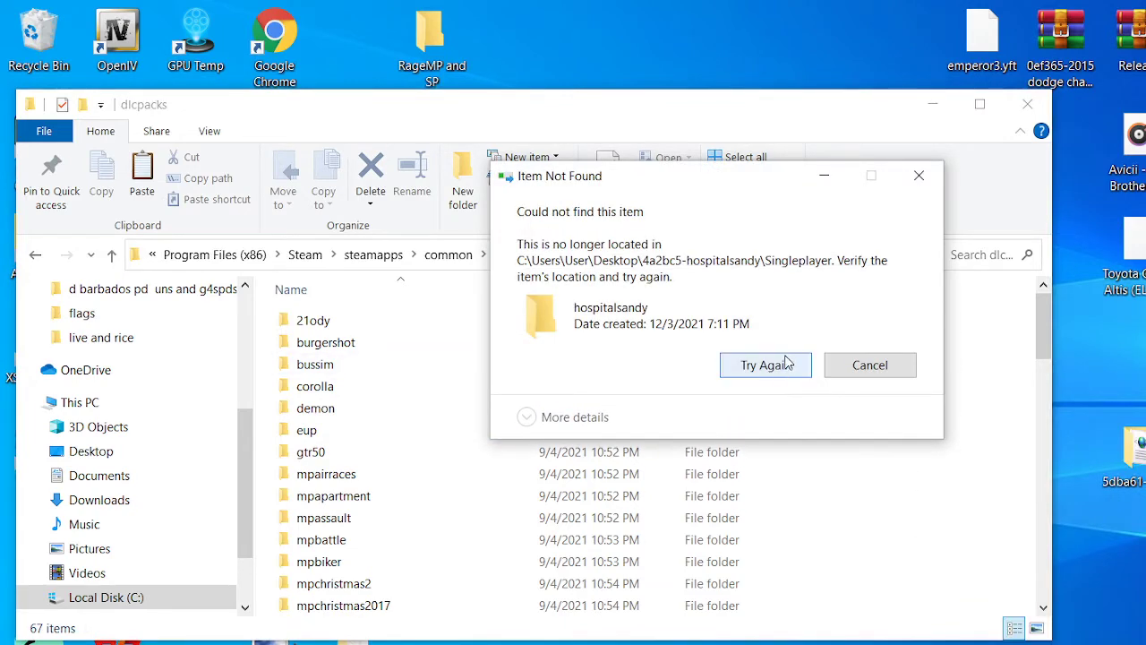
click(851, 366)
Step: Look through the full dlcpacks folder list for a hospitalsandy folder
scroll(657, 406, down, 2)
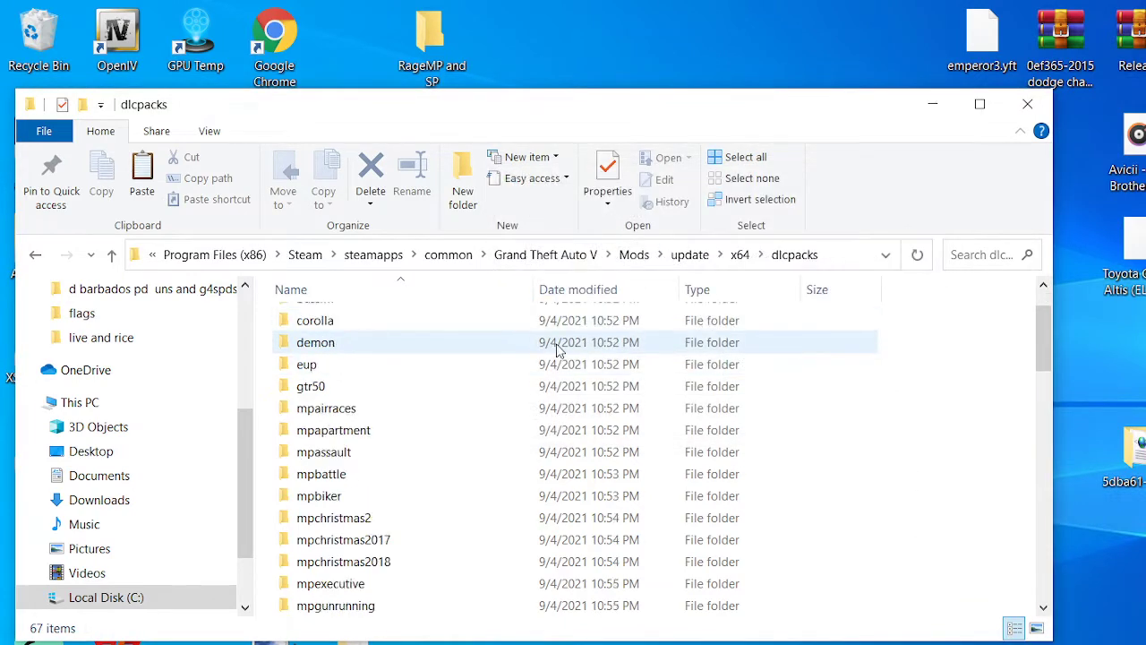
scroll(657, 407, down, 10)
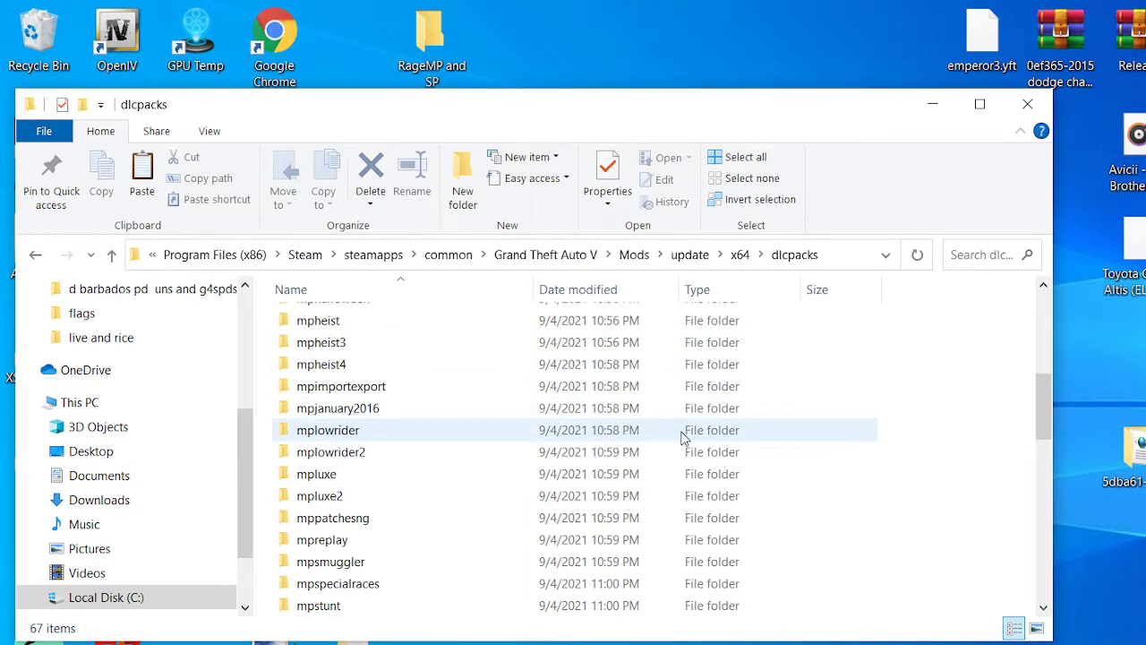
scroll(683, 437, down, 5)
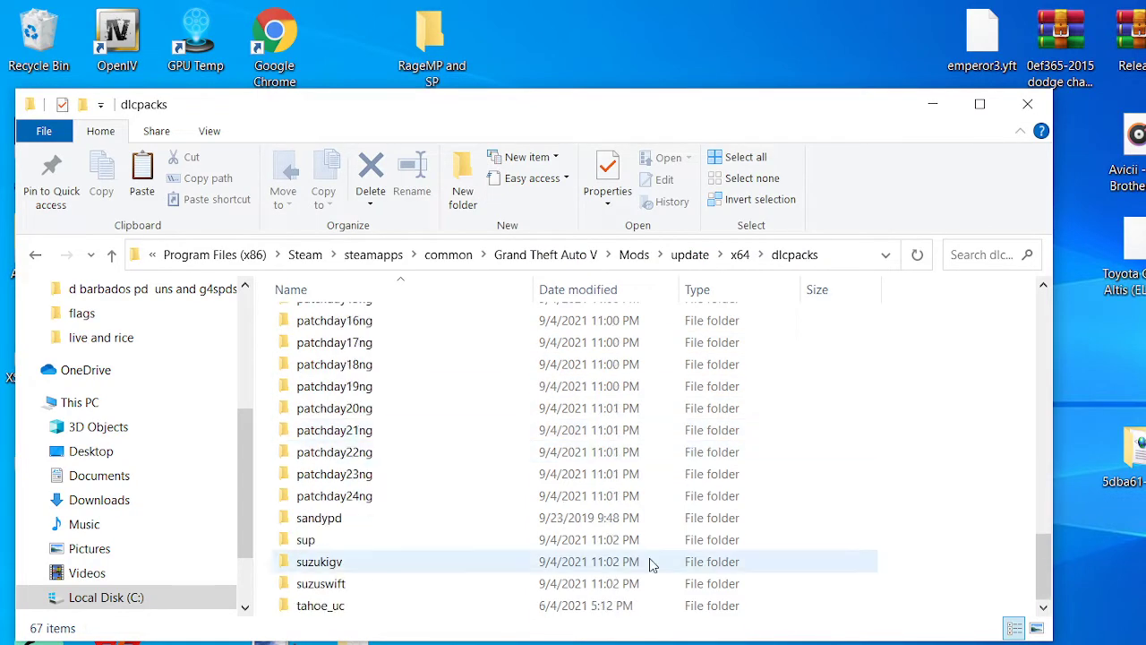
scroll(639, 450, up, 15)
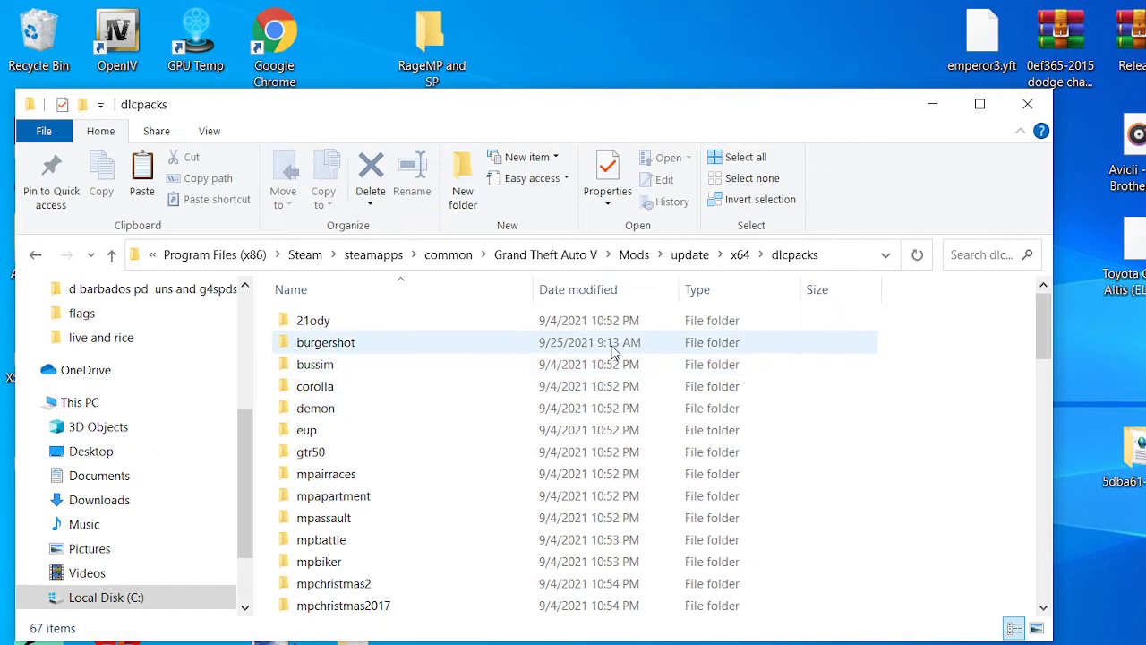
click(36, 257)
click(67, 255)
scroll(602, 437, down, 4)
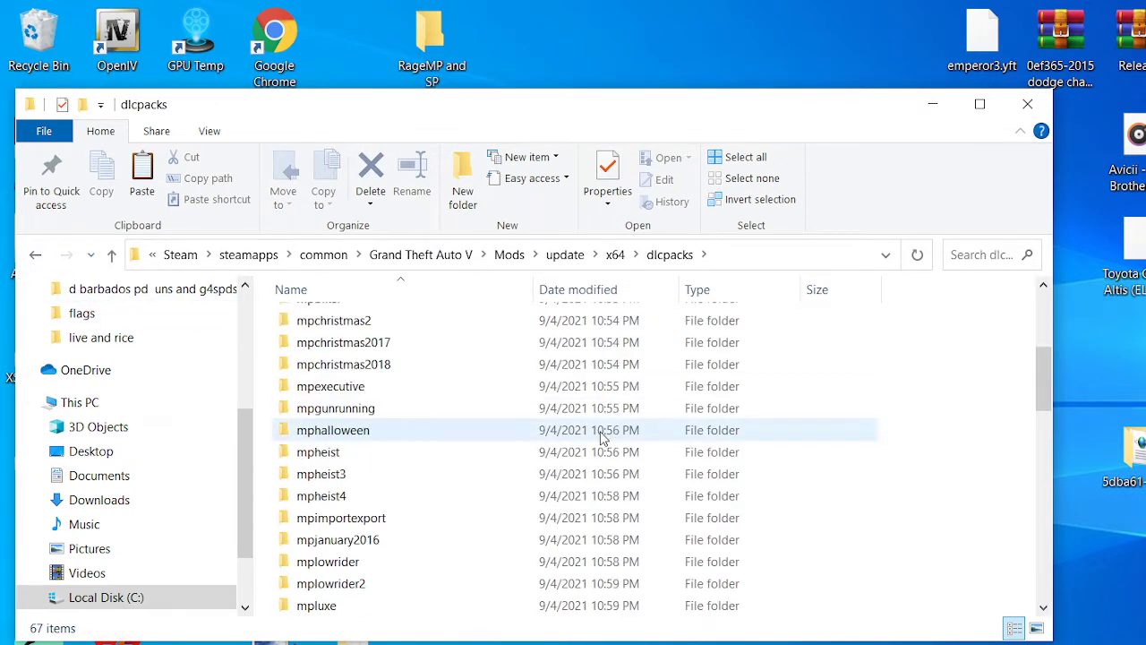
scroll(602, 437, down, 13)
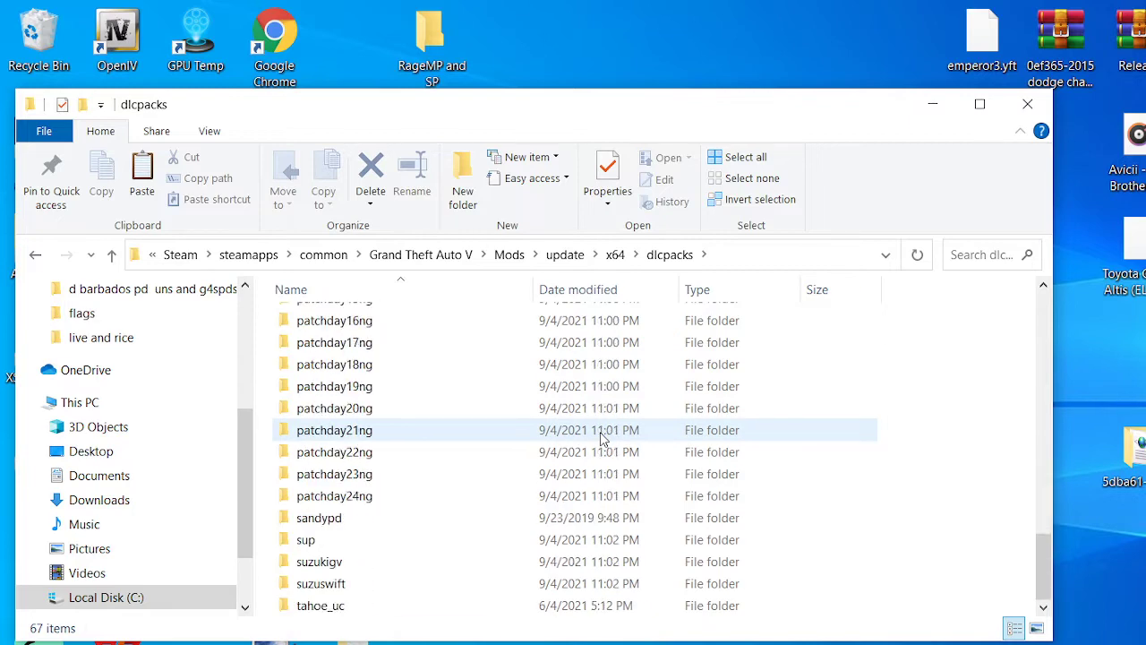
Step: Retry pasting the hospitalsandy folder into dlcpacks and cancel the attempt
right_click(959, 433)
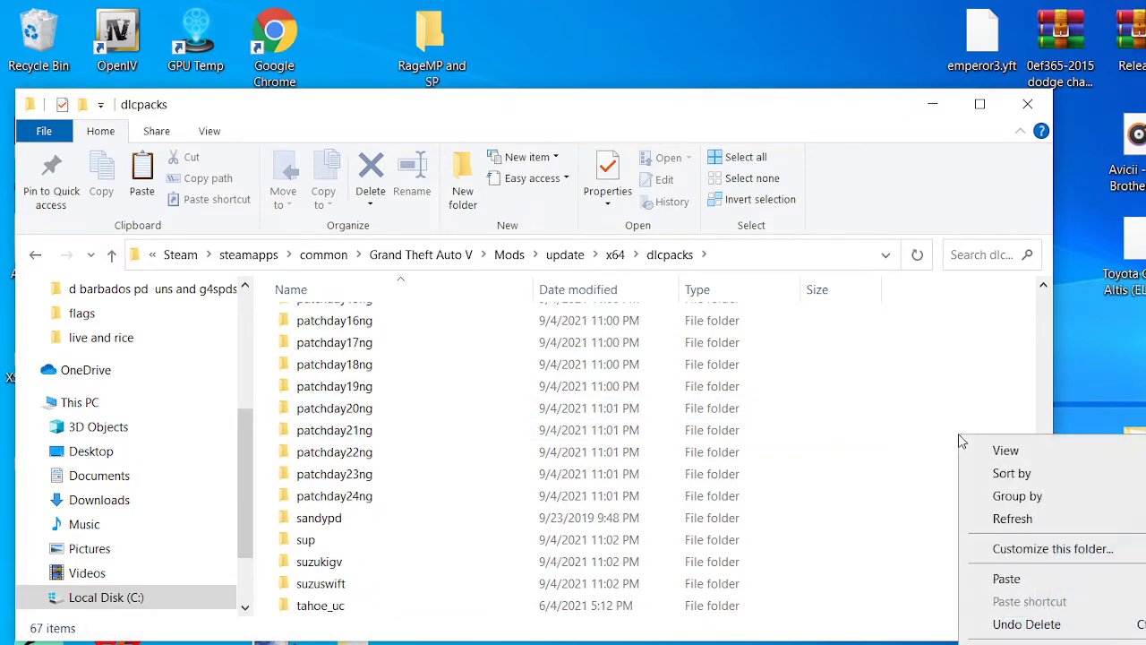
click(1035, 582)
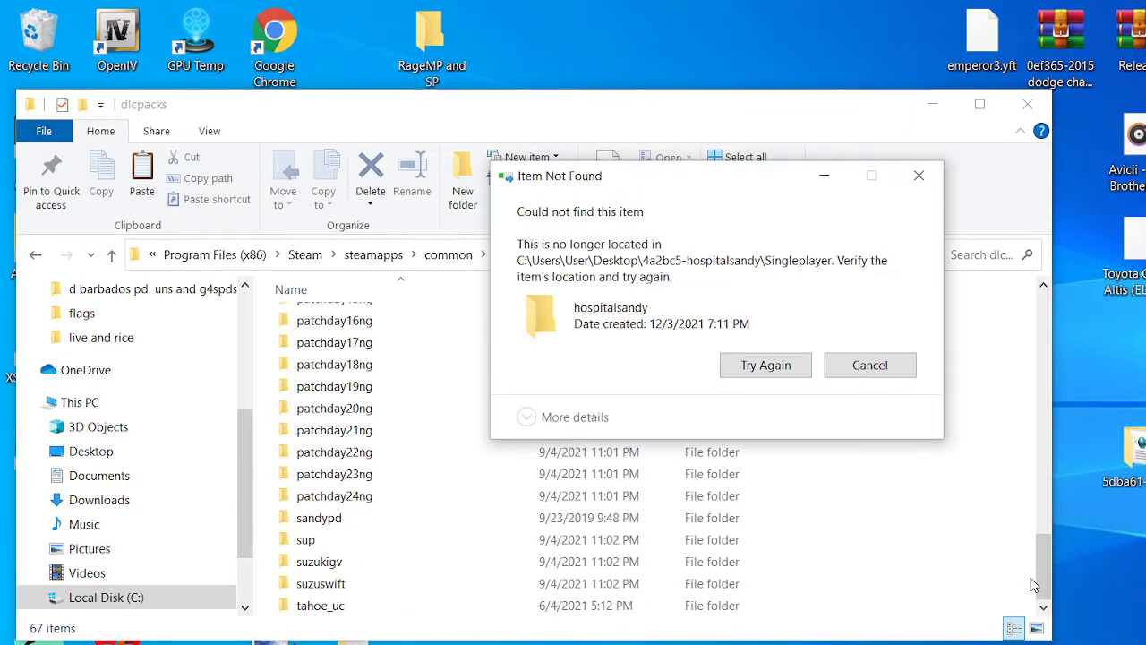
click(882, 366)
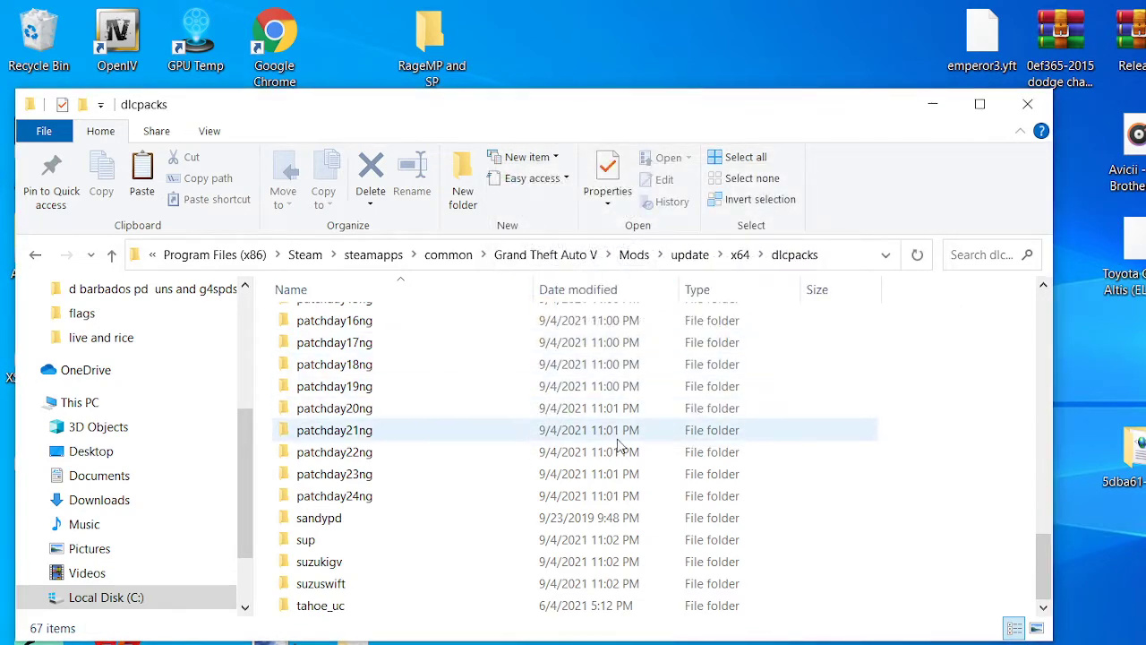
Step: Review the dlcpacks folder list, inspect the contents of the mpairraces folder and return to dlcpacks
scroll(391, 499, up, 10)
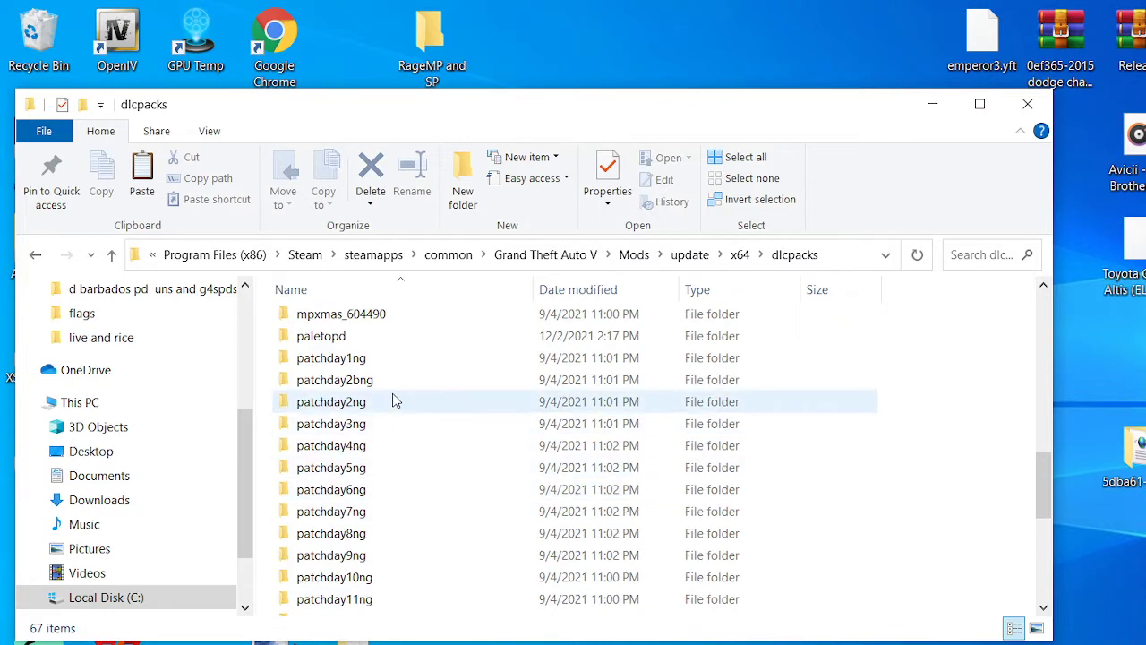
scroll(392, 391, up, 7)
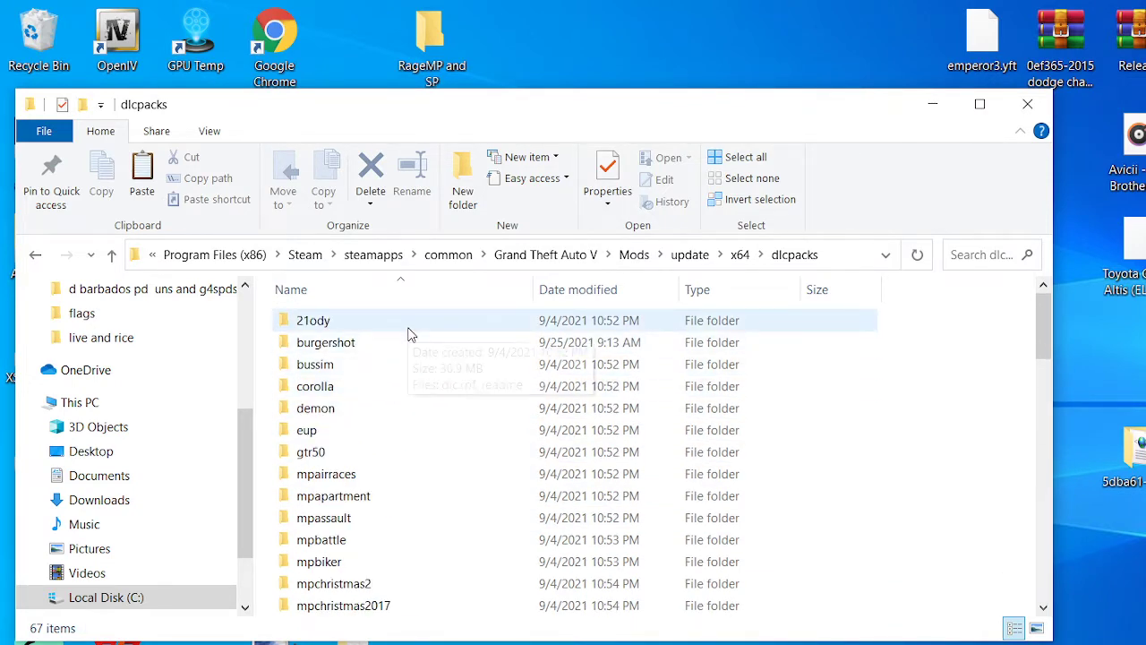
scroll(408, 334, down, 3)
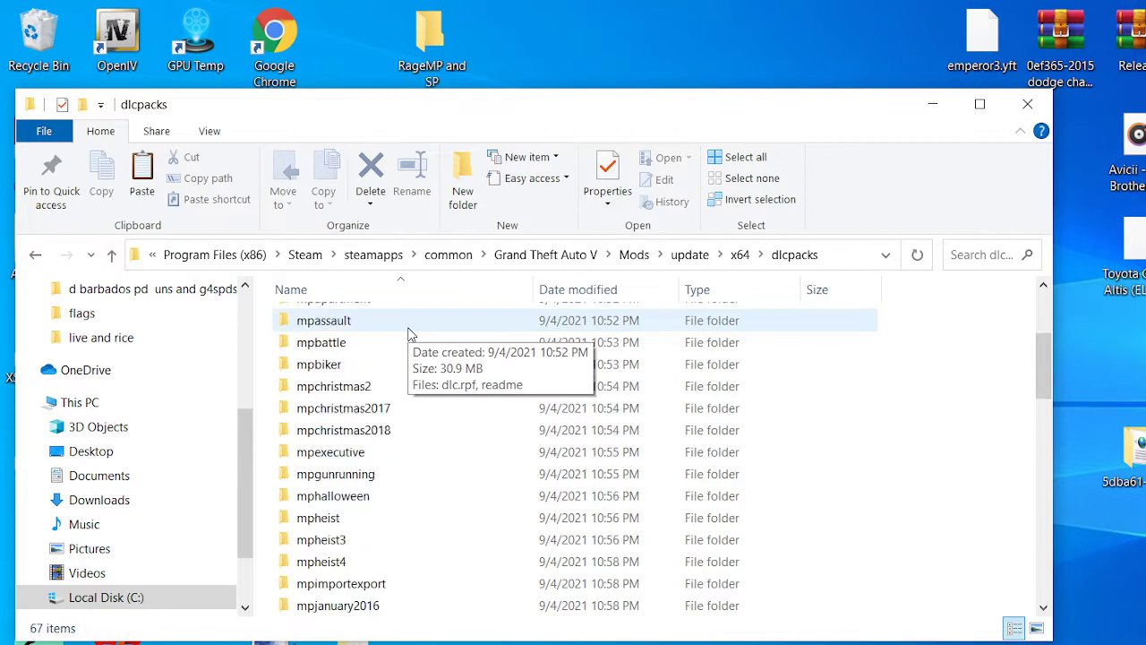
scroll(408, 334, down, 13)
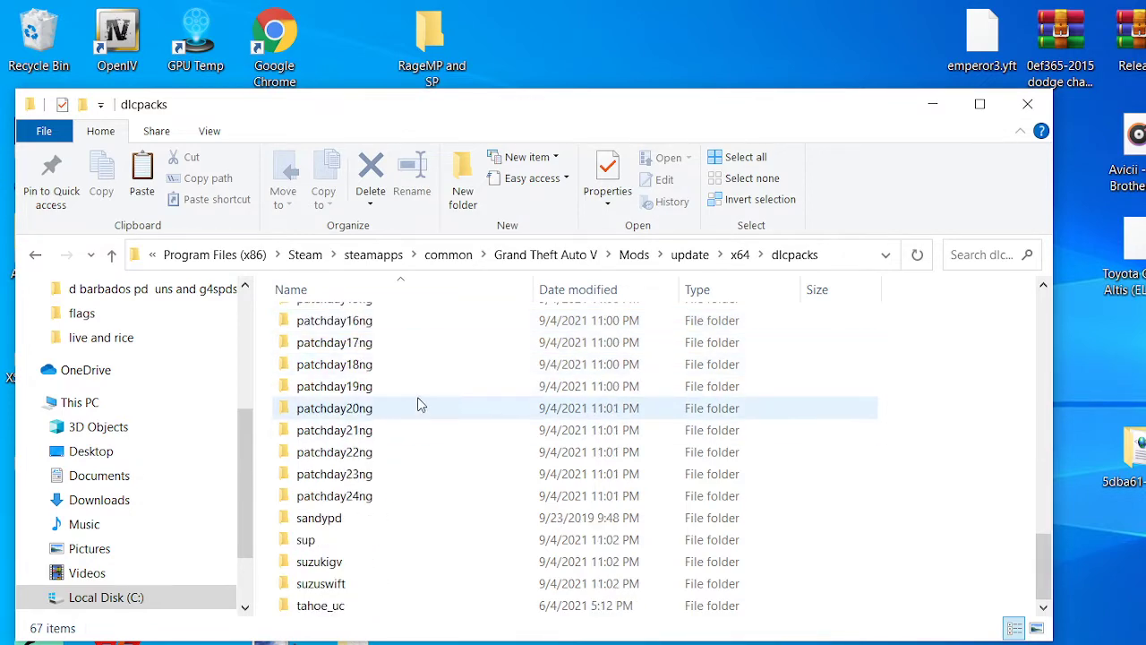
scroll(397, 409, up, 15)
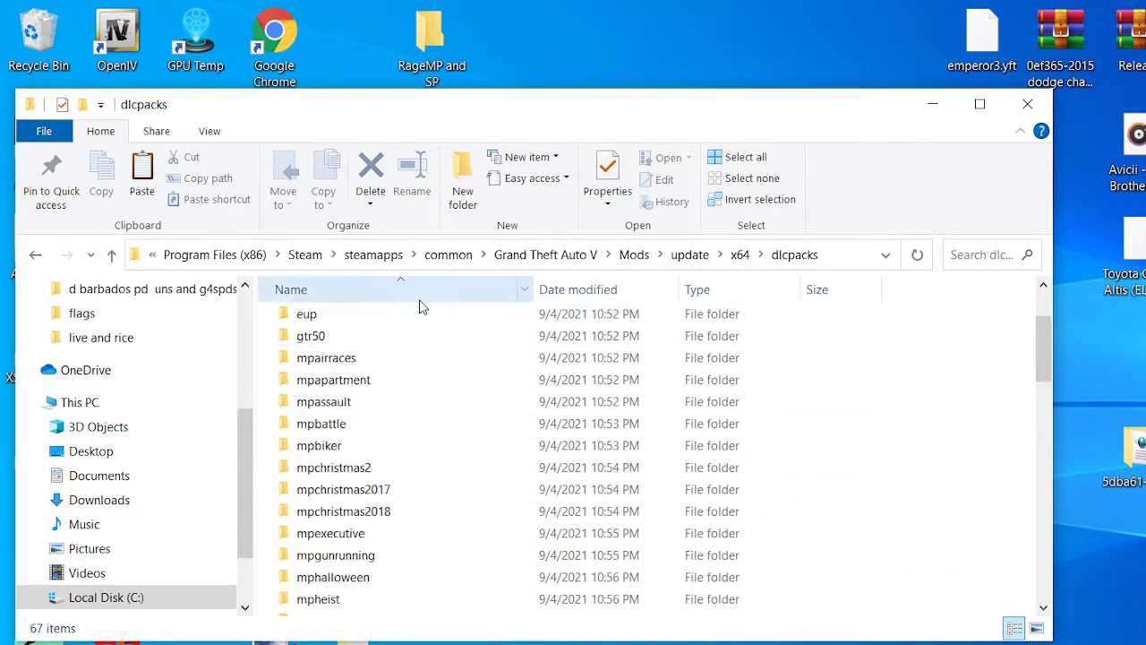
scroll(416, 318, up, 2)
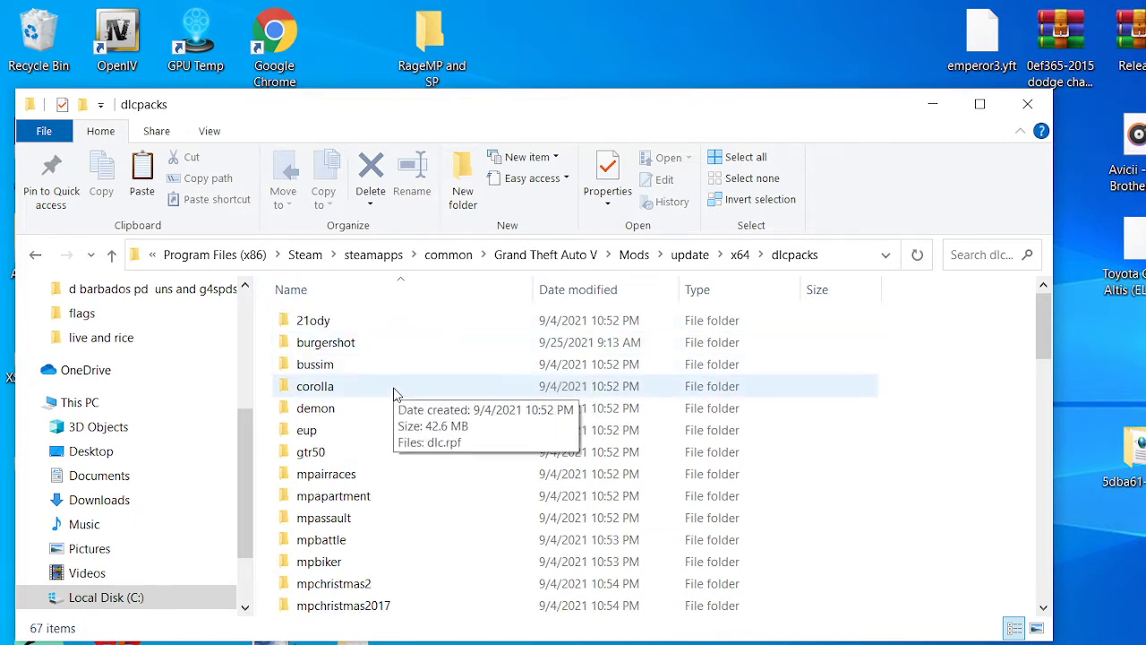
click(407, 483)
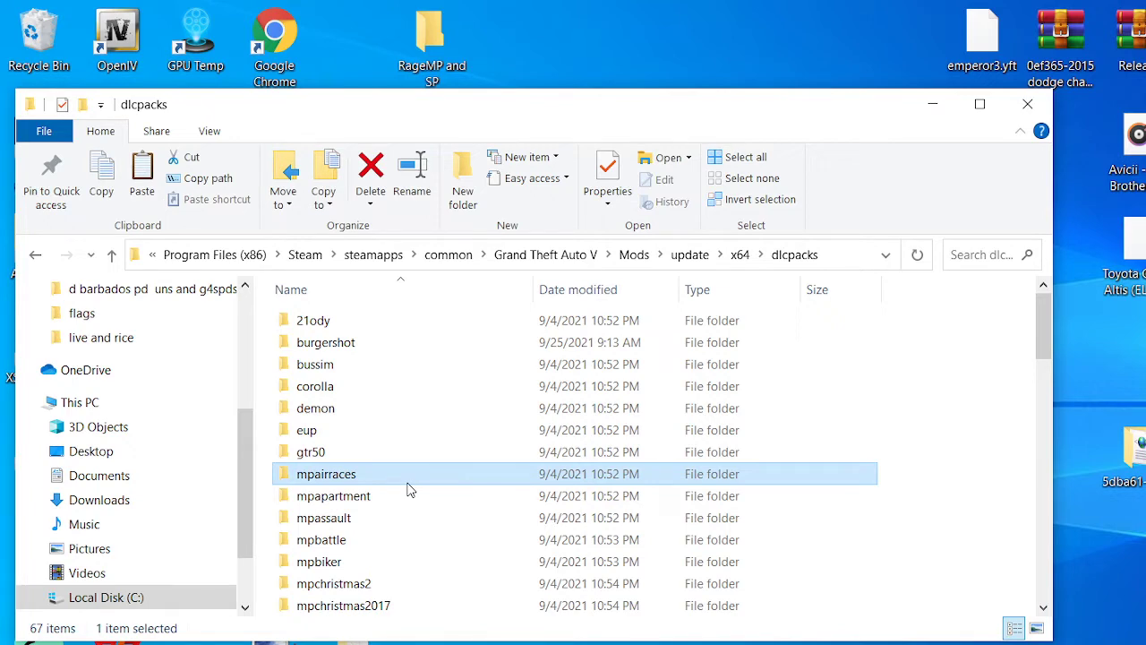
double_click(407, 482)
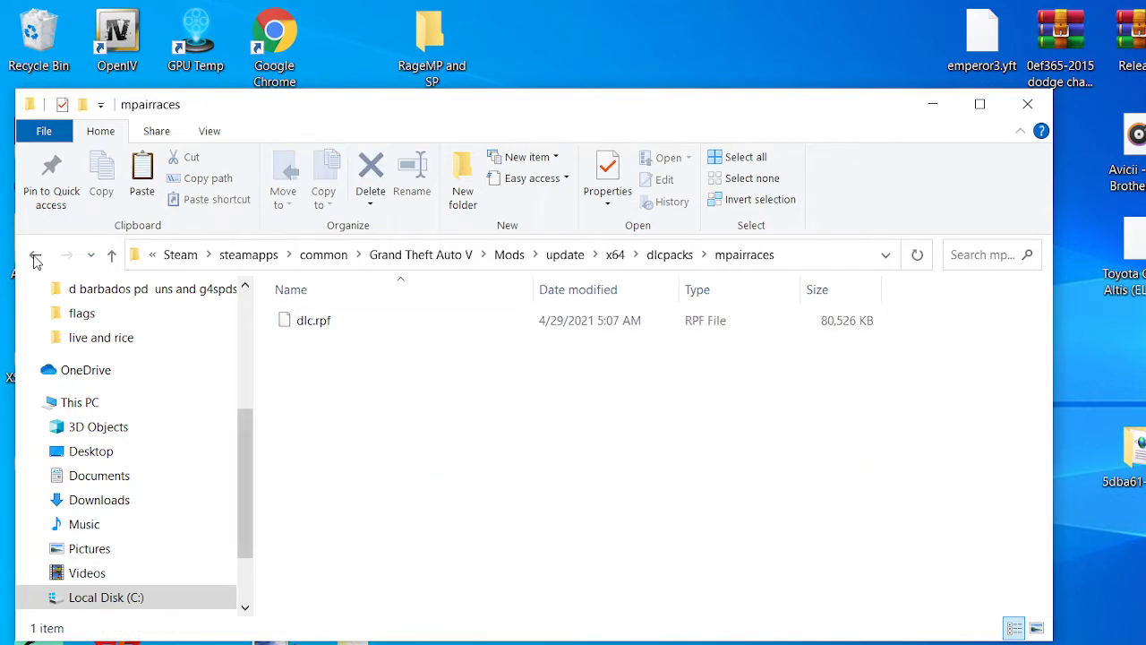
click(3, 260)
click(37, 257)
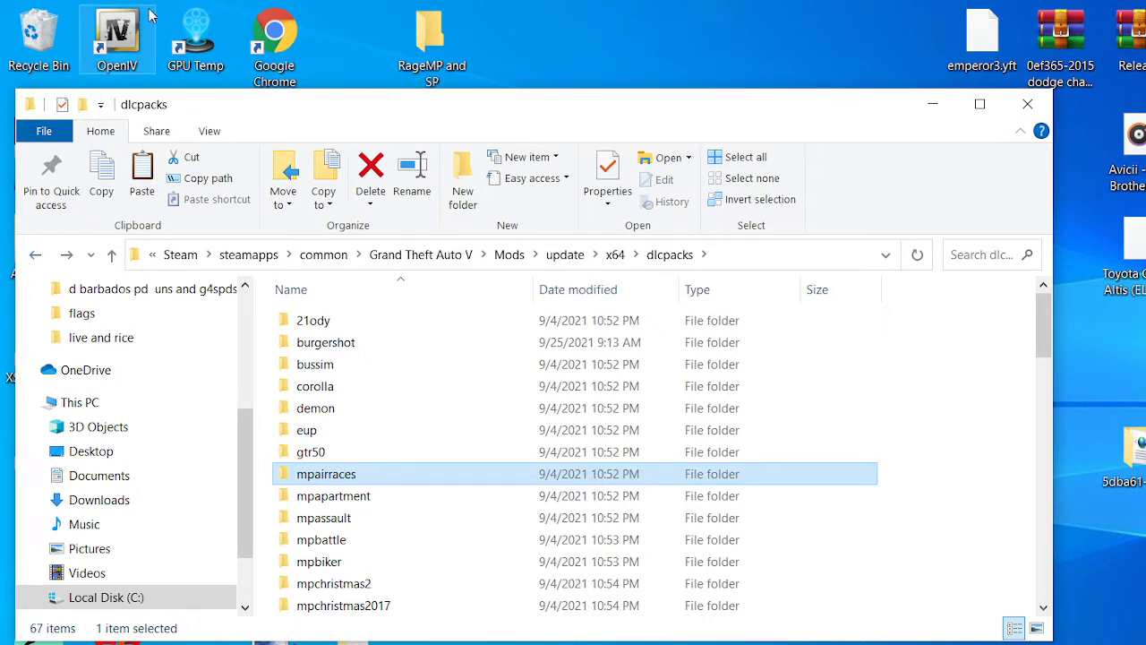
Step: Inspect the contents of the 21ody and burgershot folders, returning to dlcpacks after each
double_click(316, 321)
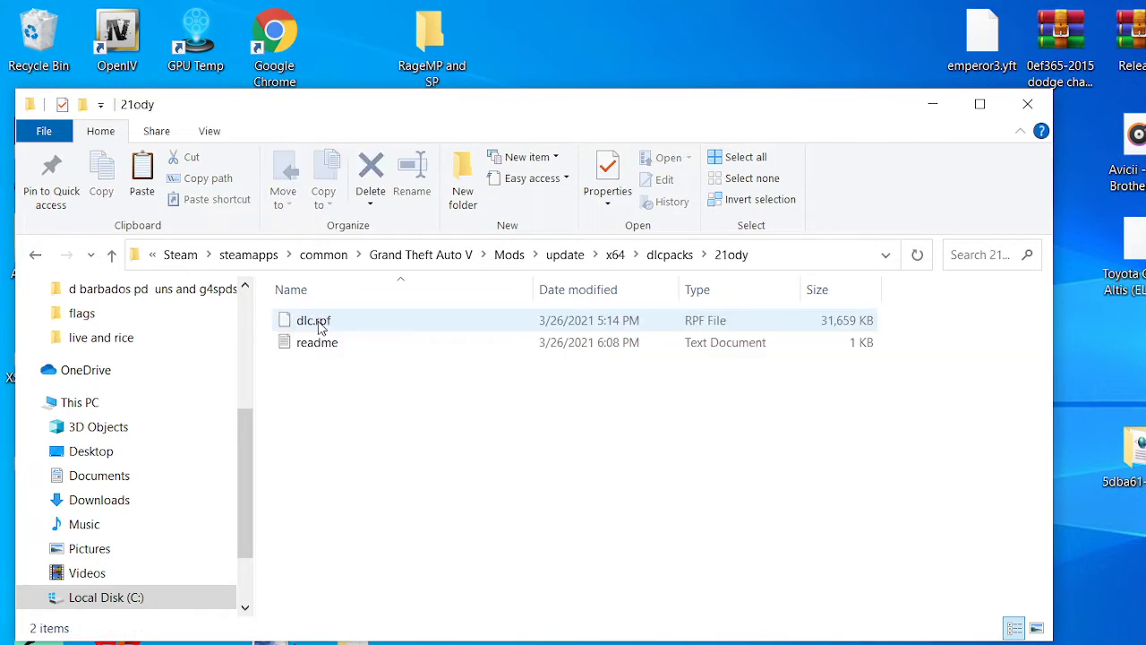
click(36, 256)
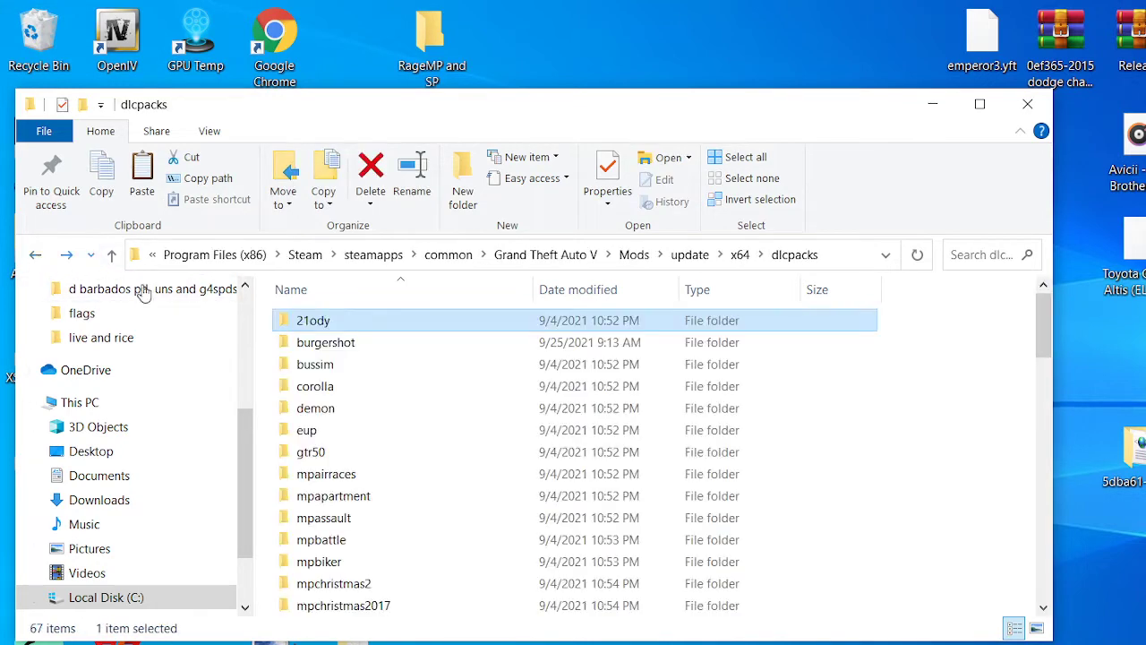
double_click(324, 345)
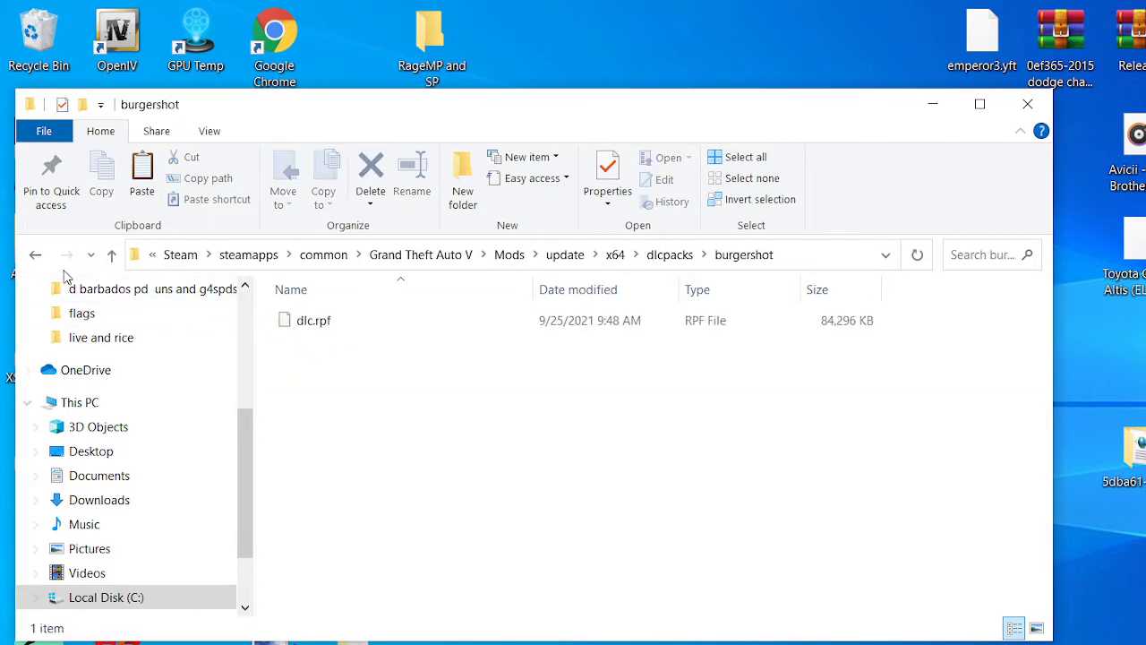
click(36, 255)
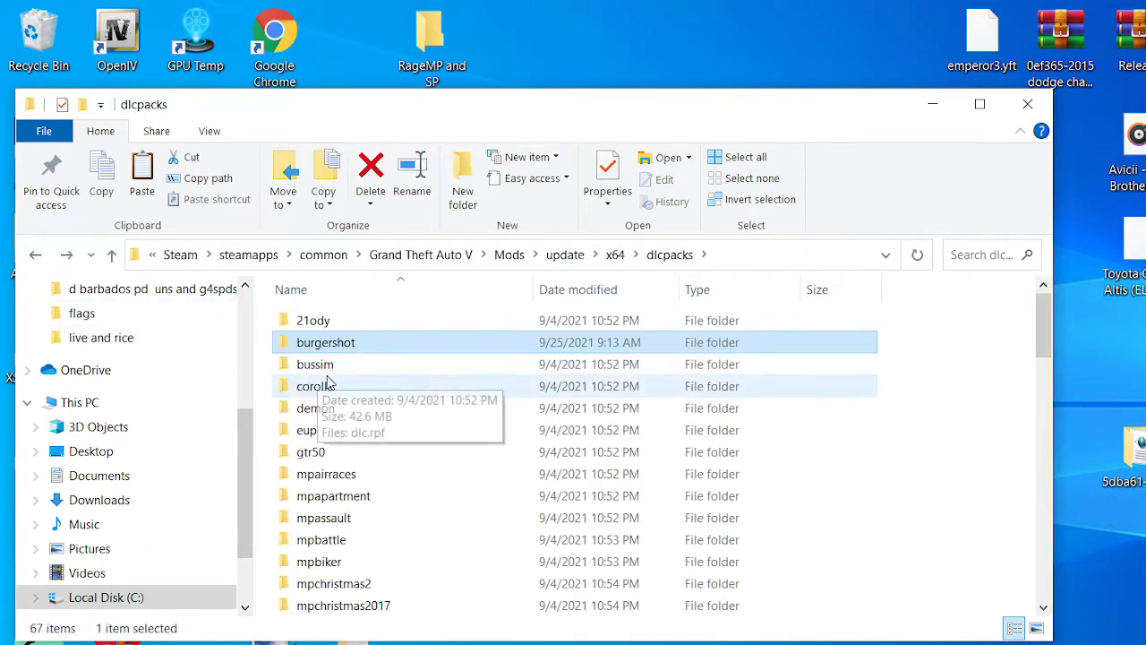
Step: Inspect the contents of the bussim and corolla folders in dlcpacks
double_click(329, 382)
click(36, 255)
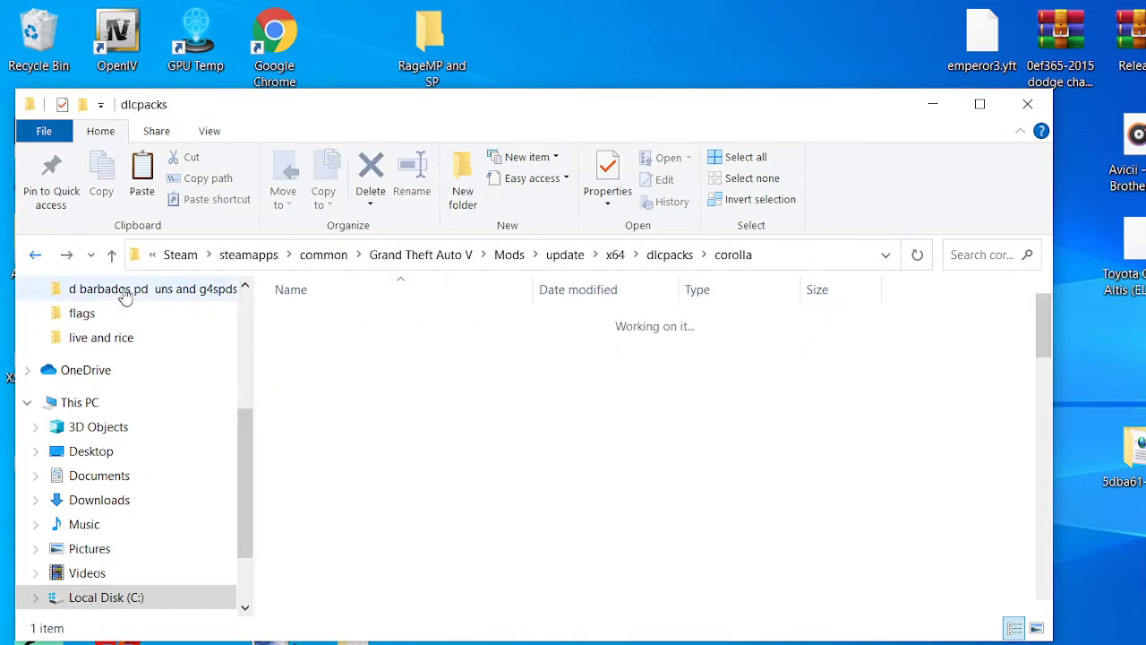
double_click(309, 364)
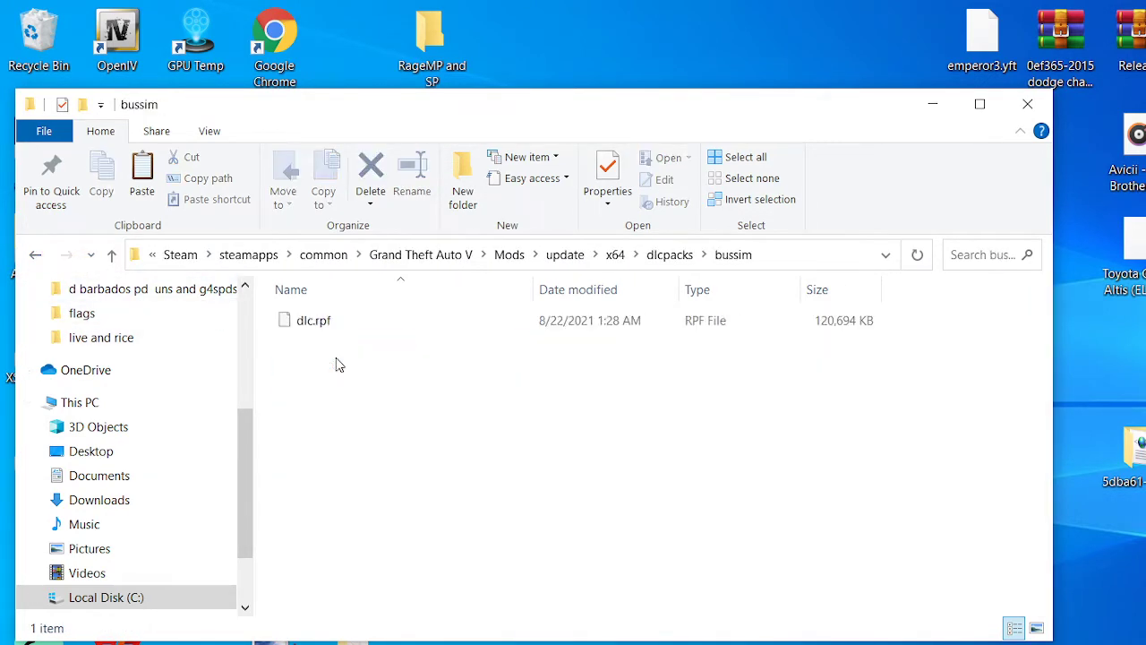
click(37, 255)
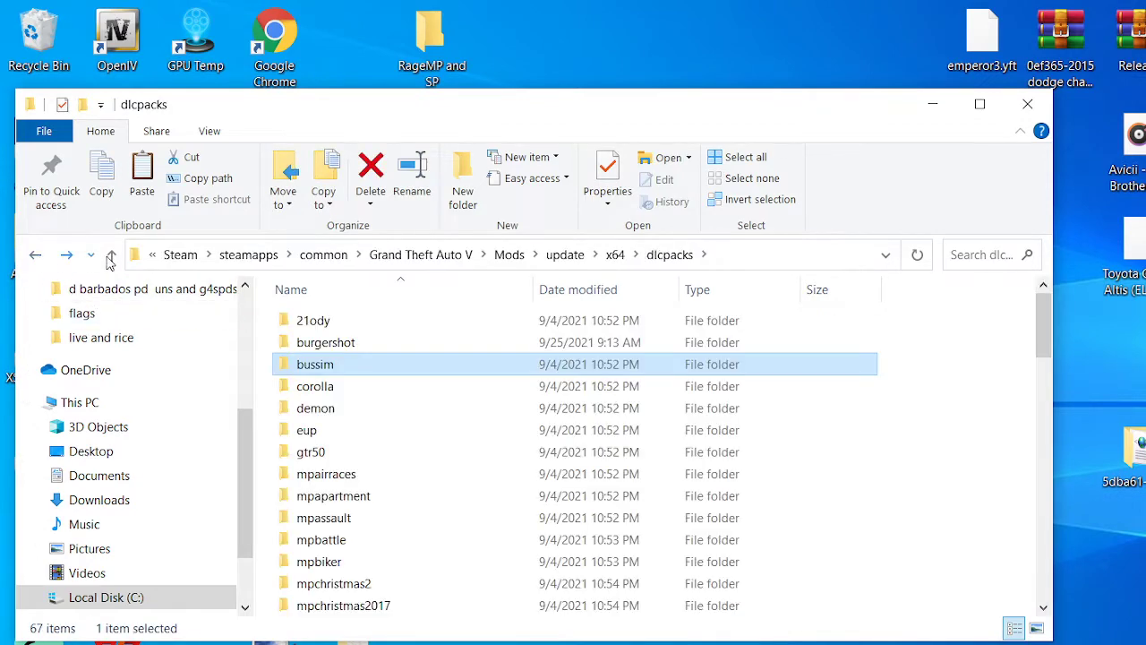
double_click(341, 383)
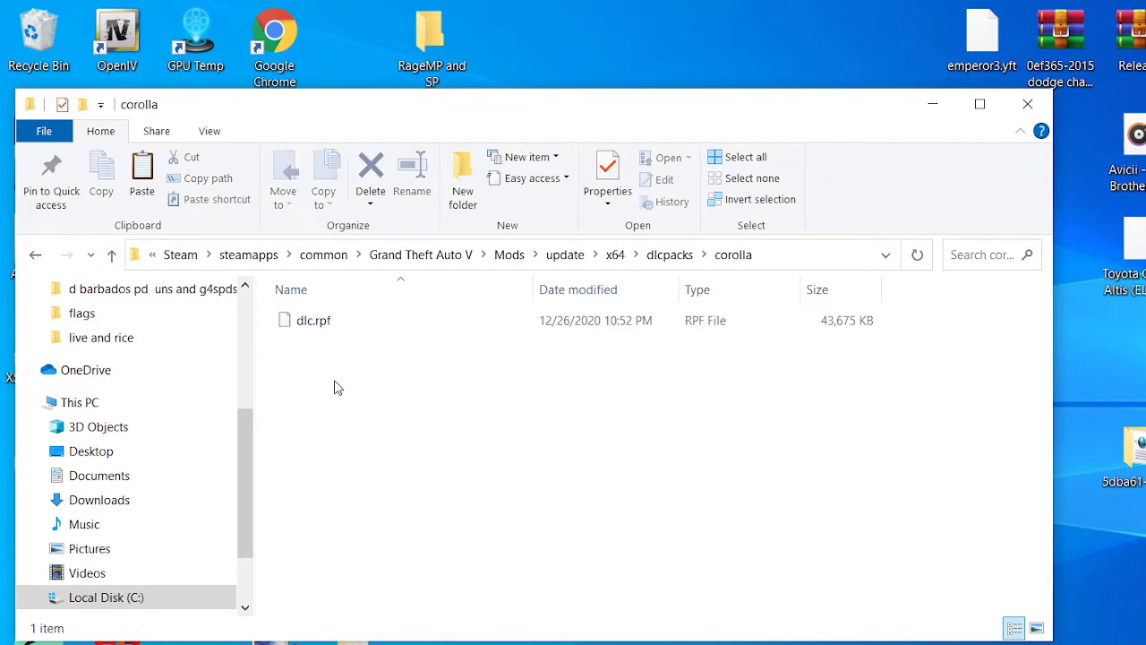
click(116, 303)
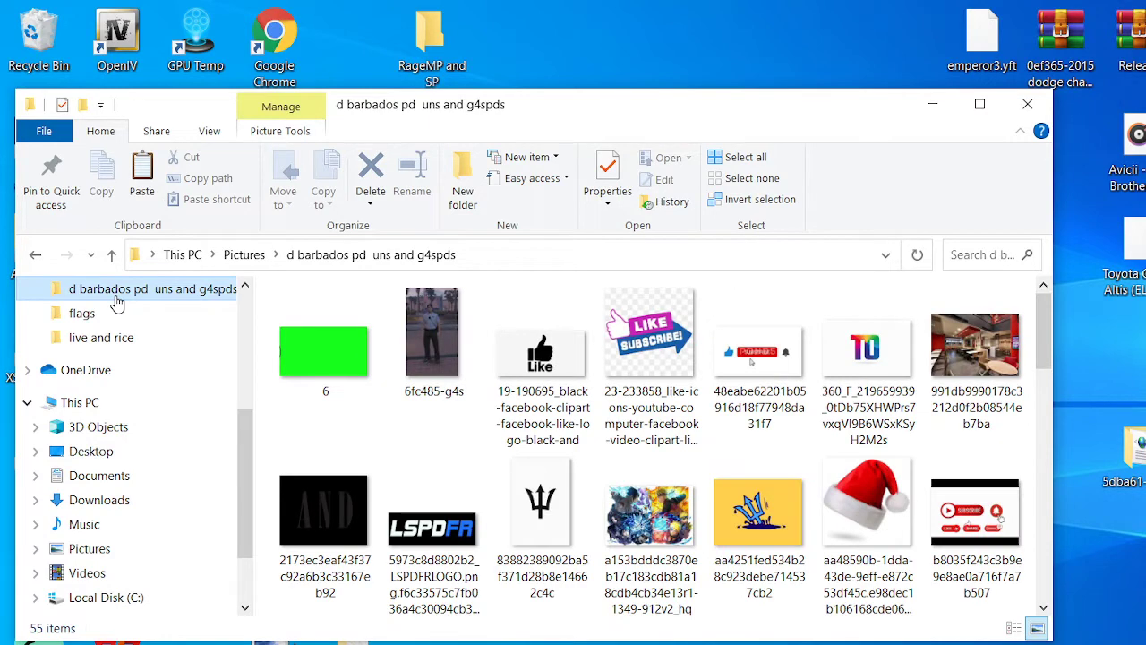
scroll(107, 300, down, 10)
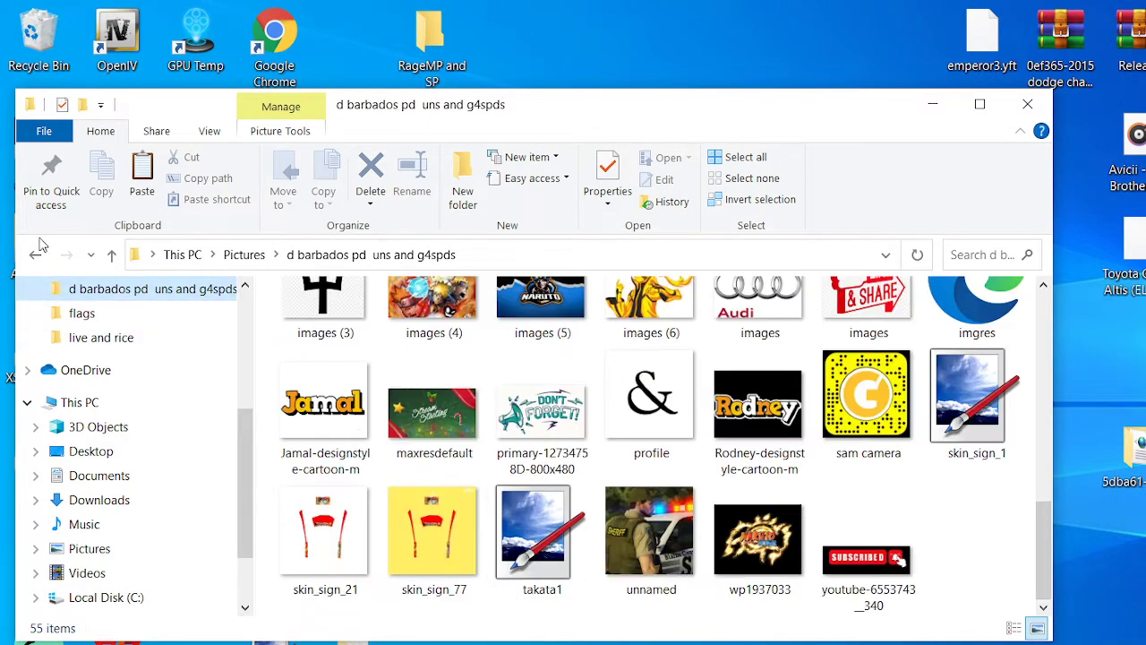
click(36, 256)
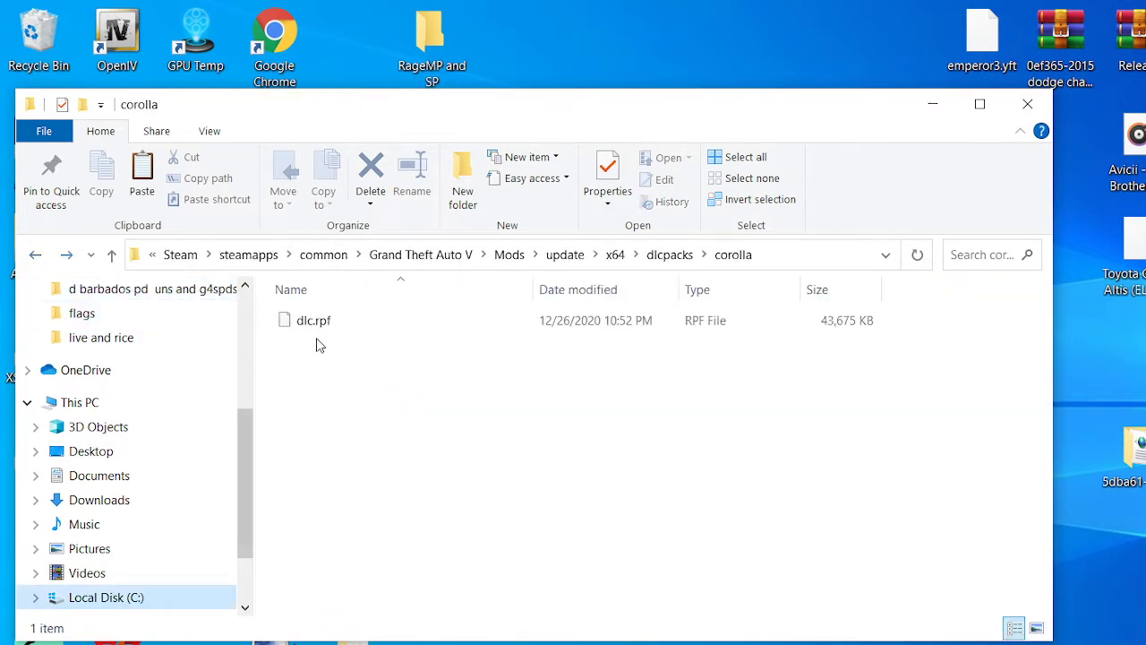
Step: Inspect the demon and eup folders in dlcpacks, returning to the folder list after each
click(36, 257)
double_click(341, 414)
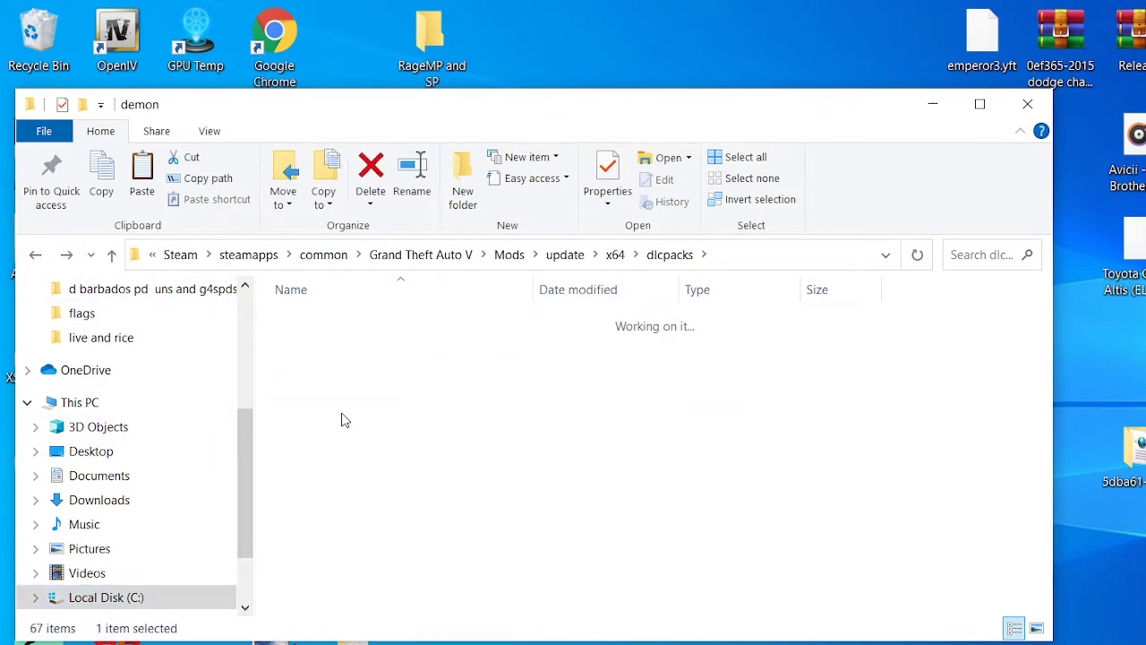
click(34, 257)
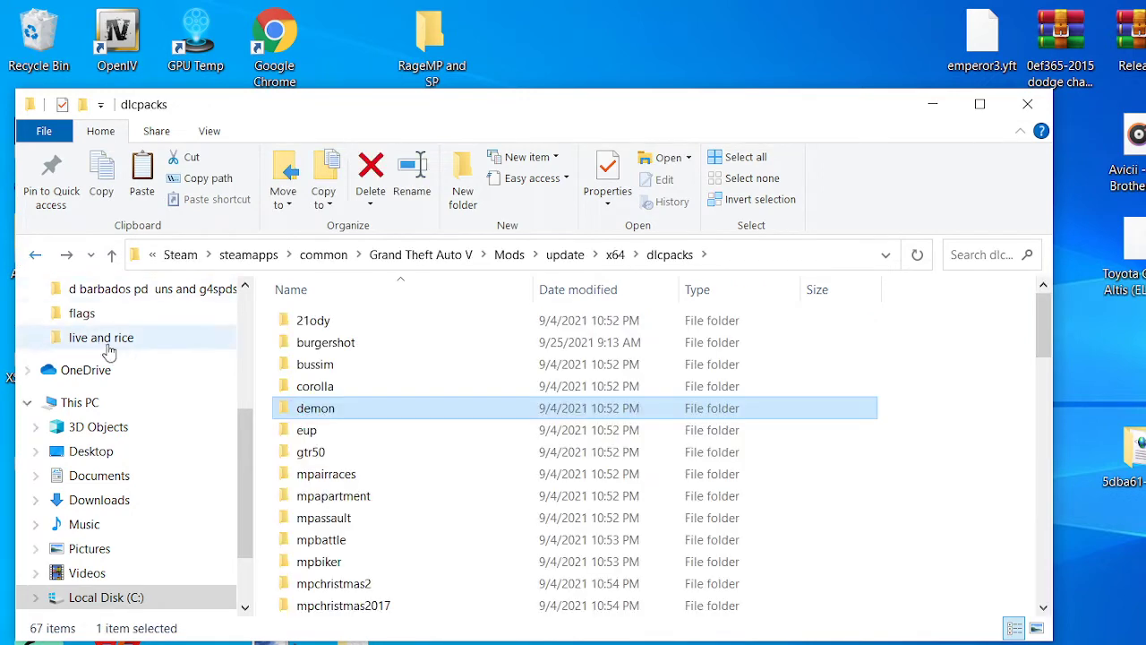
double_click(318, 439)
click(35, 257)
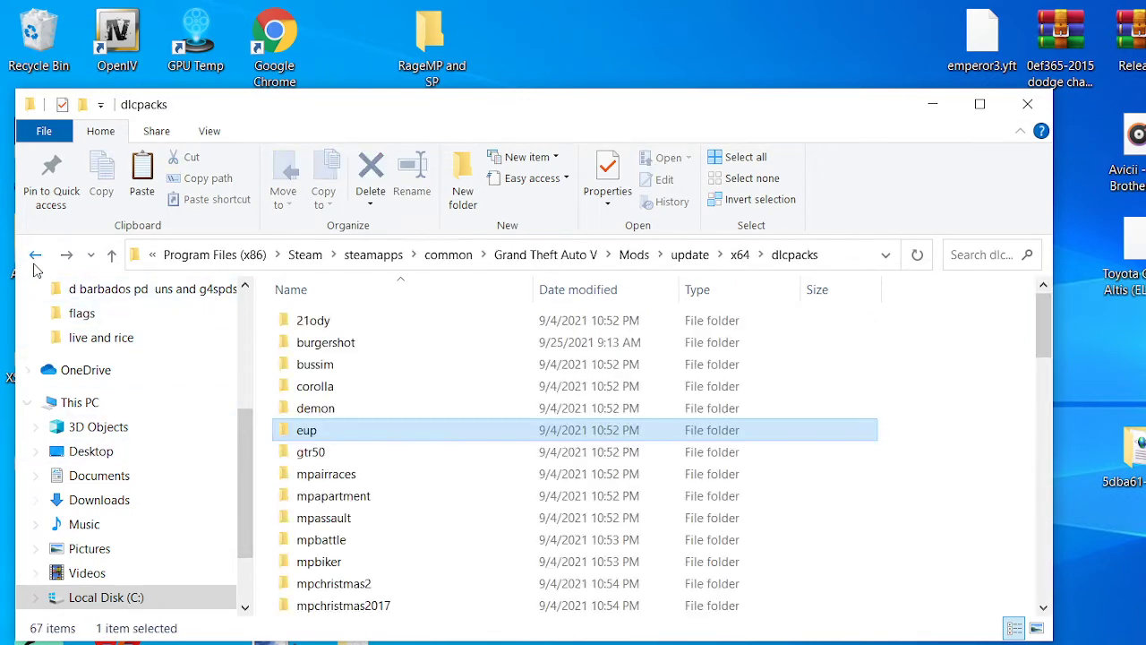
Step: Inspect the gtr50, mpairraces and mpapartment folders in dlcpacks, returning to the folder list after each, and close the window
double_click(311, 452)
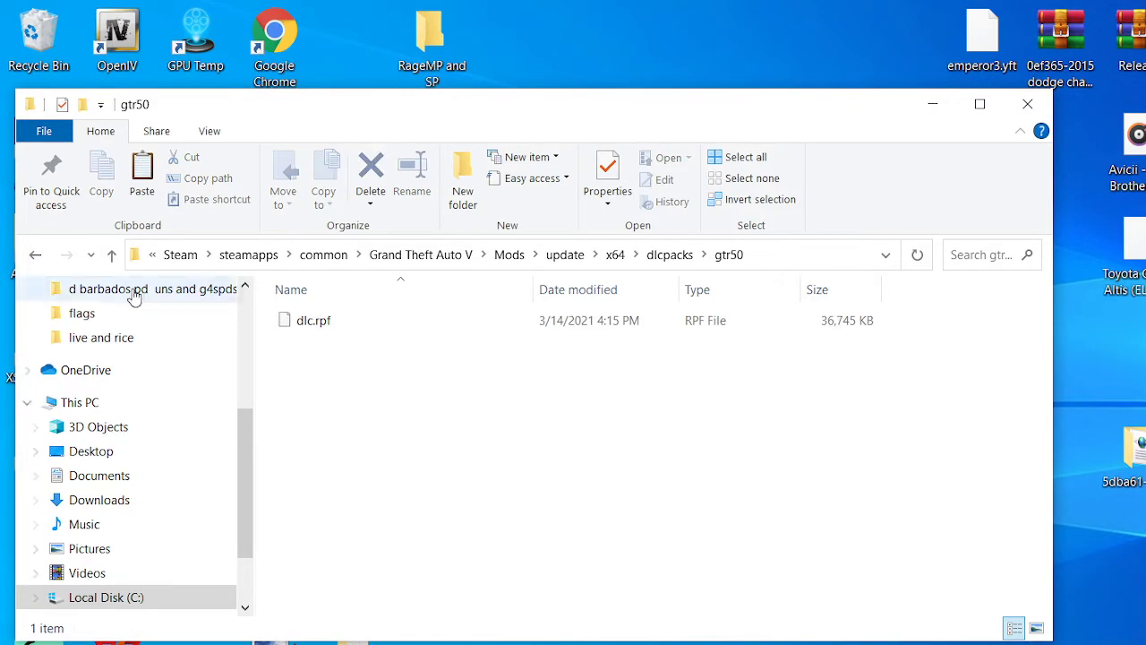
click(35, 257)
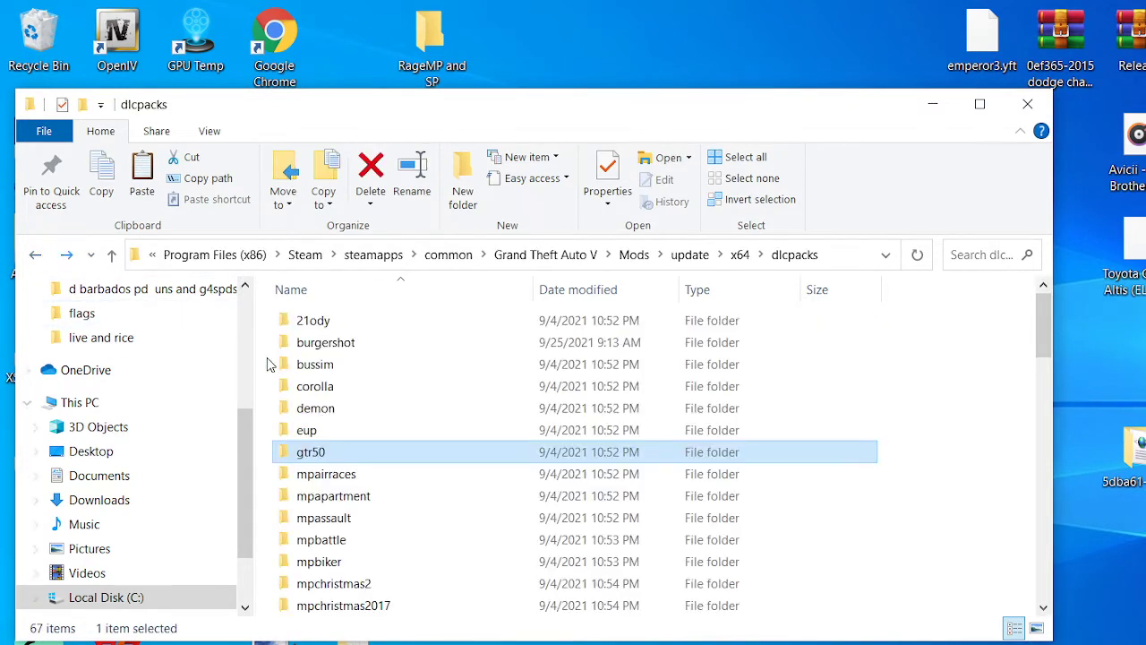
double_click(360, 477)
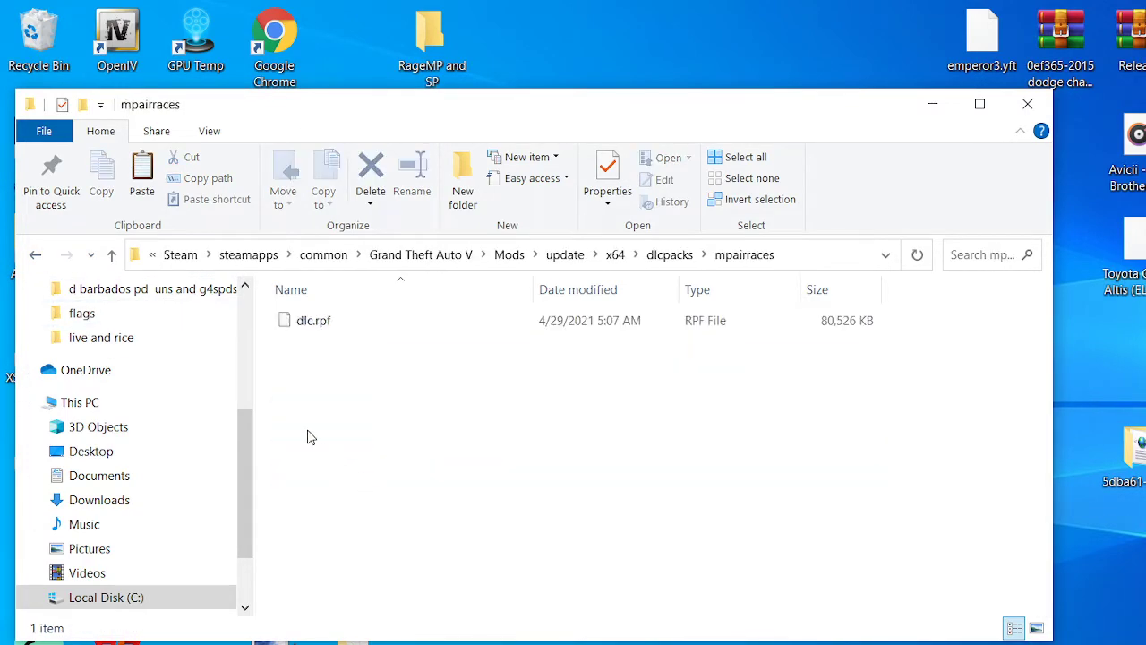
click(36, 255)
click(379, 504)
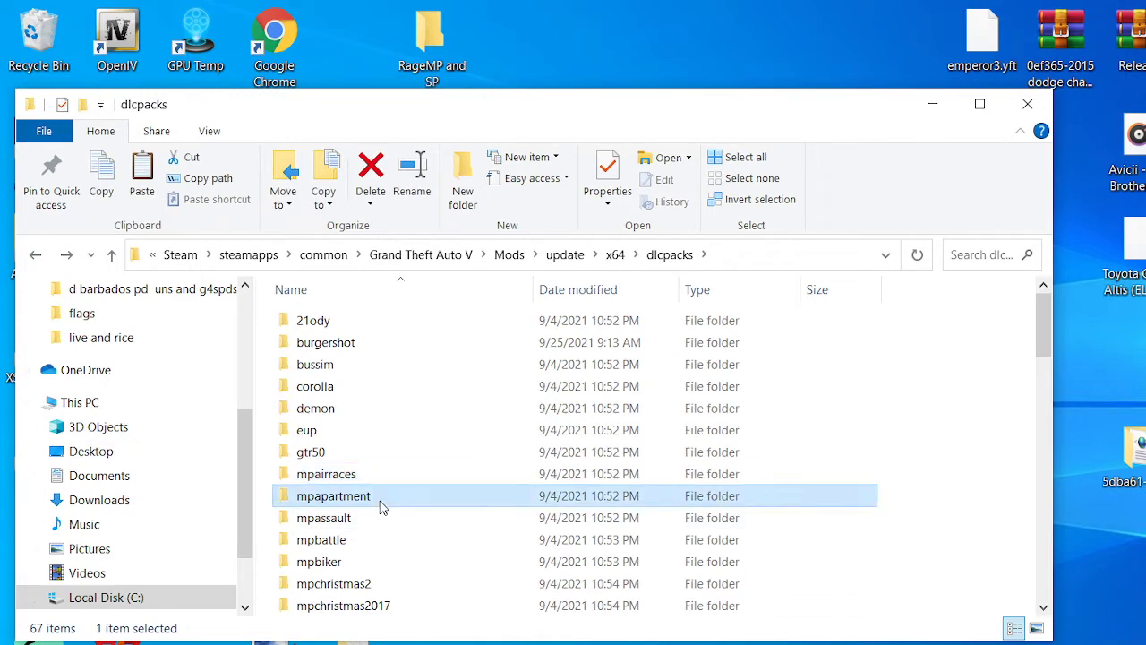
double_click(378, 504)
click(35, 257)
click(1030, 106)
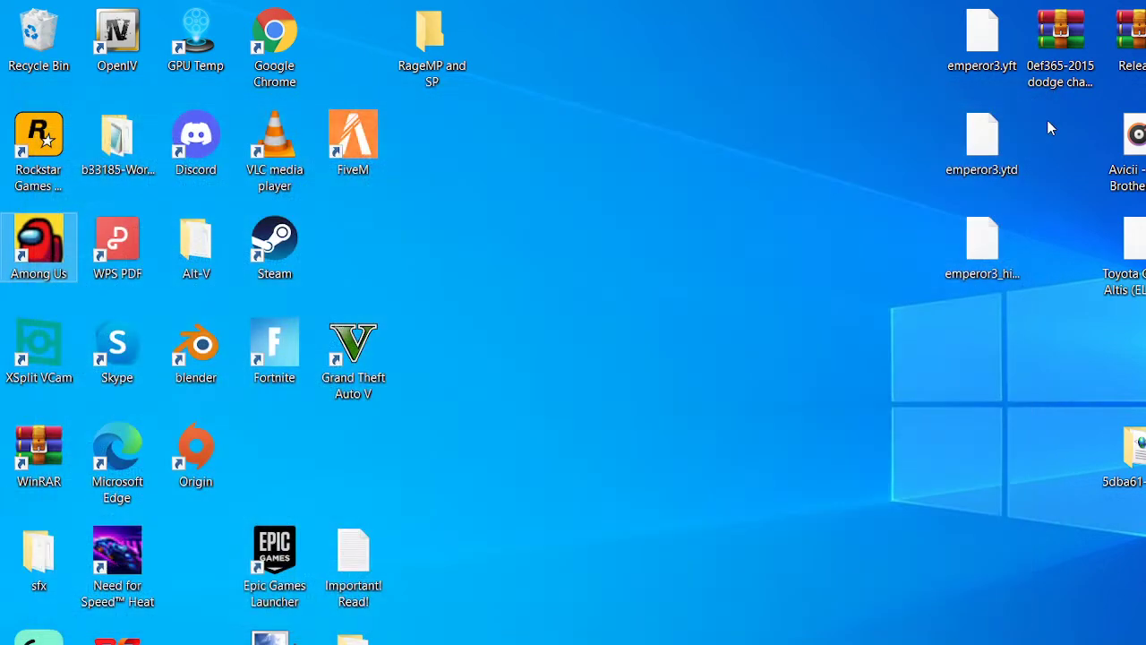
Step: Empty the Recycle Bin and refresh the desktop
right_click(37, 24)
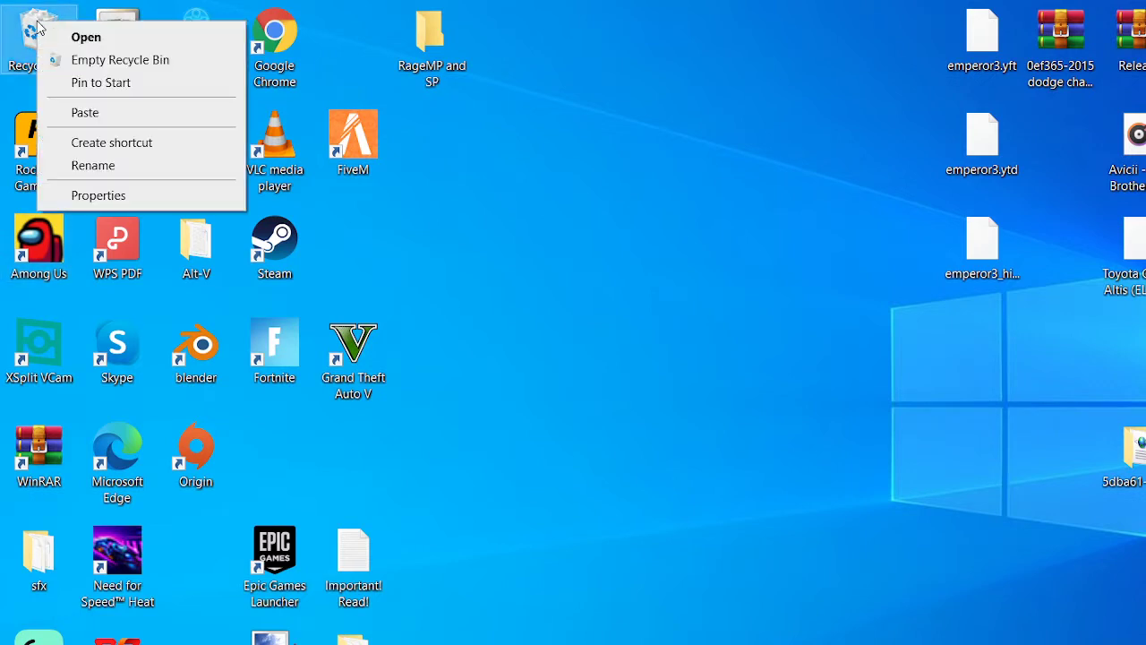
click(169, 60)
click(804, 418)
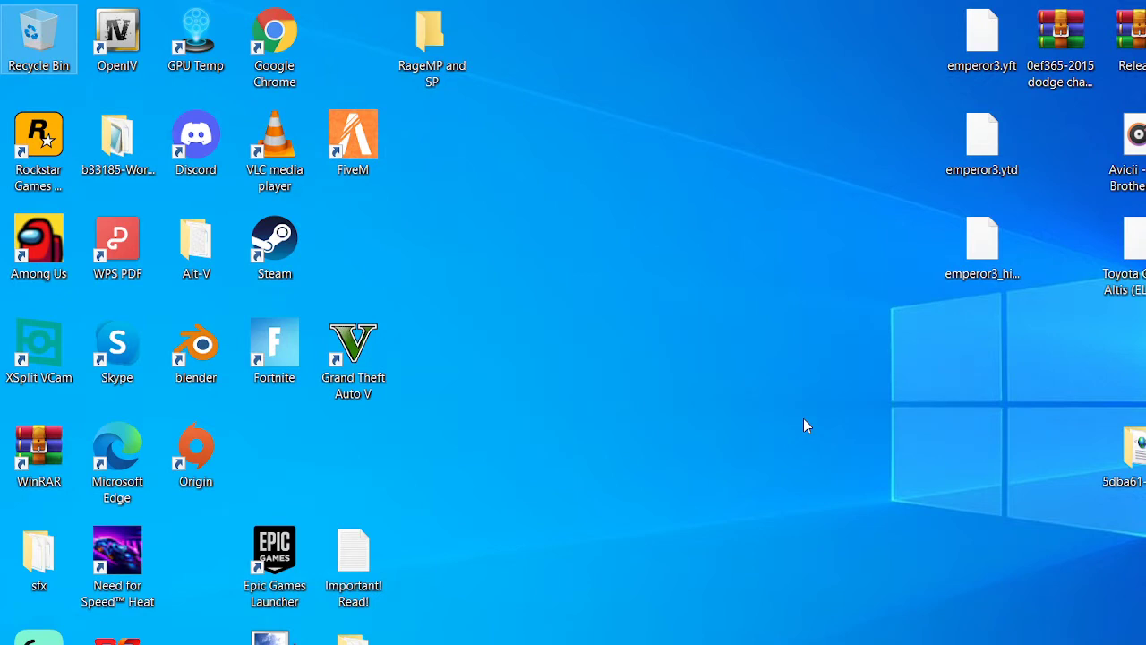
right_click(803, 418)
click(858, 475)
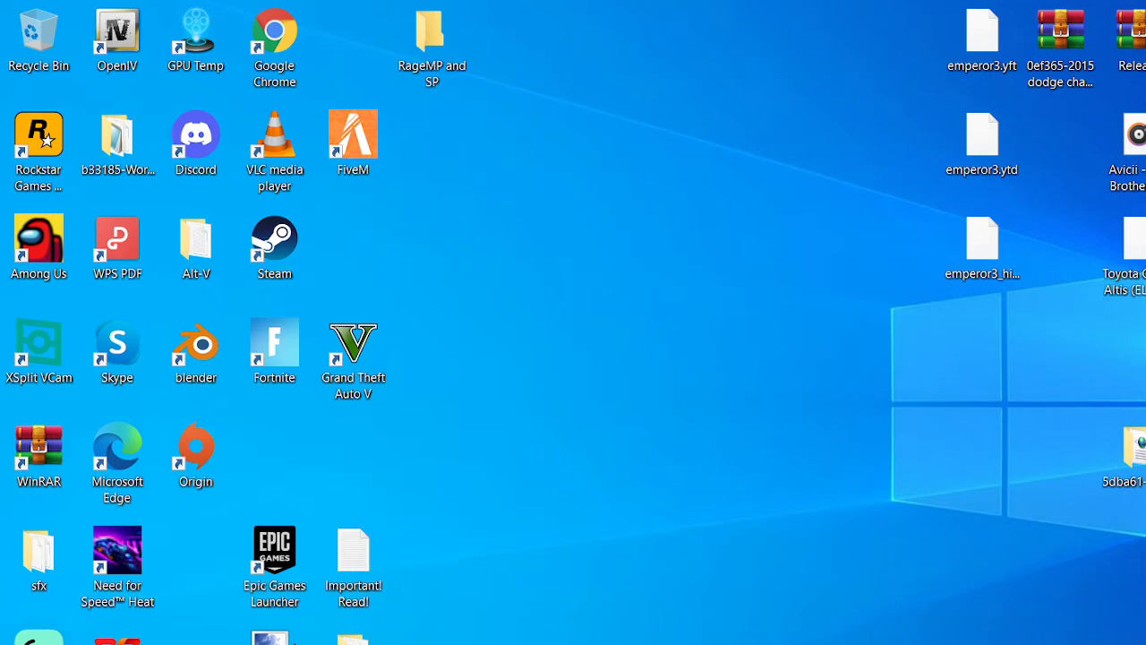
Step: Open the dlcpacks folder under Mods, update, x64 in the Grand Theft Auto V directory
mouse_move(754, 643)
click(428, 641)
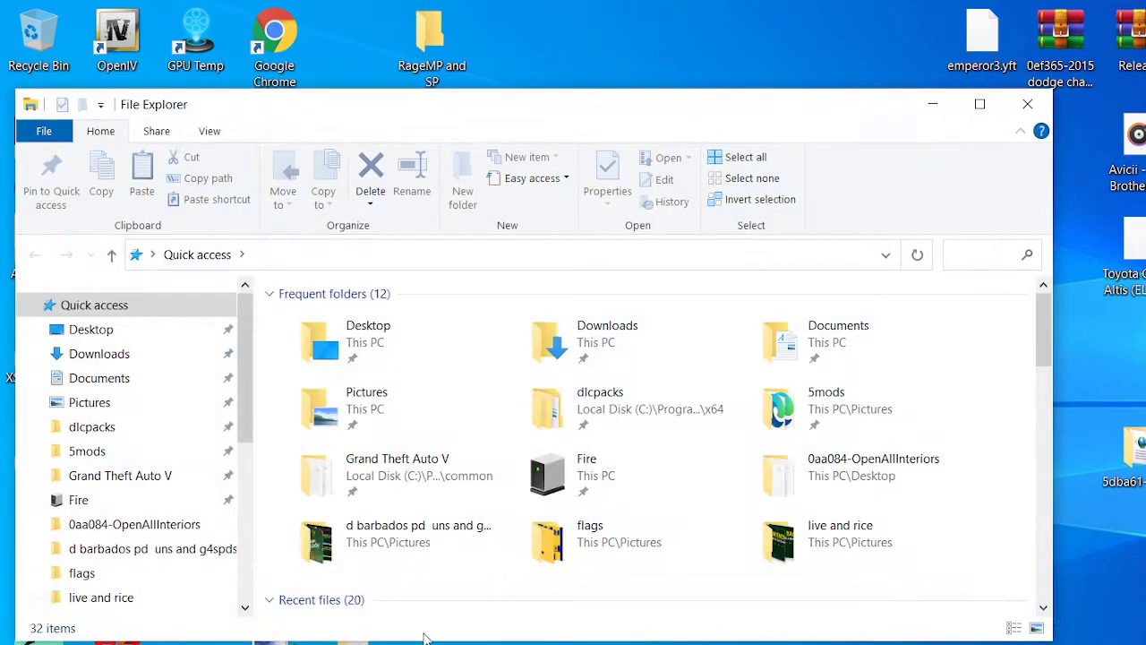
double_click(333, 466)
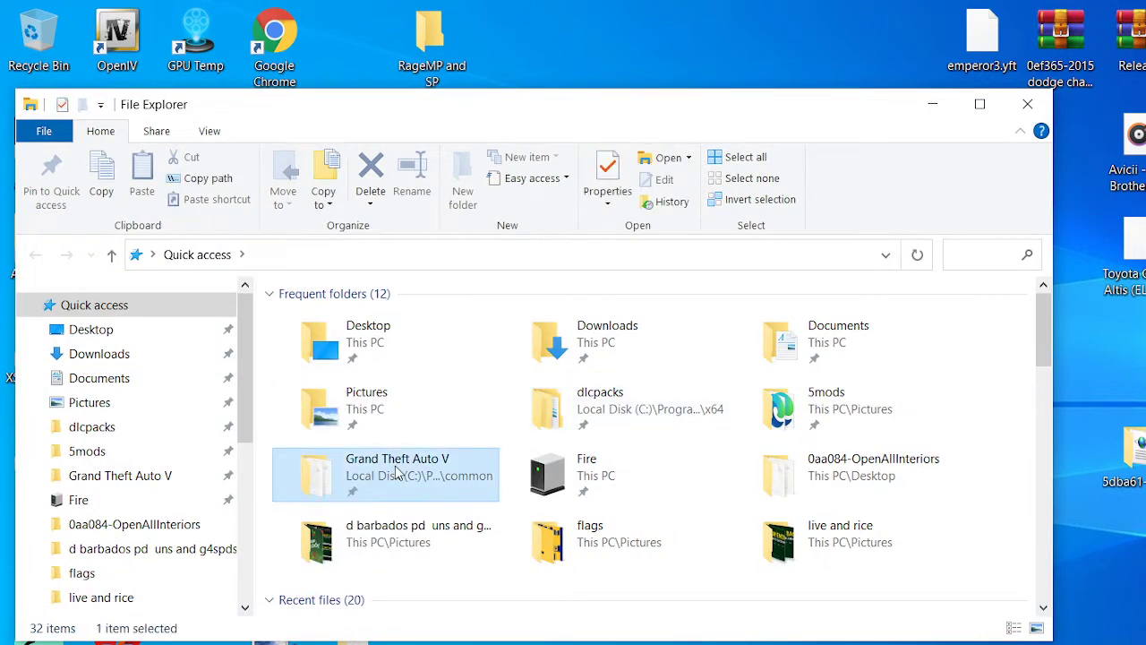
scroll(394, 501, down, 10)
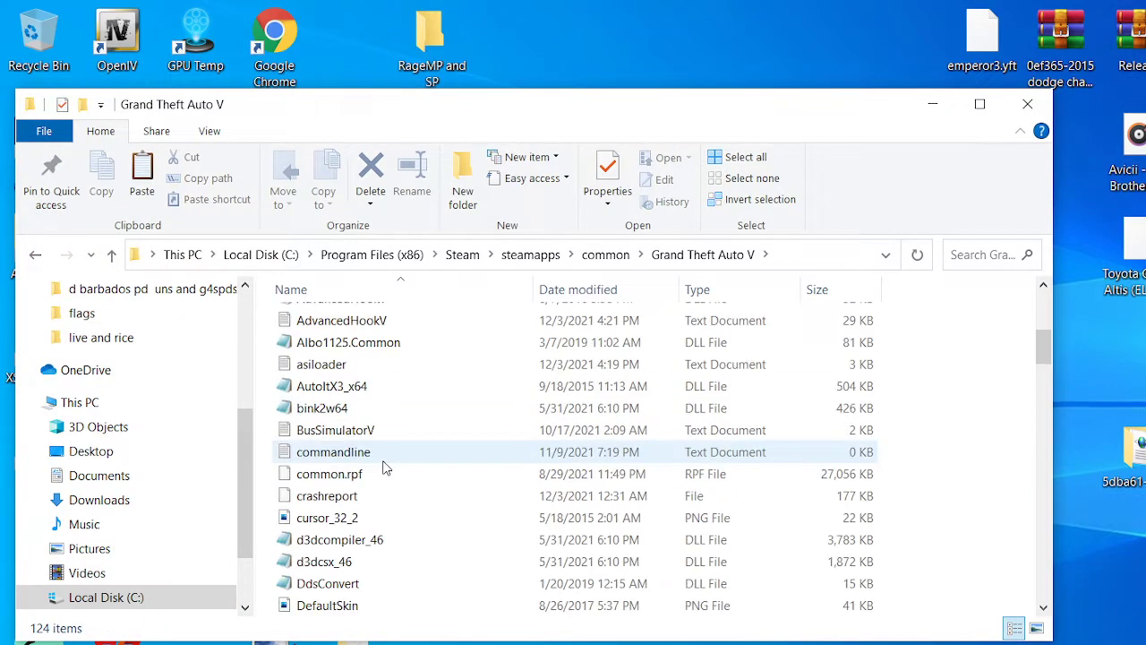
scroll(403, 474, up, 10)
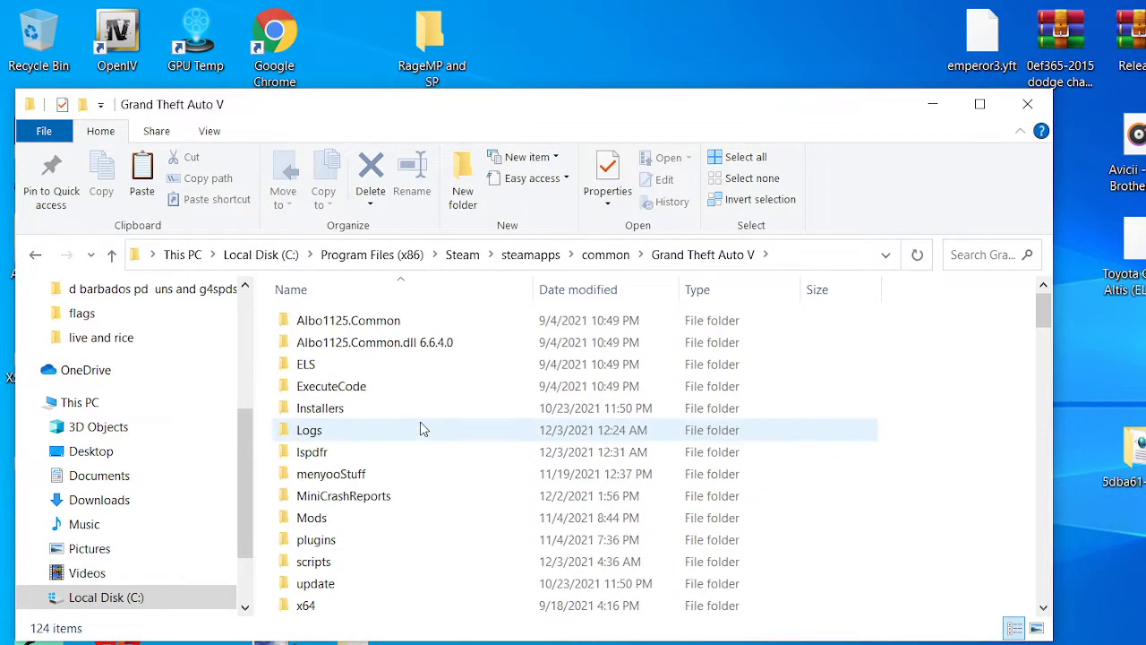
click(358, 517)
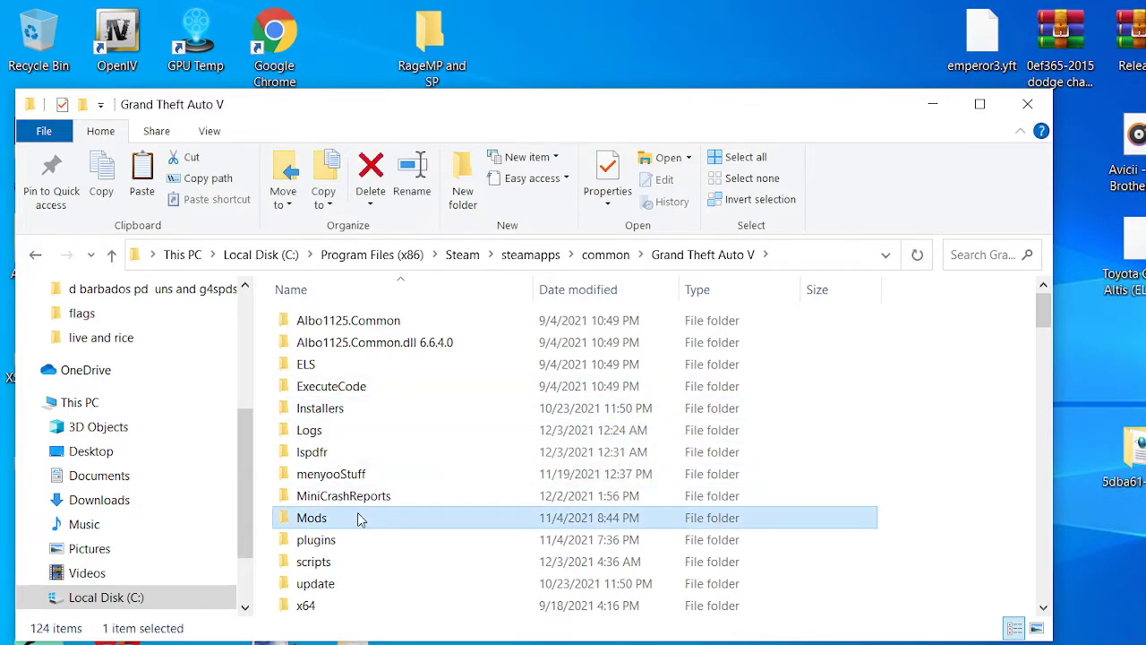
double_click(357, 518)
double_click(376, 322)
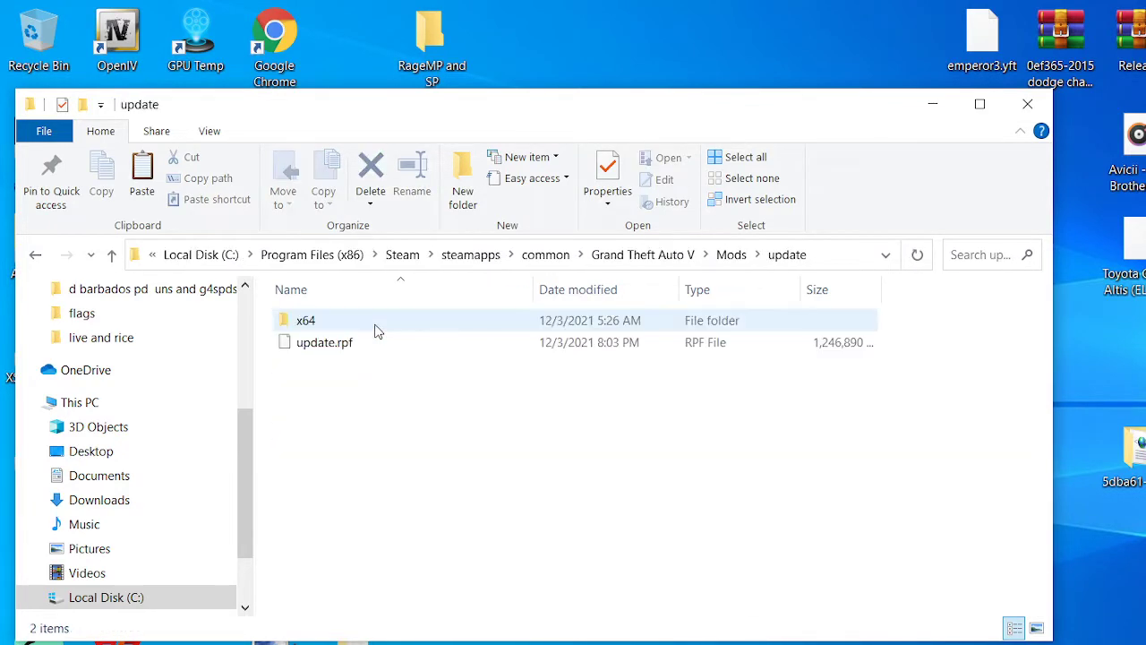
double_click(376, 323)
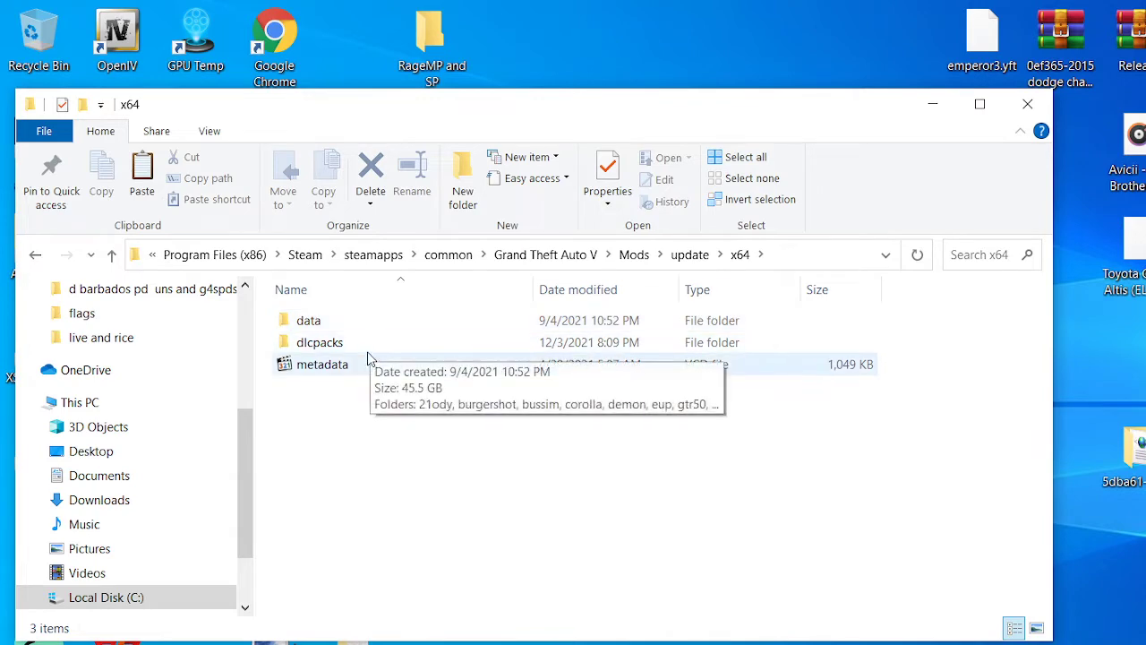
click(376, 341)
double_click(376, 341)
Step: Try to paste the cut hospitalsandy folder into dlcpacks
scroll(946, 402, down, 5)
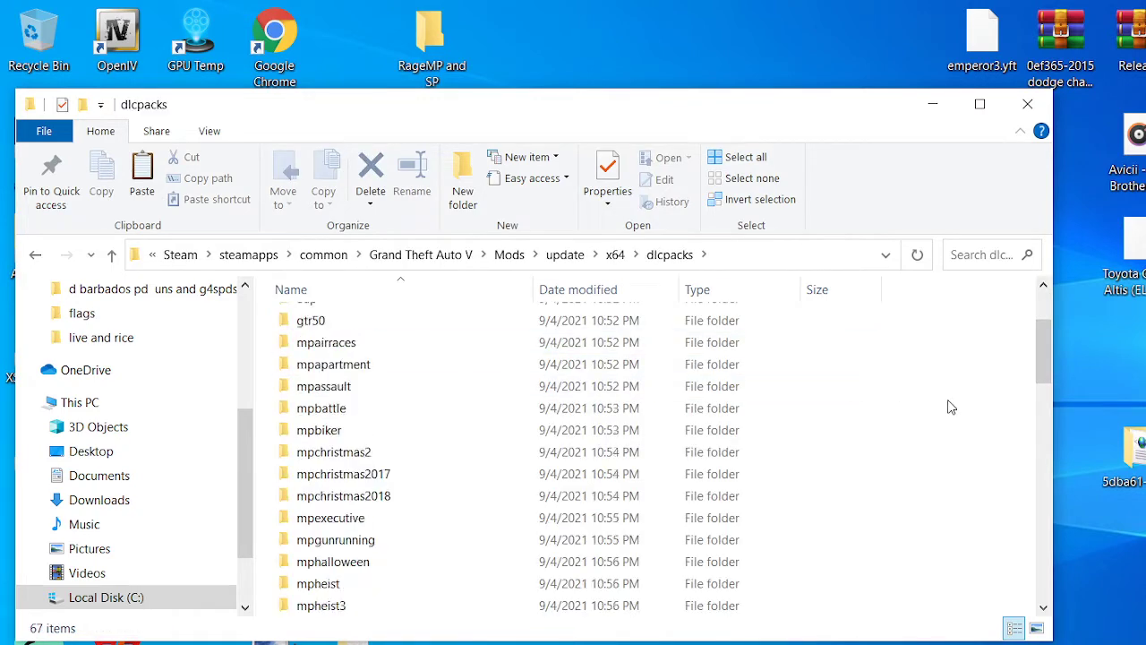
scroll(951, 408, down, 13)
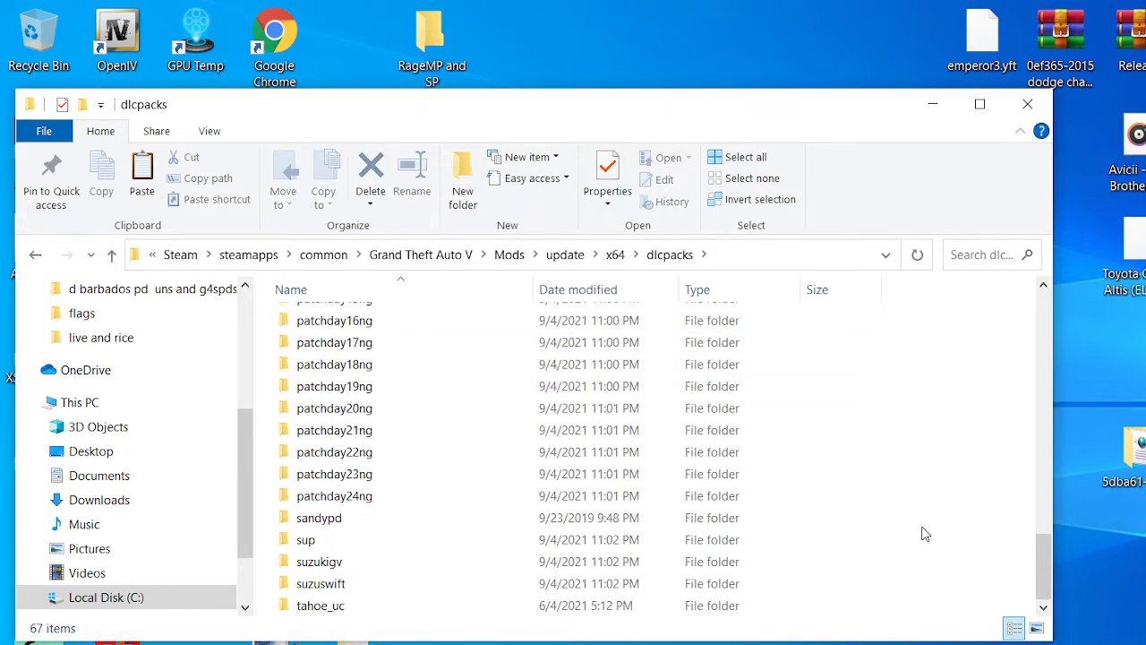
scroll(895, 520, up, 8)
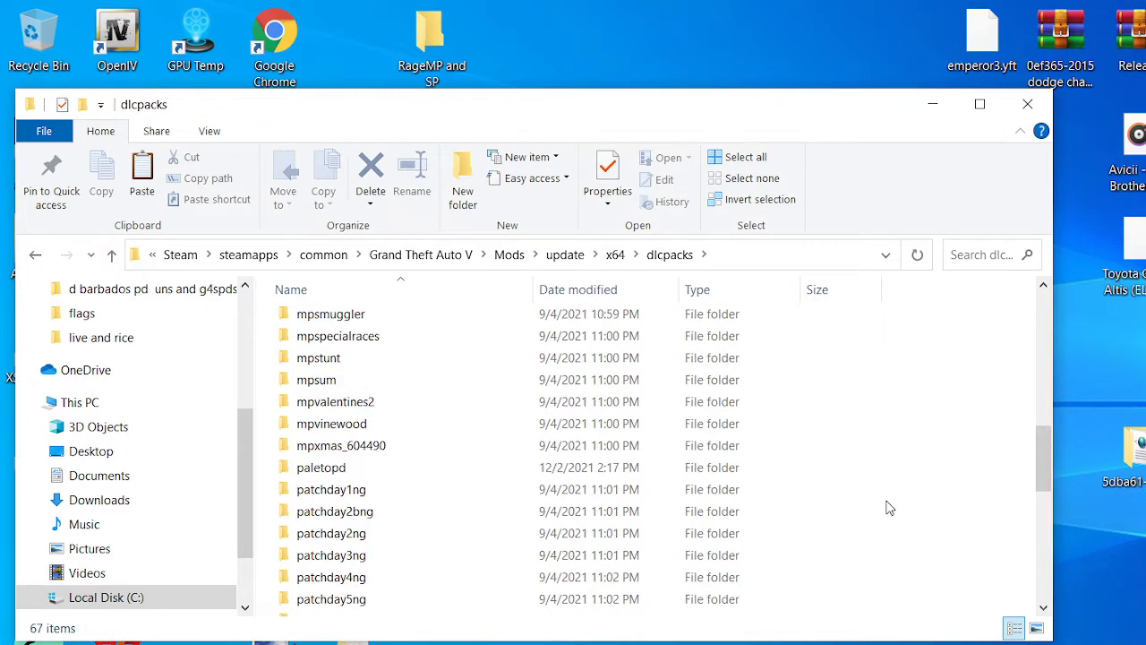
scroll(889, 508, up, 9)
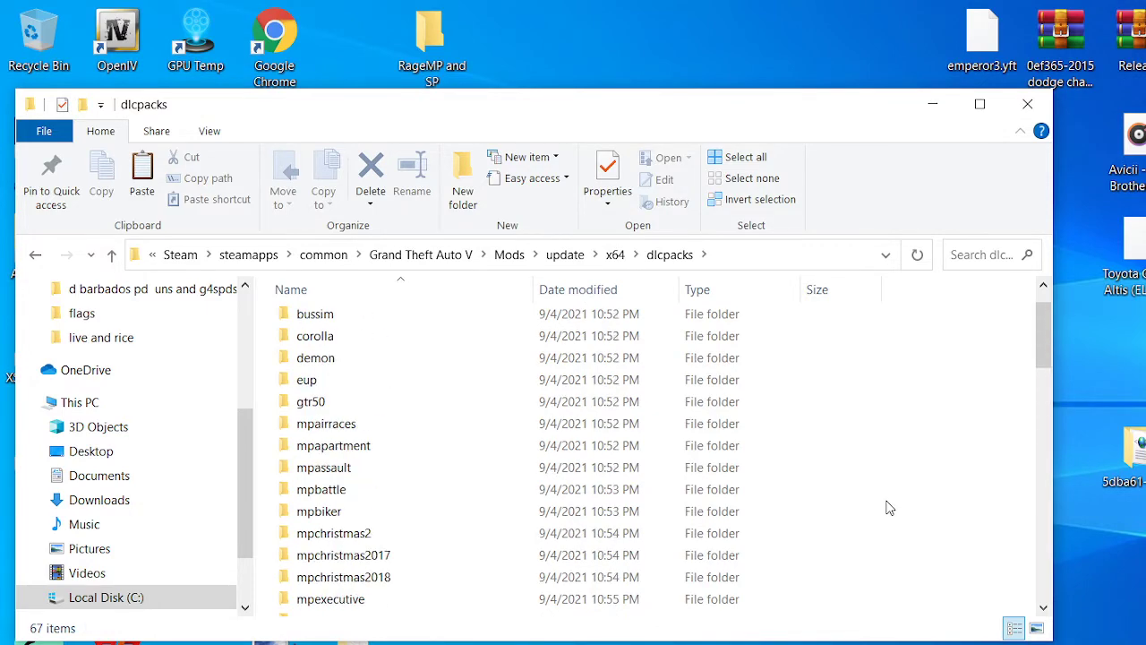
scroll(889, 507, down, 6)
scroll(889, 507, down, 10)
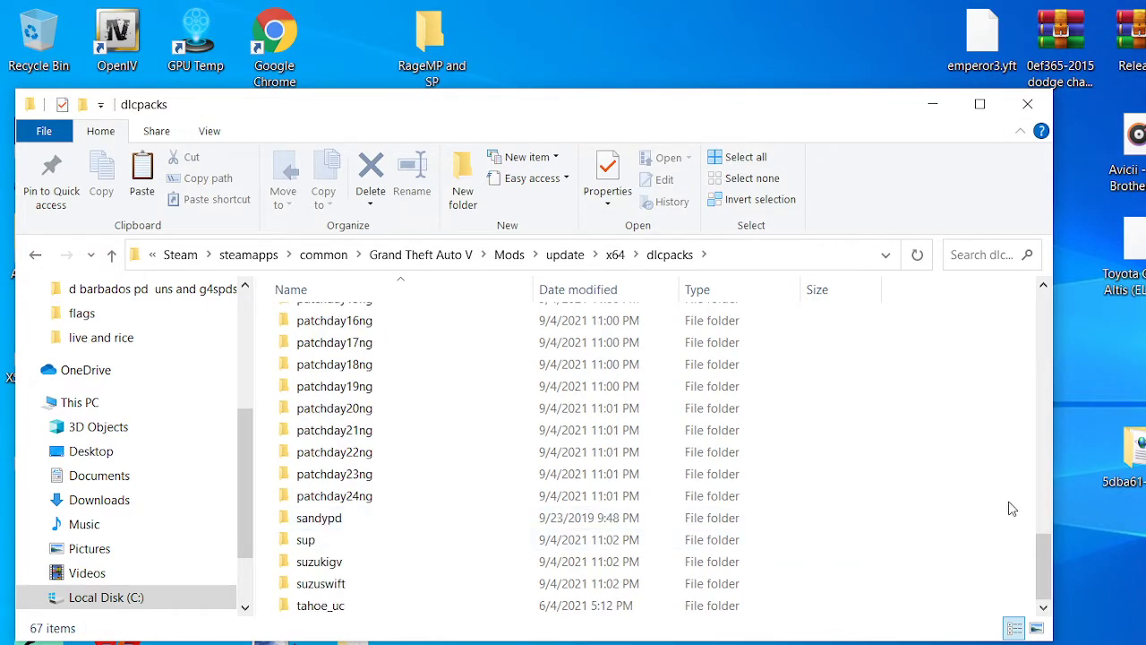
right_click(975, 540)
click(1018, 407)
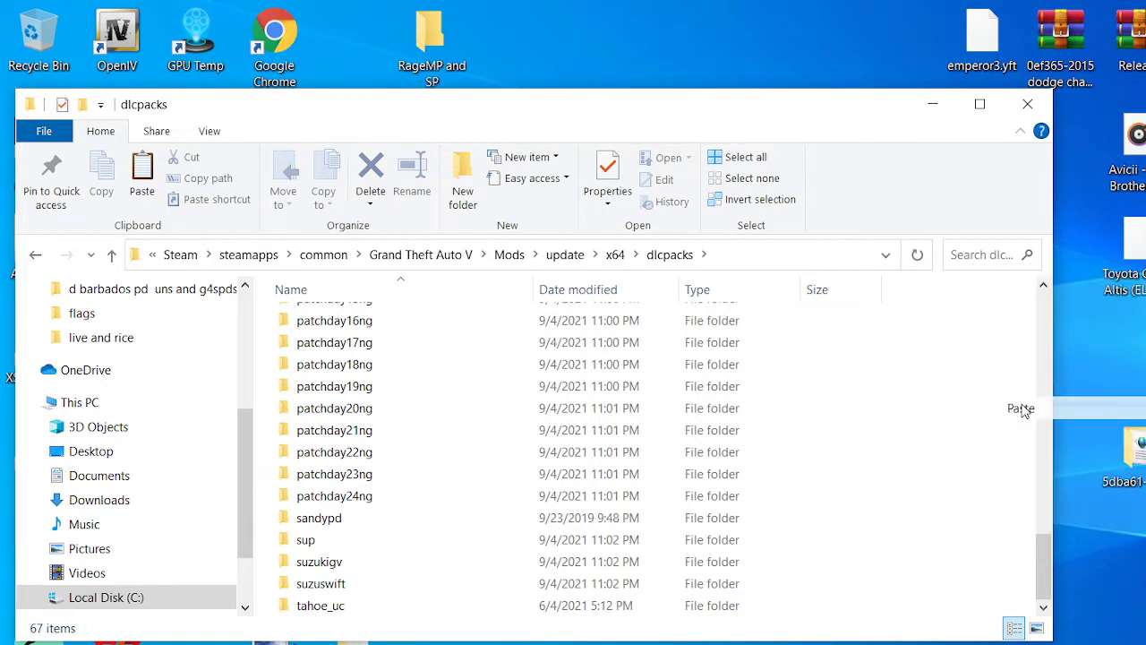
click(792, 365)
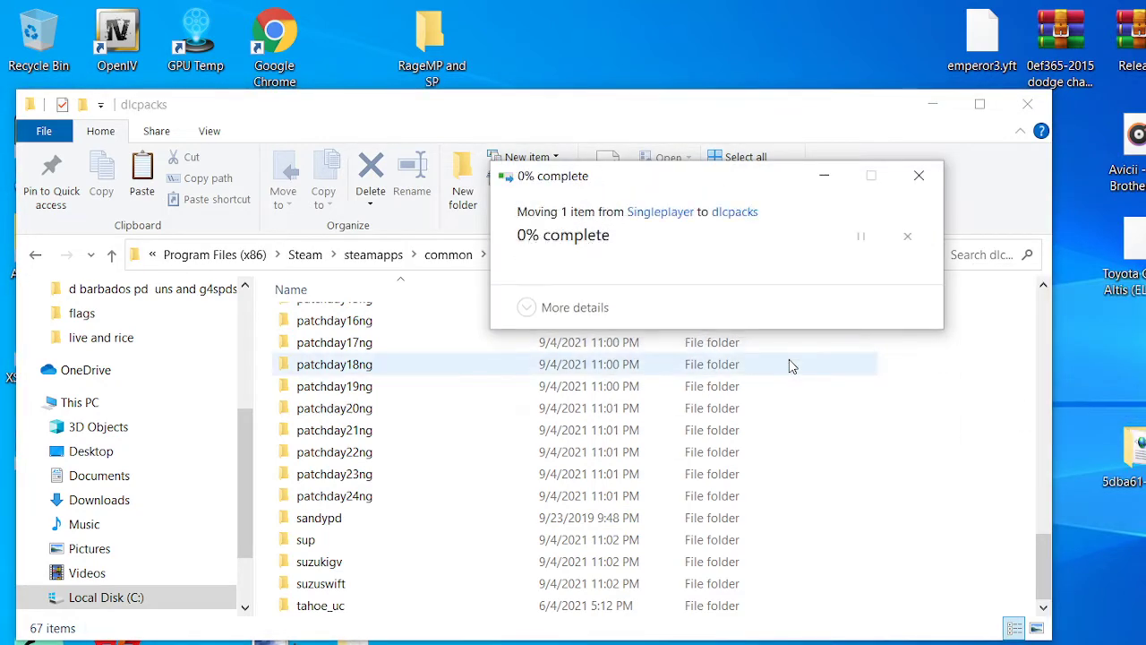
click(792, 365)
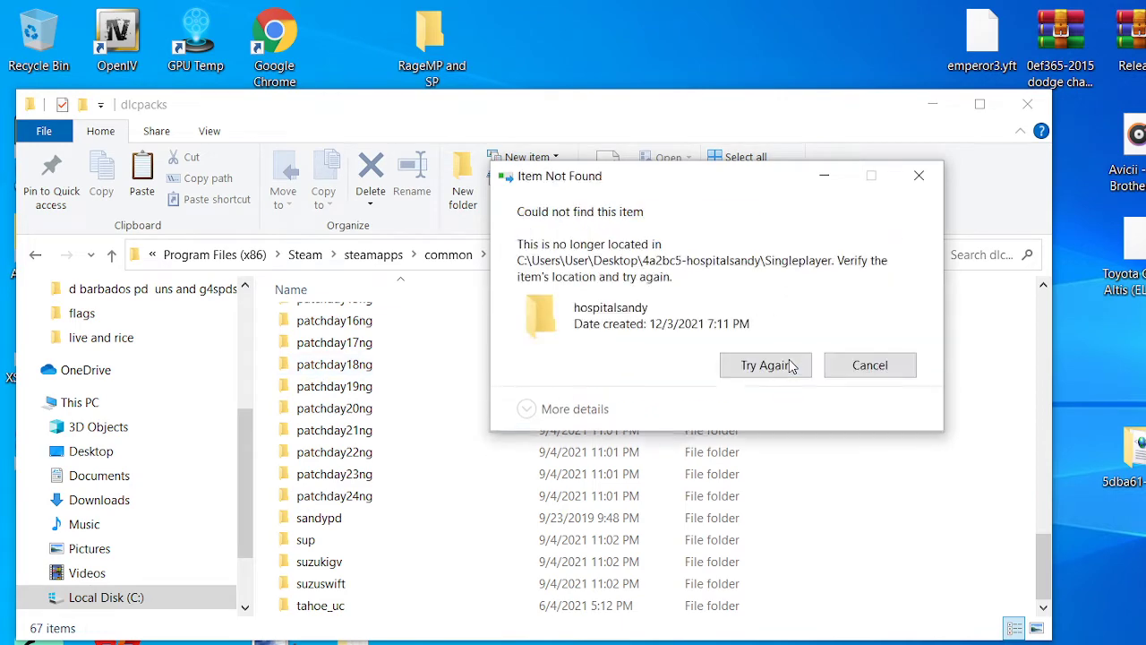
click(867, 382)
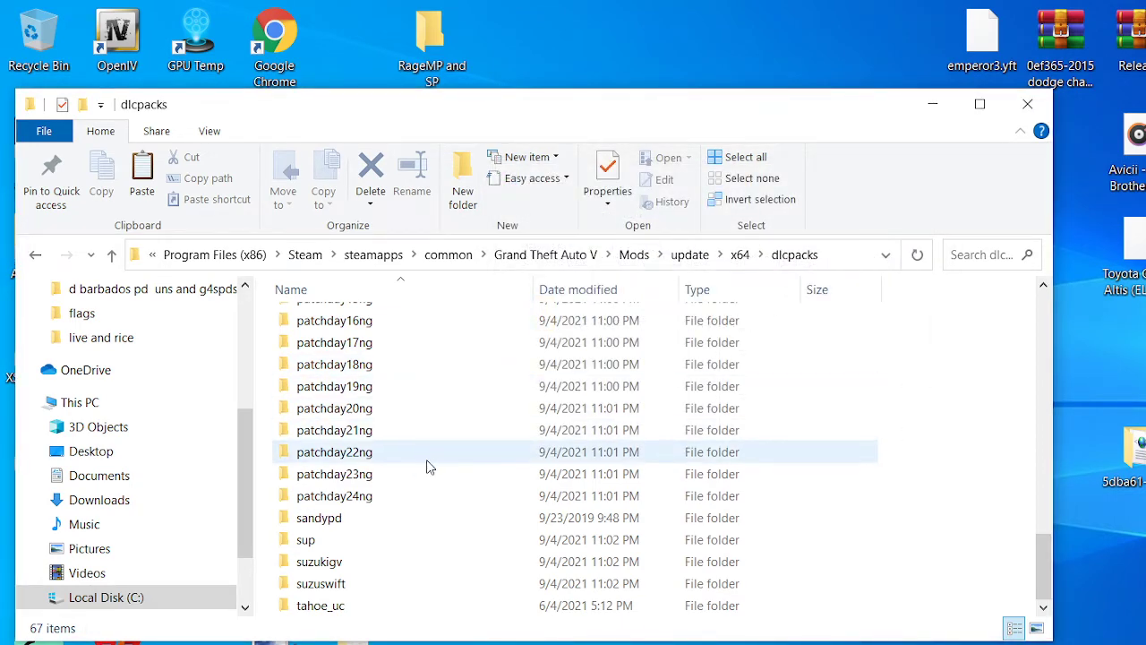
Step: Check the Singleplayer folder inside 4a2bc5-hospitalsandy for the mod's files
scroll(436, 564, up, 1)
scroll(433, 563, up, 10)
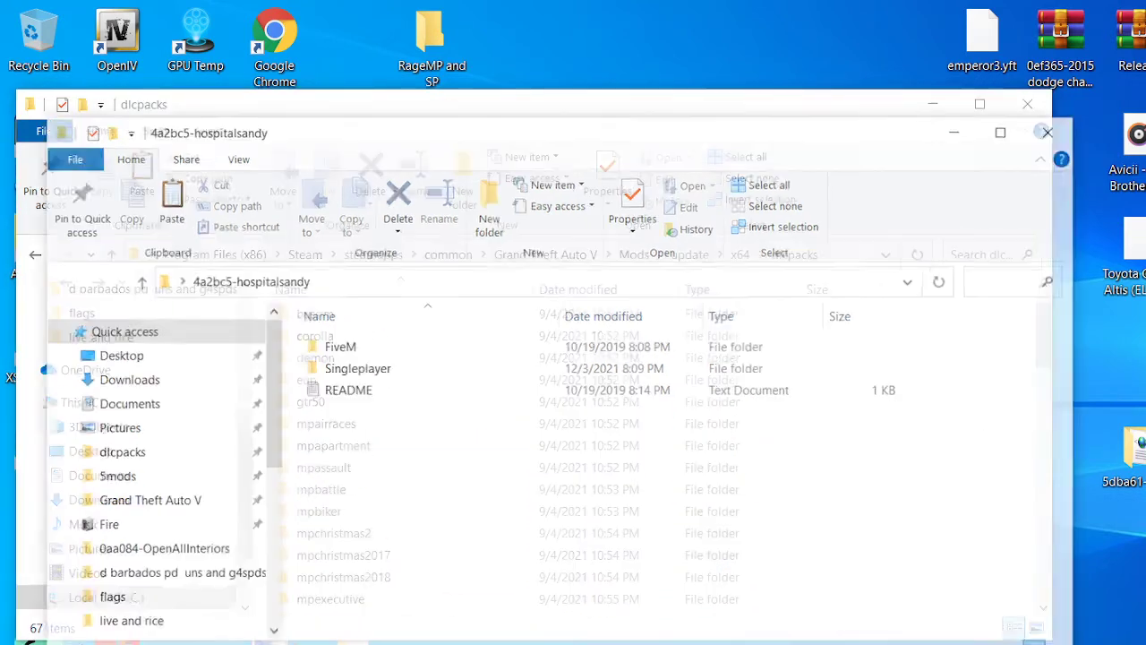
double_click(379, 375)
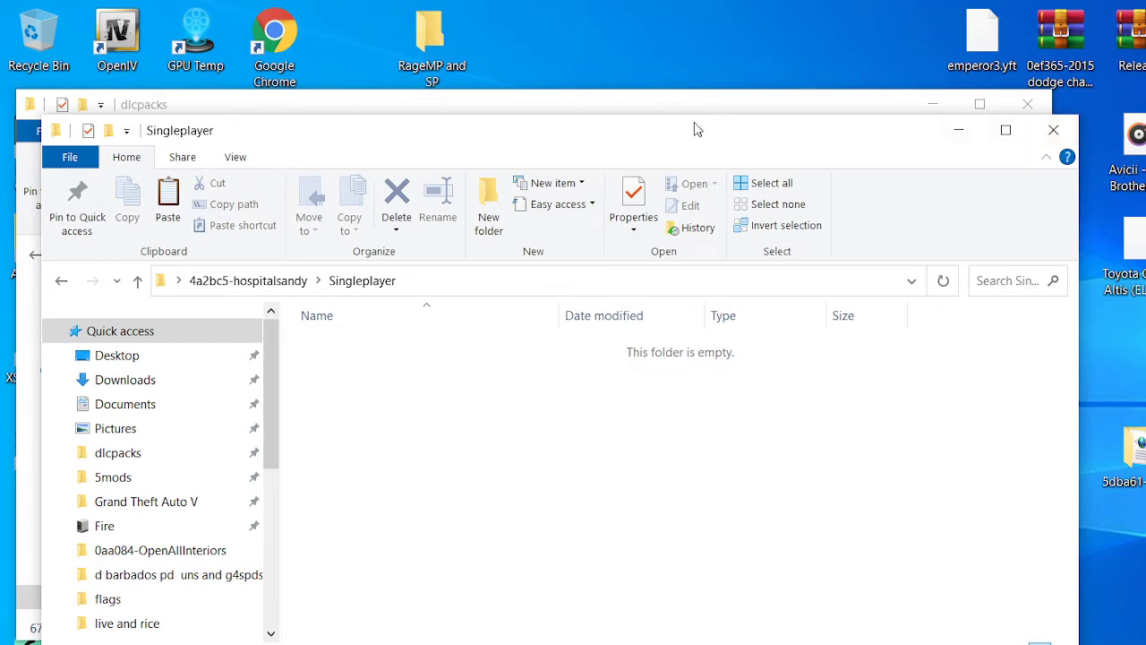
drag(698, 130, 1054, 110)
click(415, 263)
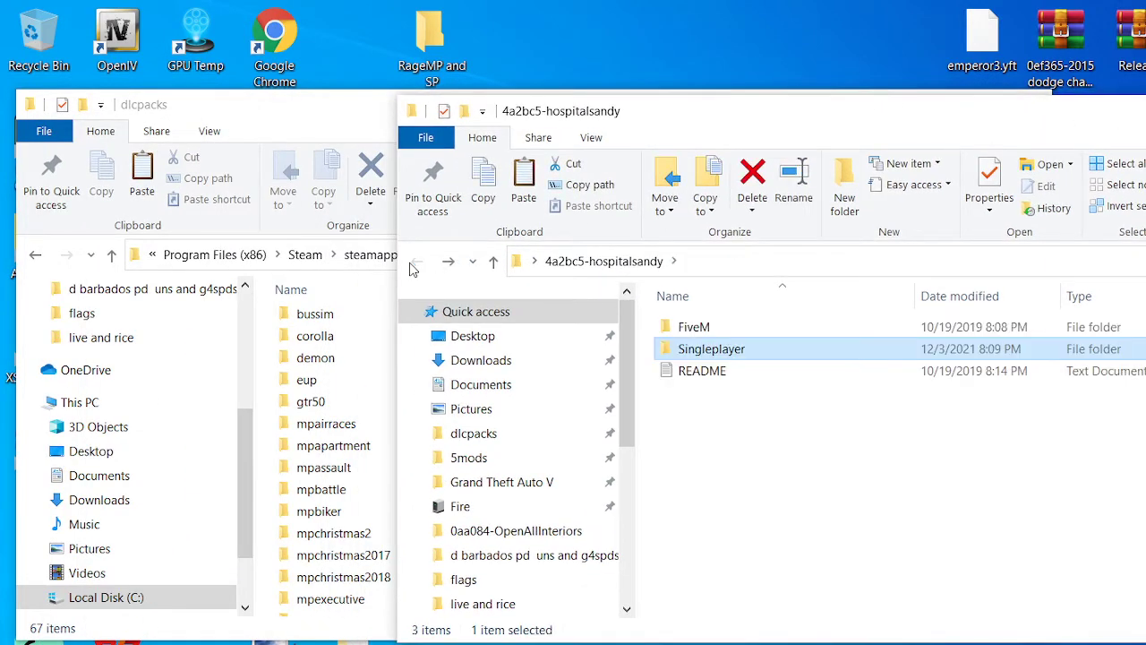
double_click(703, 351)
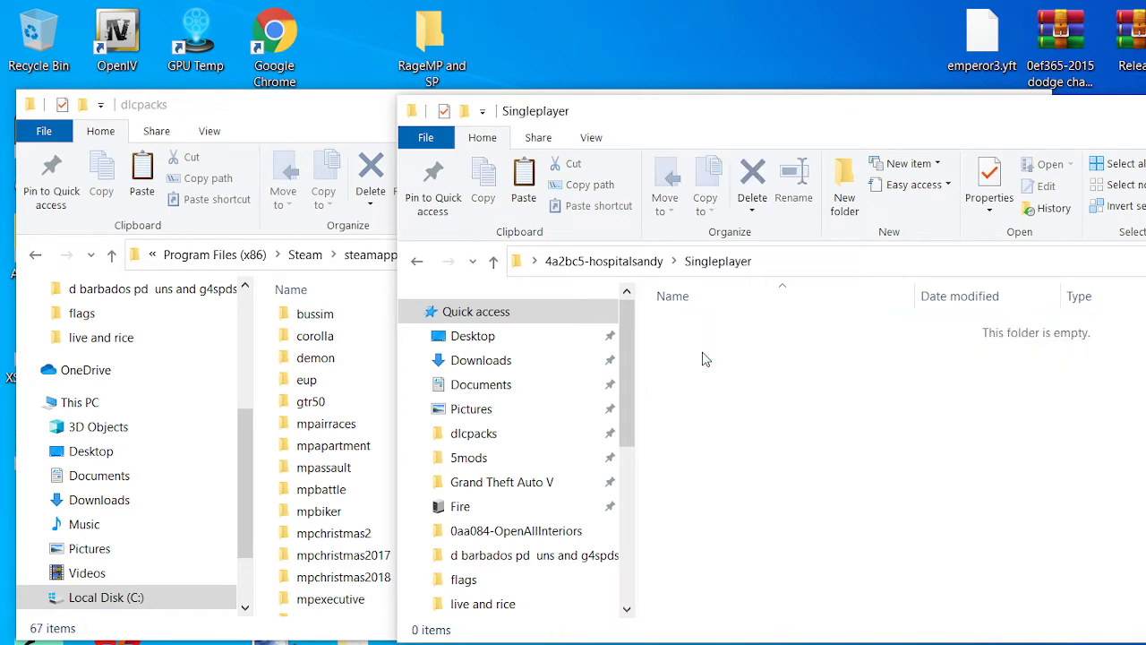
click(417, 262)
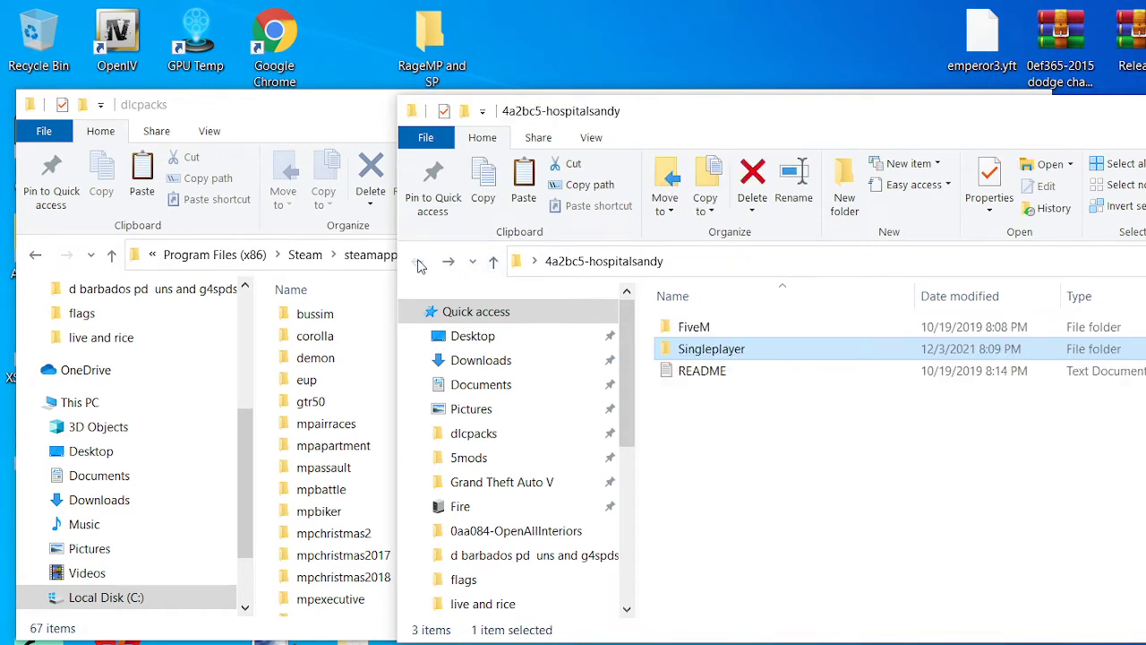
double_click(720, 349)
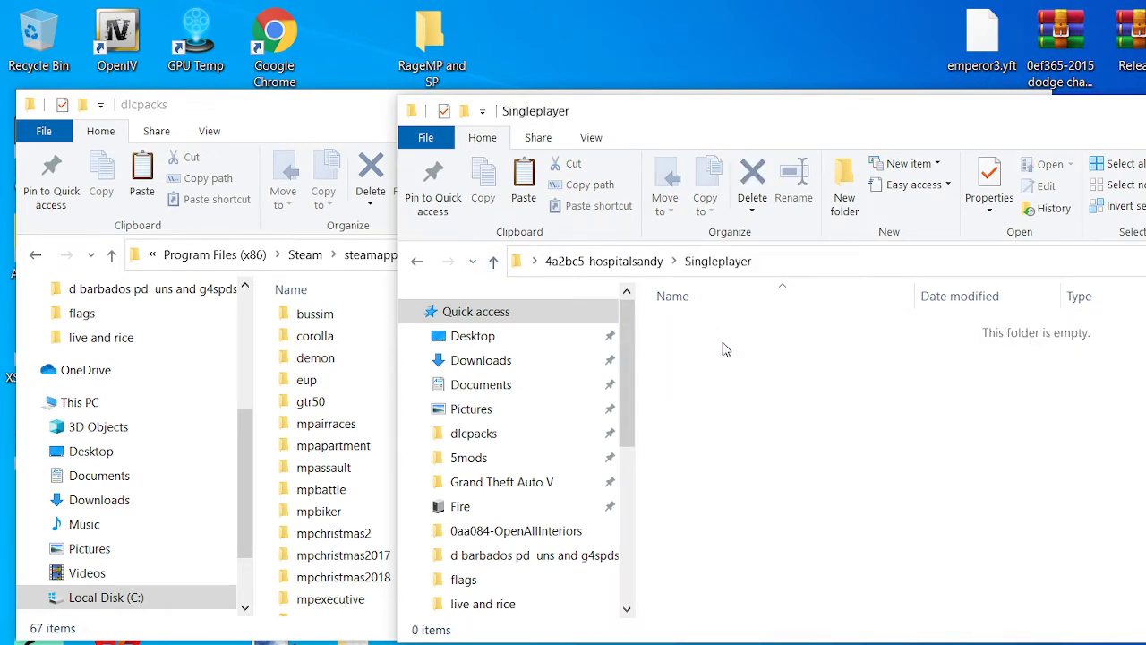
drag(1141, 111, 615, 116)
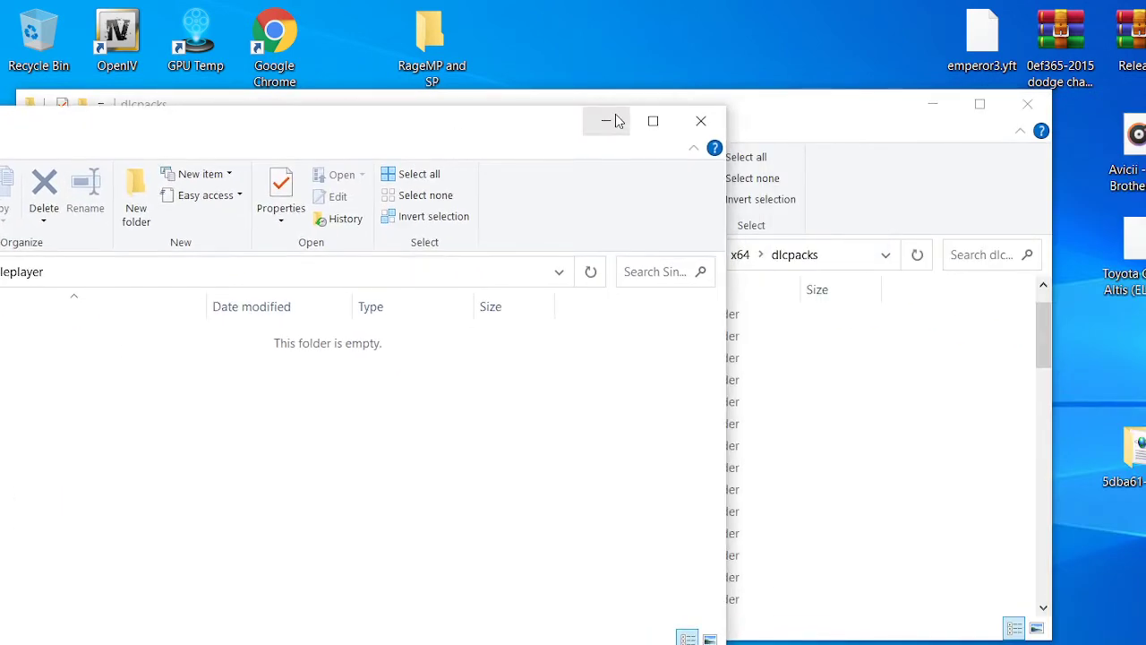
Step: Close the Singleplayer folder window and move the 4a2bc5-hospitalsandy folder from the desktop to the Recycle Bin
click(698, 120)
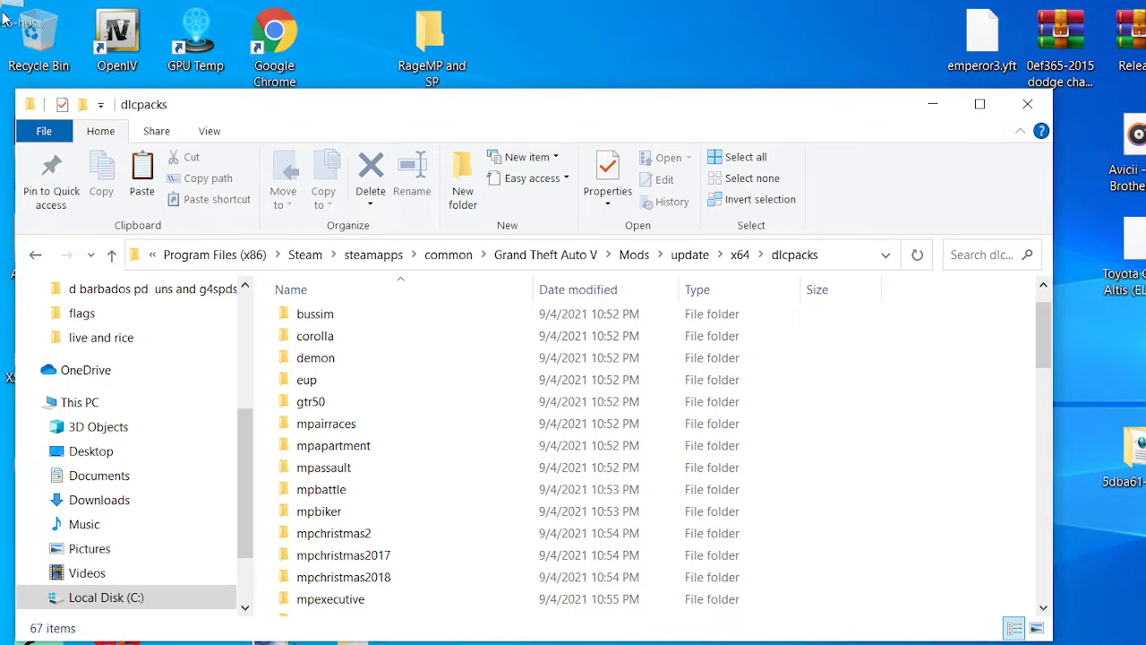
drag(6, 17, 38, 60)
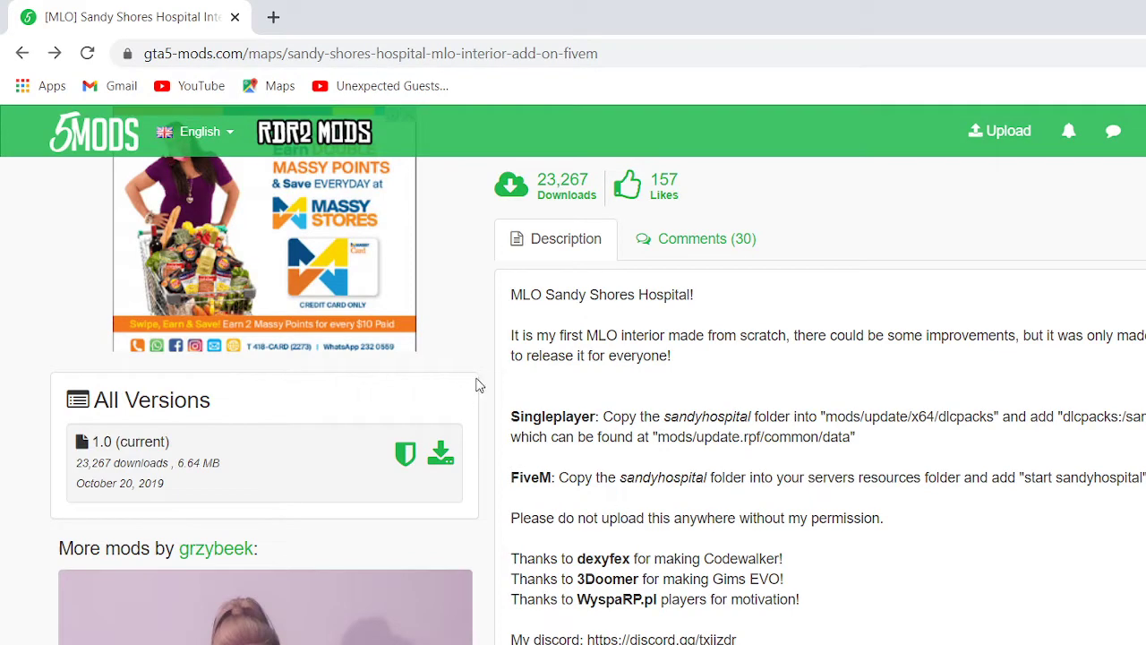
Step: Look over the Sandy Shores Hospital mod page in Chrome, and return to the dlcpacks folder
scroll(479, 385, up, 4)
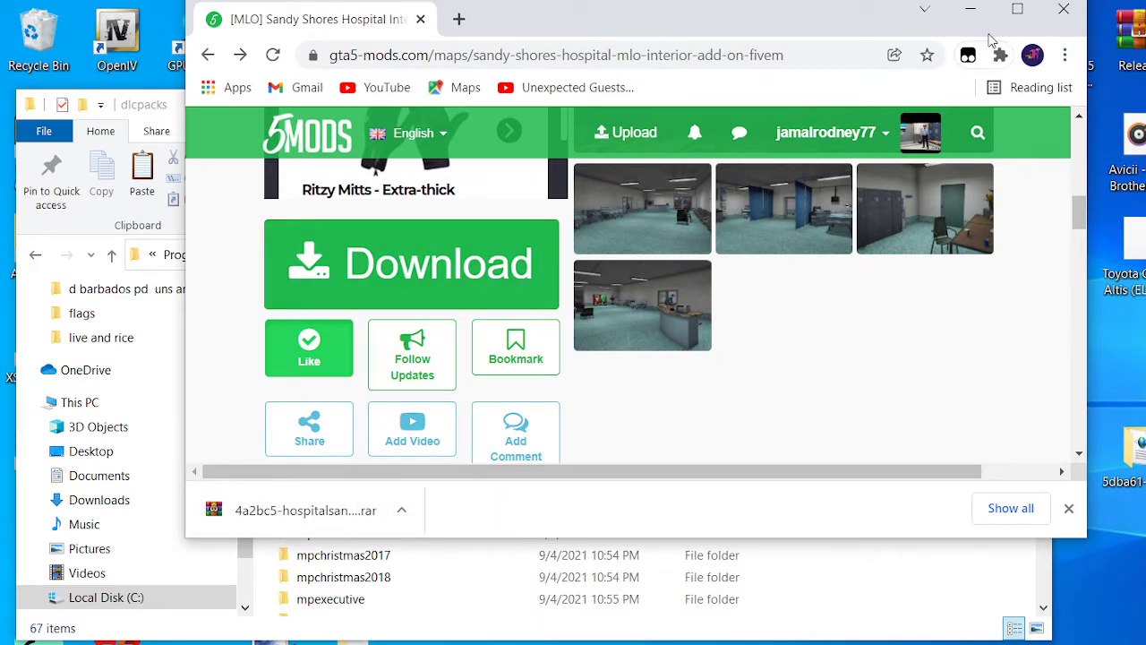
click(969, 9)
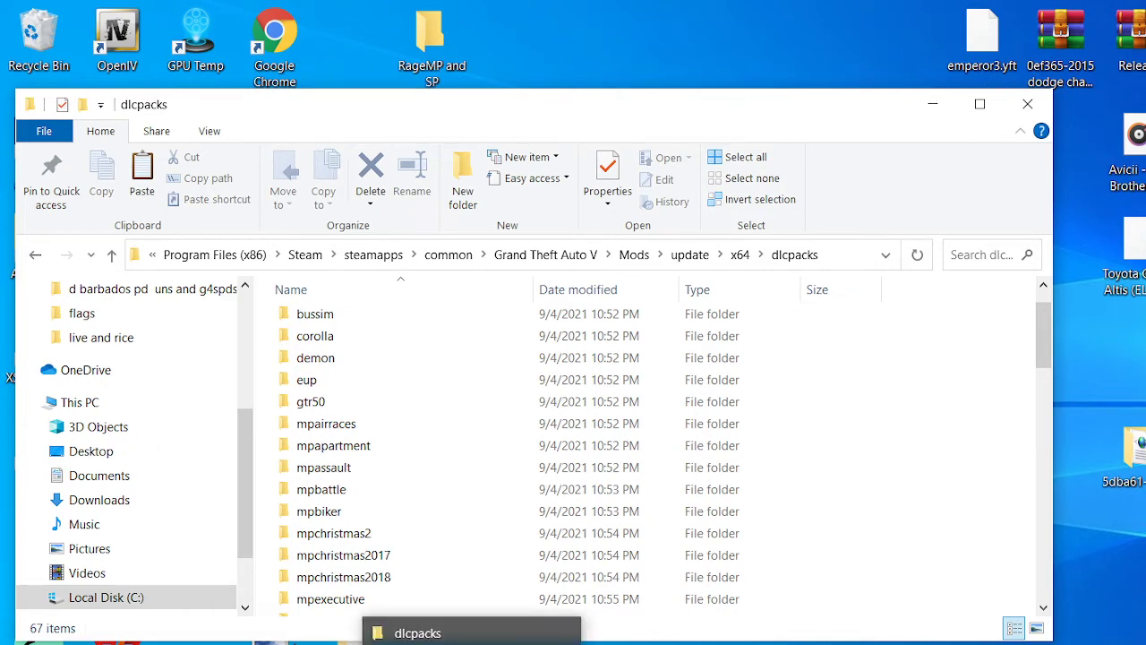
Step: Delete the 4a2bc5-hospitalsandy WinRAR archive from the Downloads folder and close that folder window
key(super)
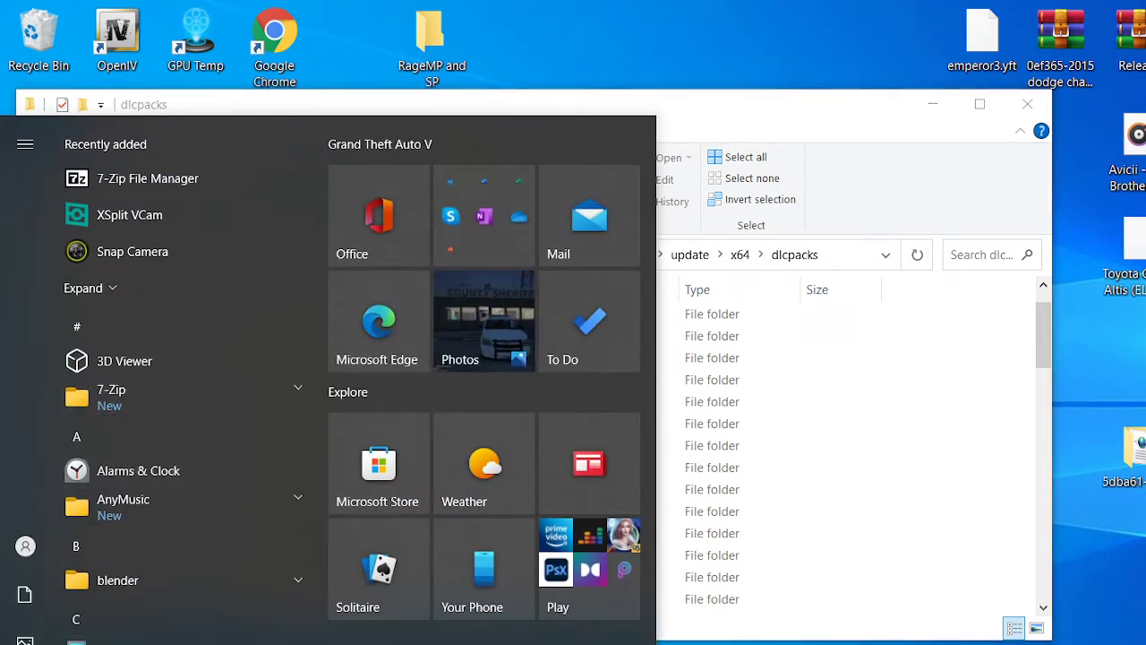
key(super+s)
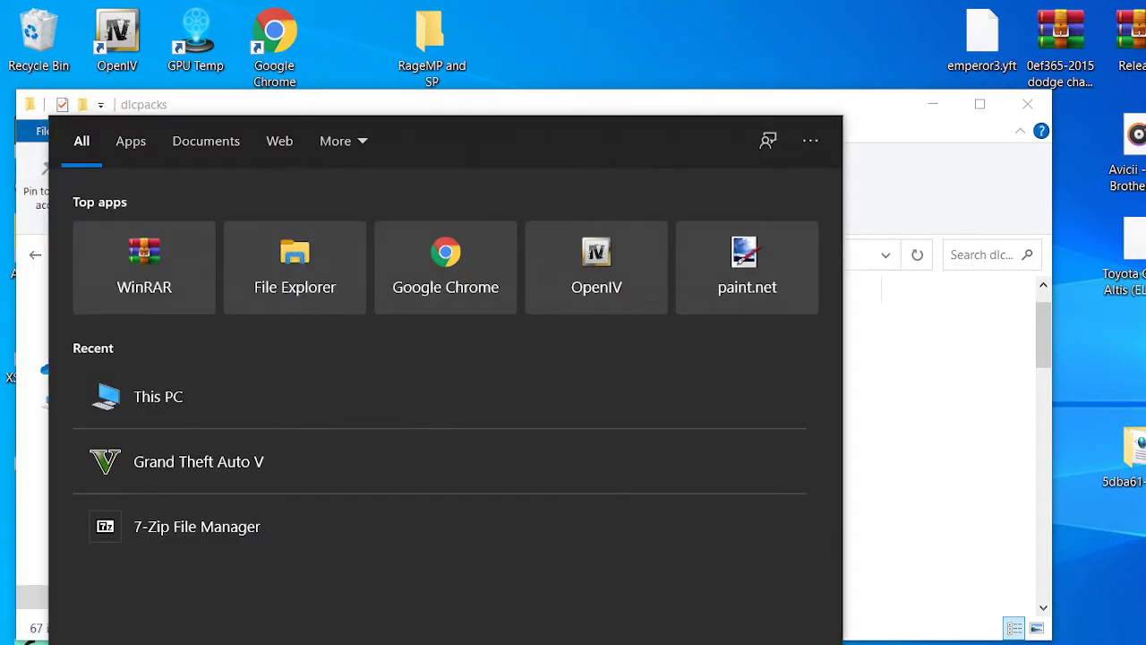
click(179, 425)
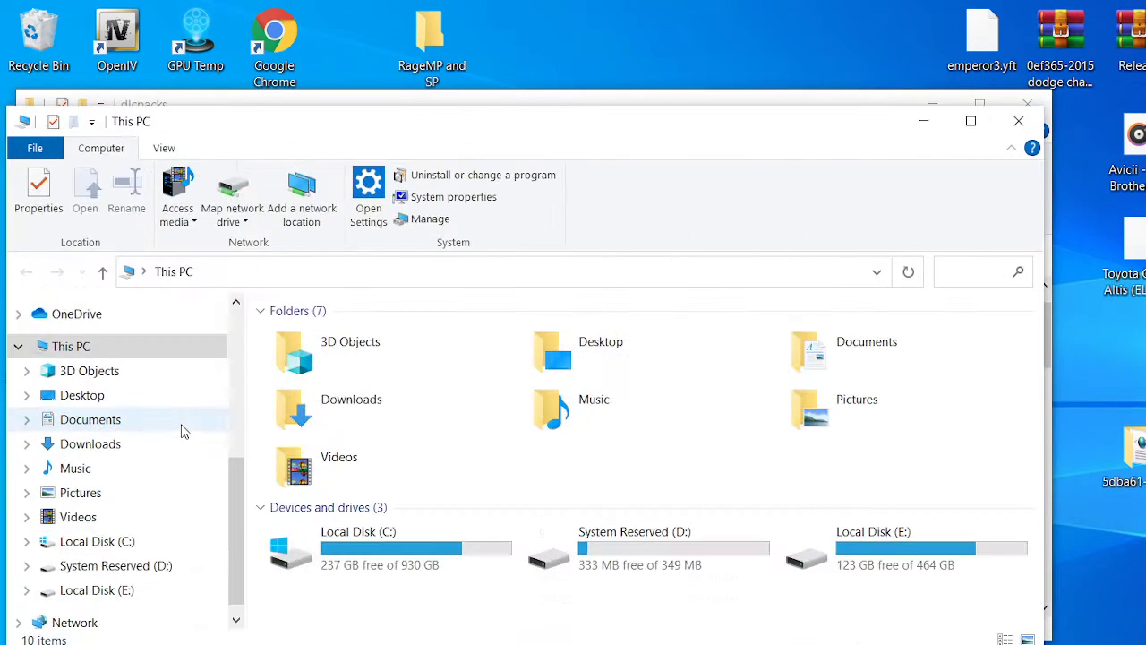
double_click(358, 398)
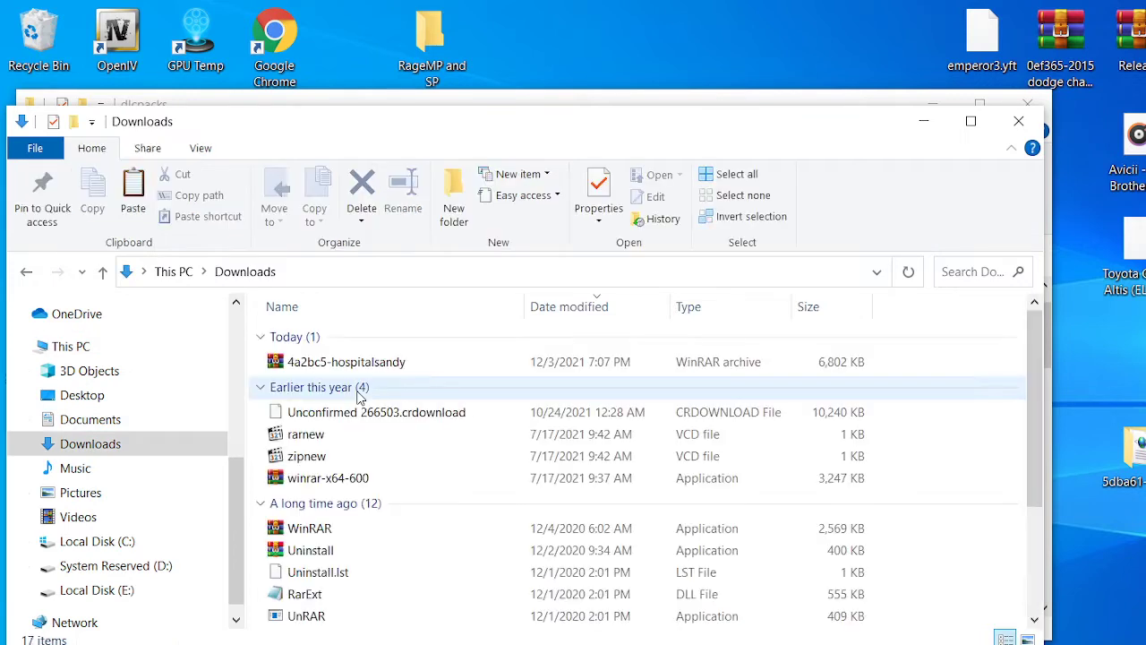
click(323, 362)
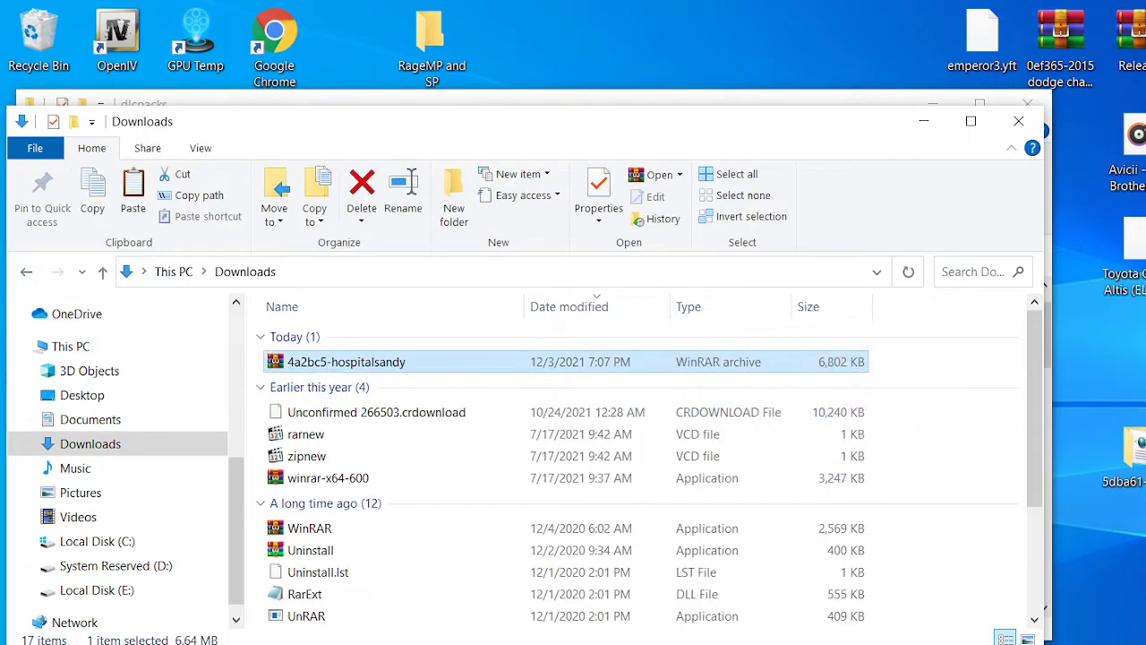
key(Delete)
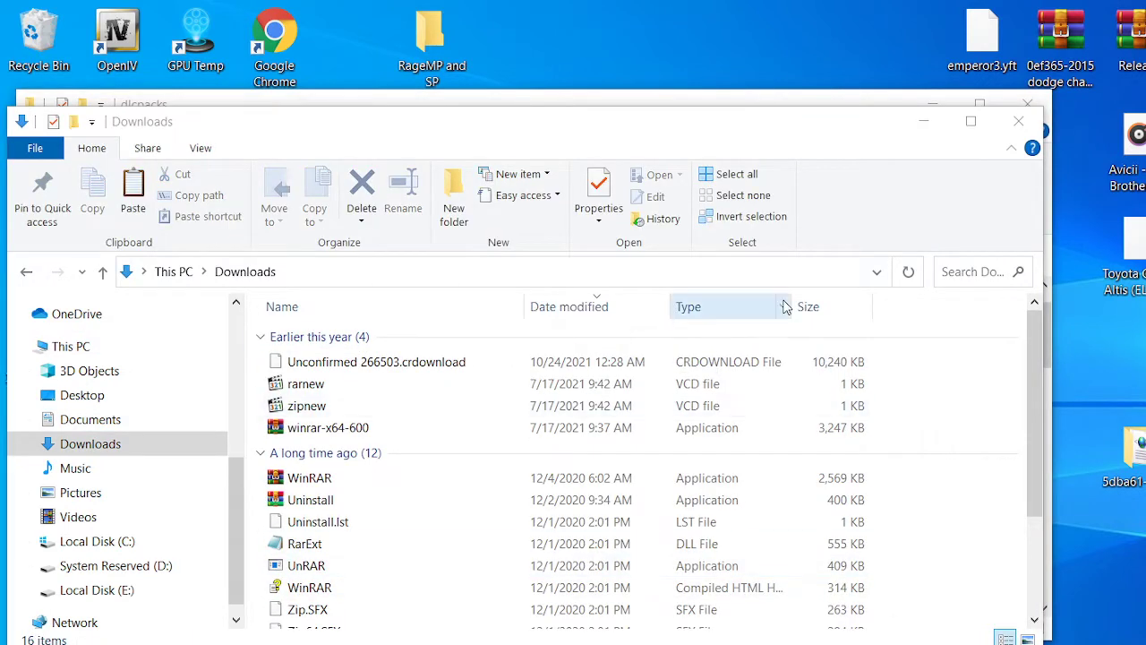
click(1018, 121)
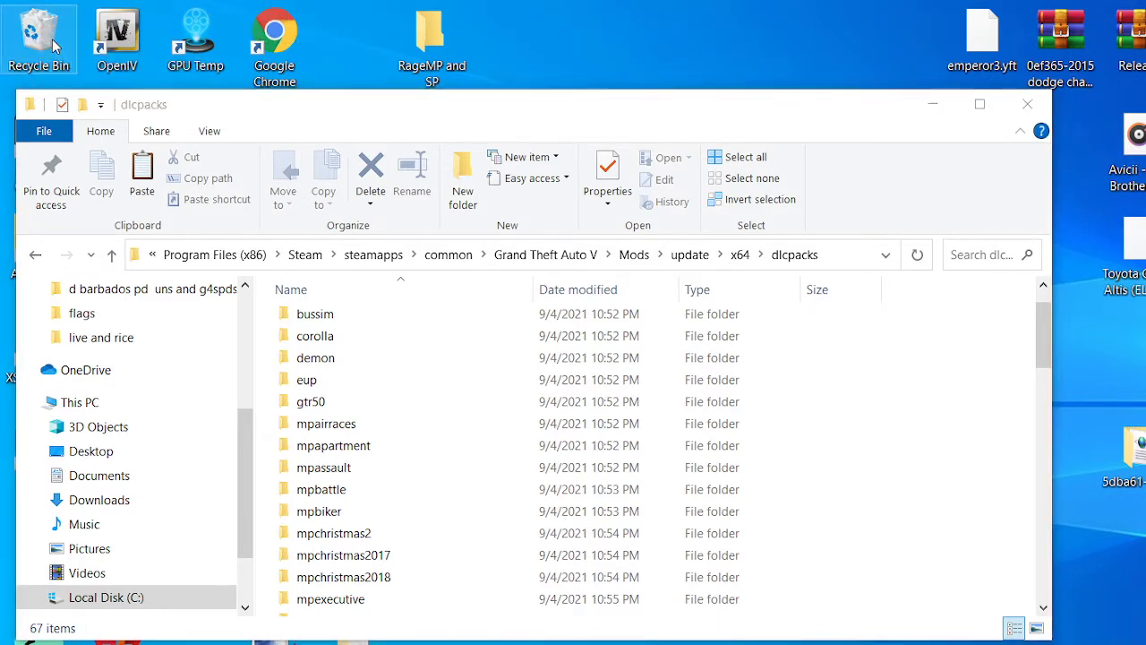
Step: Look through the contents of the dlcpacks folder for hospitalsandy
drag(566, 112, 526, 644)
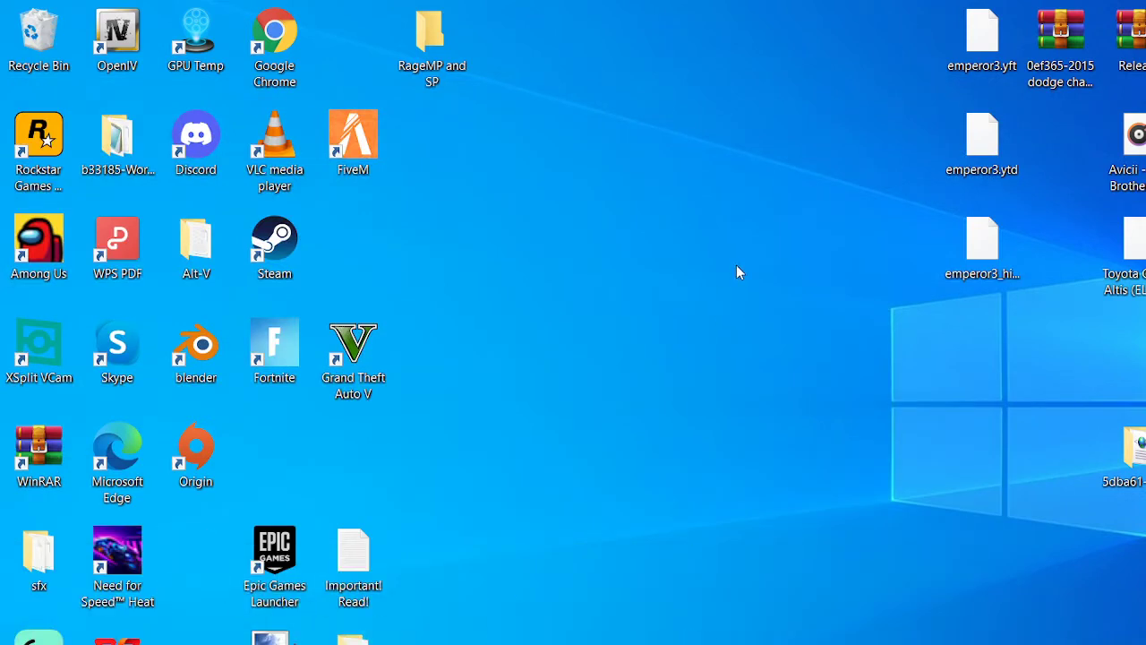
drag(526, 644, 527, 67)
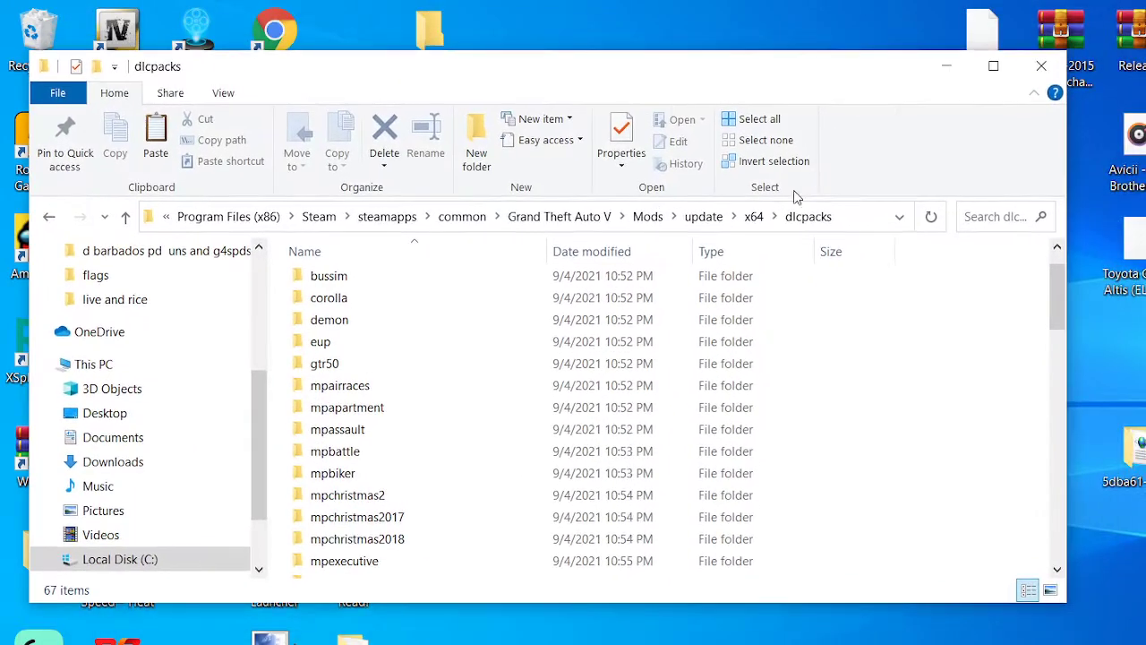
scroll(953, 434, down, 8)
scroll(953, 434, down, 12)
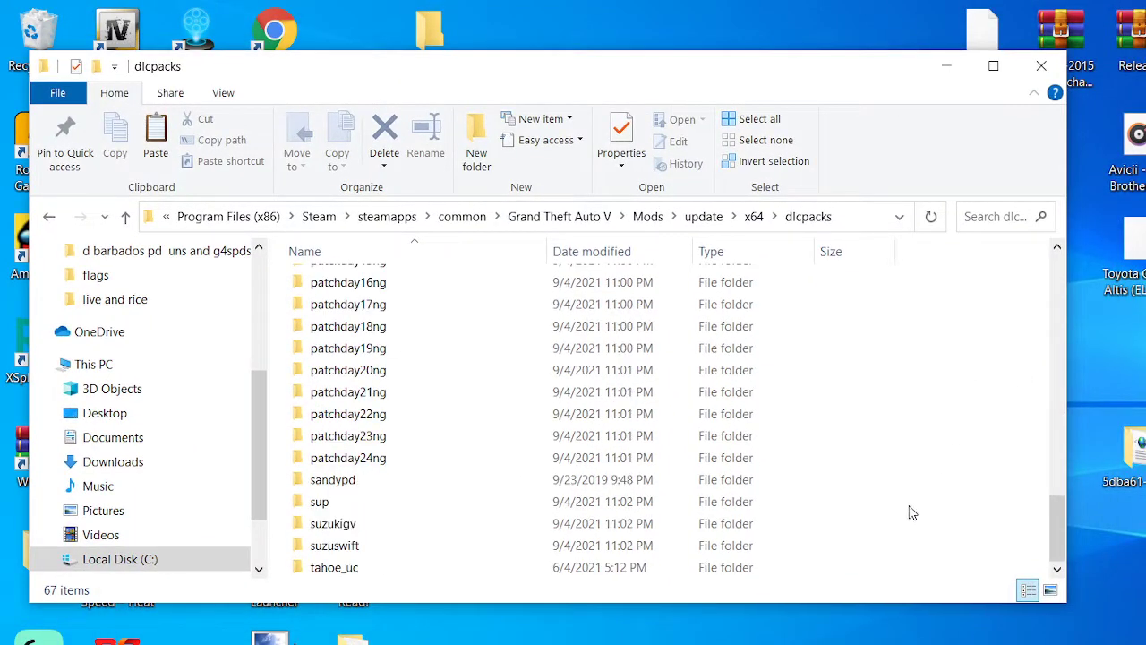
right_click(887, 523)
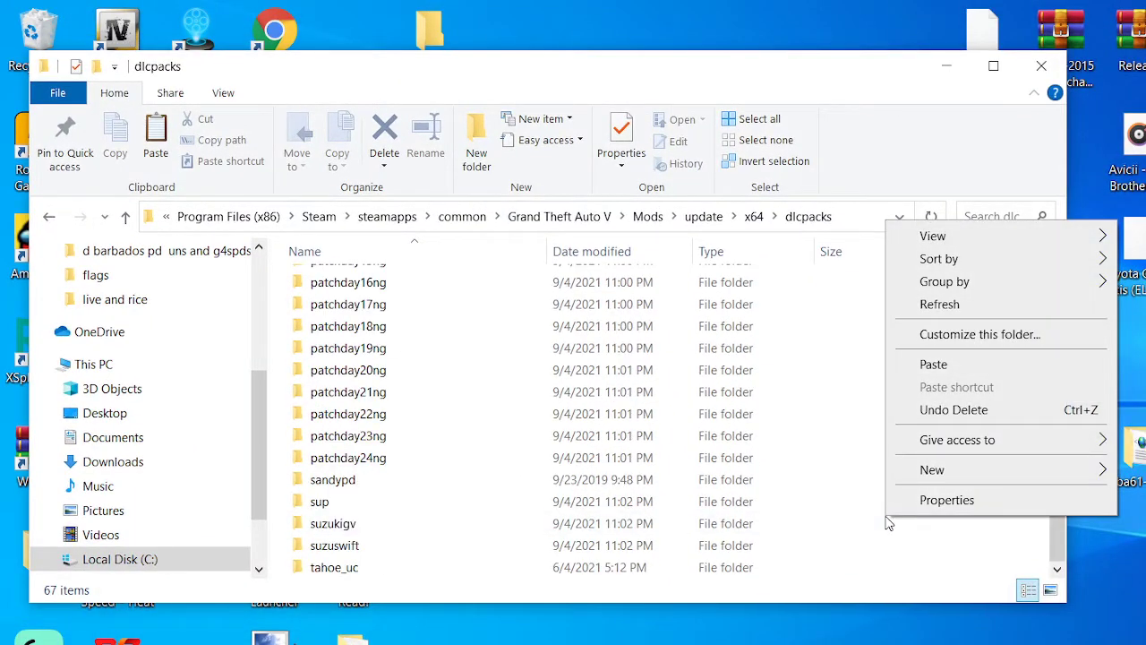
click(880, 569)
click(985, 554)
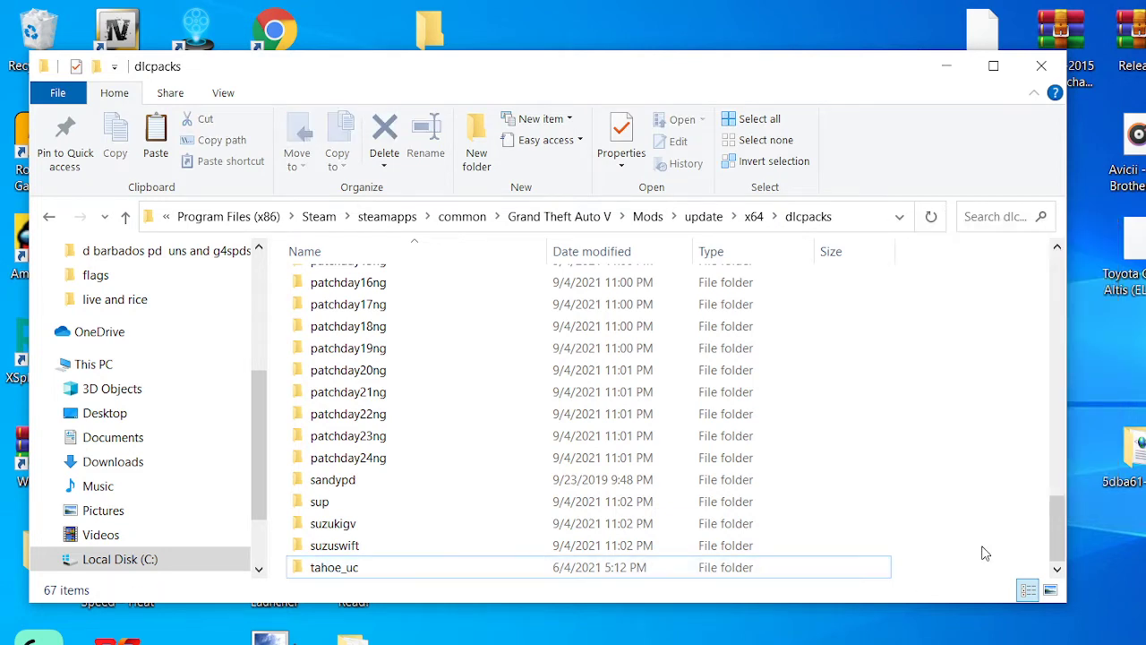
click(49, 218)
click(82, 217)
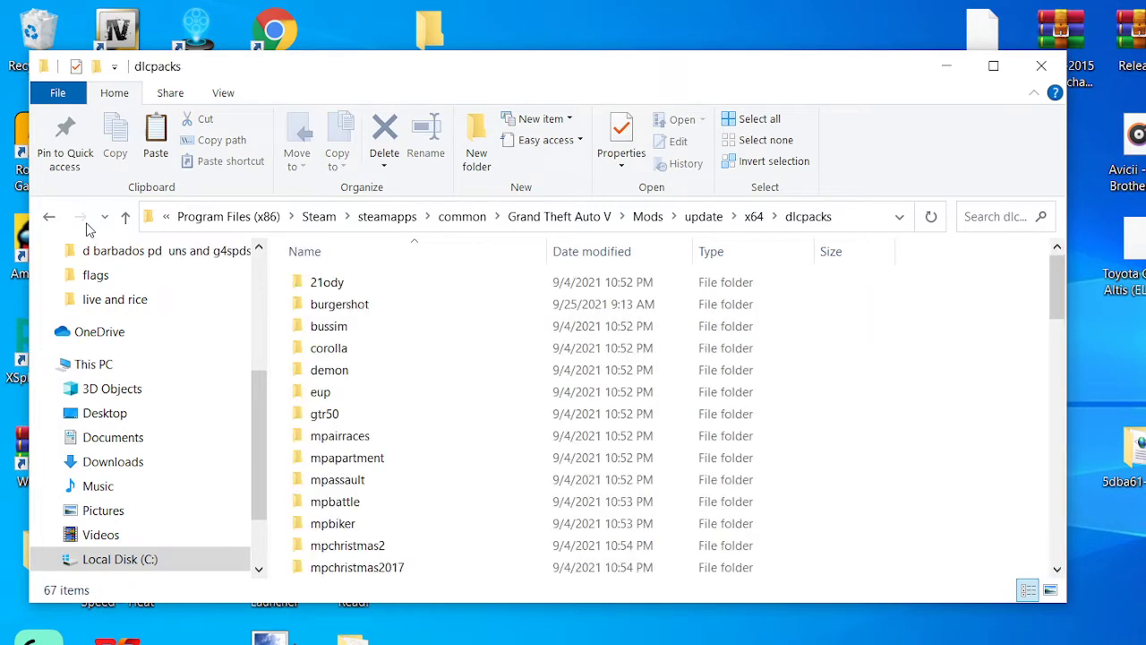
Step: Paste the hospitalsandy folder into Mods\update\x64\dlcpacks, then close the dlcpacks window
right_click(1022, 551)
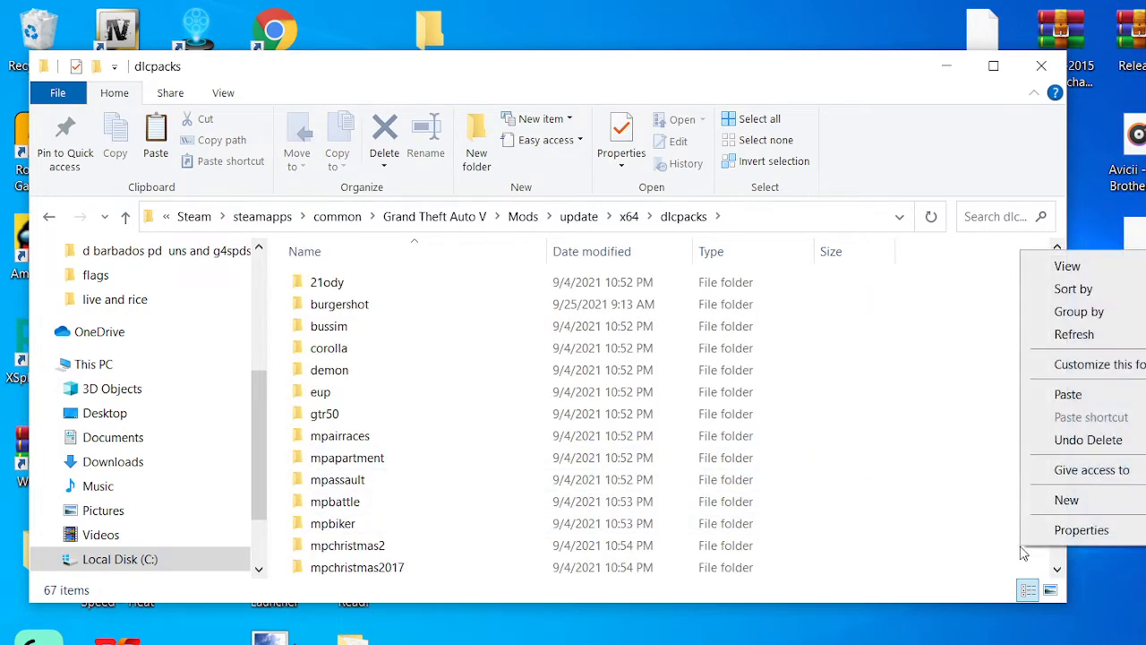
click(1095, 392)
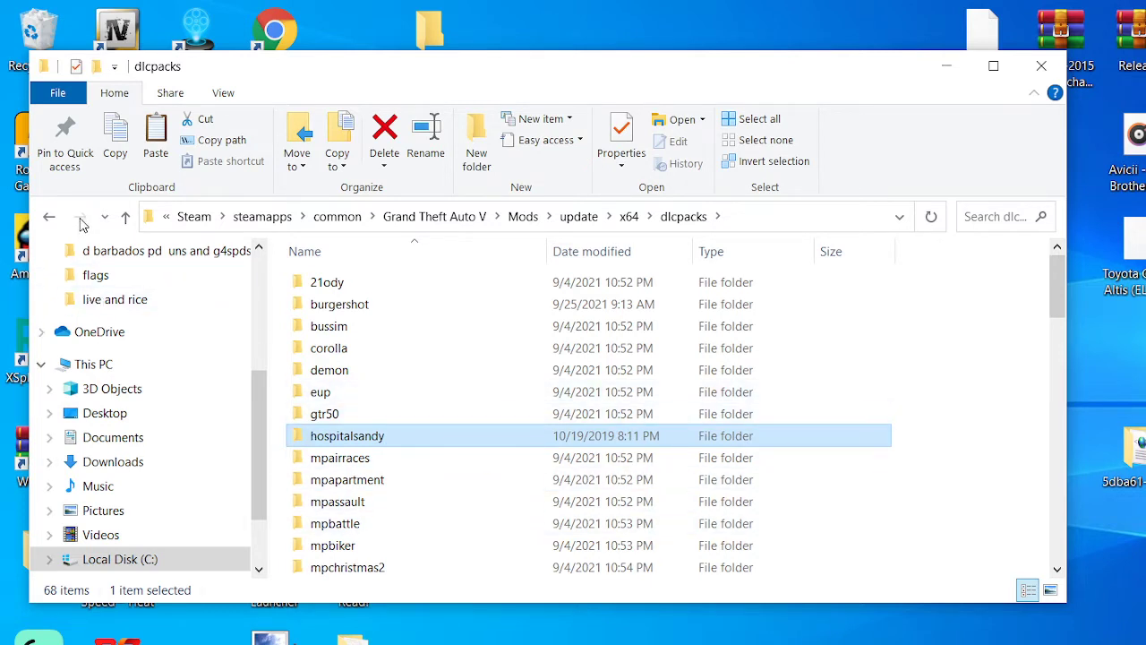
click(932, 219)
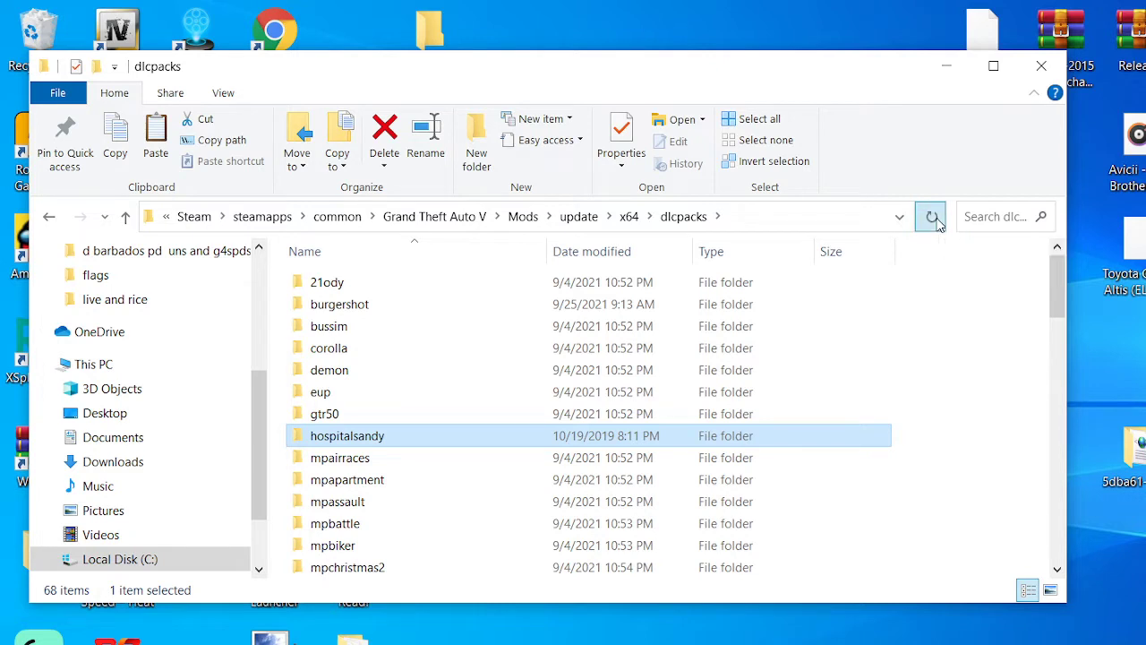
click(1041, 68)
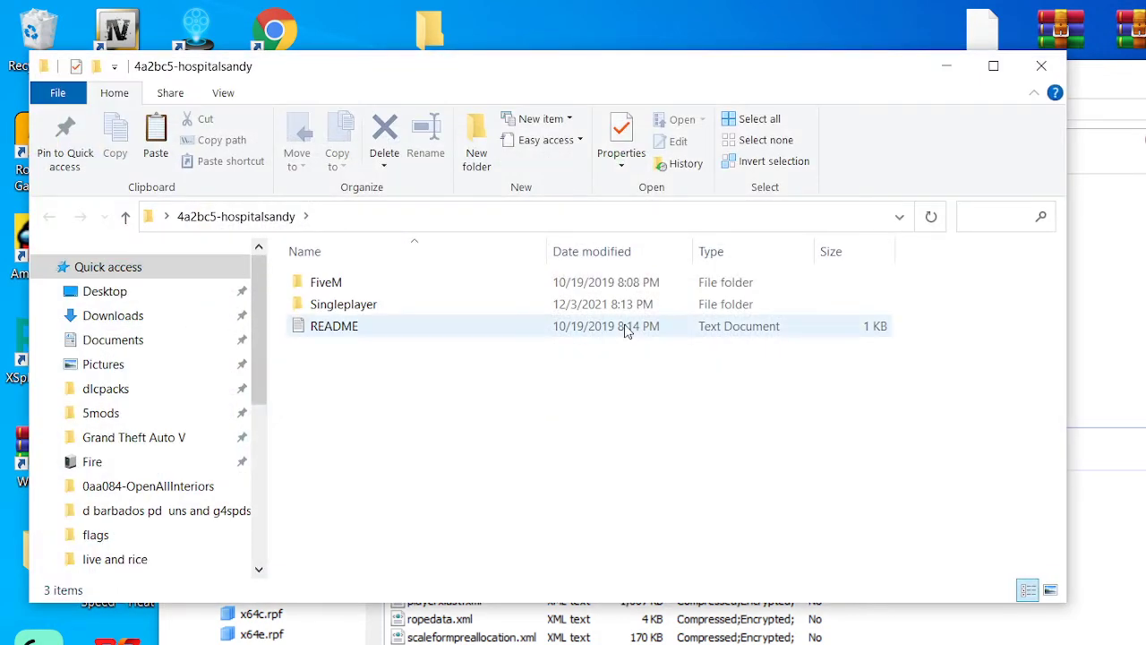
Step: Check the Singleplayer folder inside 4a2bc5-hospitalsandy for remaining files, and close the folder window
click(420, 304)
double_click(424, 304)
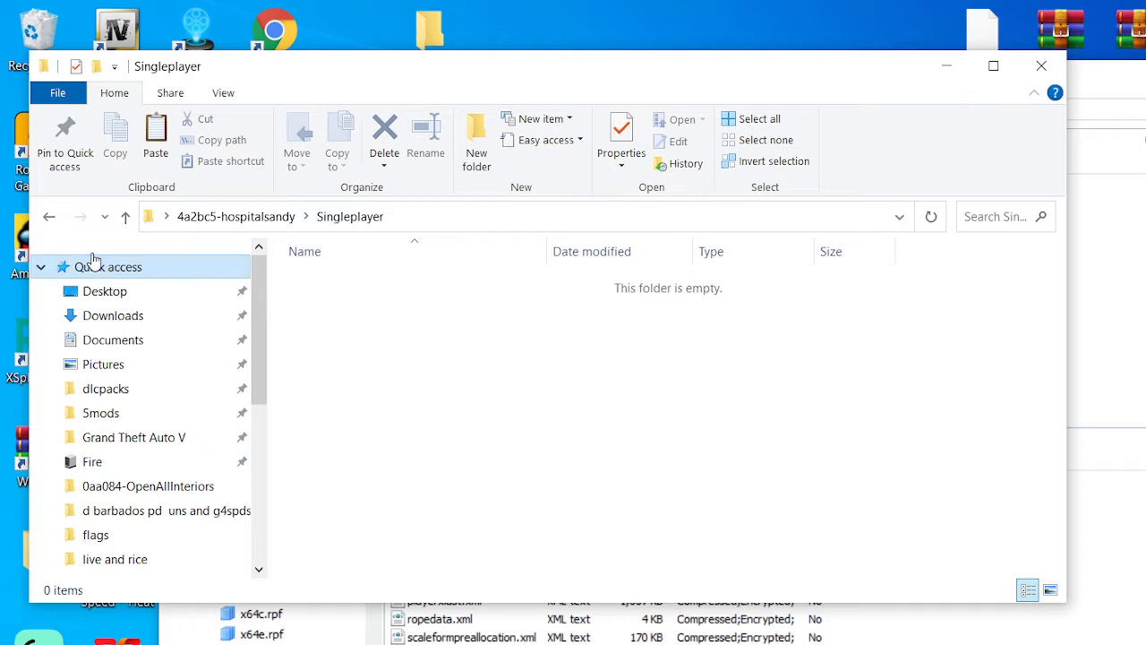
click(44, 217)
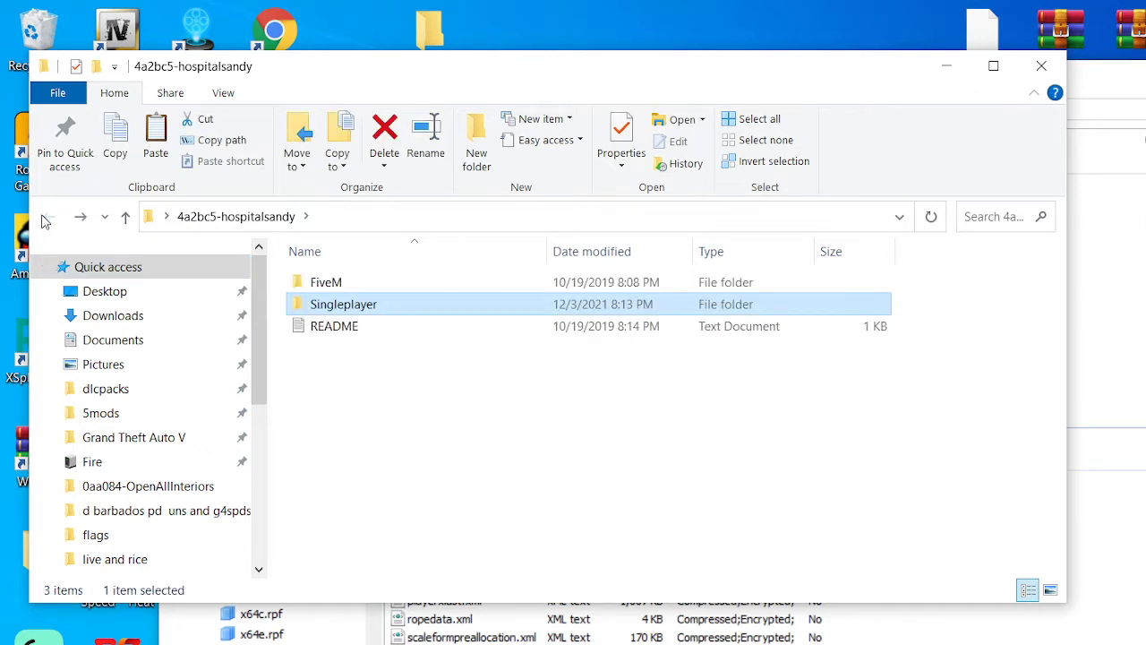
click(366, 284)
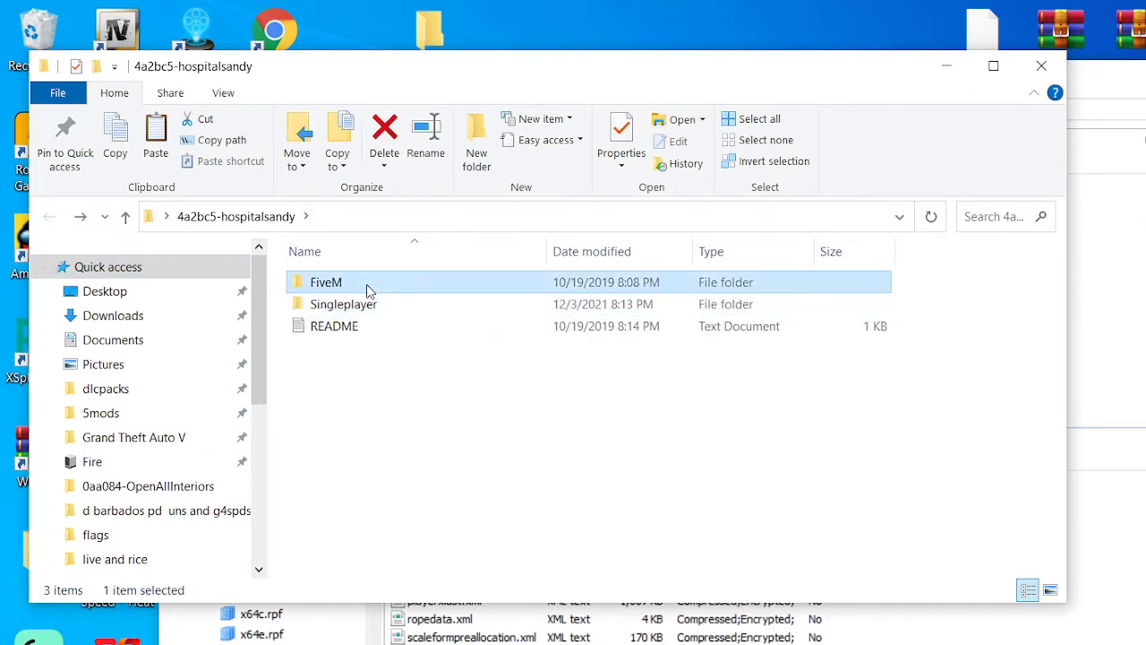
click(365, 305)
double_click(365, 304)
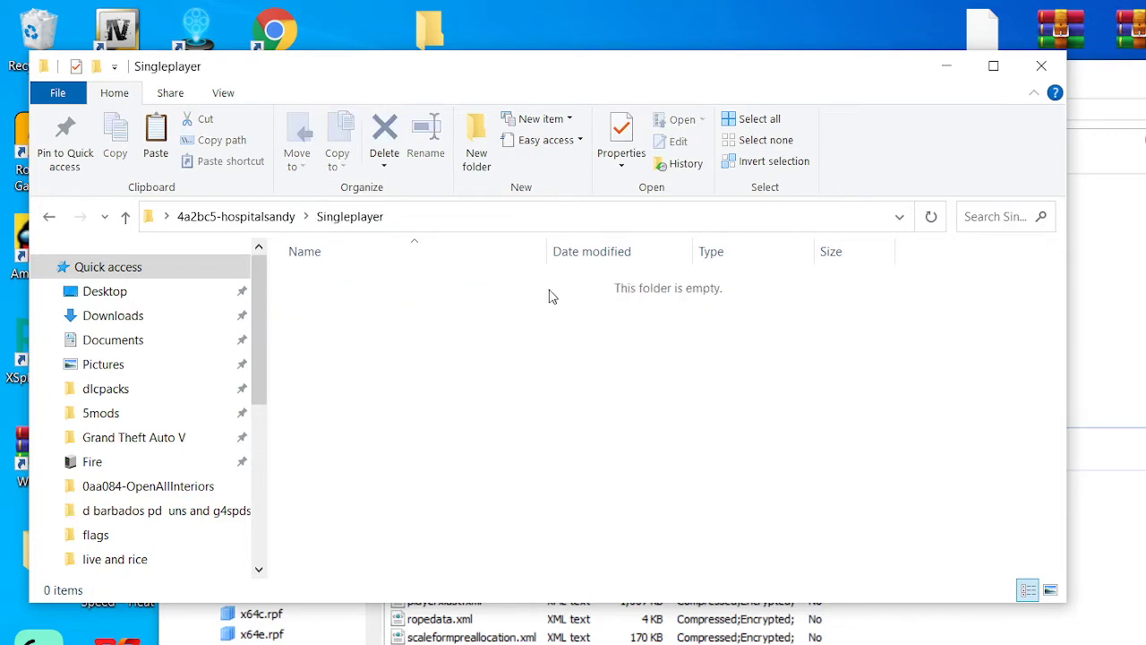
click(1050, 77)
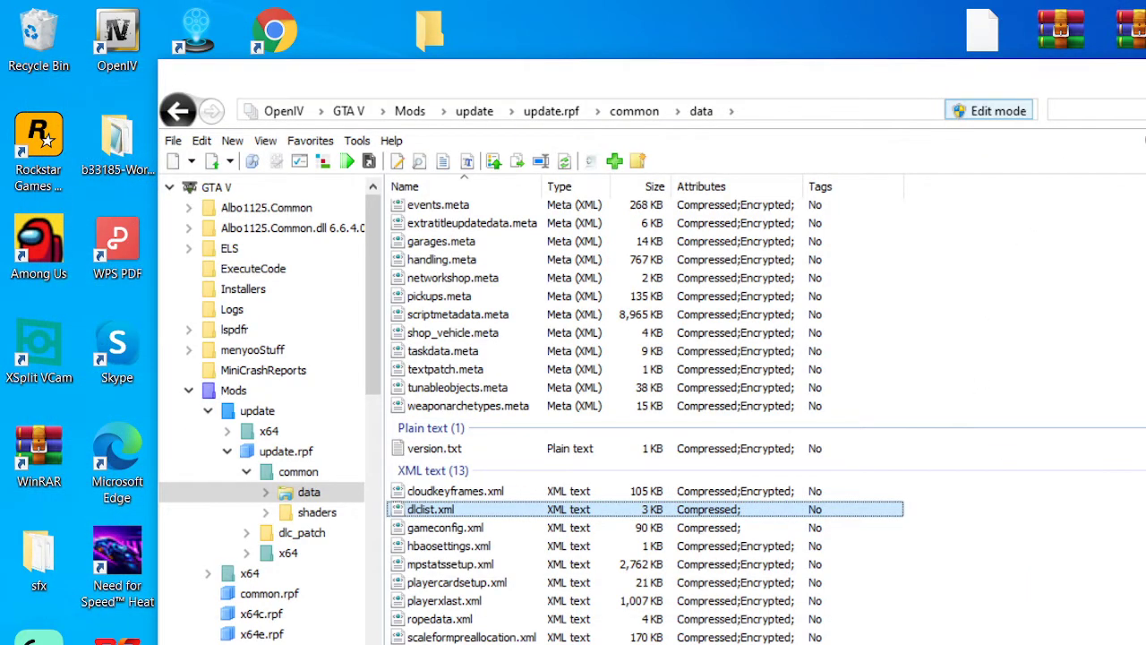
Step: Switch to Chrome and remove the deleted 4a2bc5-hospitalsandy.rar entry from the download list
drag(429, 509, 45, 32)
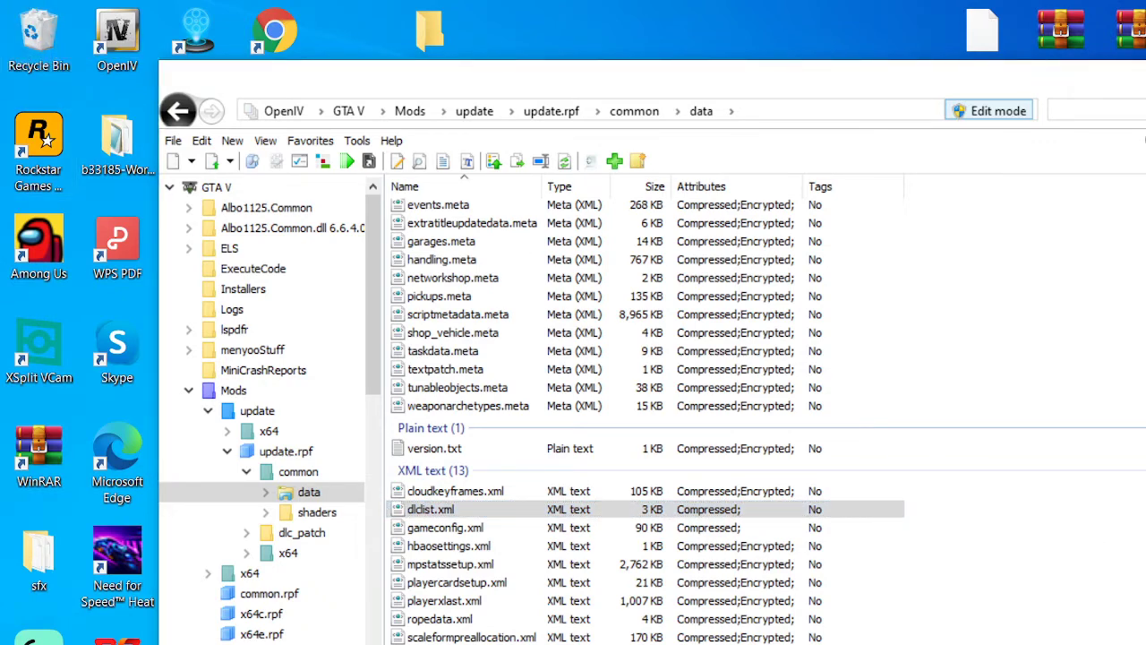
key(super+d)
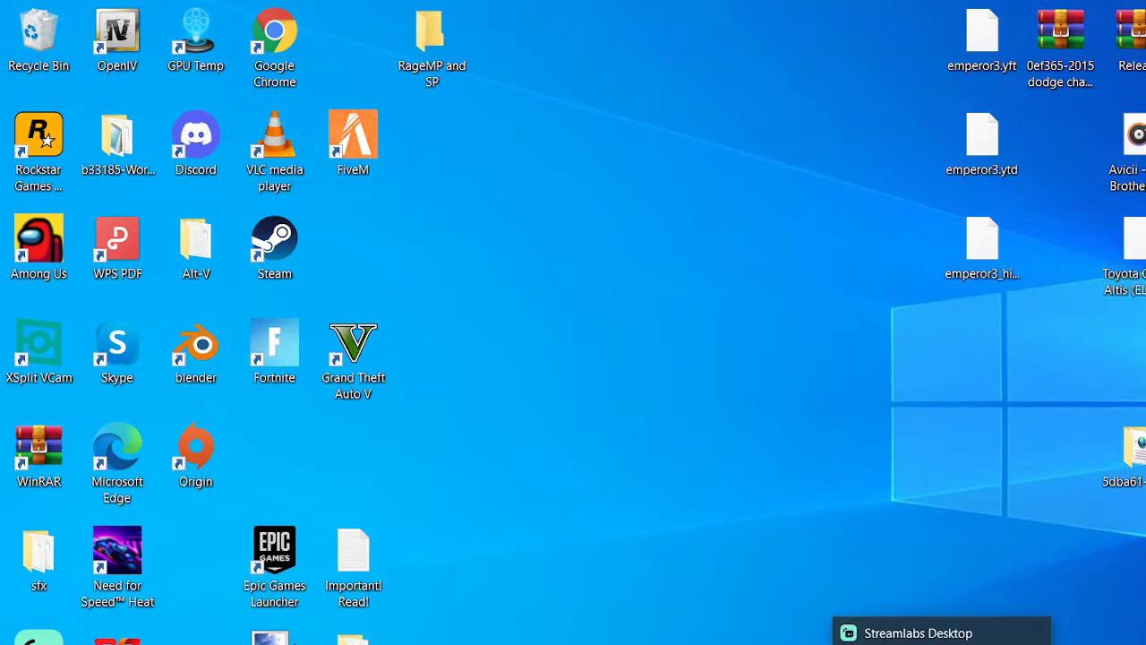
click(754, 633)
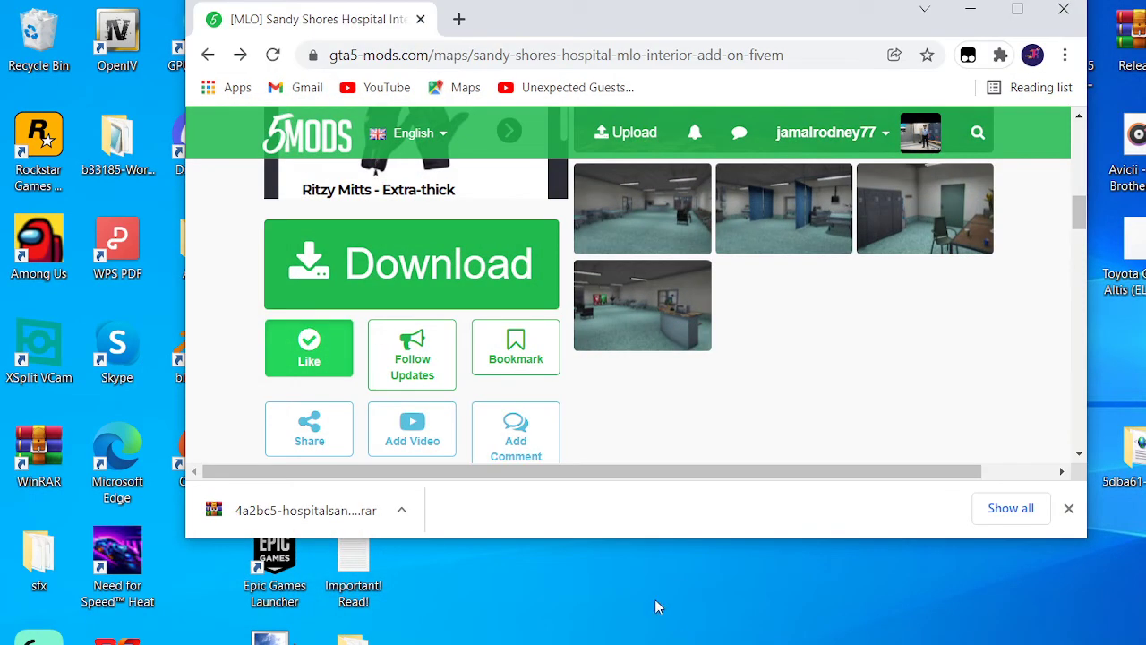
drag(368, 512, 791, 636)
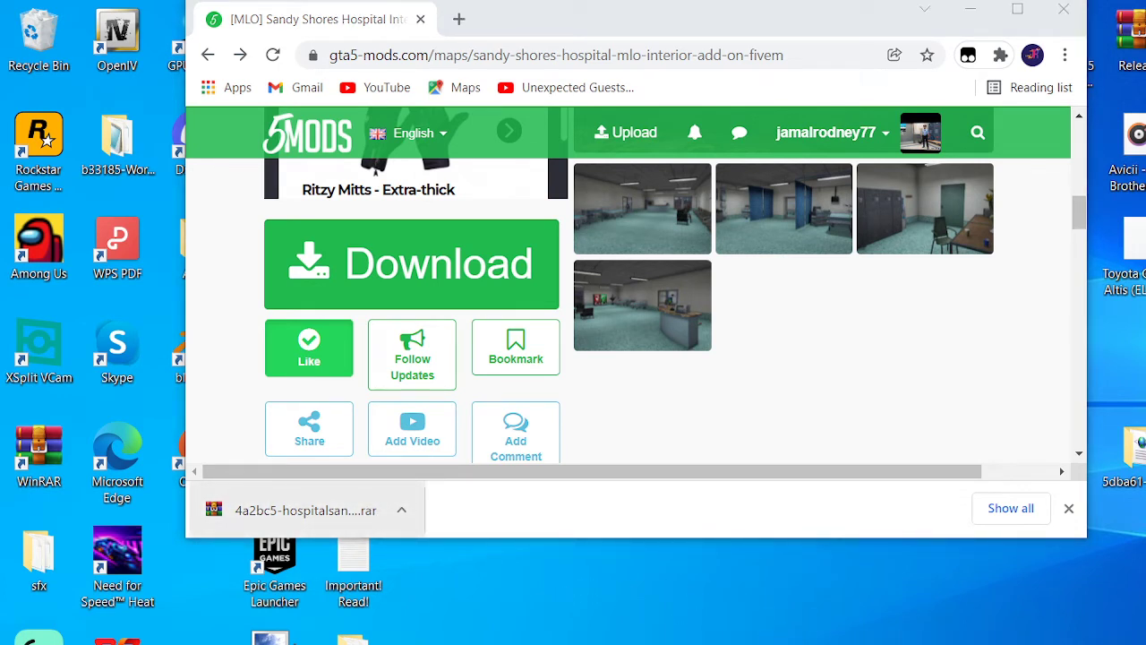
click(350, 518)
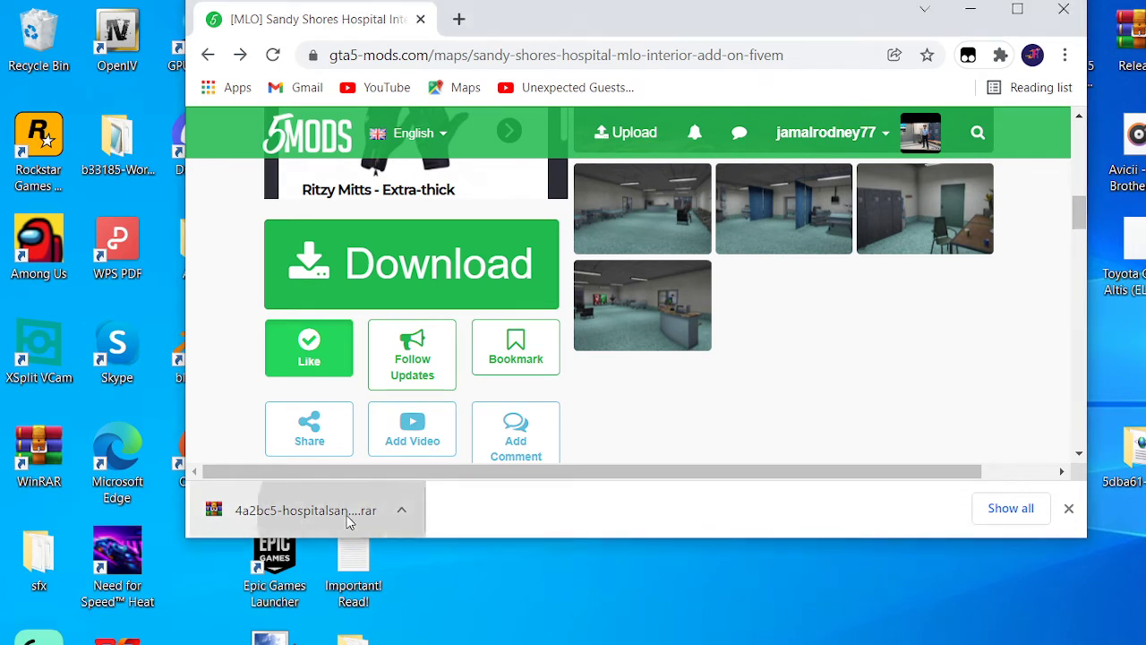
click(1010, 509)
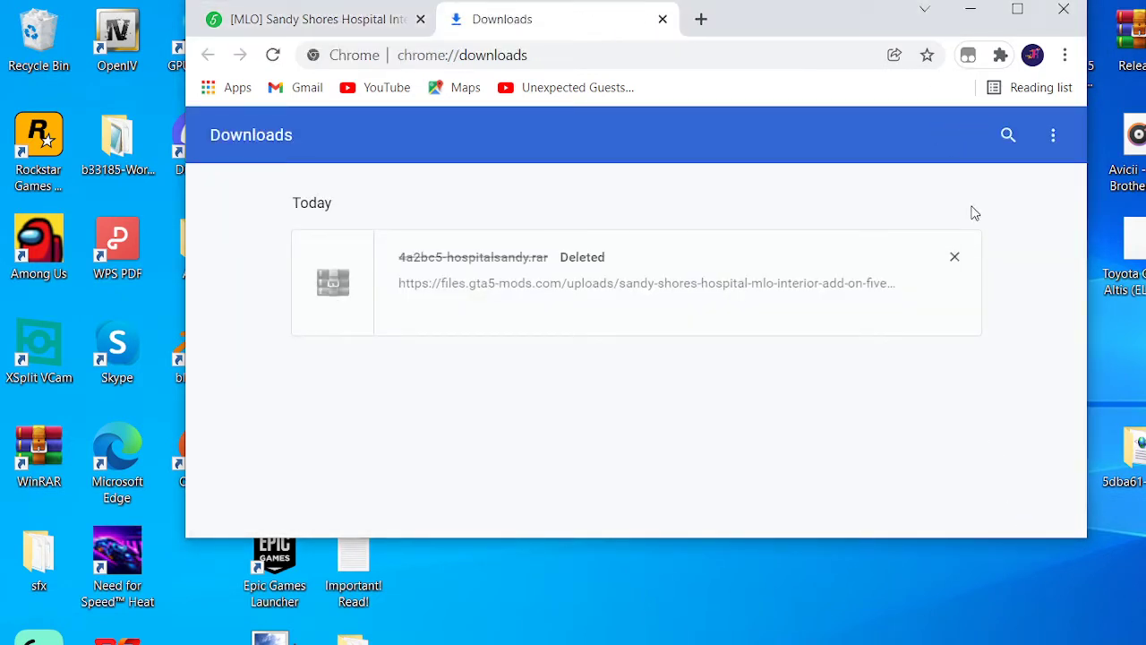
click(953, 256)
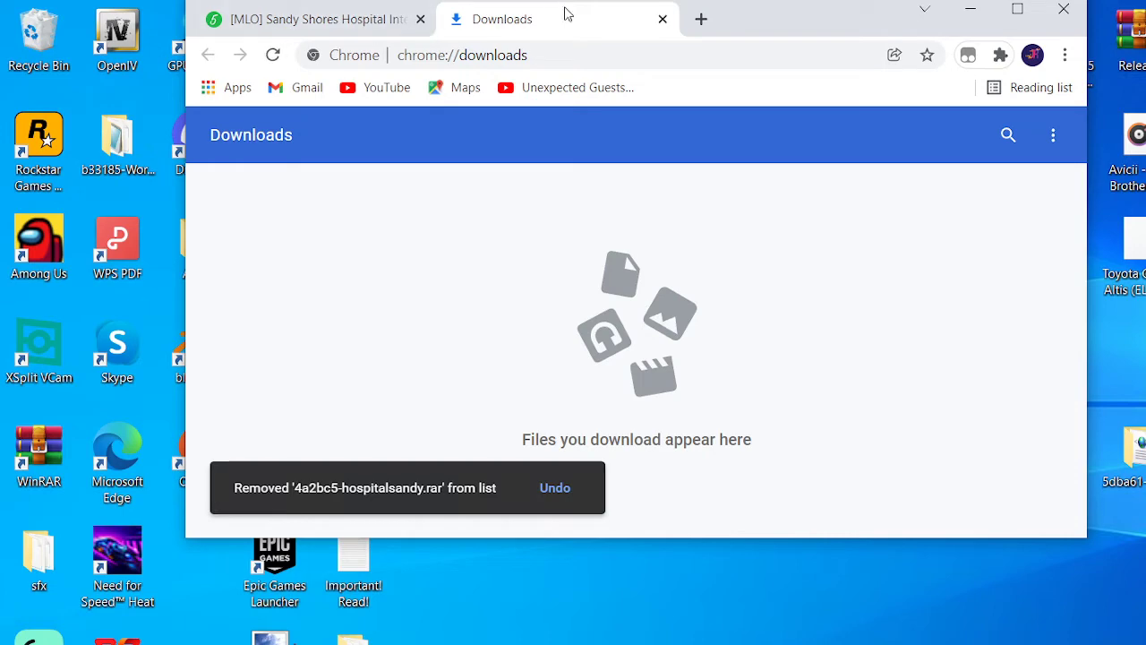
click(663, 19)
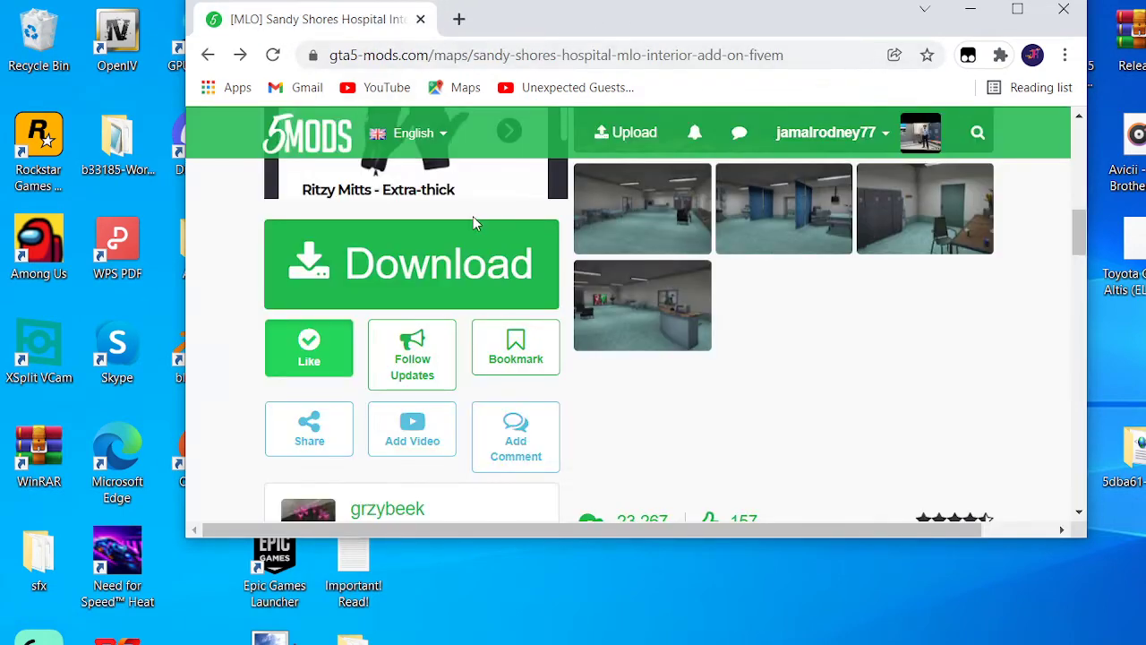
Step: Download the Sandy Shores Hospital mod again and open the Singleplayer folder of its archive in WinRAR
click(459, 265)
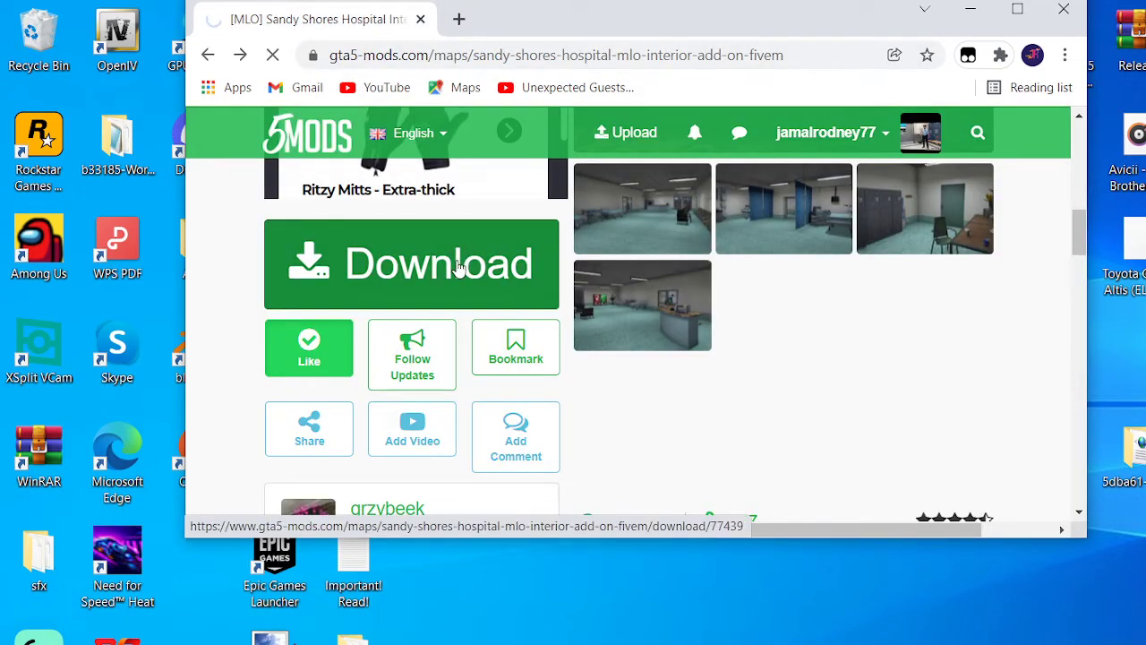
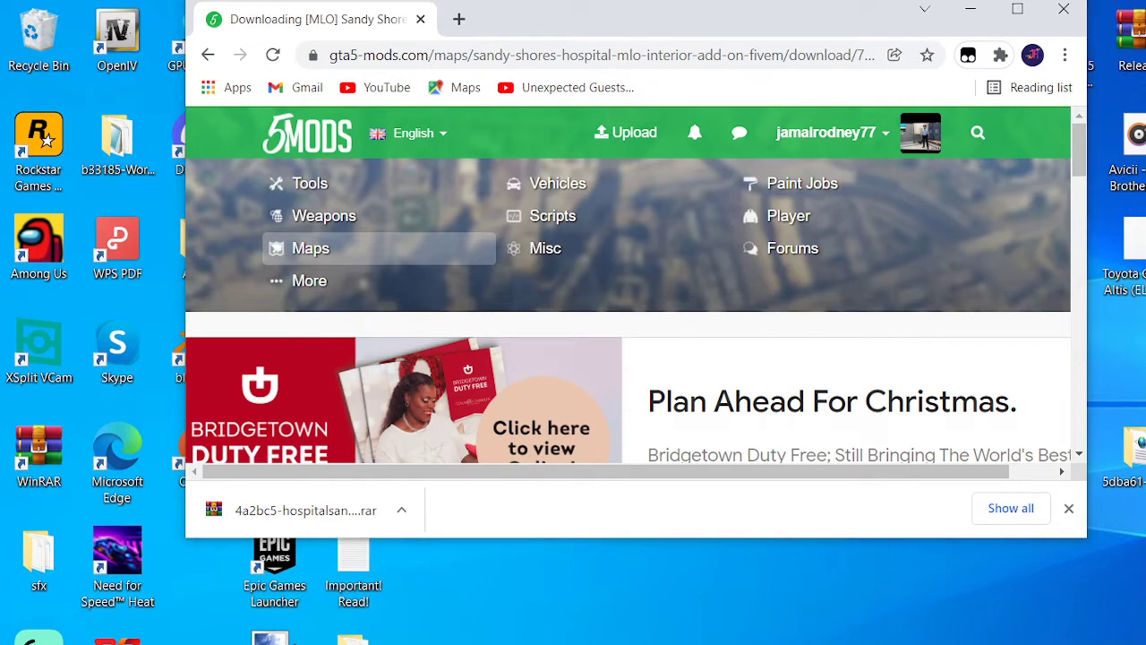
click(306, 509)
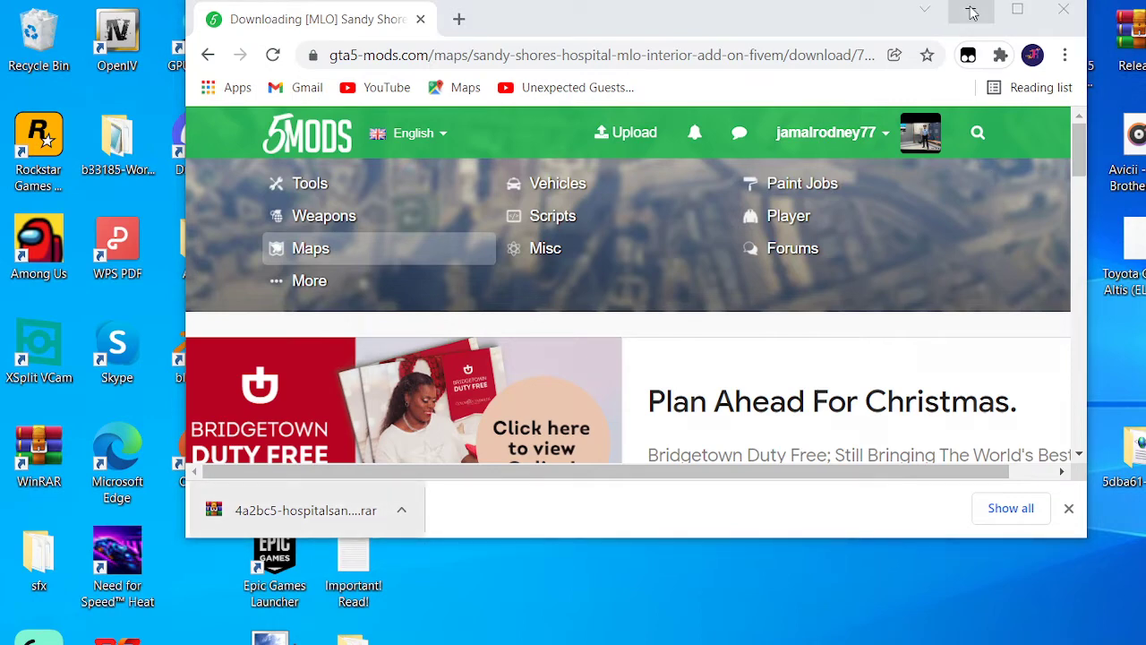
click(973, 12)
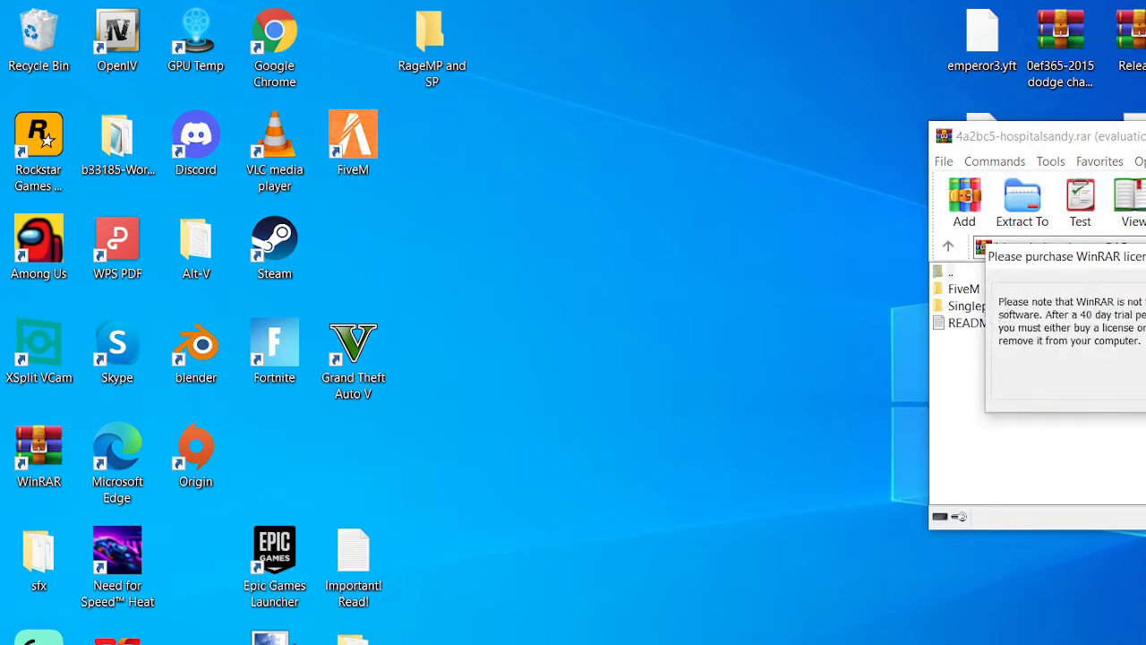
key(Escape)
double_click(997, 306)
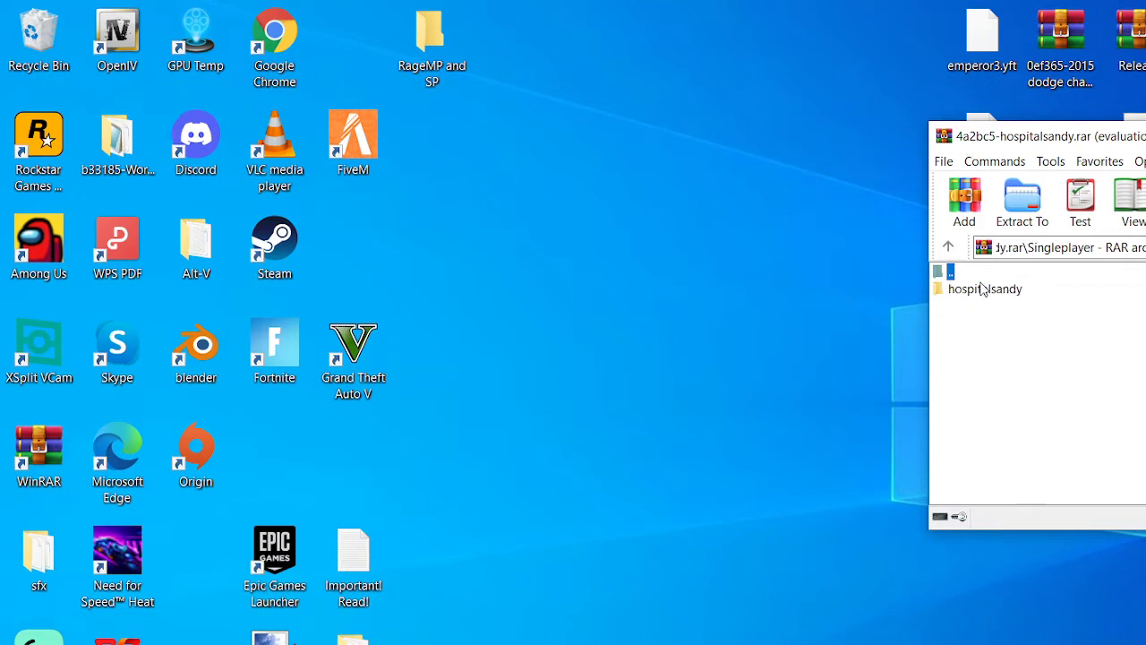
click(982, 287)
right_click(982, 287)
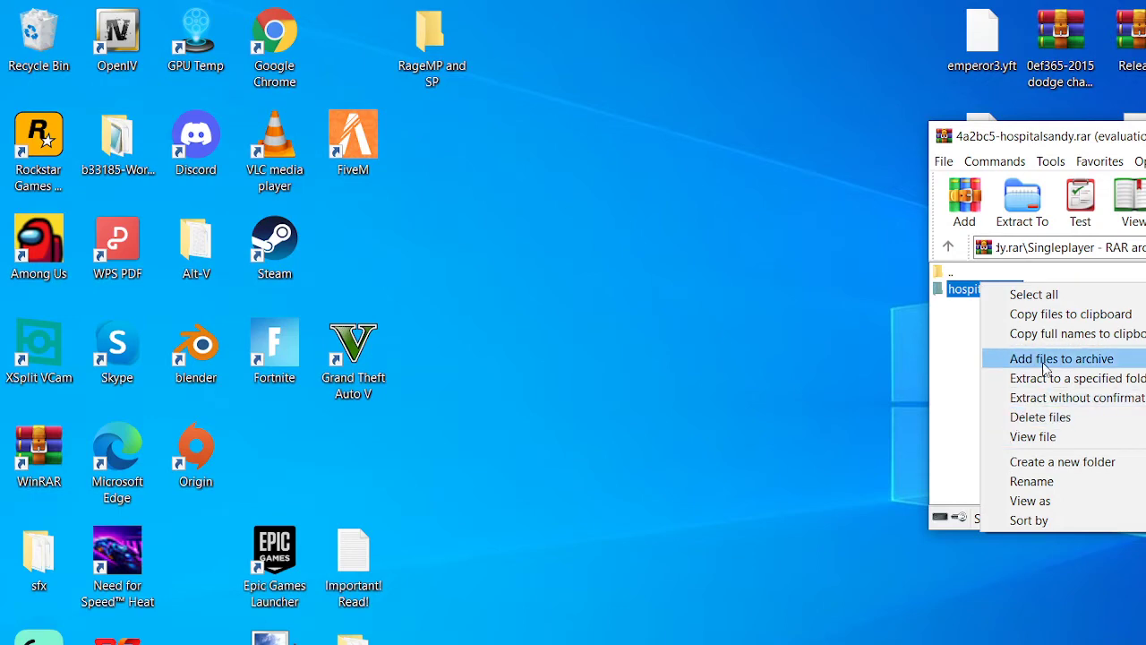
key(Escape)
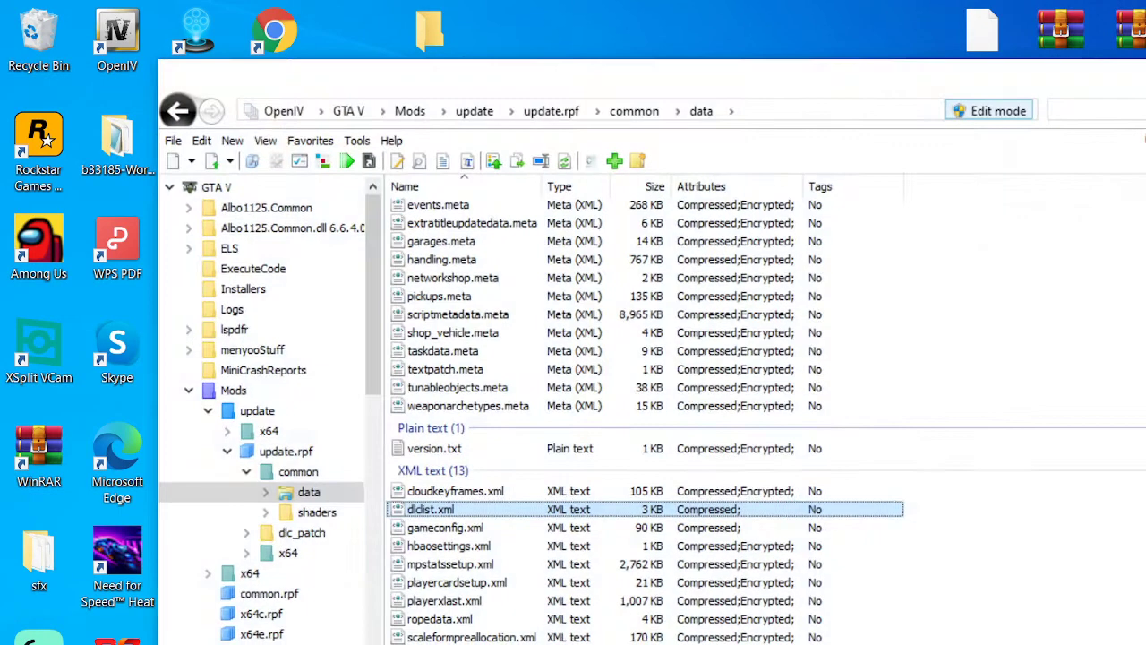
Step: Switch to OpenIV and open dlclist.xml from Mods\update\update.rpf\common\data for editing
click(587, 514)
right_click(588, 520)
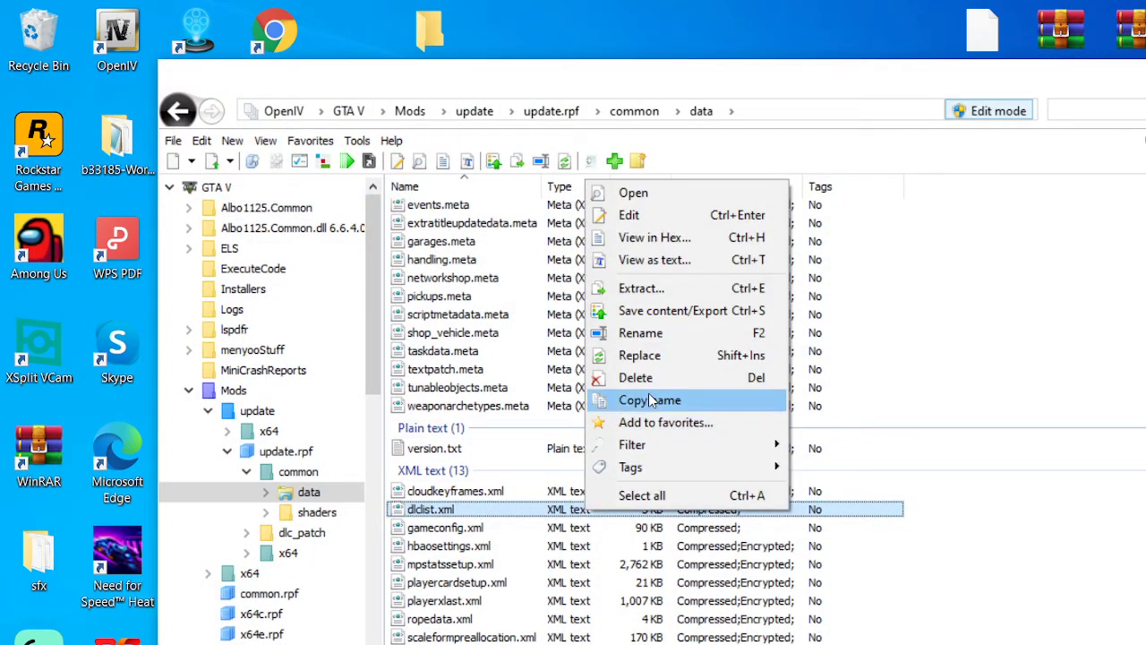
click(656, 215)
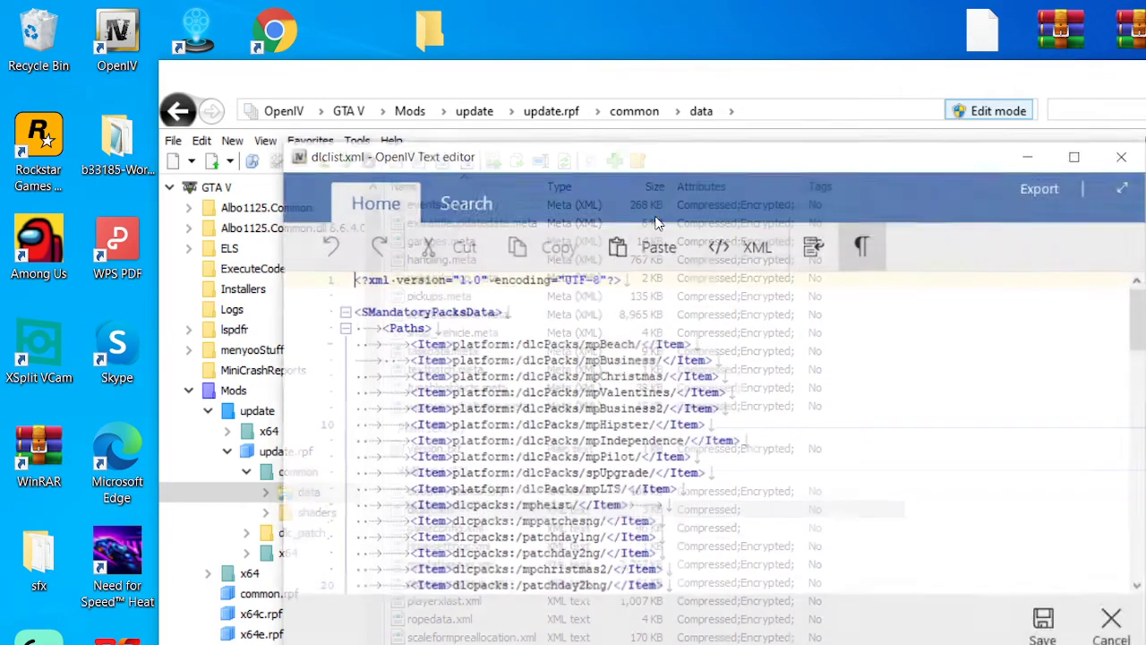
Step: Copy the last tahoe_uc item line at the end of the Paths list in dlclist.xml
scroll(742, 385, down, 15)
scroll(641, 515, down, 3)
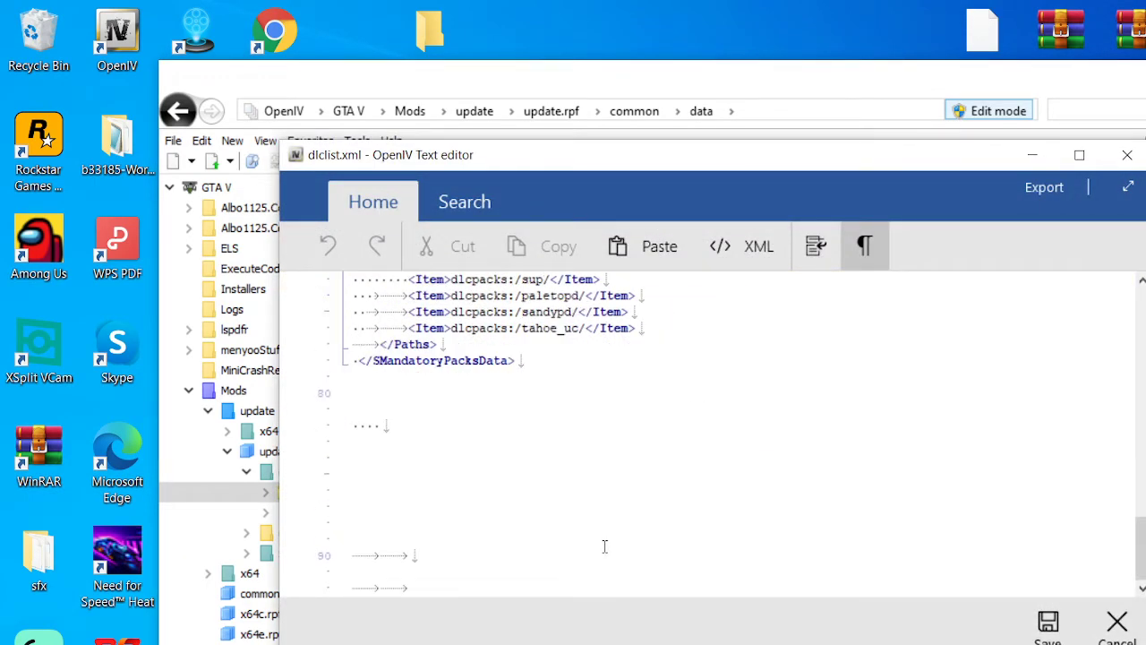
scroll(600, 537, up, 3)
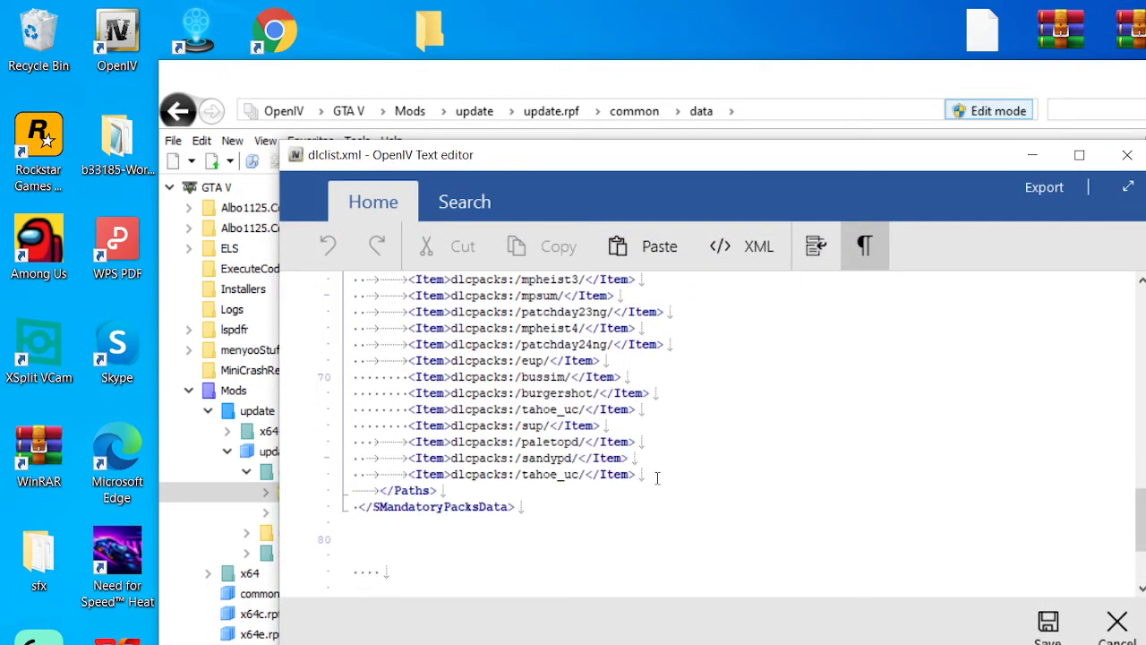
drag(643, 475, 298, 477)
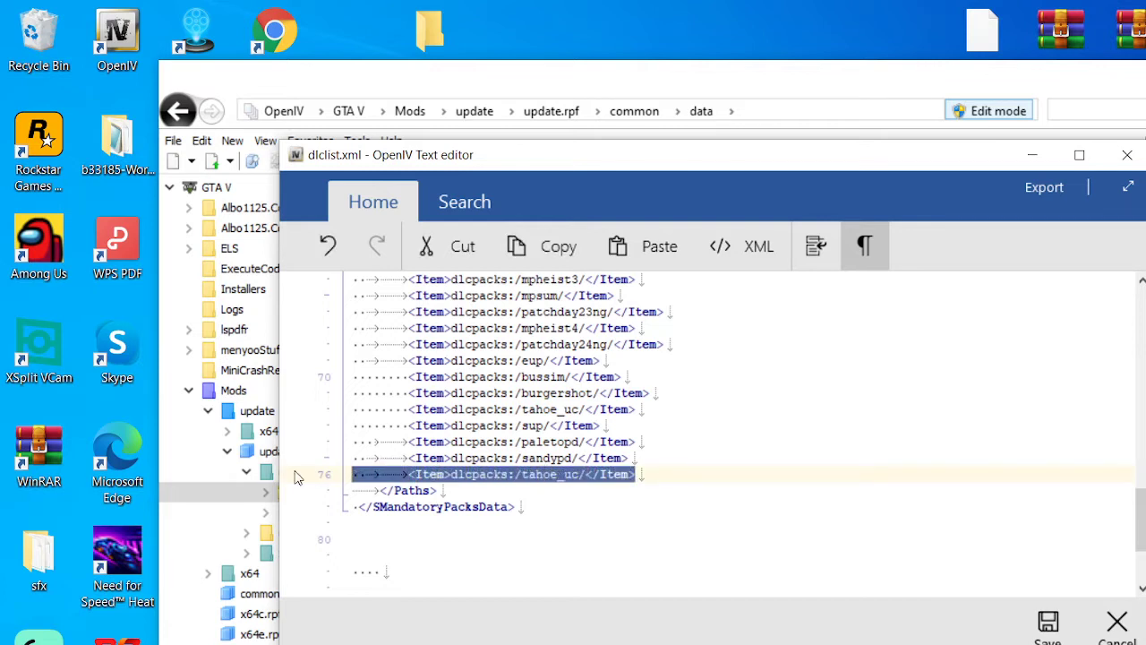
right_click(426, 477)
click(501, 511)
Step: Paste the copied item on a new line 77 above the closing Paths tag and remove its extra indentation
click(636, 475)
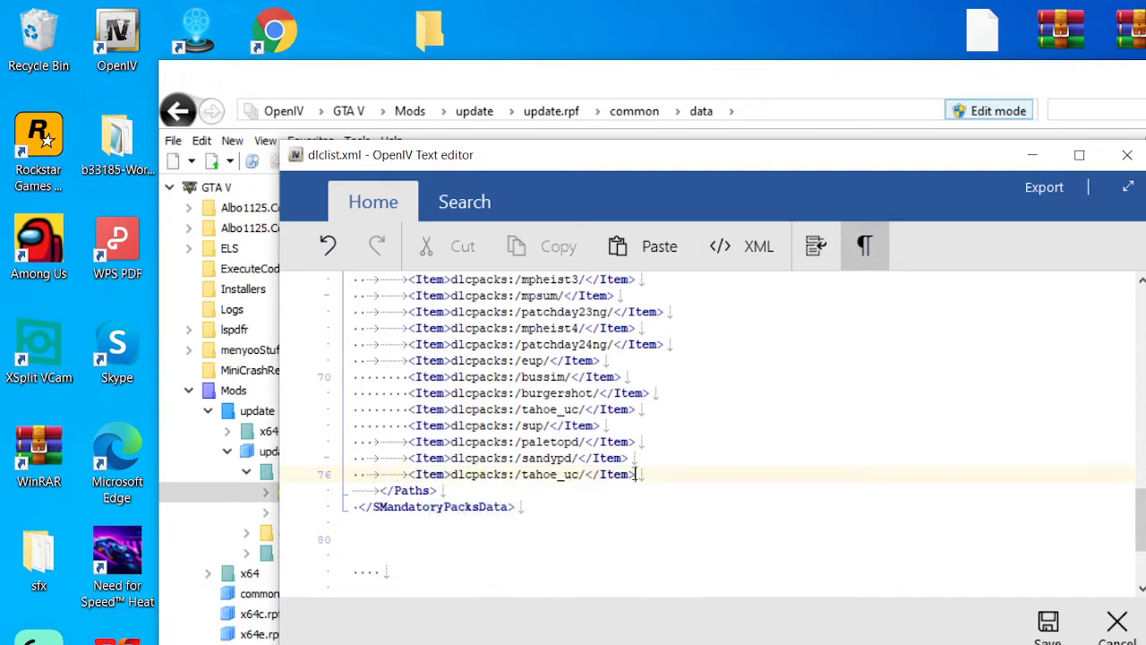
key(Return)
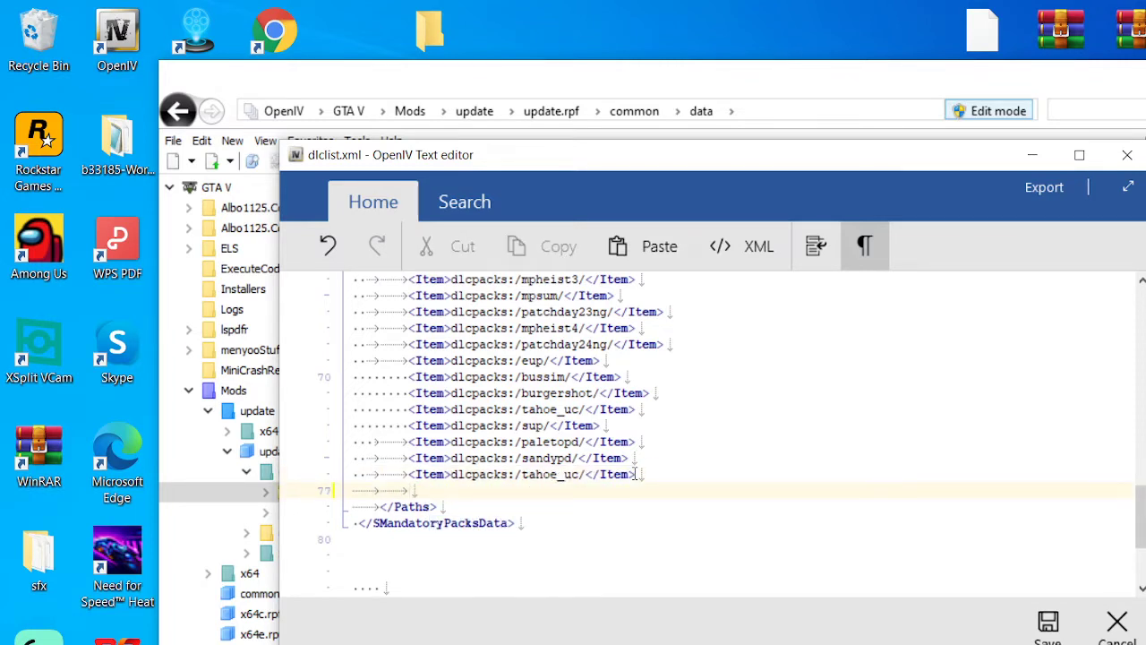
right_click(636, 475)
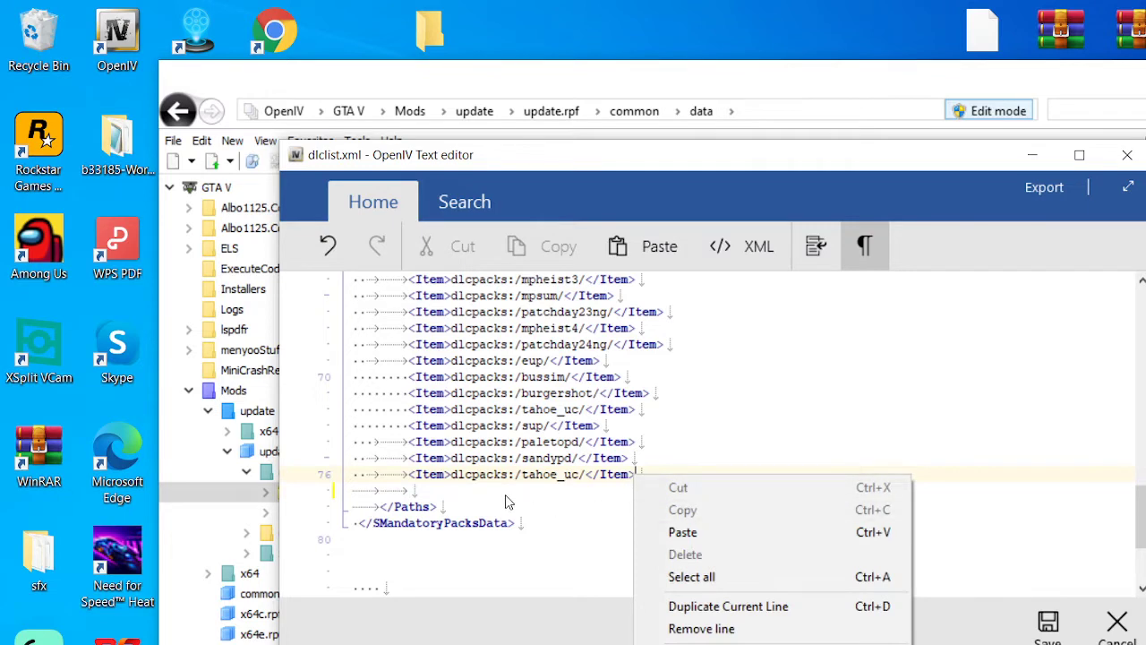
click(475, 491)
right_click(475, 493)
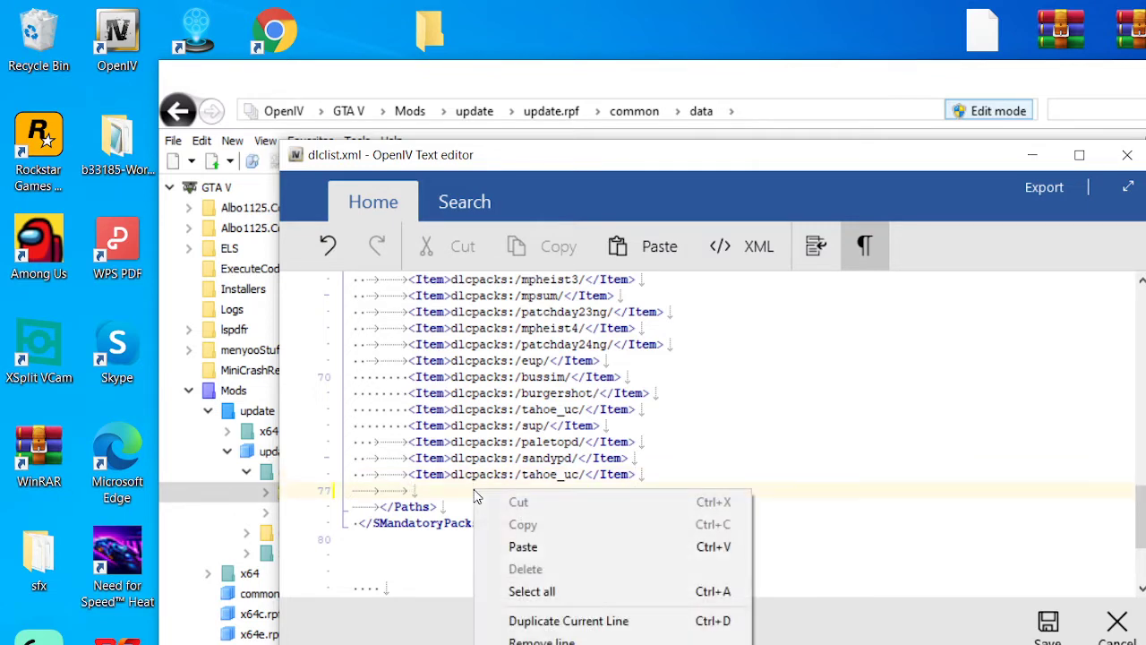
click(527, 542)
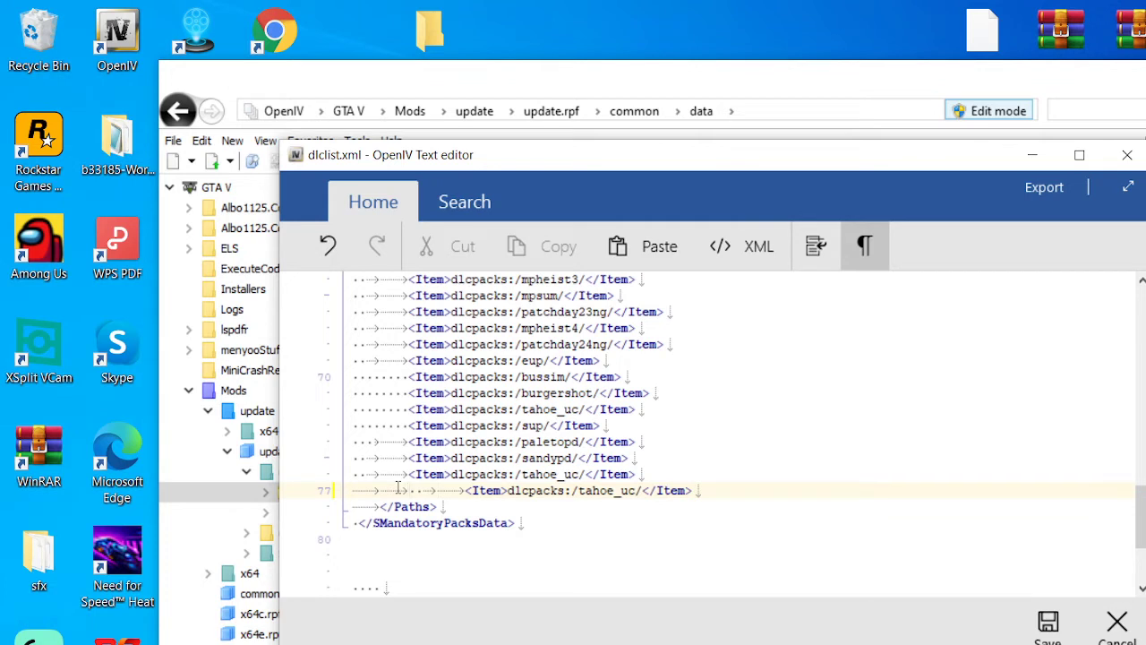
key(Delete)
key(Delete)
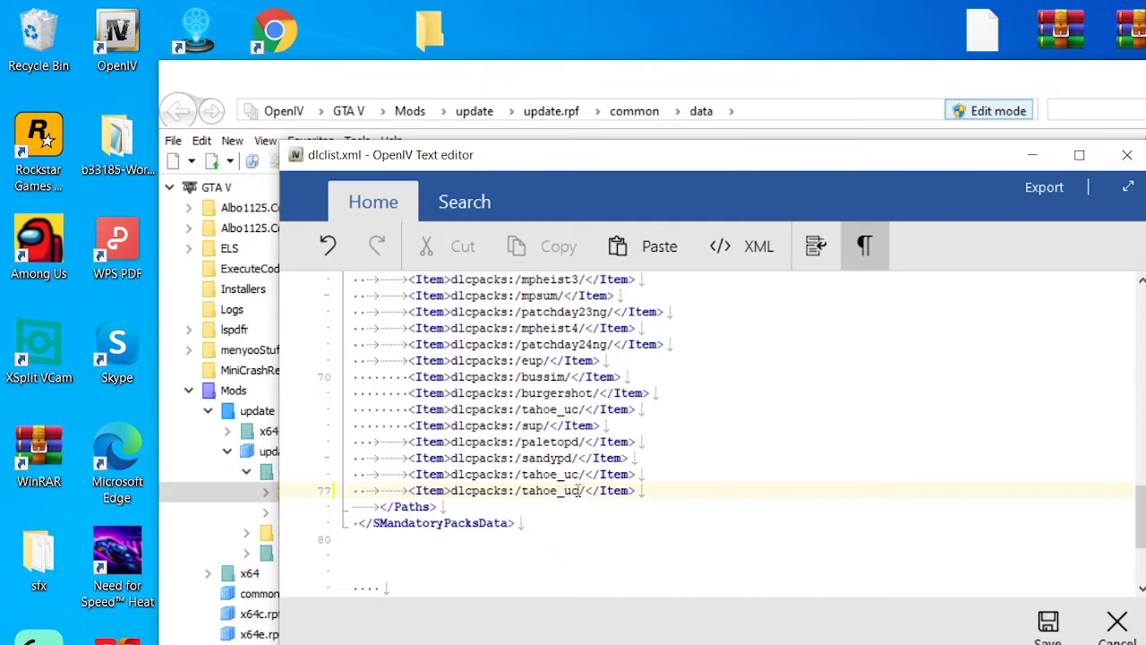
Step: Delete the pack name tahoe_uc from the new item on line 77
drag(578, 490, 523, 488)
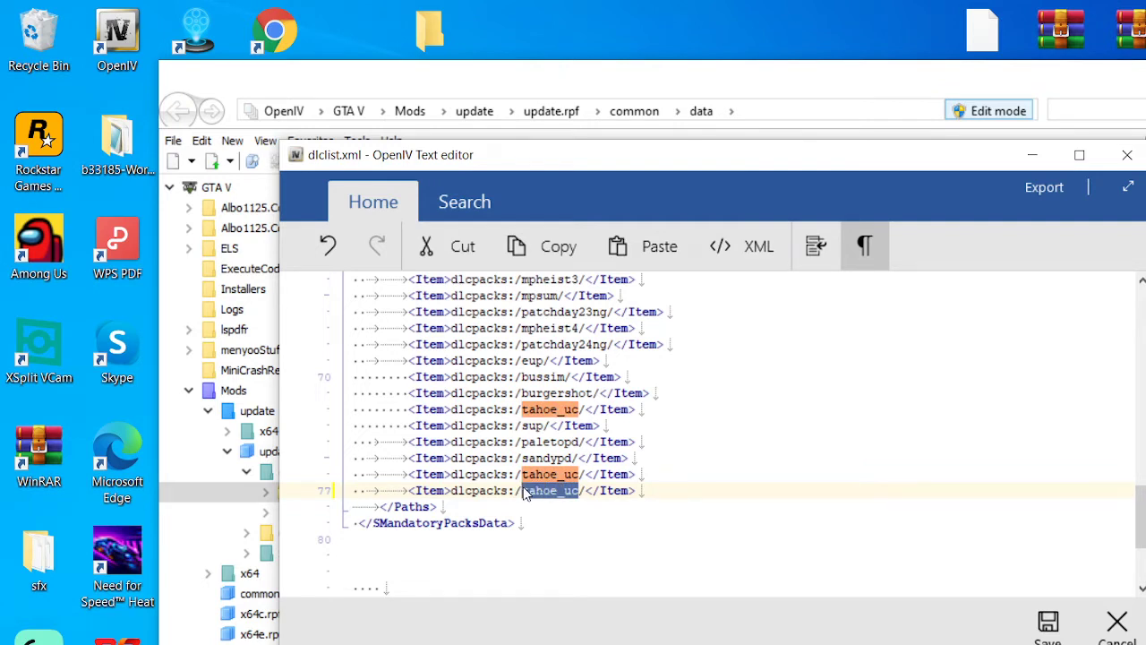
right_click(526, 491)
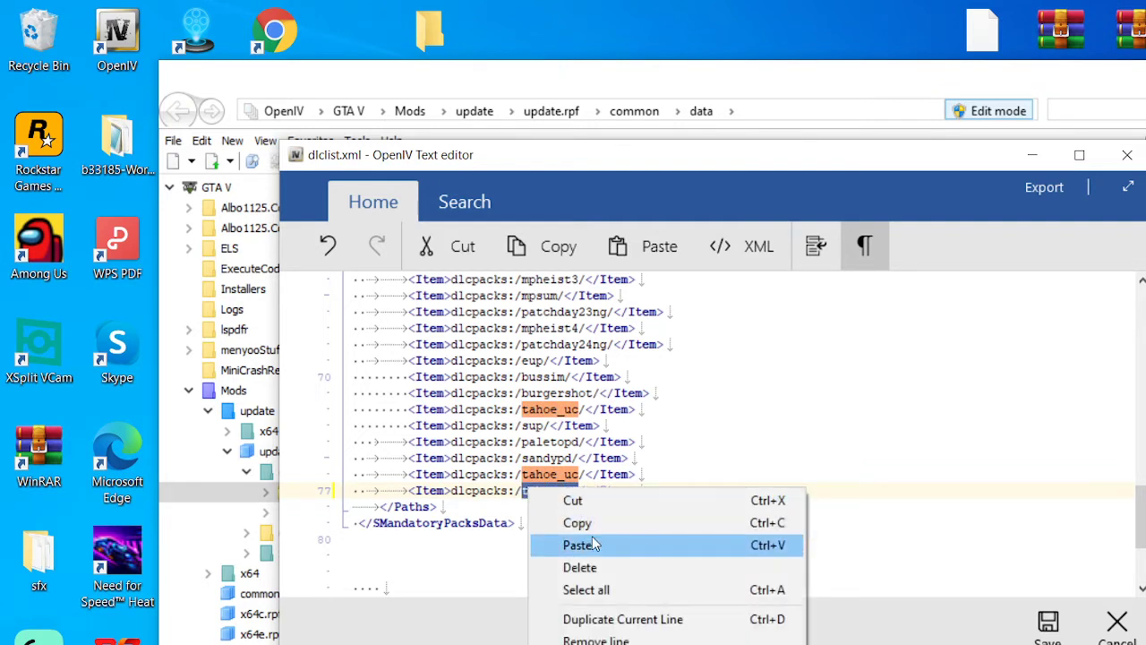
click(594, 567)
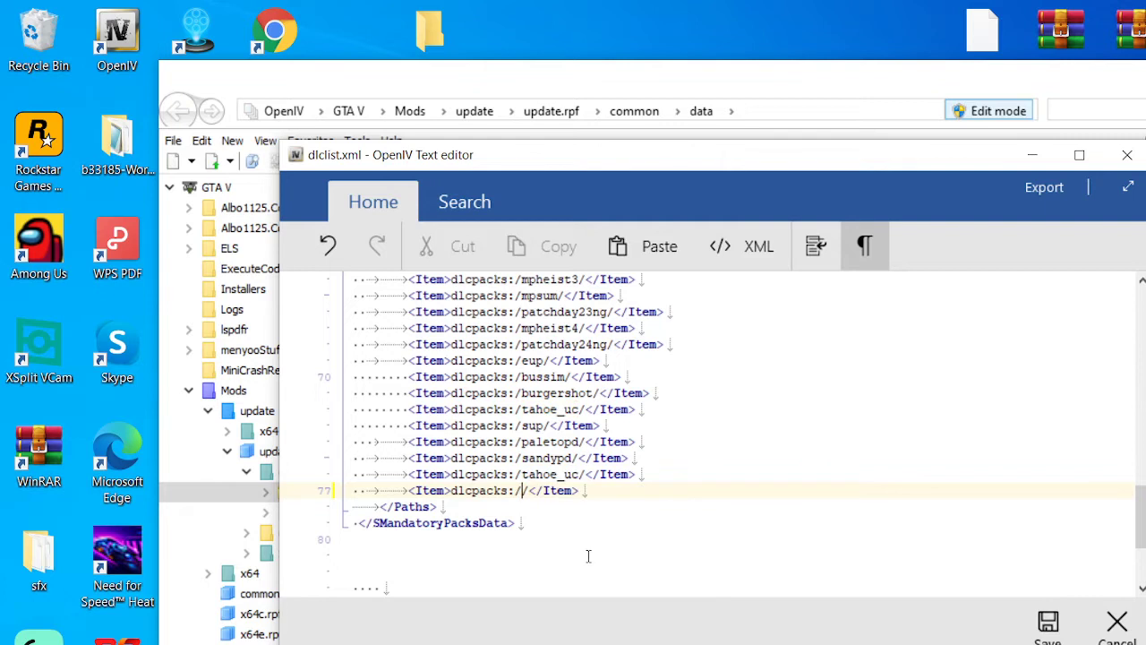
Step: Switch to WinRAR and copy the name of the hospitalsandy folder inside the archive's Singleplayer folder
key(alt+Tab)
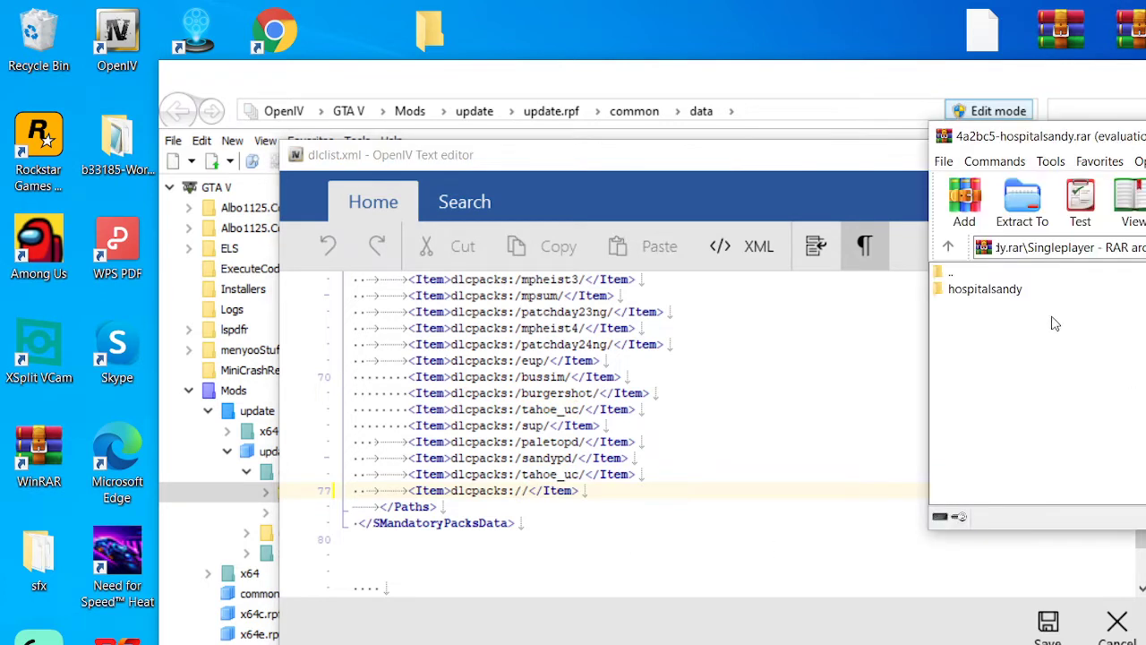
double_click(981, 290)
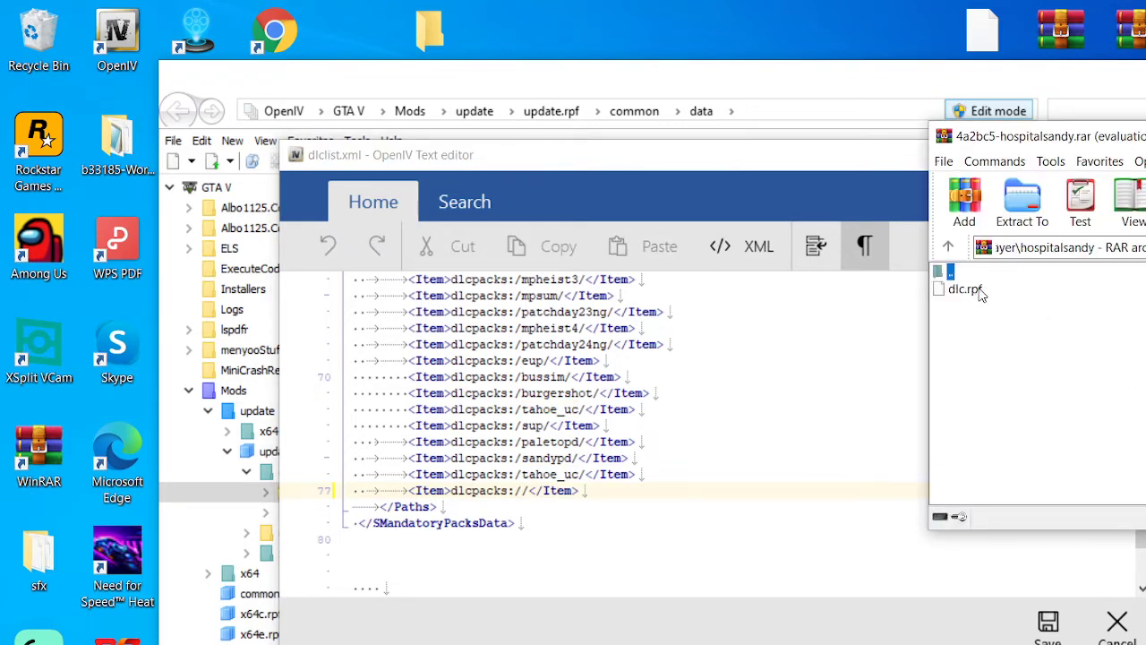
double_click(942, 272)
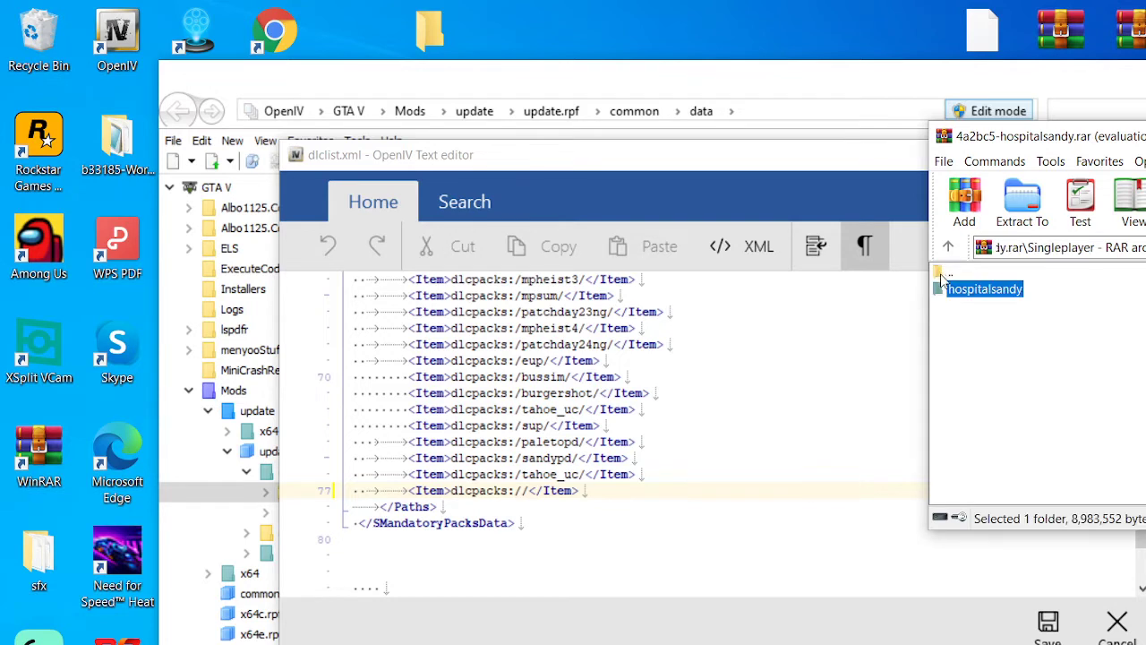
click(980, 295)
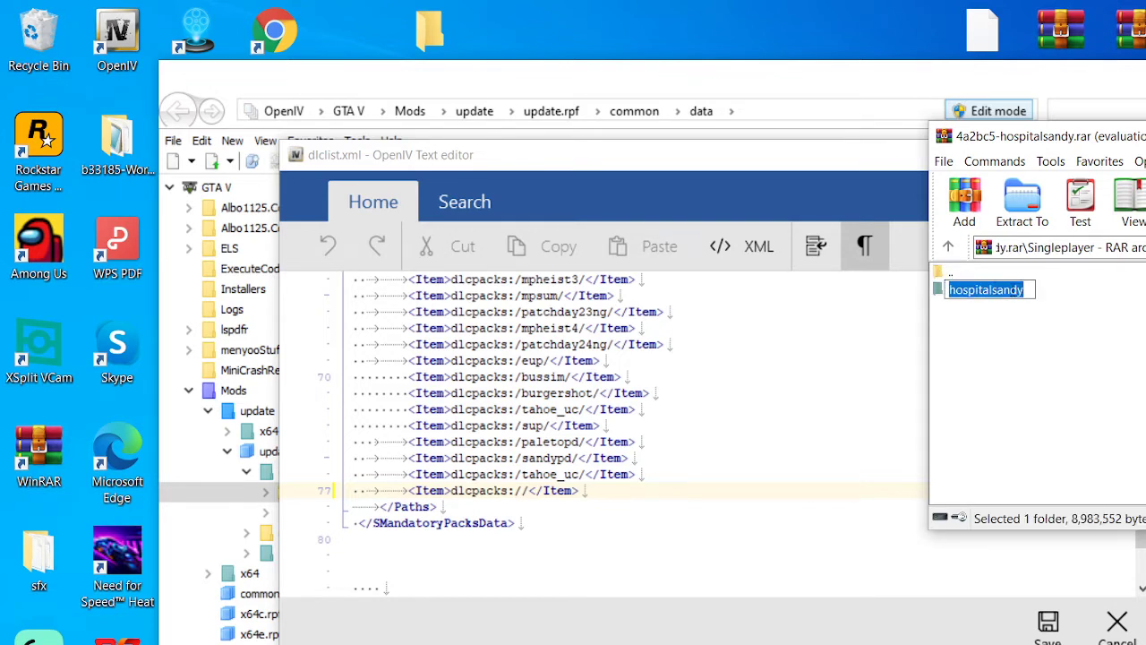
right_click(1010, 291)
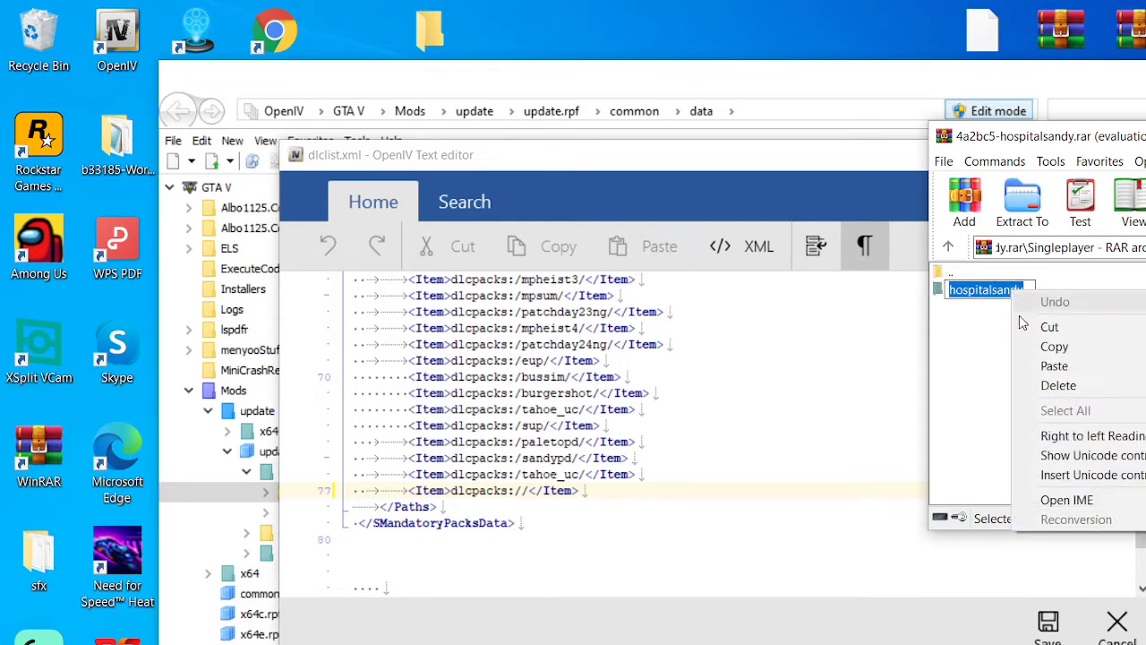
click(1091, 356)
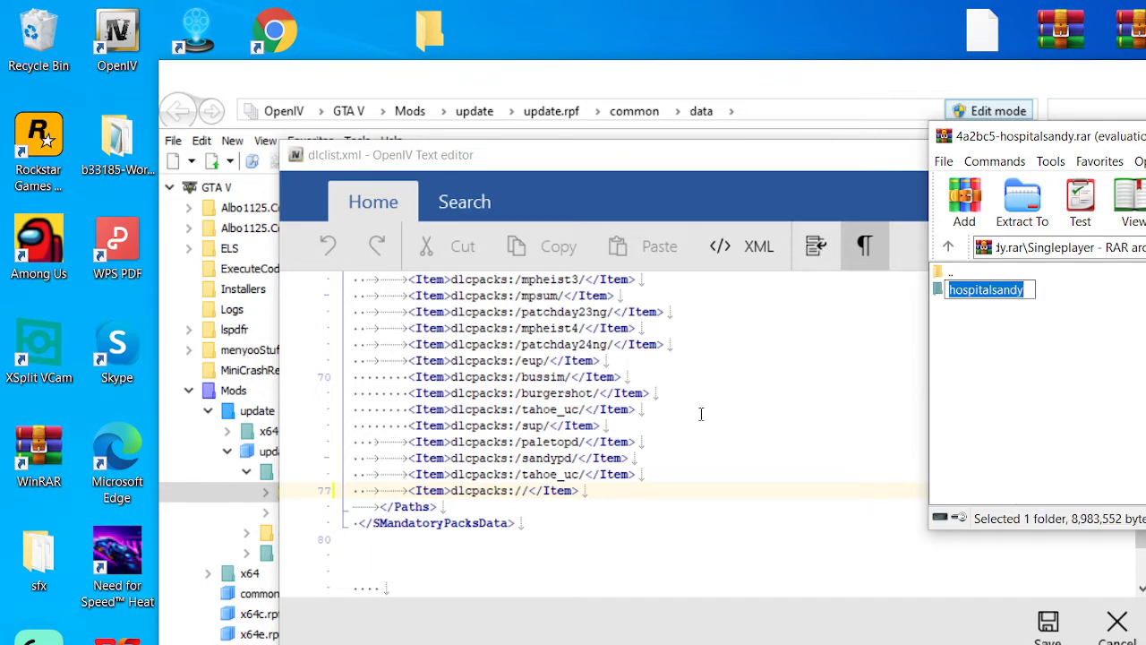
Step: Paste hospitalsandy between the slashes of the new dlcpacks item on line 77 and save dlclist.xml
click(518, 490)
right_click(517, 490)
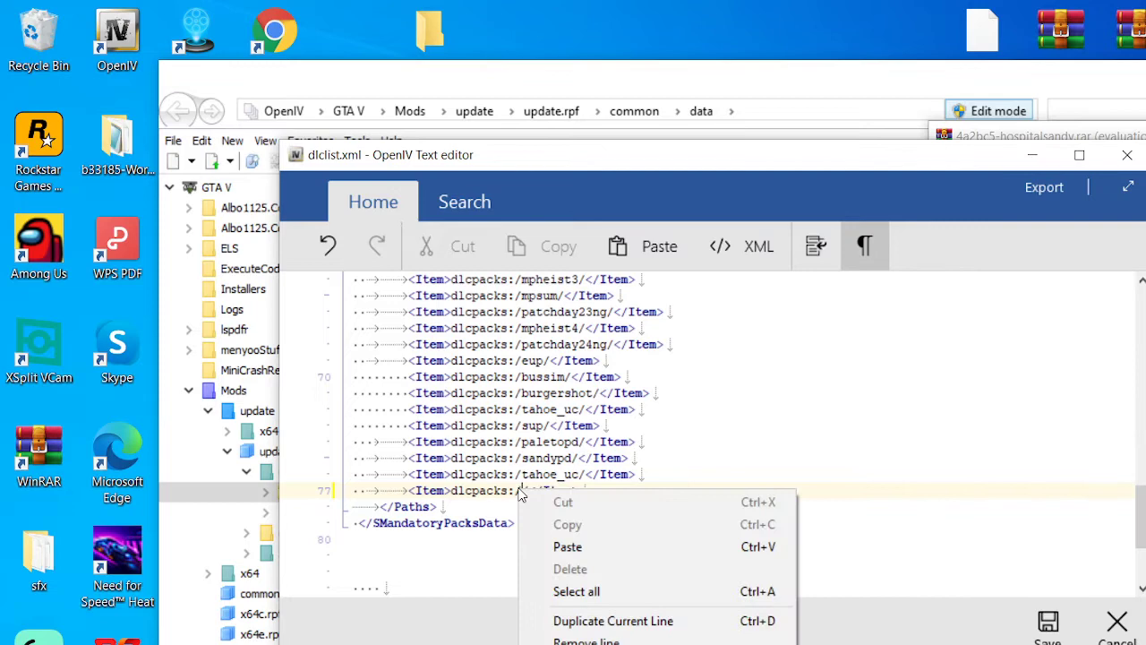
click(566, 546)
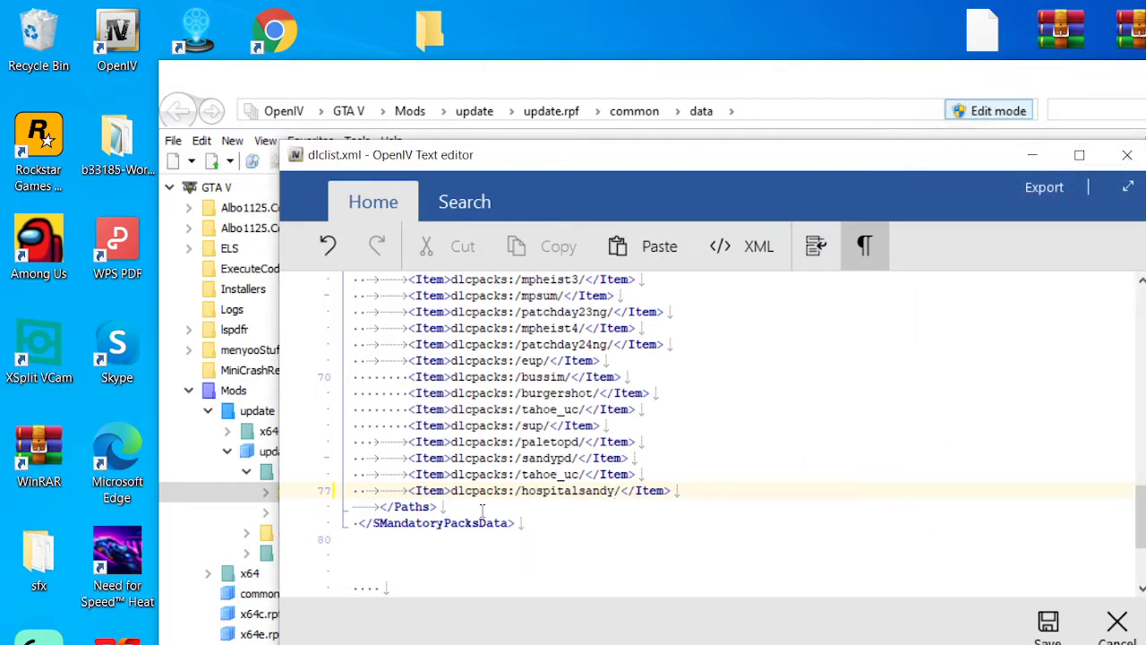
click(483, 507)
click(1047, 627)
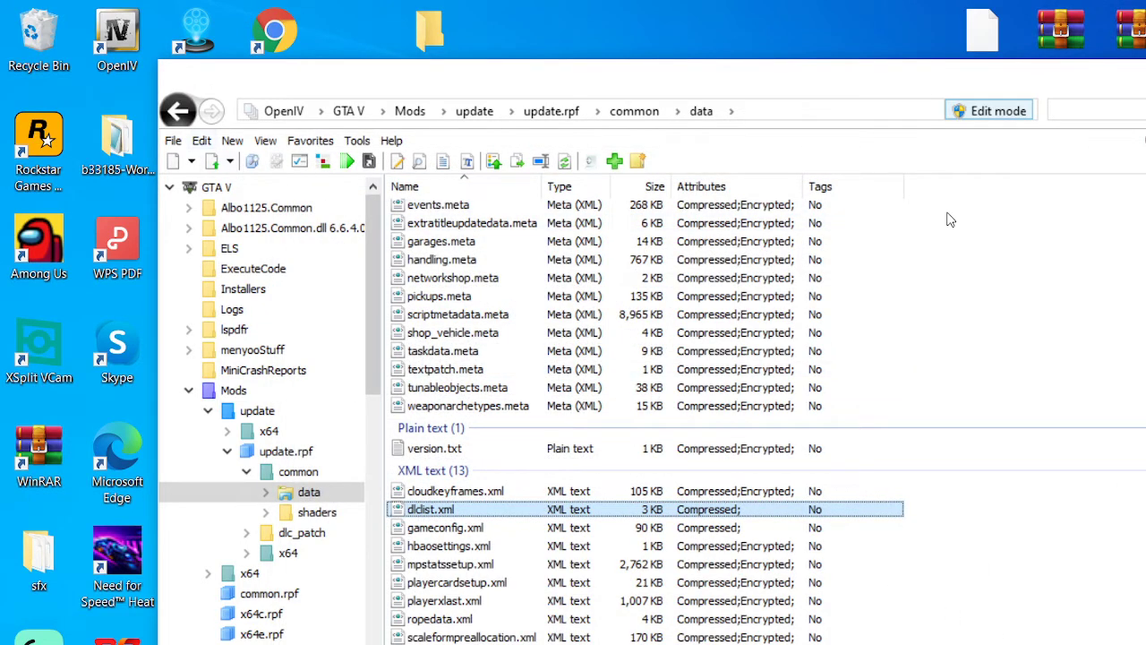
Step: Collapse the Mods folder in OpenIV's folder tree and turn Edit mode off
click(1002, 114)
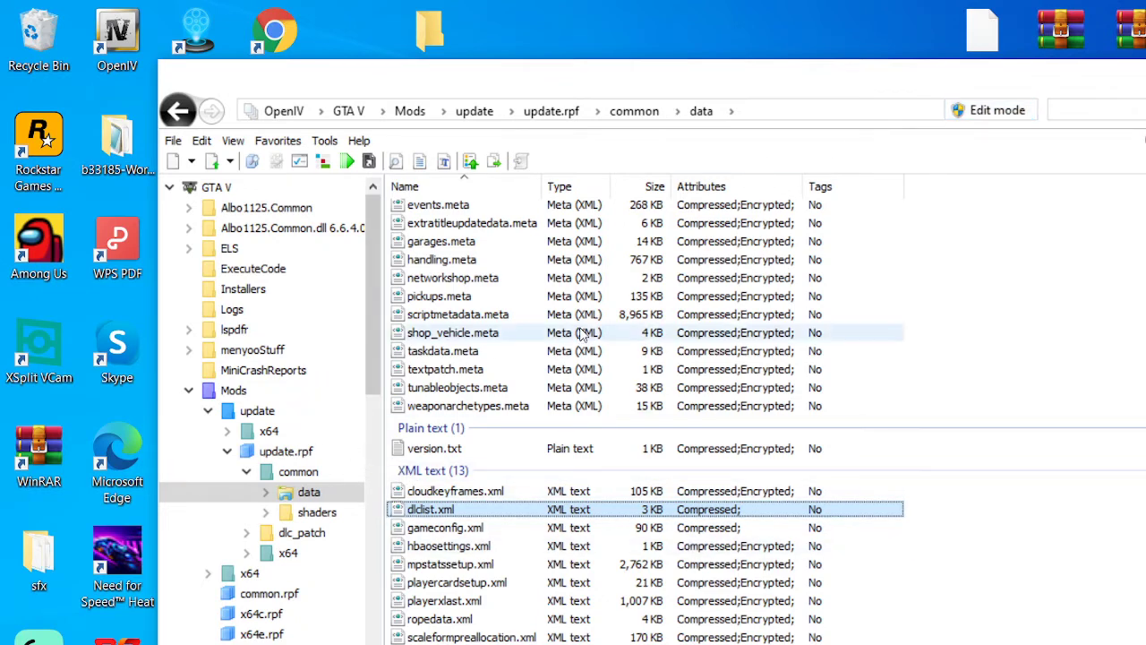
click(981, 118)
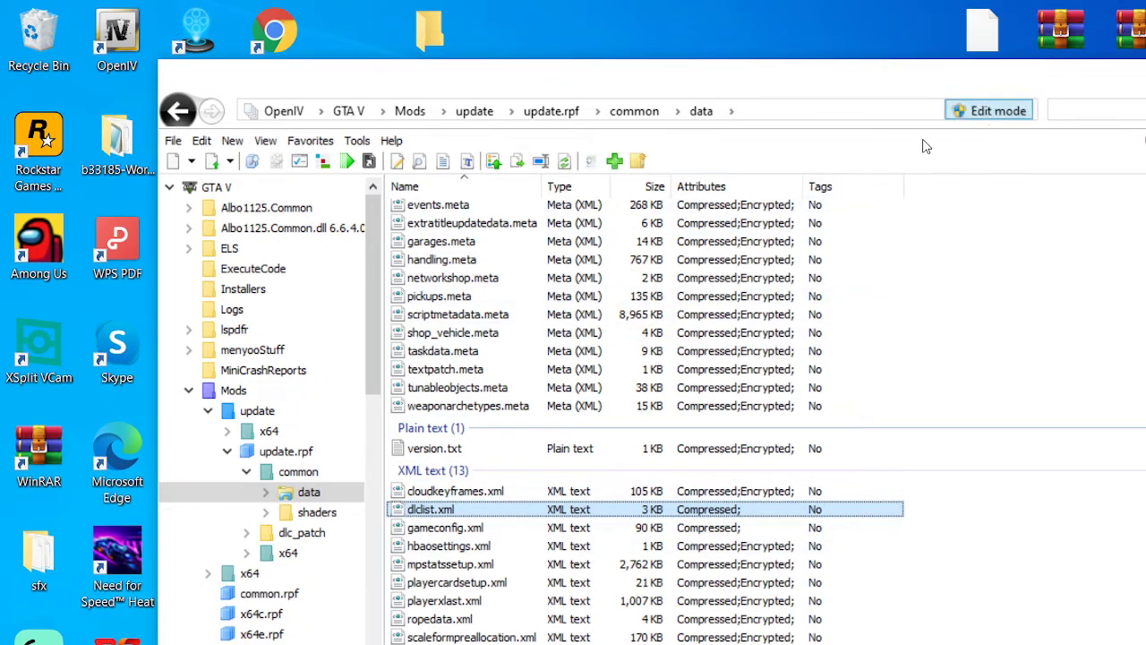
click(253, 396)
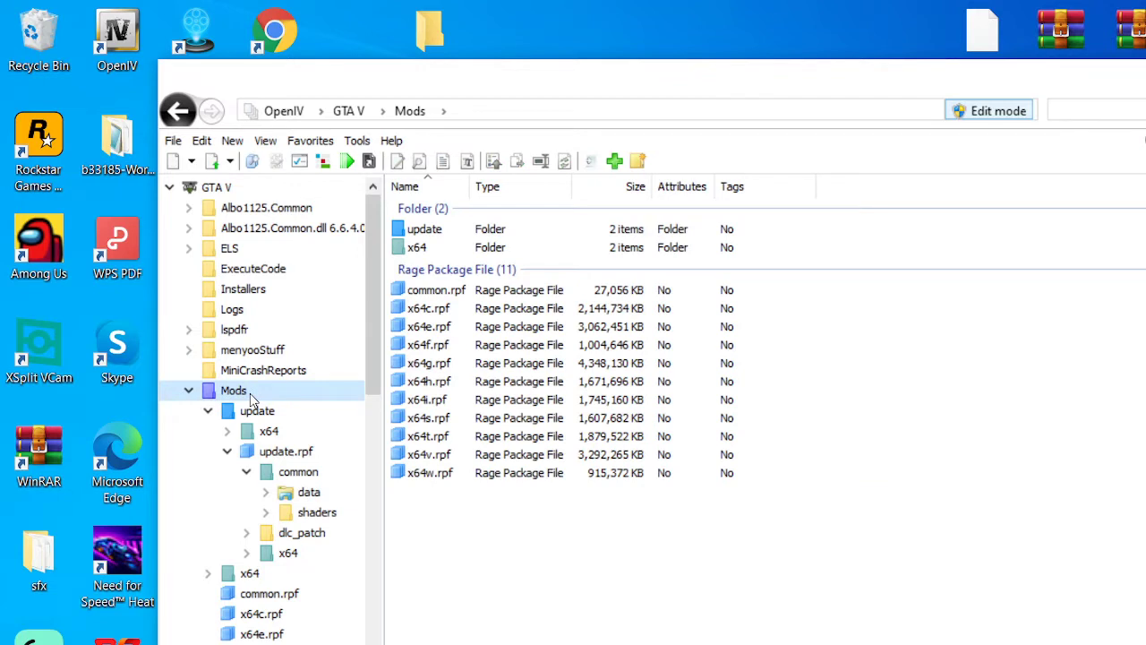
double_click(254, 396)
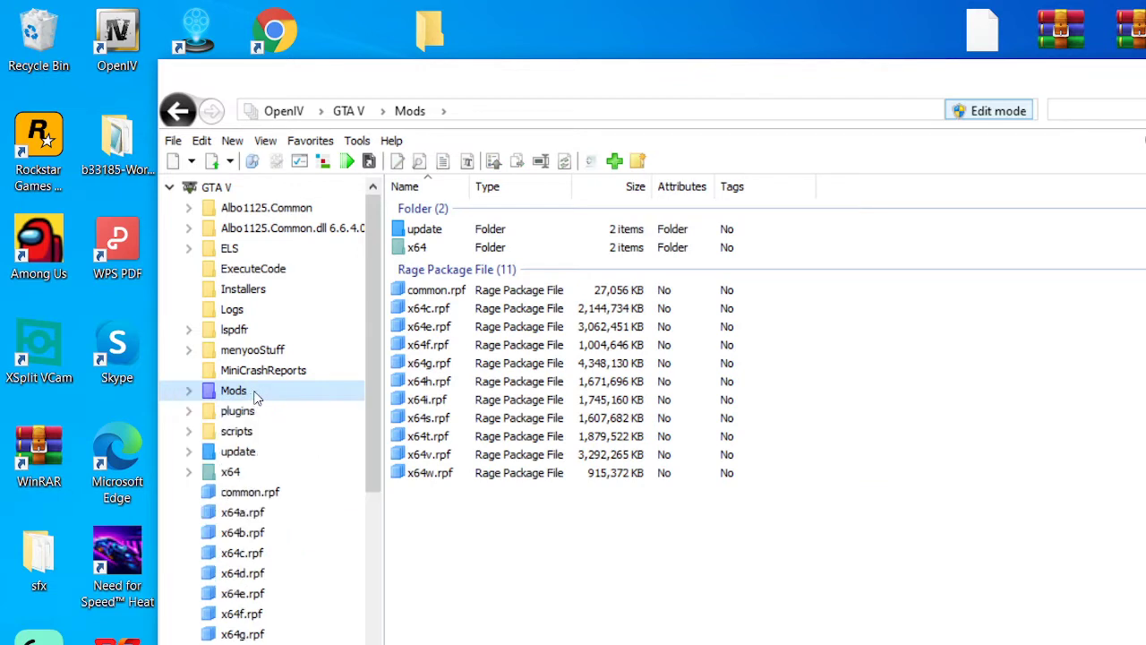
click(978, 108)
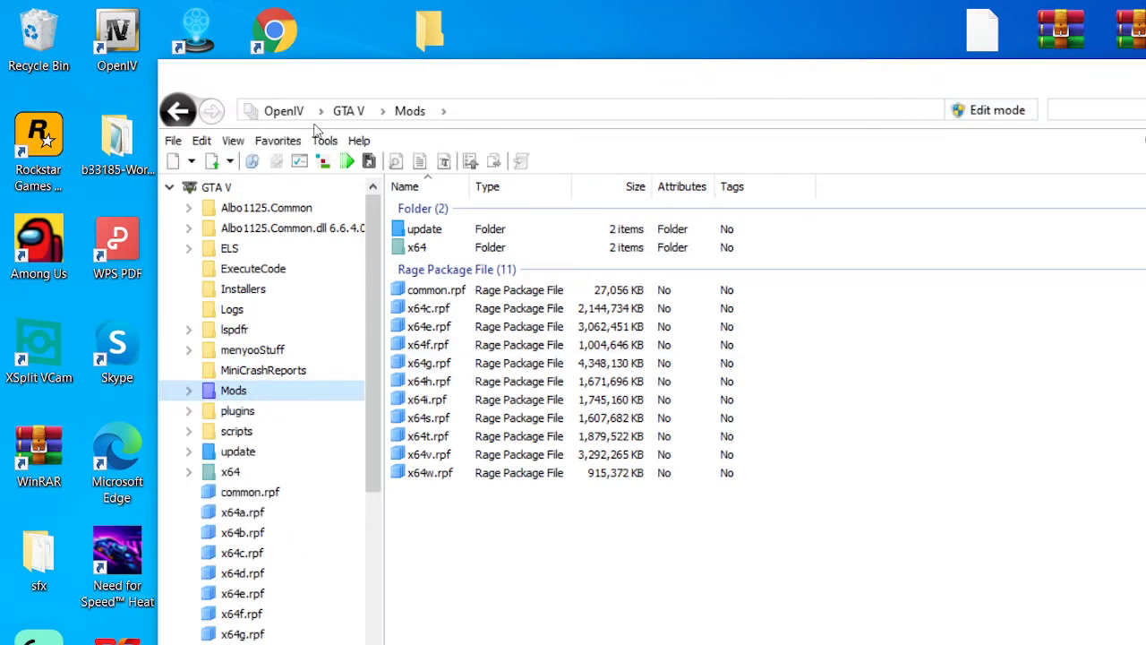
Step: Show the desktop, then open the Grand Theft Auto V game folder in File Explorer
key(super+d)
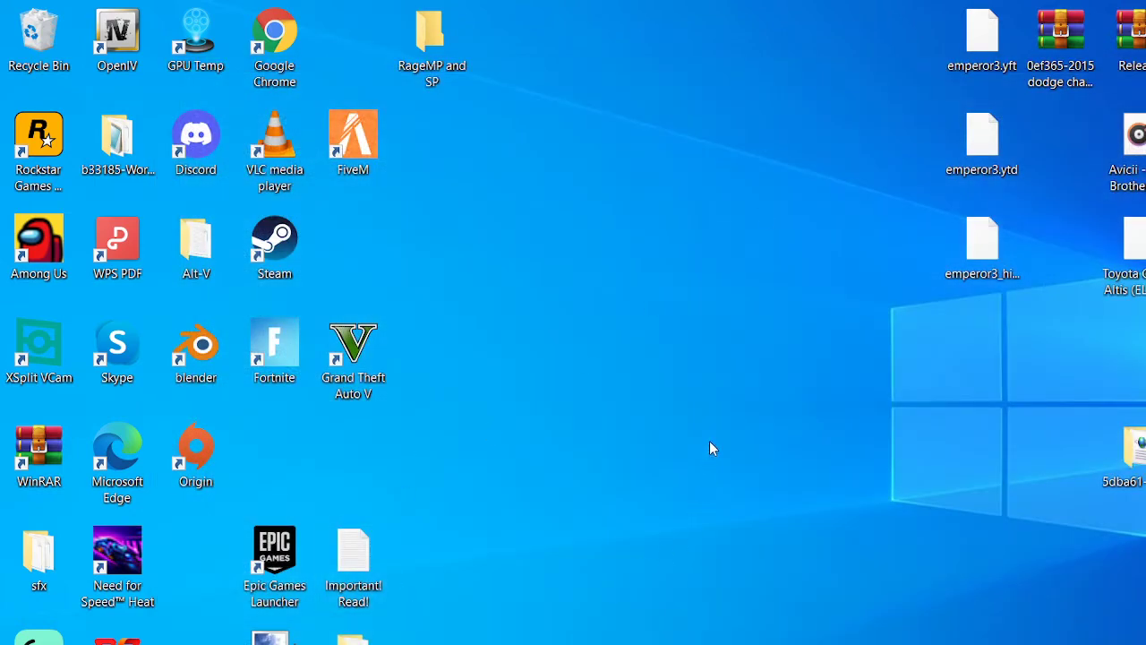
right_click(738, 253)
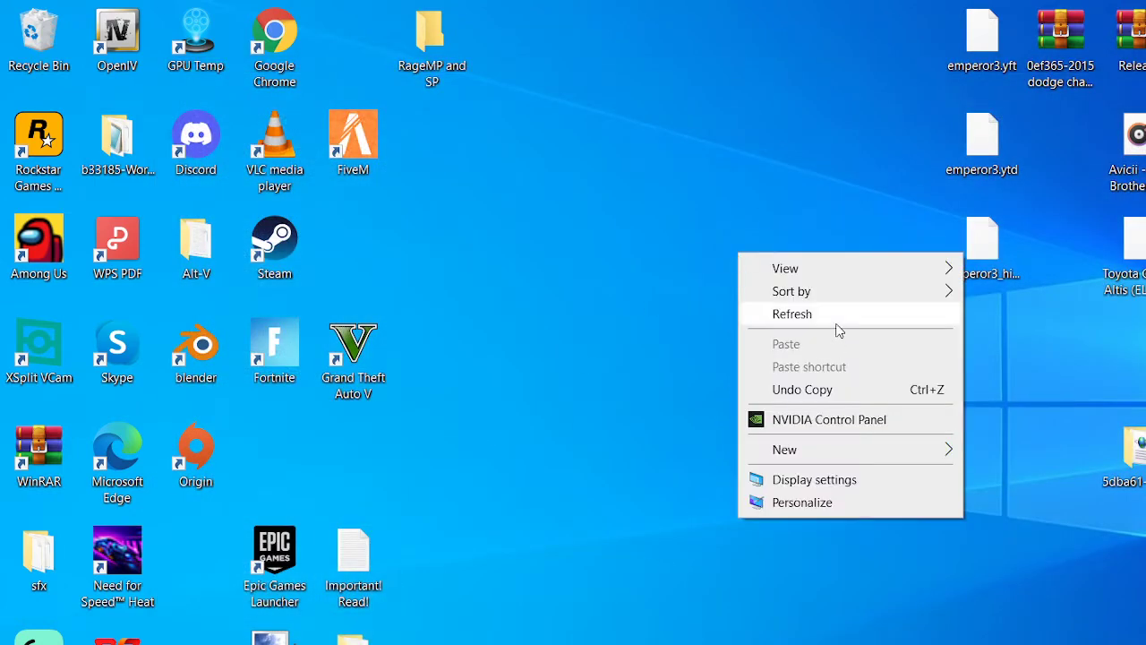
click(834, 328)
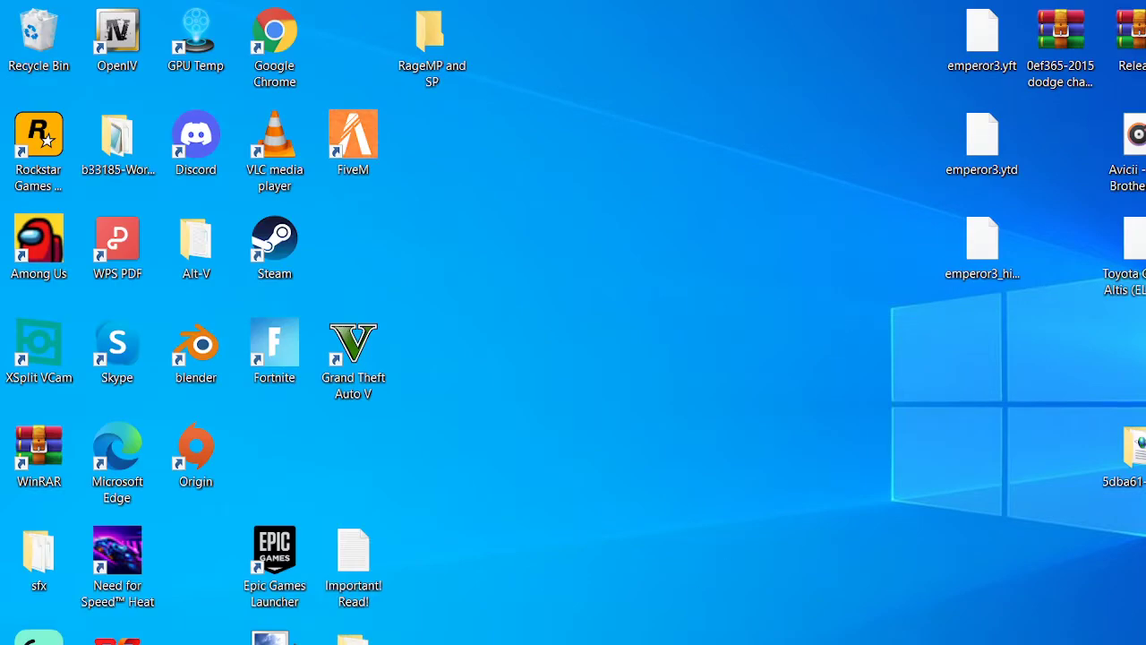
key(super+e)
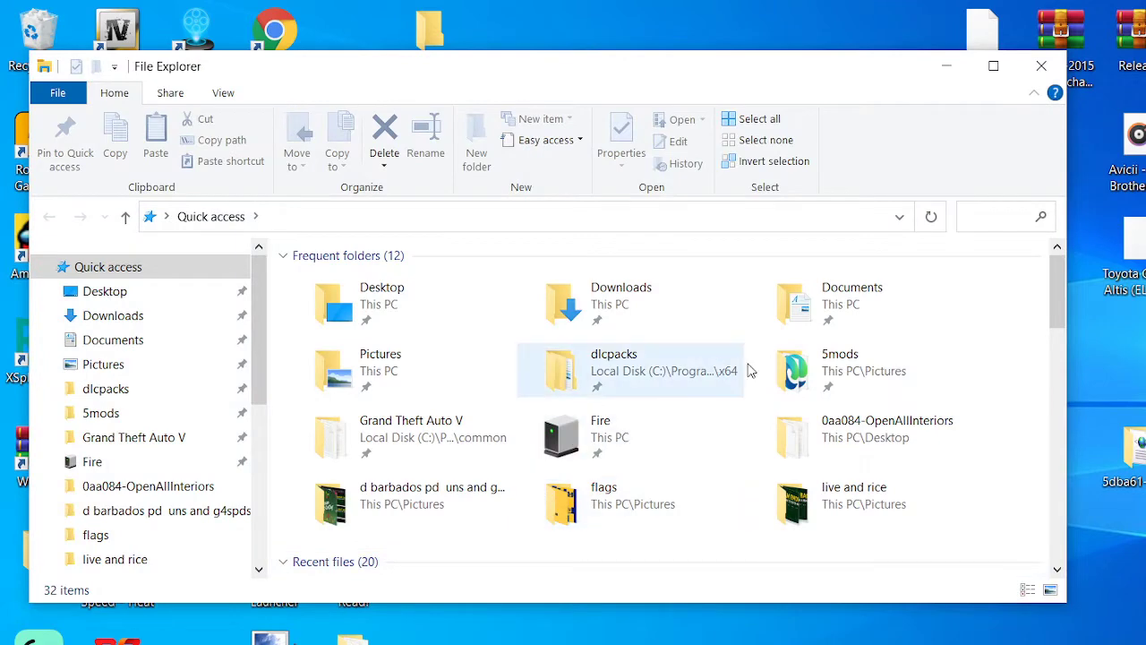
double_click(430, 441)
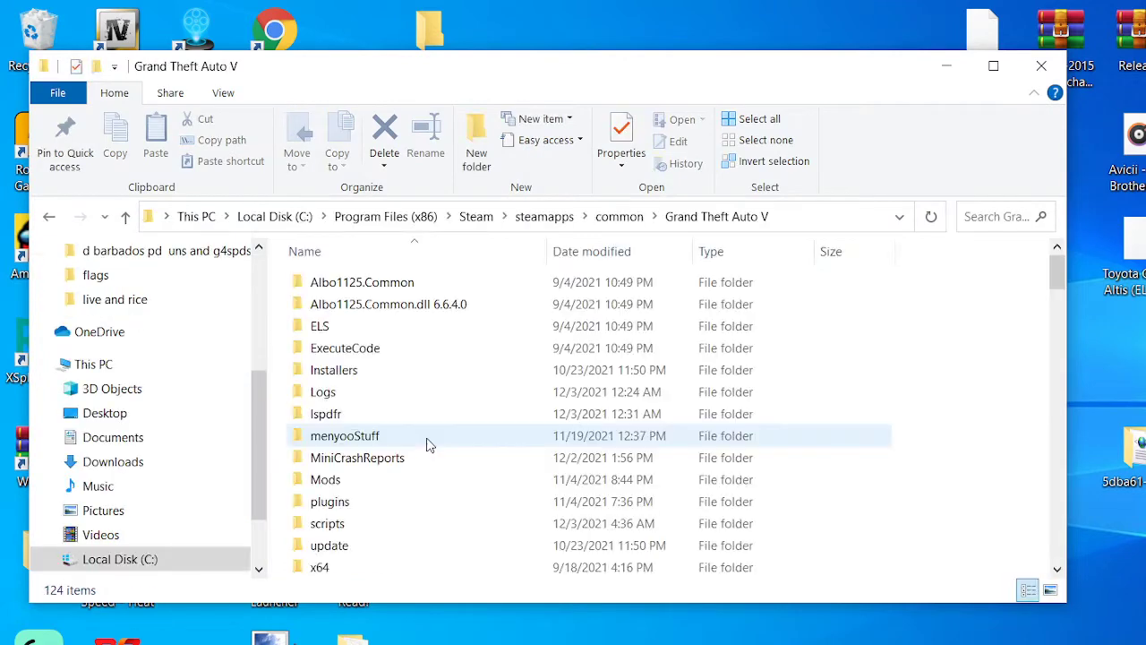
Step: Copy OpenInteriors.asi and the OpenInteriors configuration file from the 0aa084-OpenAllInteriors folder and close that folder's window
scroll(430, 440, down, 1)
scroll(929, 368, down, 20)
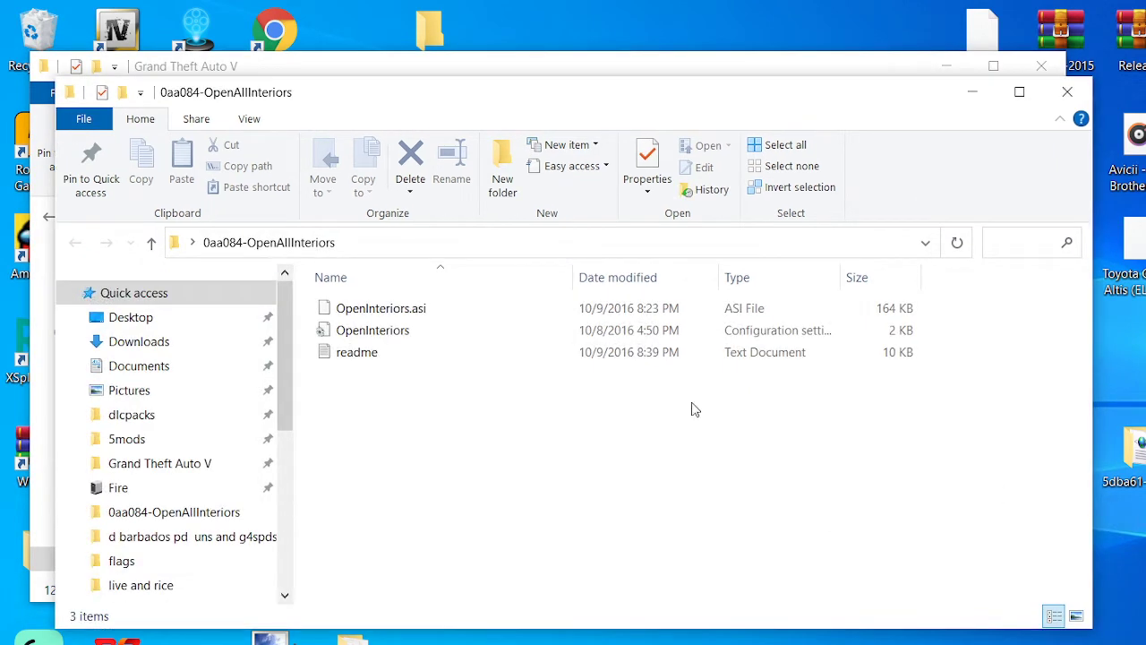
click(418, 308)
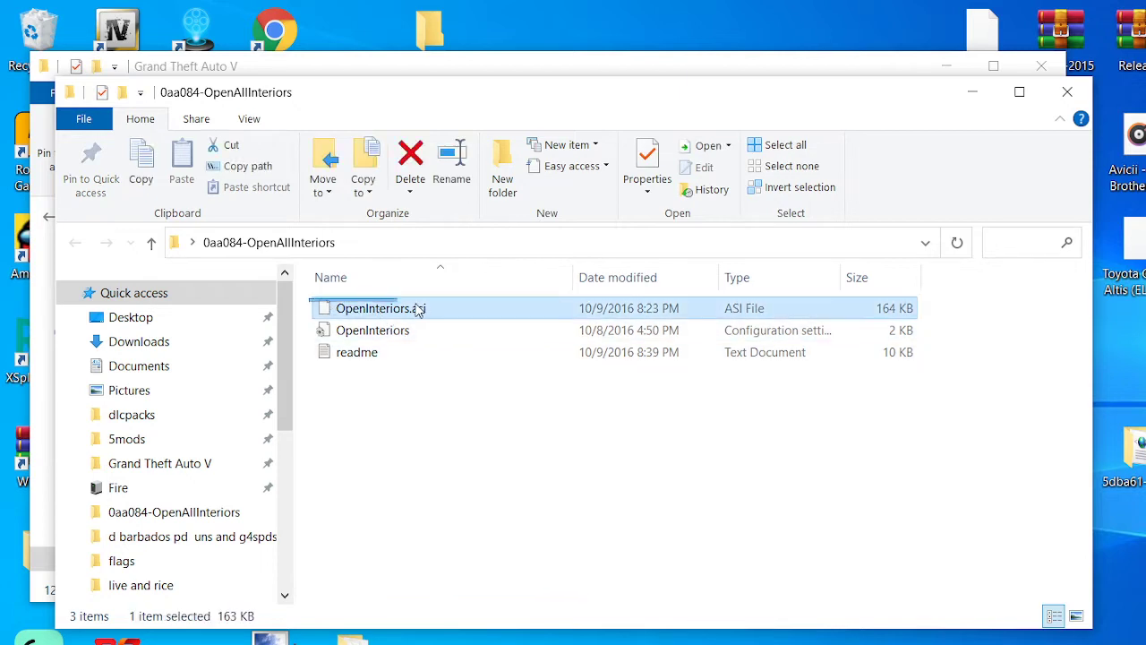
drag(417, 308, 428, 328)
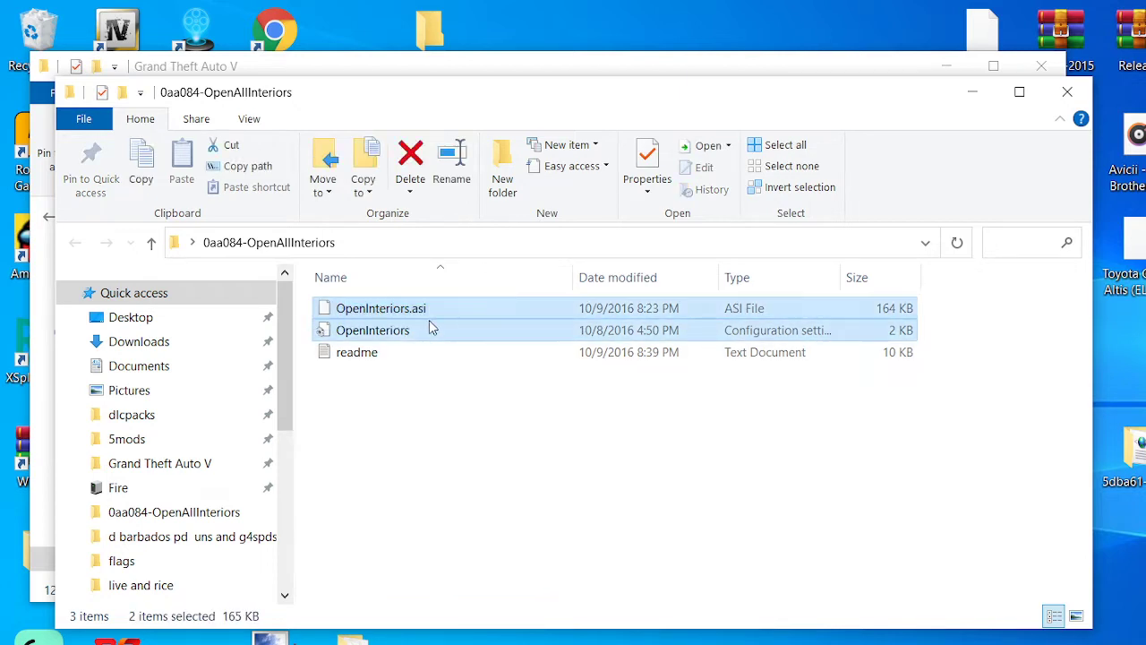
right_click(429, 328)
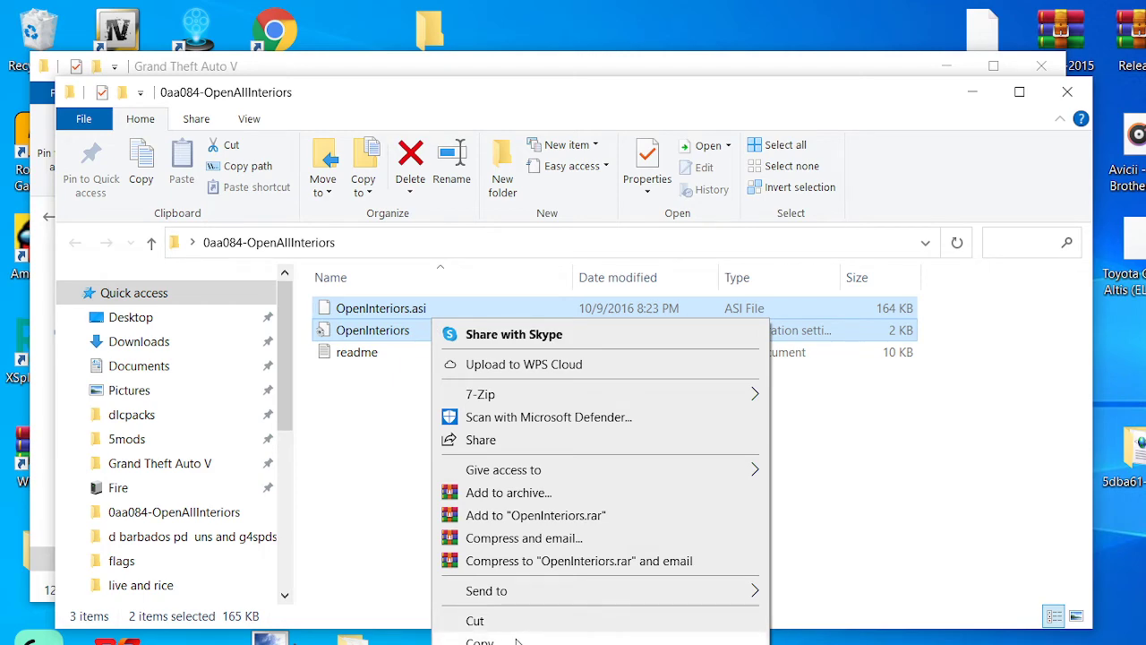
click(502, 640)
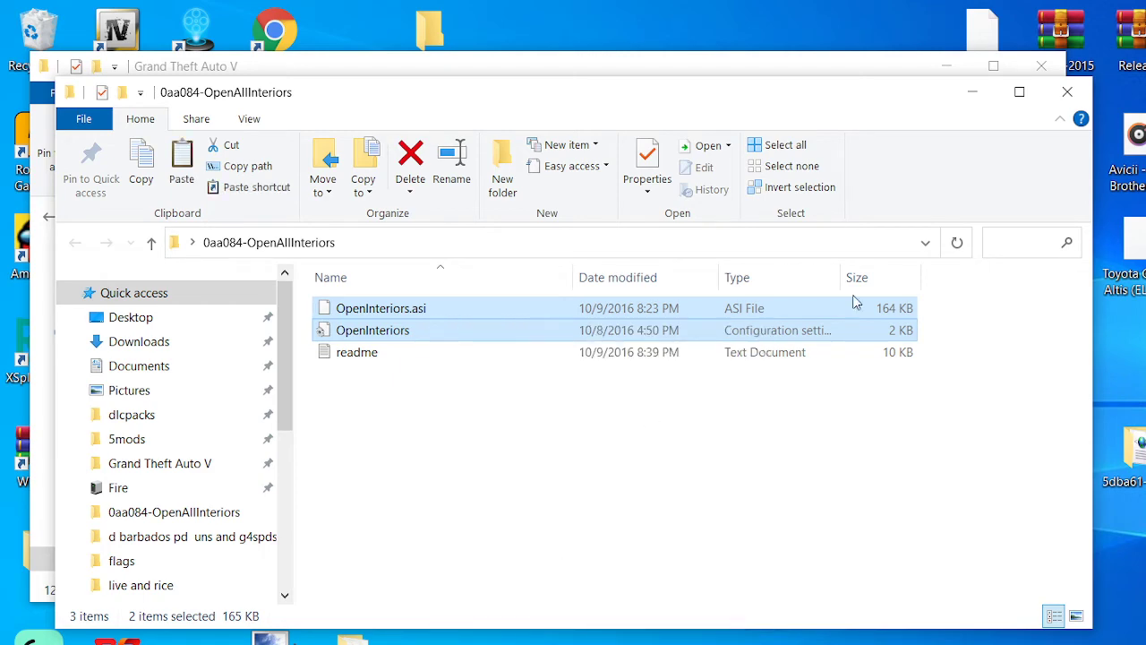
click(1067, 91)
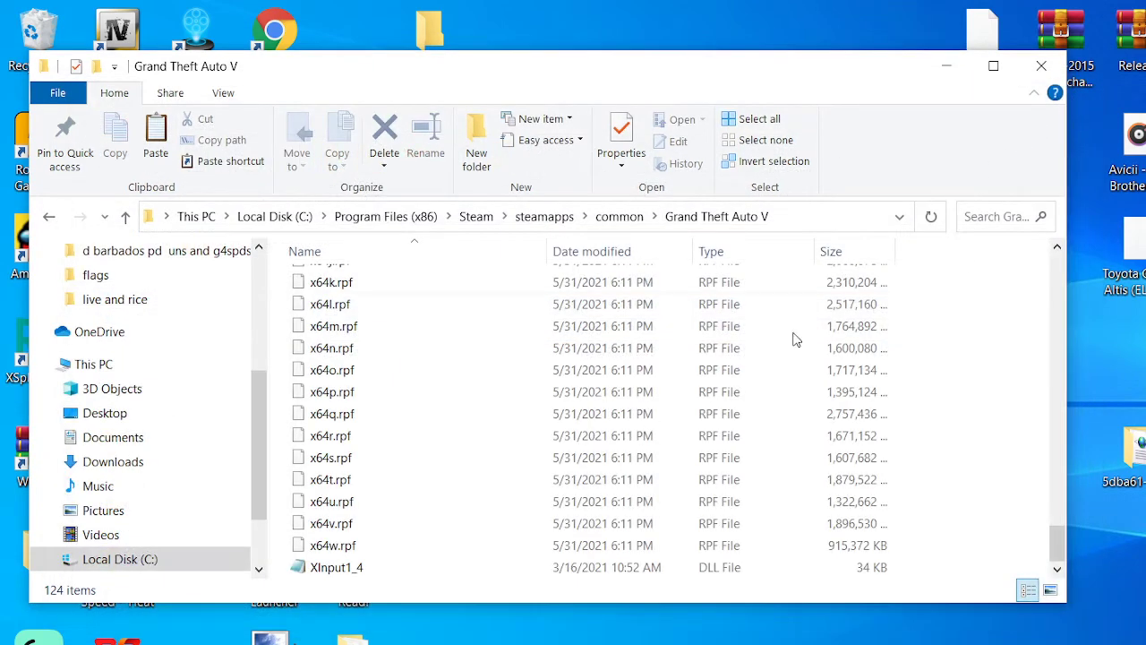
Step: Paste the two OpenInteriors files into the Grand Theft Auto V folder, replacing the existing copies, and refresh the folder
right_click(999, 421)
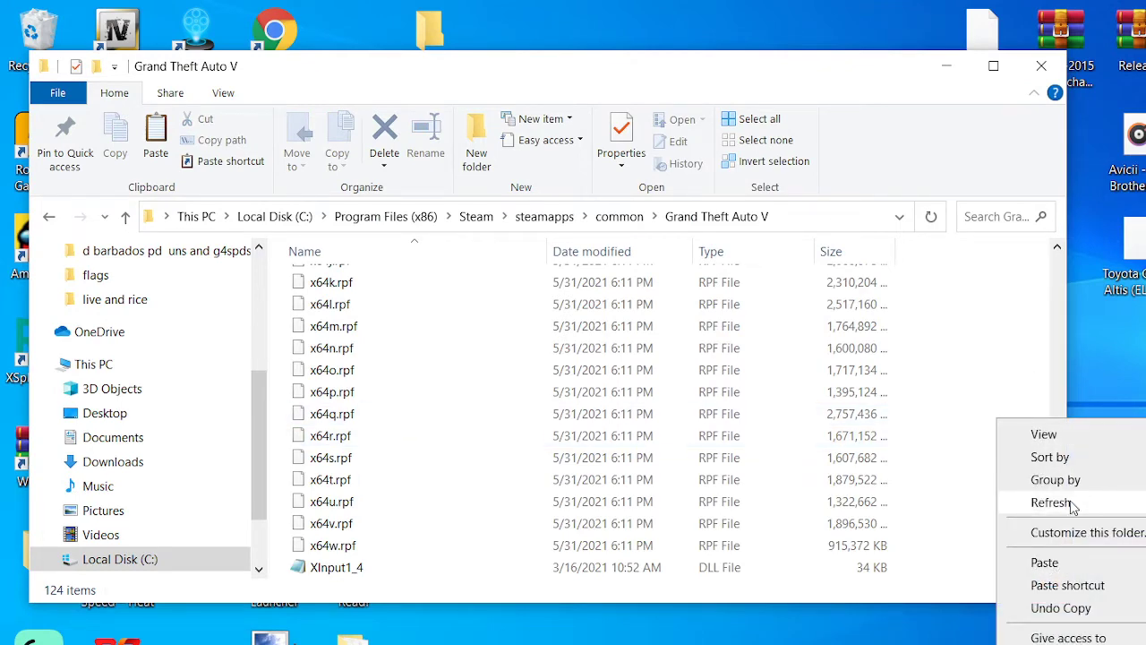
click(1072, 564)
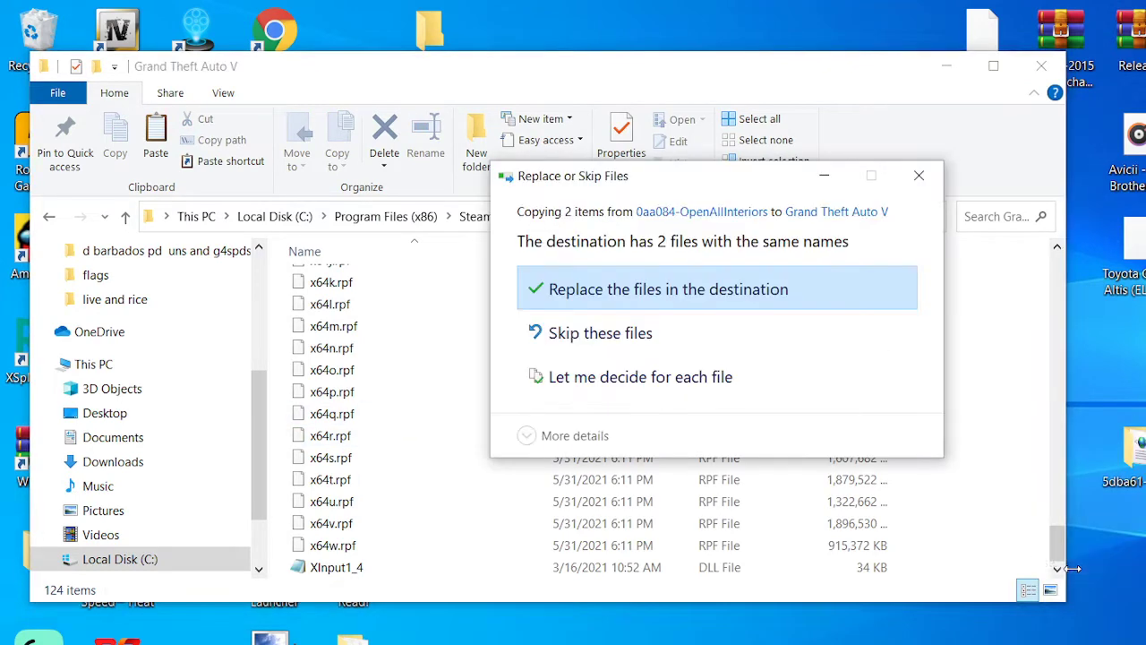
click(742, 290)
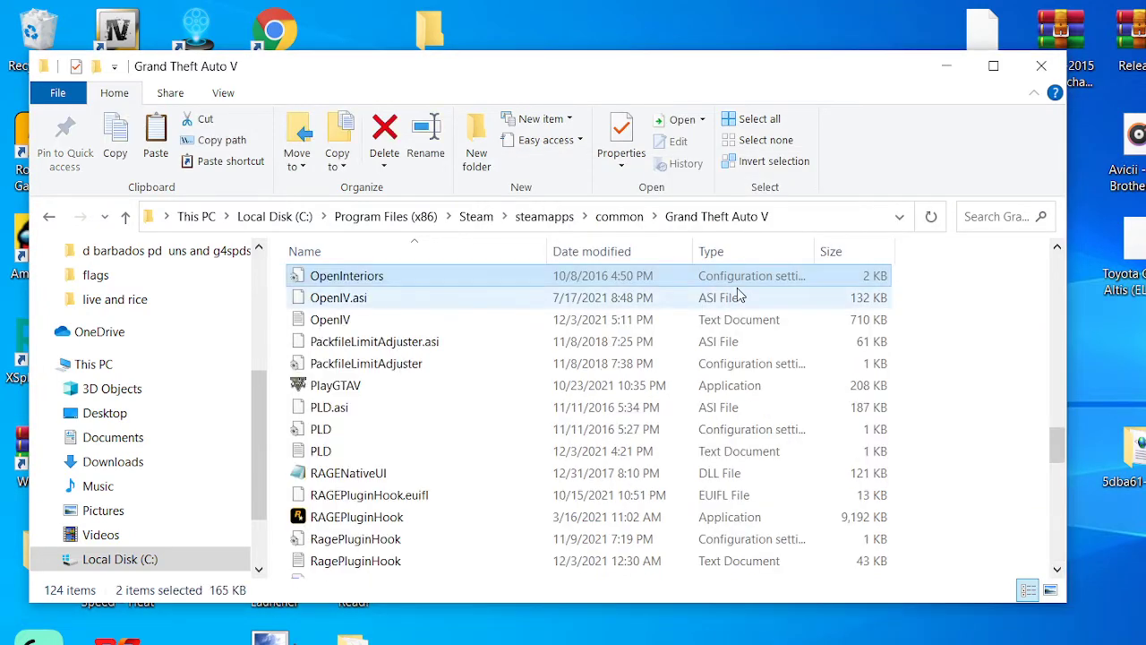
scroll(689, 307, up, 2)
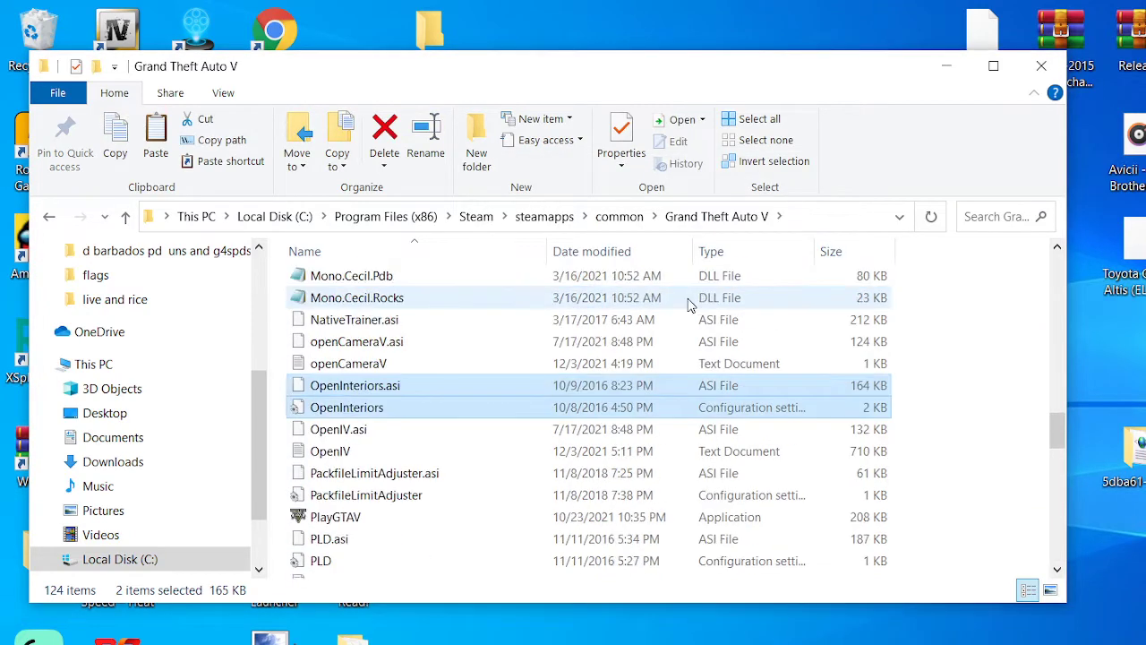
scroll(690, 306, up, 8)
scroll(703, 327, down, 7)
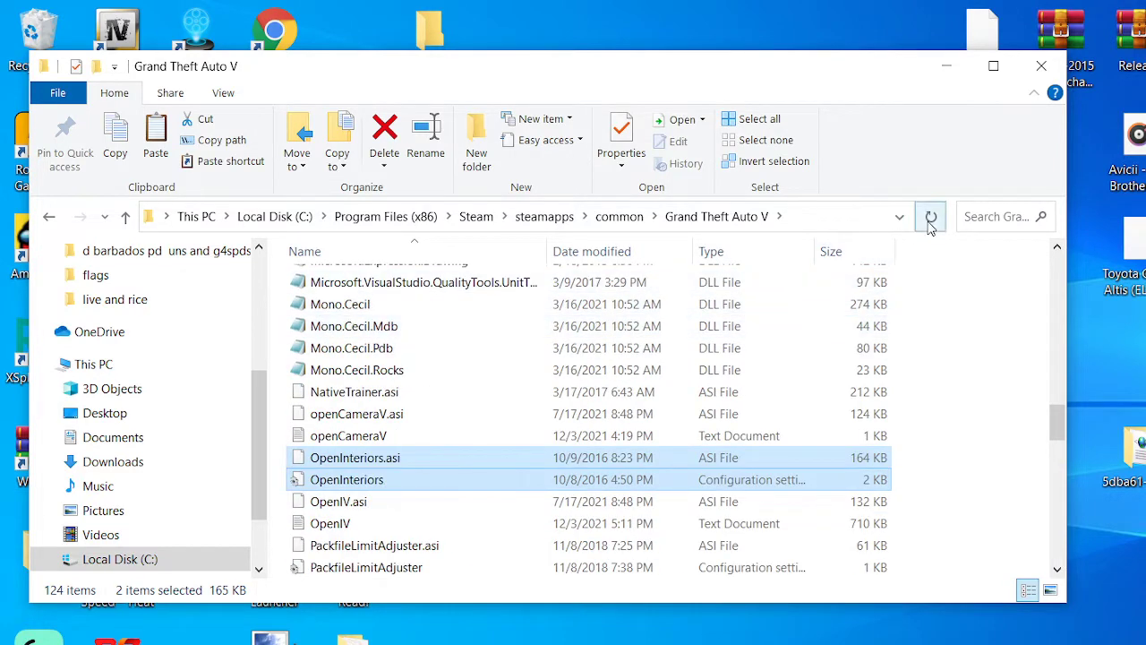
scroll(403, 304, up, 4)
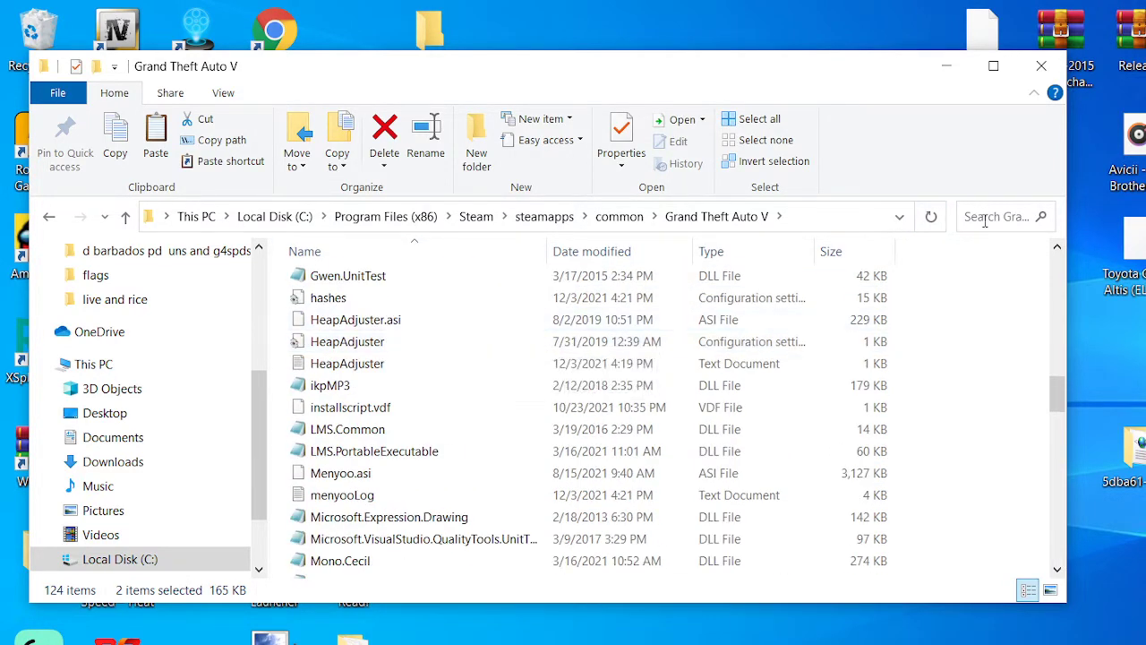
click(931, 218)
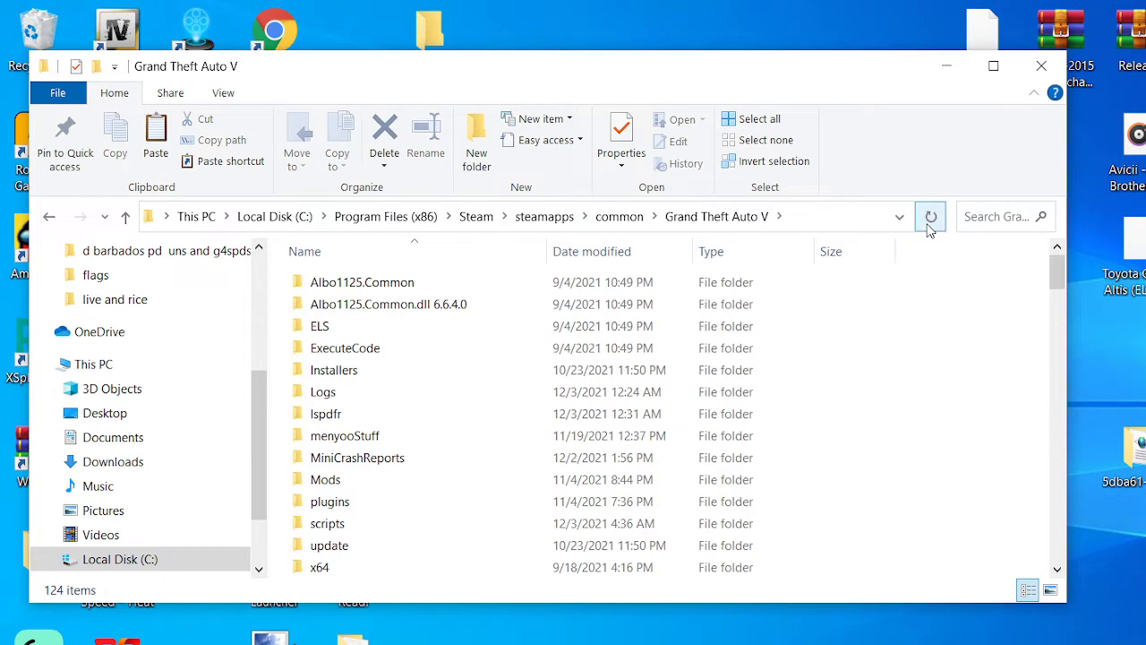
Step: Close the Grand Theft Auto V folder window and refresh the desktop
click(1040, 66)
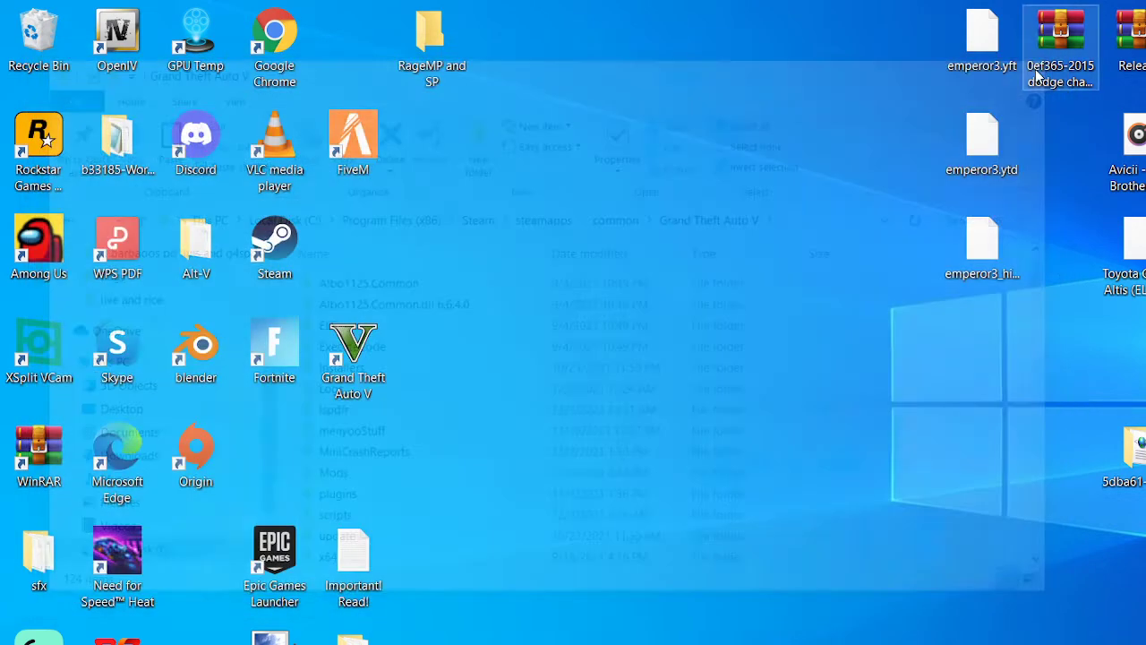
right_click(705, 280)
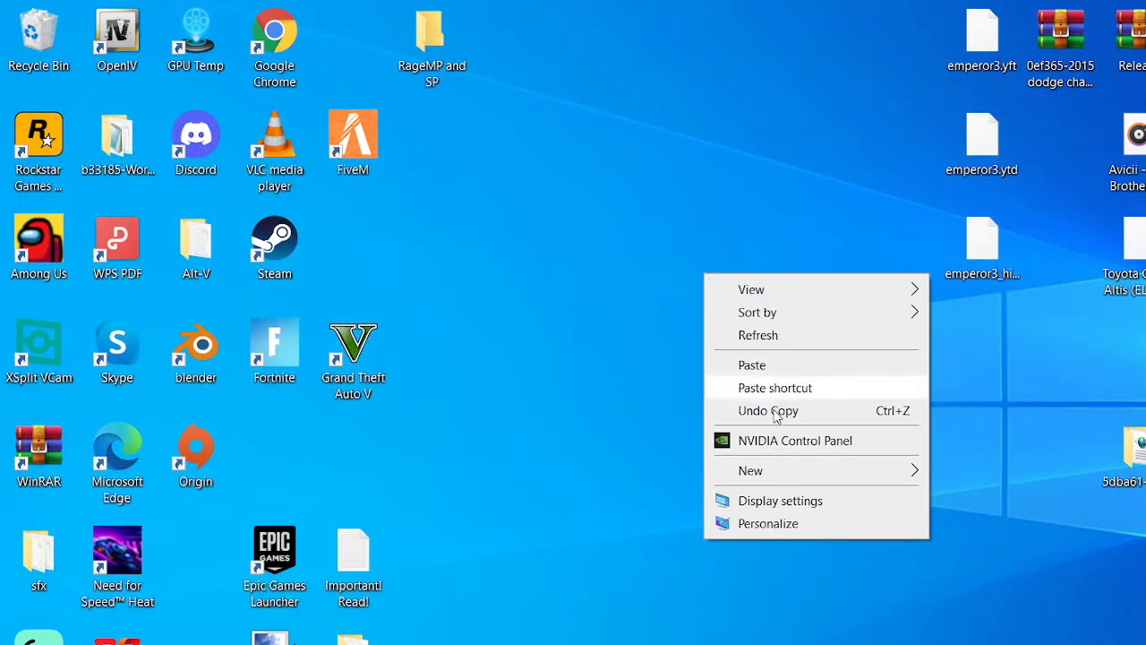
click(792, 336)
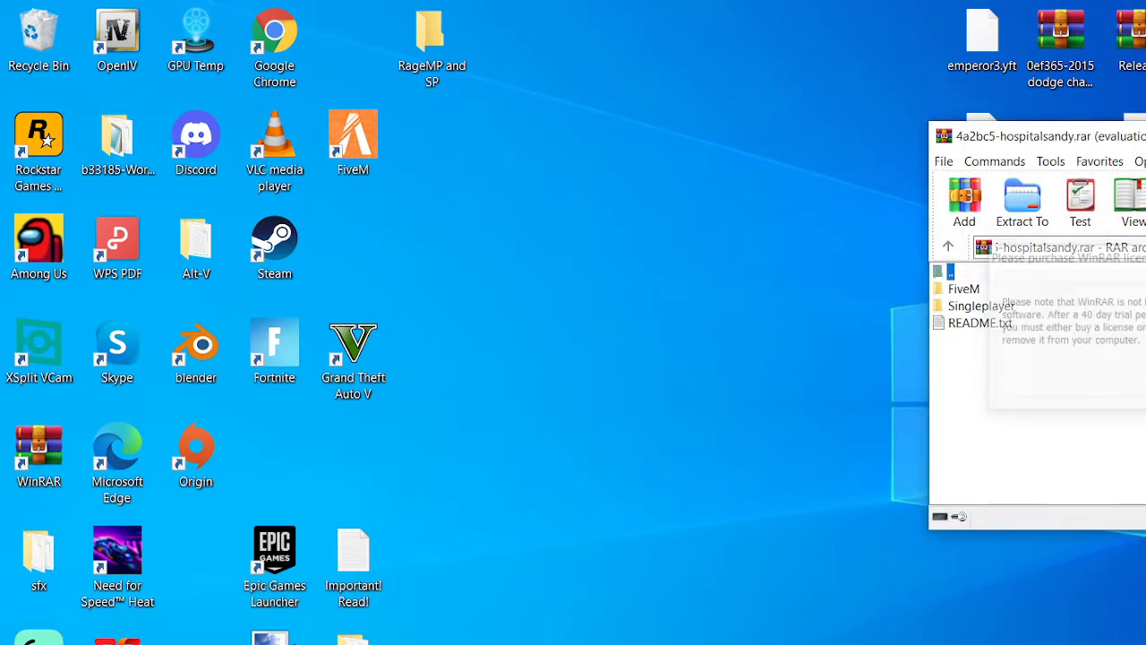
Step: View the contents of the Singleplayer folder in the 4a2bc5-hospitalsandy.rar archive and close WinRAR
double_click(966, 310)
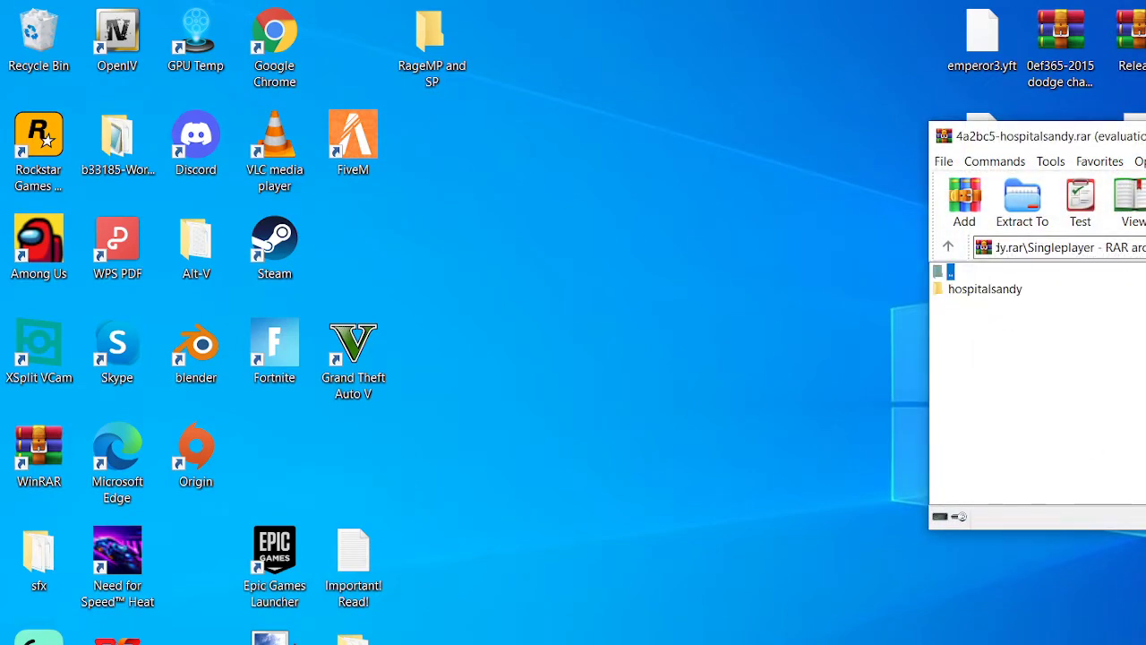
key(Escape)
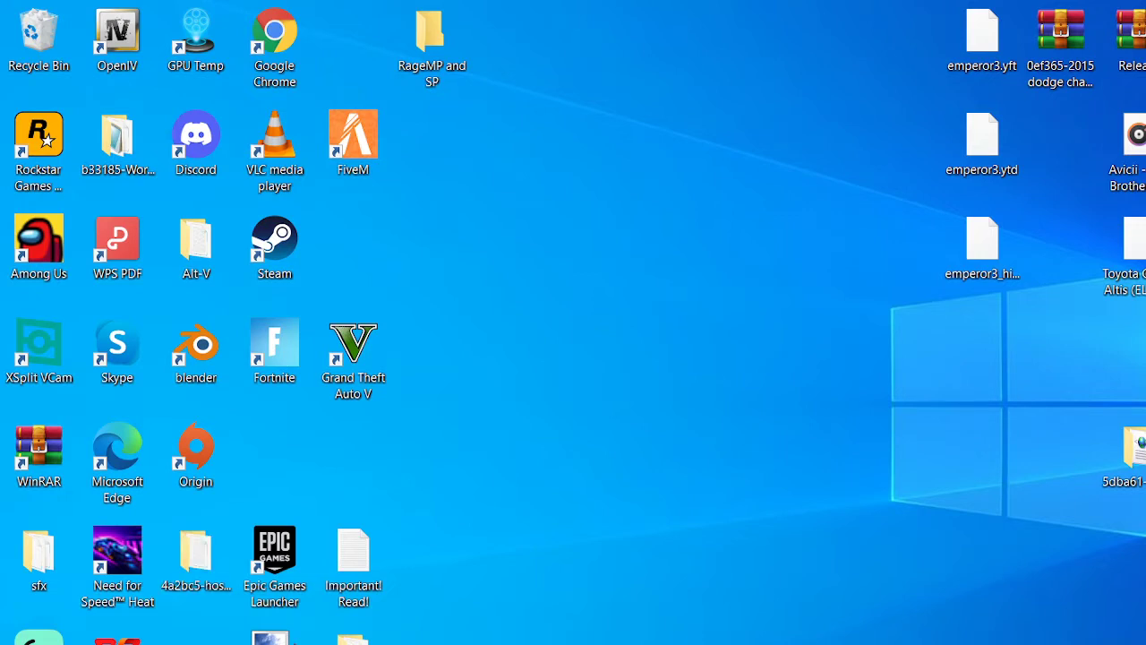
Step: Move the leftover download item on the desktop to the Recycle Bin and refresh the desktop
drag(1145, 89, 67, 40)
right_click(552, 304)
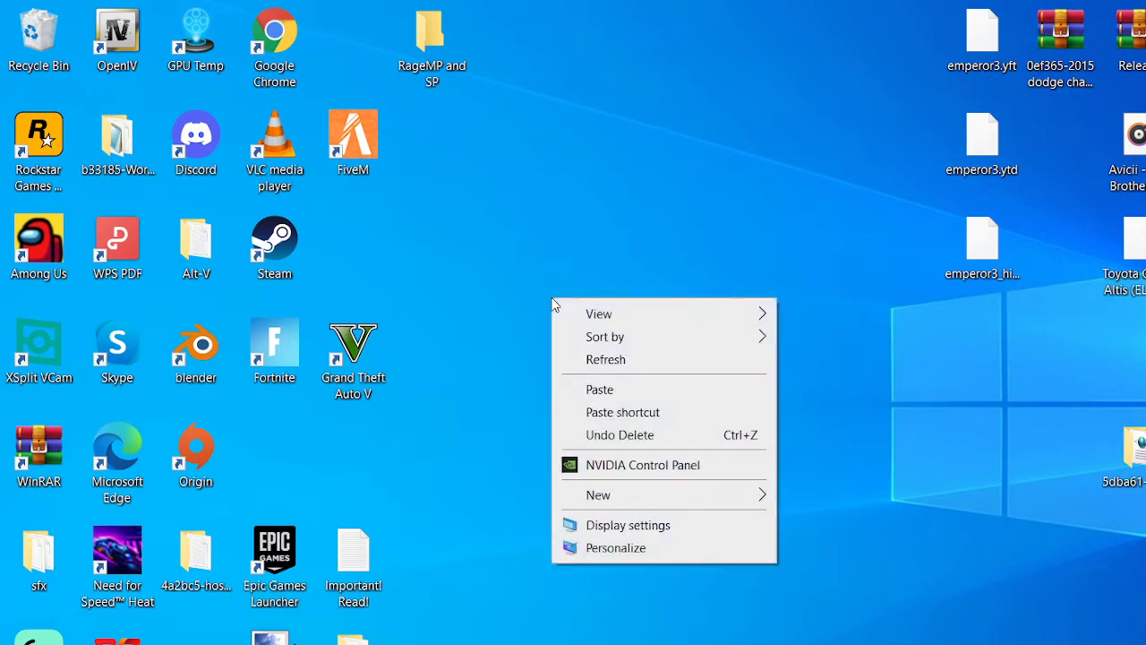
click(589, 358)
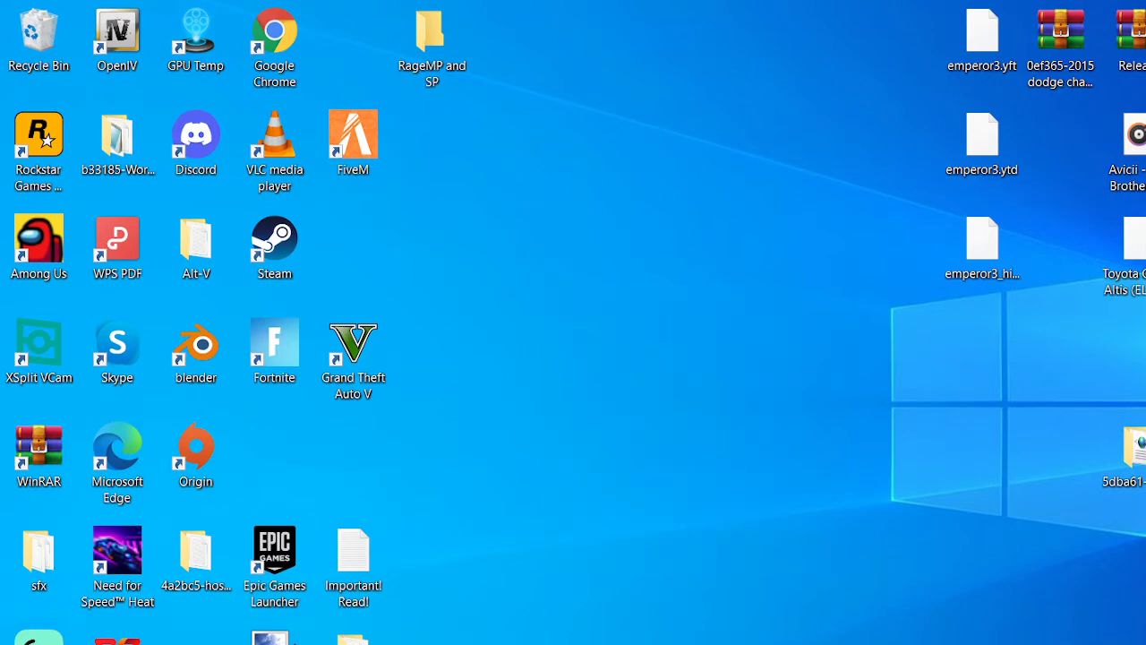